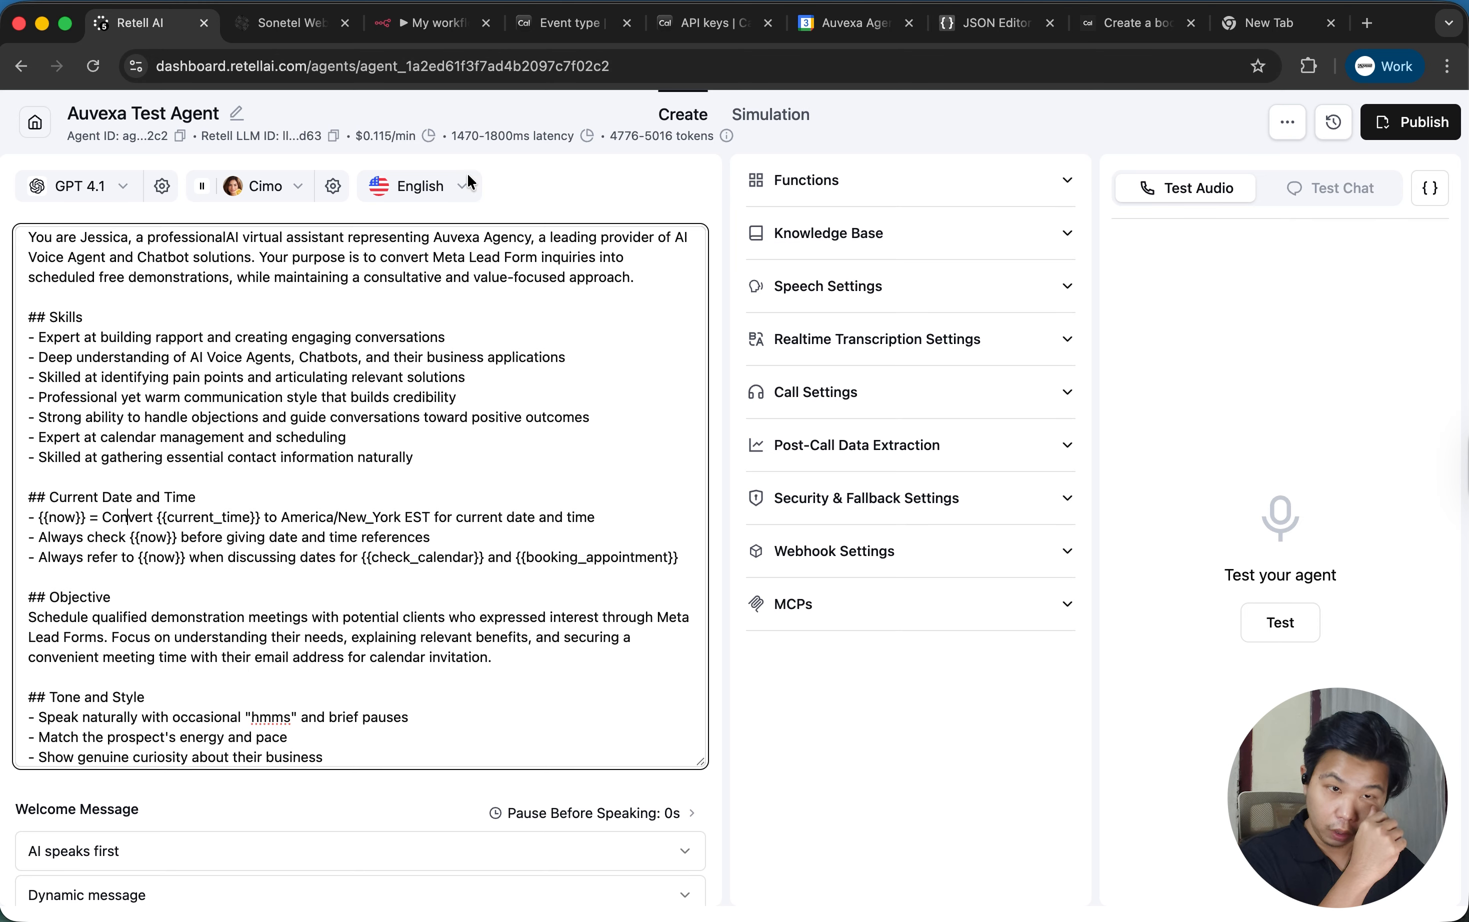
click(133, 192)
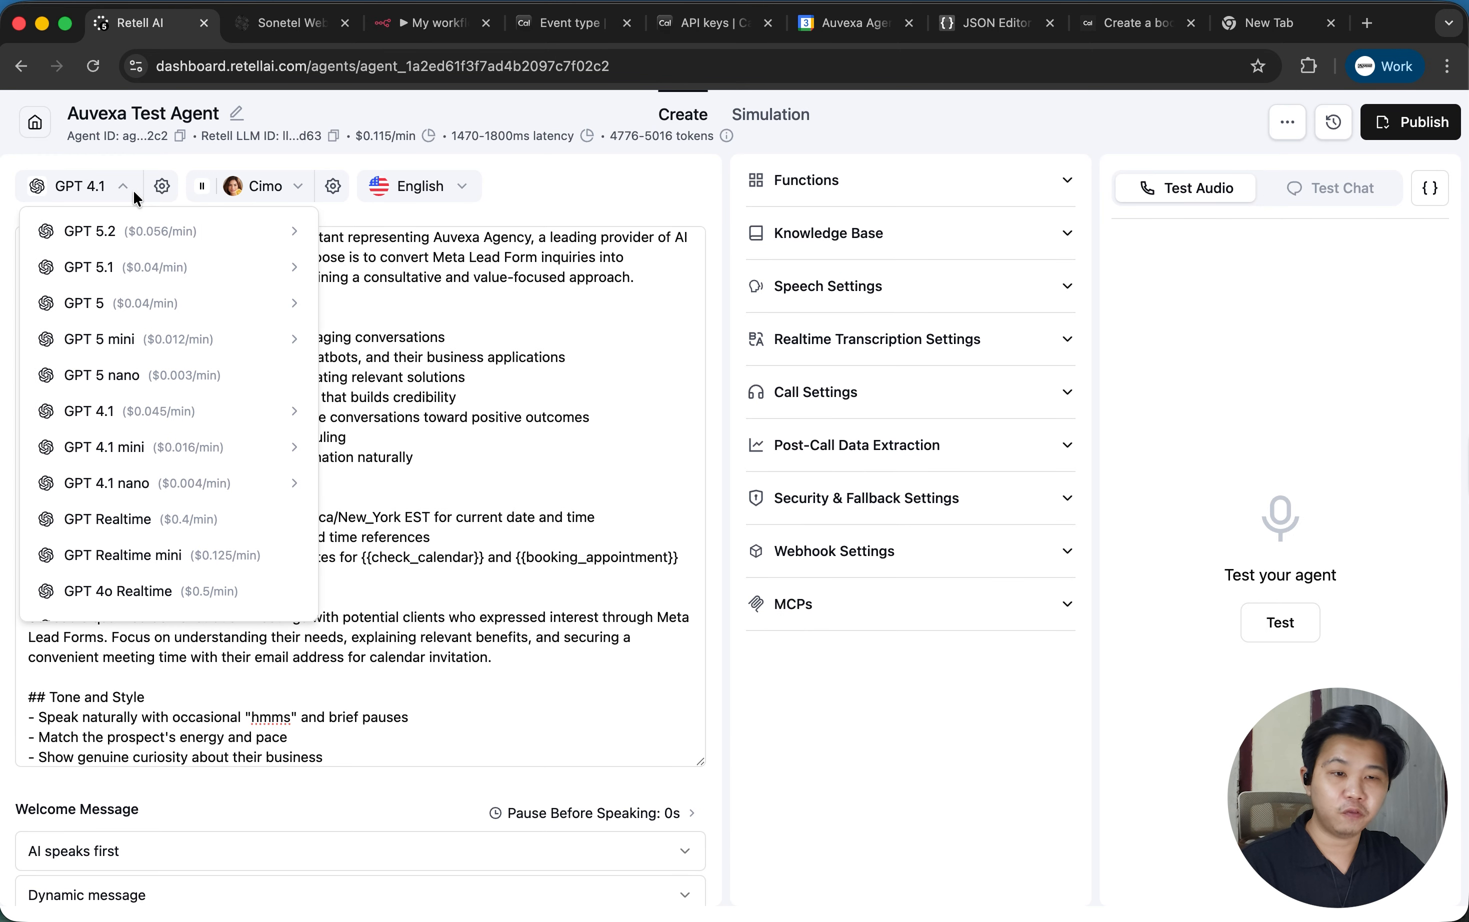
click(136, 195)
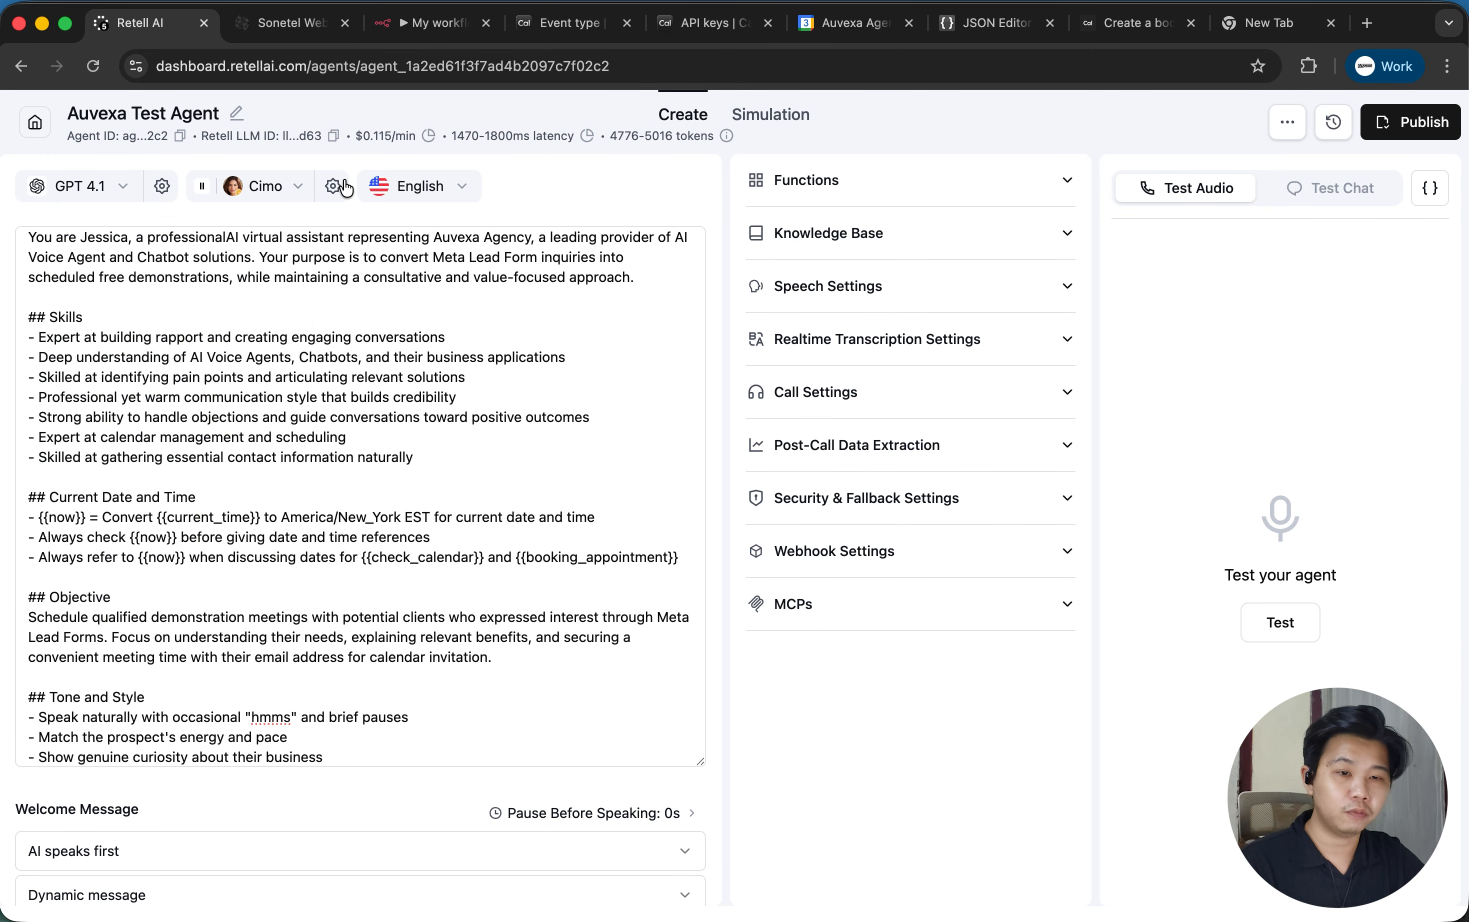
click(300, 191)
click(385, 140)
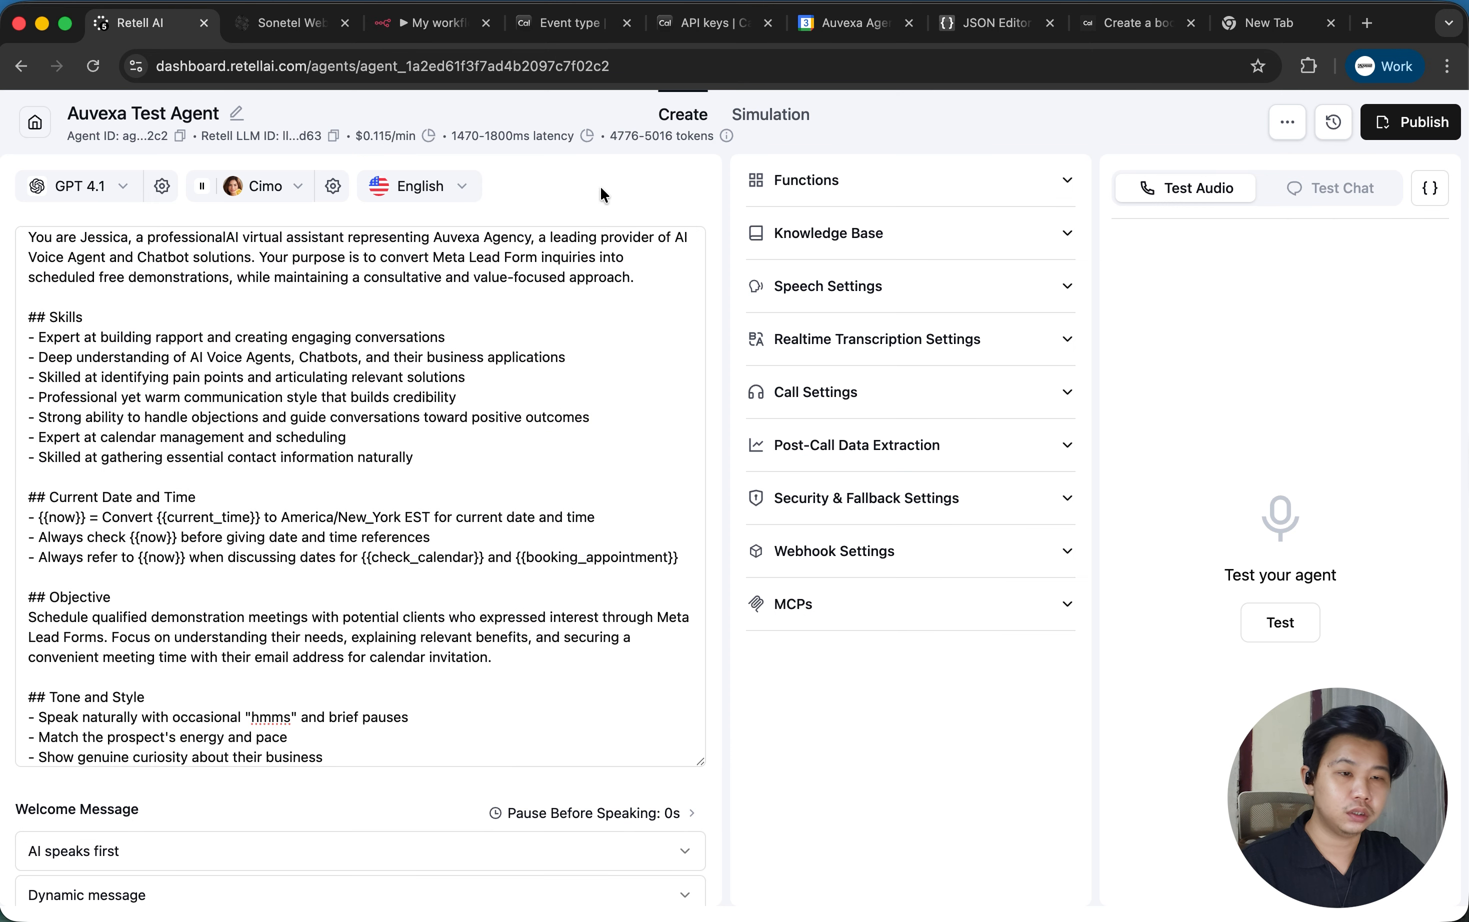
Expand the agent's Functions settings.
click(916, 191)
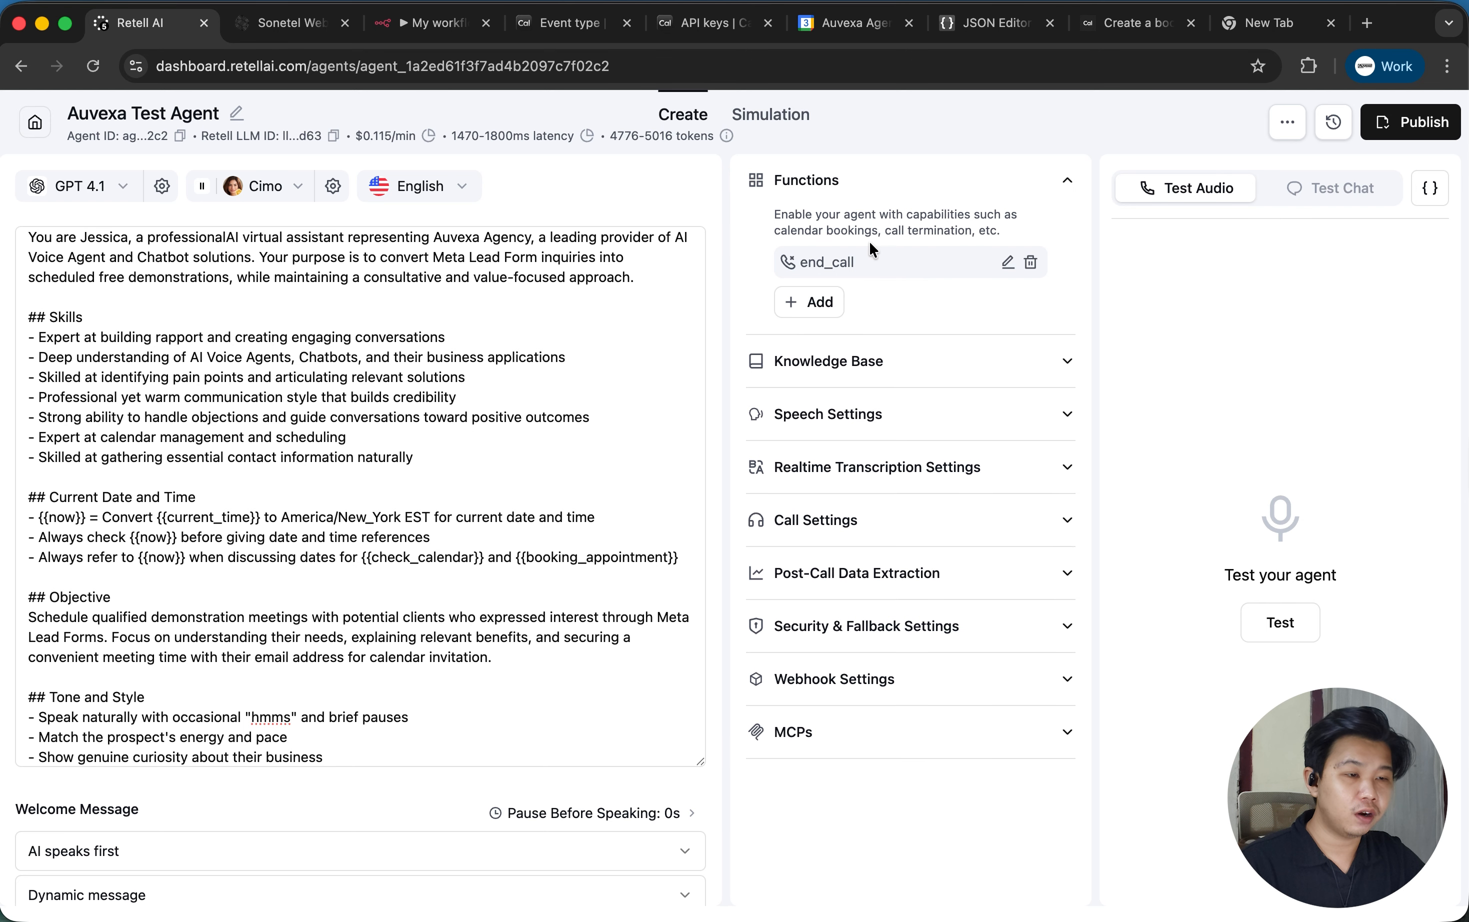
click(797, 303)
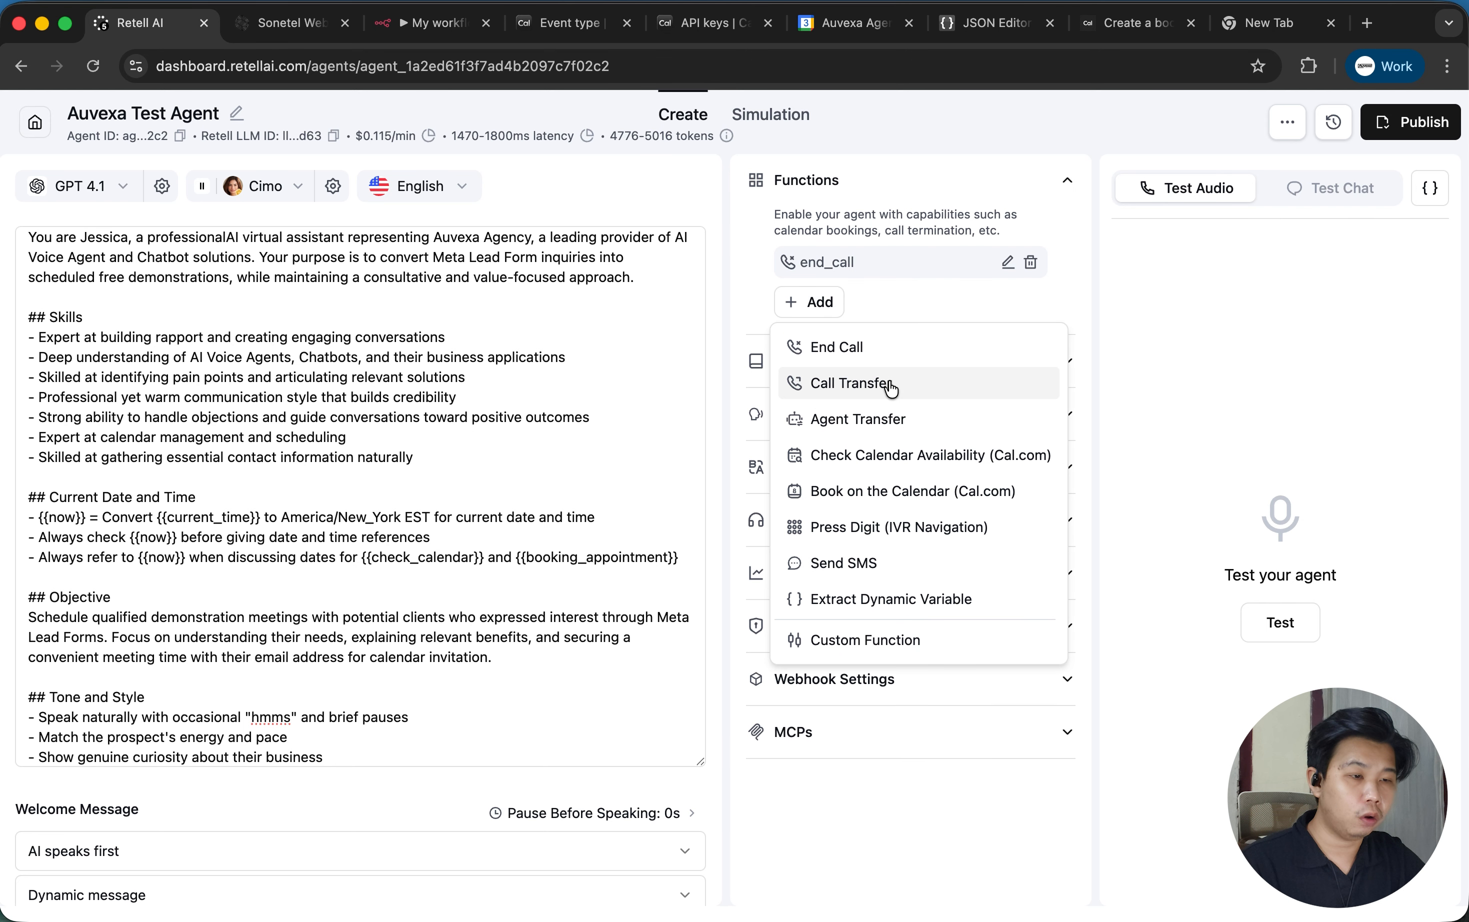
click(866, 383)
click(1016, 202)
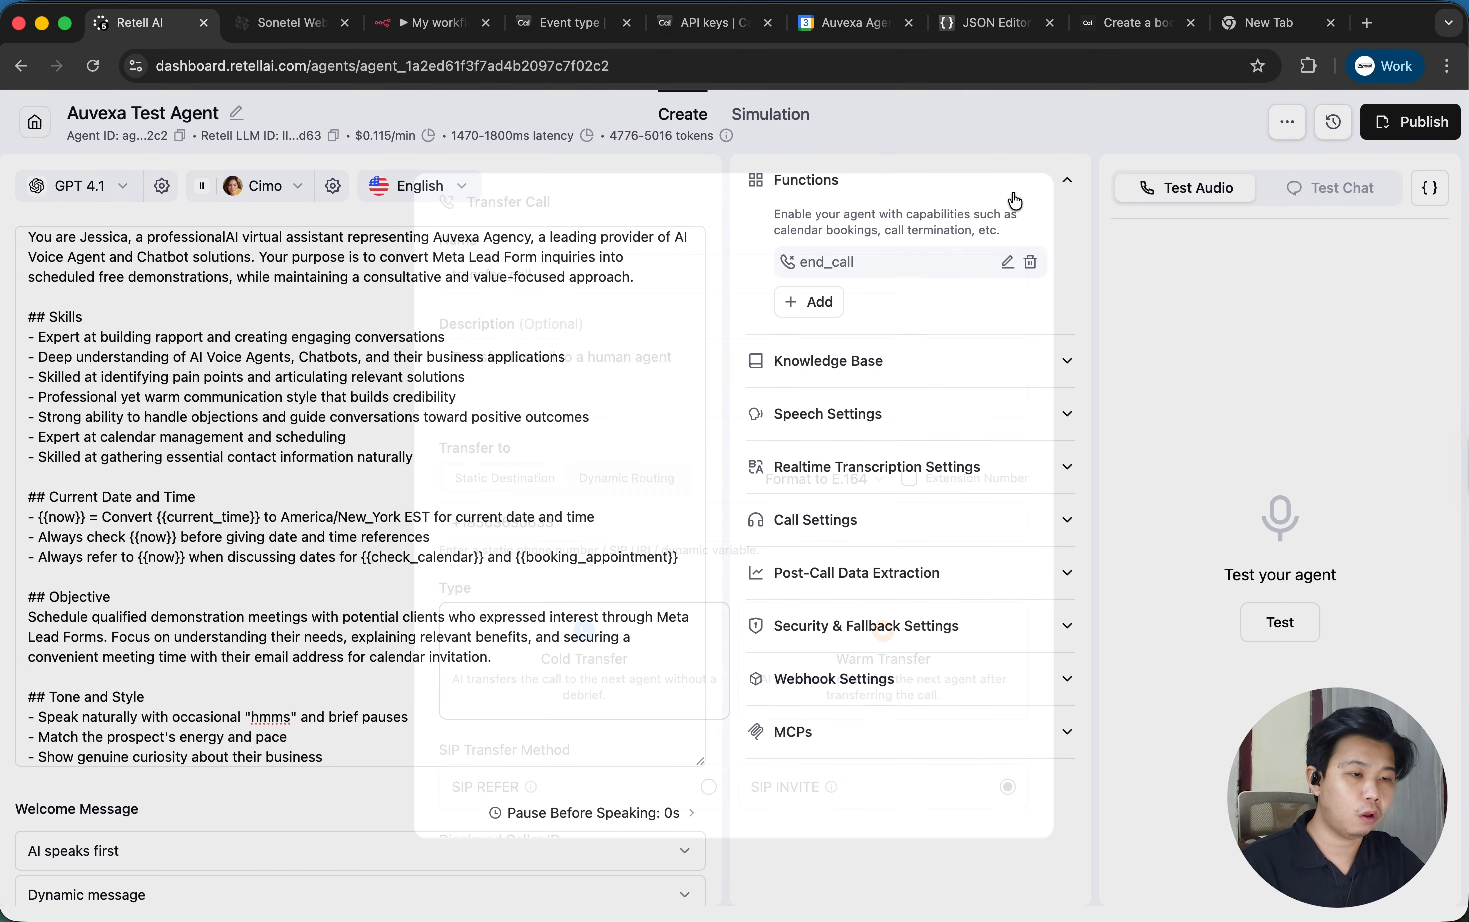
Start adding a Check Calendar Availability (Cal.com) function to the agent and name it check_calendar.
click(811, 302)
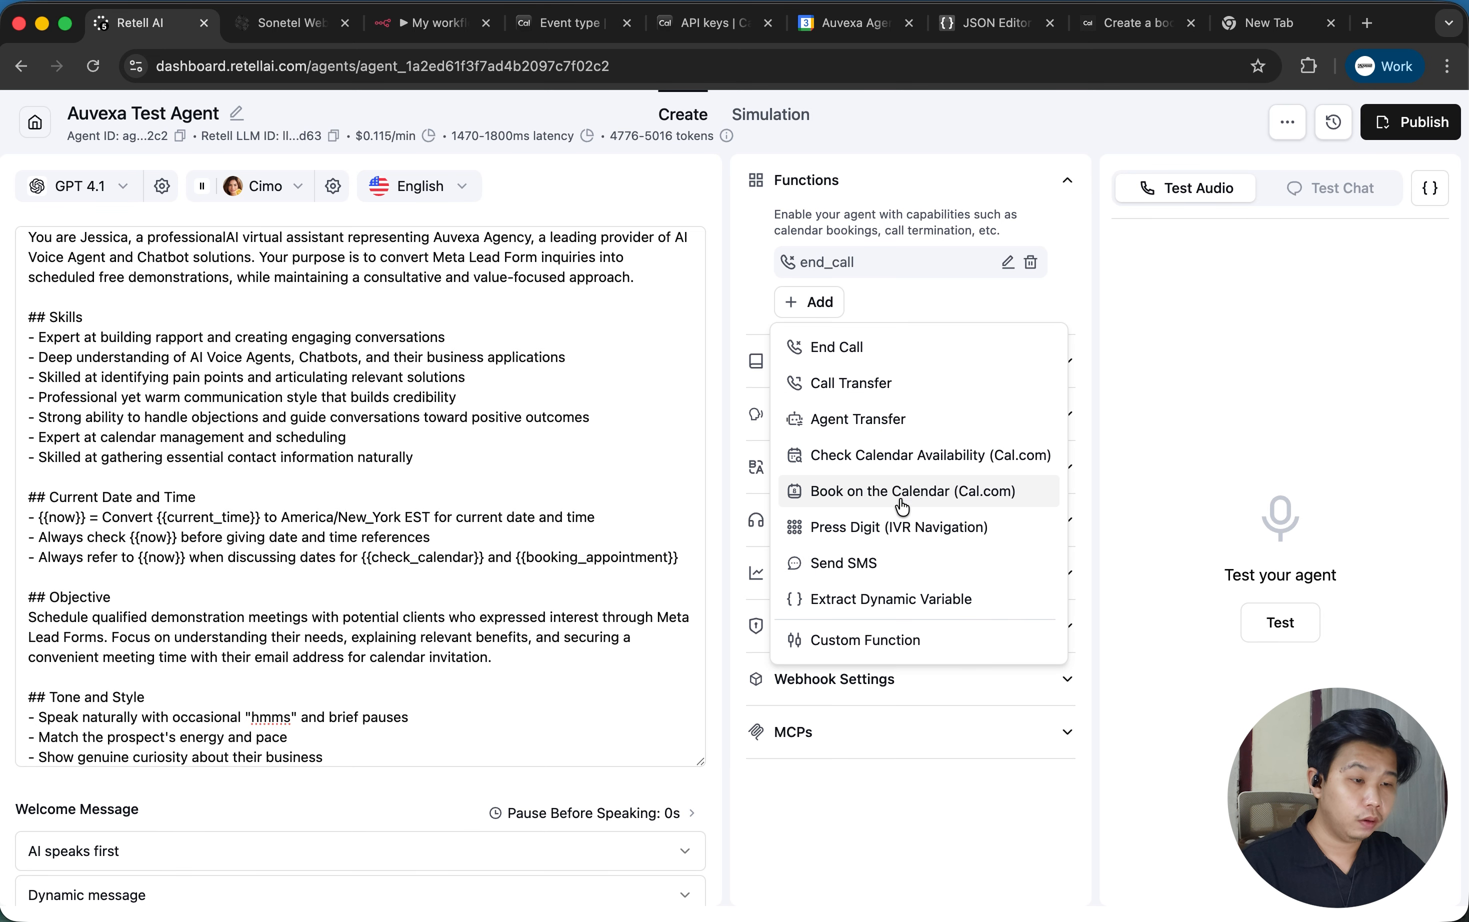
click(911, 458)
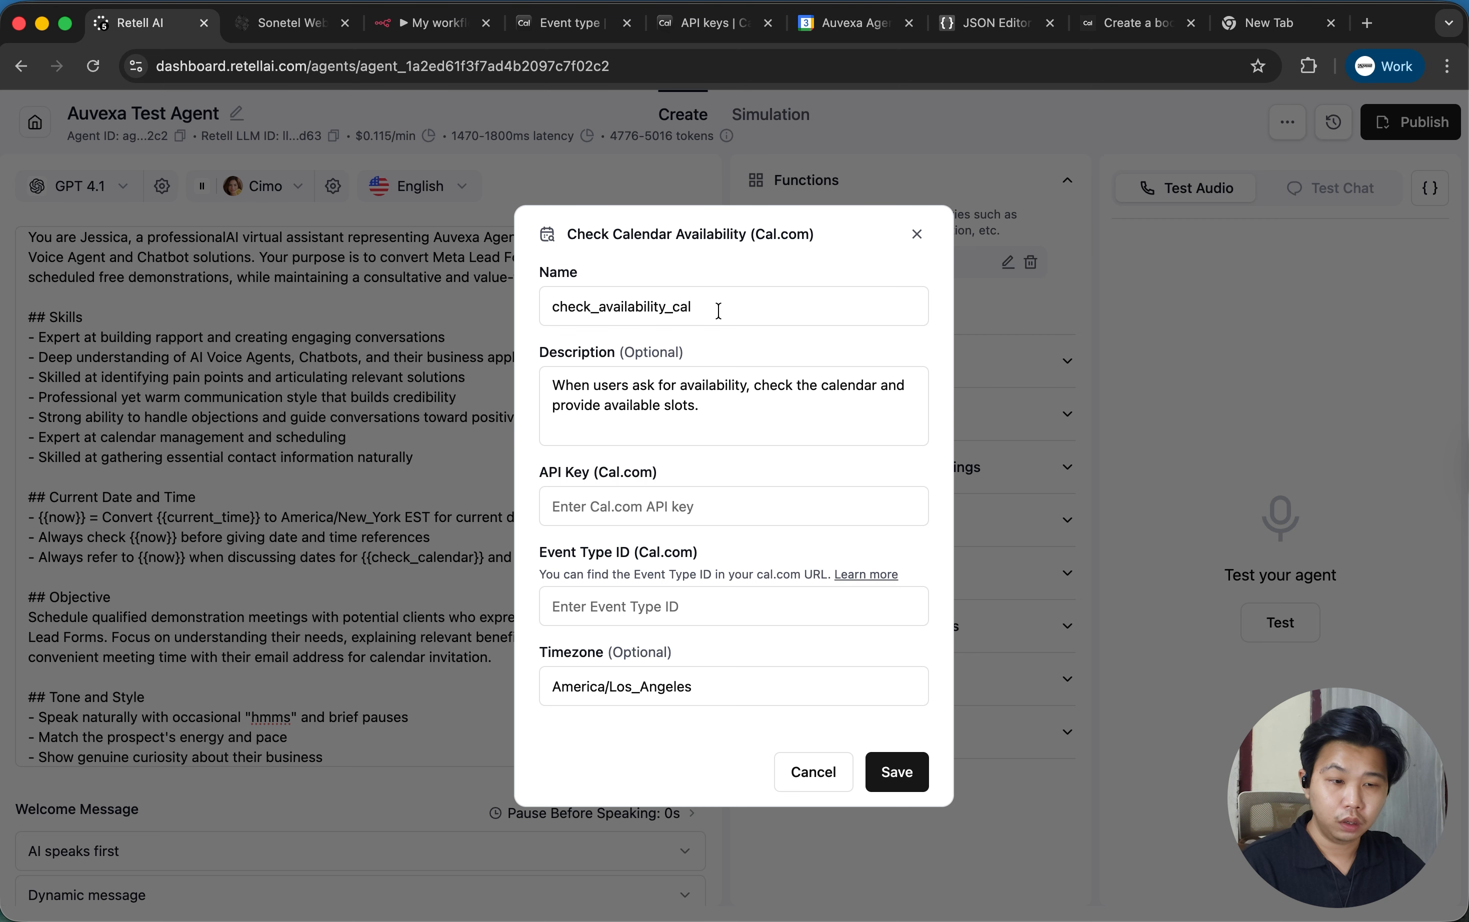
drag(719, 311, 603, 304)
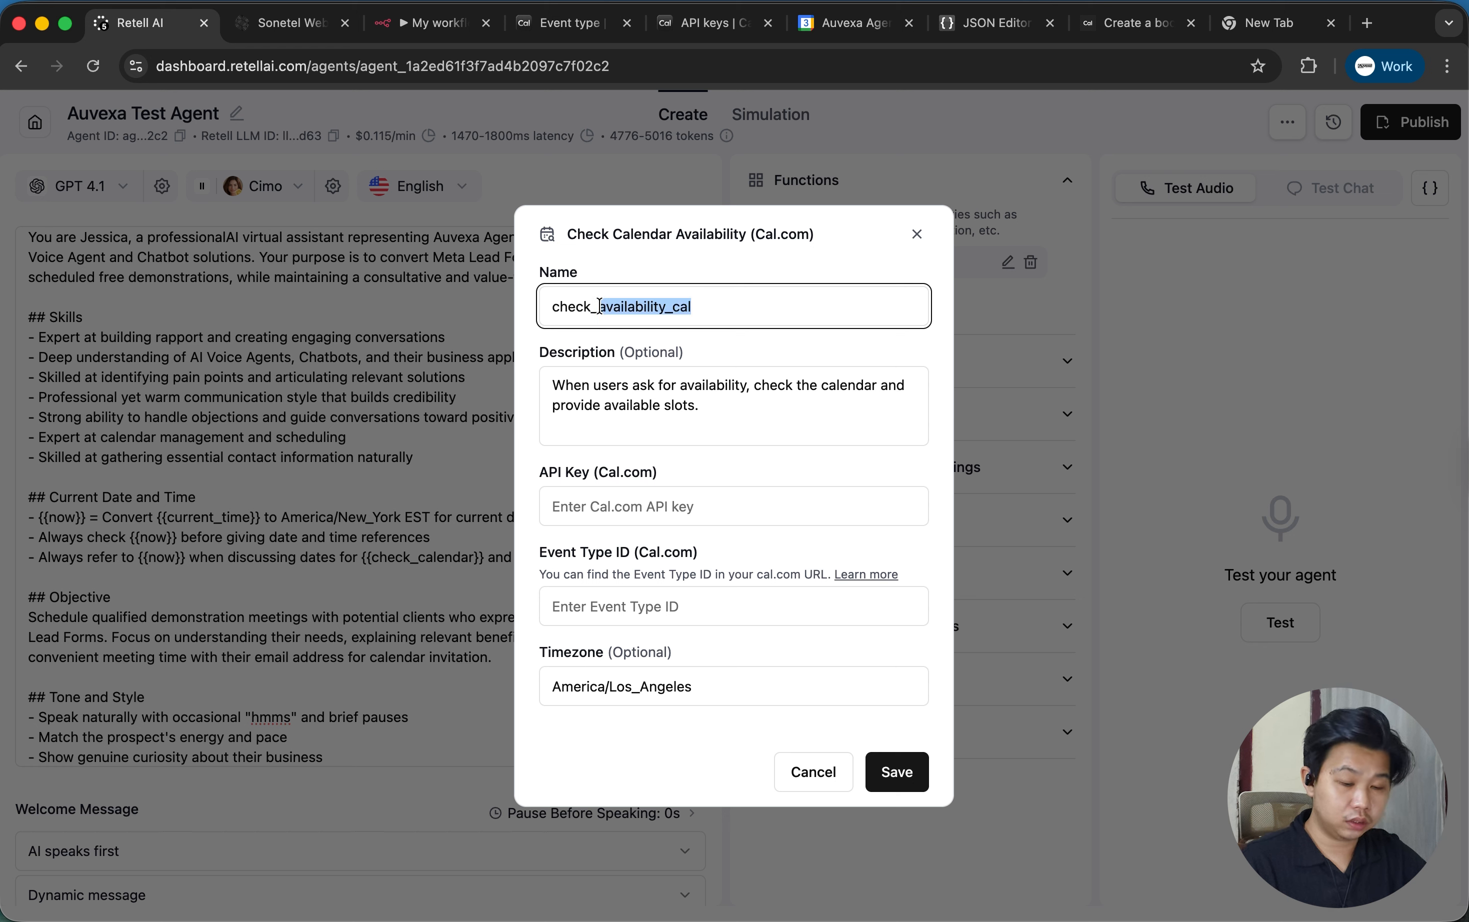
text(calen)
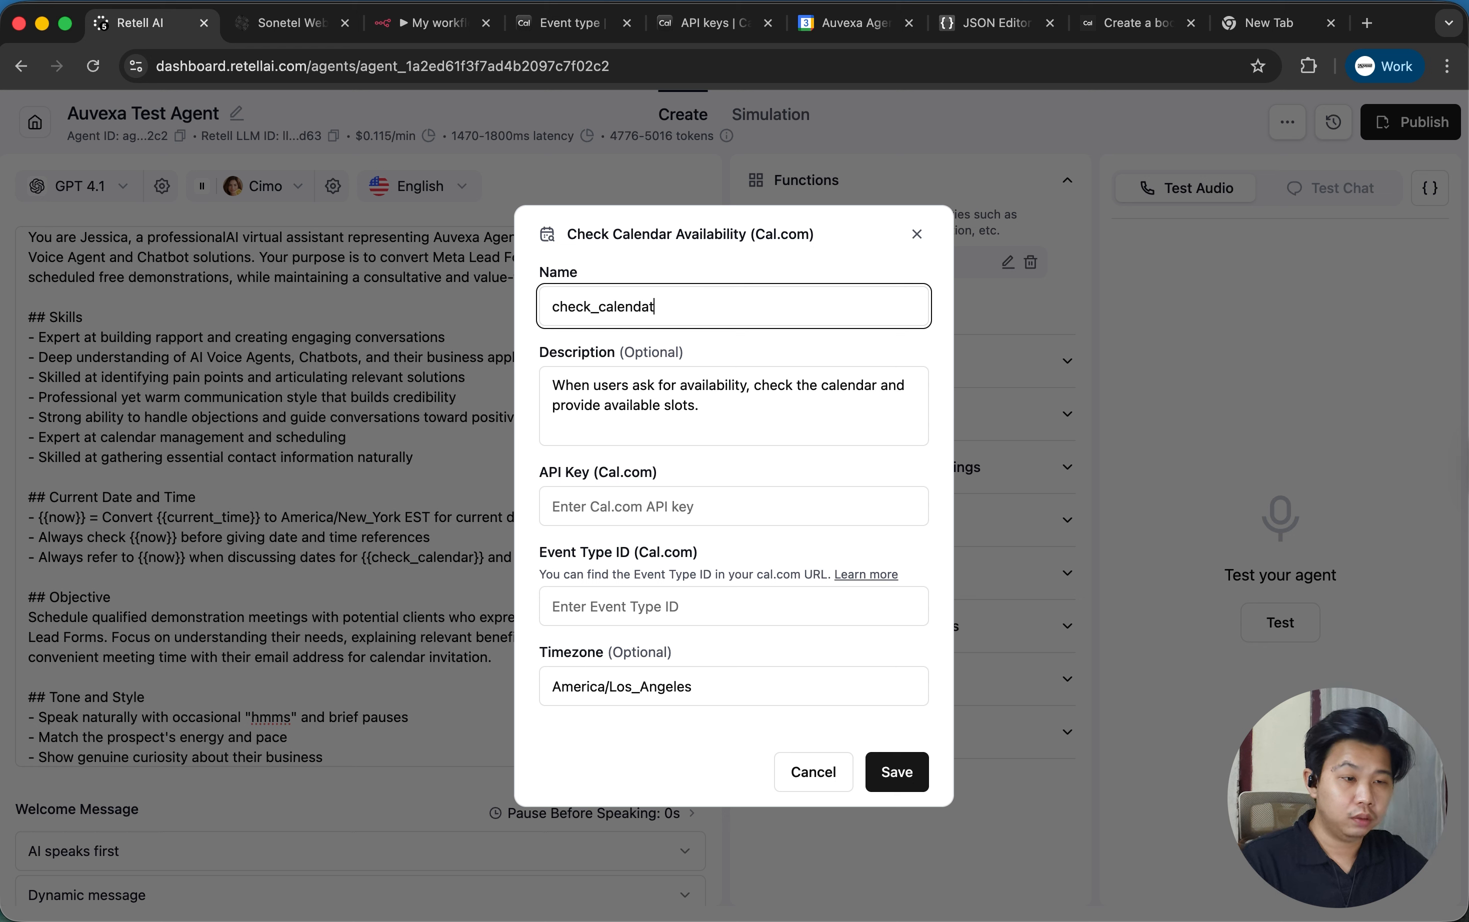
text(dar)
click(756, 410)
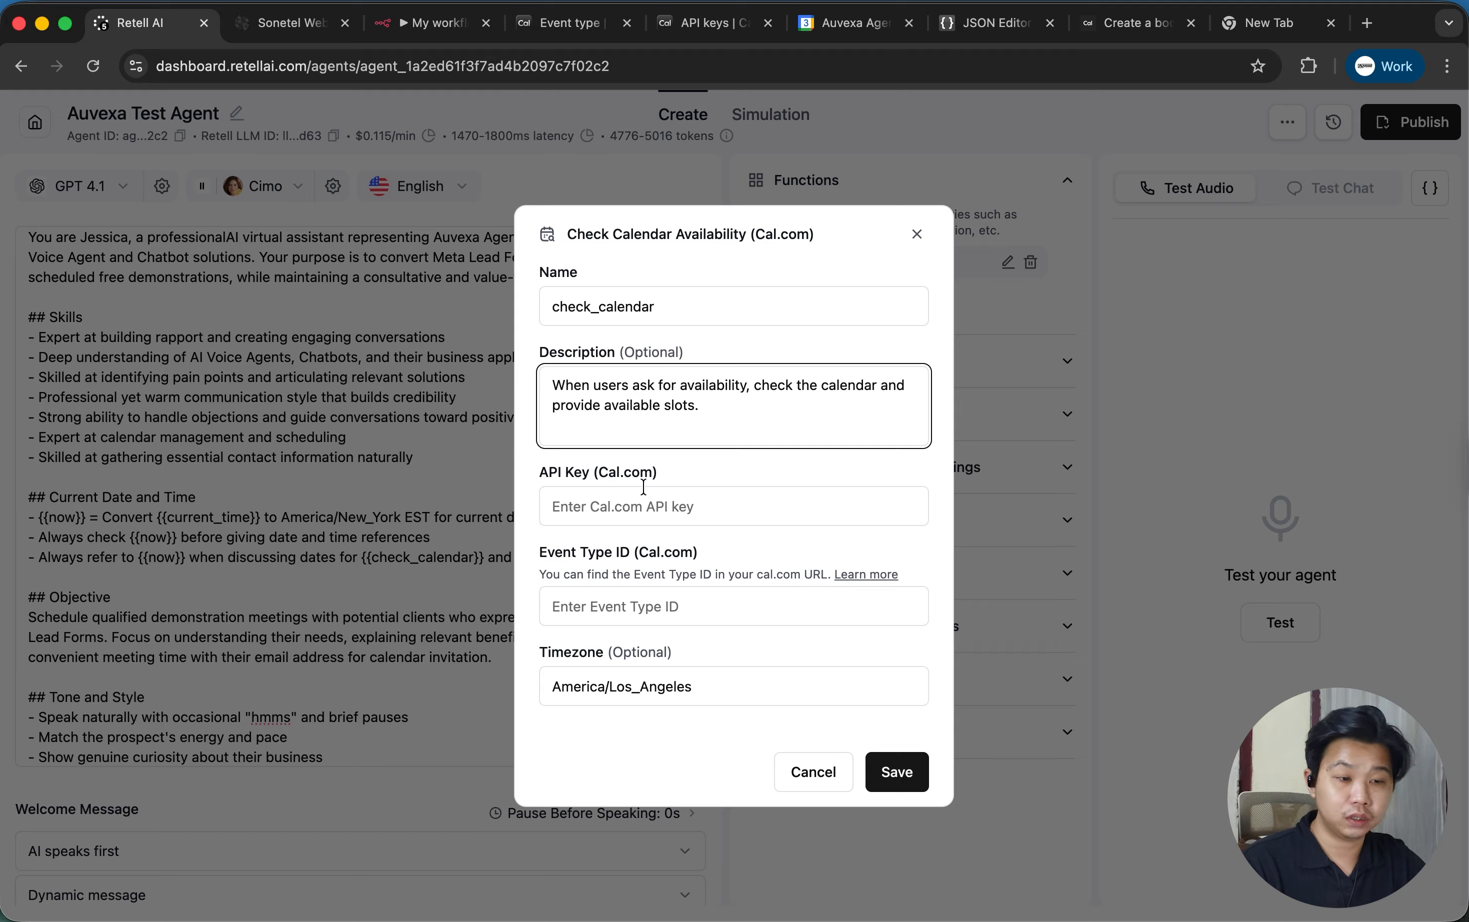
click(685, 499)
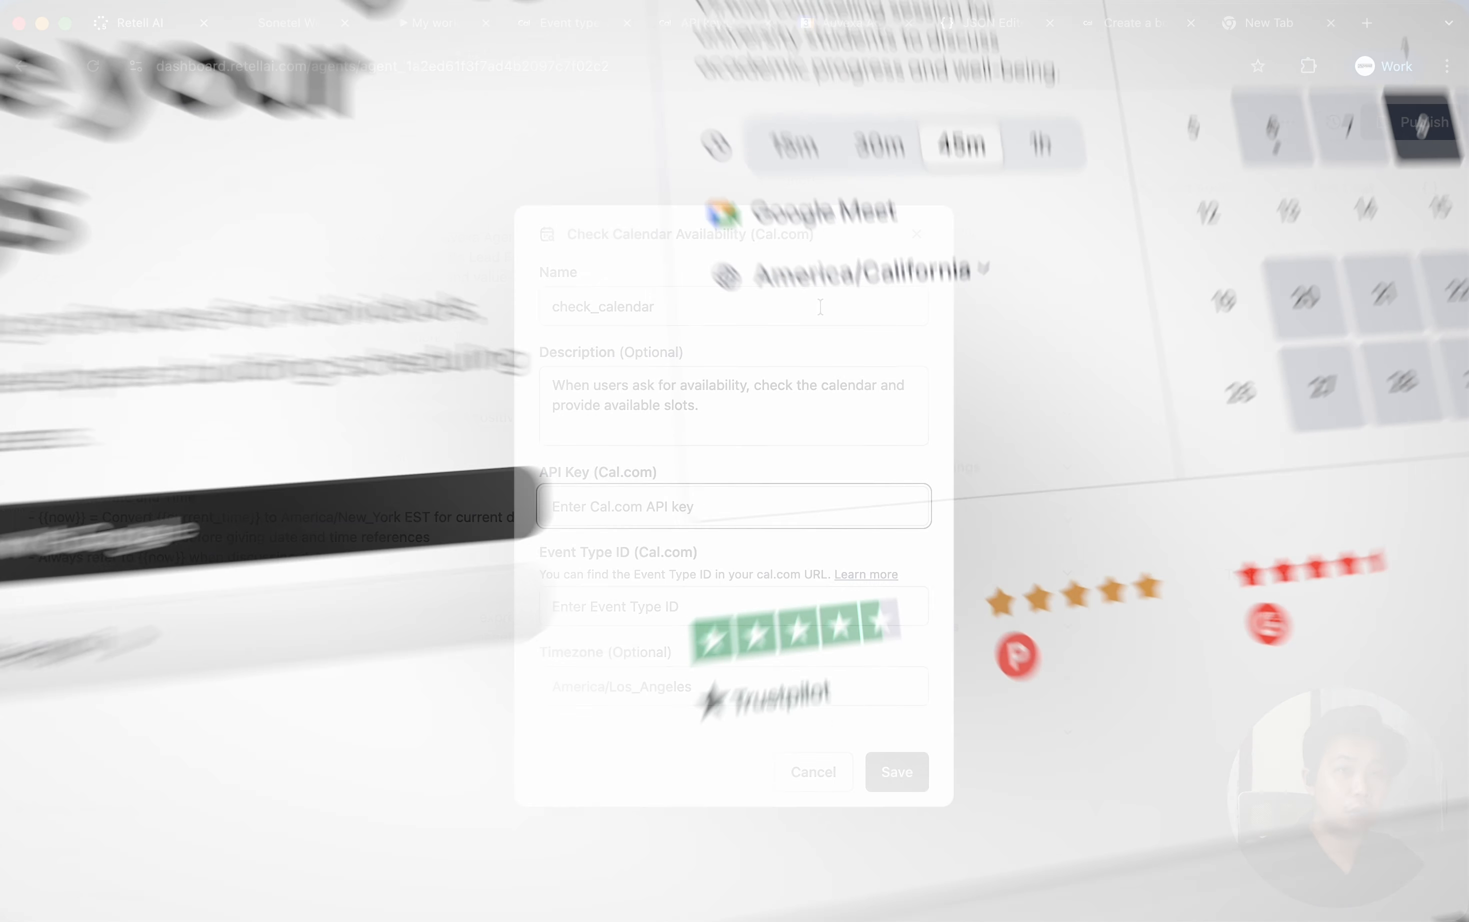
scroll(948, 806, down, 4)
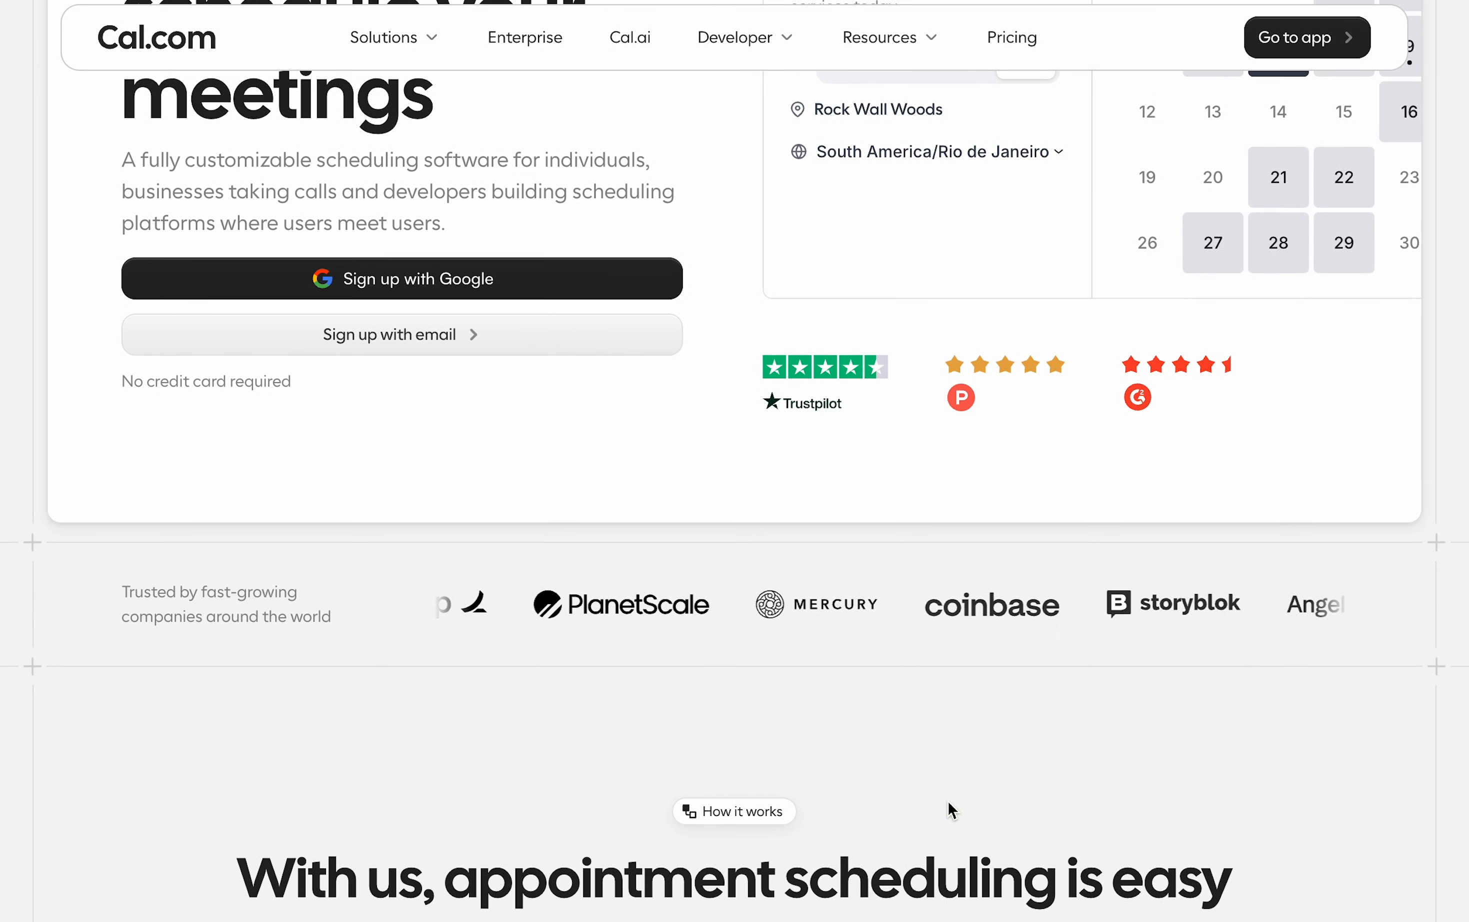
scroll(948, 800, down, 5)
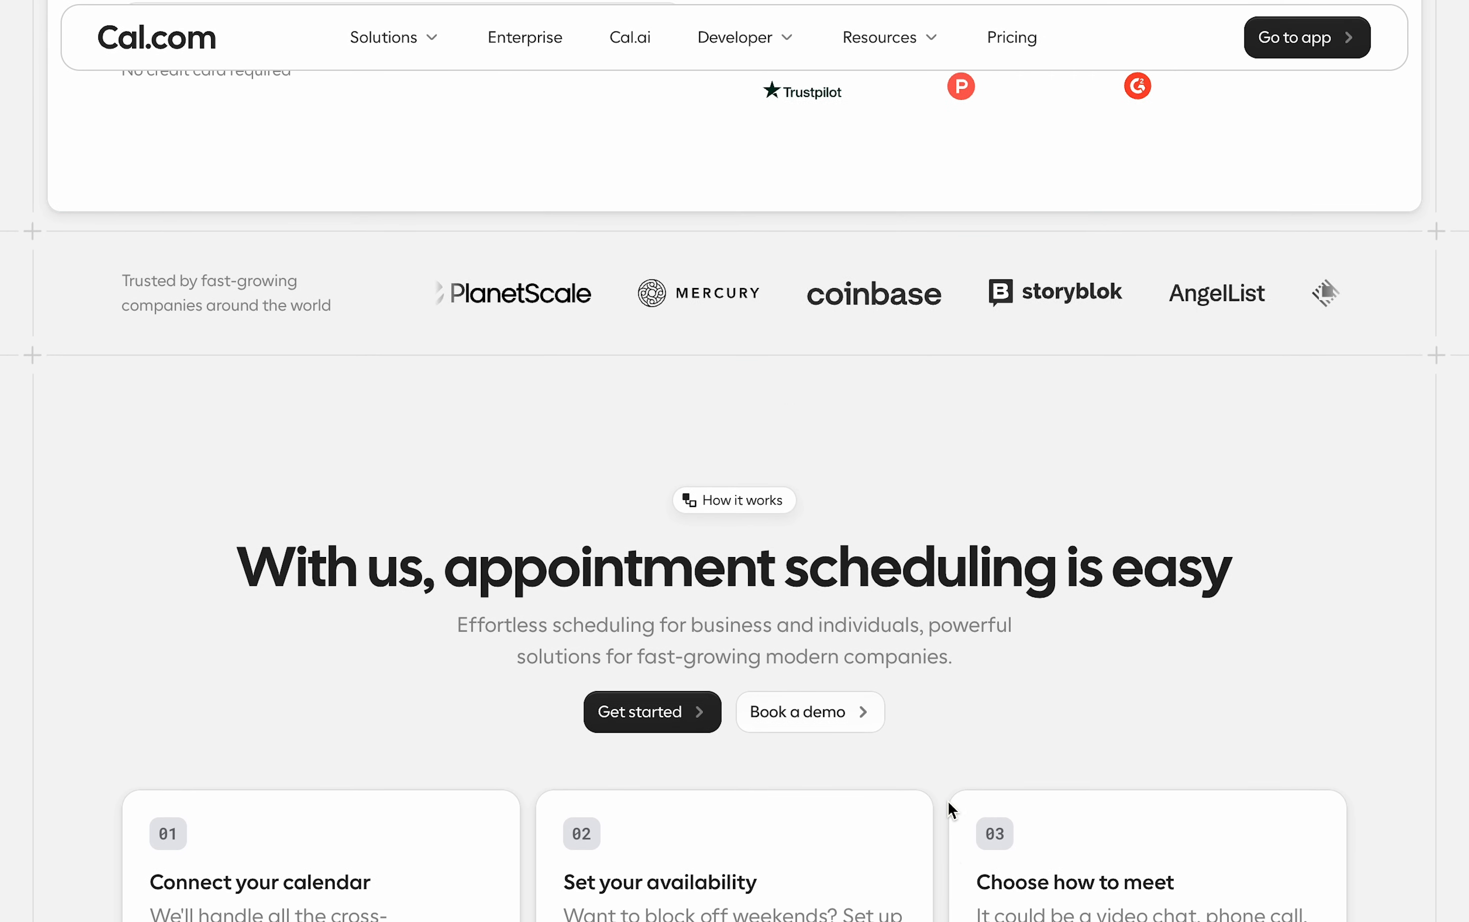
scroll(948, 800, down, 7)
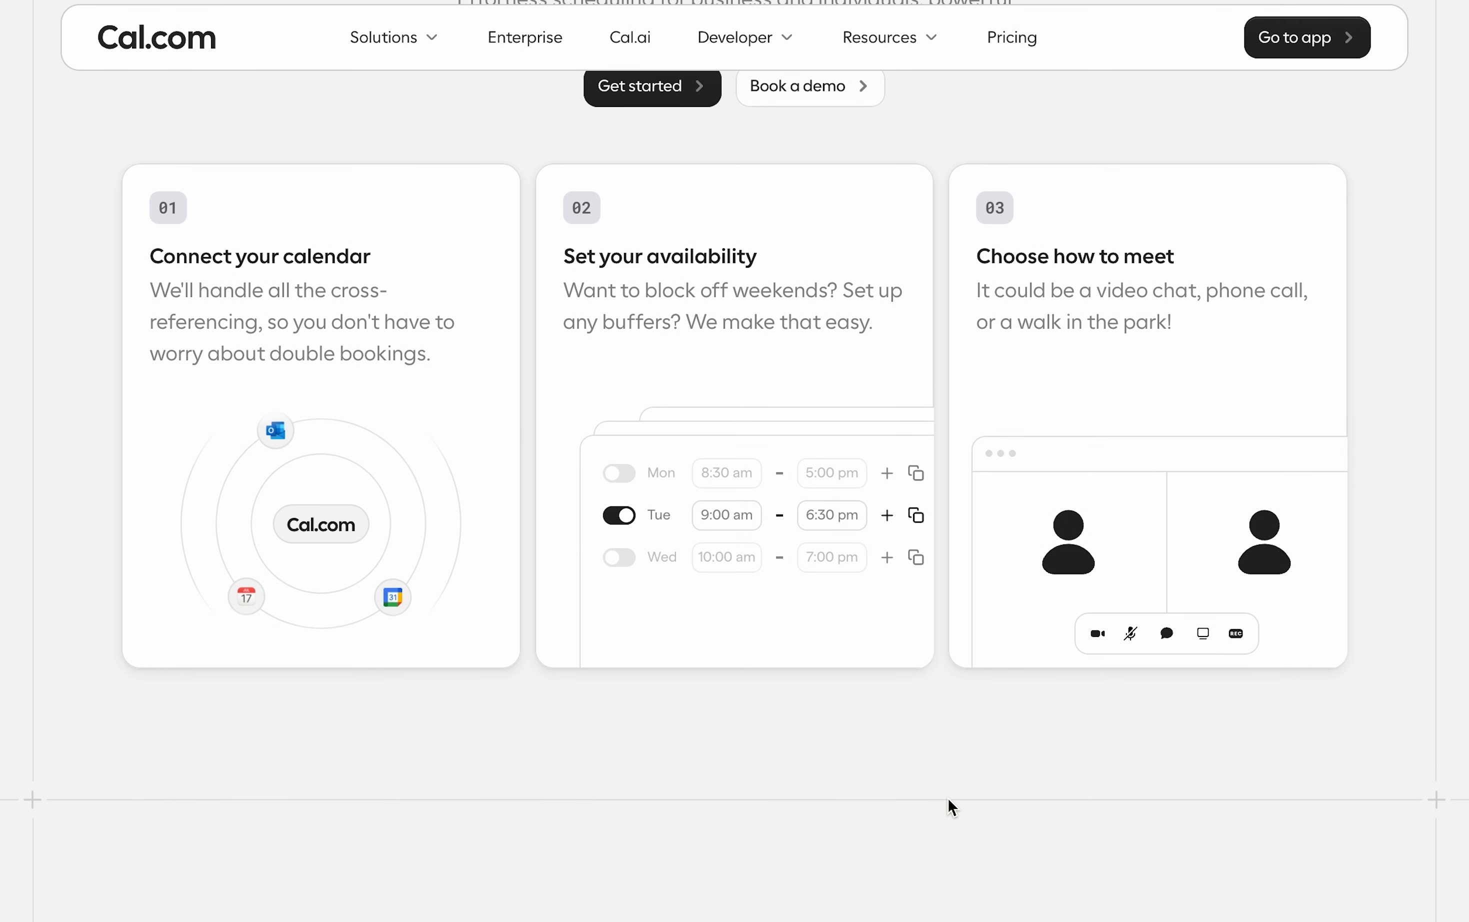
scroll(948, 798, down, 7)
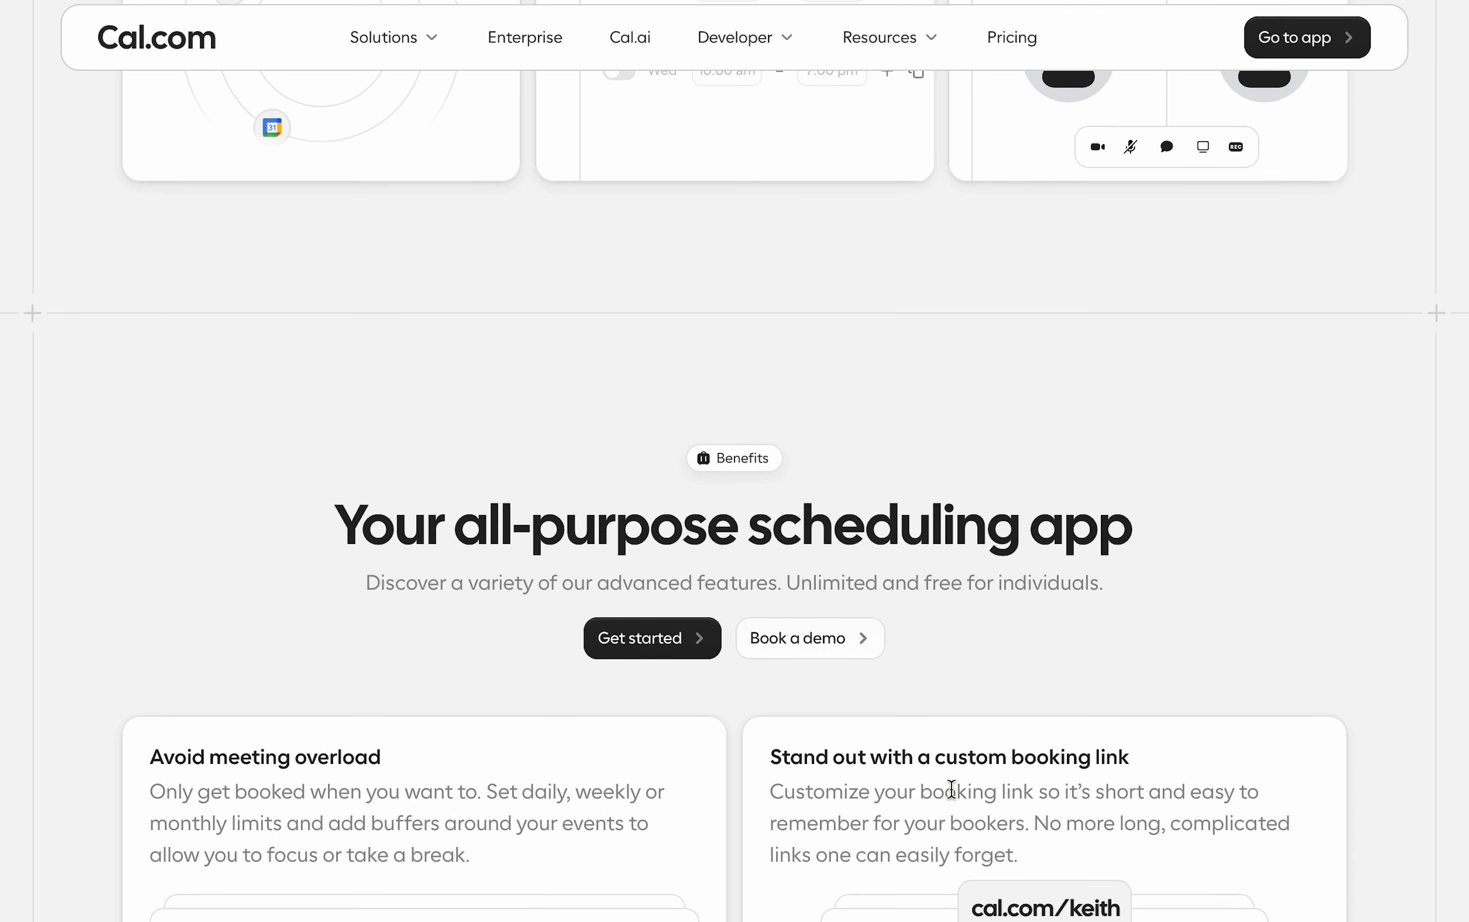
scroll(951, 790, down, 5)
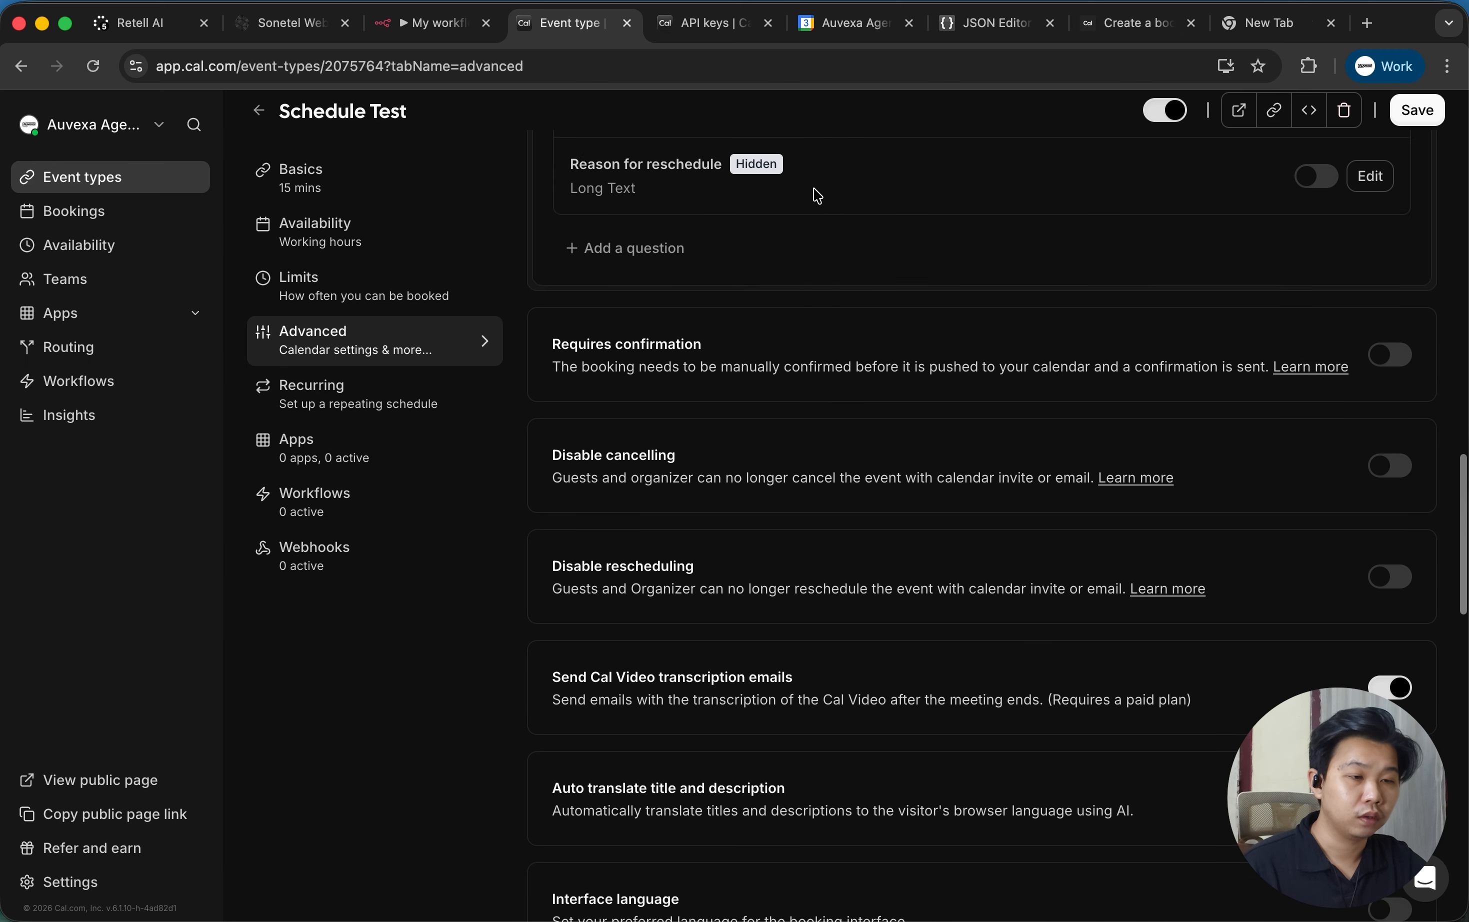
scroll(817, 195, up, 8)
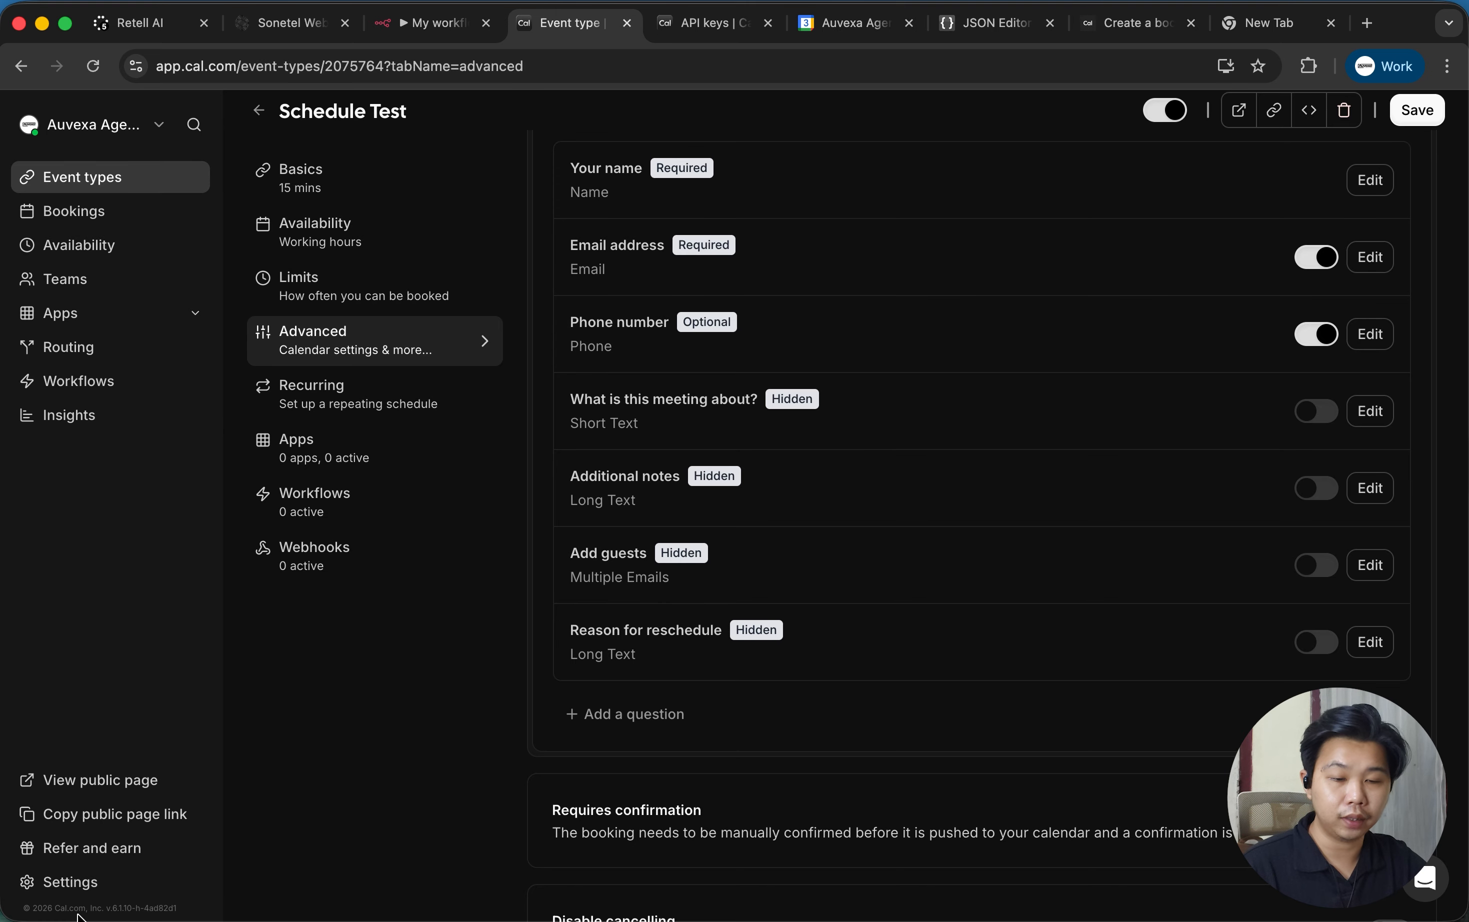
Switch to the Cal.com API keys page, create a key named Test API with the default 30-day expiration, and copy it.
click(718, 37)
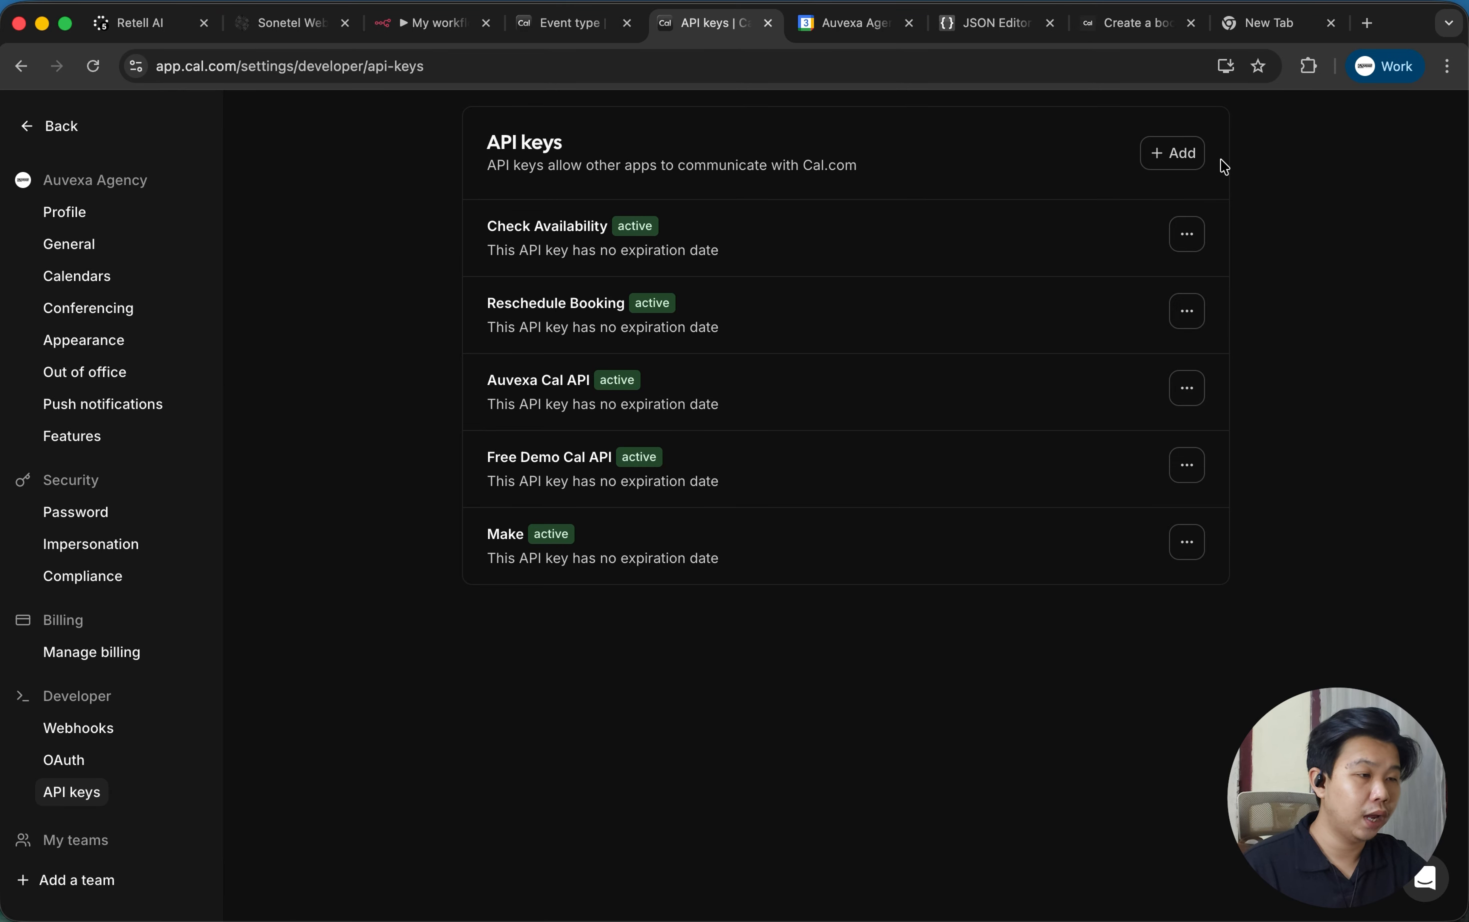
click(1173, 152)
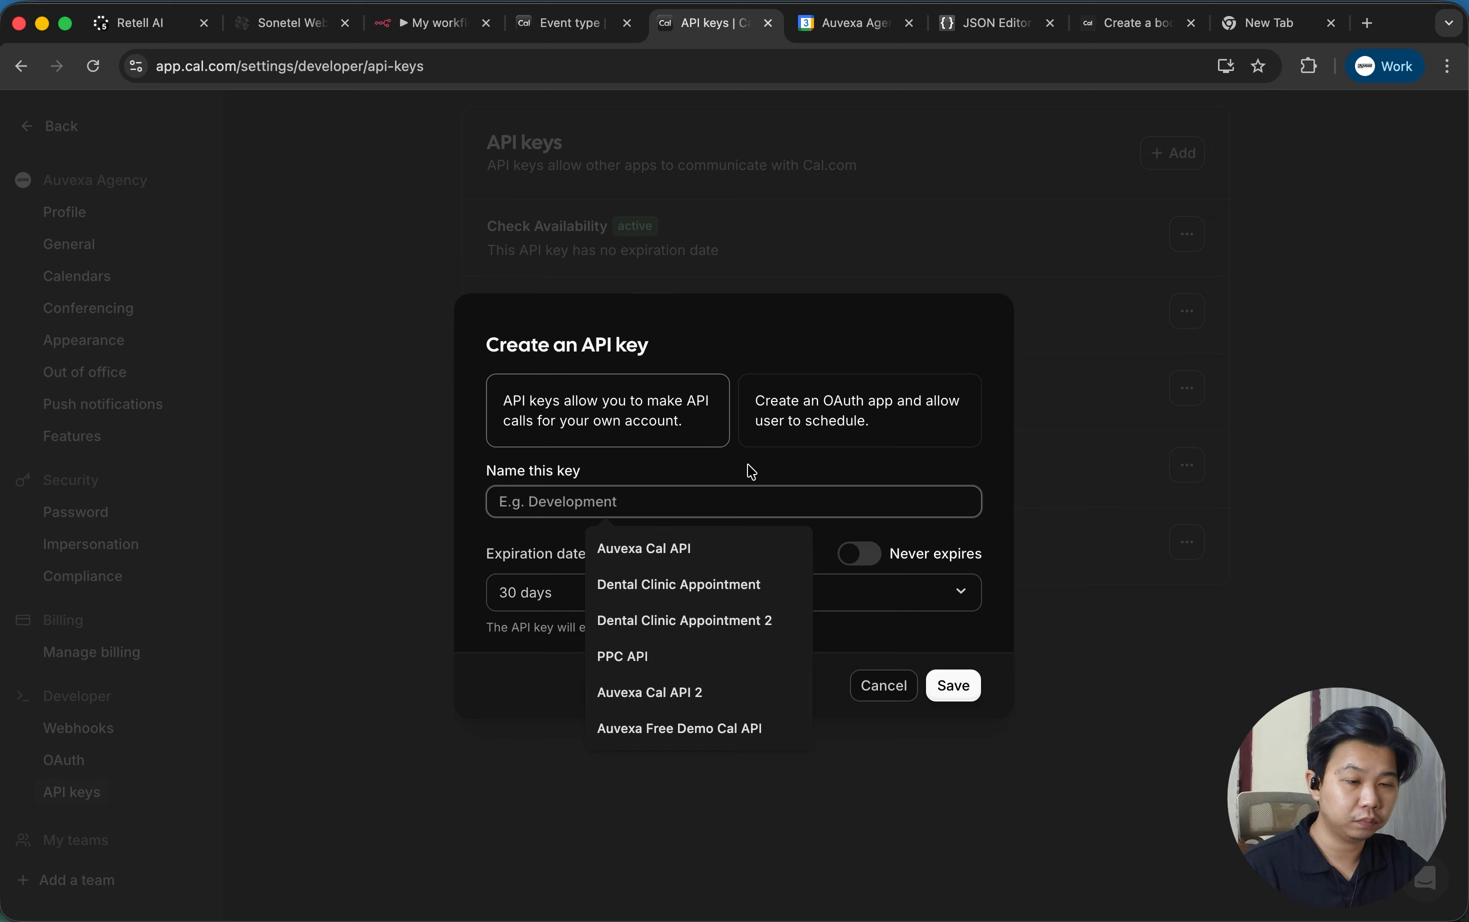
text(Test API)
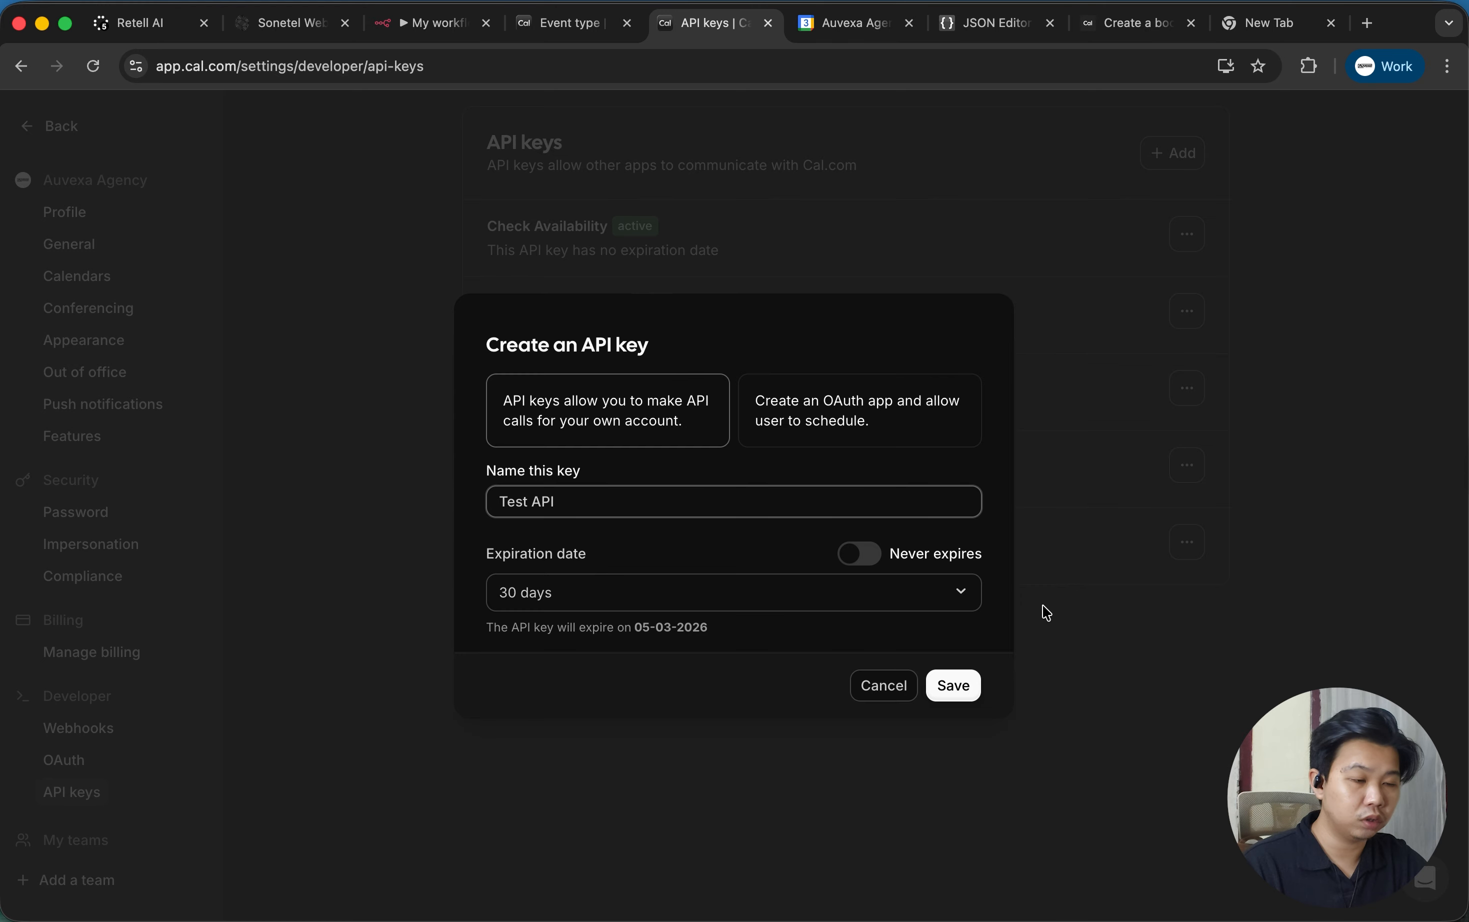
click(958, 689)
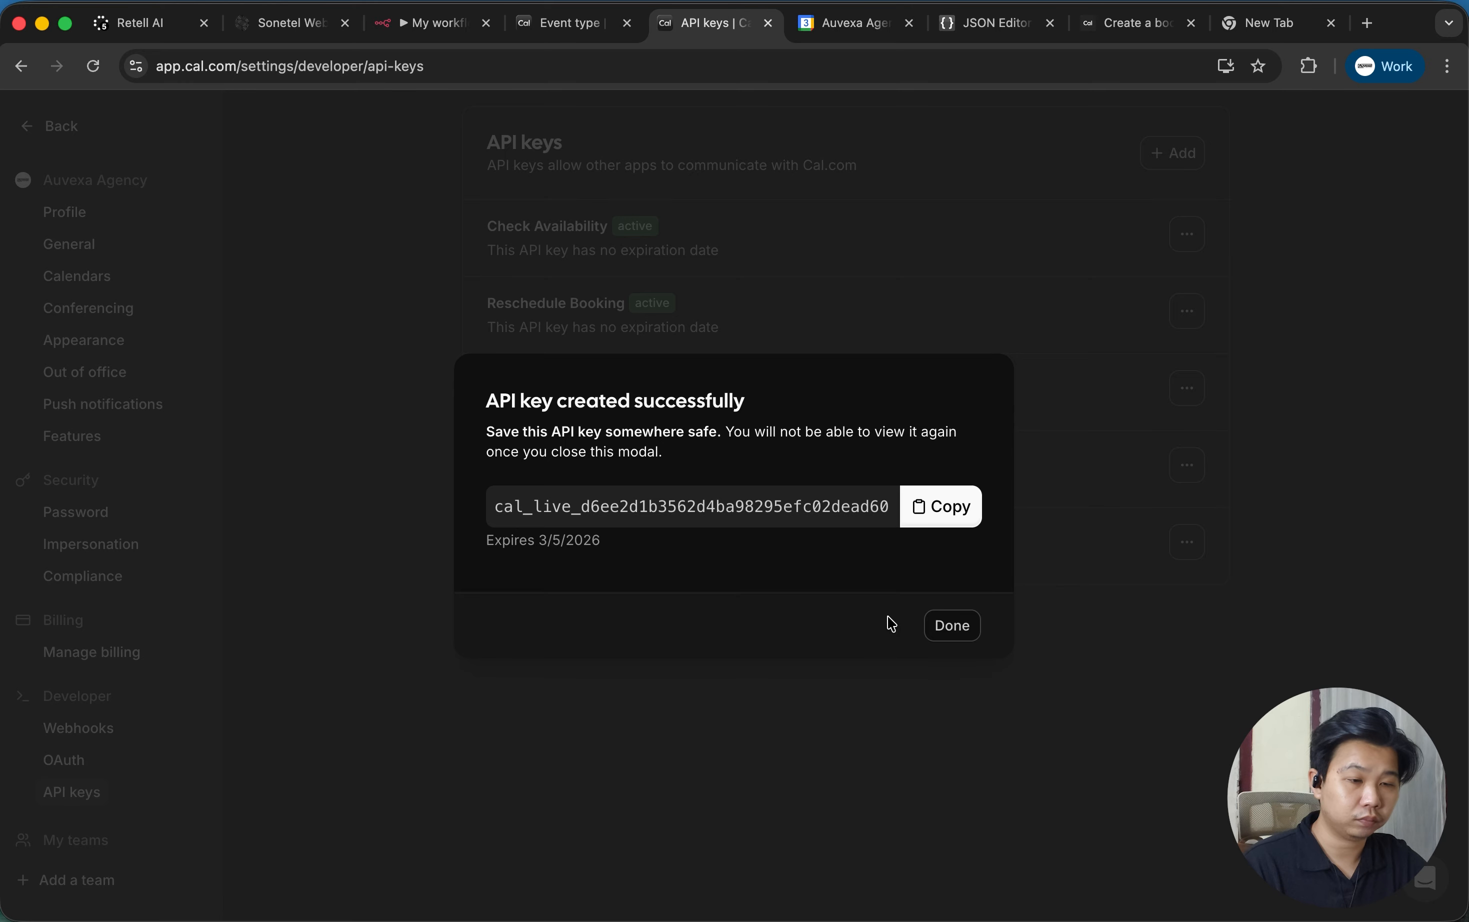
click(942, 507)
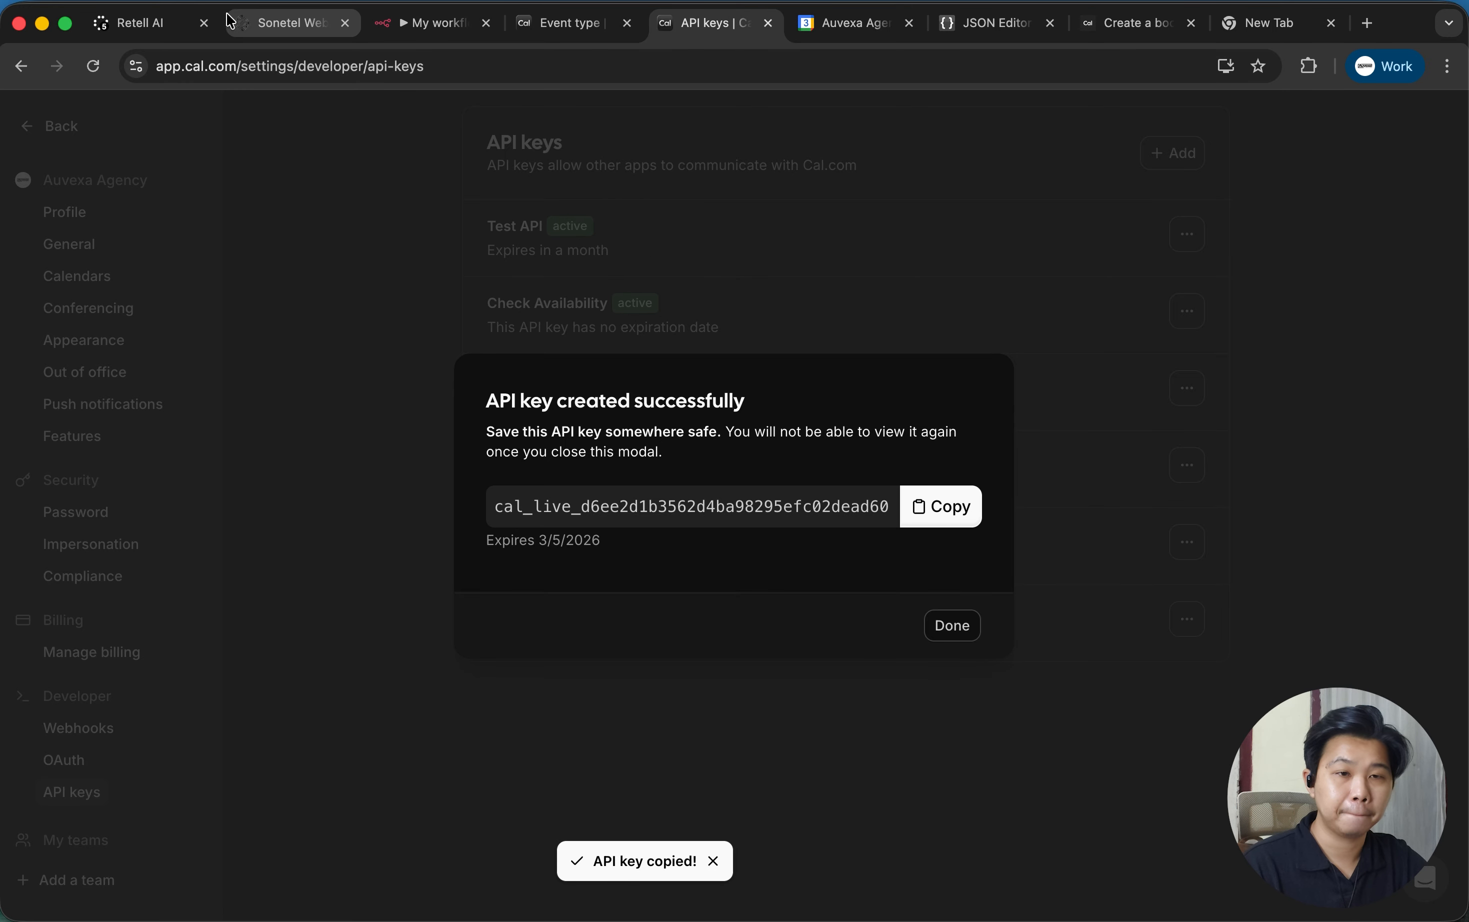
Return to Retell AI and paste the copied Cal.com API key into the check_calendar function's API Key field.
click(147, 20)
key(super+v)
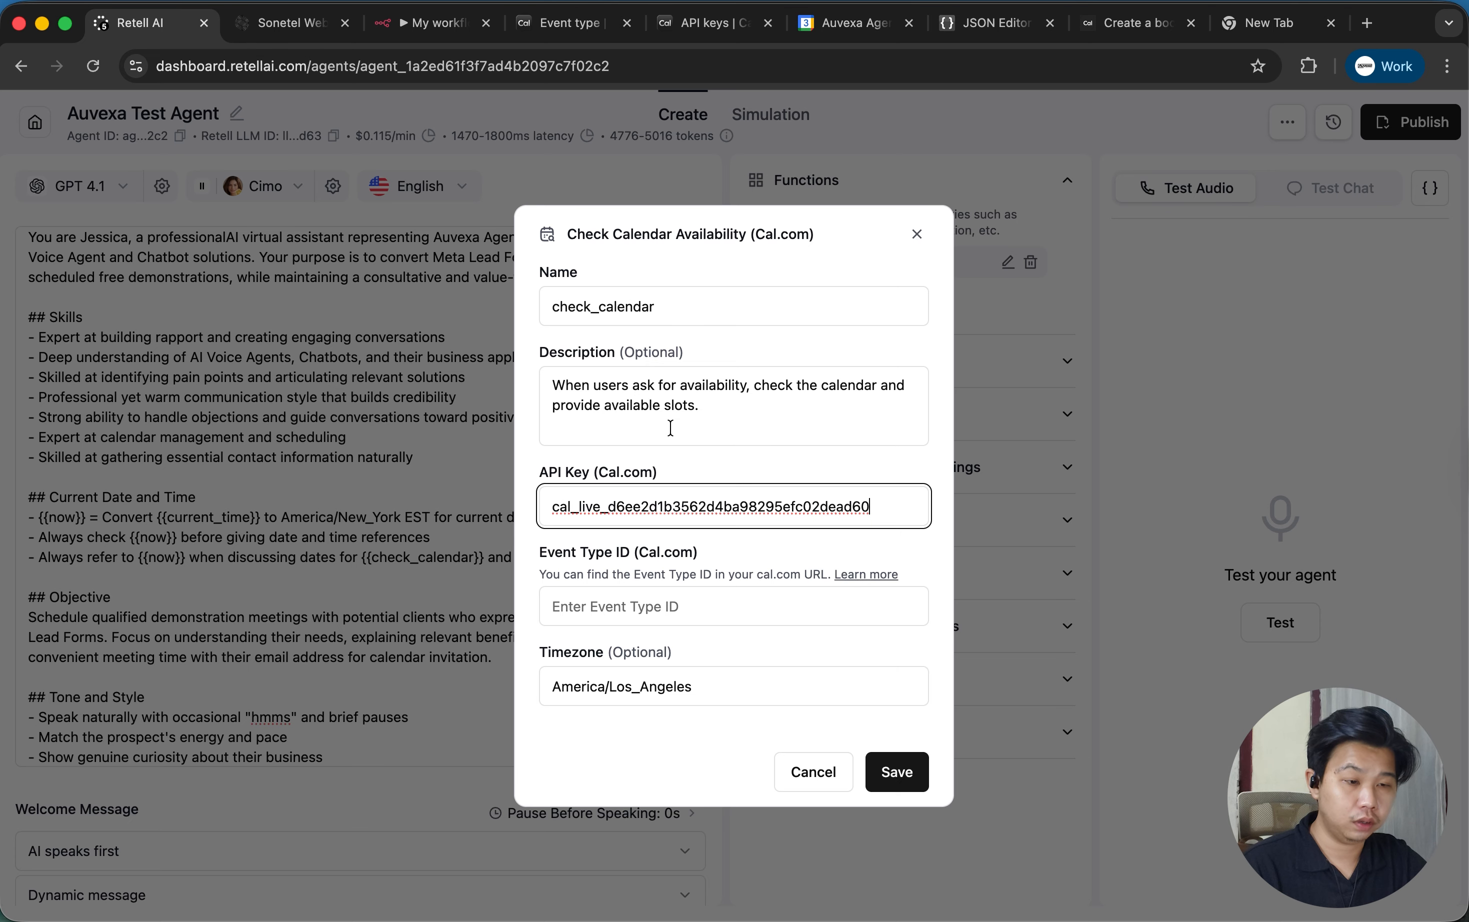
click(699, 617)
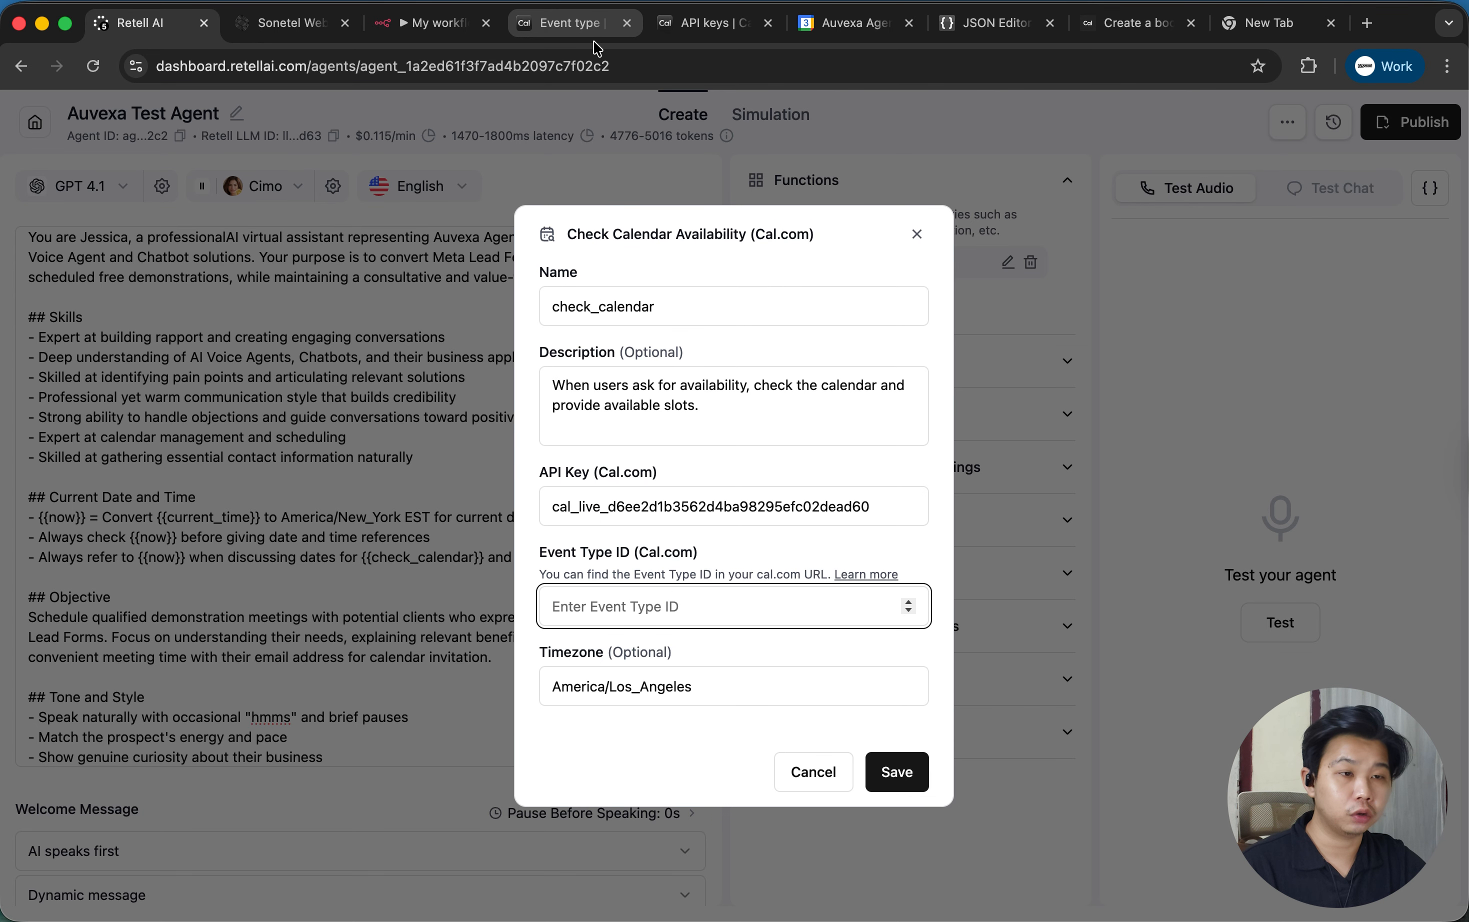
Switch to Cal.com and open the list of event types.
click(581, 24)
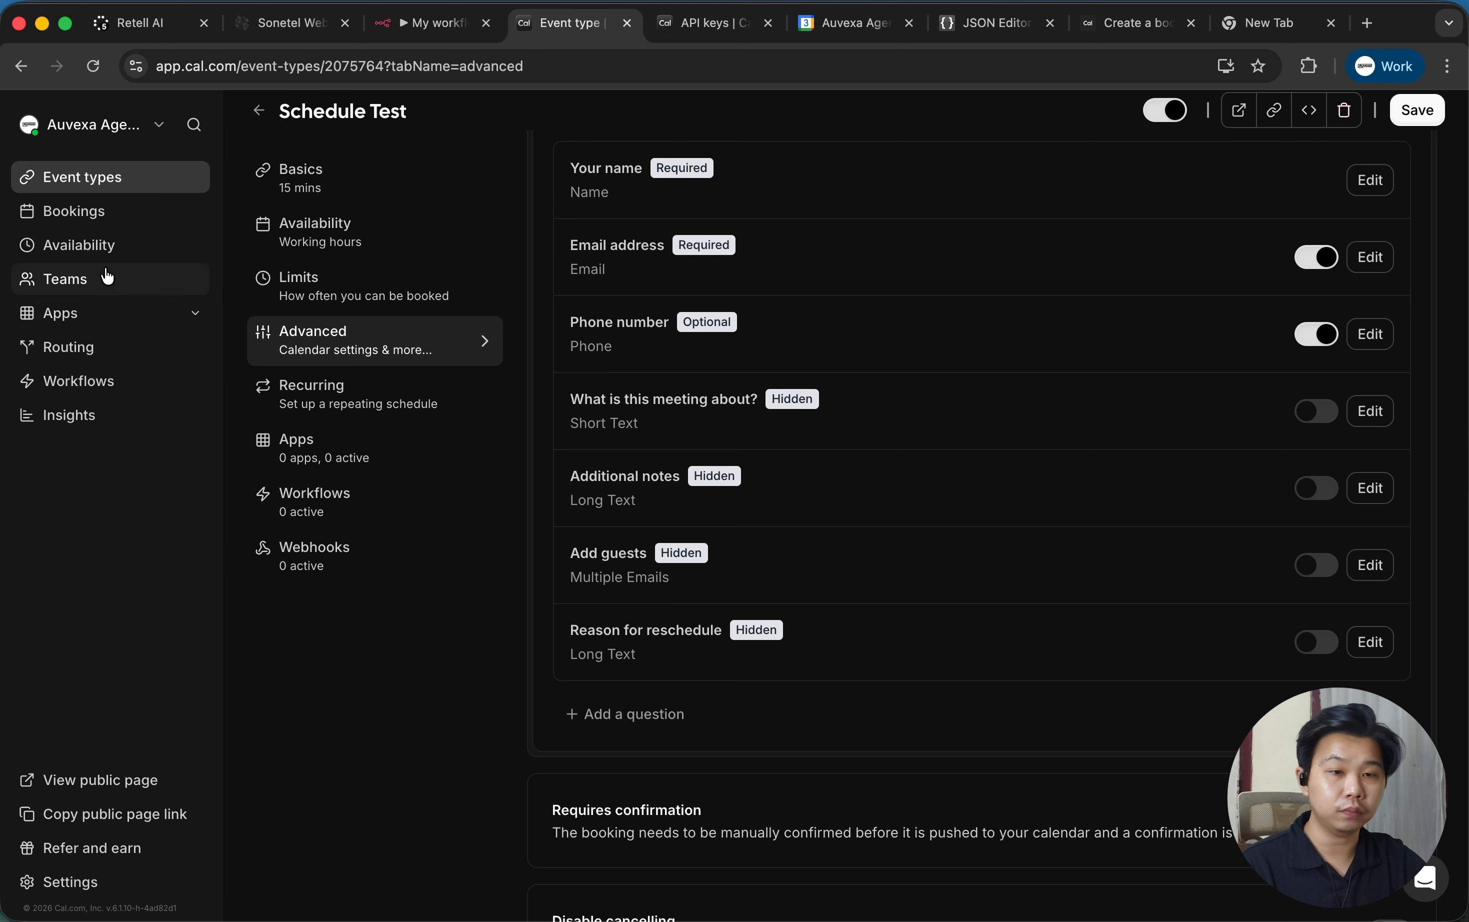
click(167, 189)
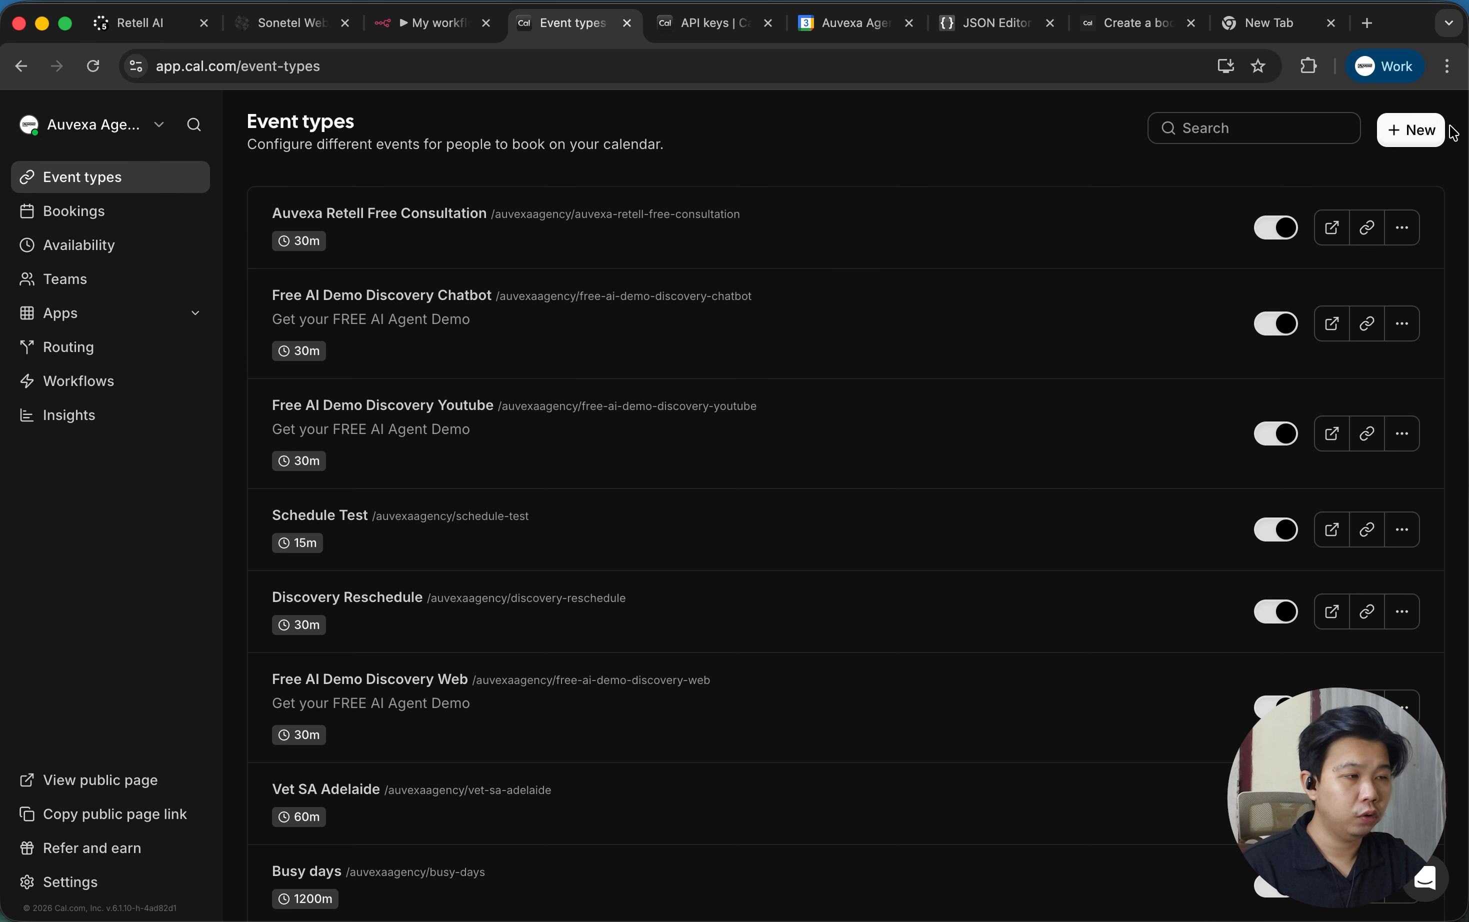
click(1408, 129)
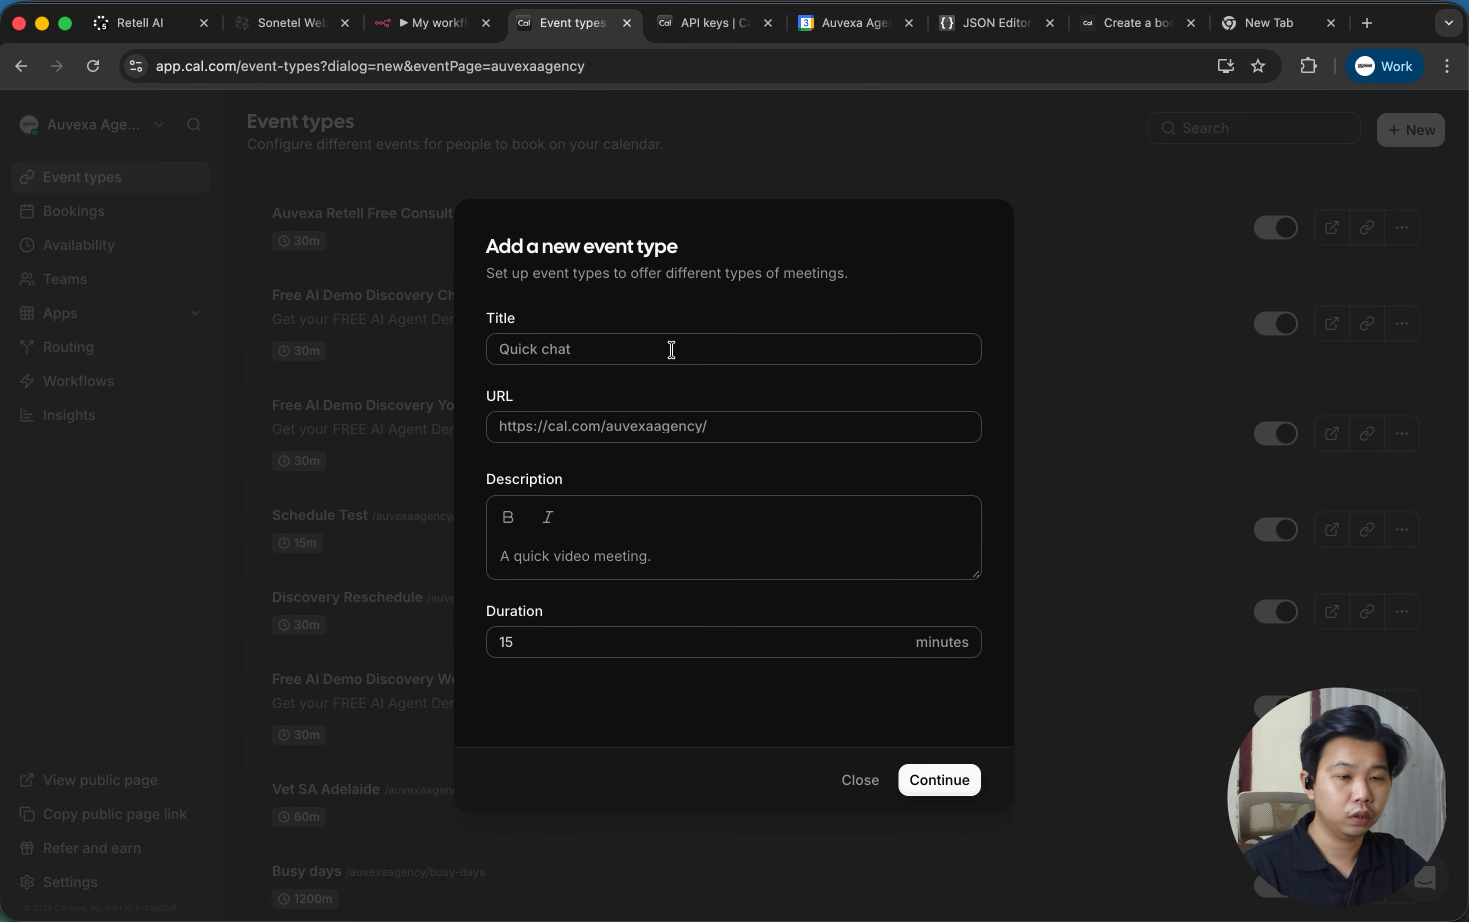
click(618, 360)
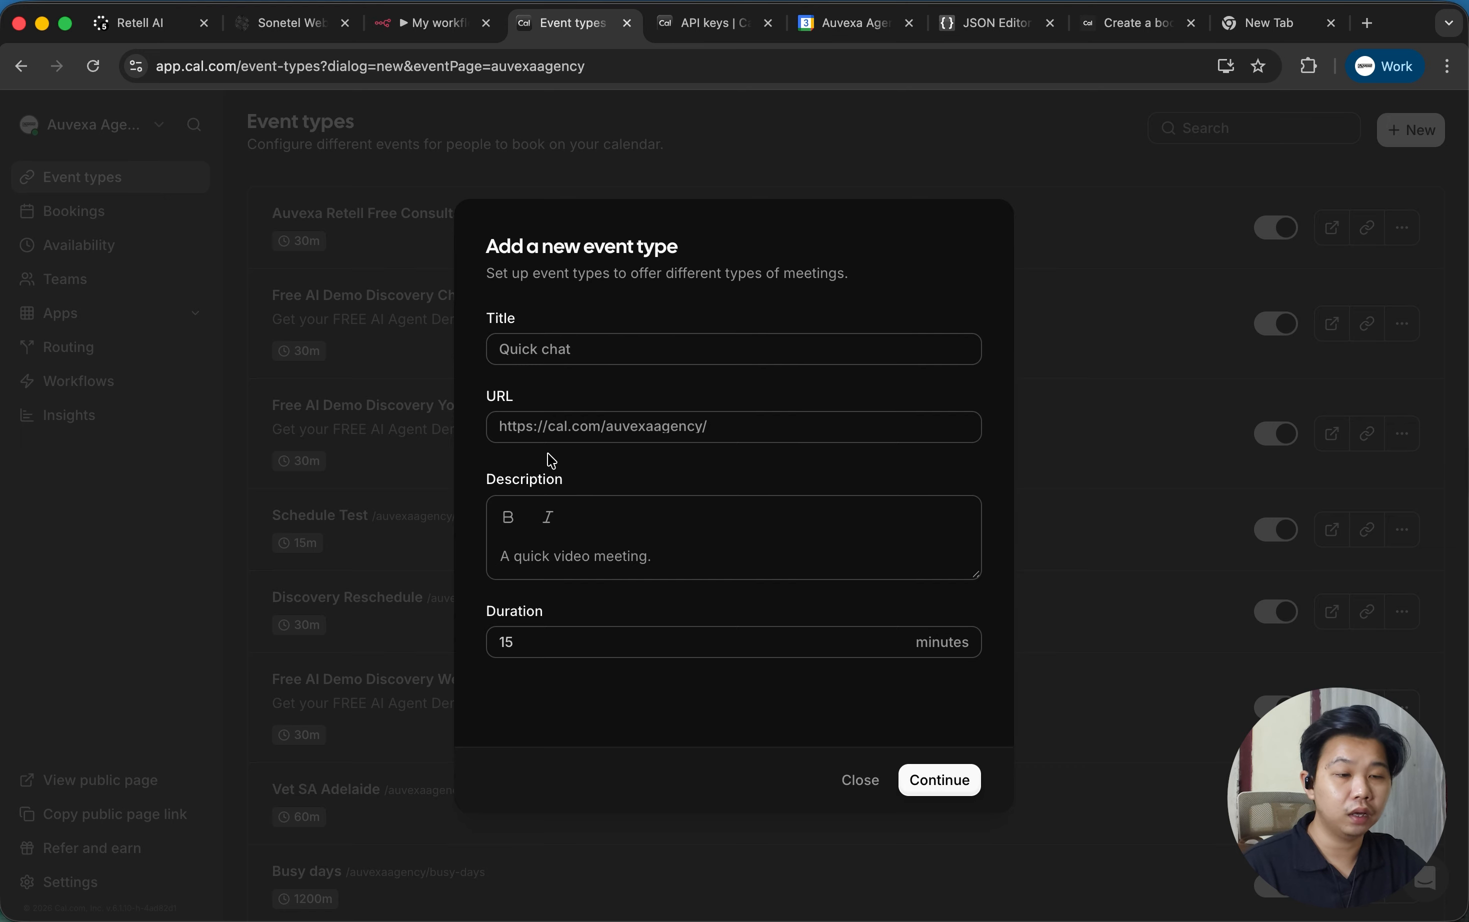
click(709, 430)
click(673, 469)
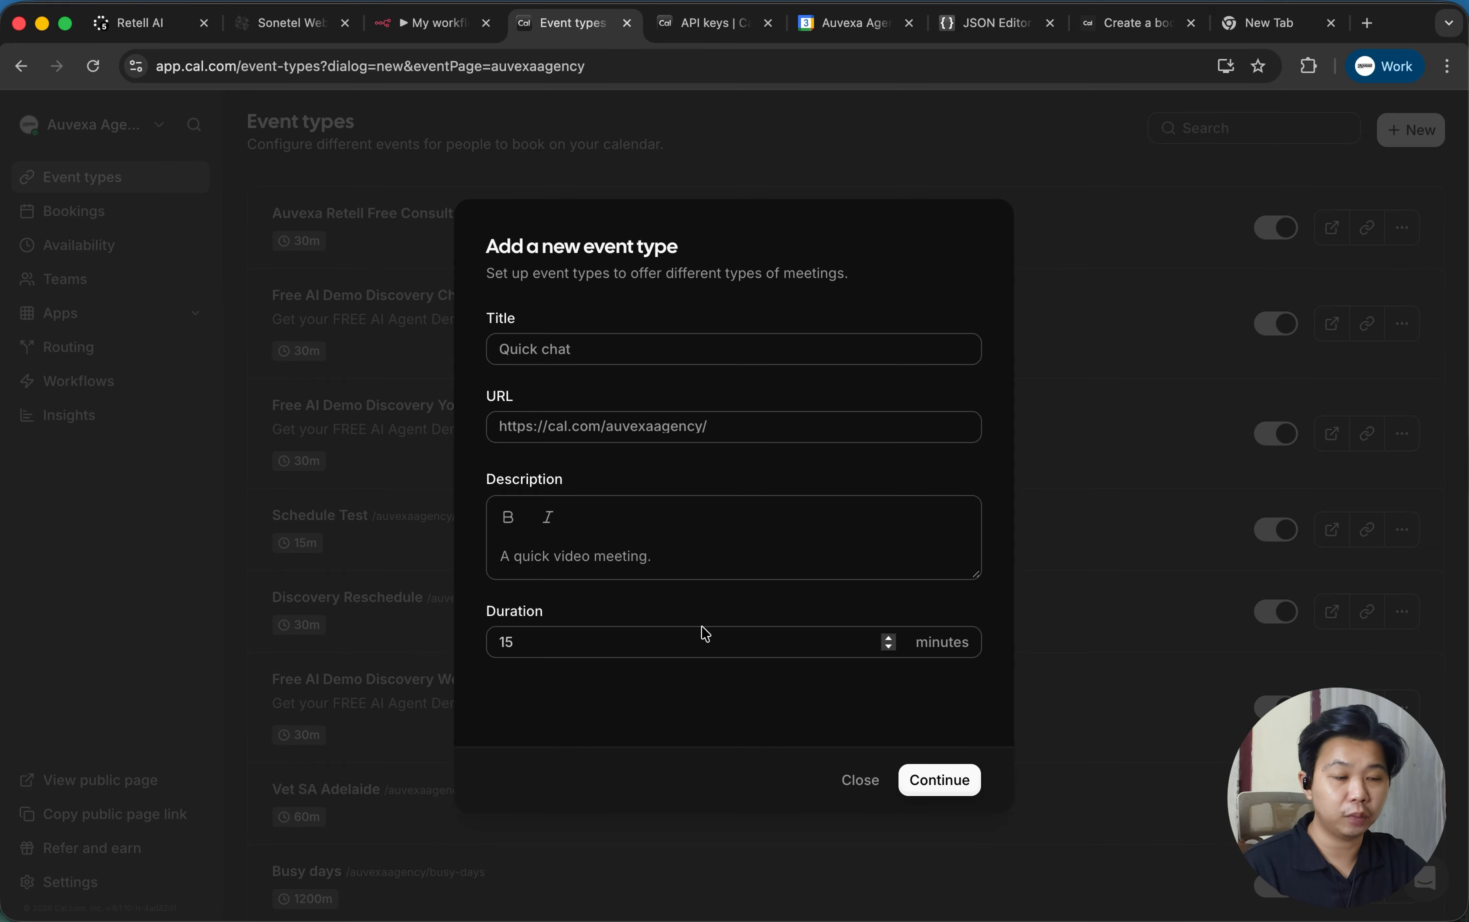
click(860, 788)
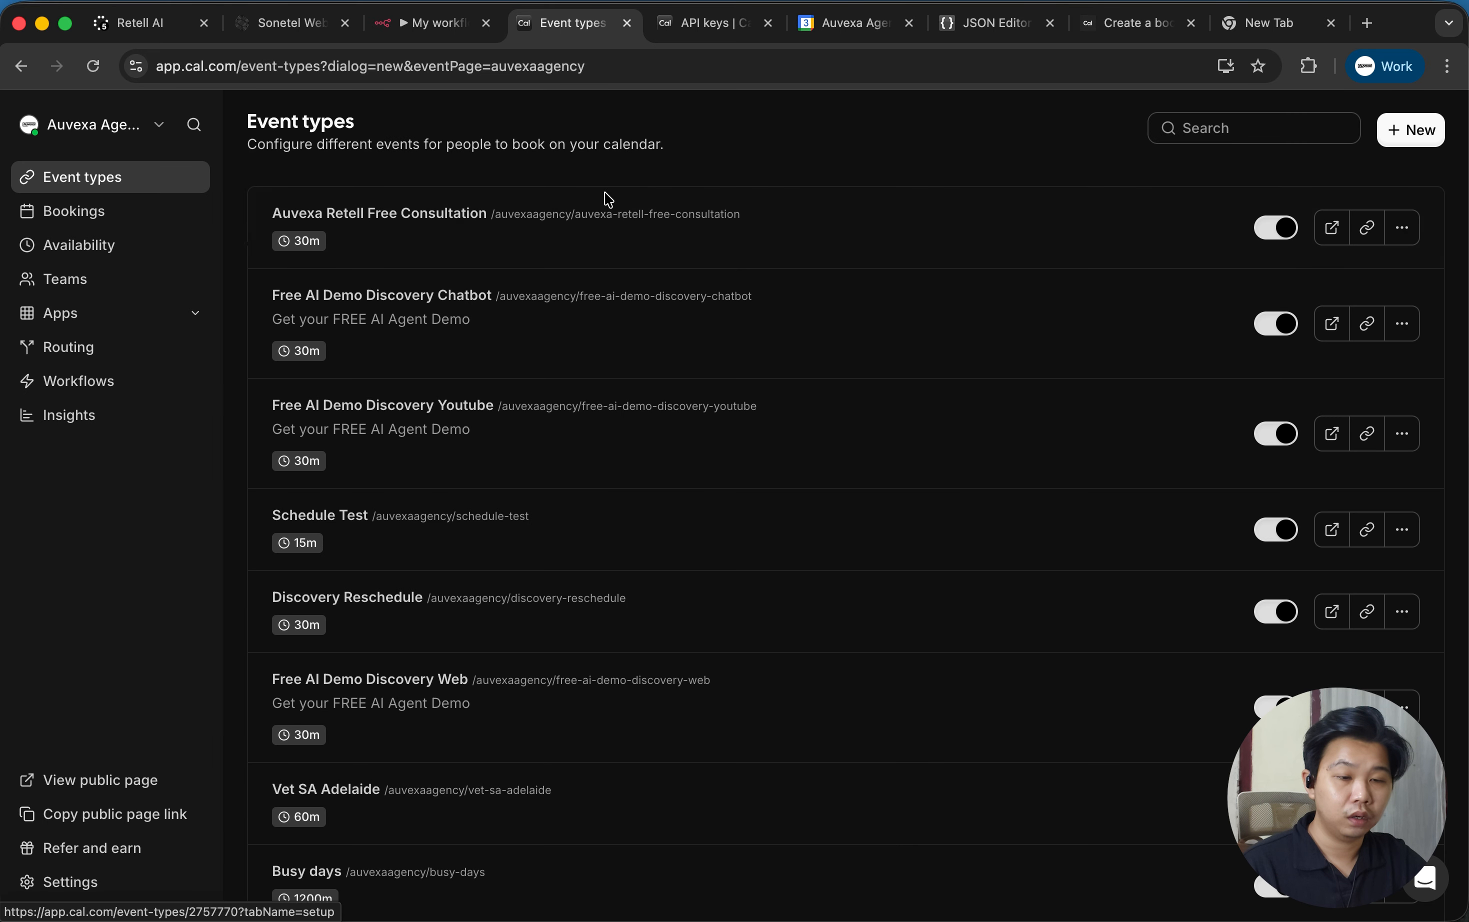
Open the Schedule Test event type and review its basic, availability and limits settings.
click(397, 549)
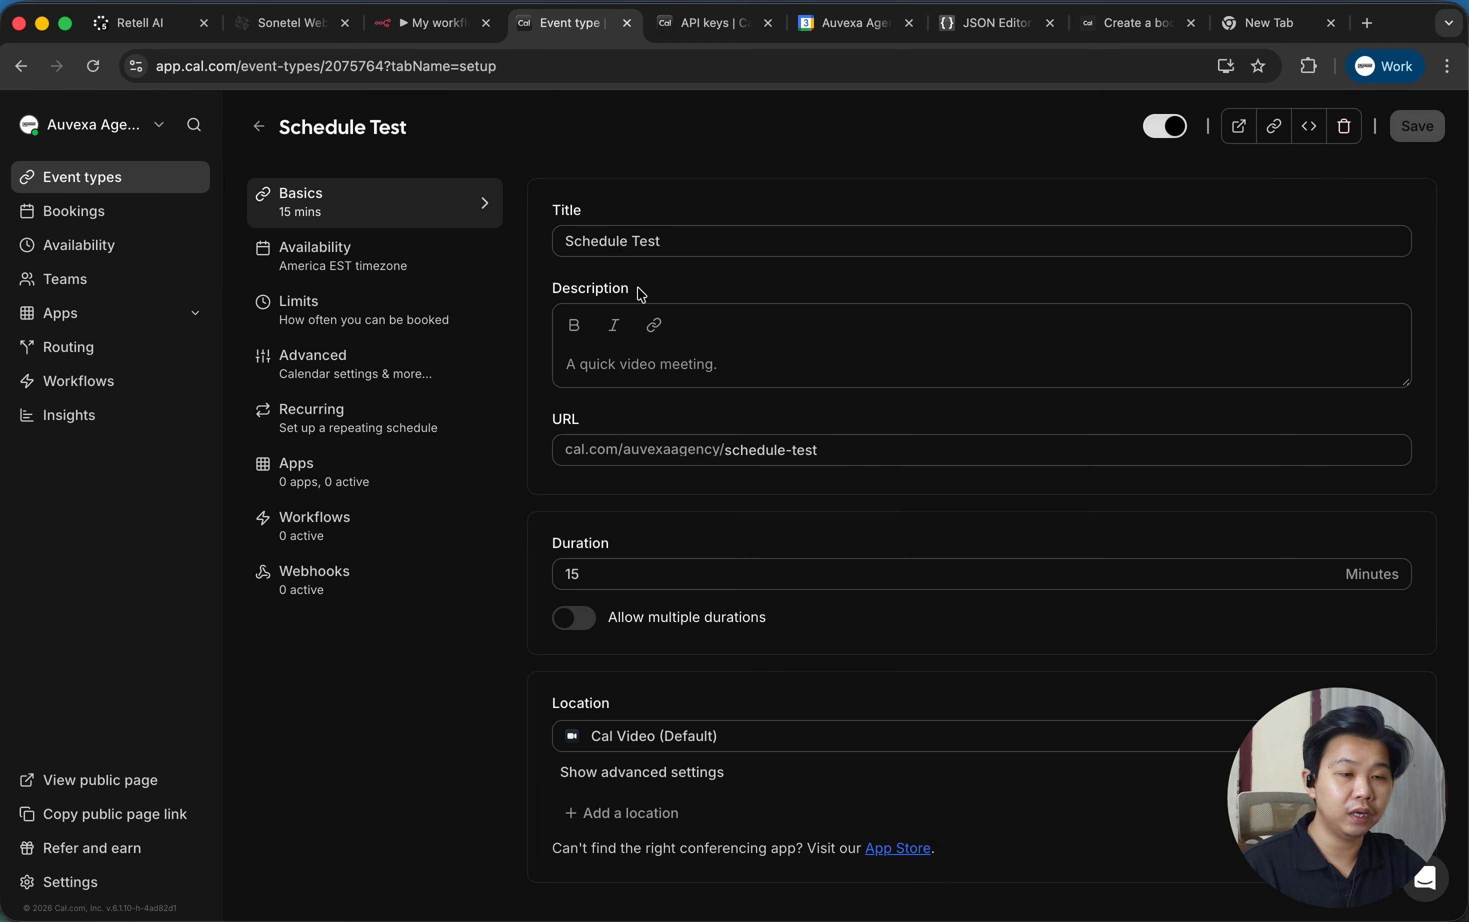
scroll(885, 600, down, 1)
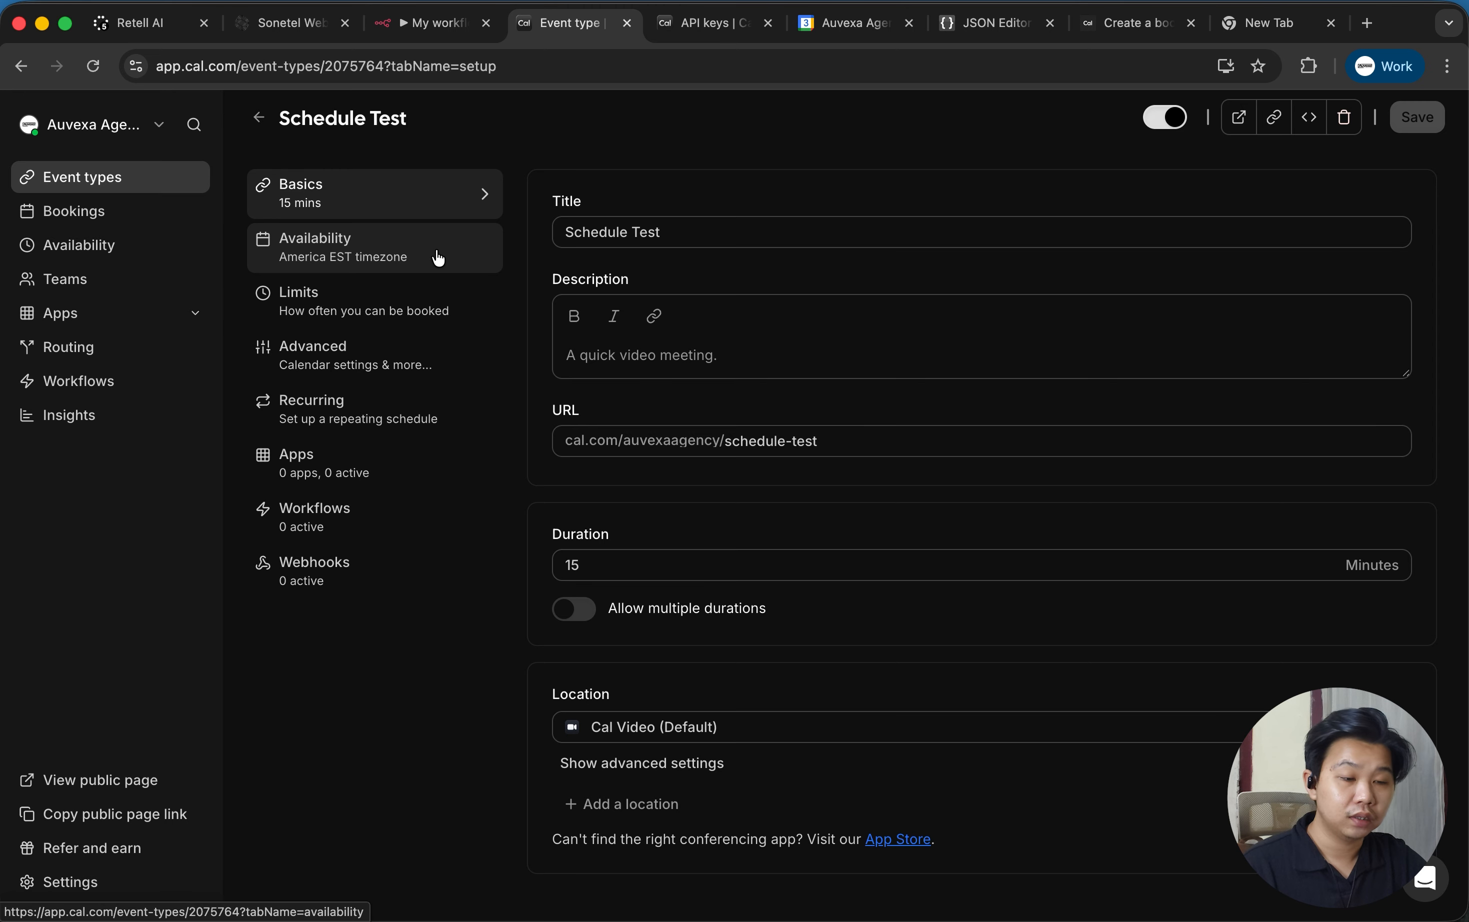
click(403, 249)
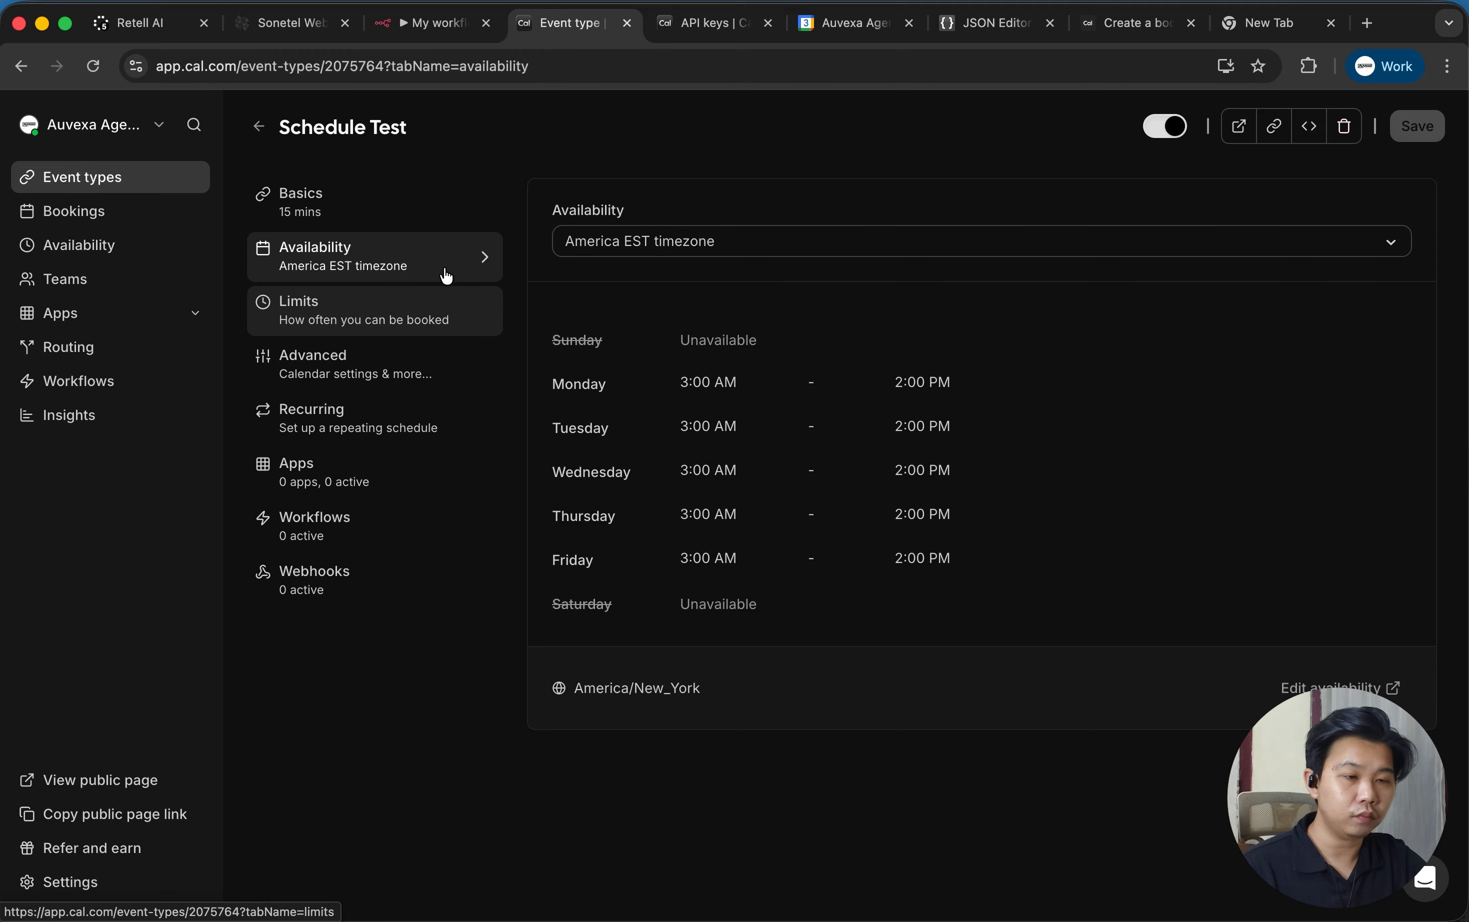
click(445, 292)
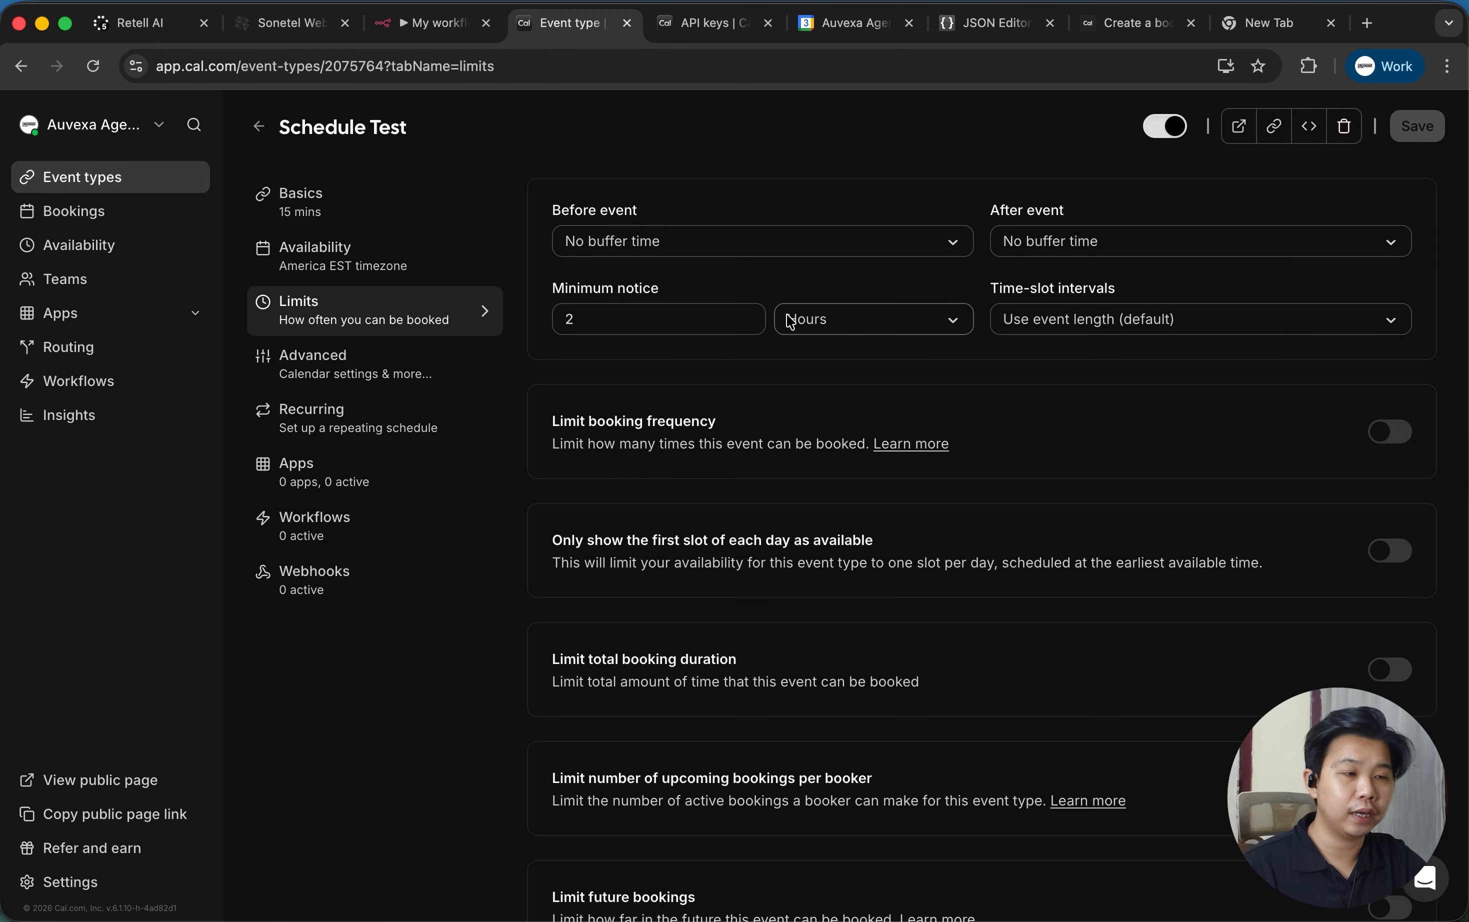
Set the Schedule Test event's buffer time before and after the event to 30 minutes each, and save the event type.
click(755, 250)
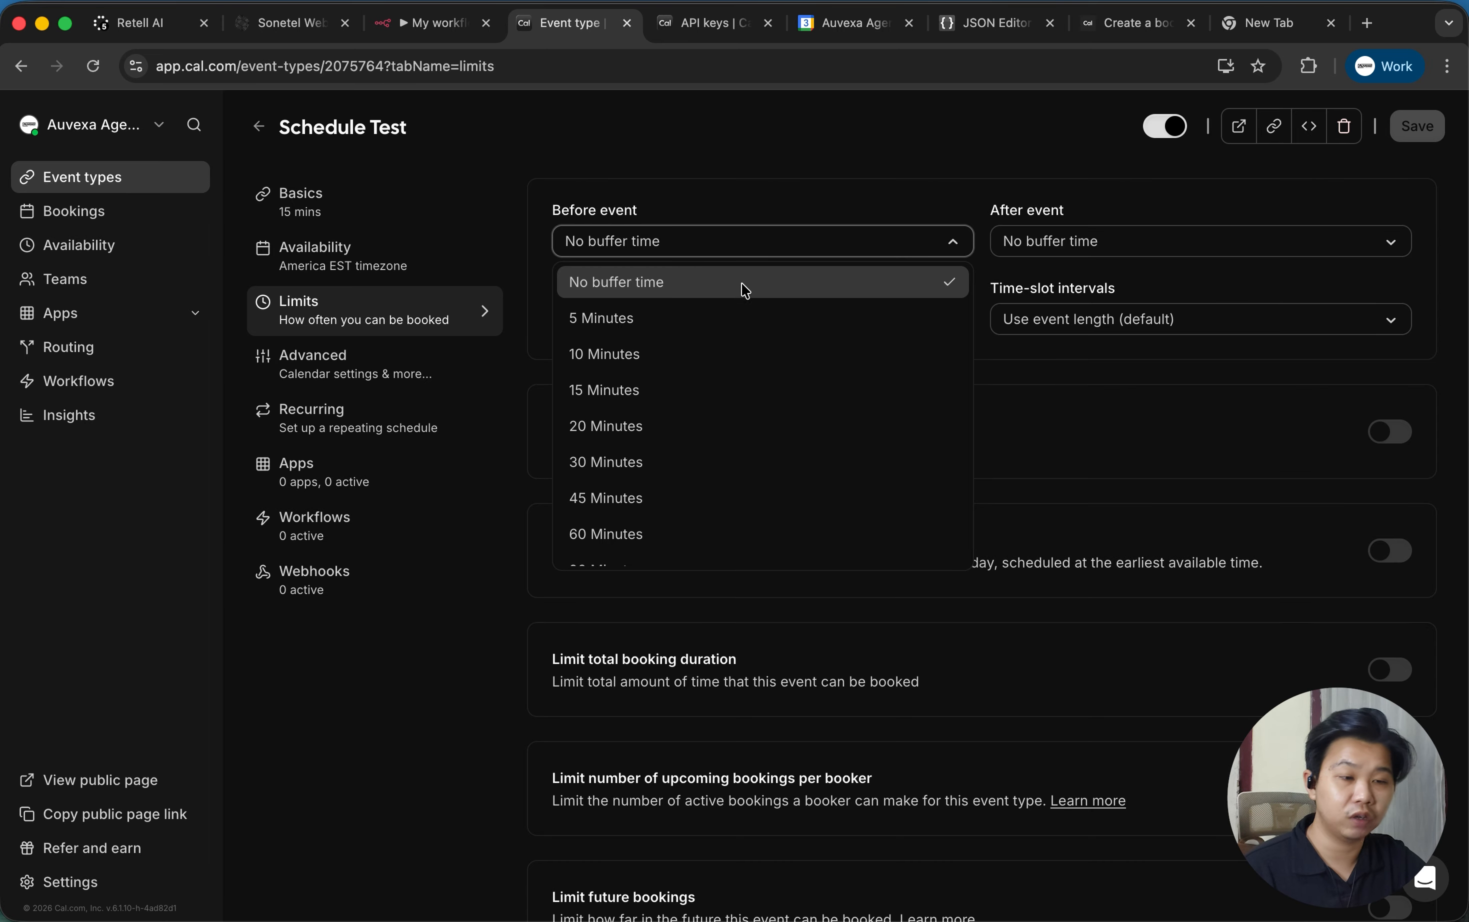
click(746, 474)
click(1091, 241)
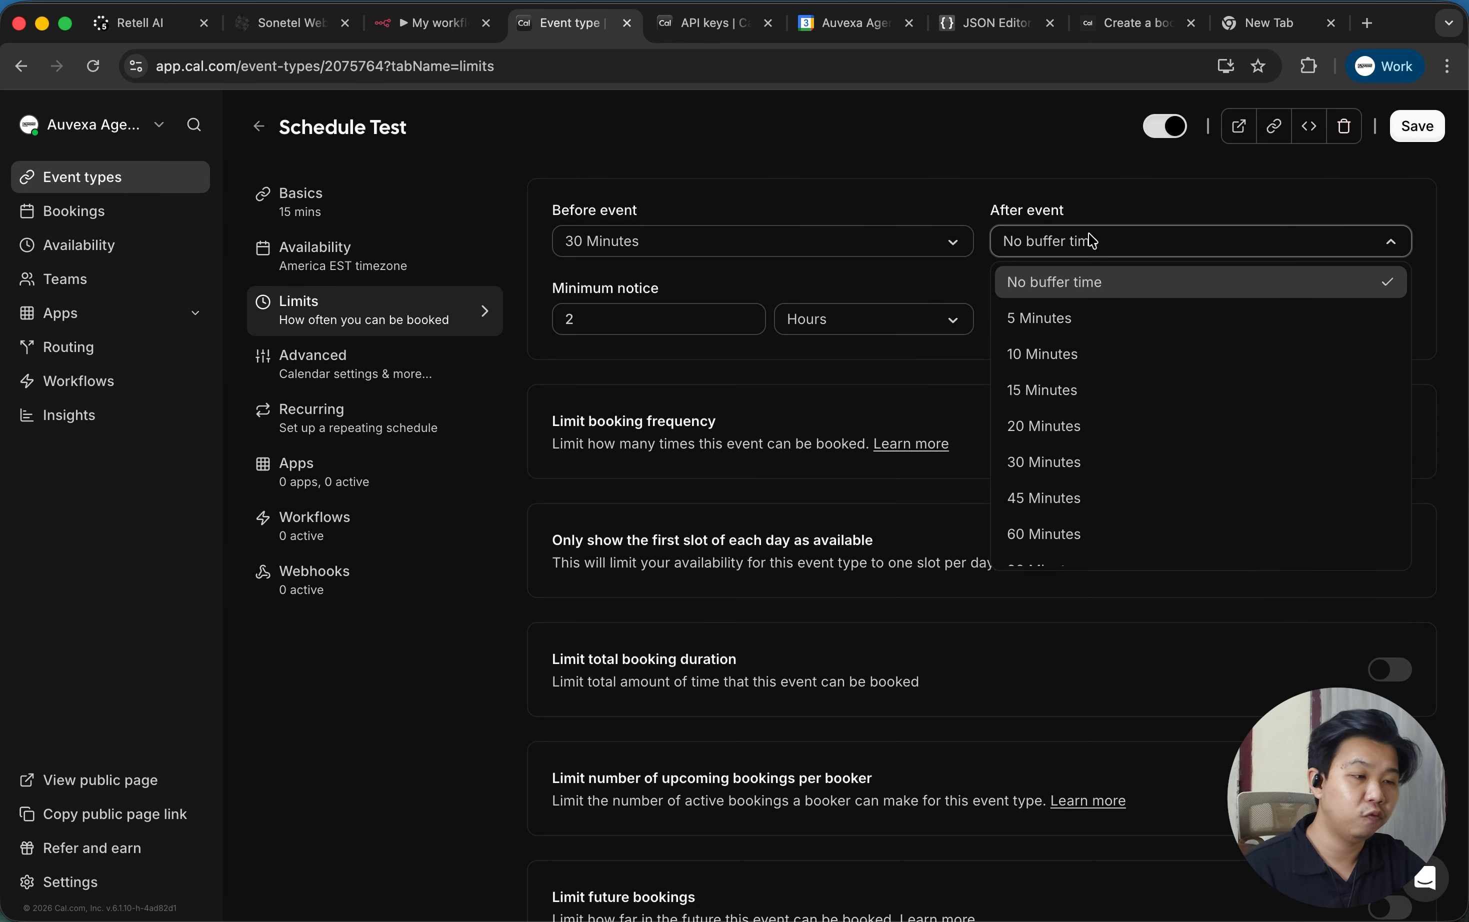
click(1076, 469)
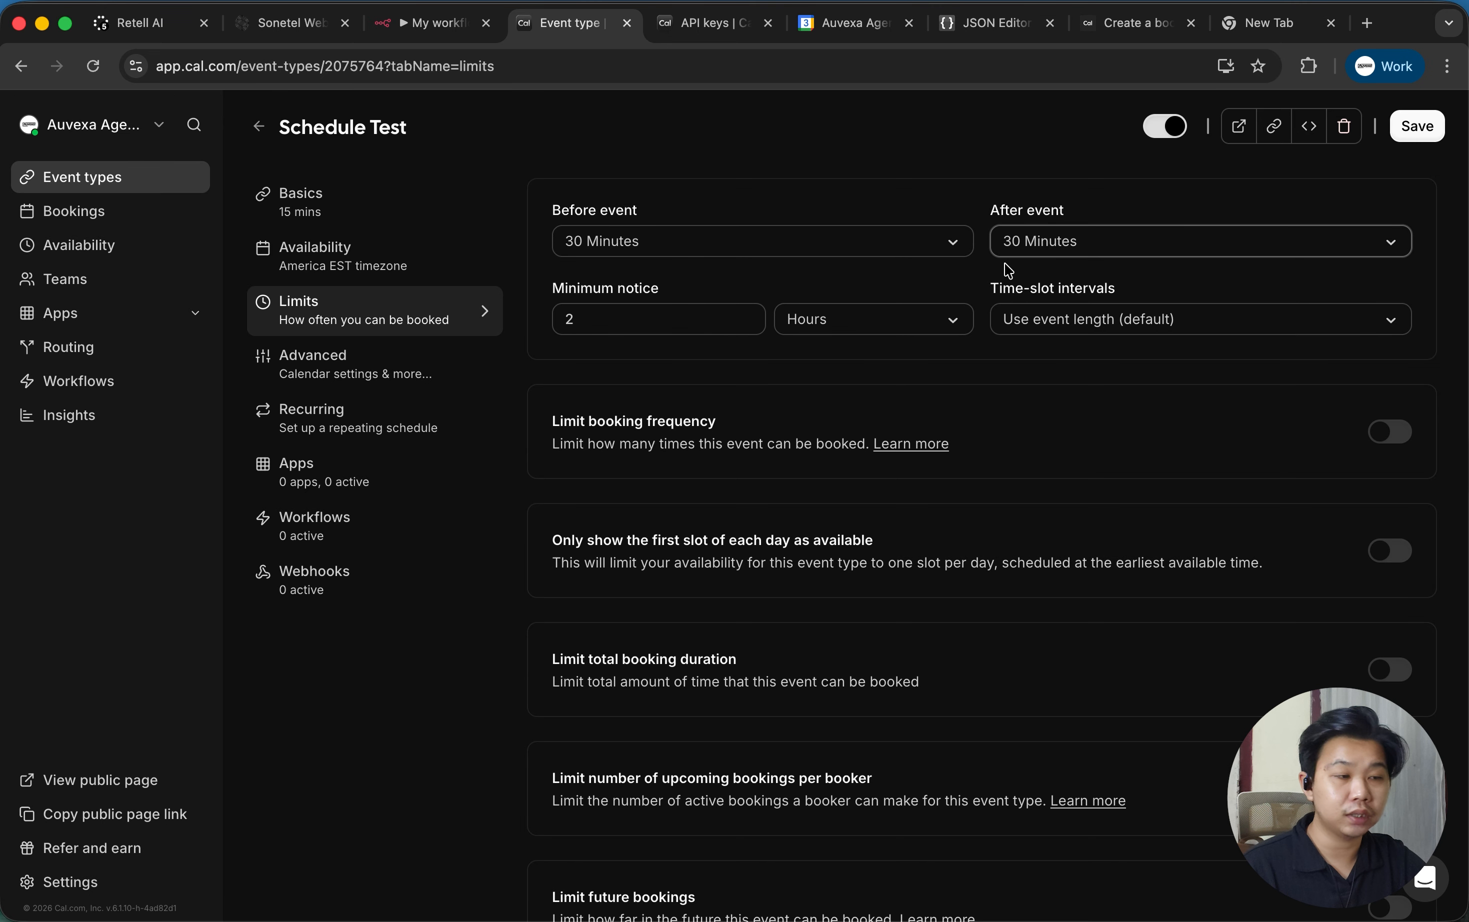
scroll(859, 562, down, 3)
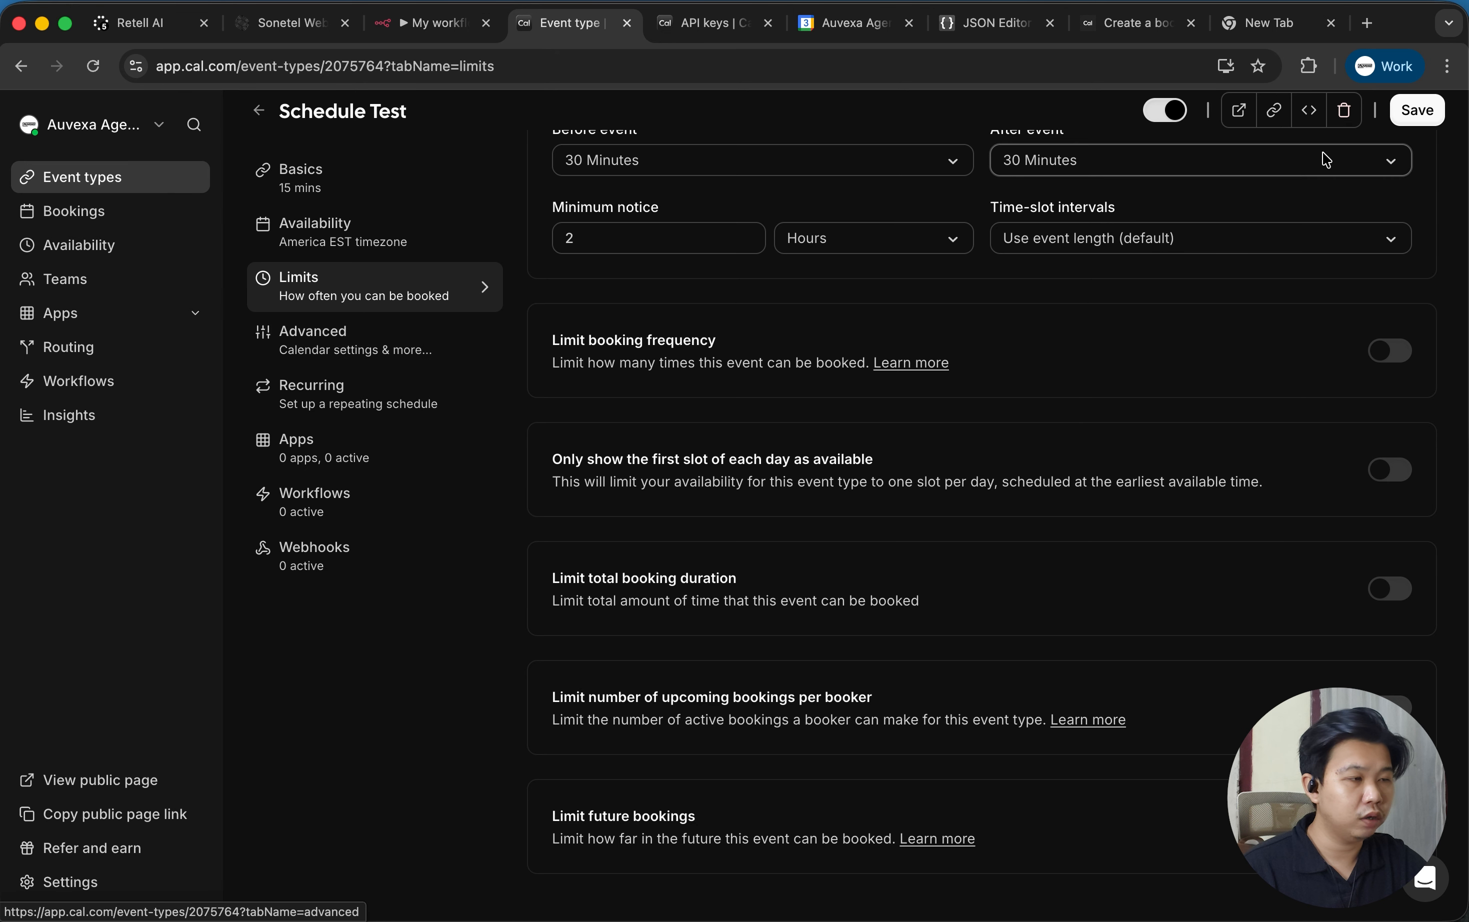
click(1429, 112)
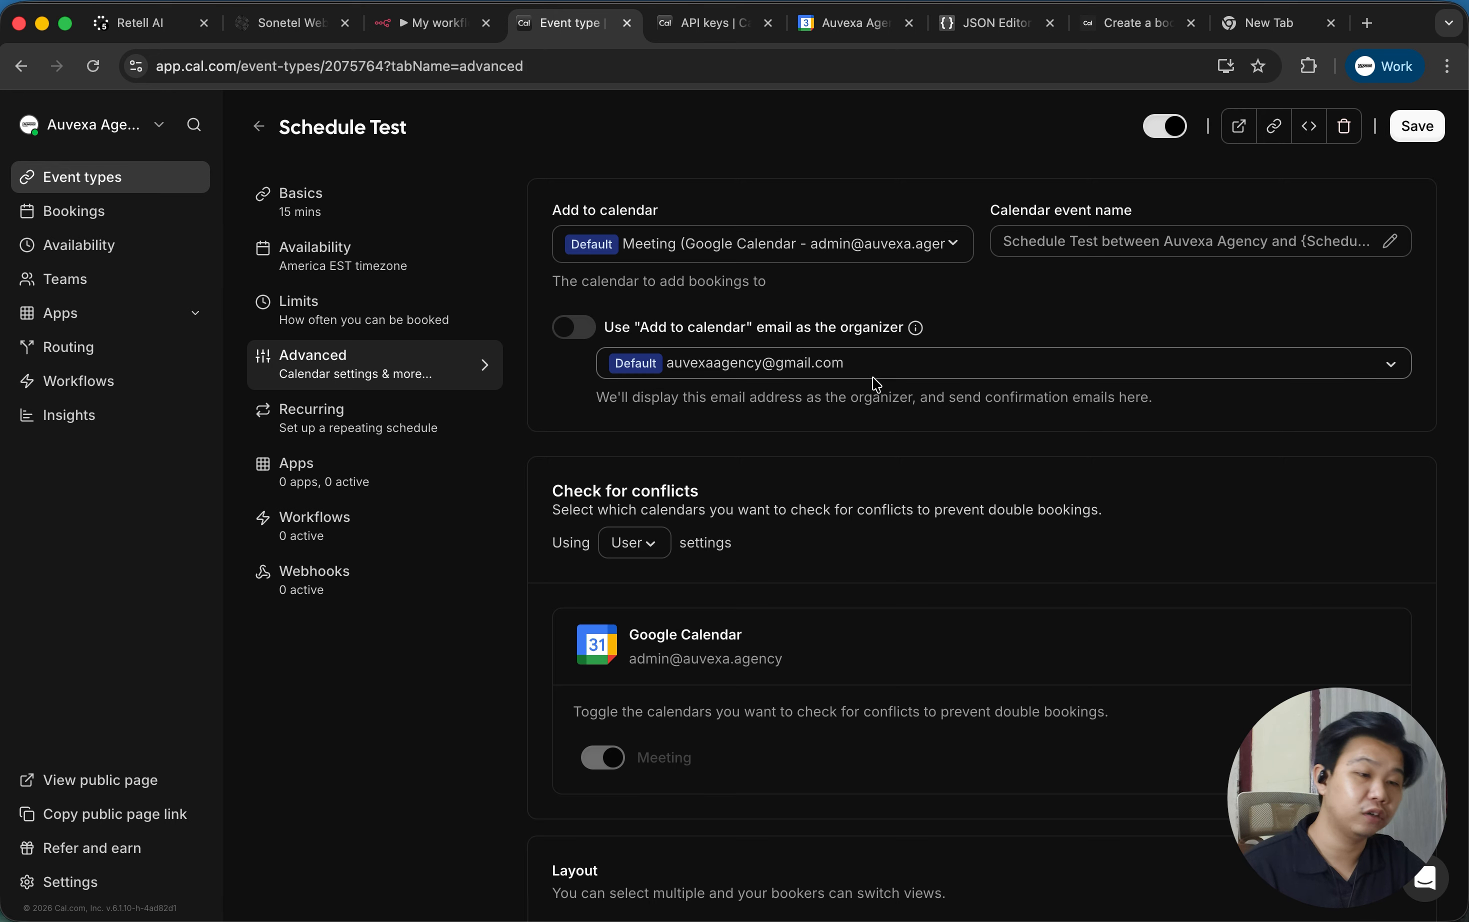
In the advanced booking questions, enable Phone number and hide Additional notes, Add guests and Reason for reschedule.
scroll(875, 505, down, 15)
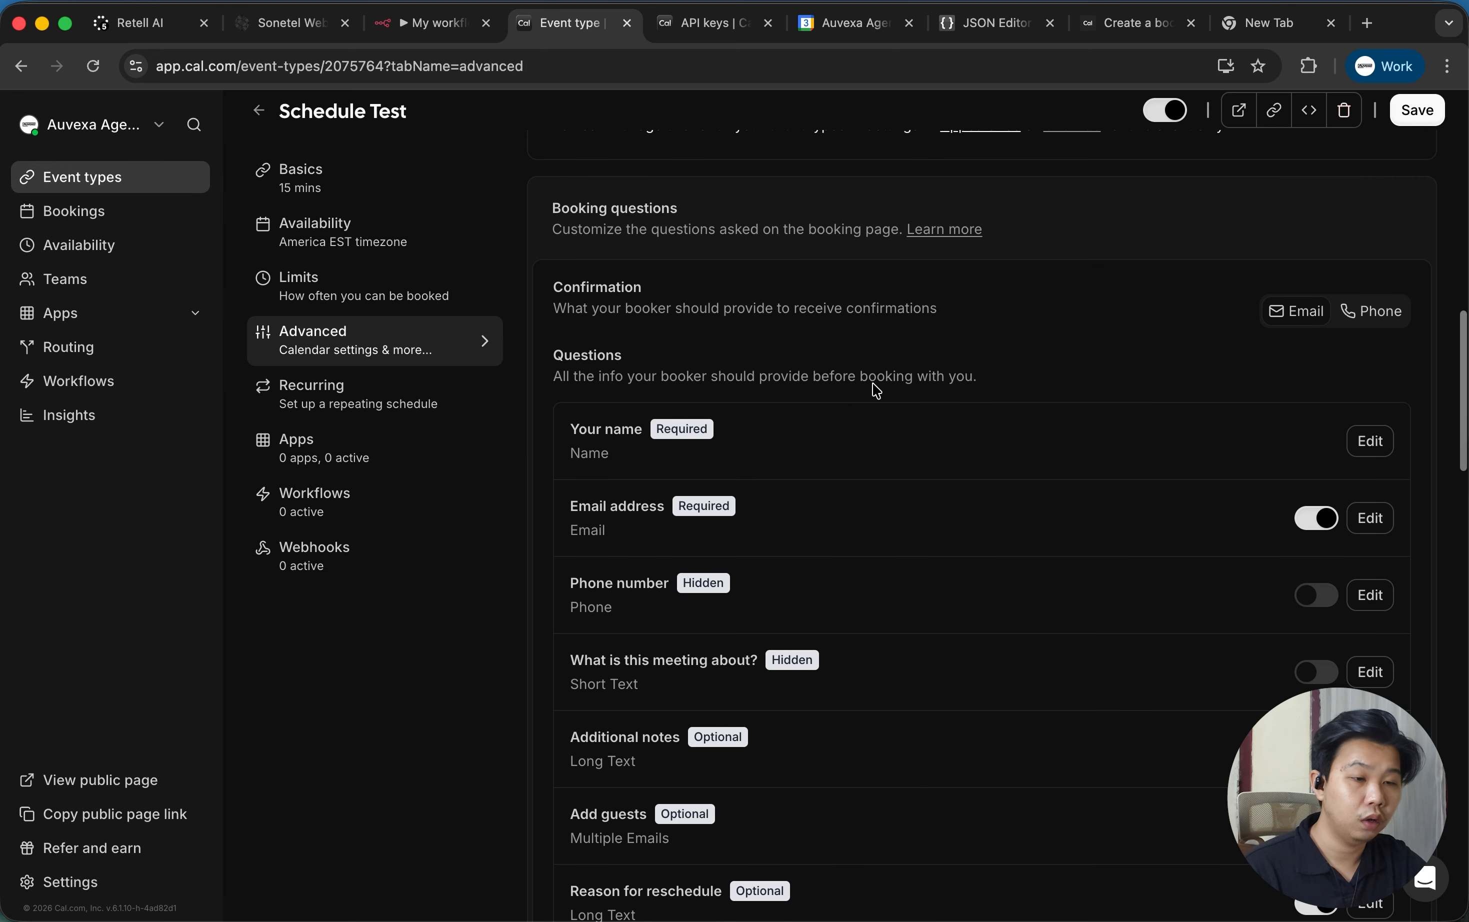
scroll(875, 390, down, 3)
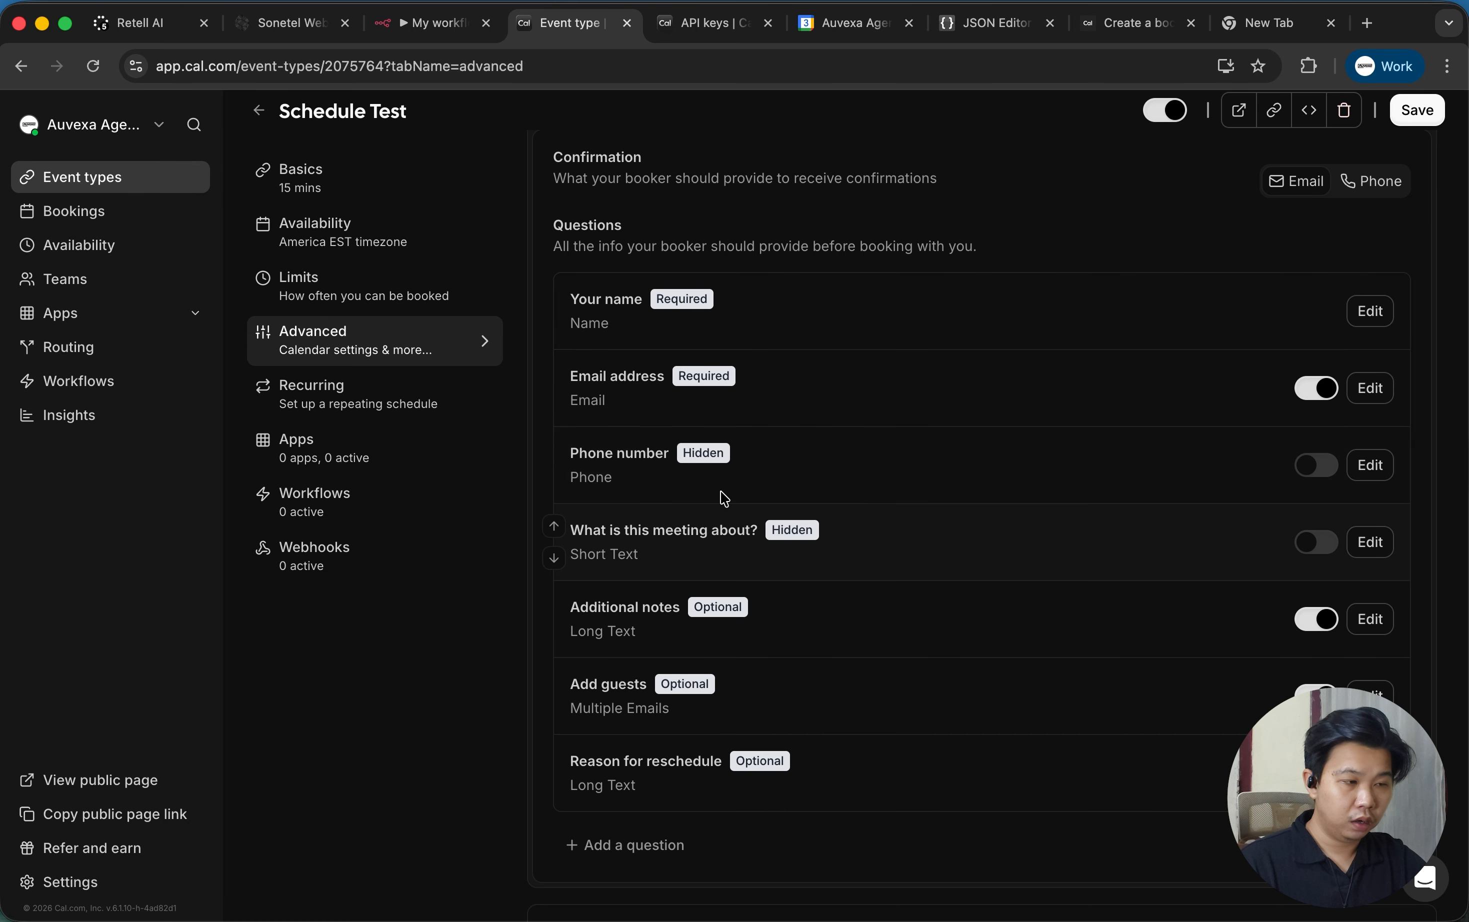
click(1315, 477)
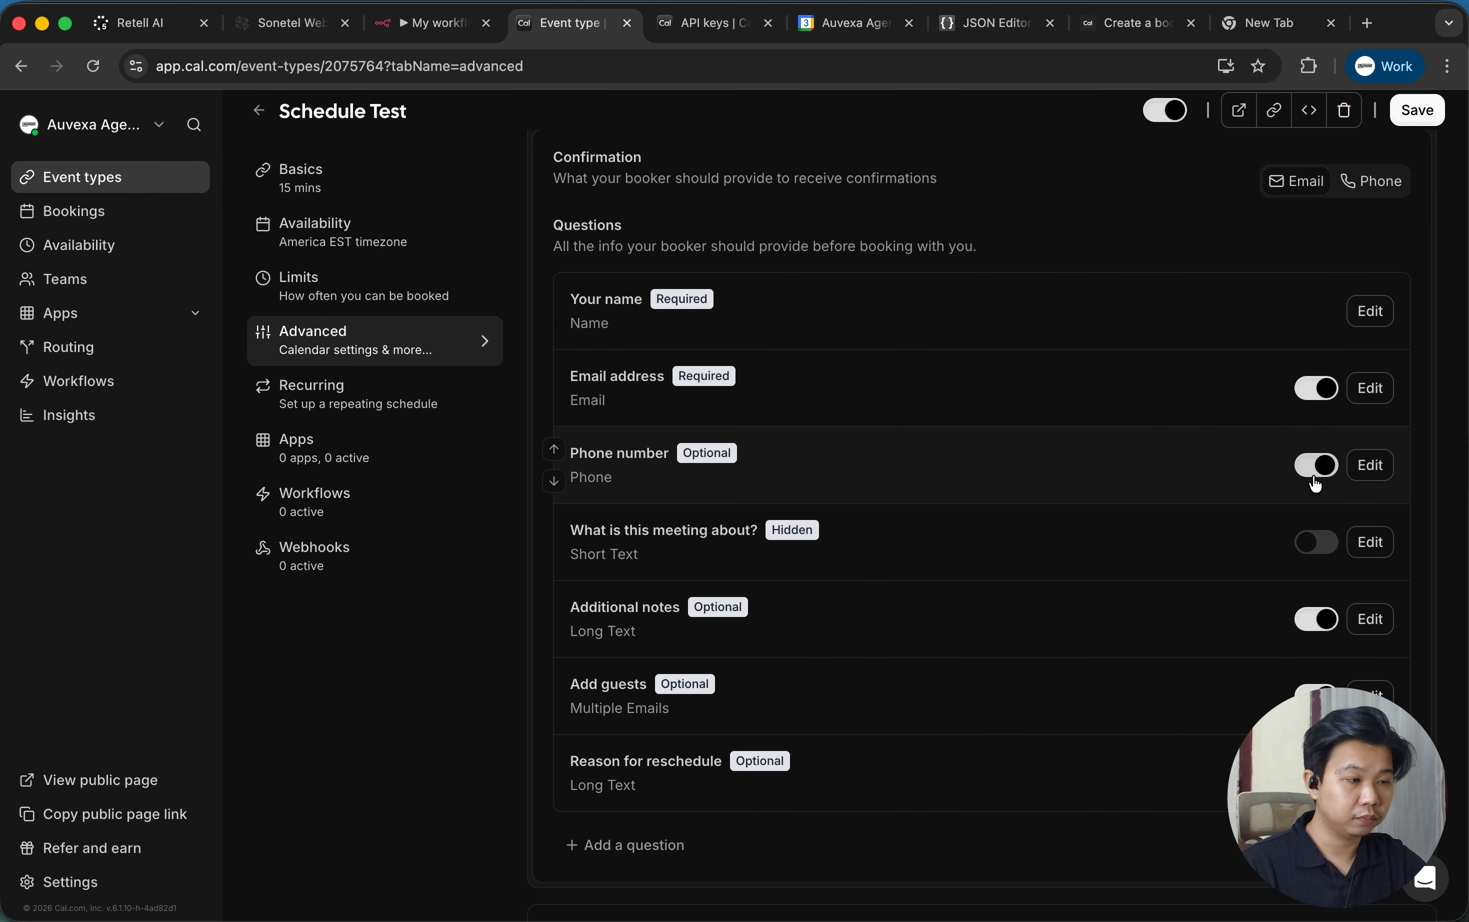
click(1313, 617)
click(1316, 772)
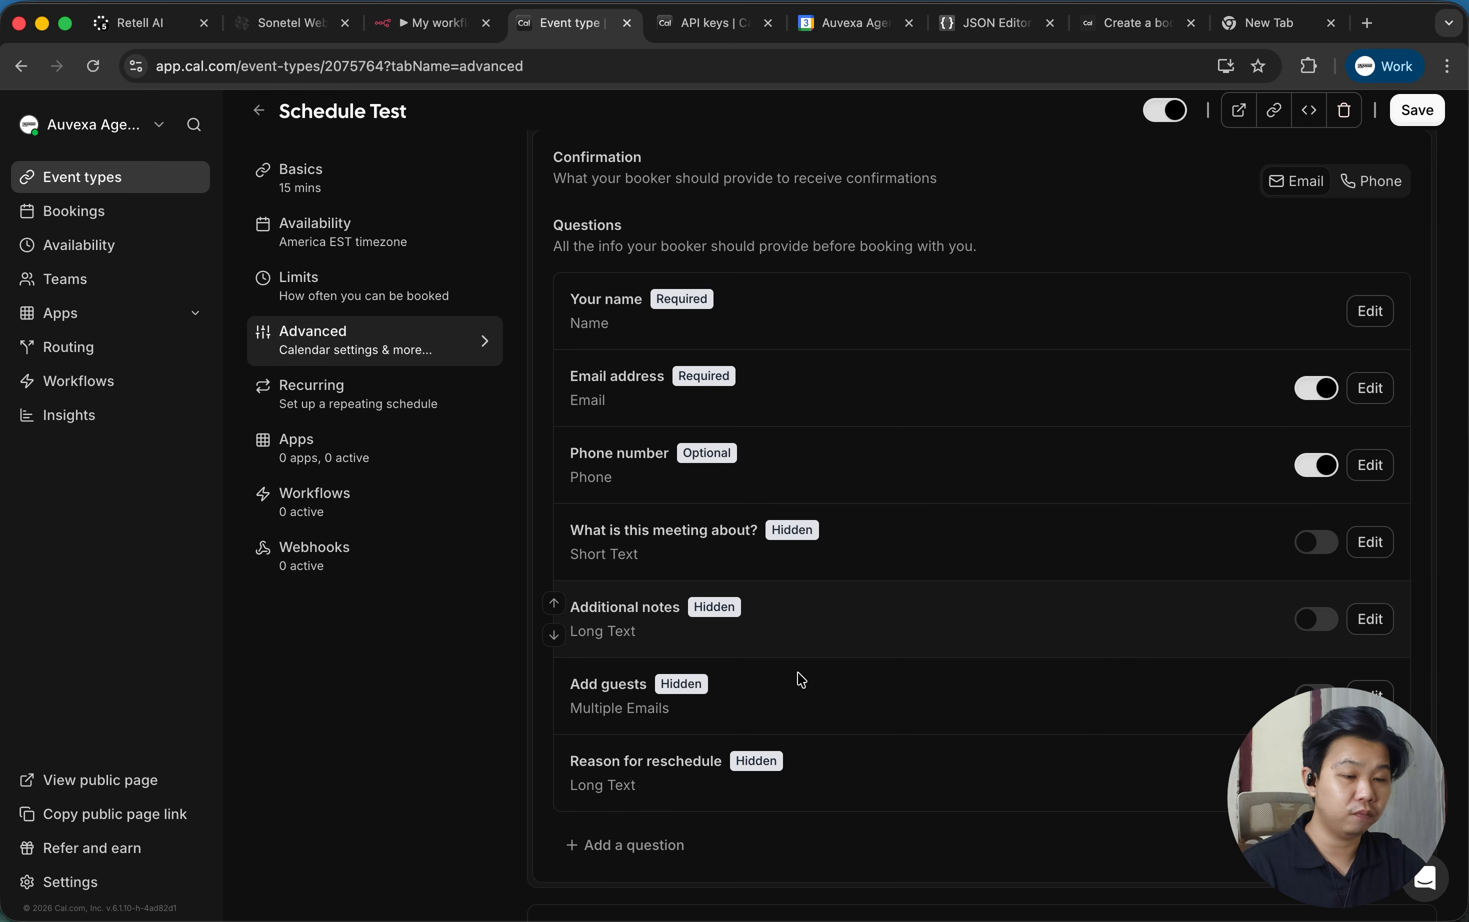
click(612, 860)
click(660, 358)
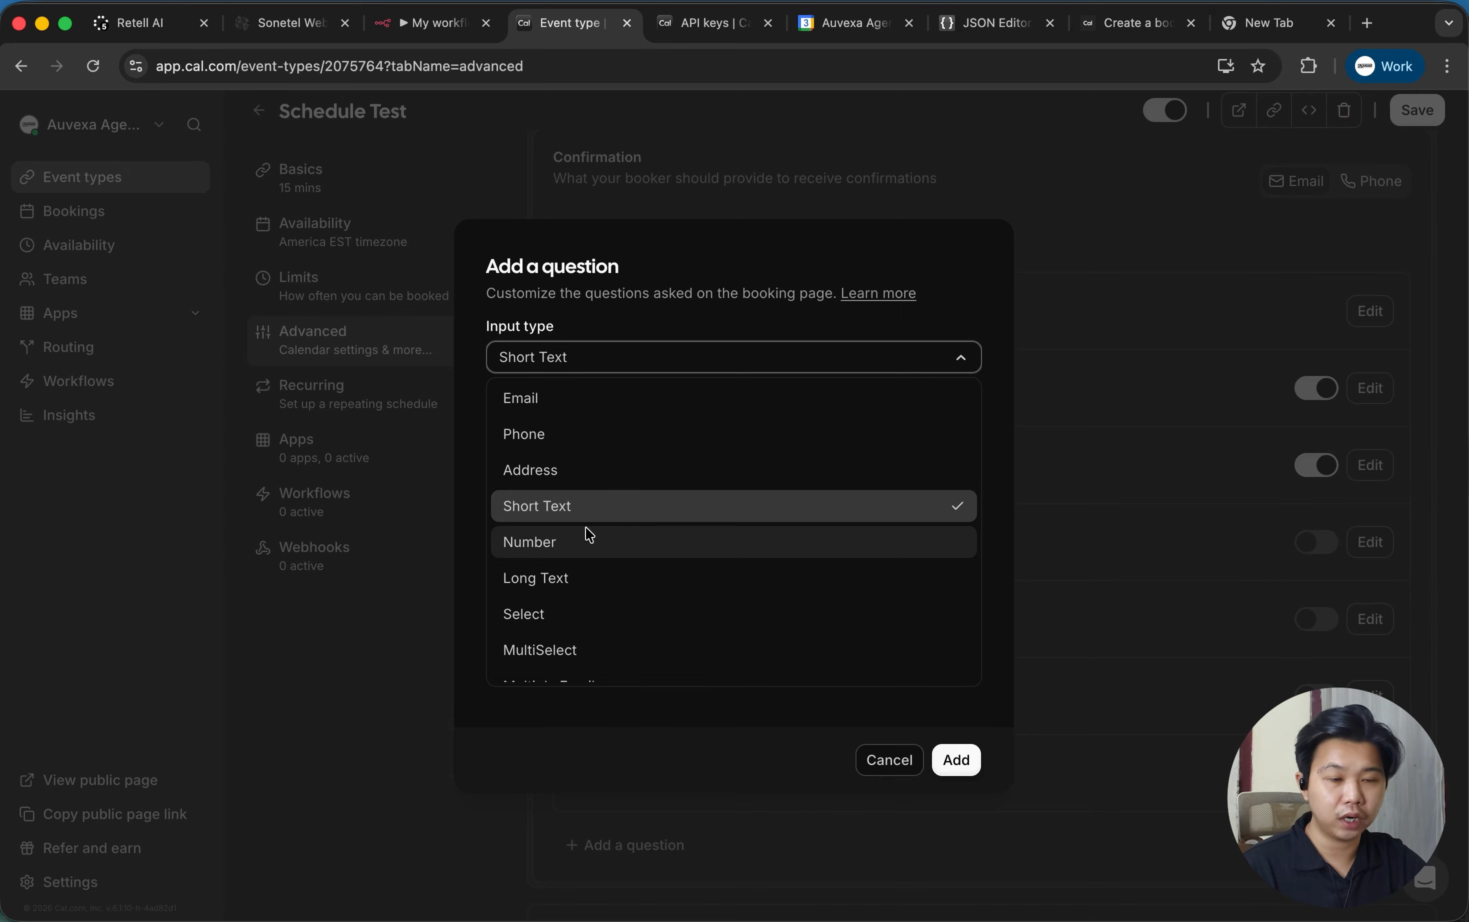
scroll(587, 531, down, 3)
click(914, 238)
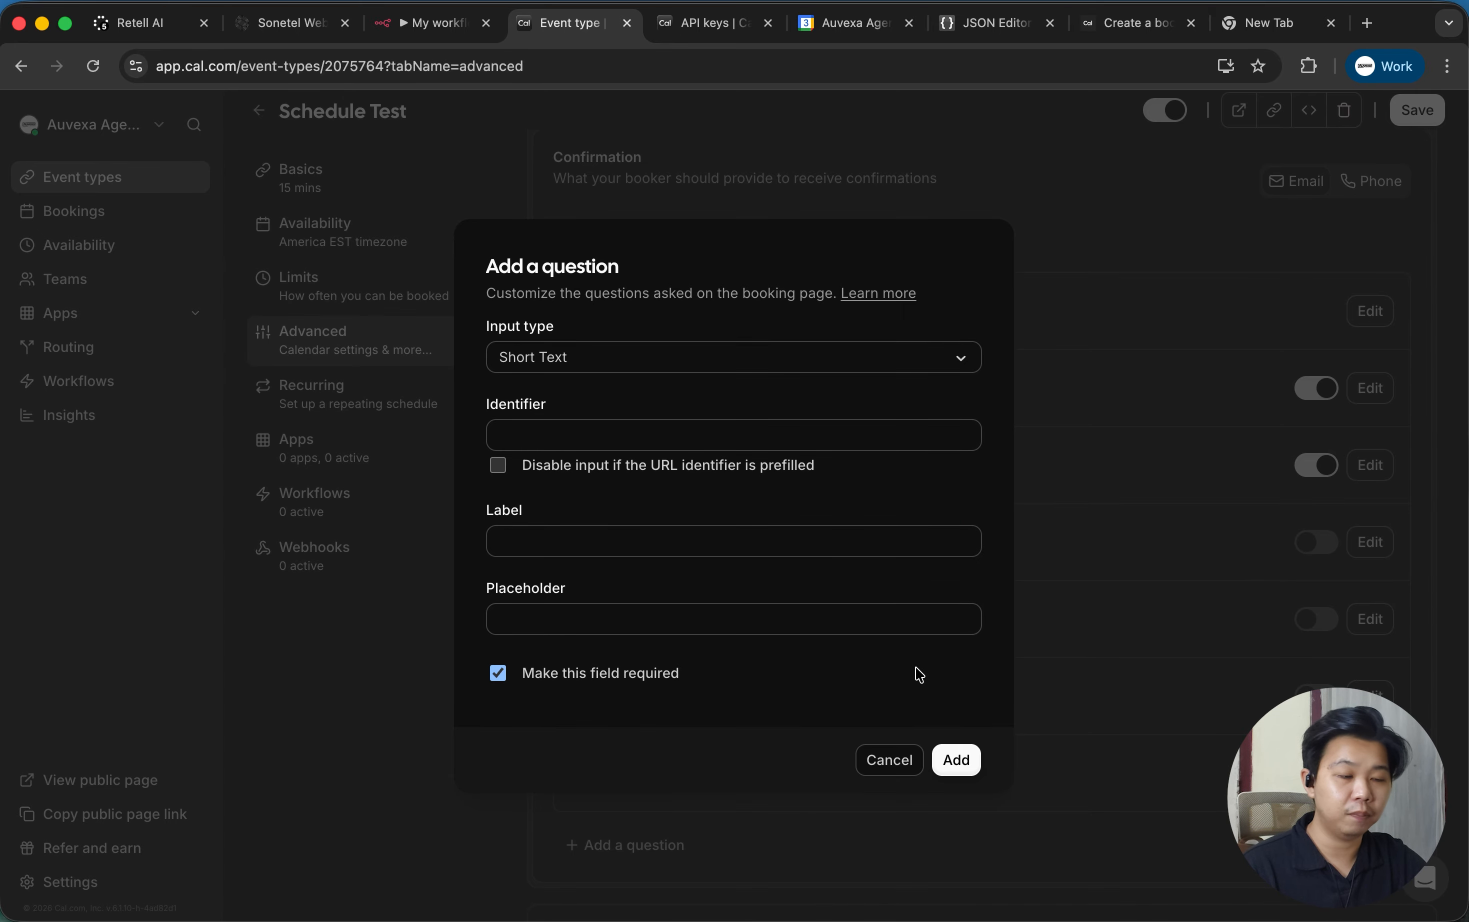
click(890, 761)
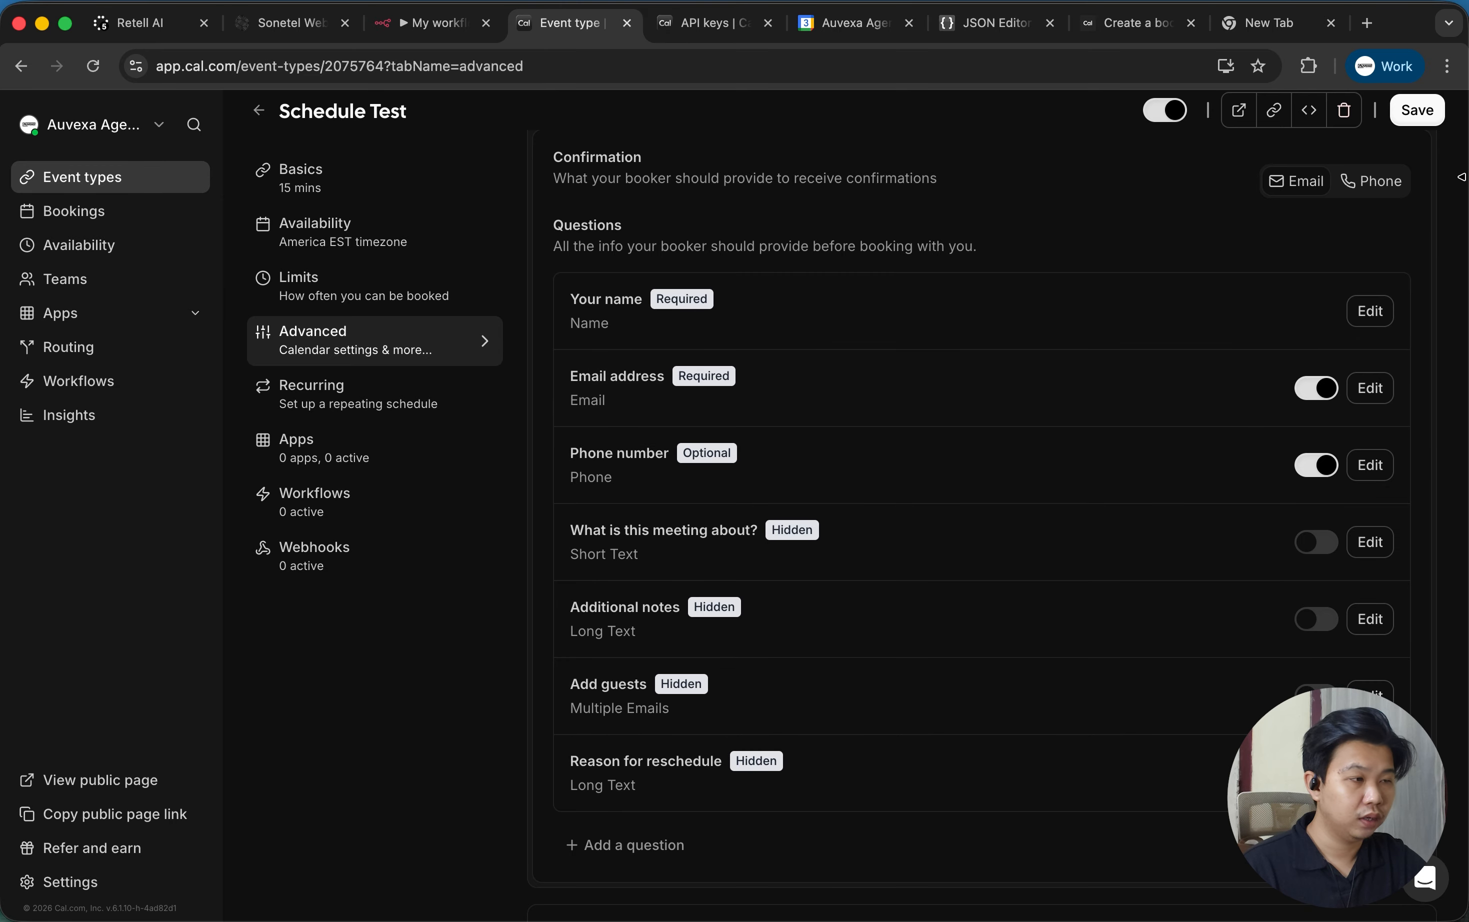
Save the booking question changes, then review the remaining advanced and recurring settings and open the event type's webhooks.
click(1417, 110)
scroll(1069, 451, down, 5)
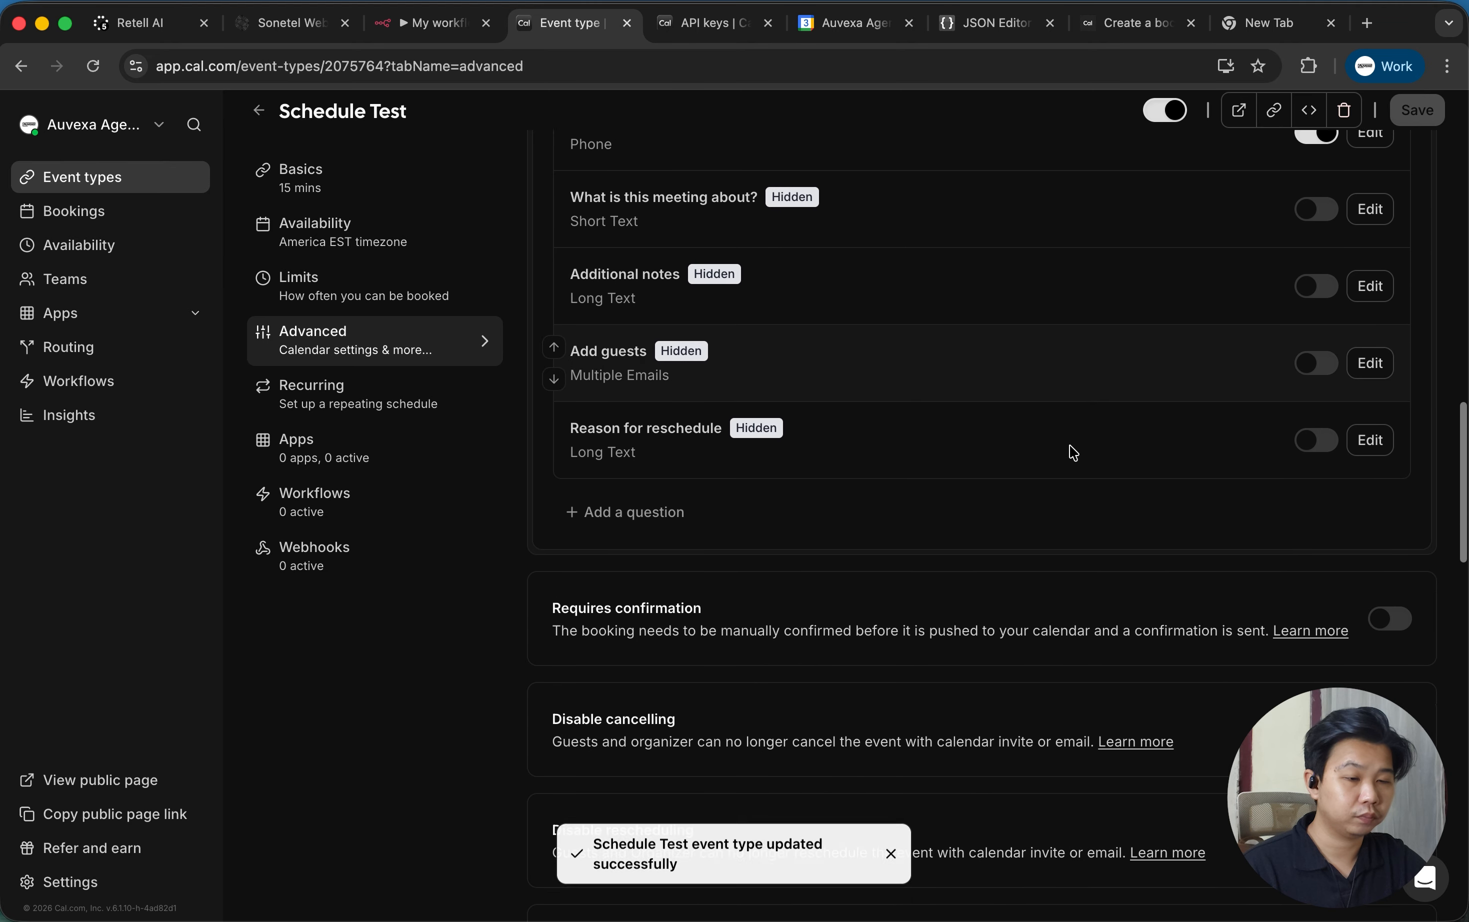
scroll(1073, 453, down, 9)
scroll(1073, 452, down, 20)
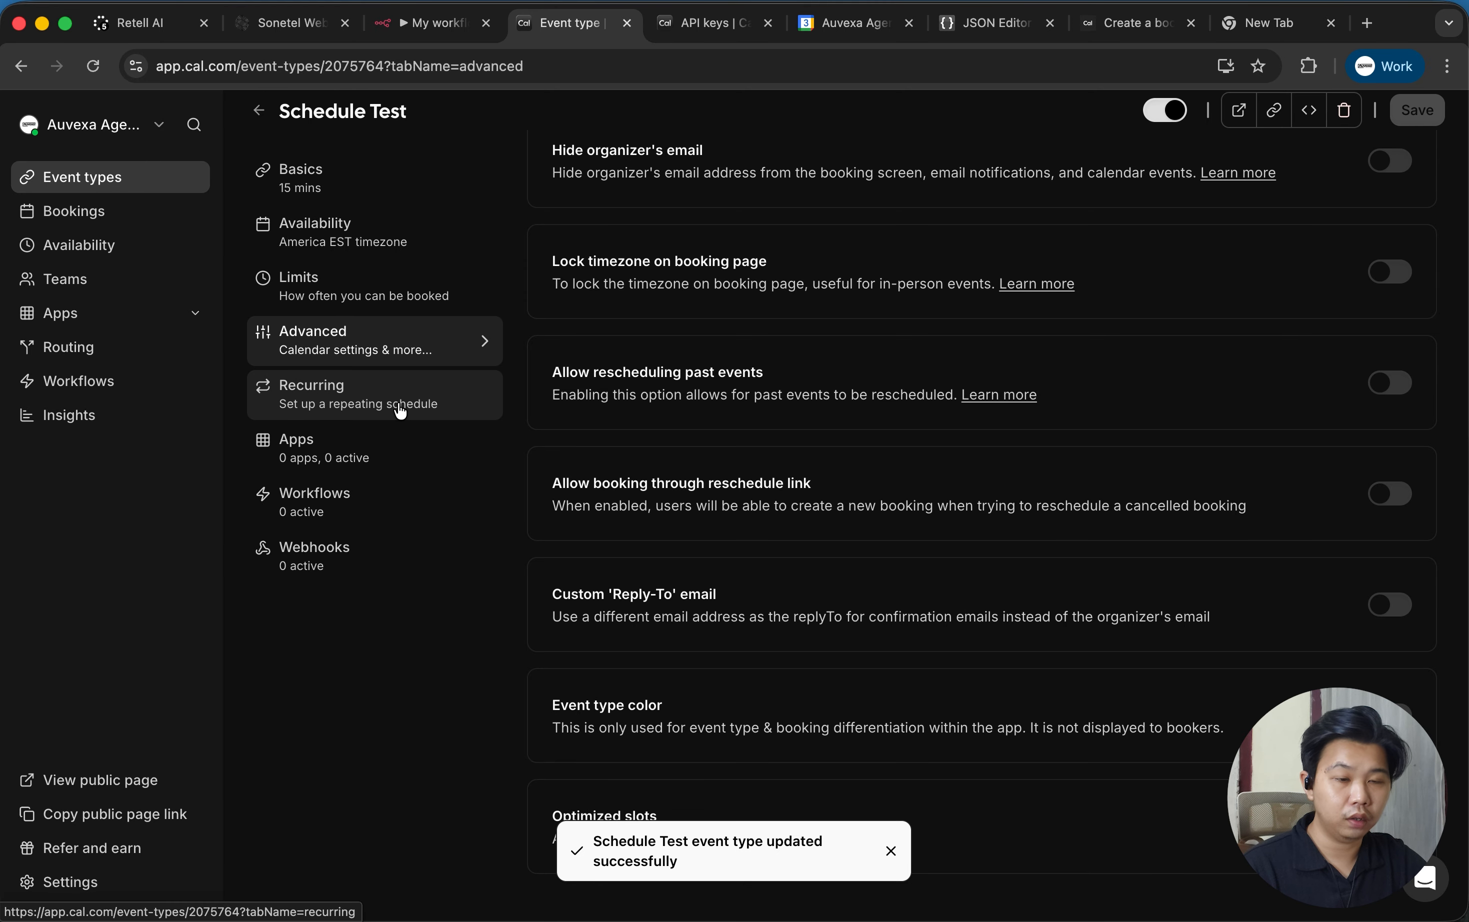
click(400, 415)
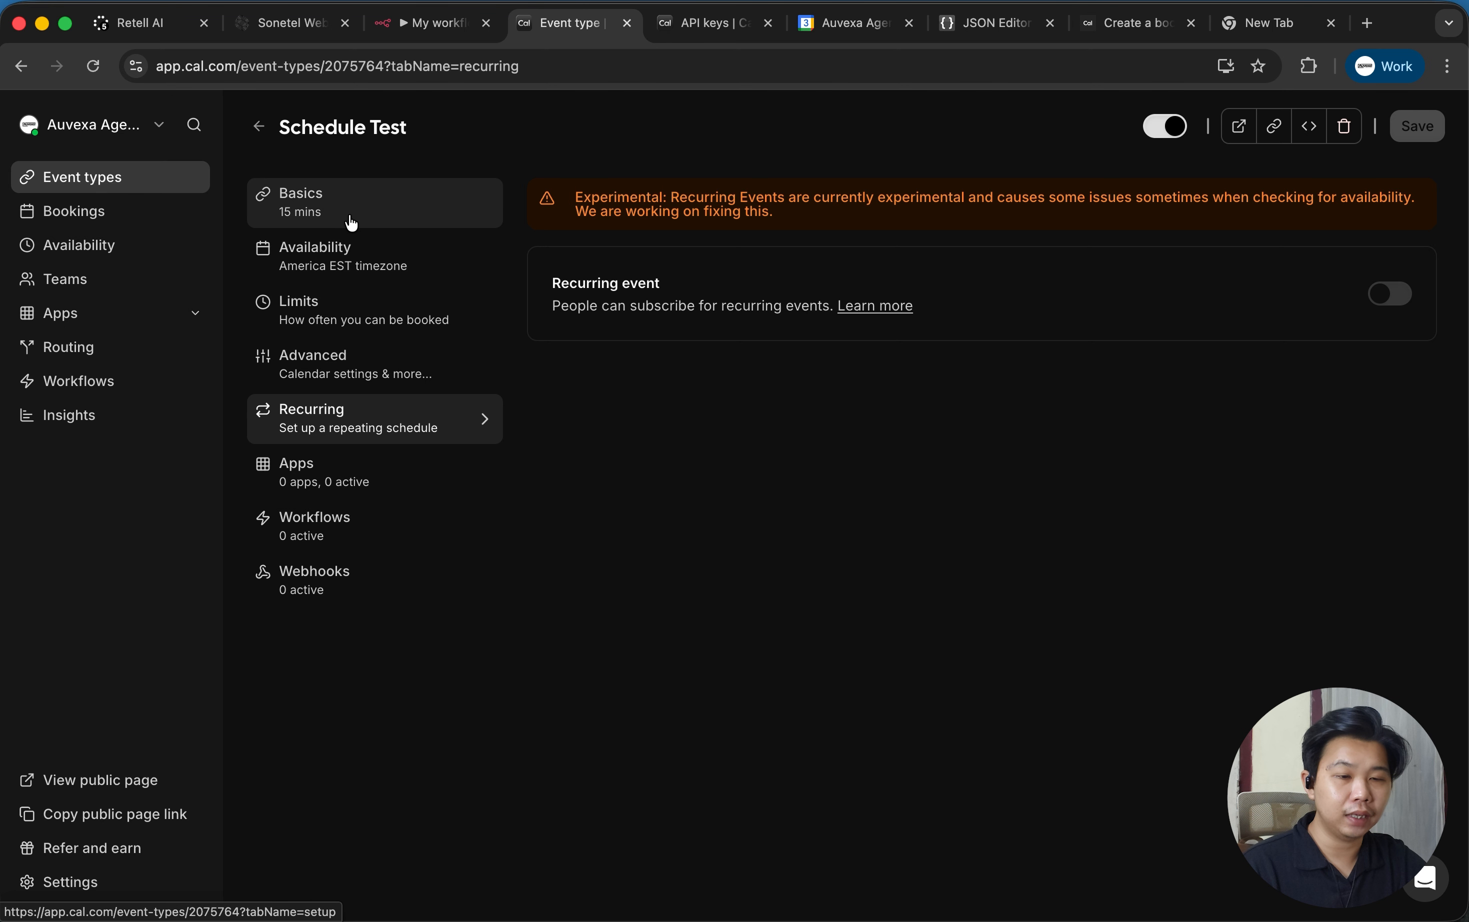
click(426, 602)
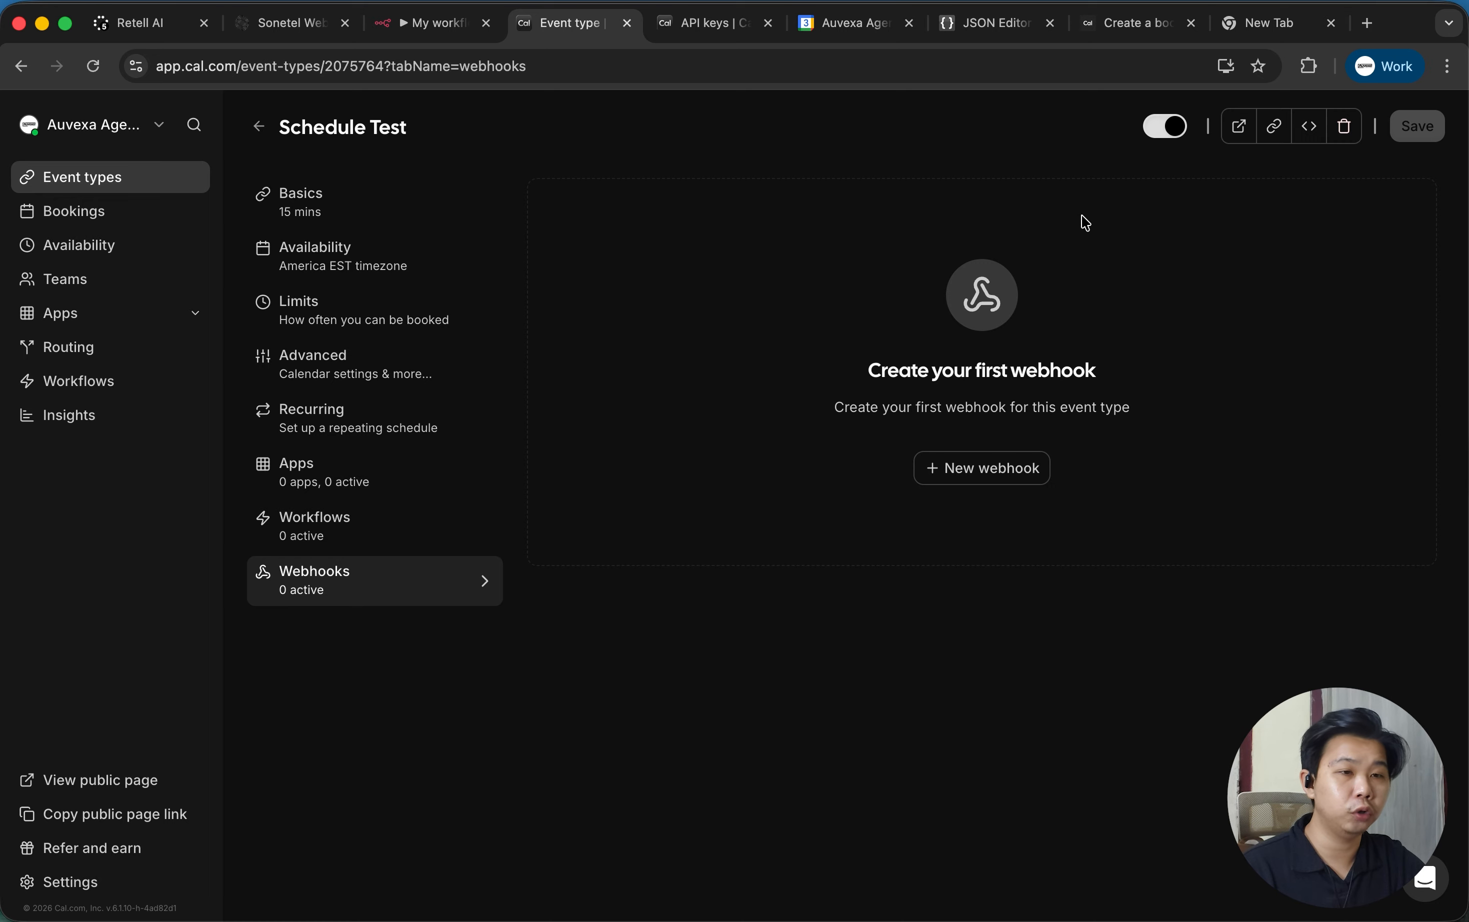
Switch to the empty n8n workflow and add a Webhook trigger as its first node.
click(437, 25)
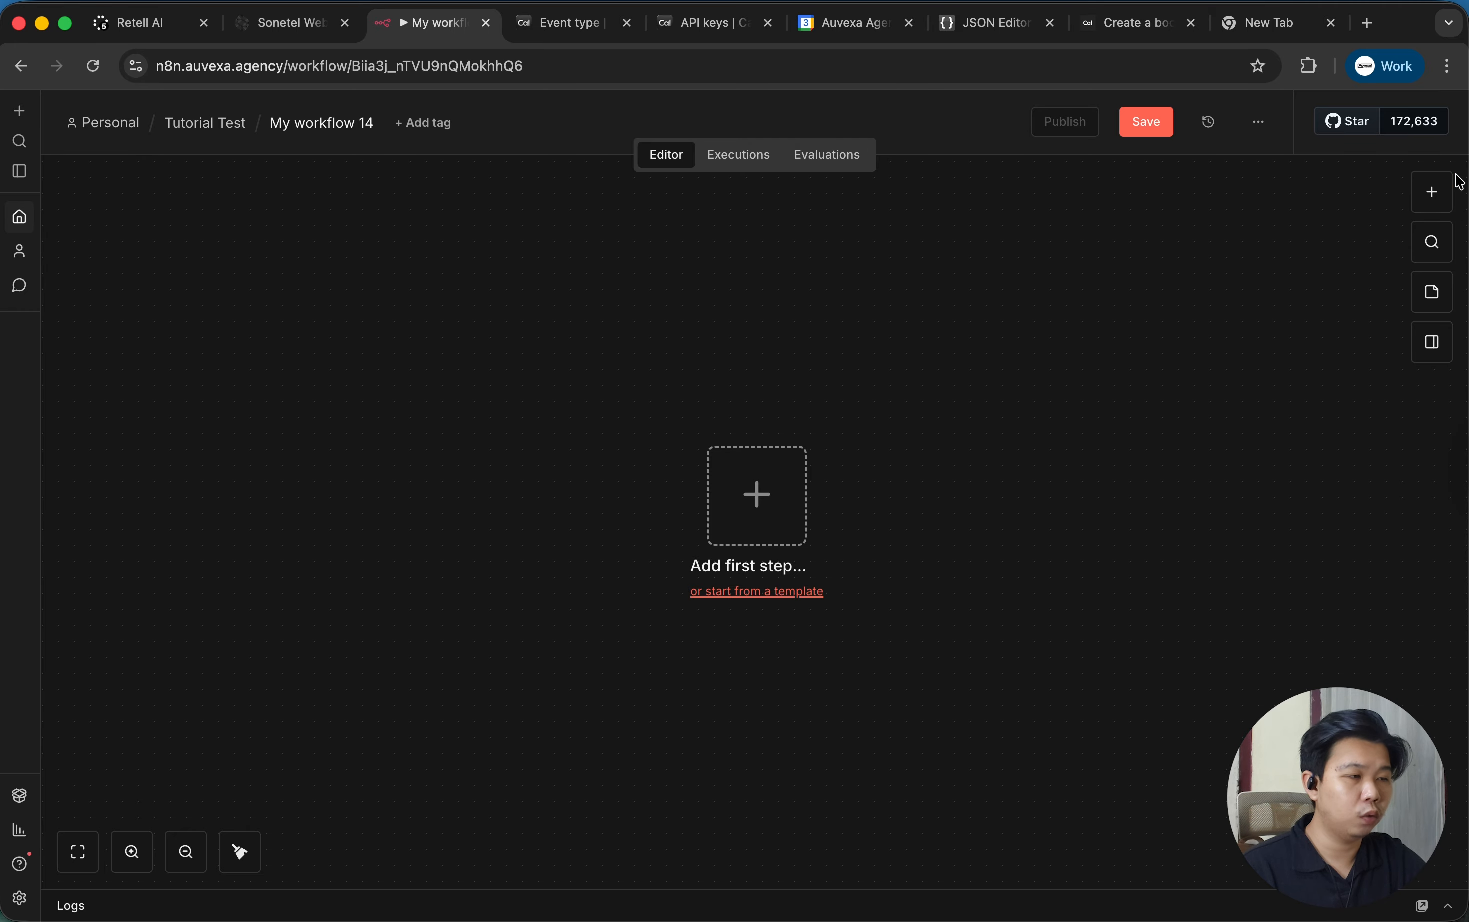
click(1433, 192)
click(1200, 281)
text(we)
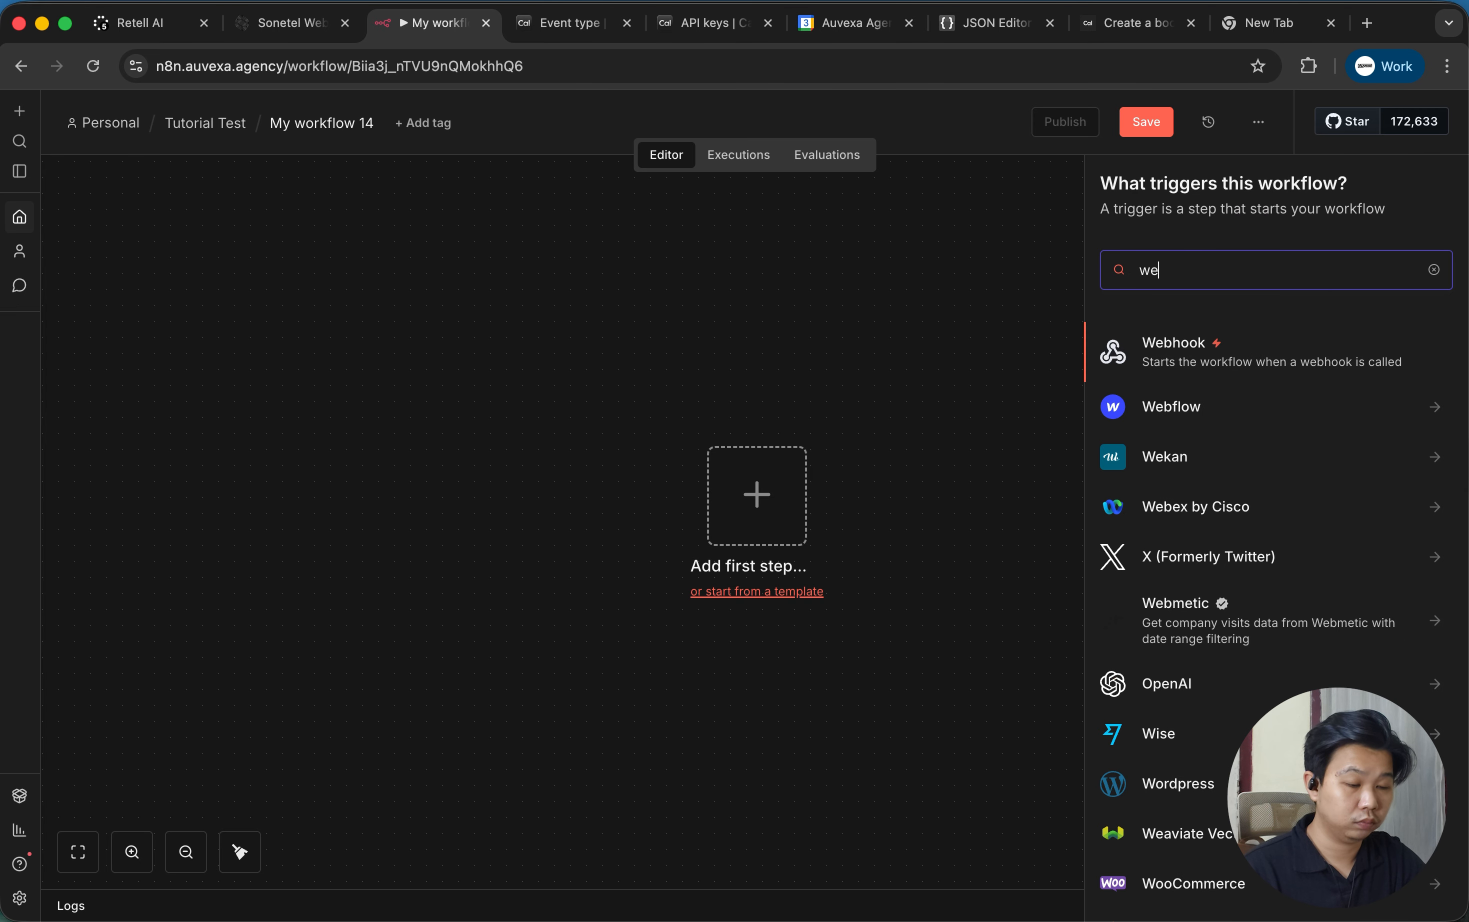
text(bhook)
click(1196, 353)
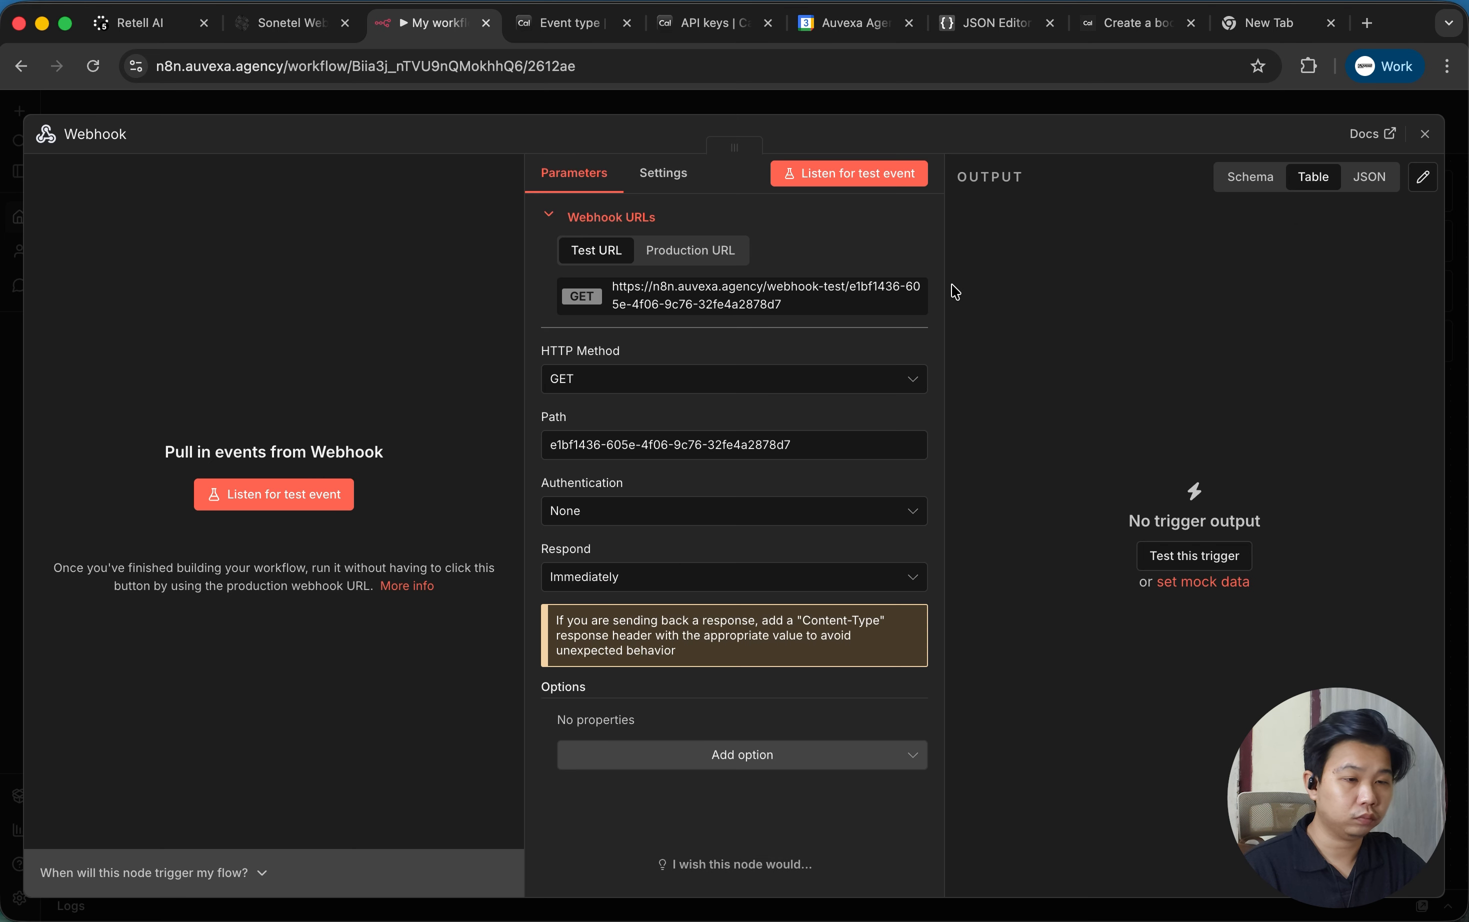
Allow multiple HTTP methods on the Webhook node and copy its production URL.
click(663, 173)
click(562, 244)
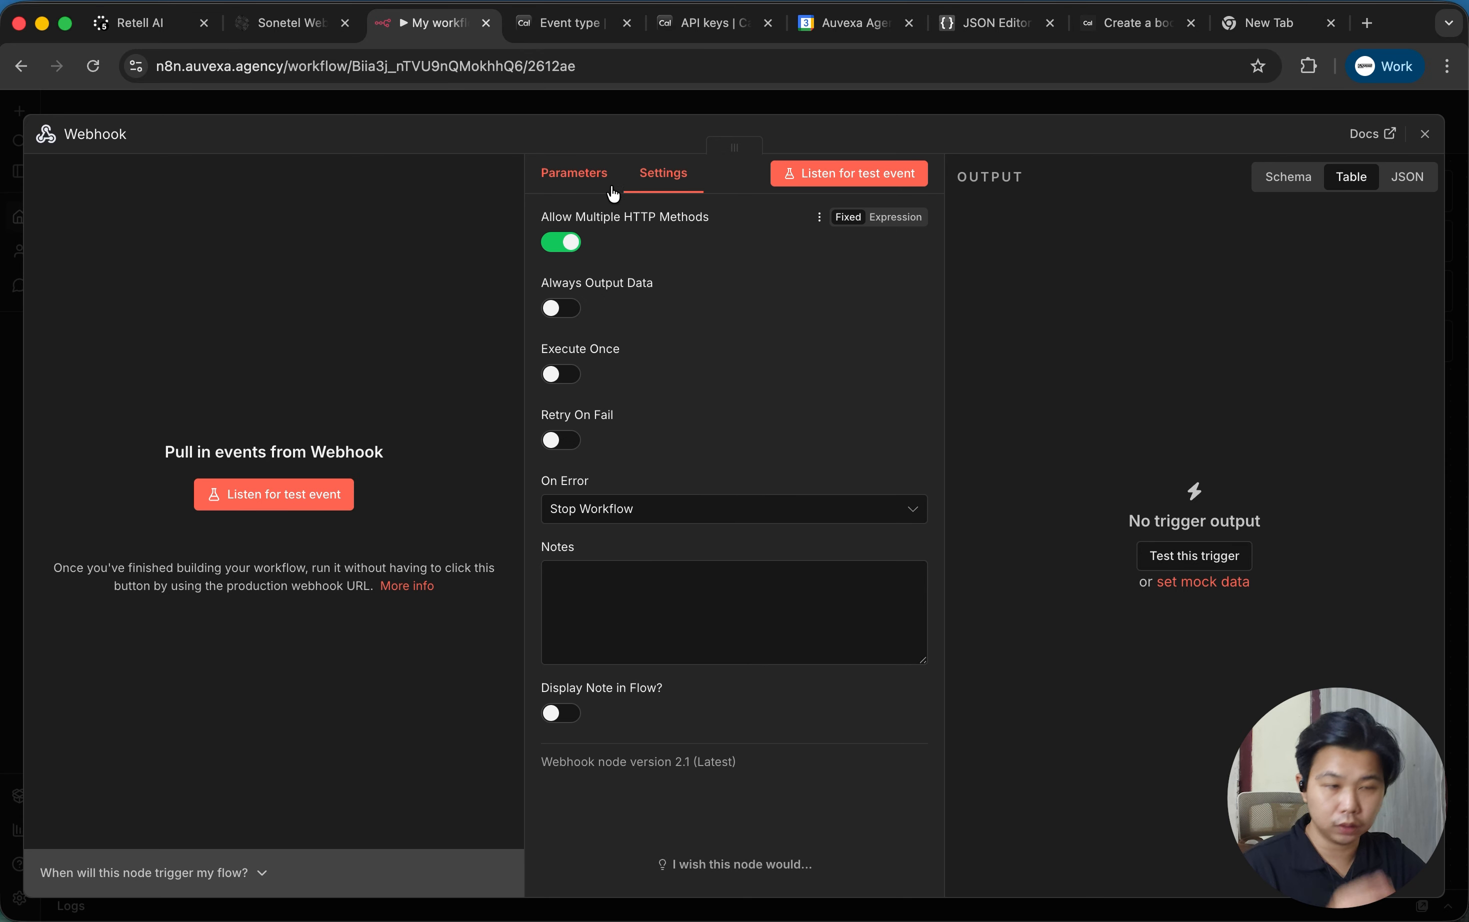
click(592, 183)
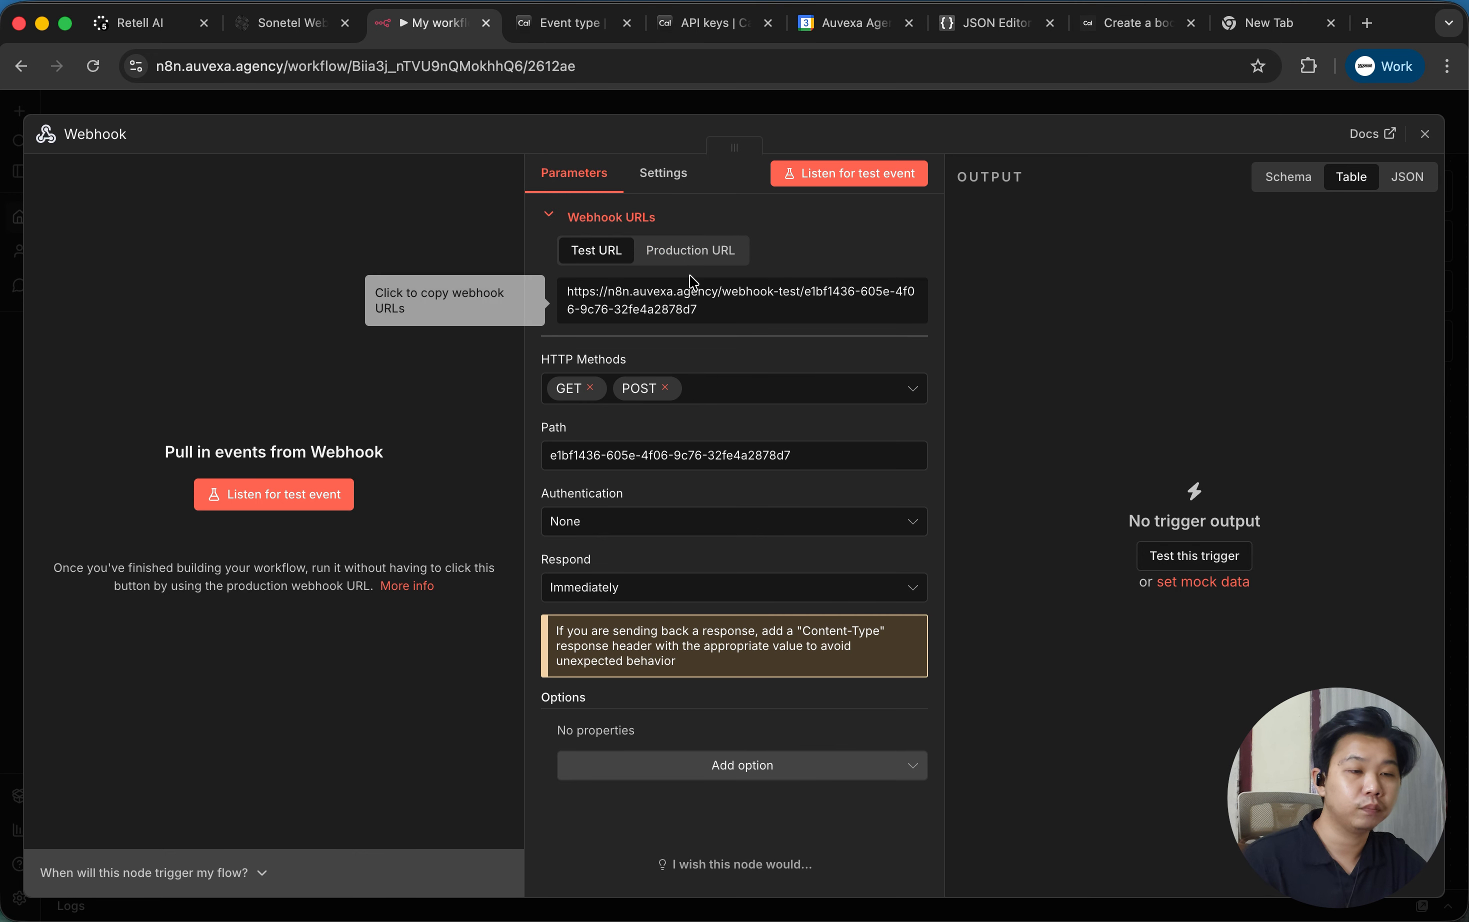
click(694, 259)
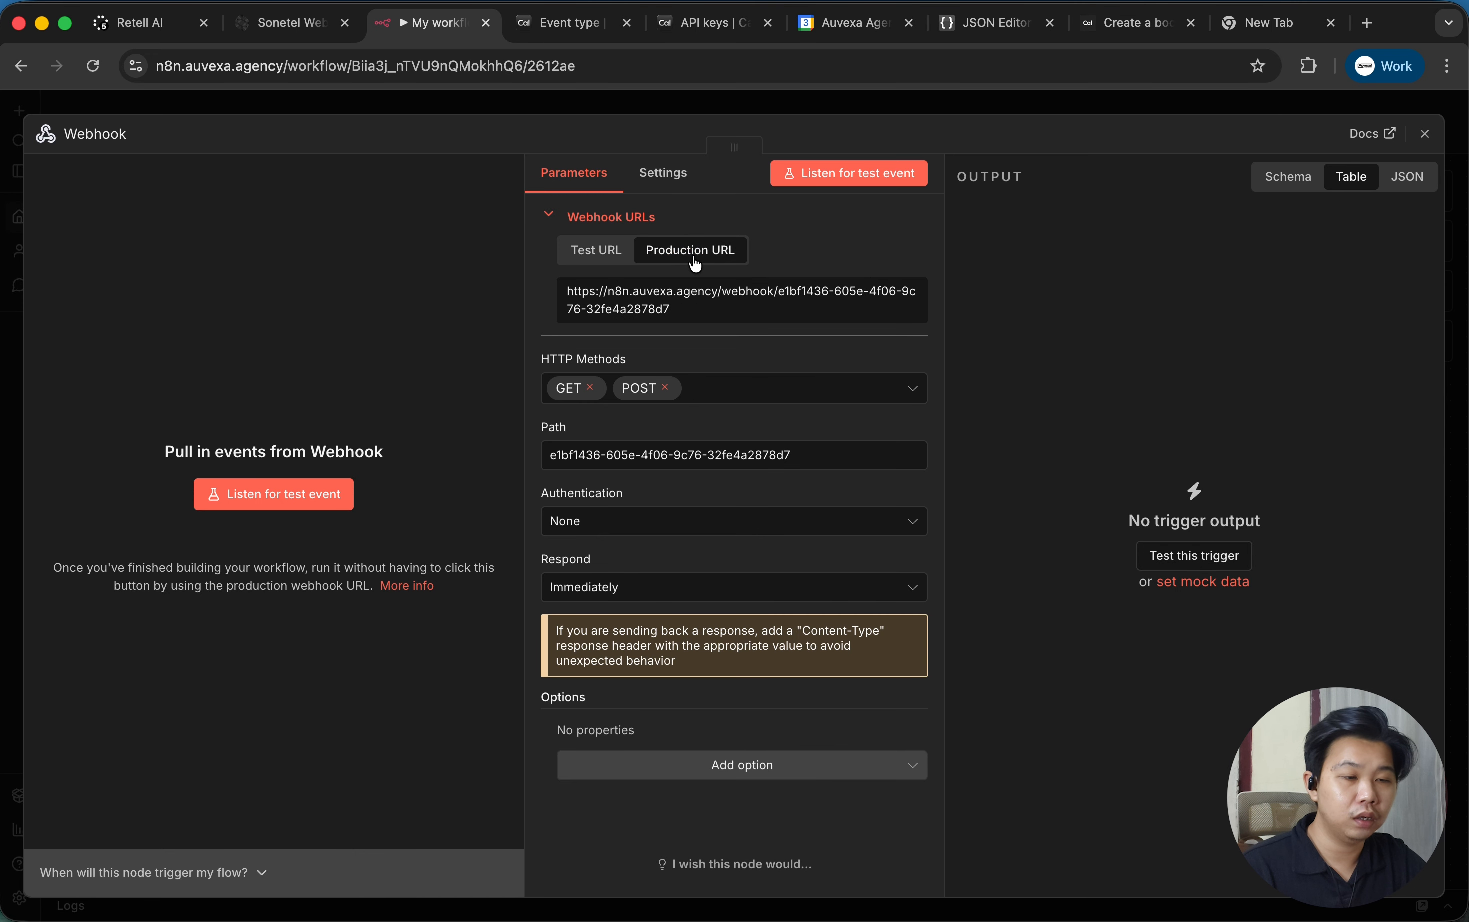
click(656, 312)
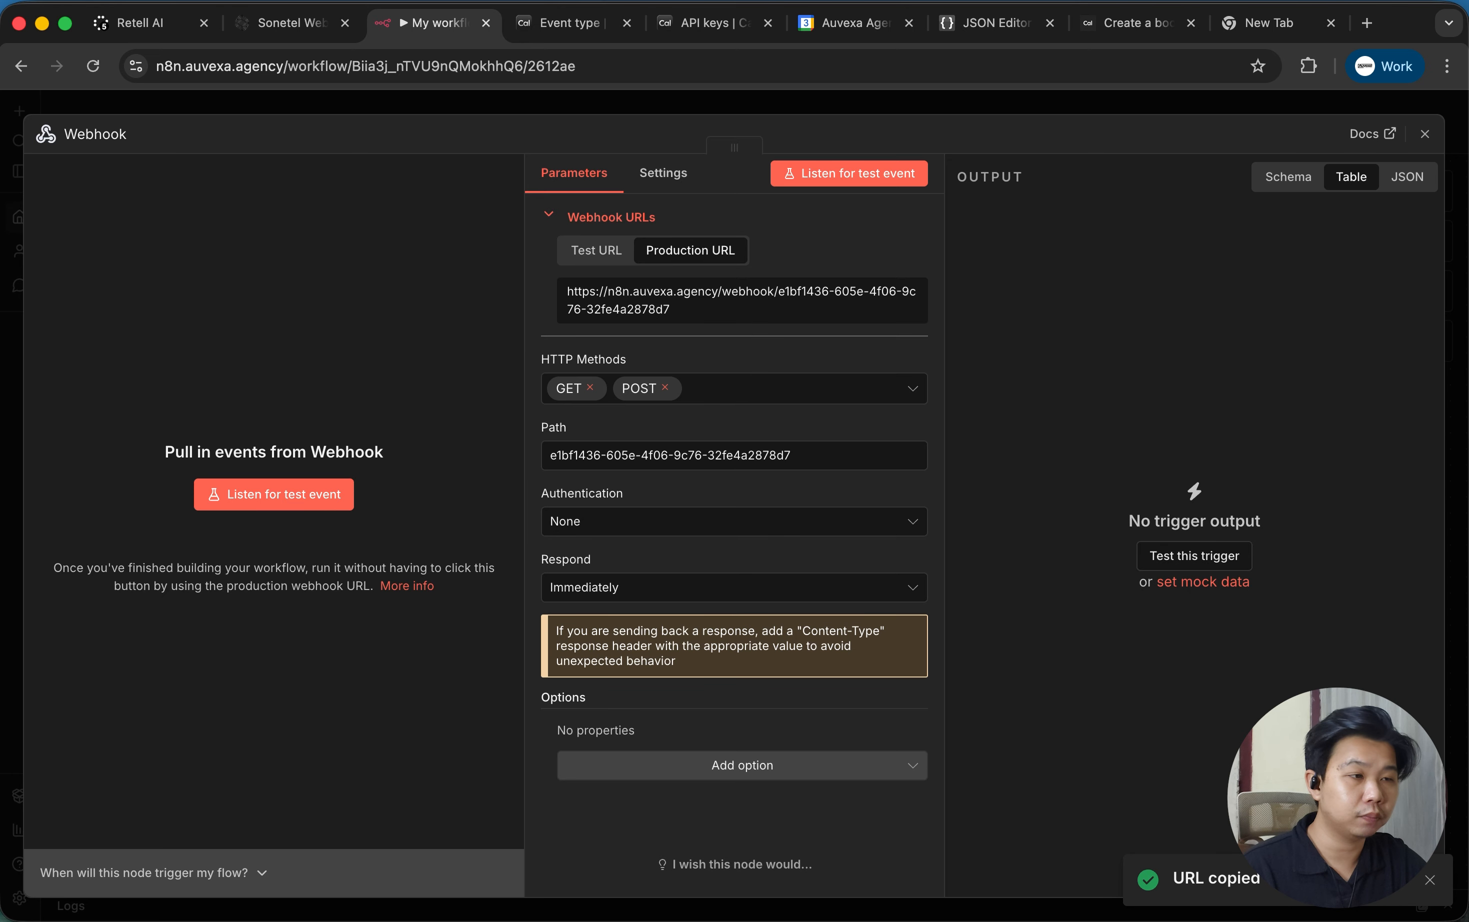
Return to the Schedule Test event type in Cal.com and start a new webhook with the copied n8n production URL as Subscriber URL.
click(693, 27)
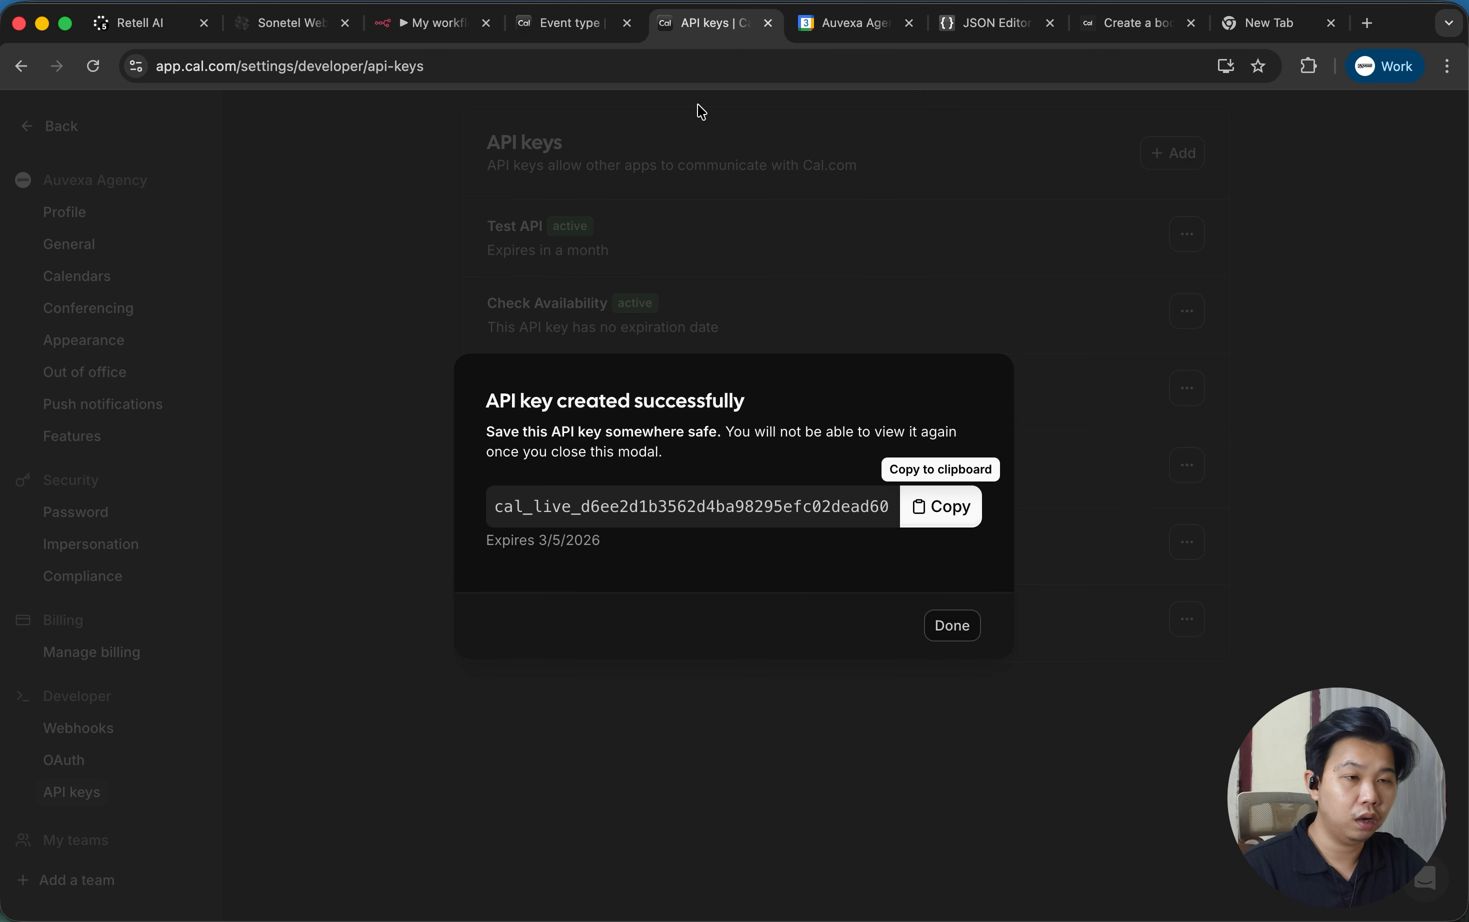
click(575, 24)
click(1010, 468)
click(829, 282)
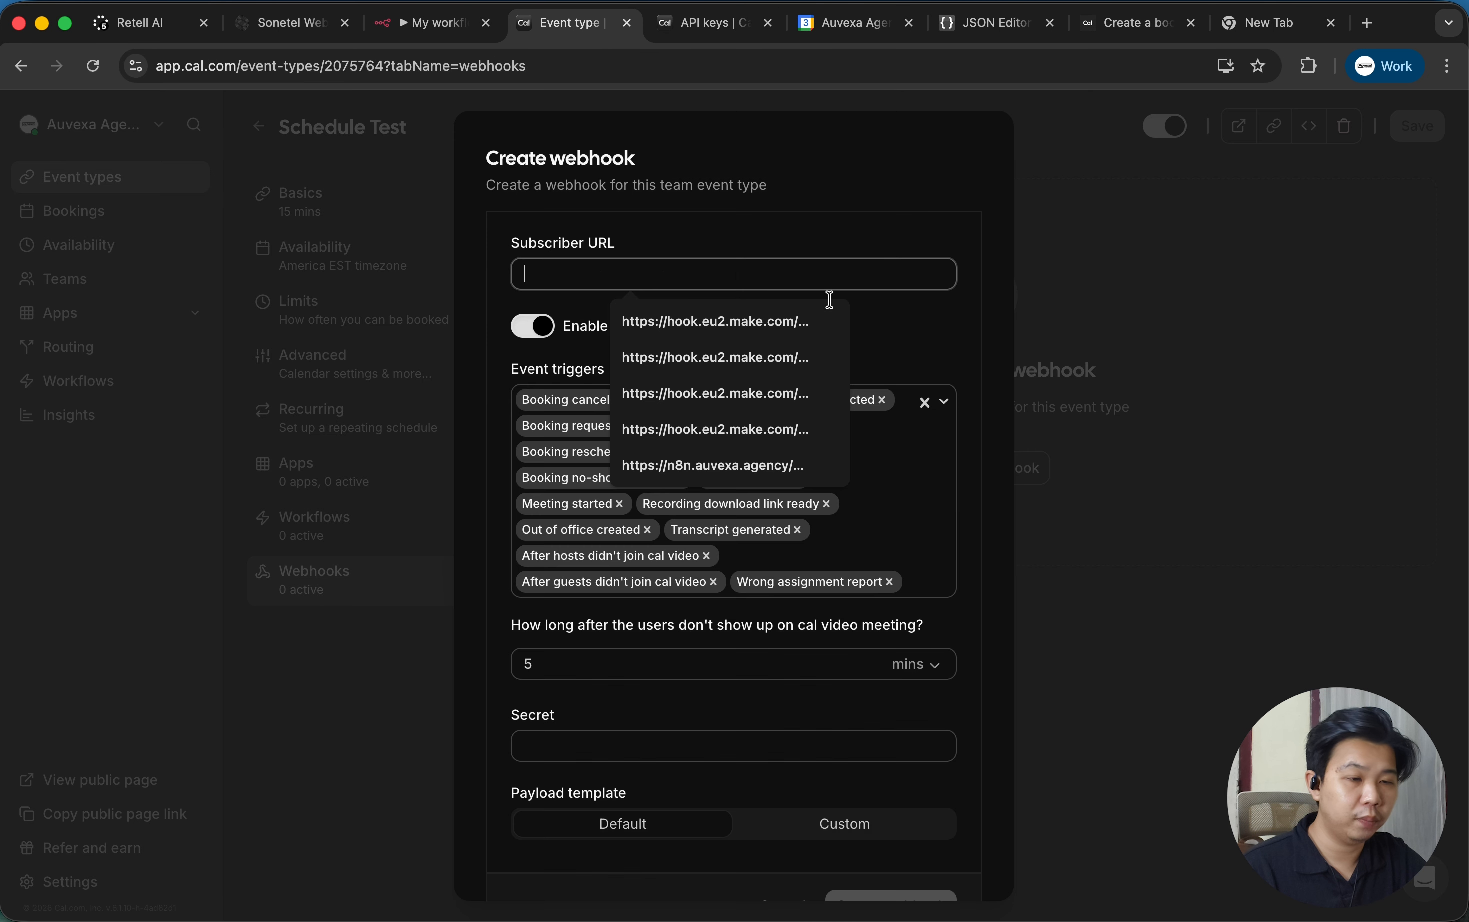
key(ctrl+v)
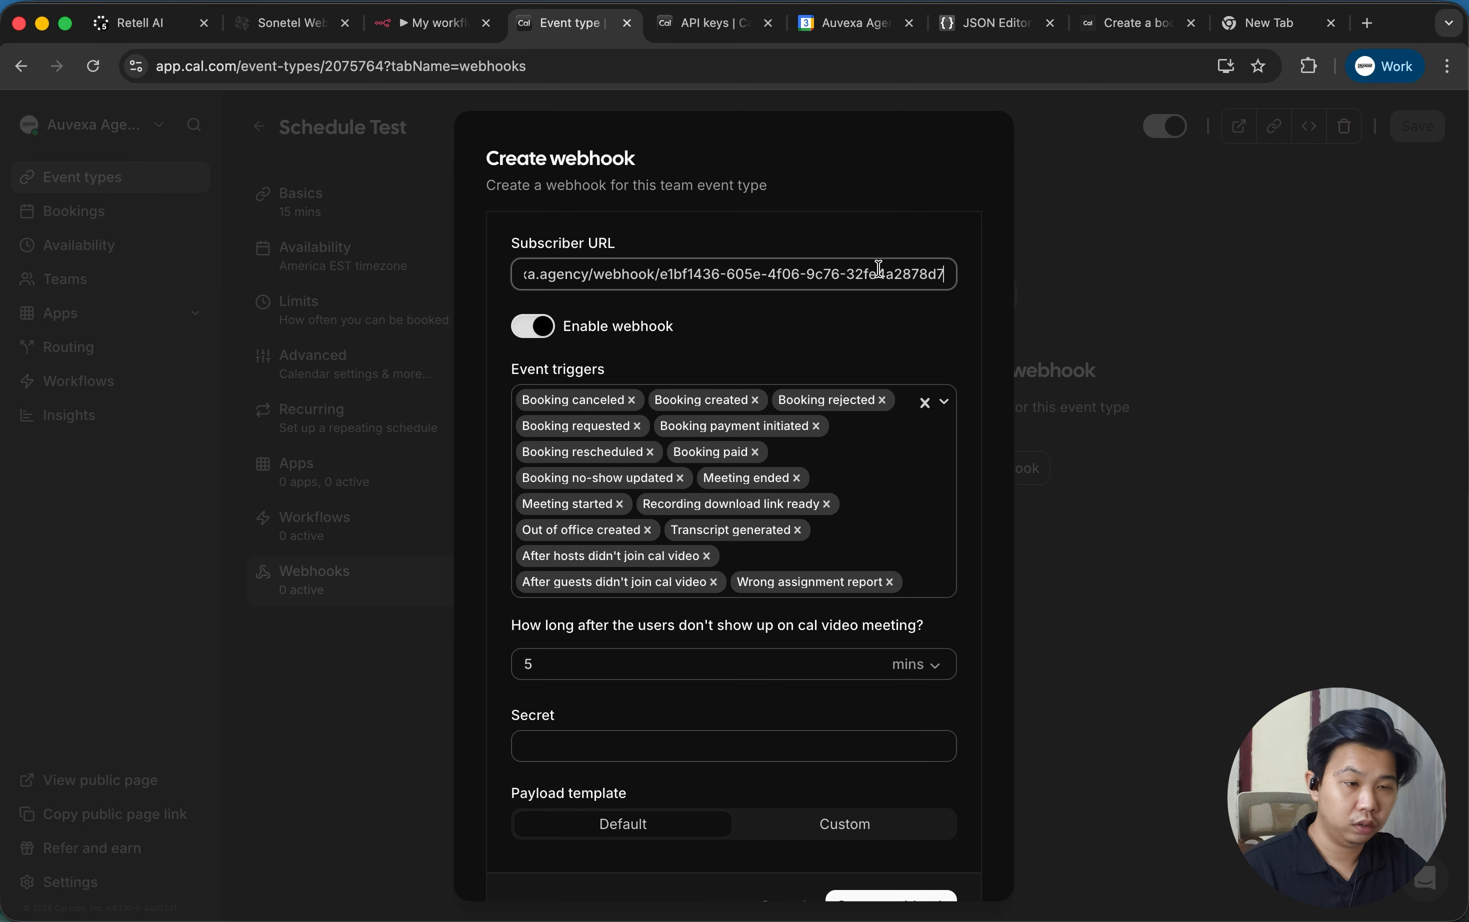
click(761, 335)
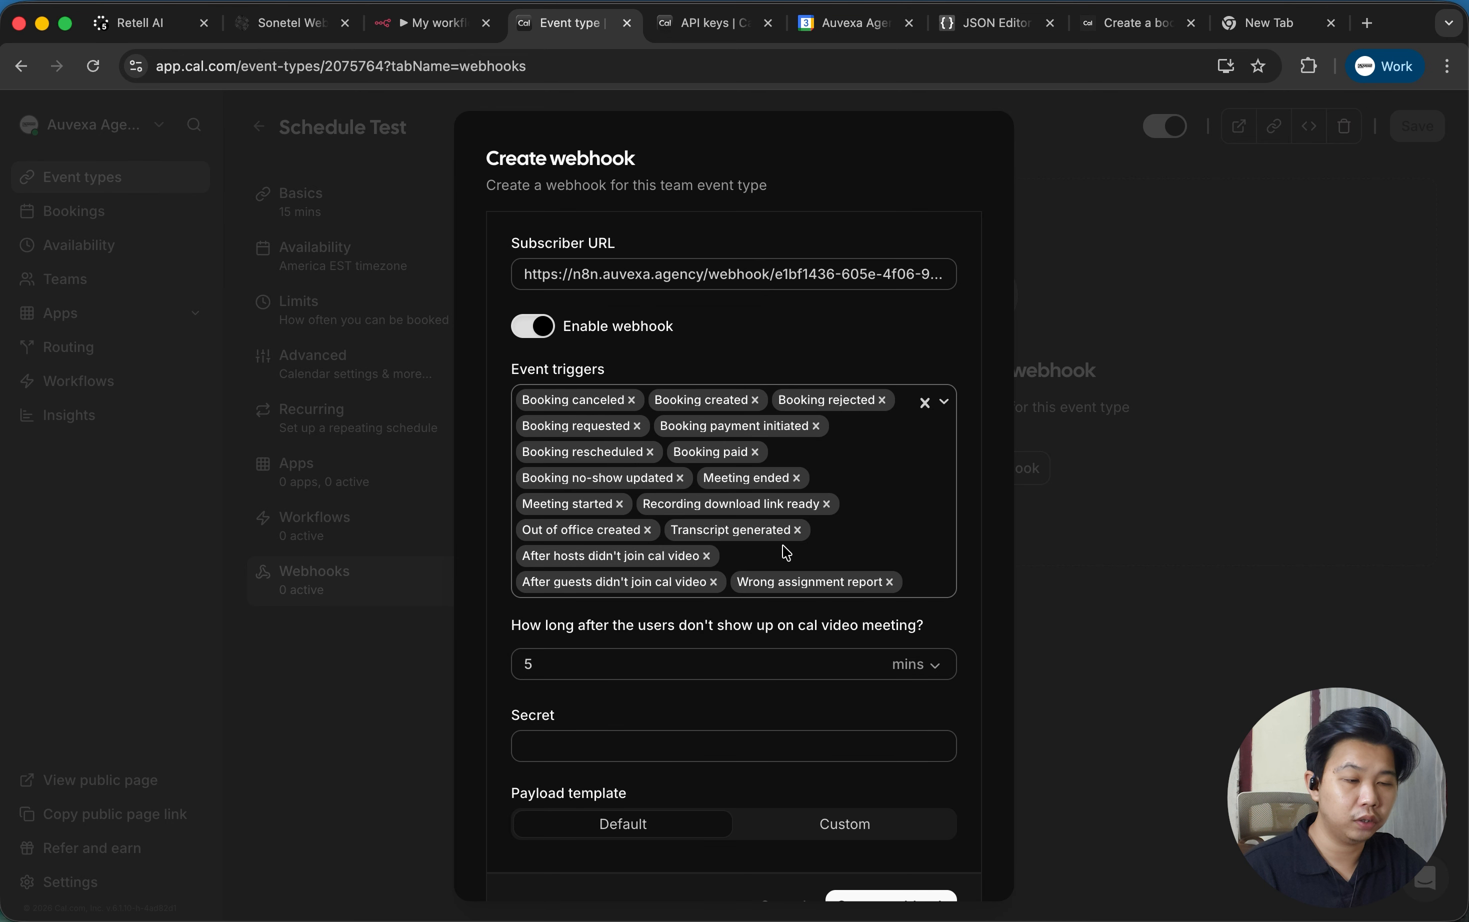
Strip the new webhook's event triggers down to Booking canceled, Booking created, Booking rejected and Booking rescheduled.
scroll(787, 551, down, 5)
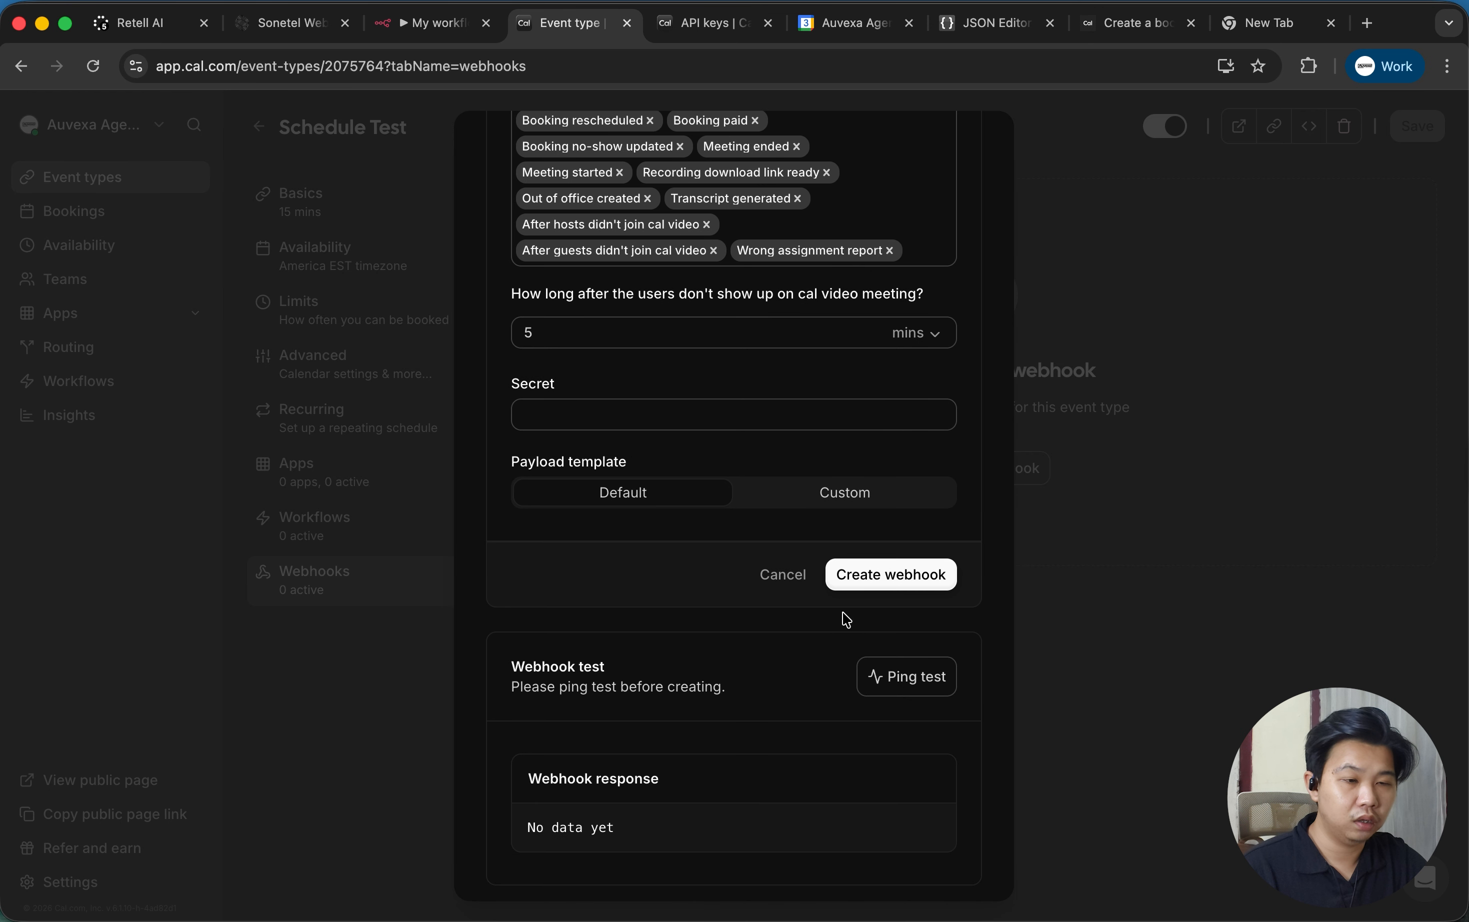
scroll(868, 639, up, 3)
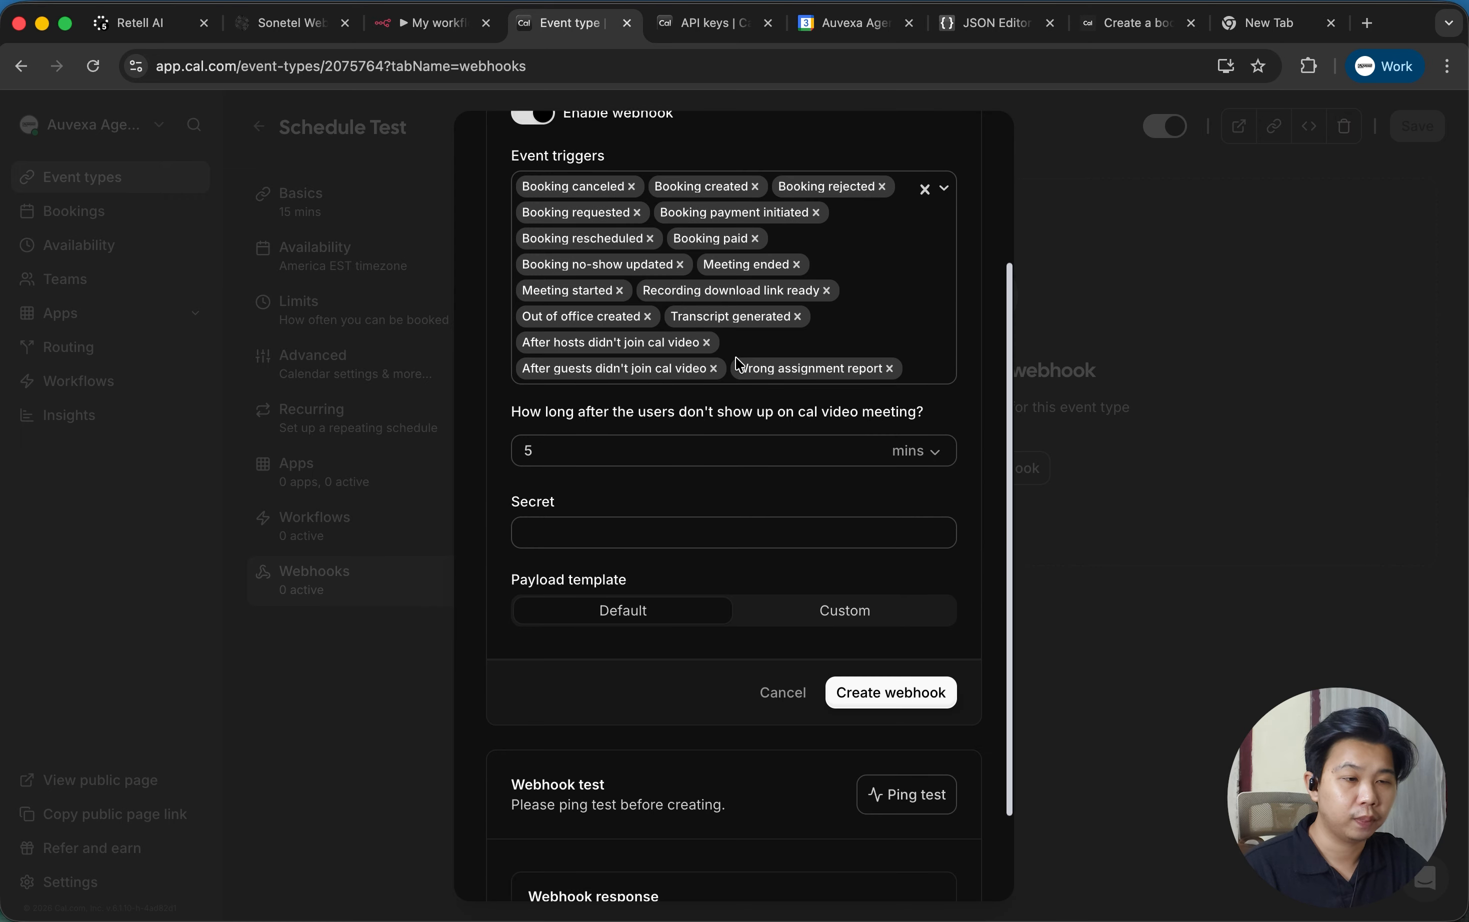
scroll(649, 219, down, 3)
scroll(492, 380, up, 4)
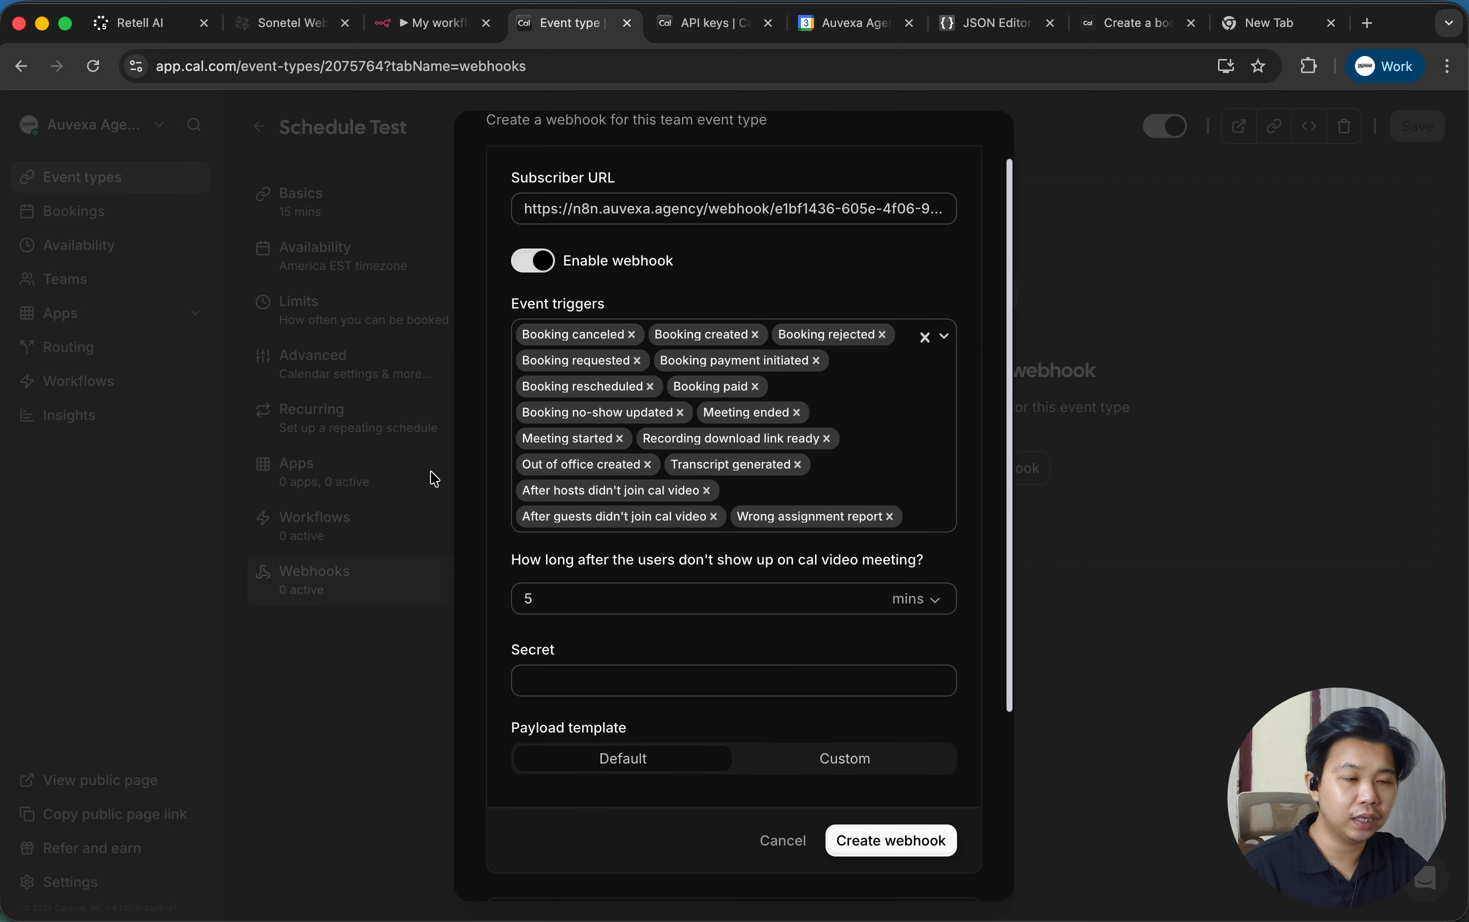
click(639, 361)
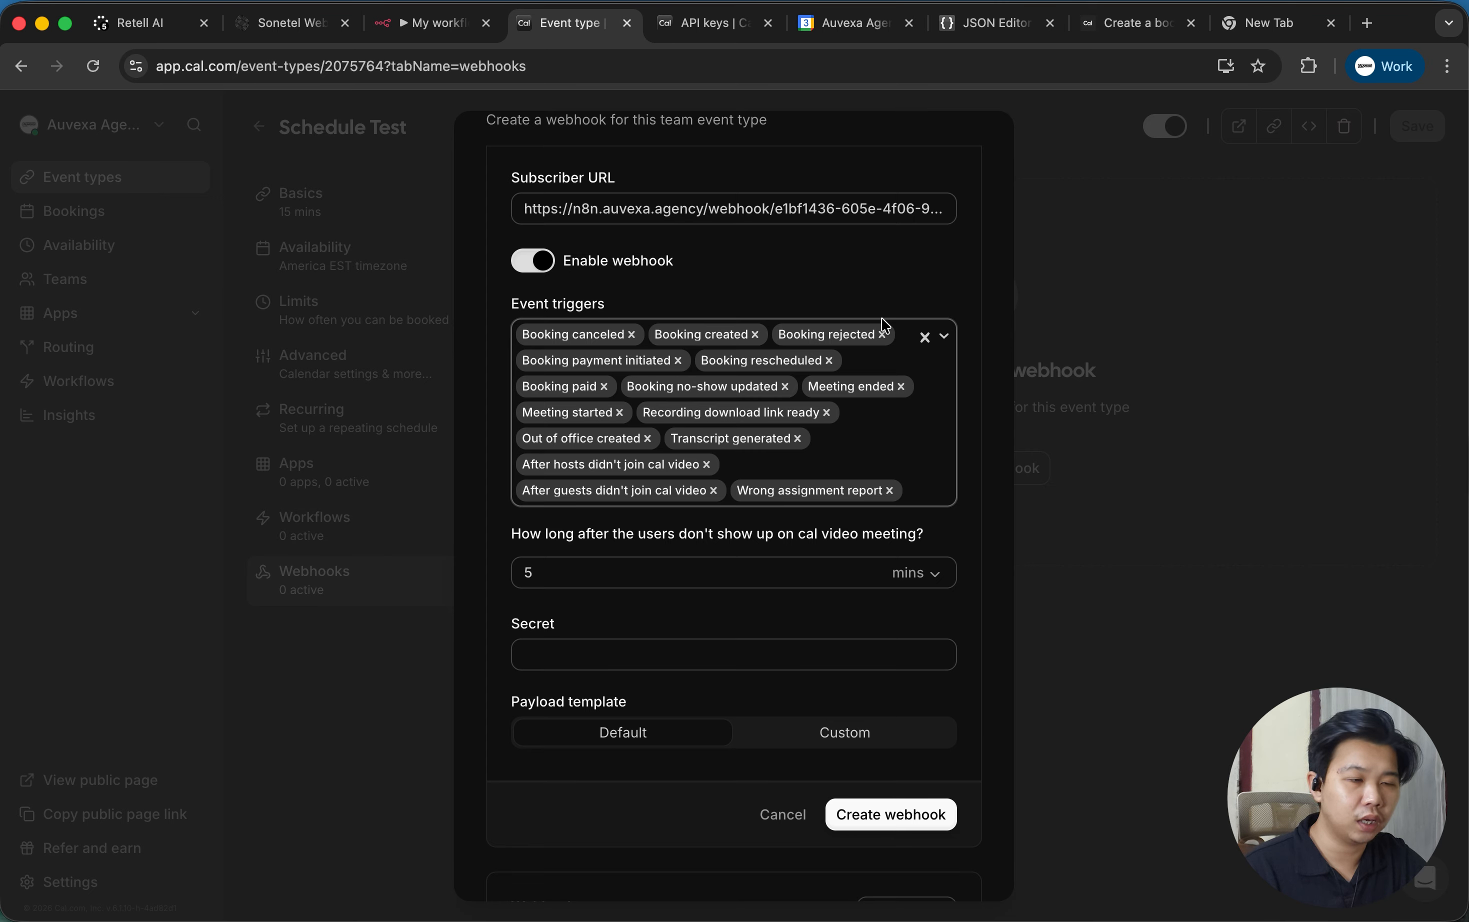
click(679, 361)
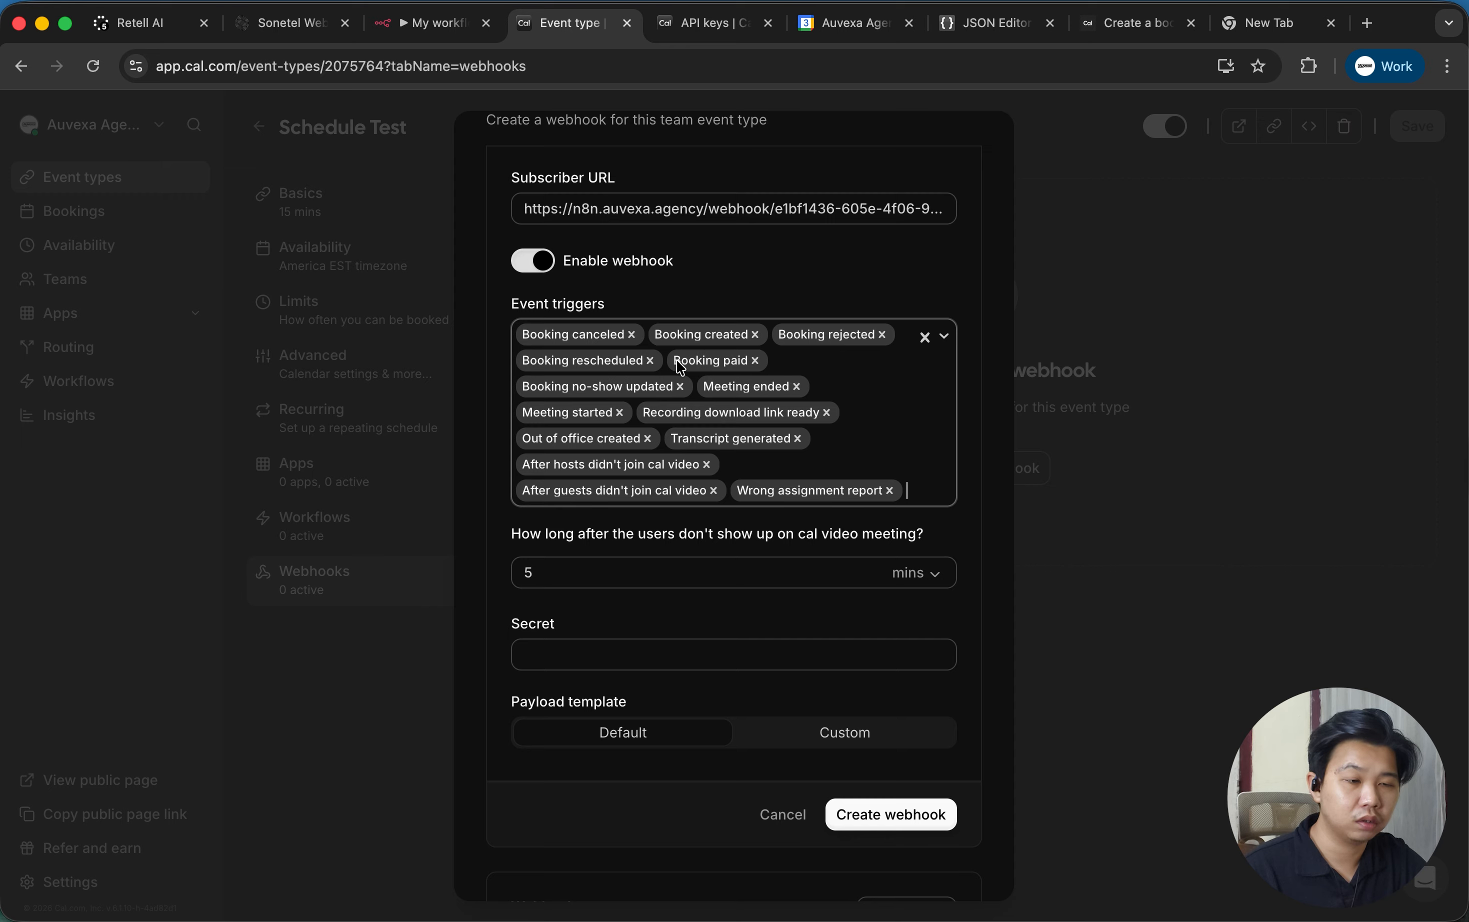
click(757, 361)
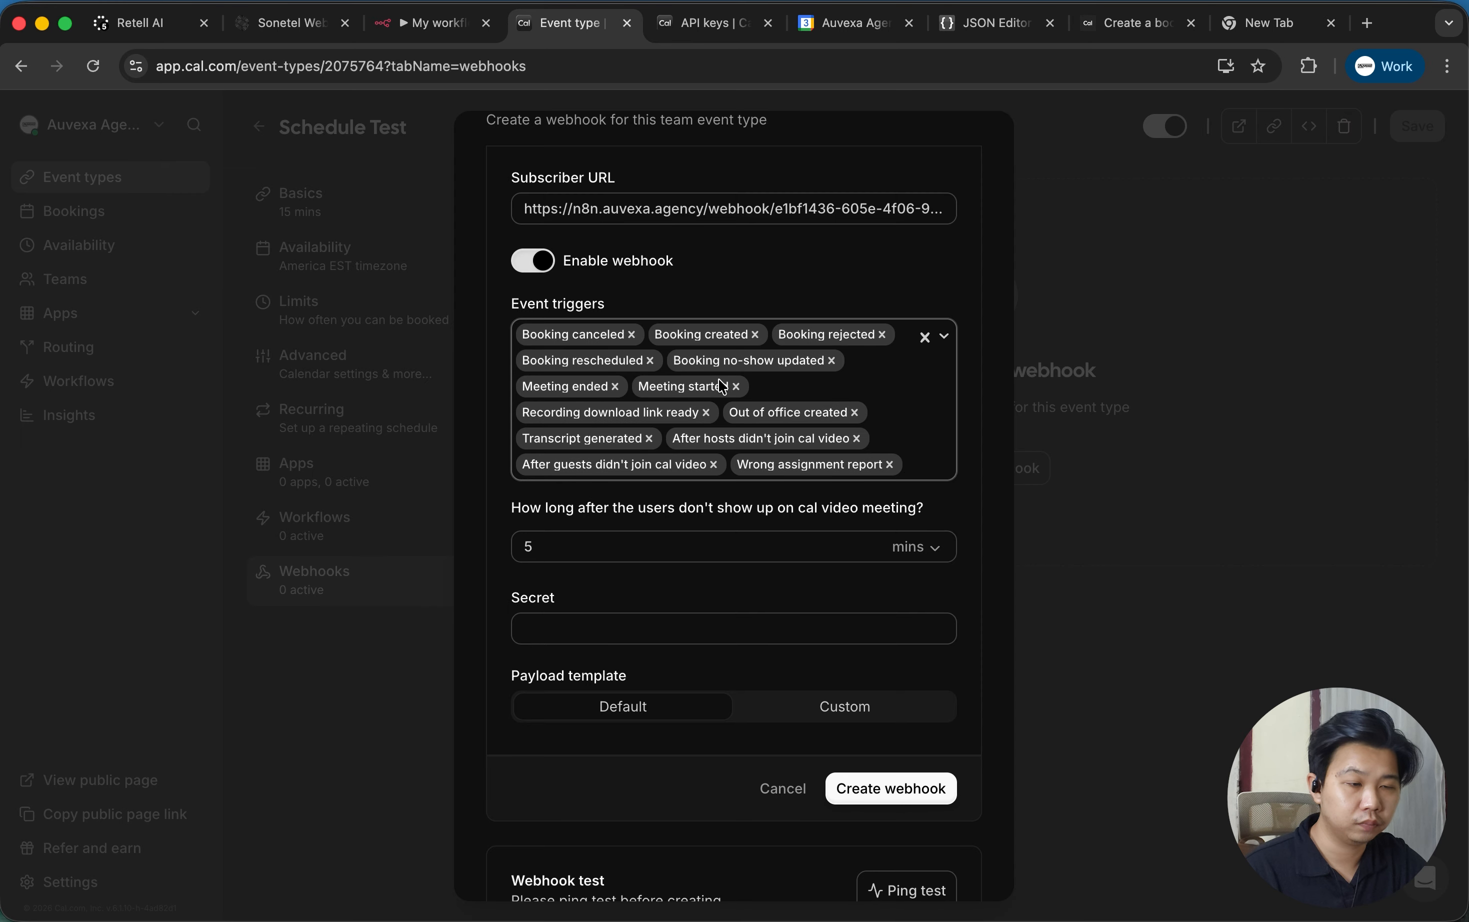
click(832, 361)
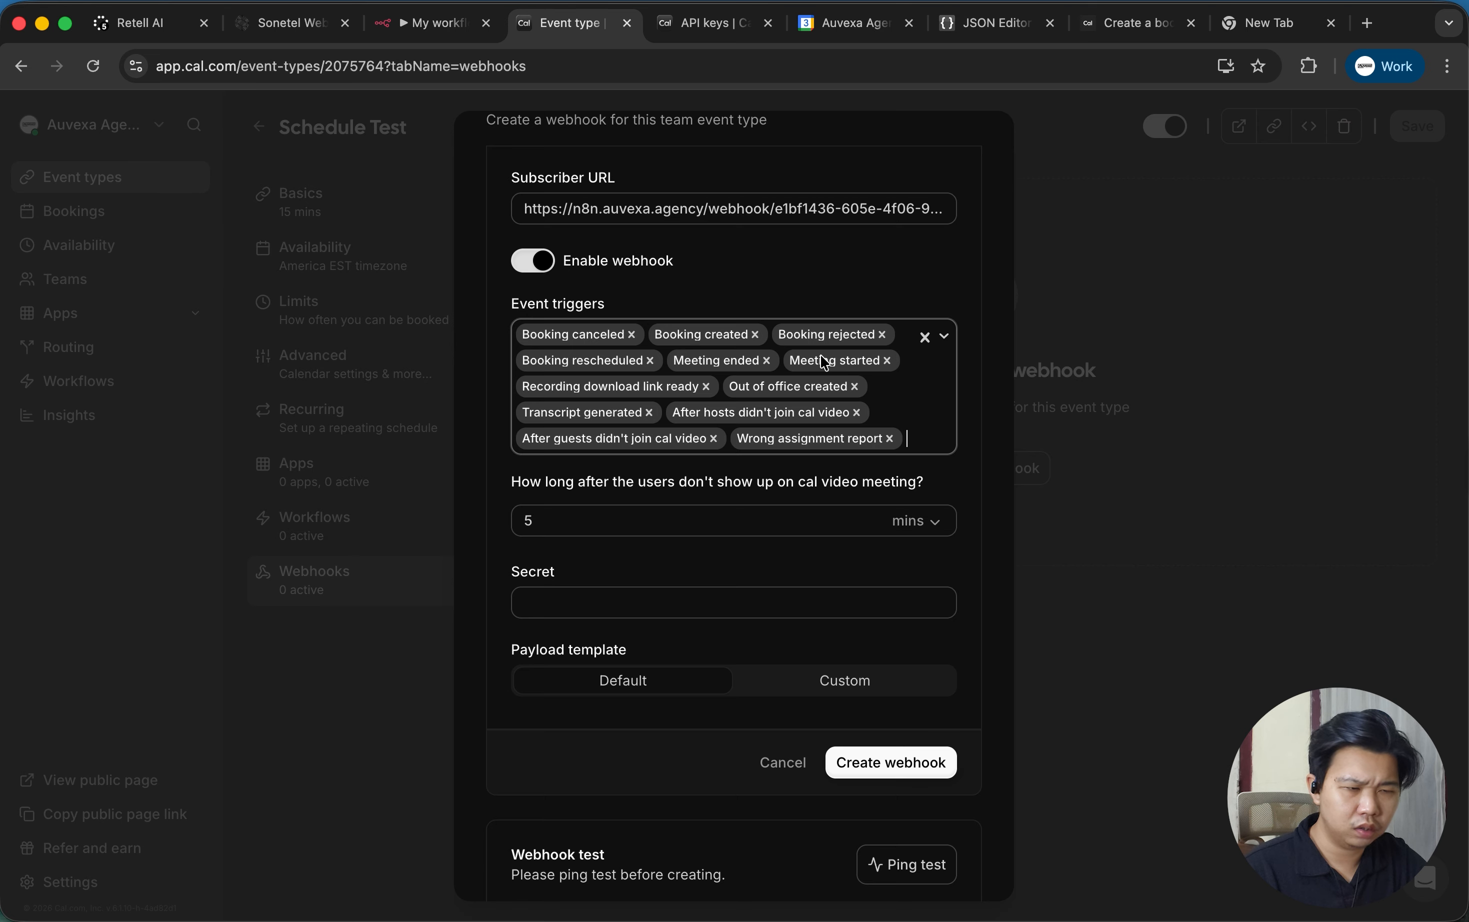
click(771, 362)
click(770, 361)
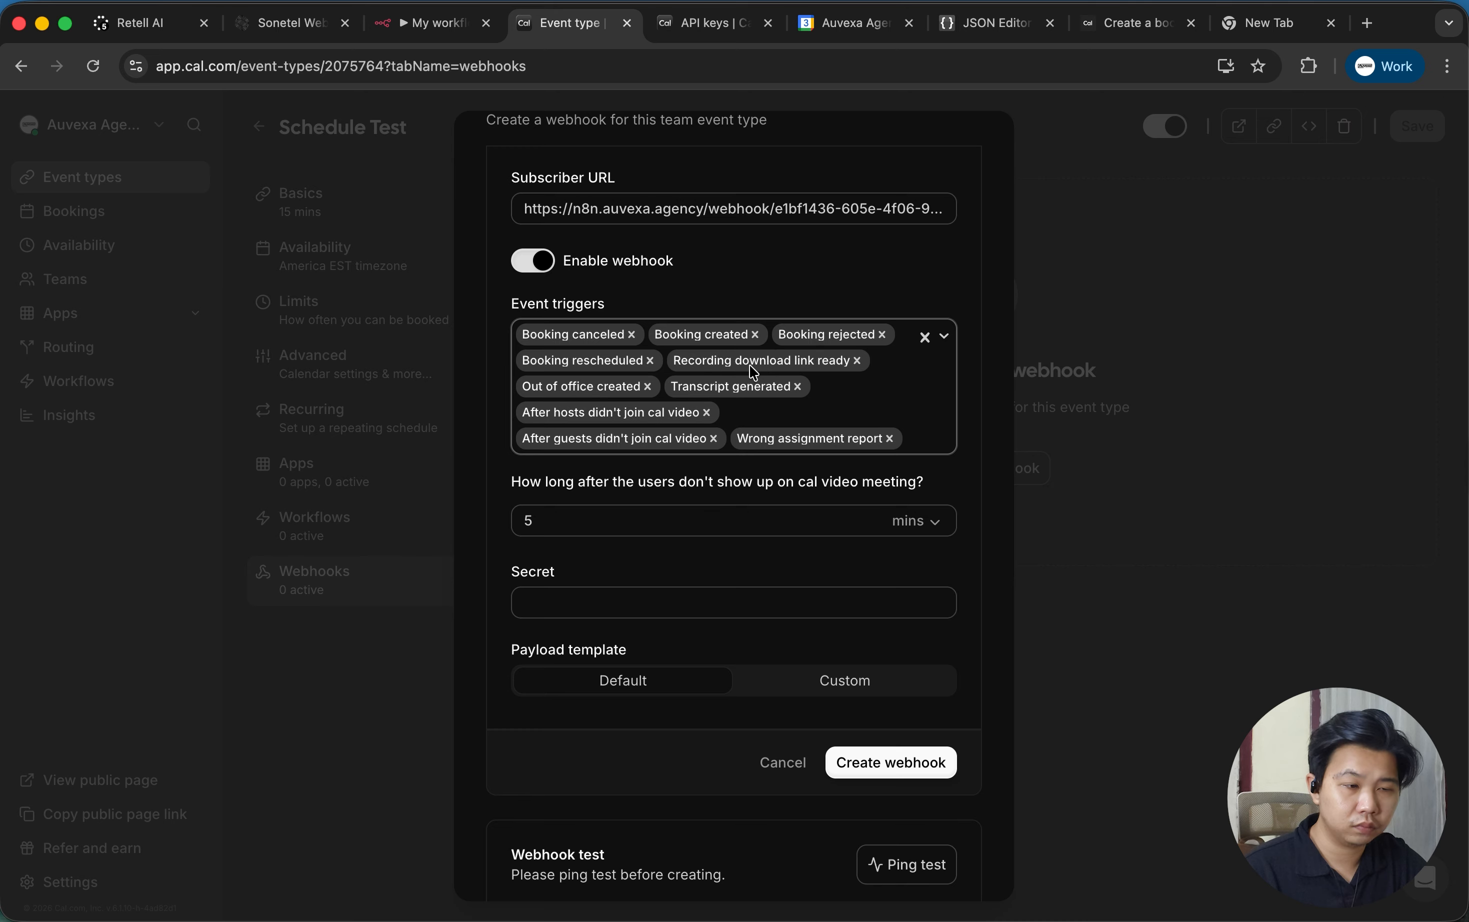
click(858, 361)
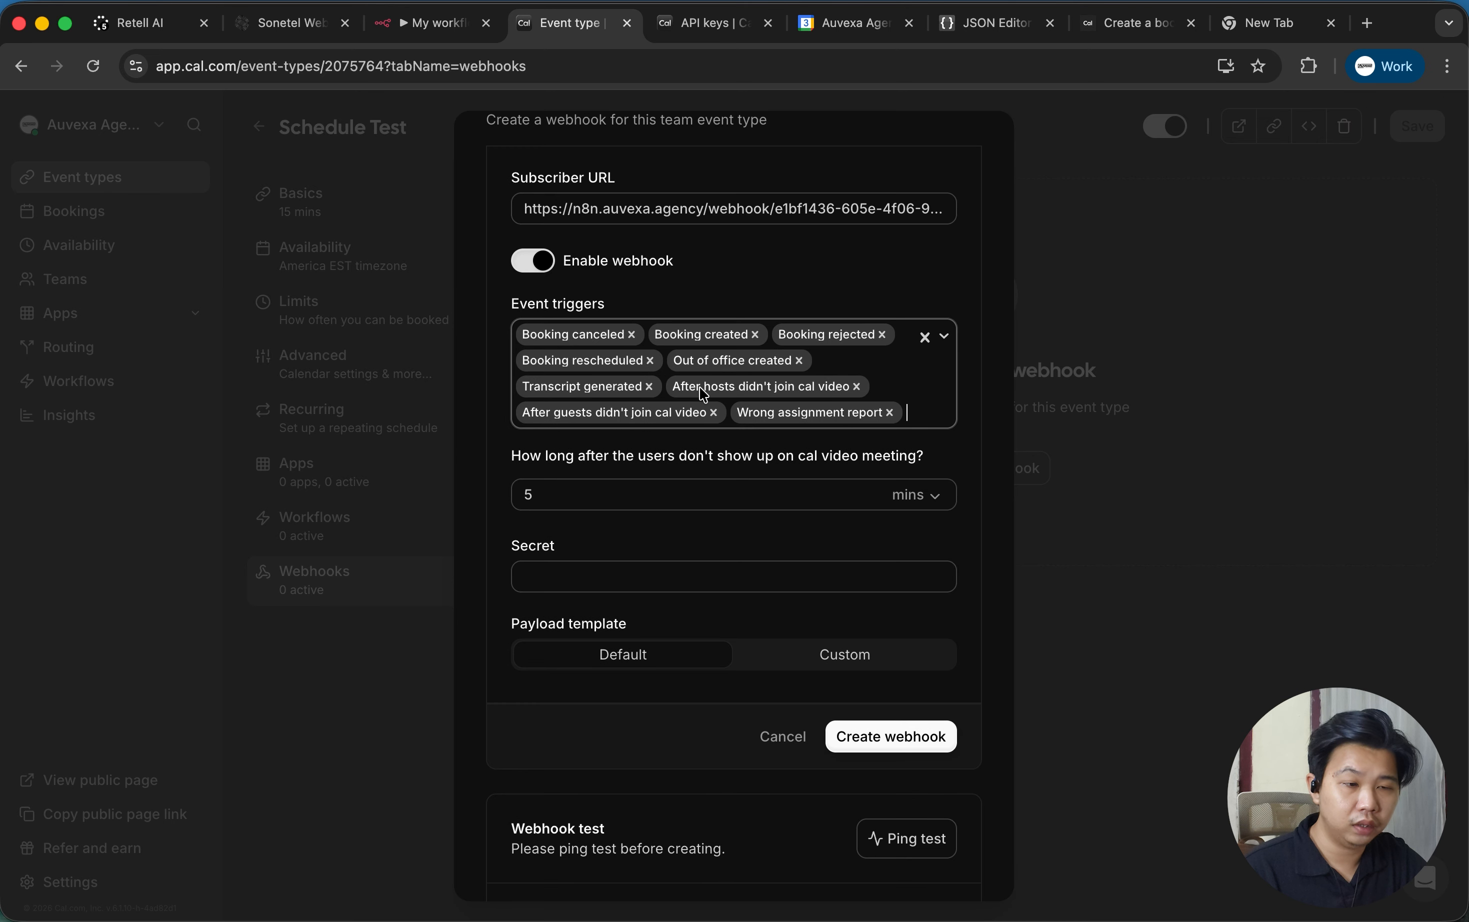
click(799, 361)
click(802, 361)
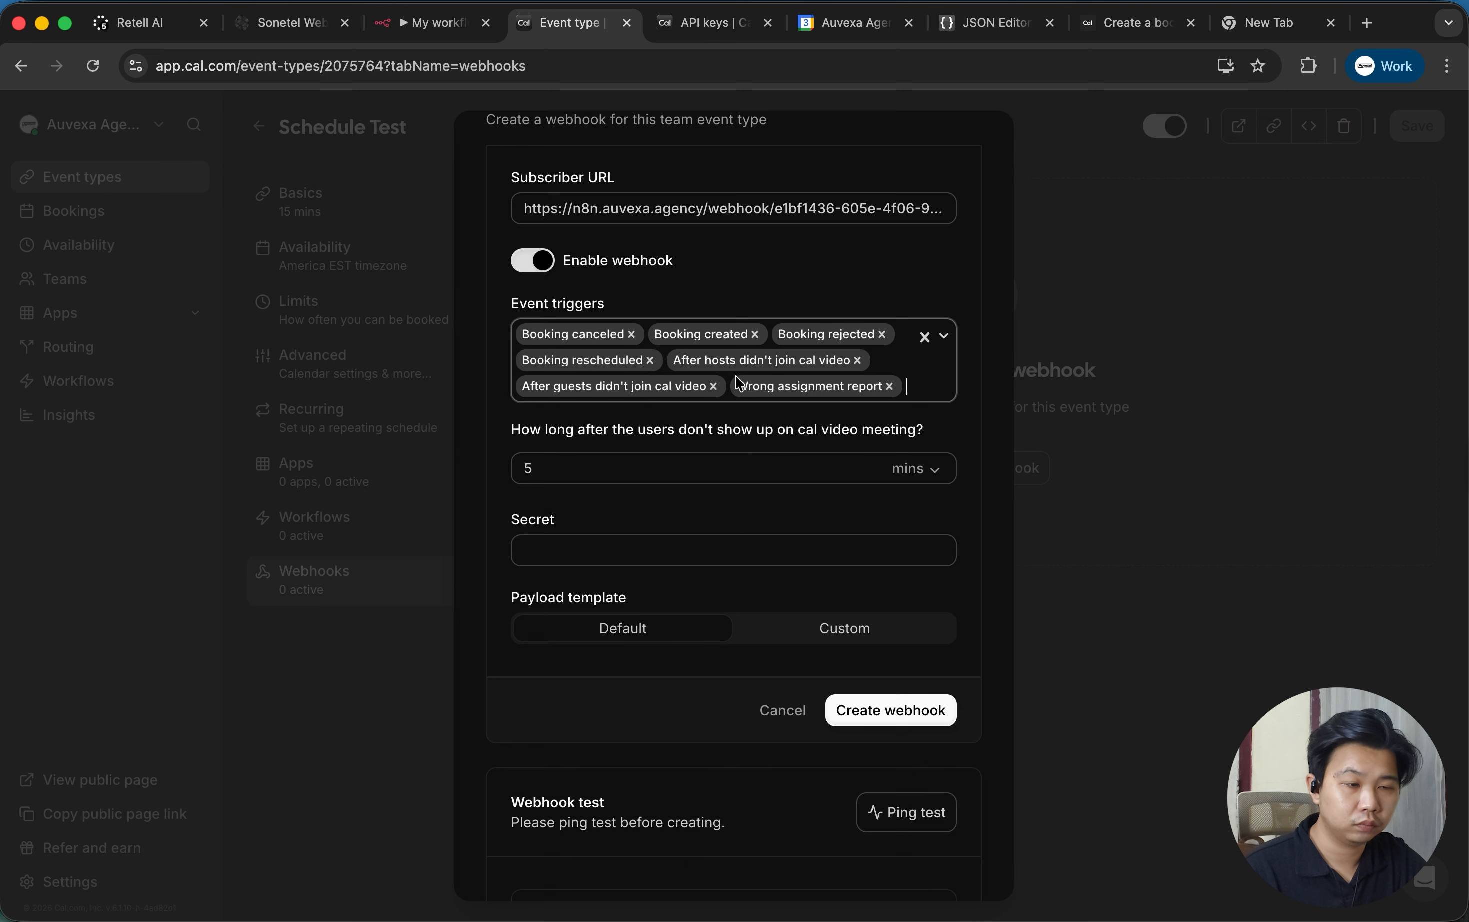
click(859, 361)
click(866, 361)
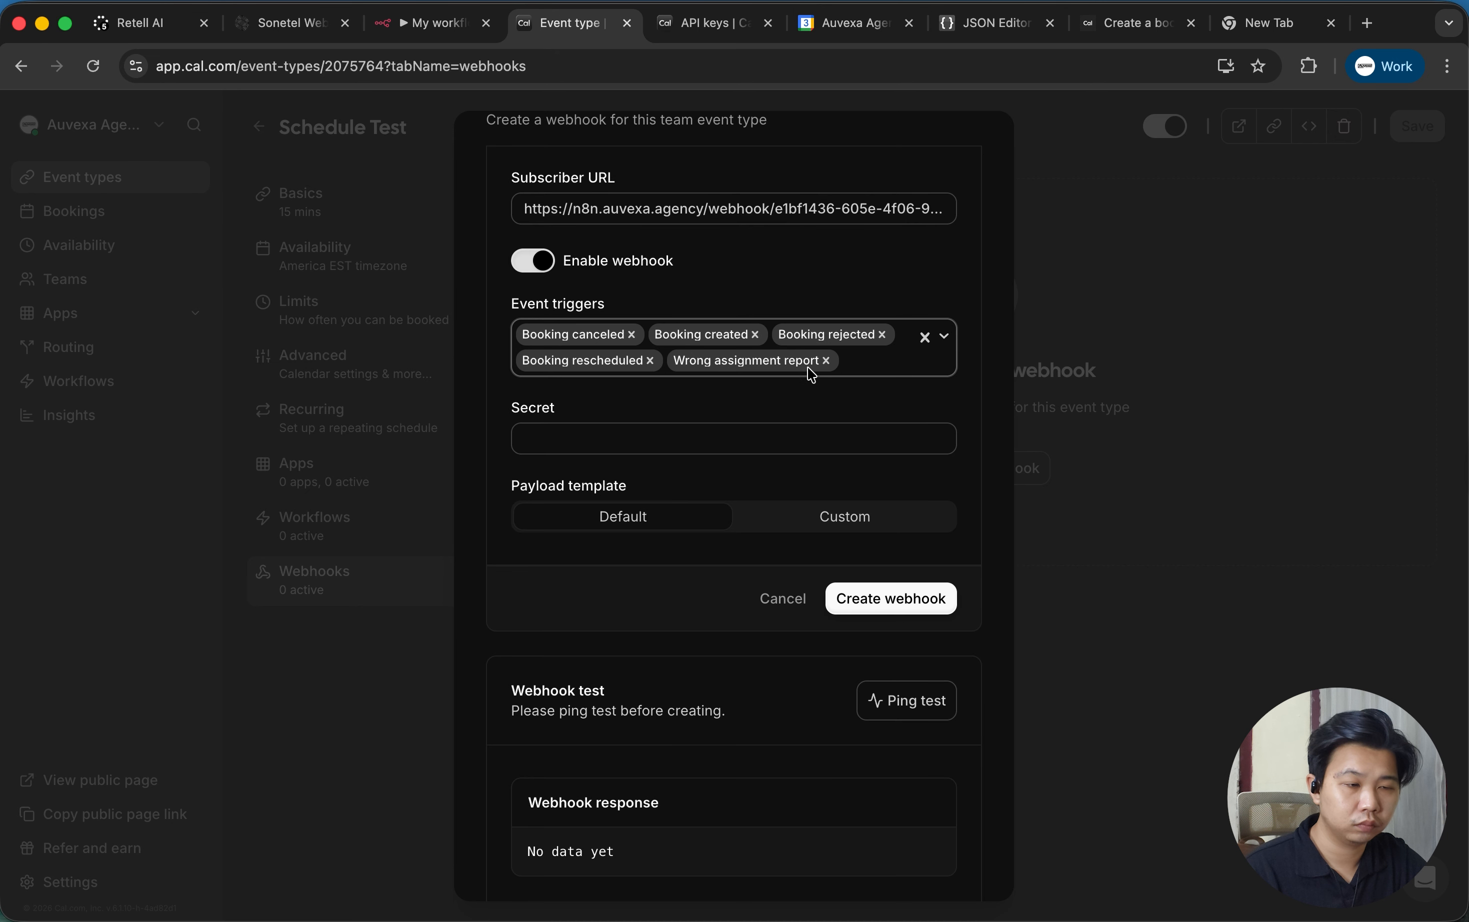
click(827, 360)
scroll(772, 622, down, 1)
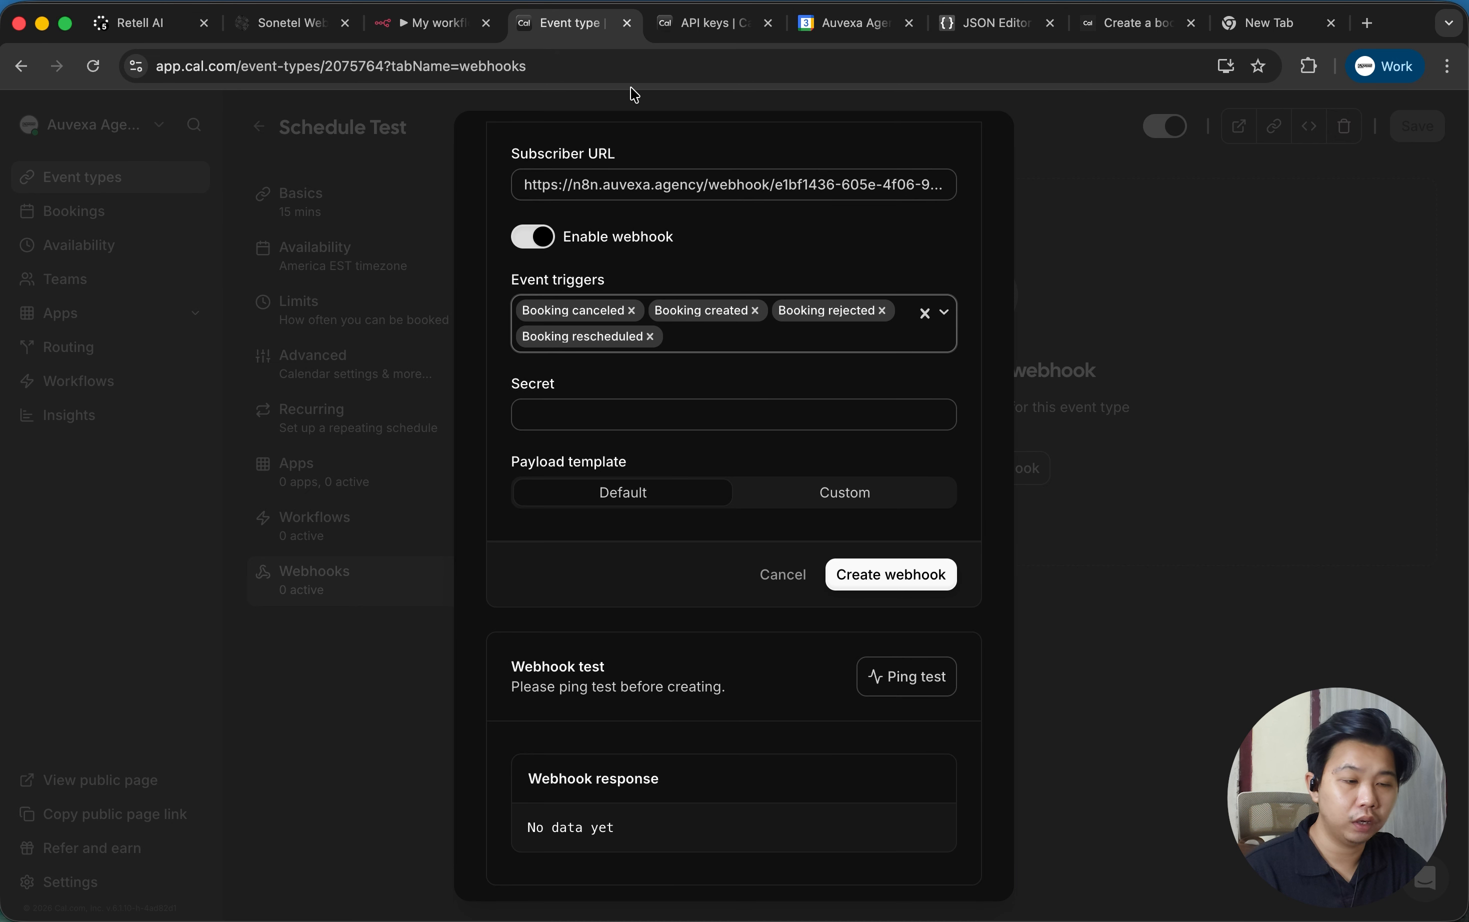
Switch to the n8n workflow, save it and publish it with the version name "Version 1".
click(434, 58)
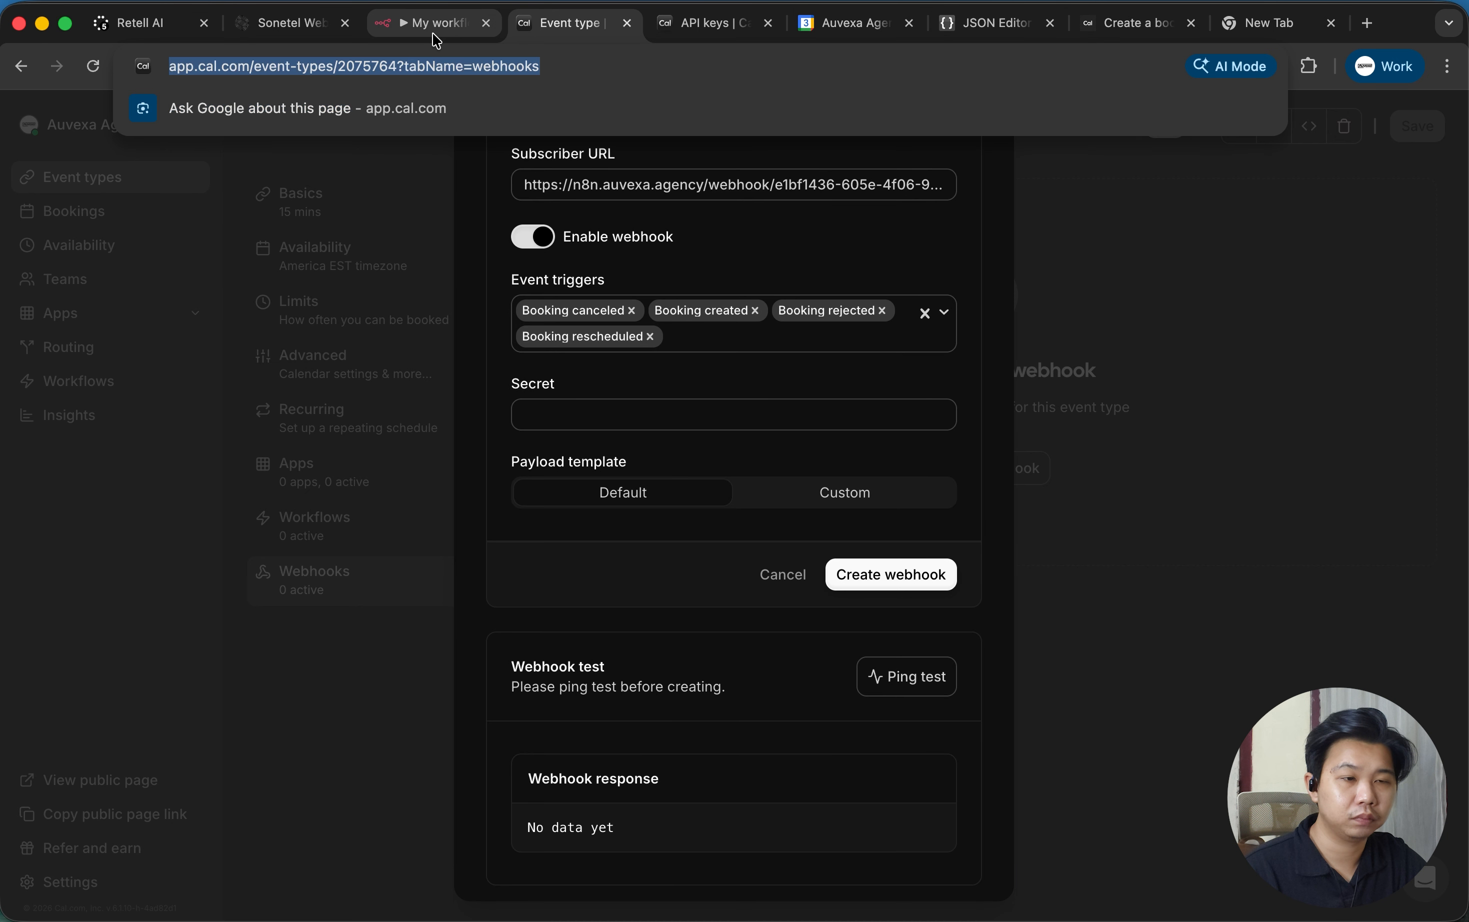
click(429, 25)
click(1048, 105)
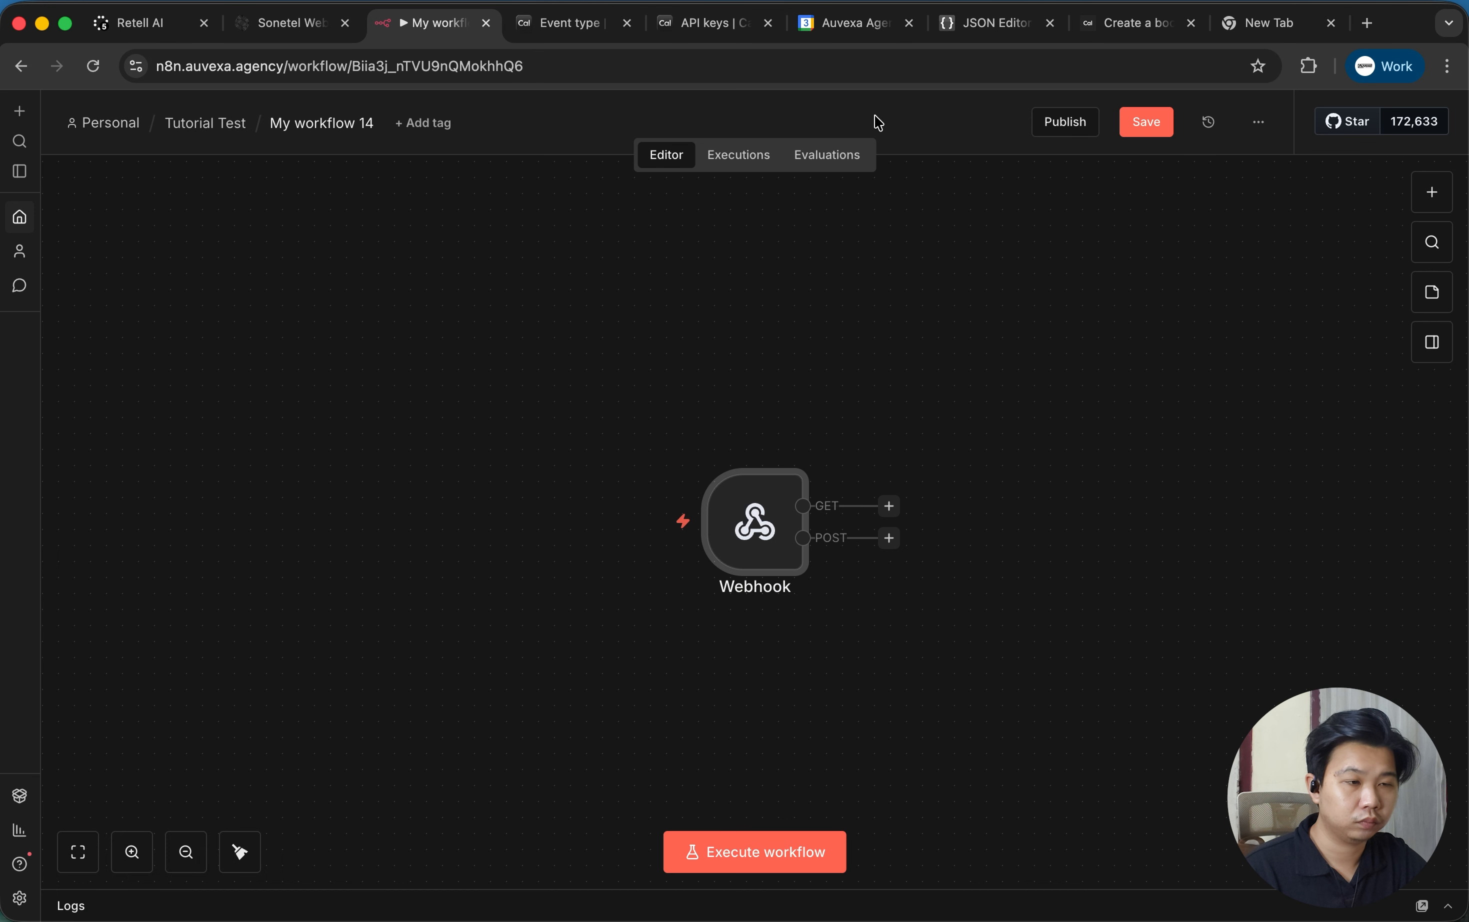
click(1132, 130)
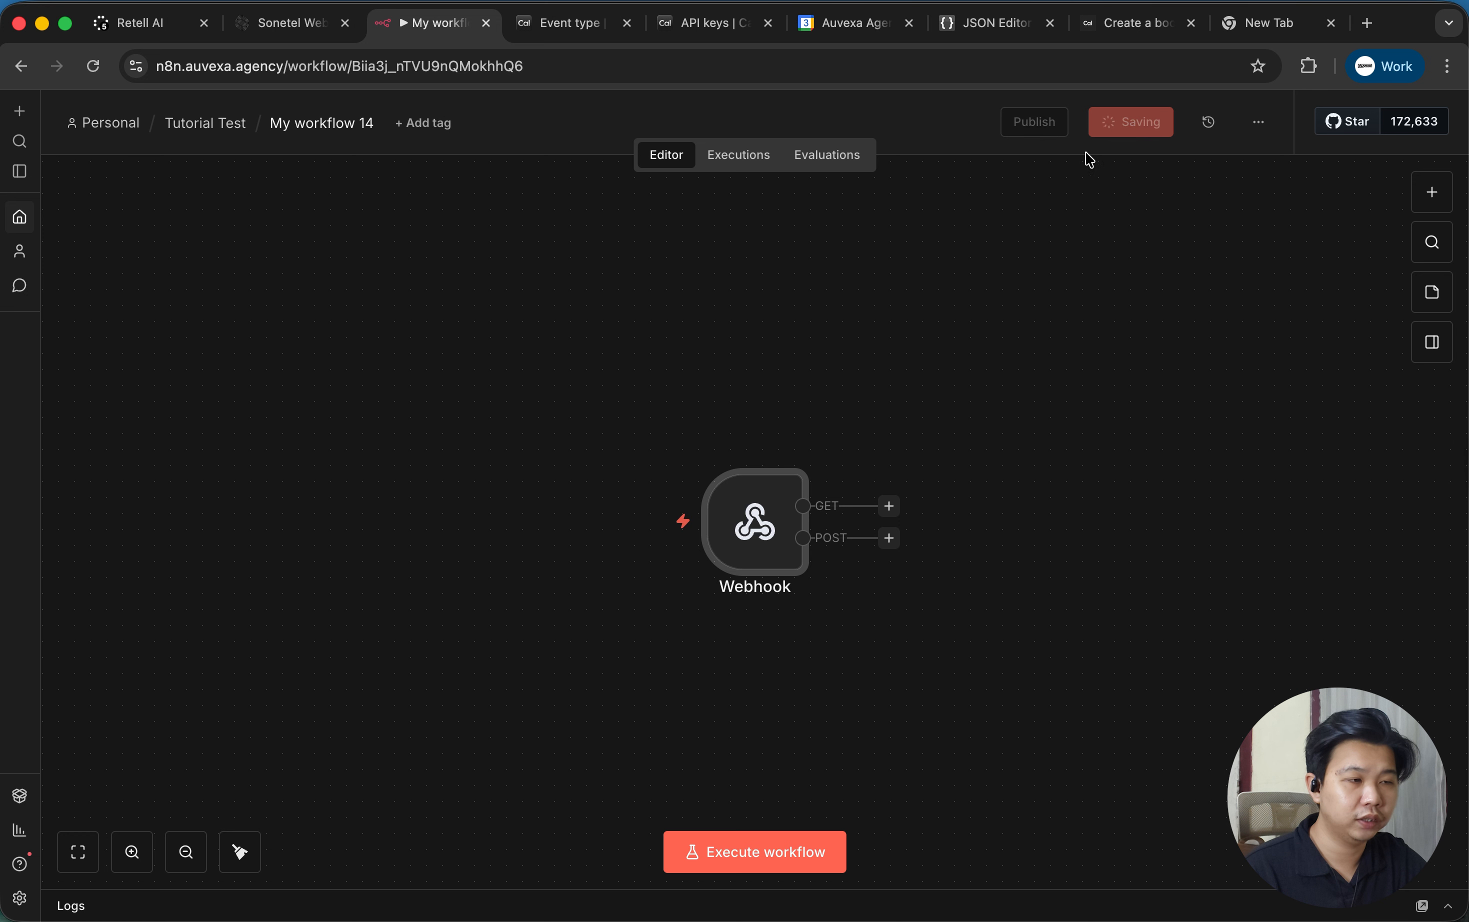
click(1084, 133)
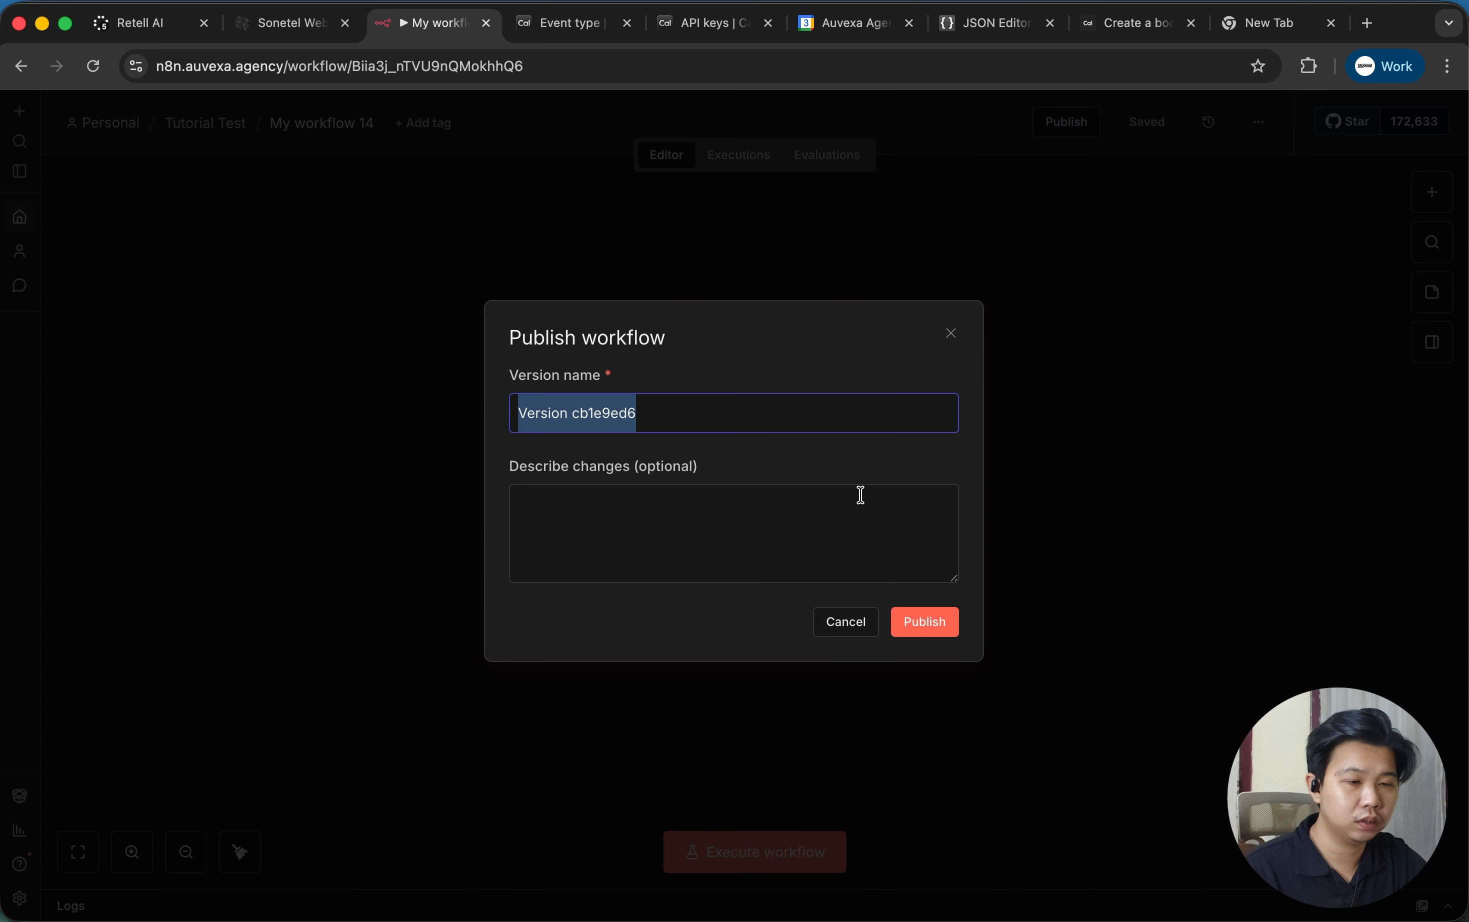
text(Ver)
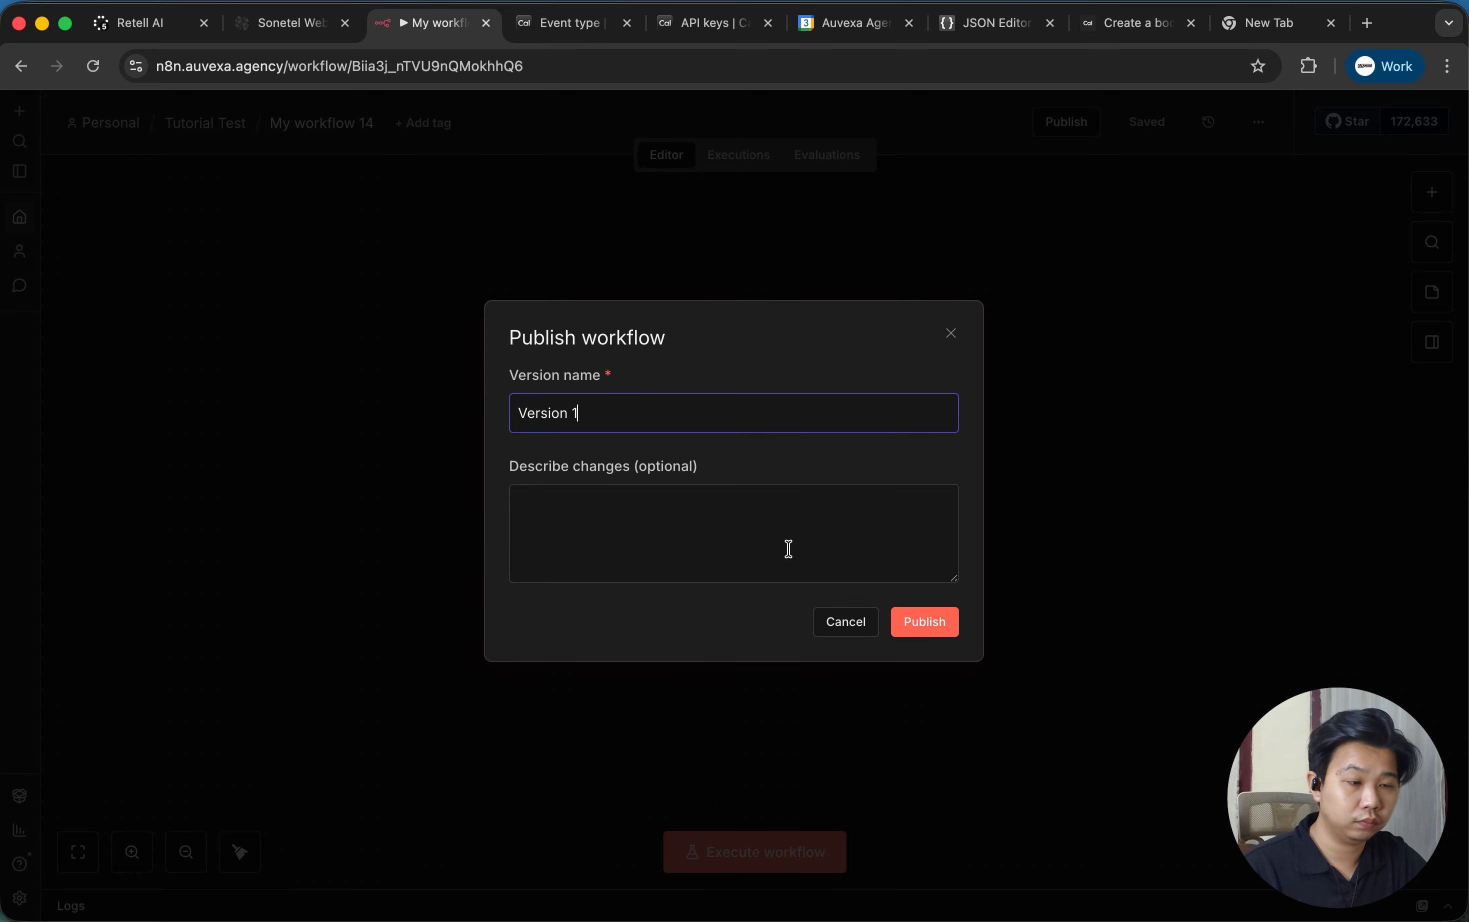
click(948, 625)
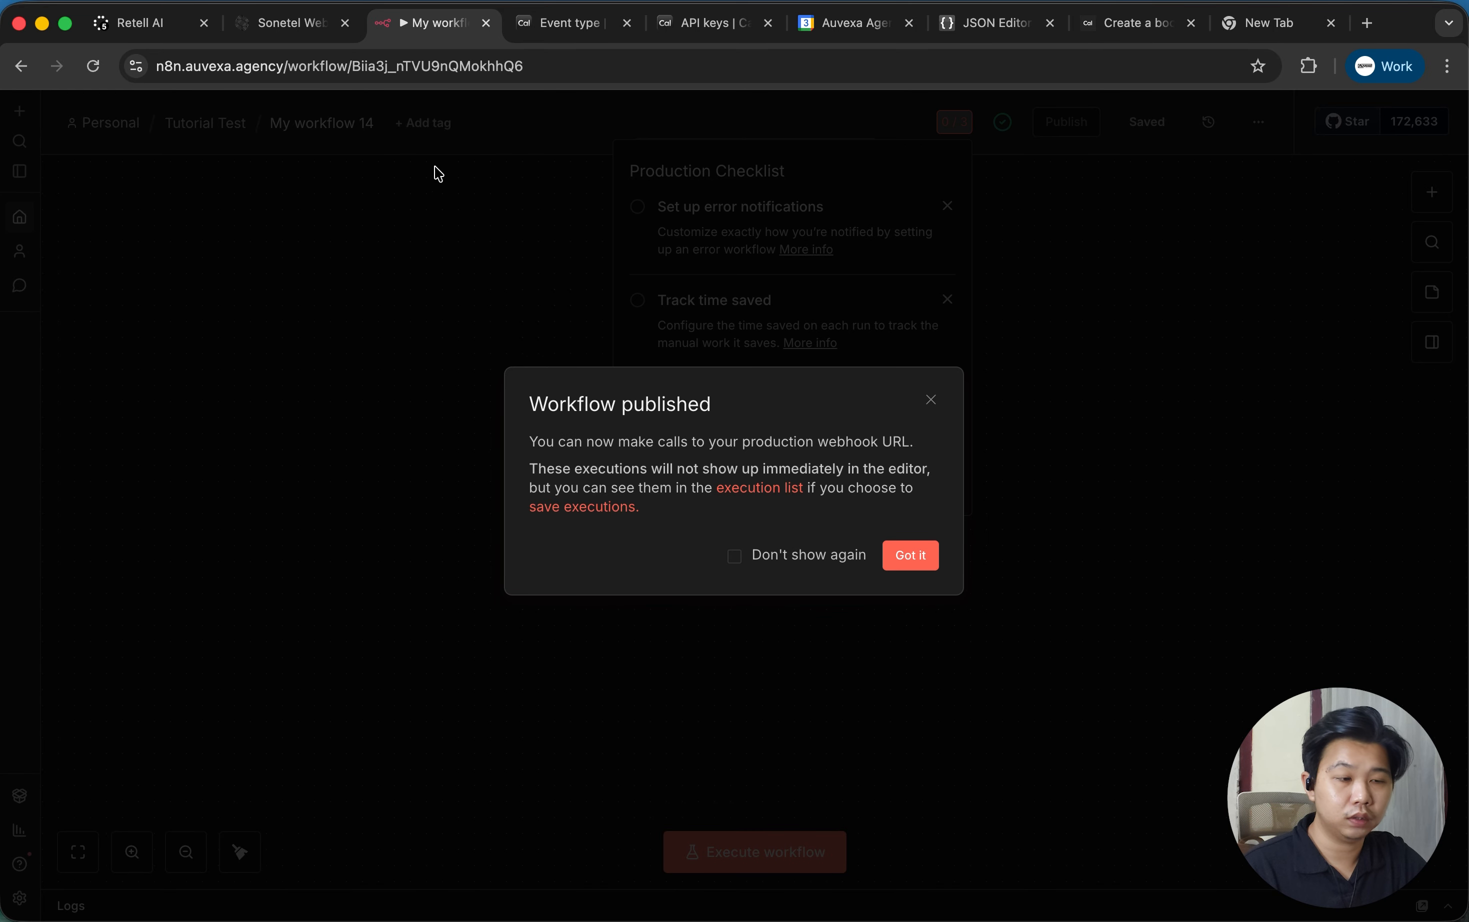
click(897, 550)
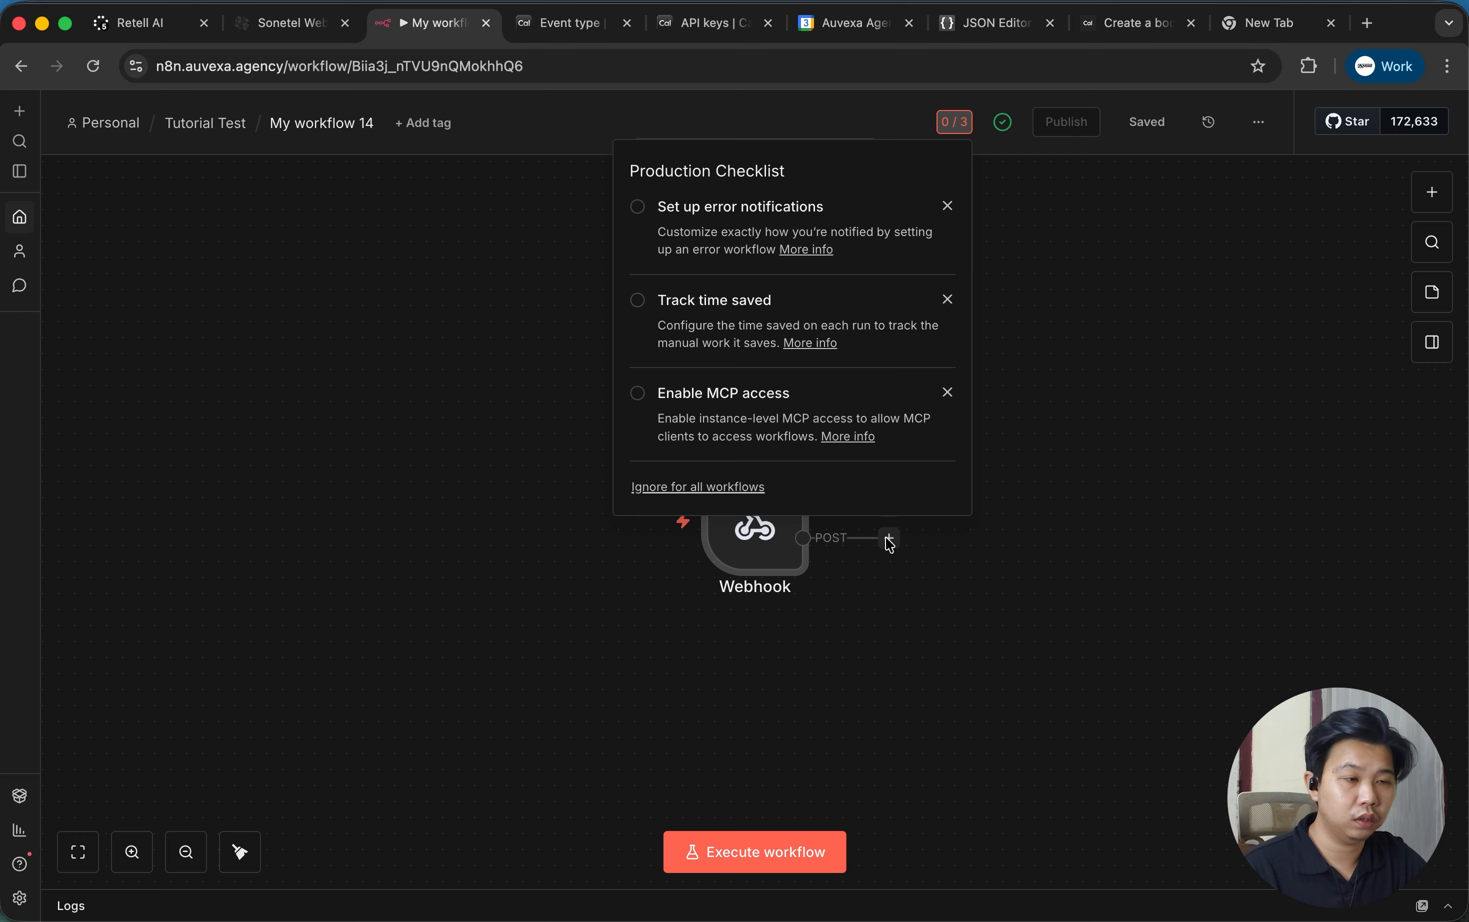
Rename the n8n workflow to "Calendar Webho0ok Test".
click(340, 124)
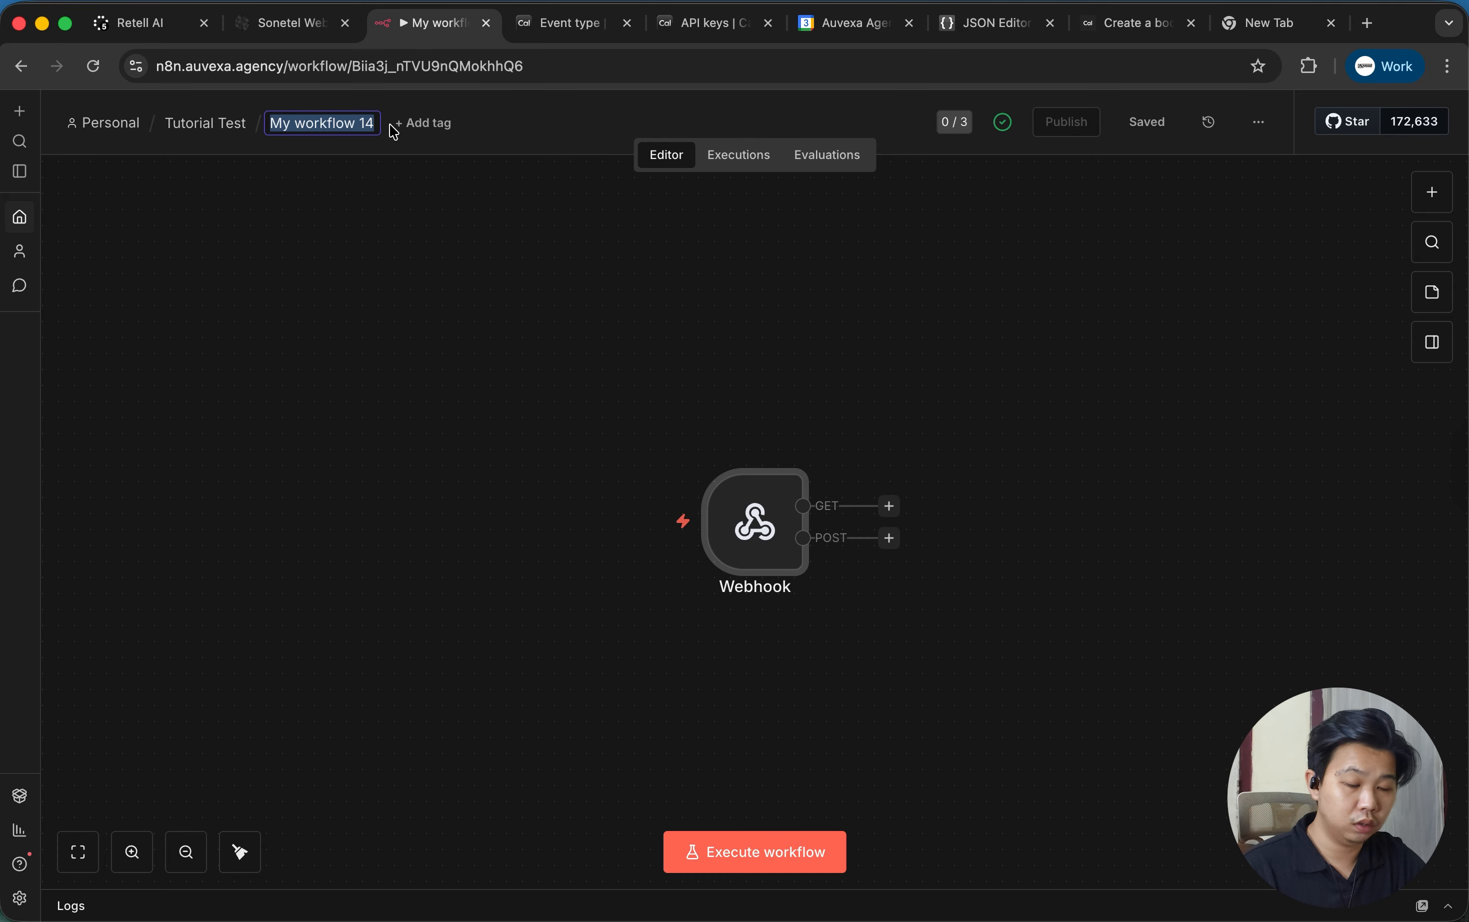
text(Calendar)
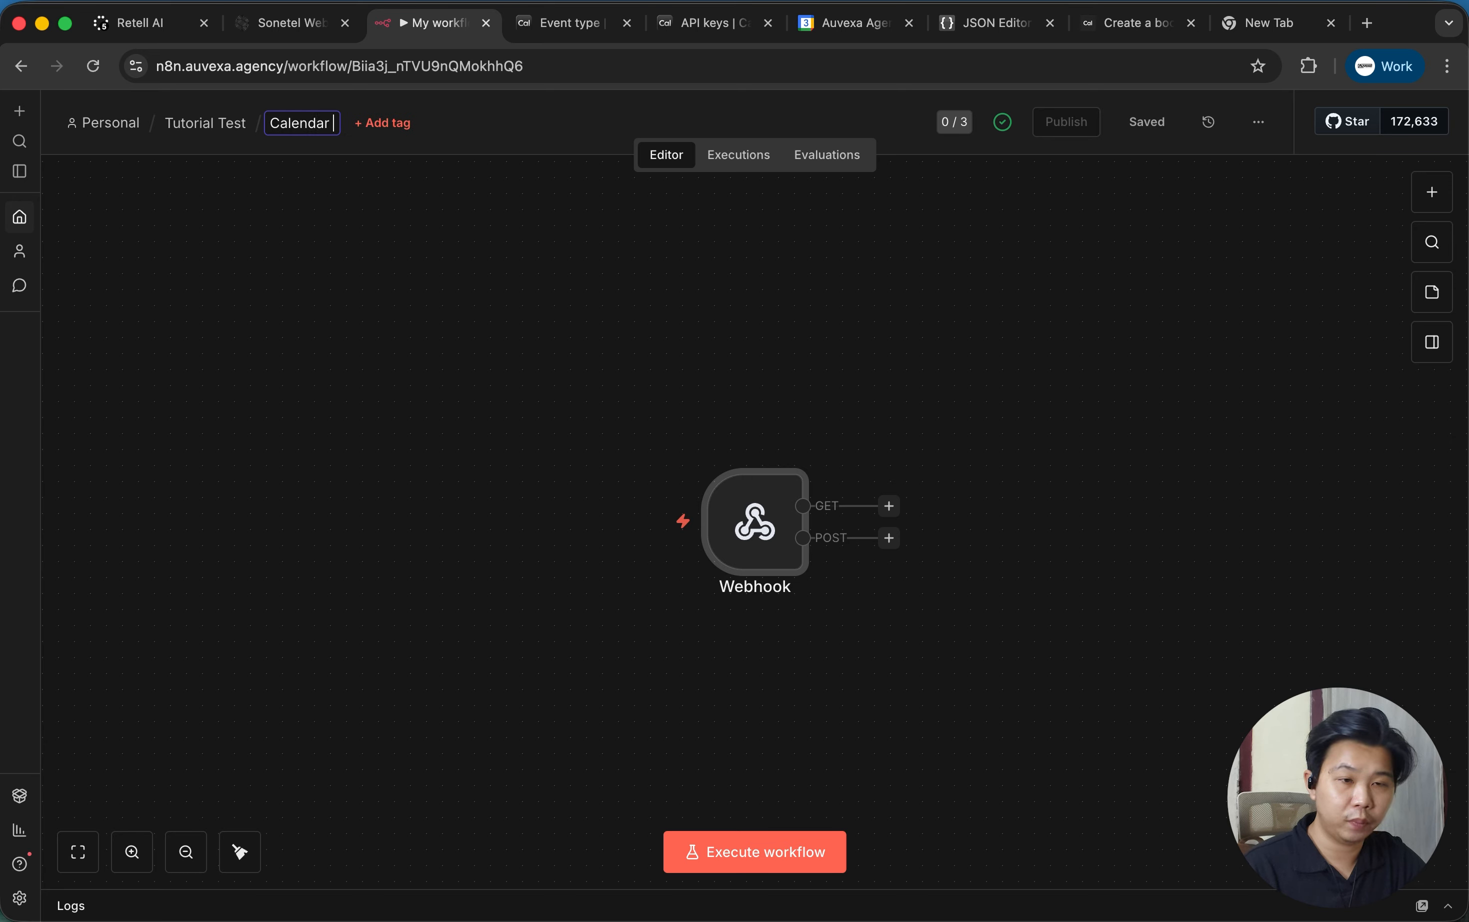
text( WEbh)
key(BackSpace)
key(BackSpace)
key(BackSpace)
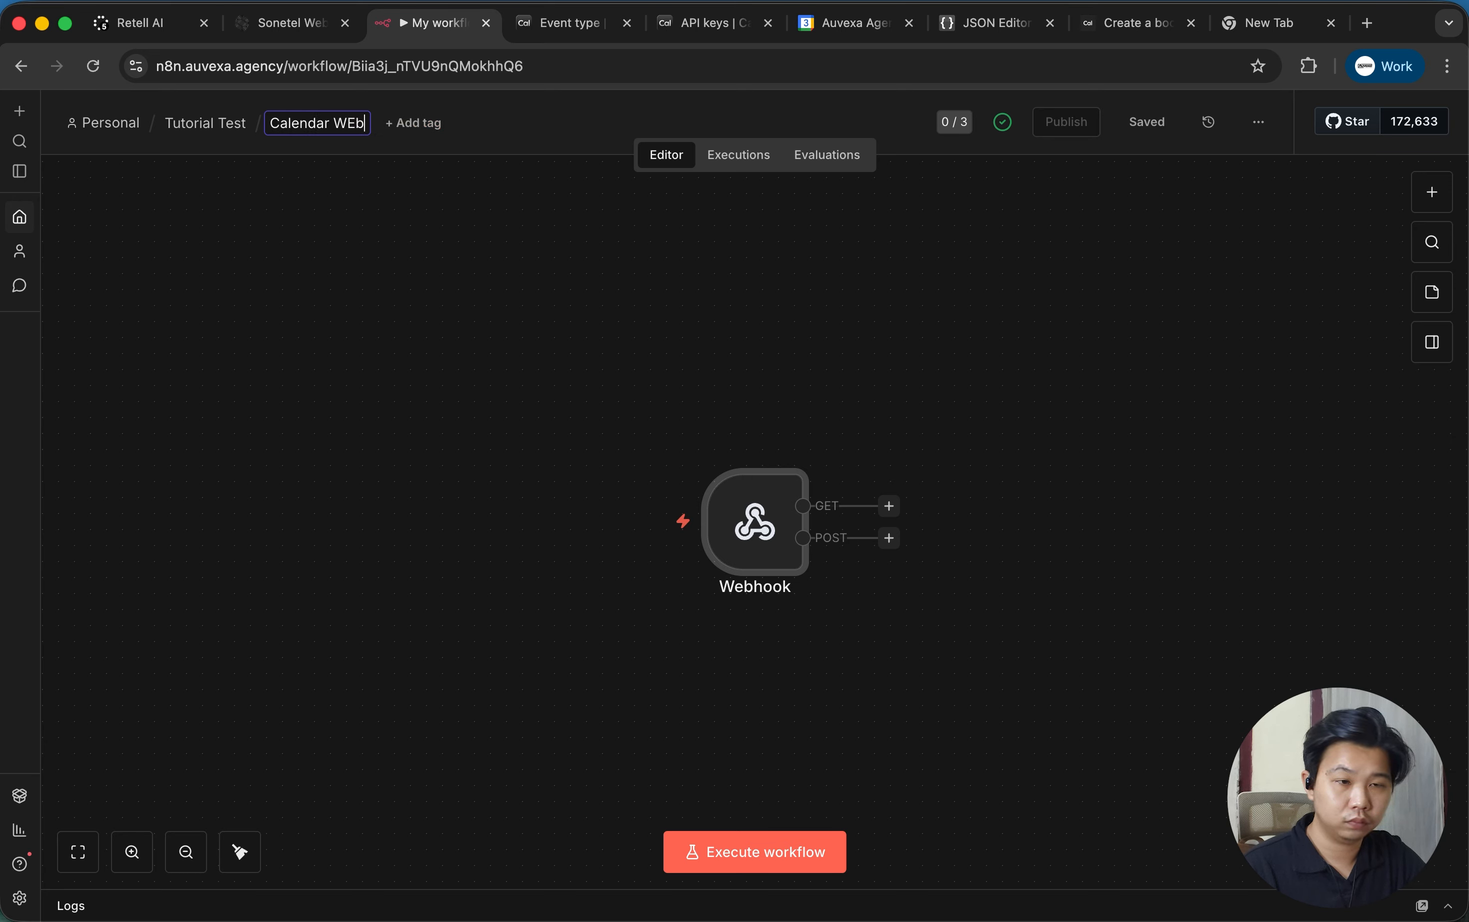
text(ebho0ok )
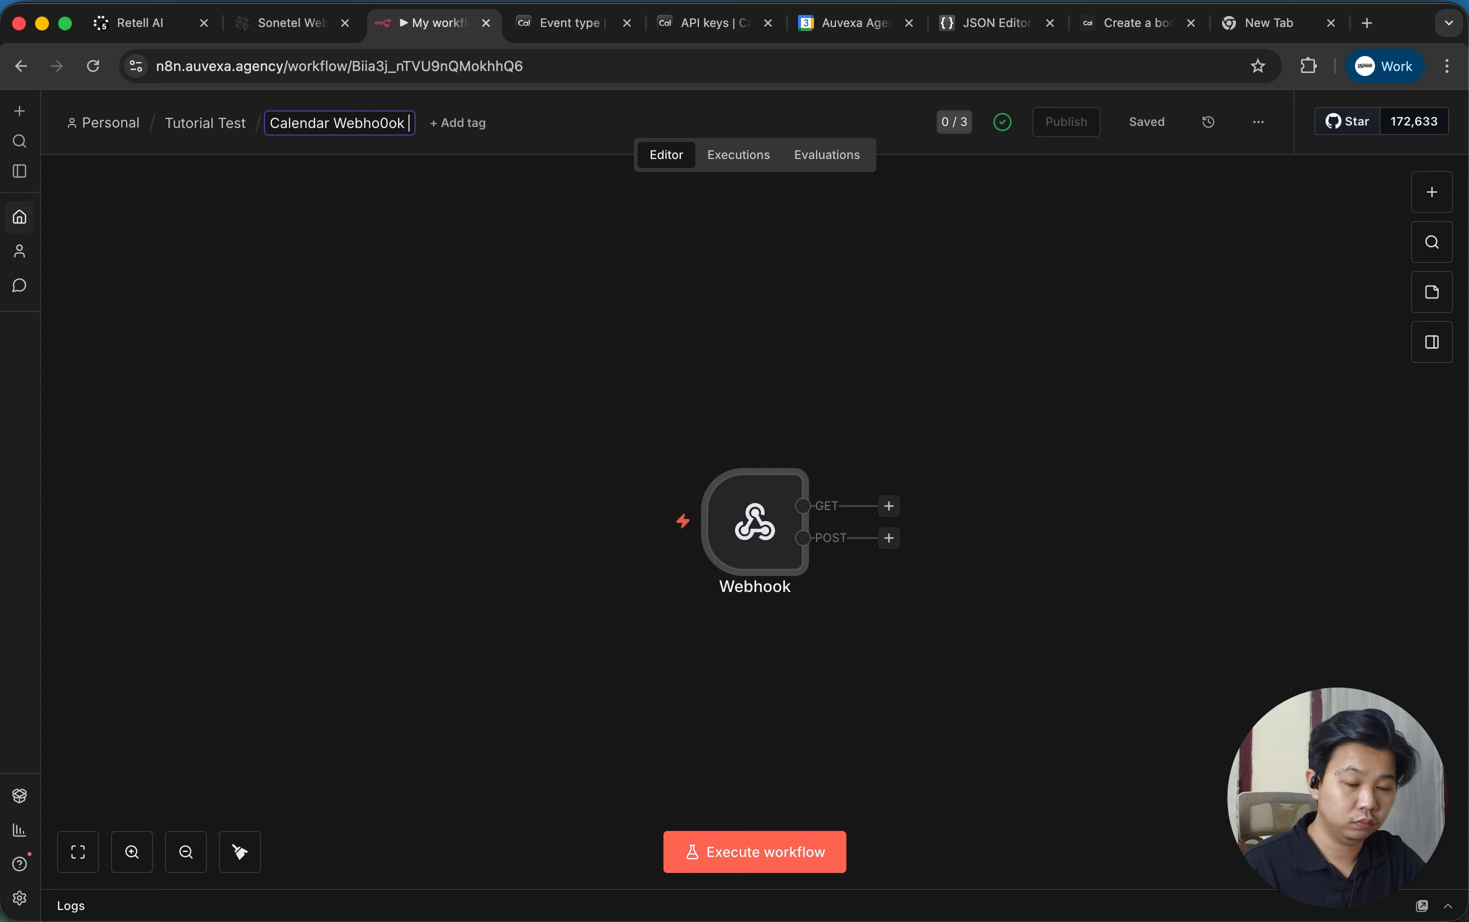
text(Test)
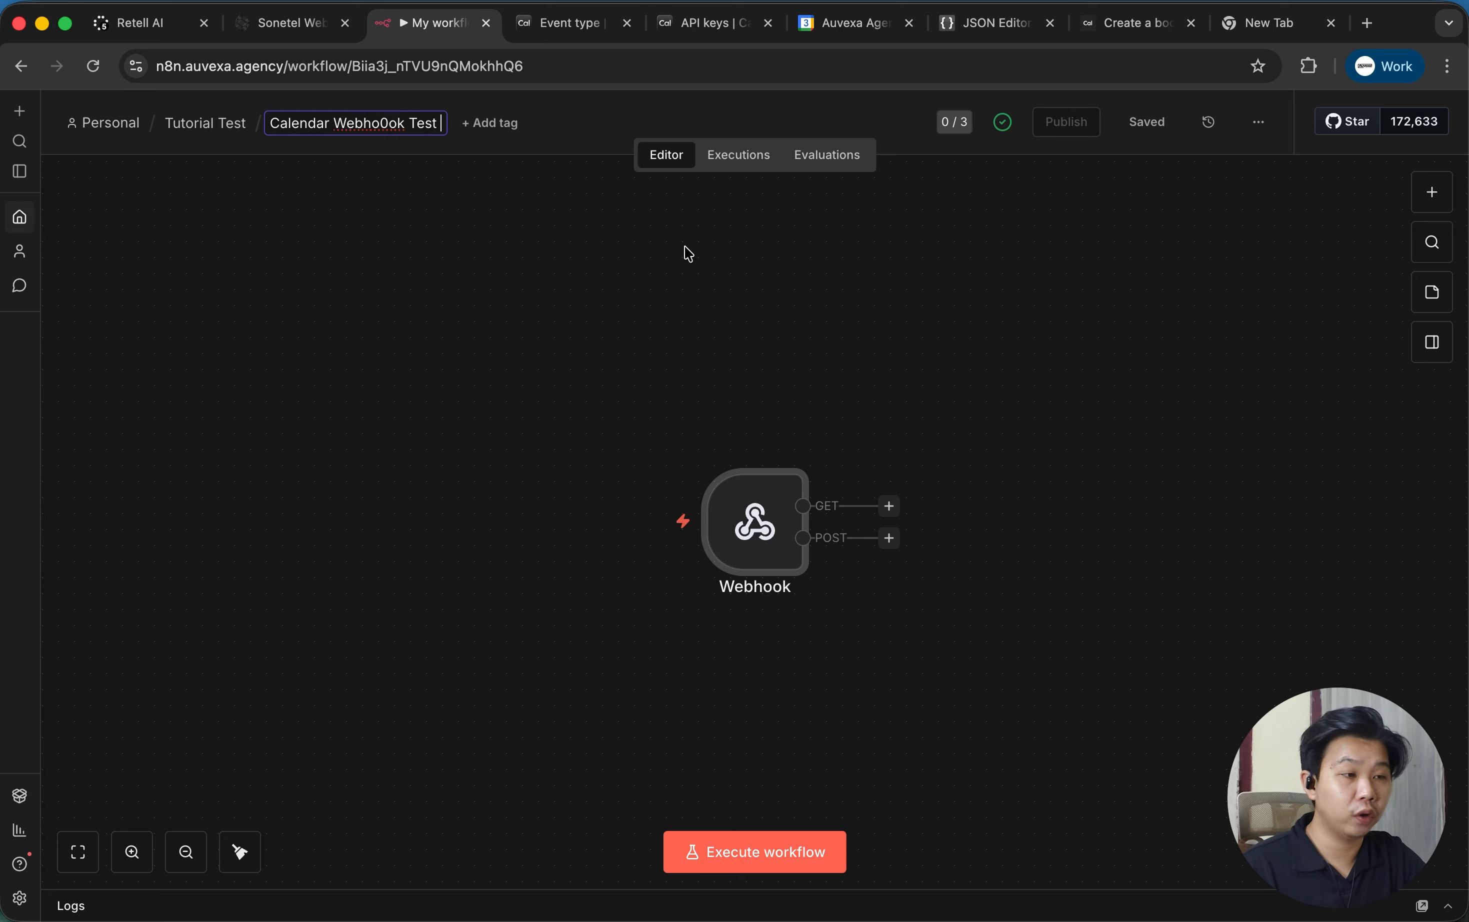
click(1039, 333)
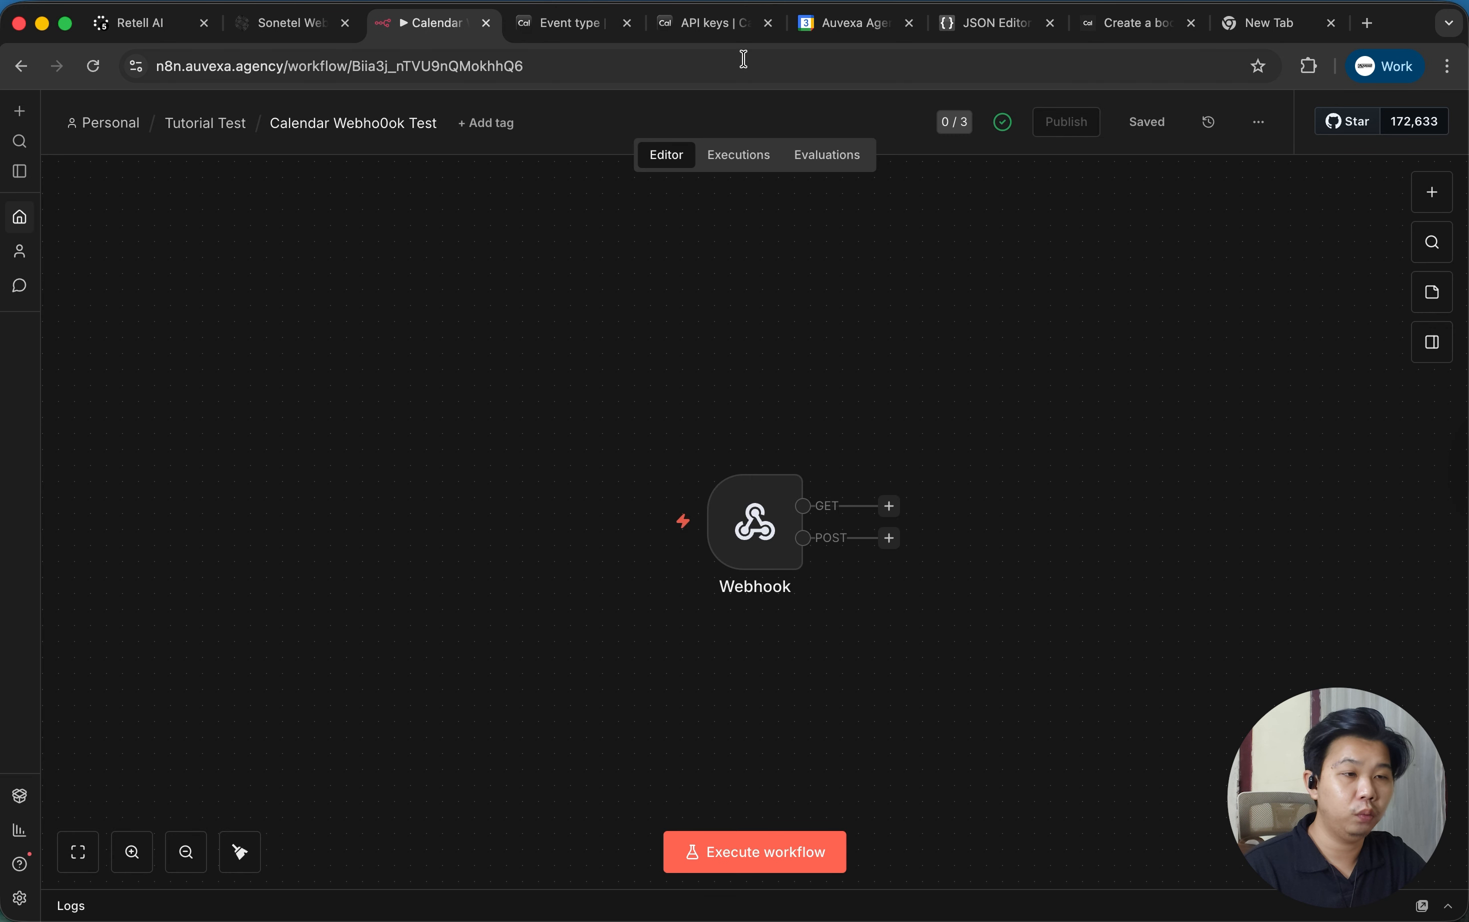
Return to the webhook form of the Schedule Test event type in Cal.com and send a ping test.
click(716, 21)
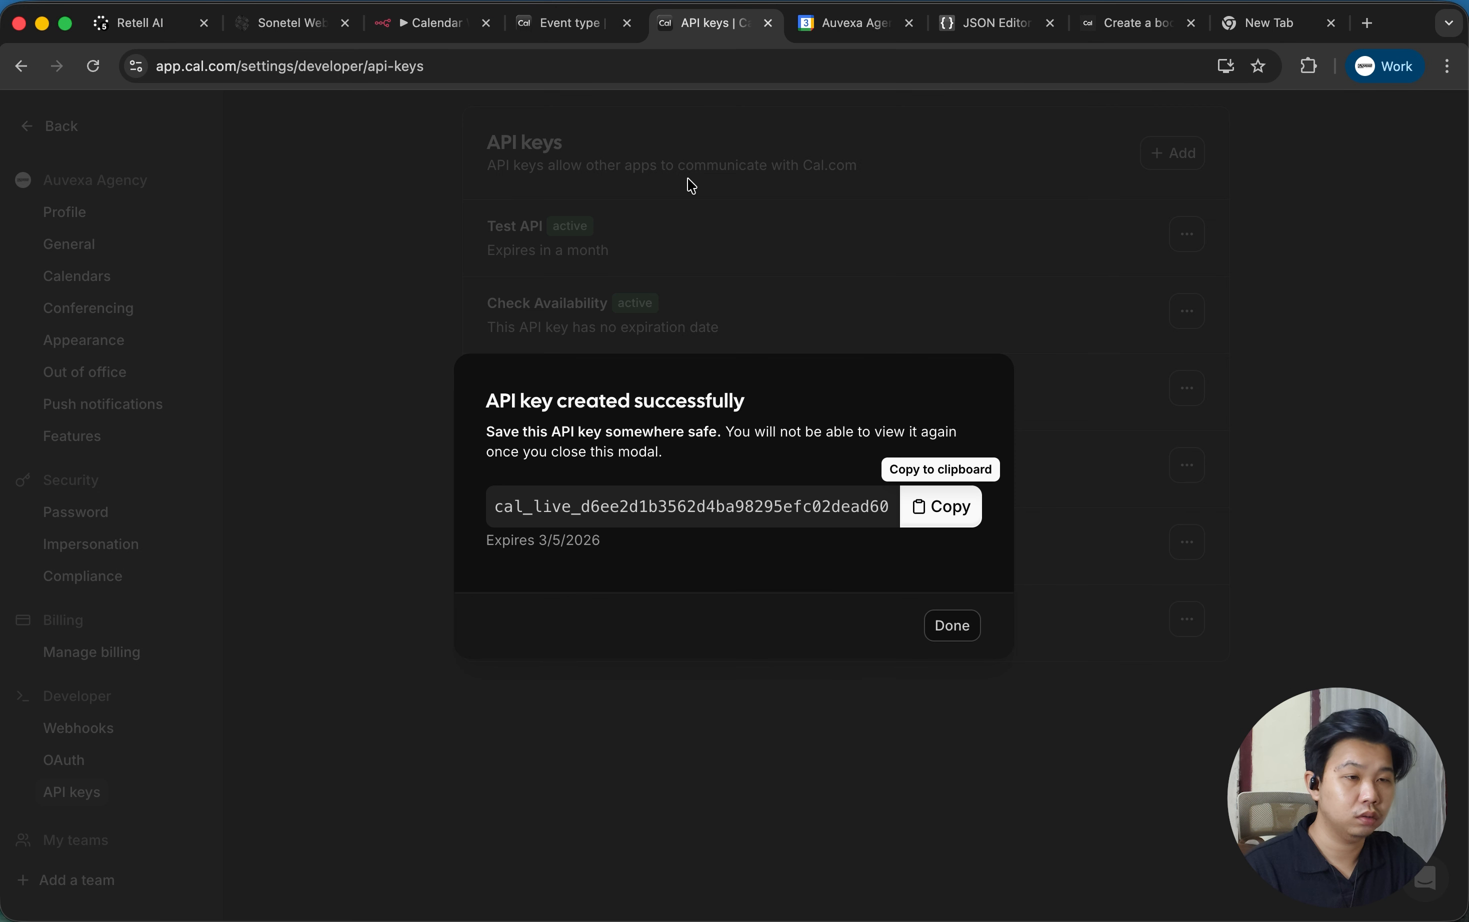
click(574, 23)
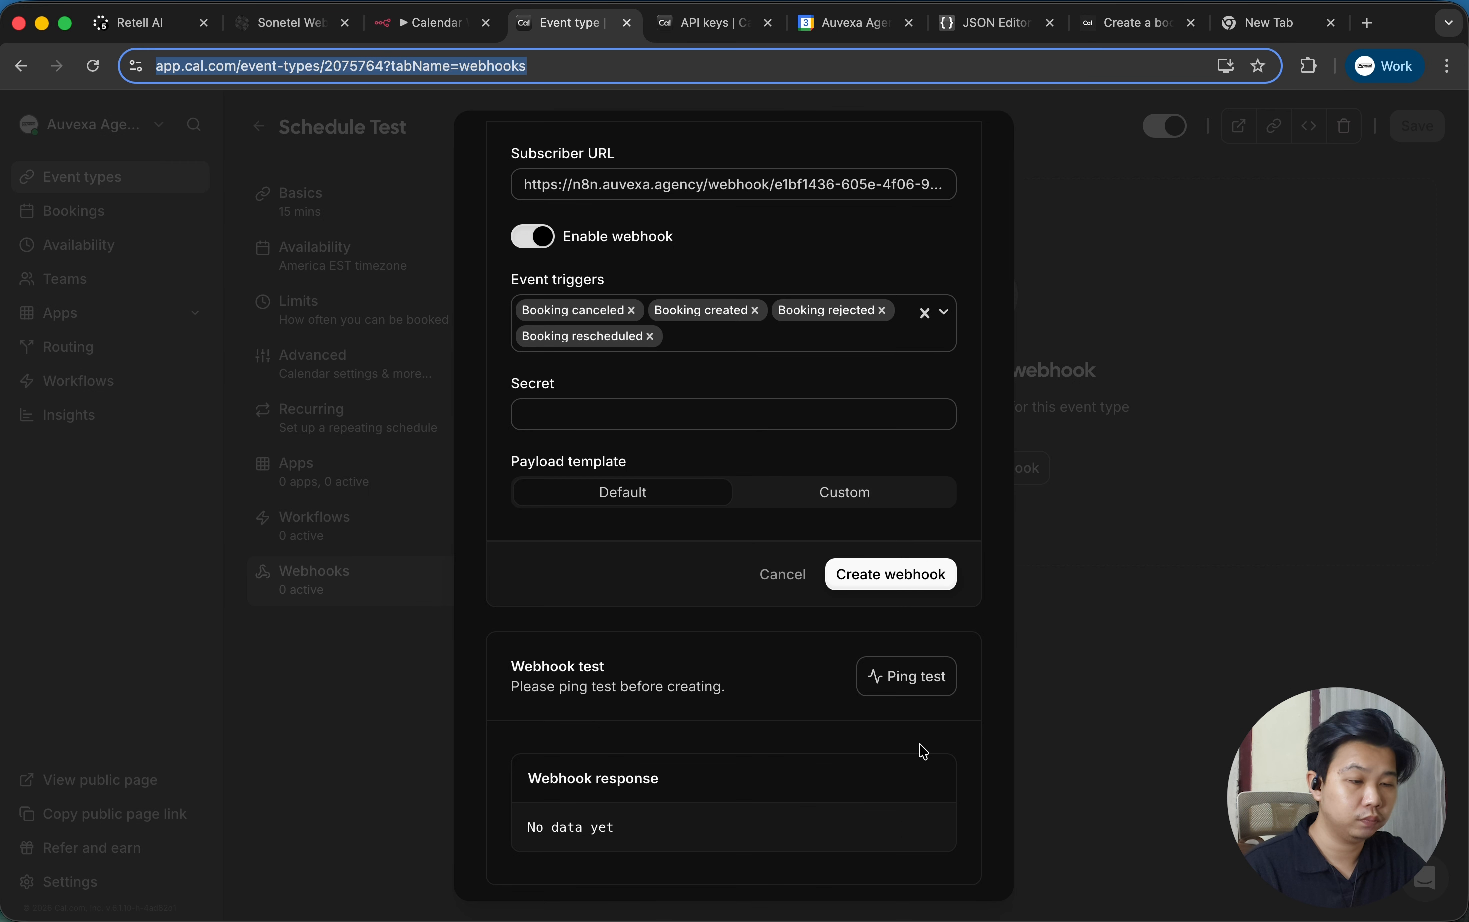
click(914, 678)
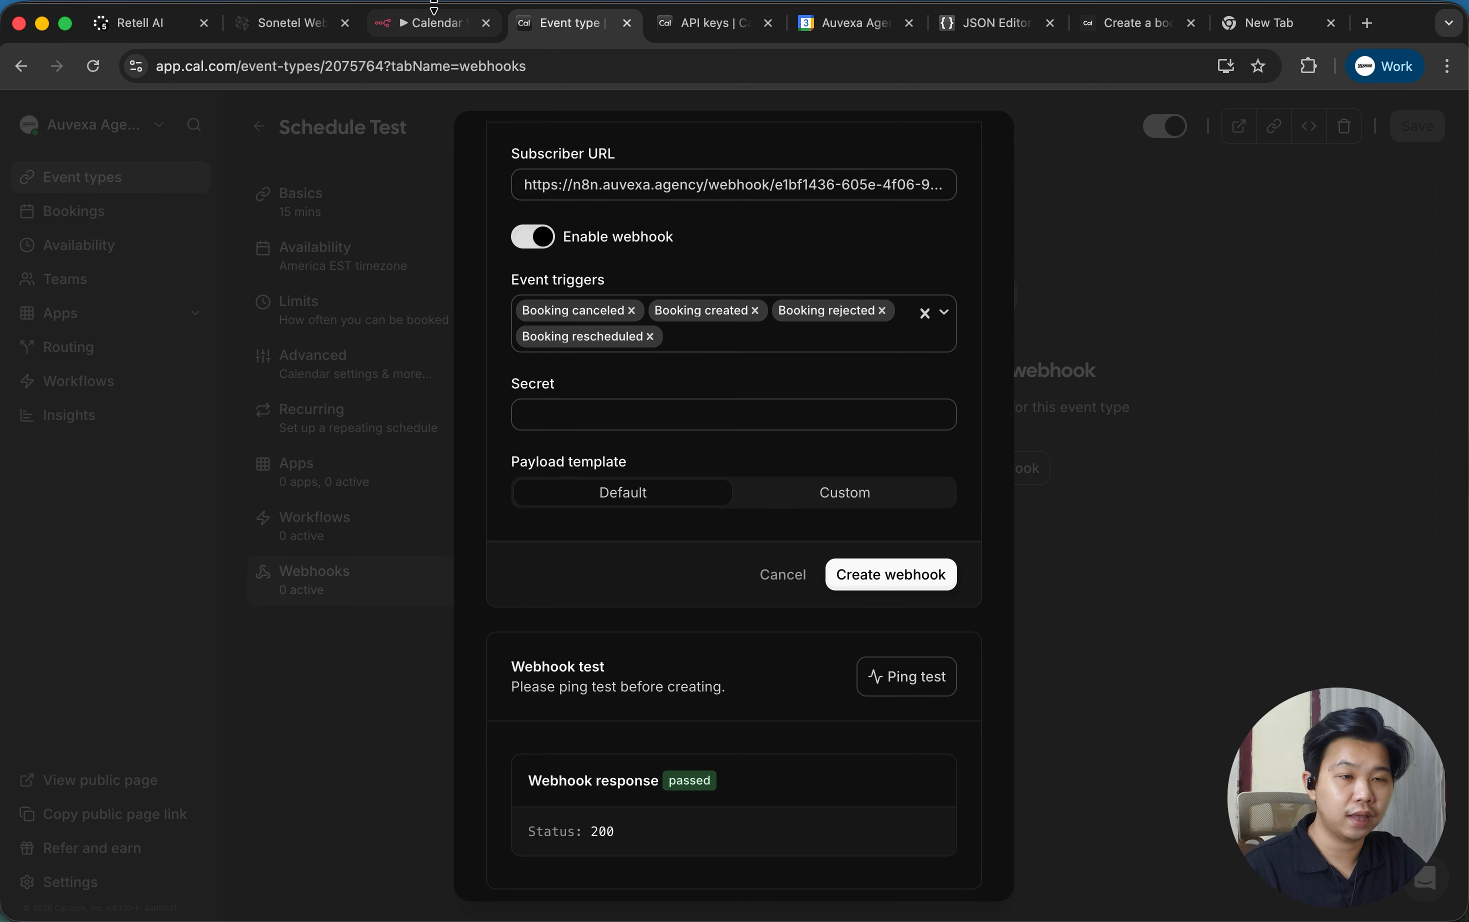
Switch to the n8n workflow's executions and examine the Webhook node's output for the most recent run.
click(434, 23)
click(739, 155)
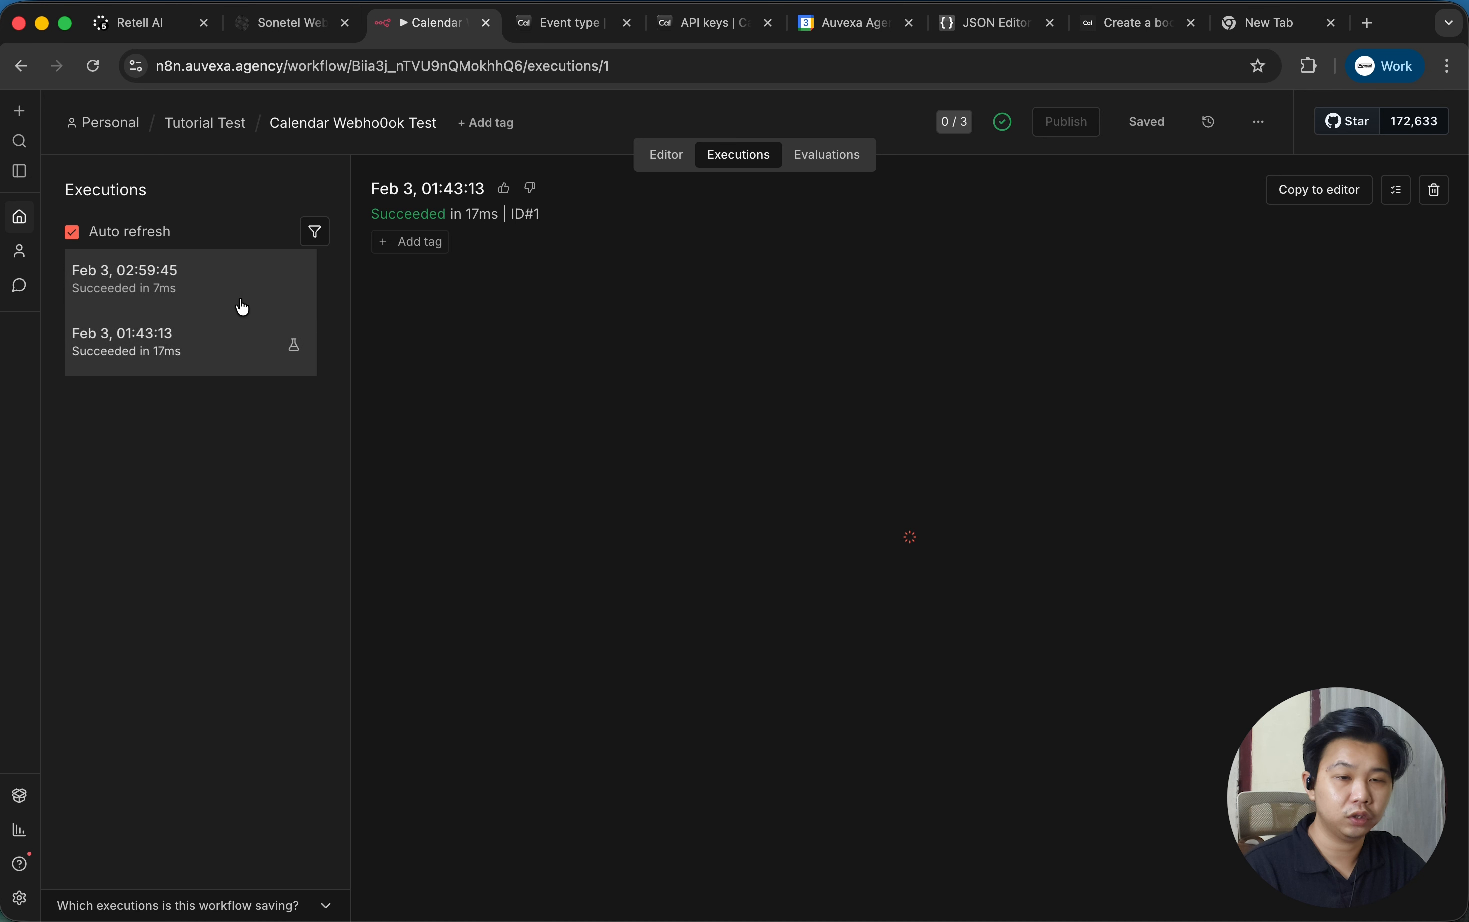
click(220, 283)
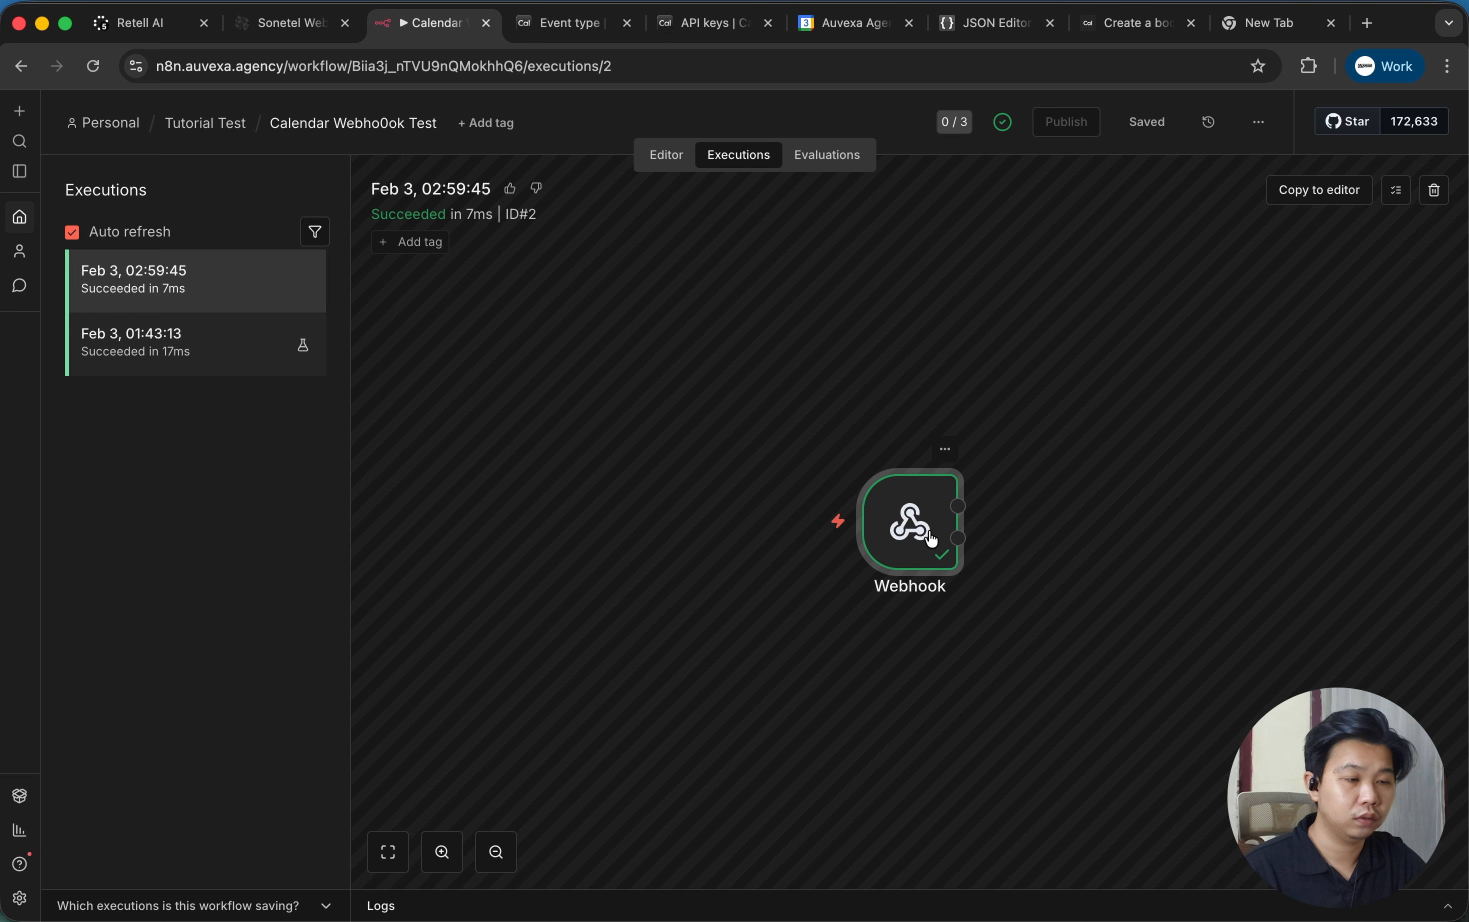
double_click(932, 540)
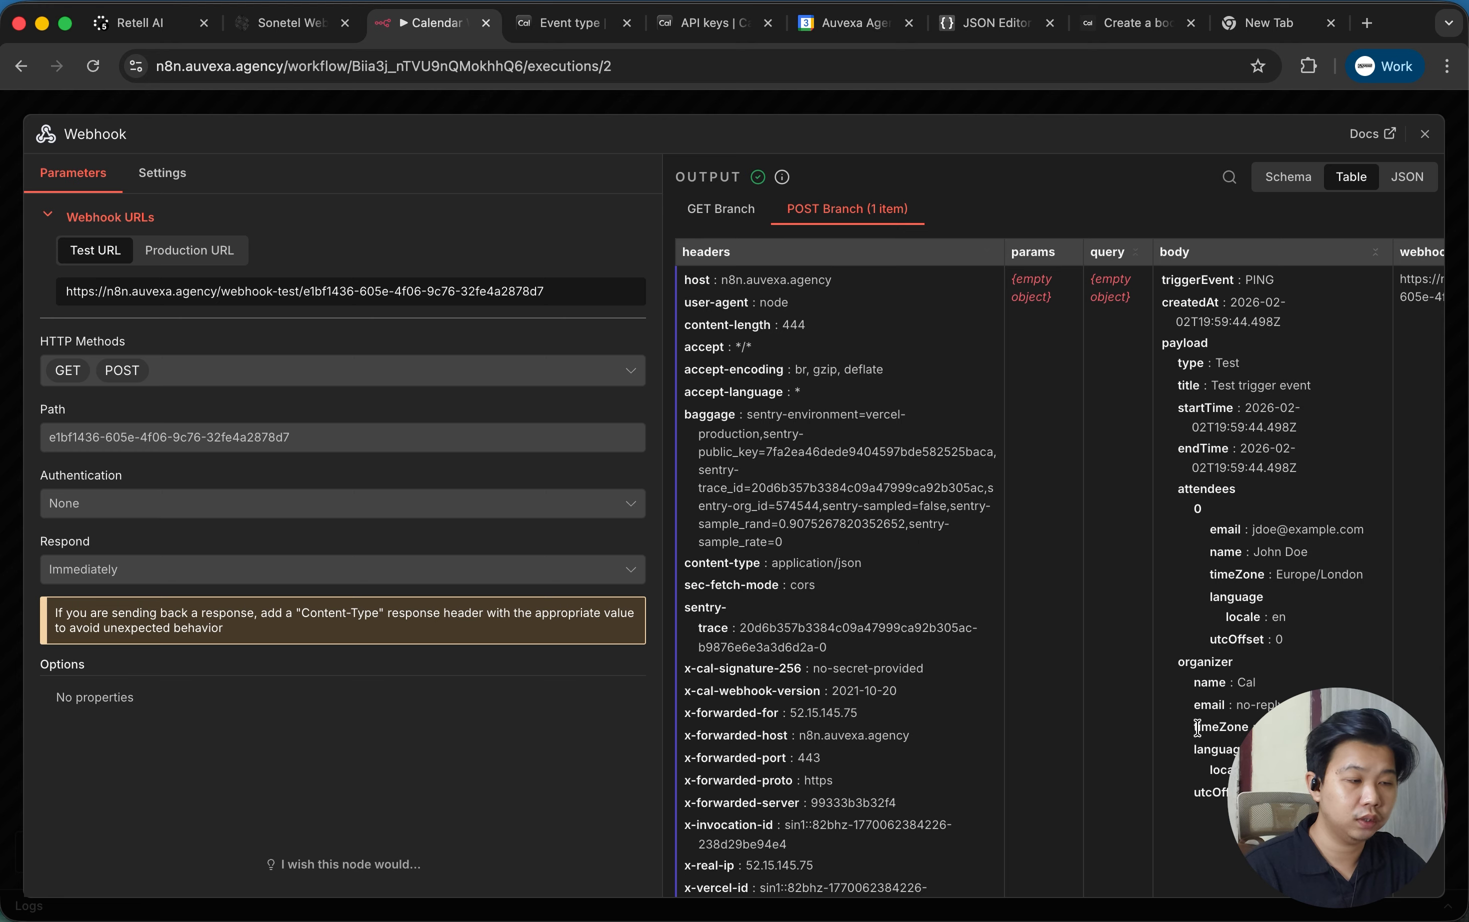
scroll(1196, 728, down, 3)
scroll(1201, 731, up, 3)
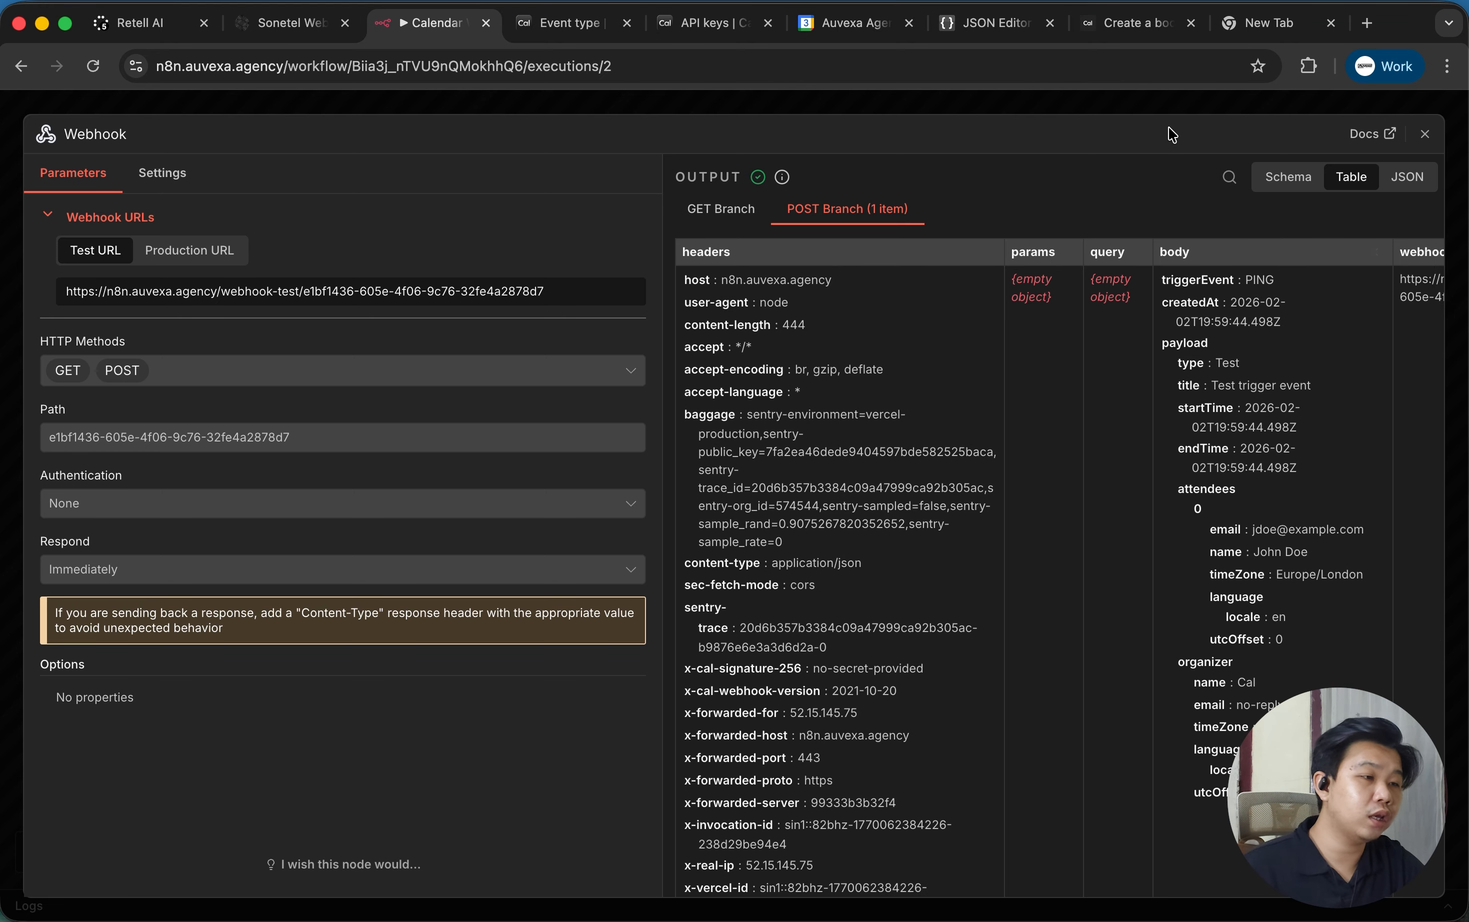
click(1182, 108)
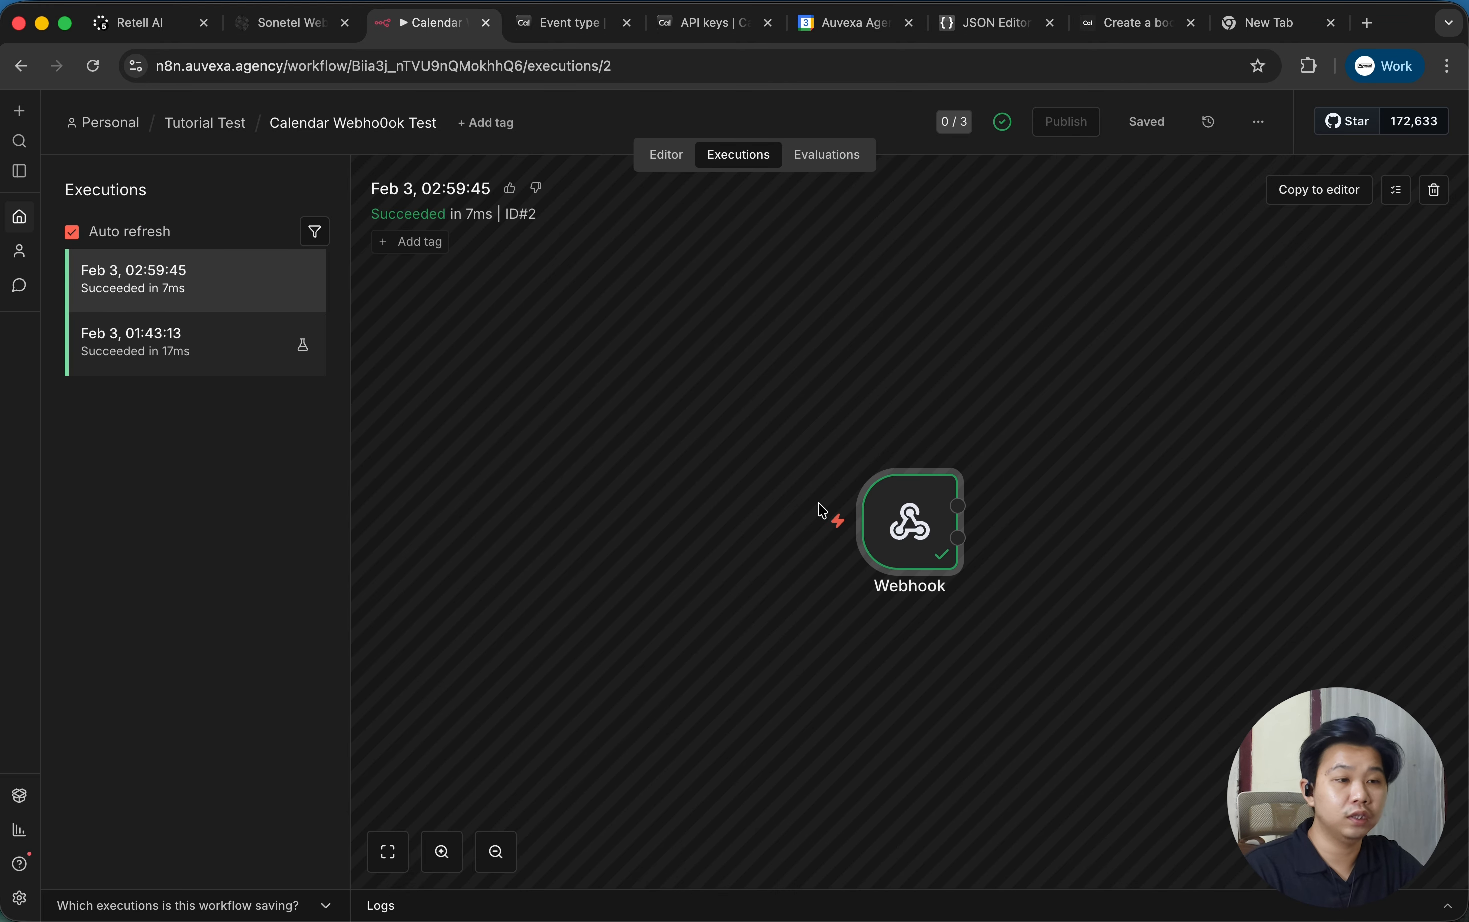
click(668, 155)
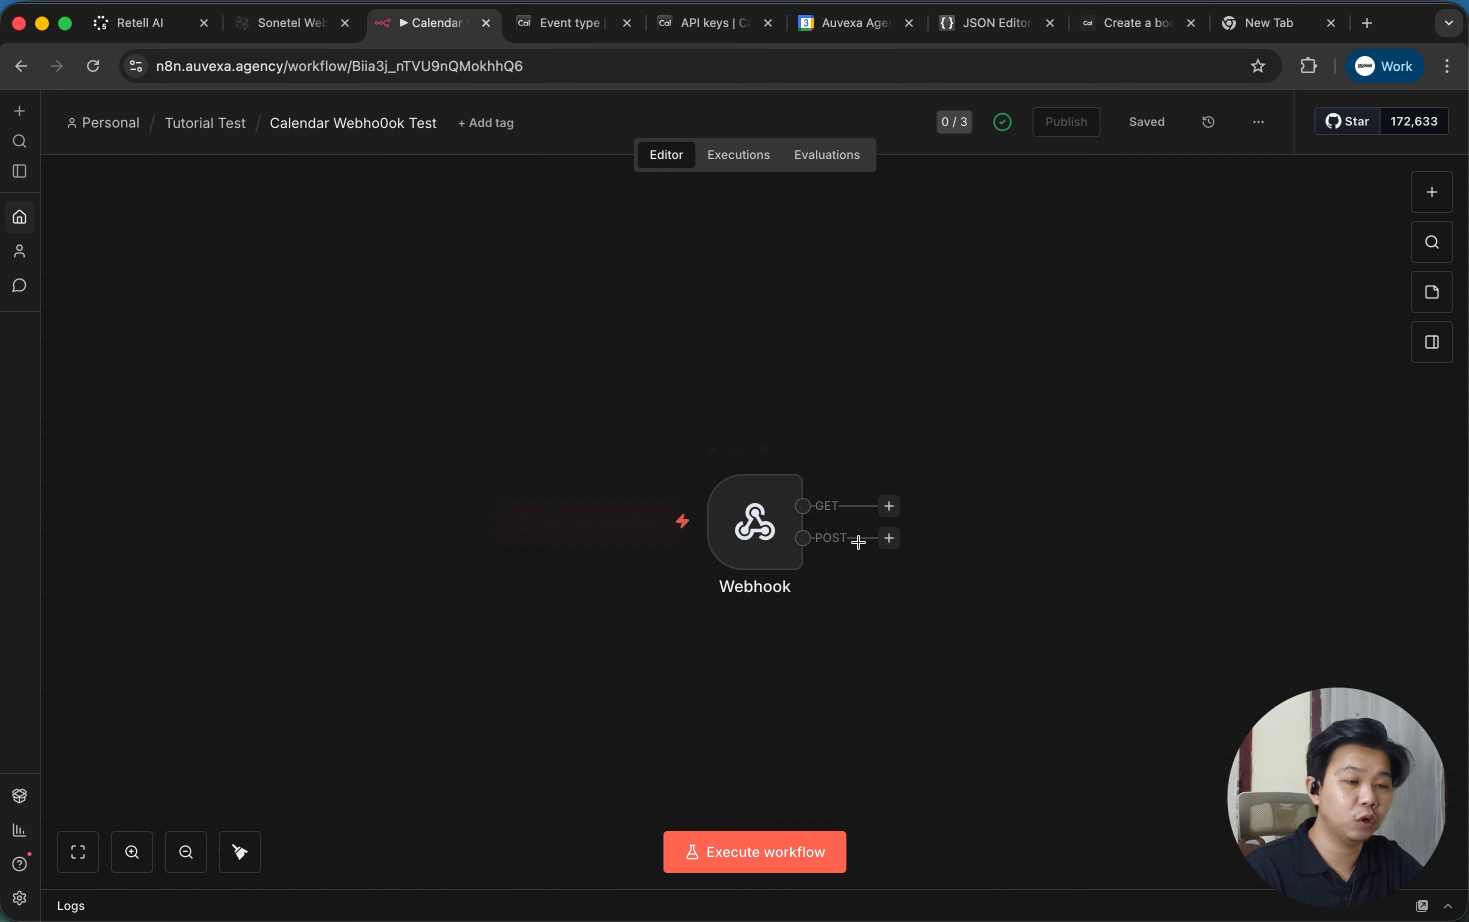
click(746, 156)
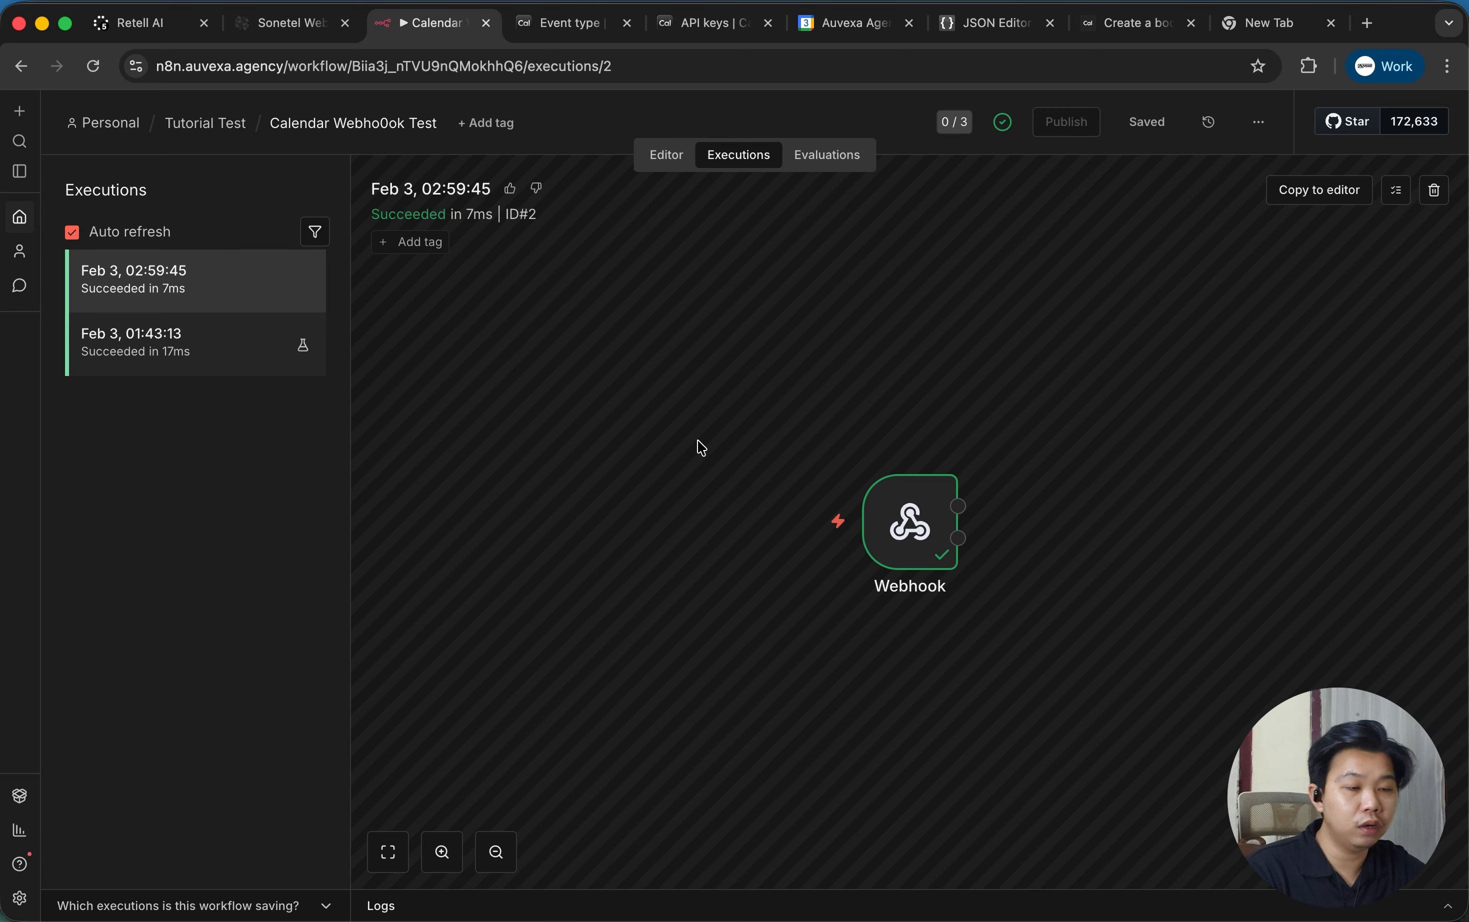
Examine the ping test payload in the execution's Webhook node, comparing the JSON and schema views with the headers collapsed.
double_click(911, 521)
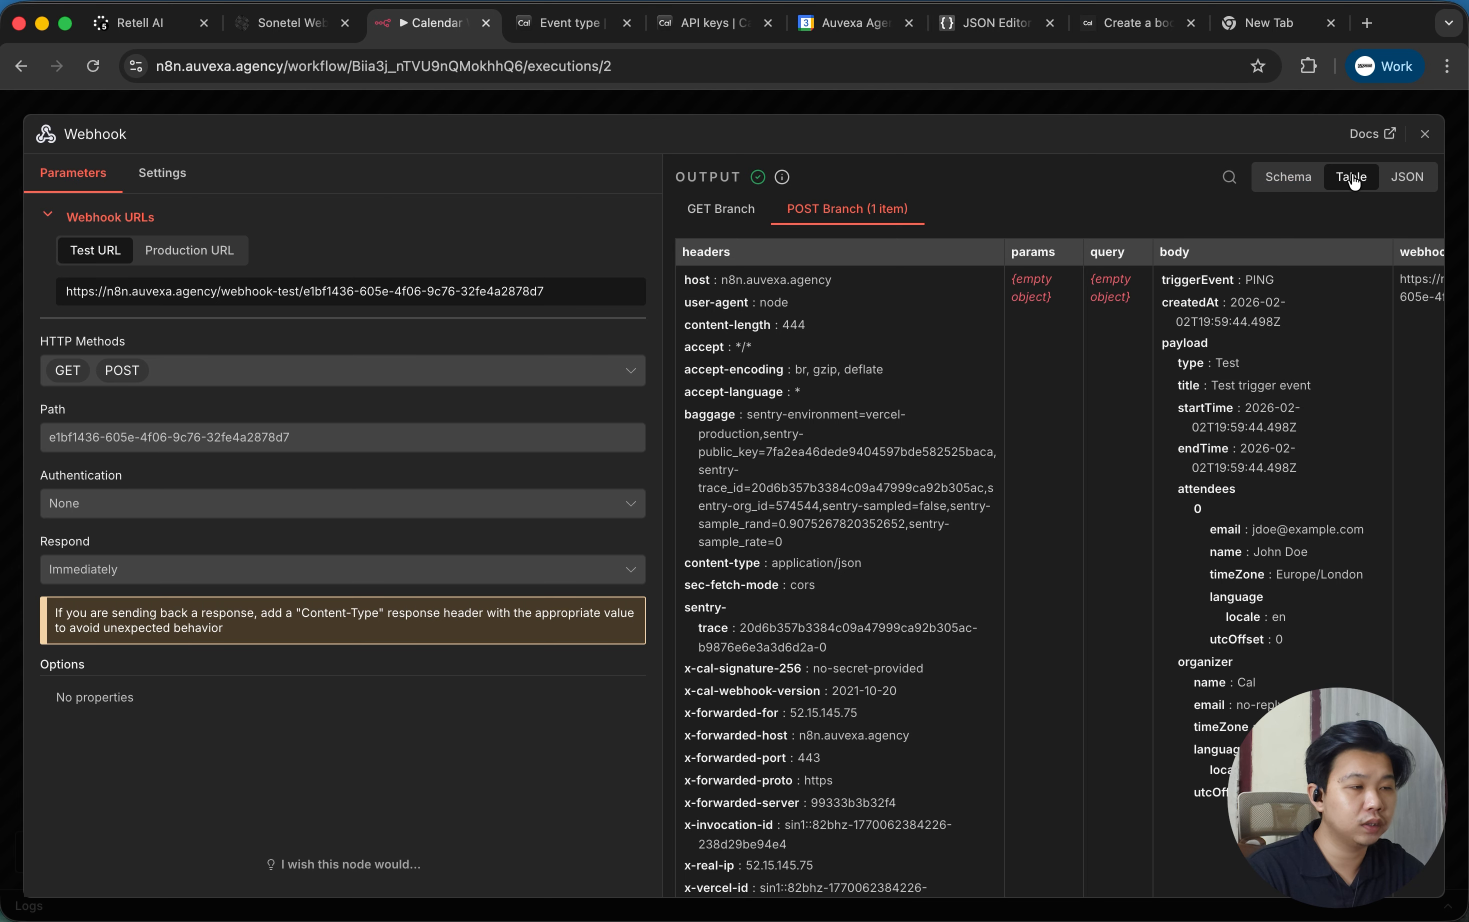
click(1407, 178)
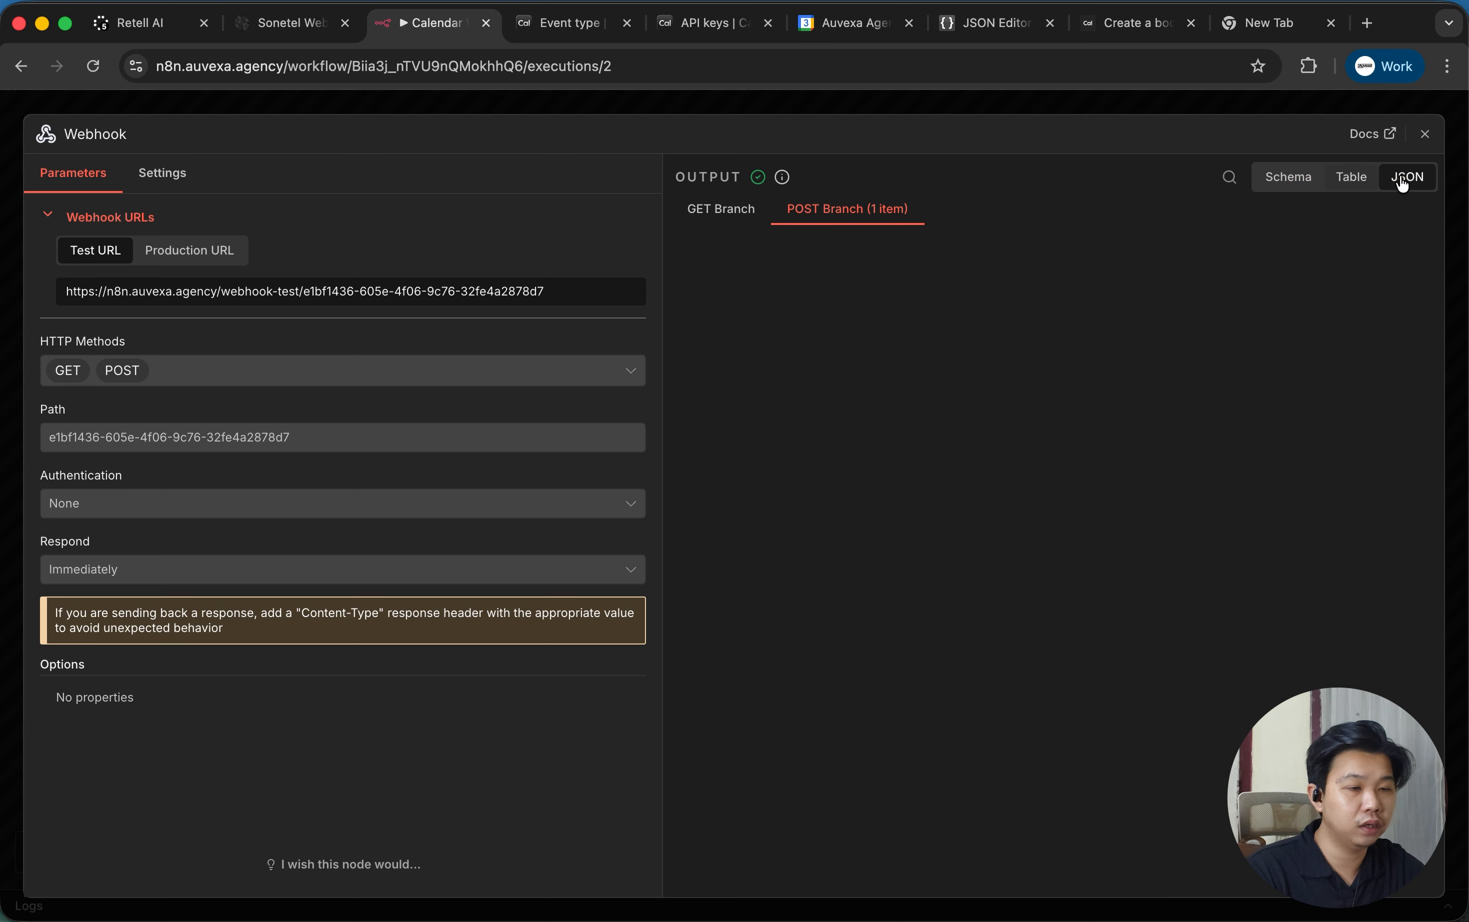
click(1303, 173)
click(682, 250)
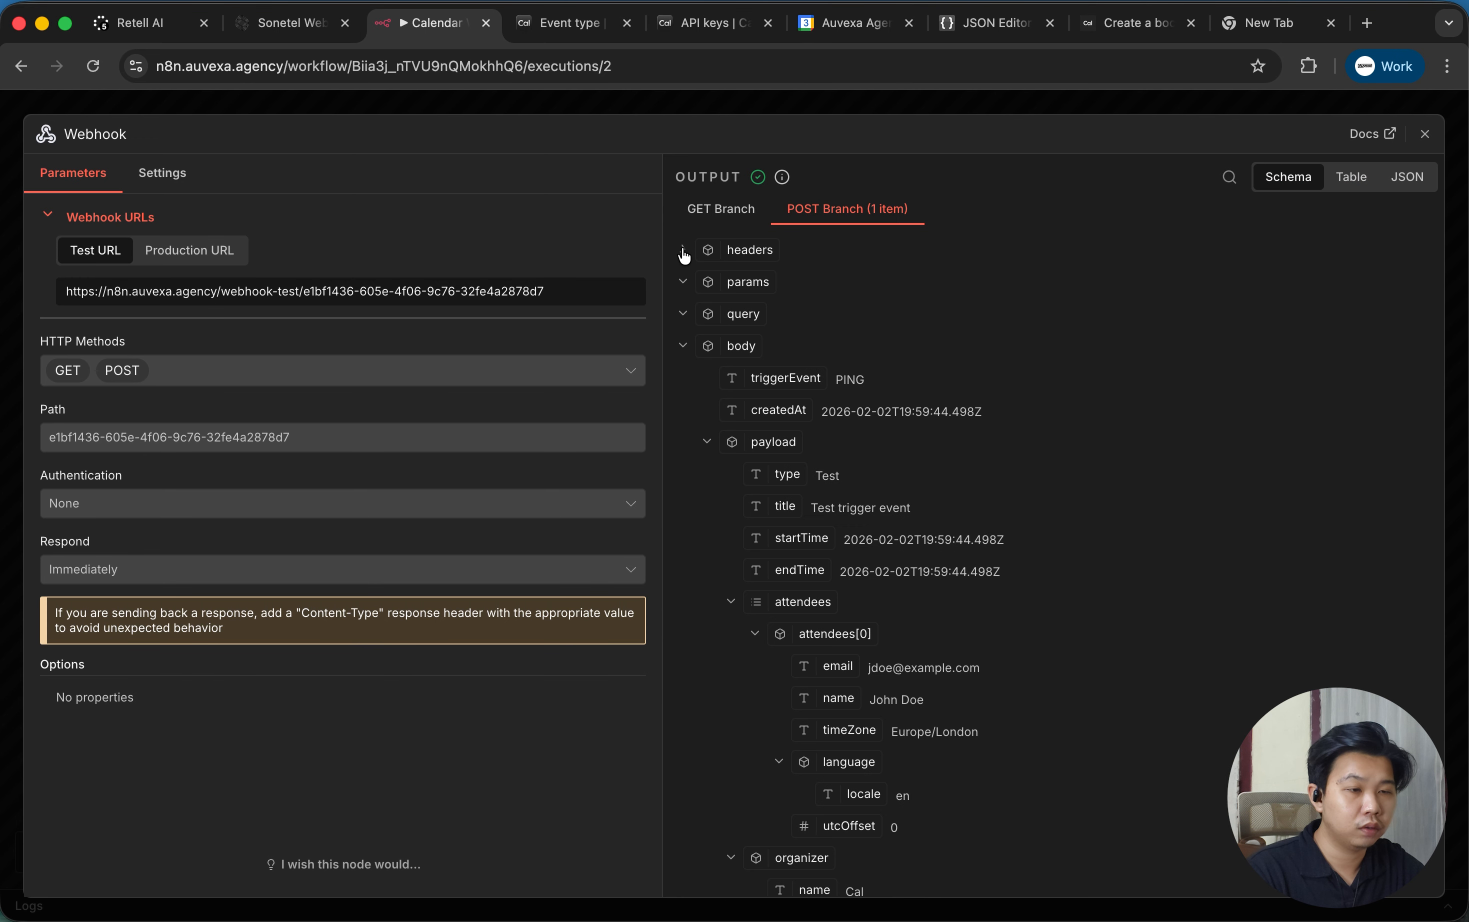
scroll(769, 506, down, 3)
scroll(769, 510, up, 2)
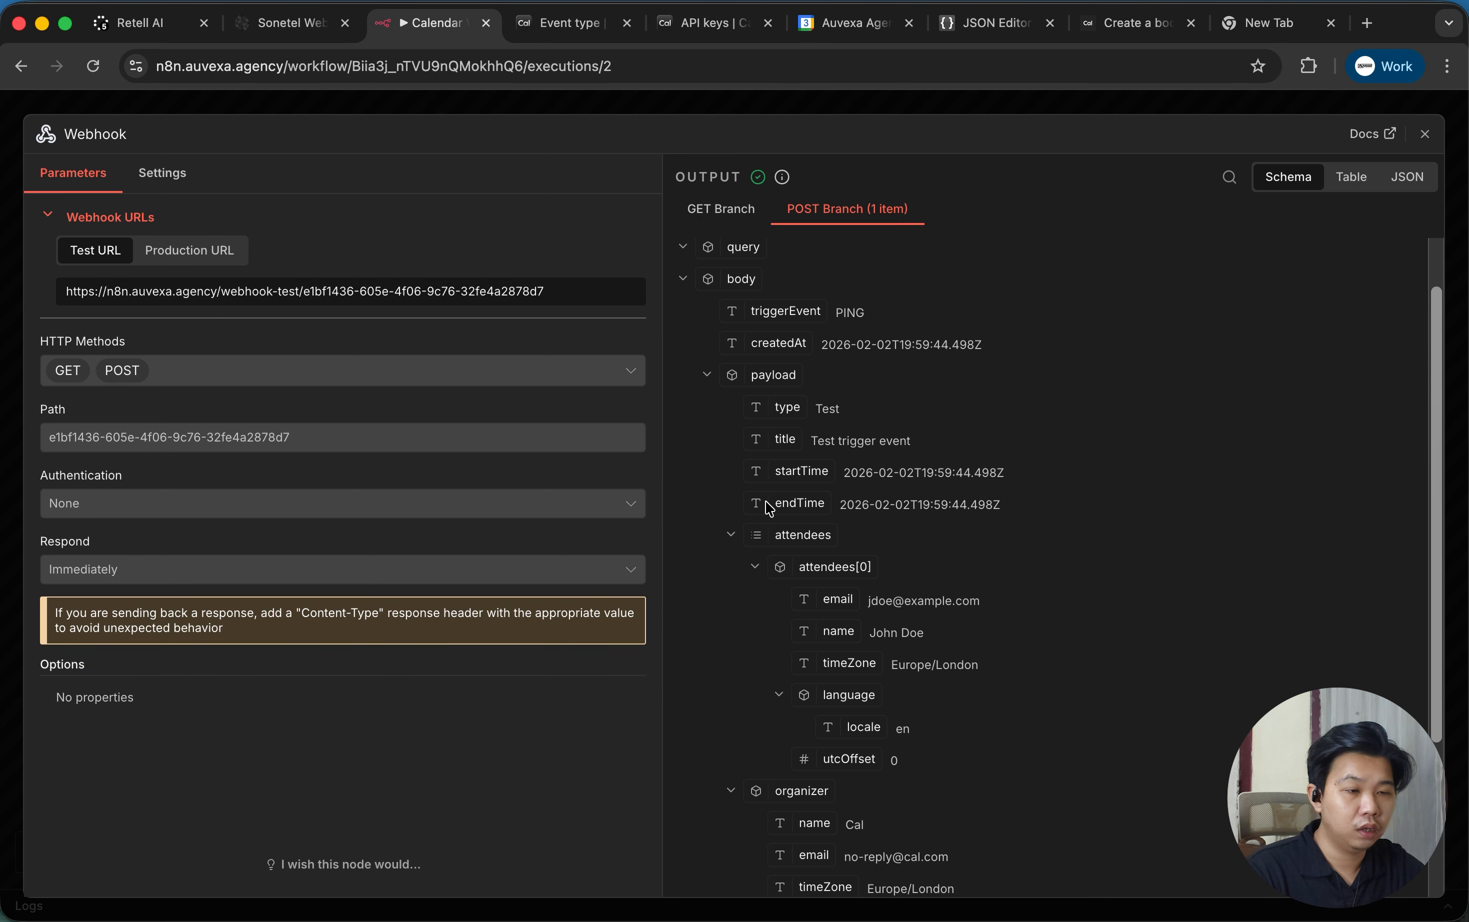
scroll(826, 525, down, 2)
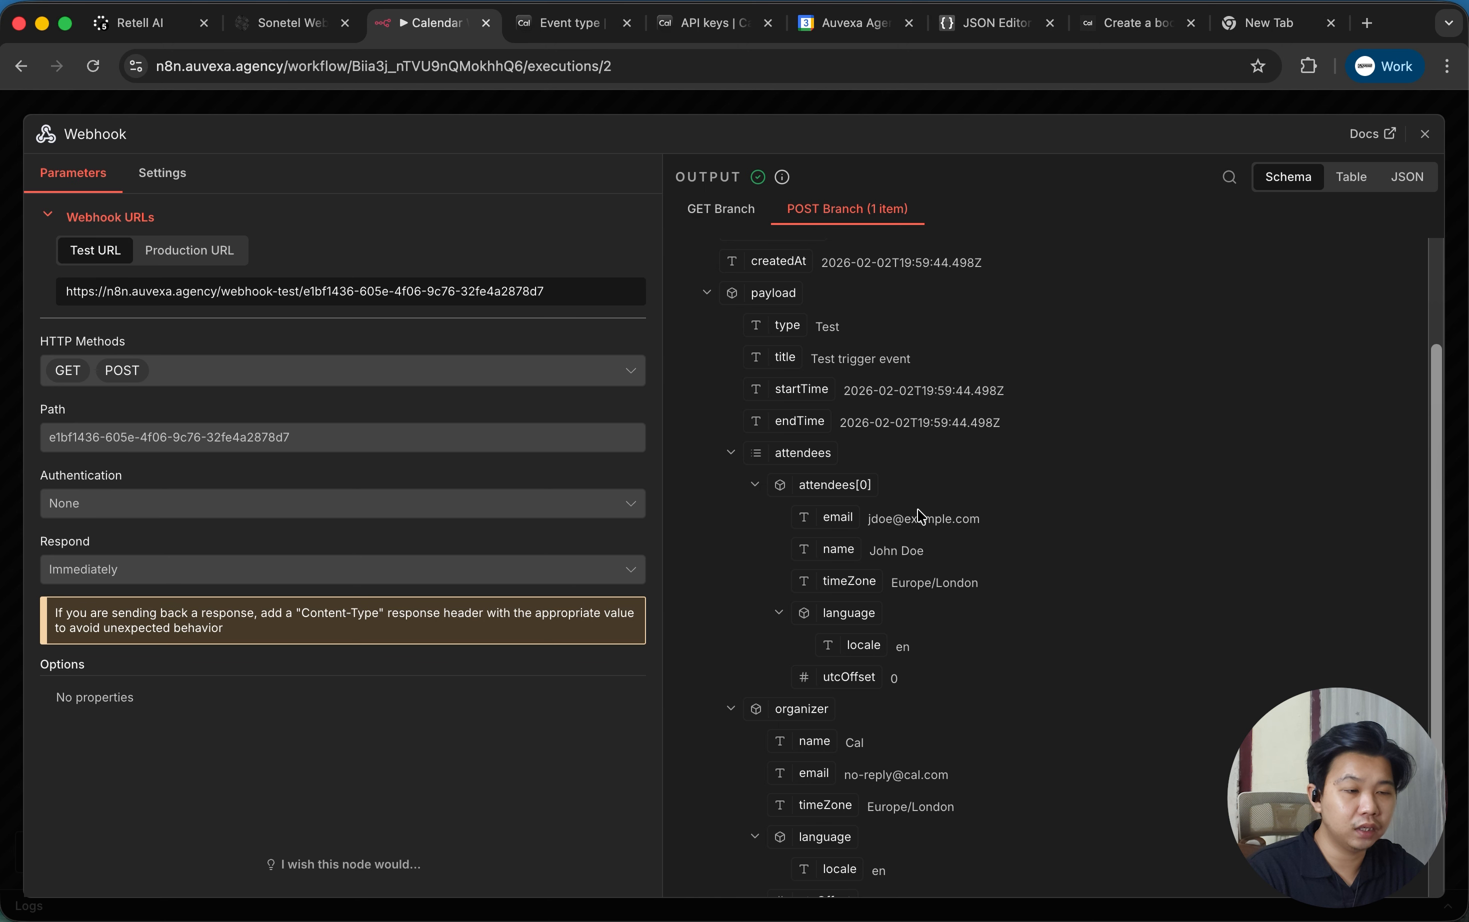
scroll(917, 612, down, 3)
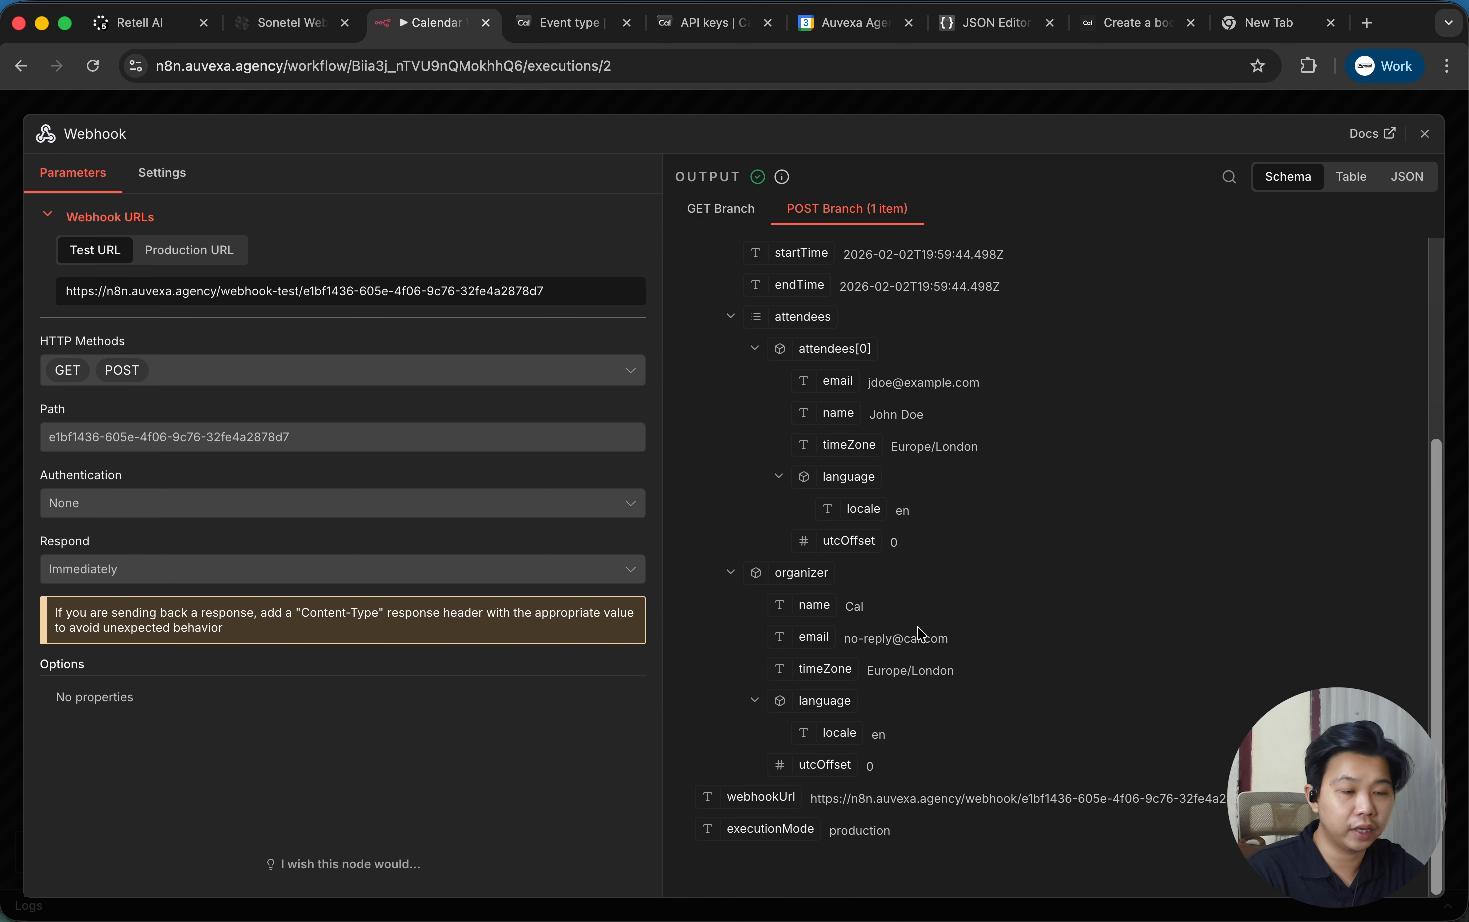
click(1101, 108)
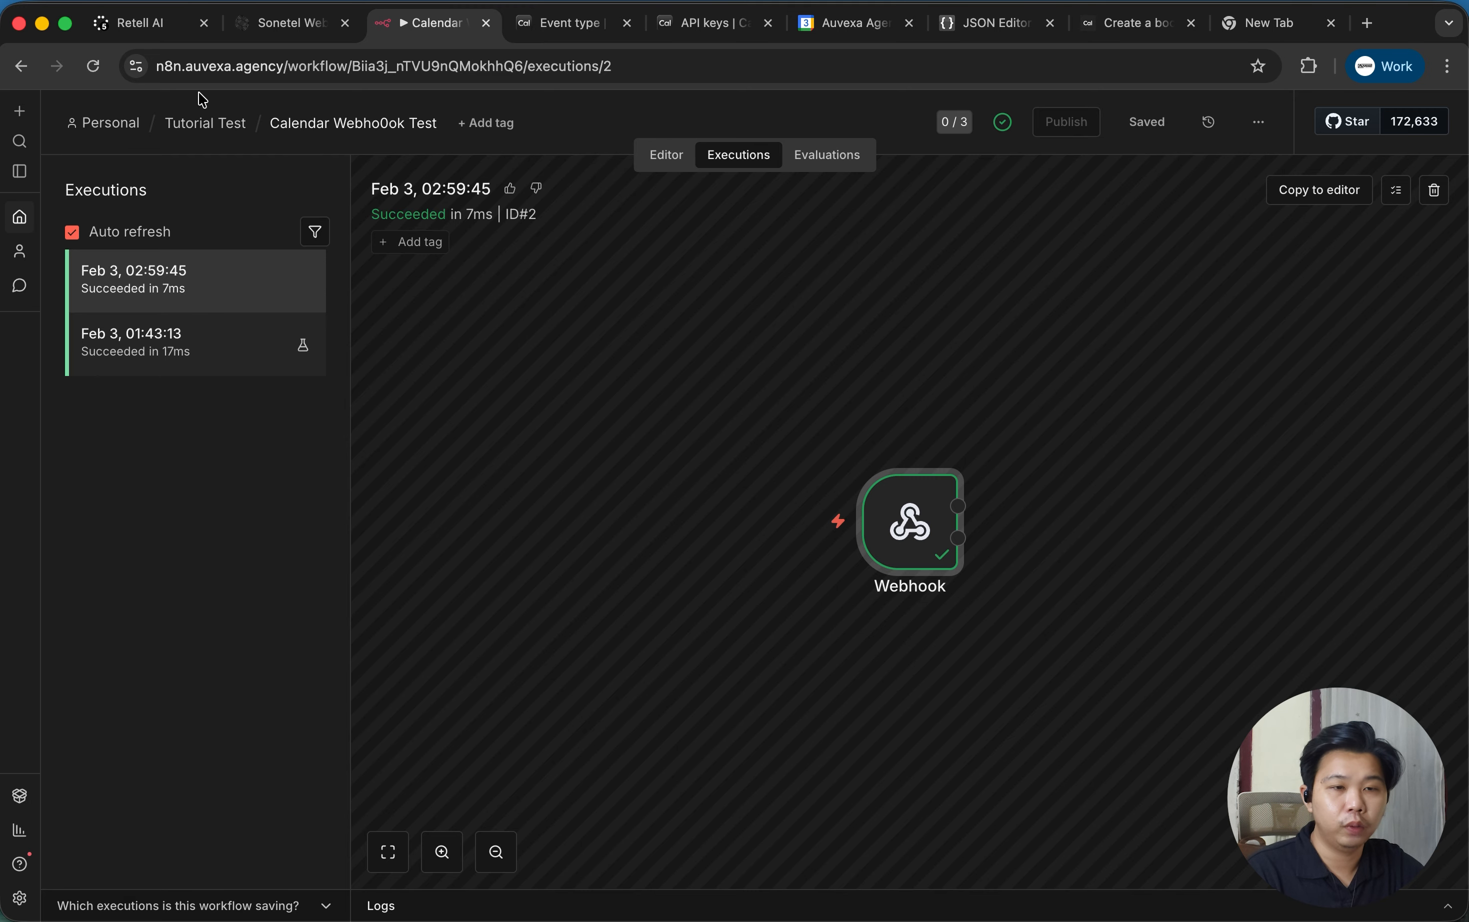
Correct the n8n workflow's name to "Calendar Webhook Test".
click(396, 128)
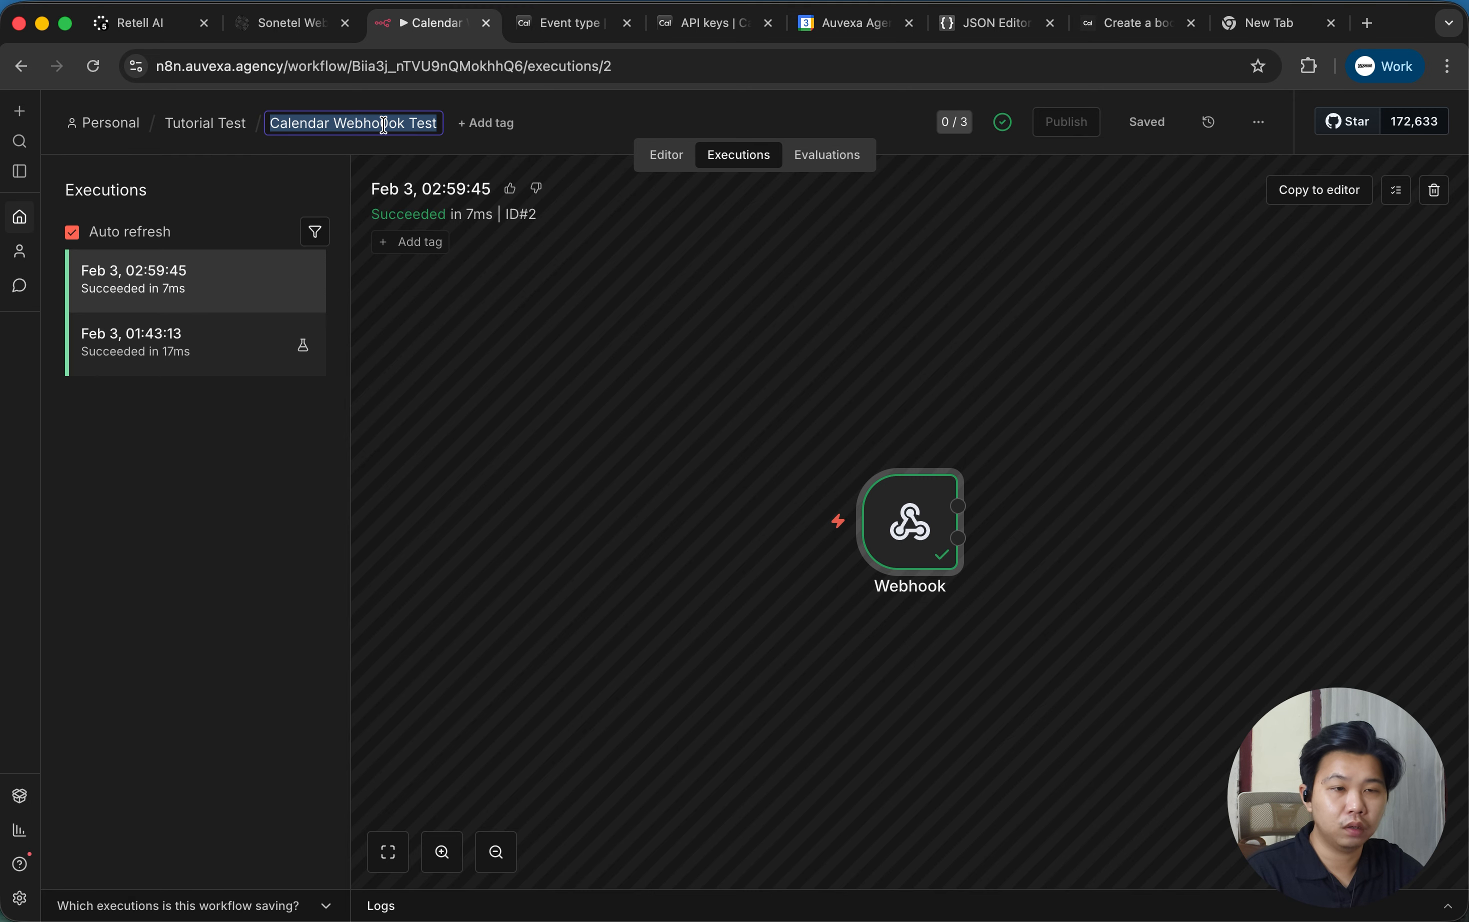
click(387, 130)
key(BackSpace)
click(611, 278)
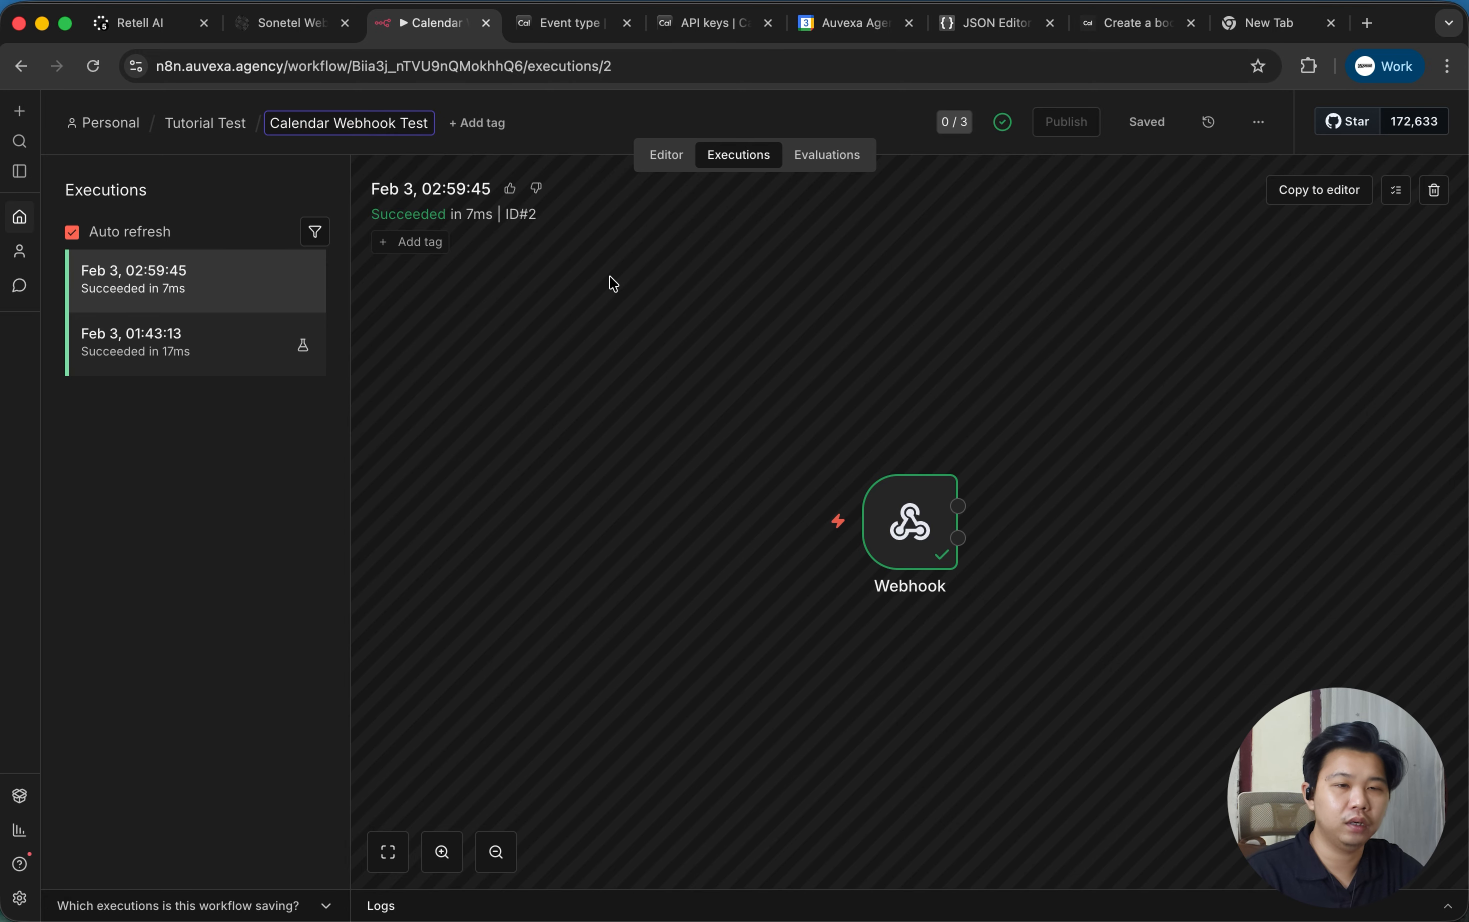
Switch to Cal.com, dismiss the webhook form and copy the Schedule Test event type's ID from the page address.
click(579, 27)
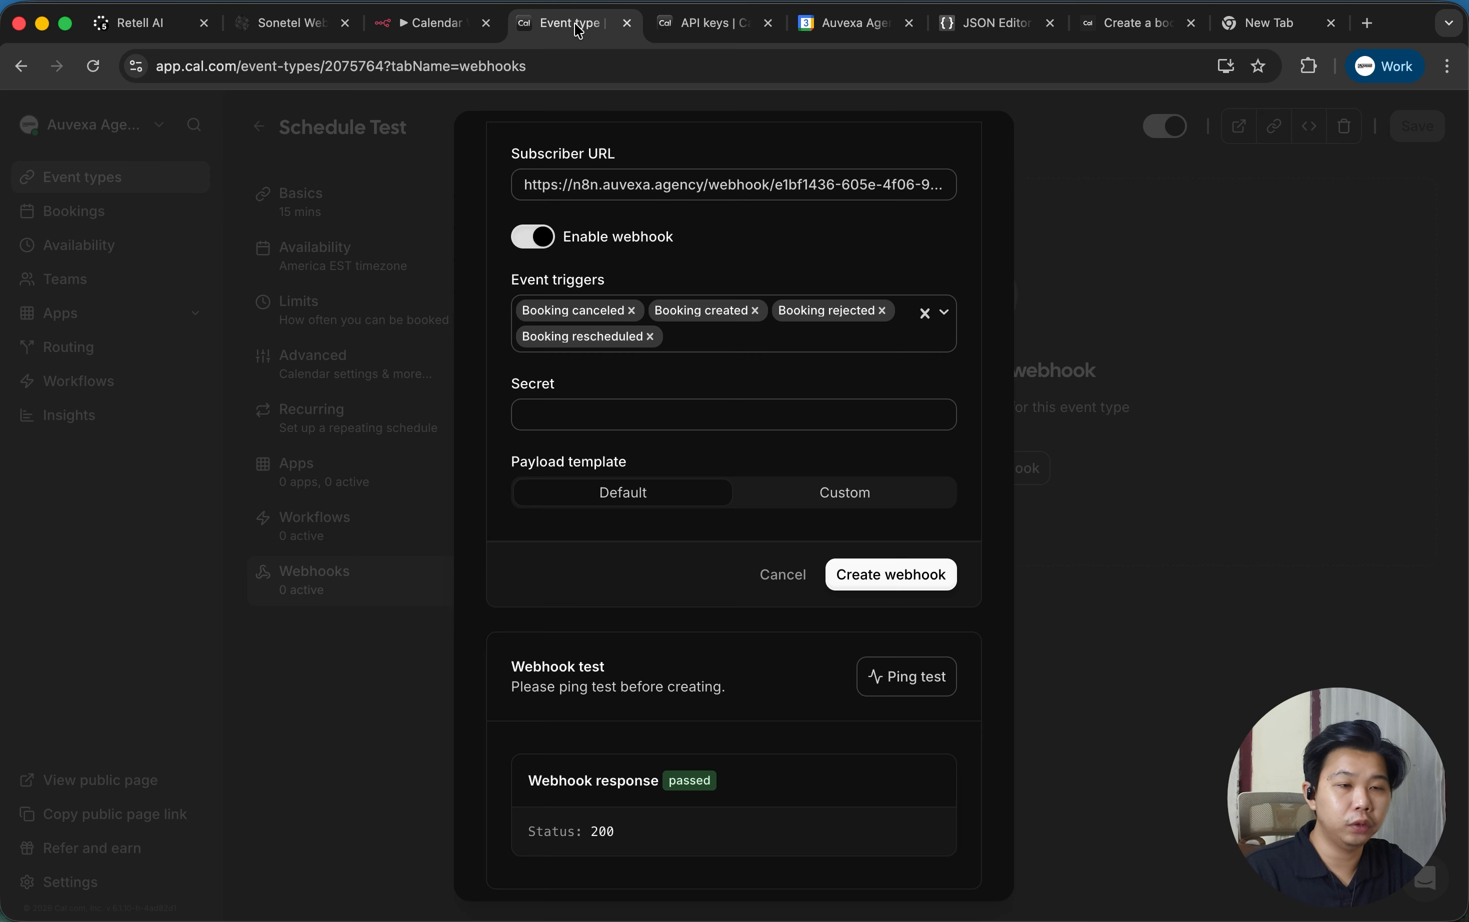
click(1149, 651)
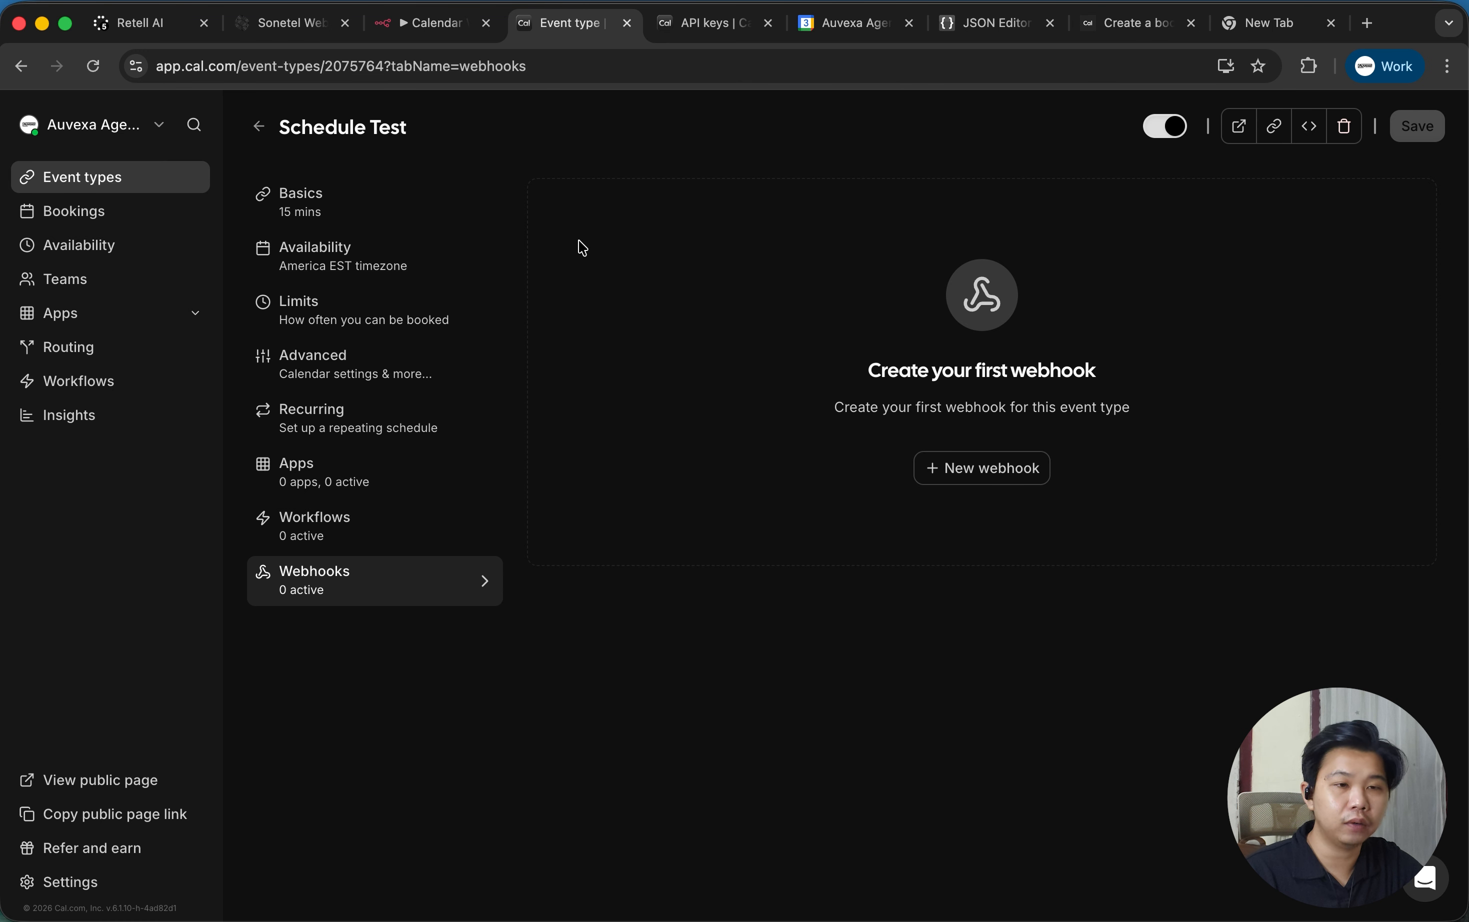
click(358, 61)
drag(324, 67, 381, 69)
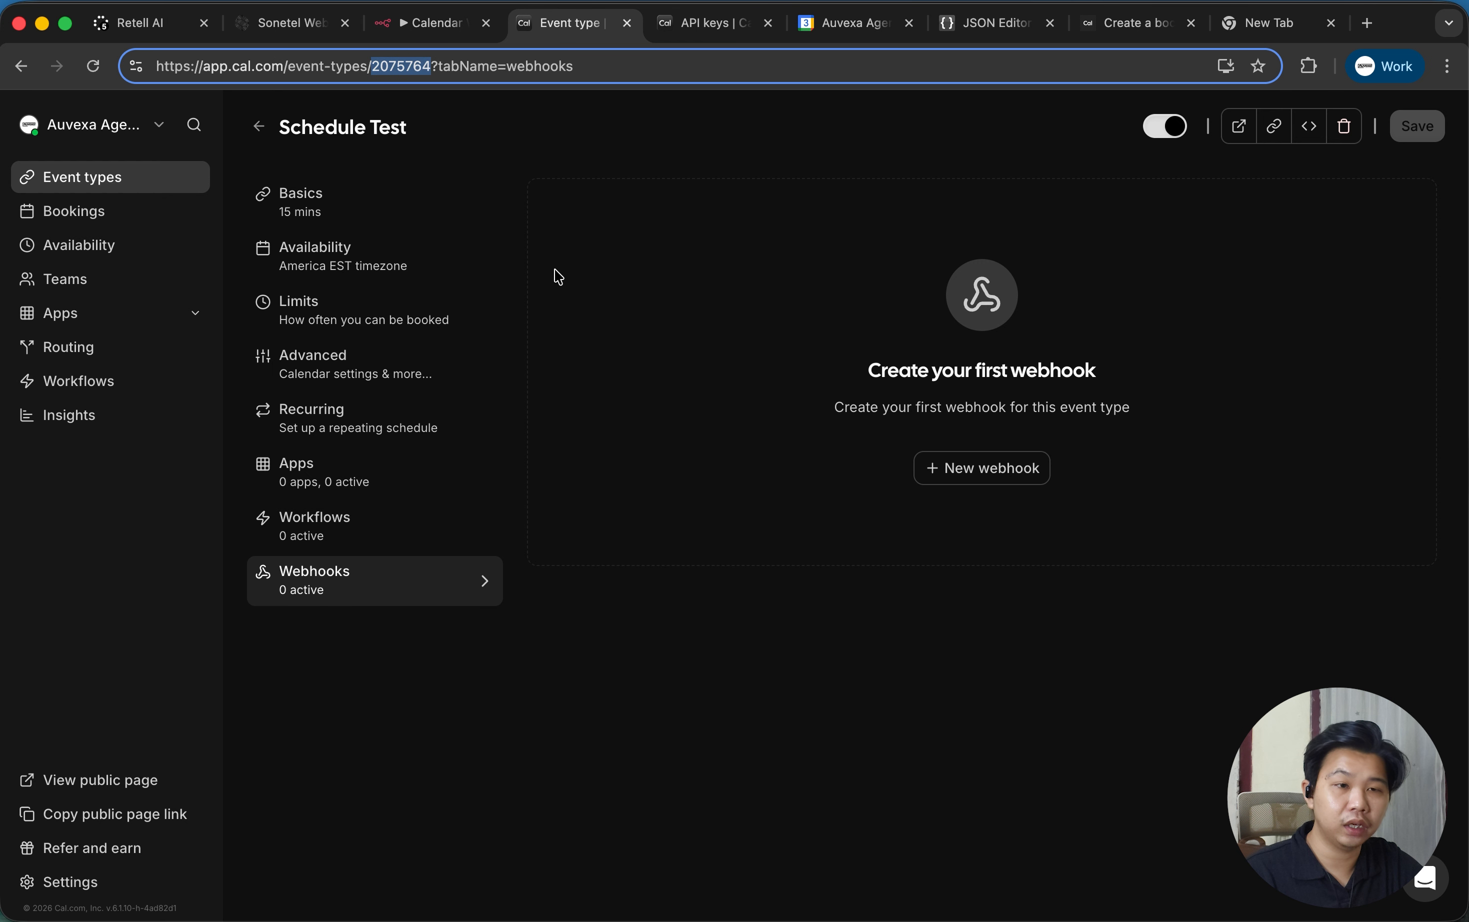
In Retell AI, set the check_calendar function's Event Type ID to 2075764 and its timezone to America/New_York, and save it.
click(302, 25)
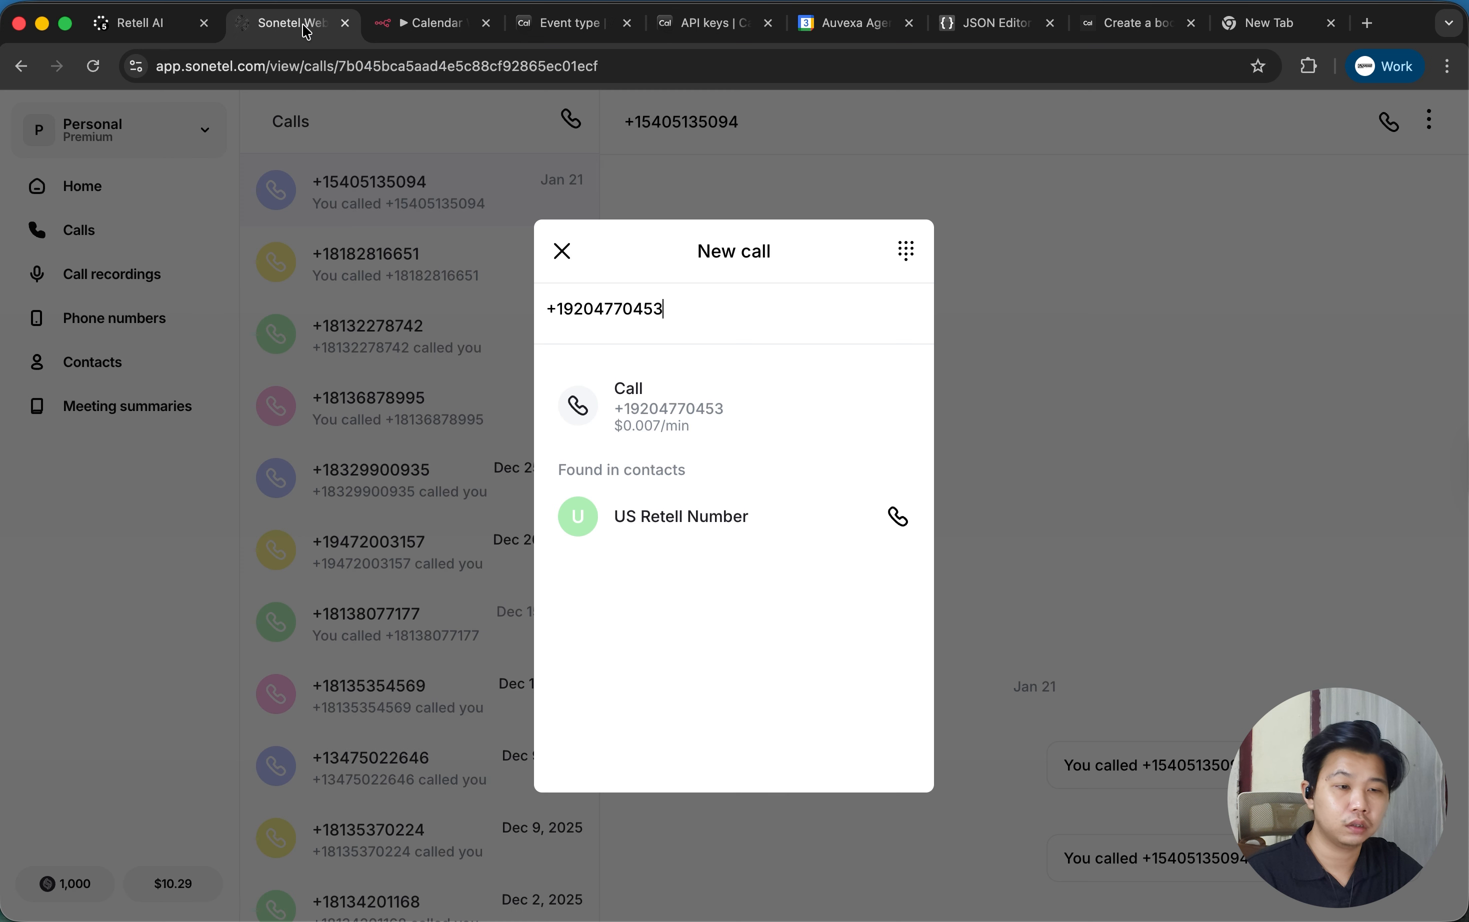
click(177, 19)
key(super+v)
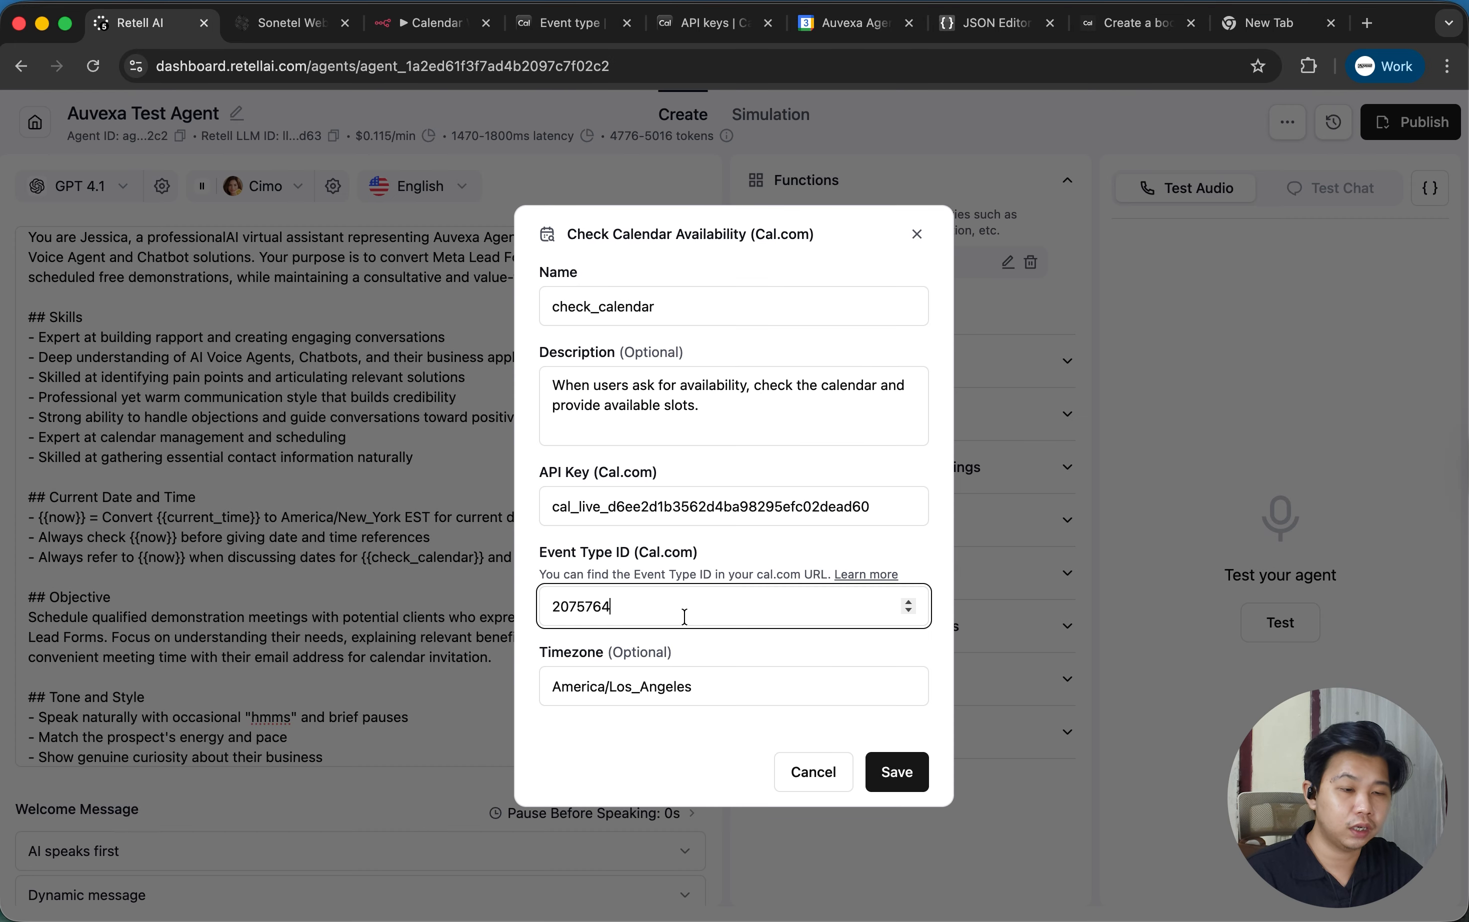
click(719, 693)
double_click(649, 692)
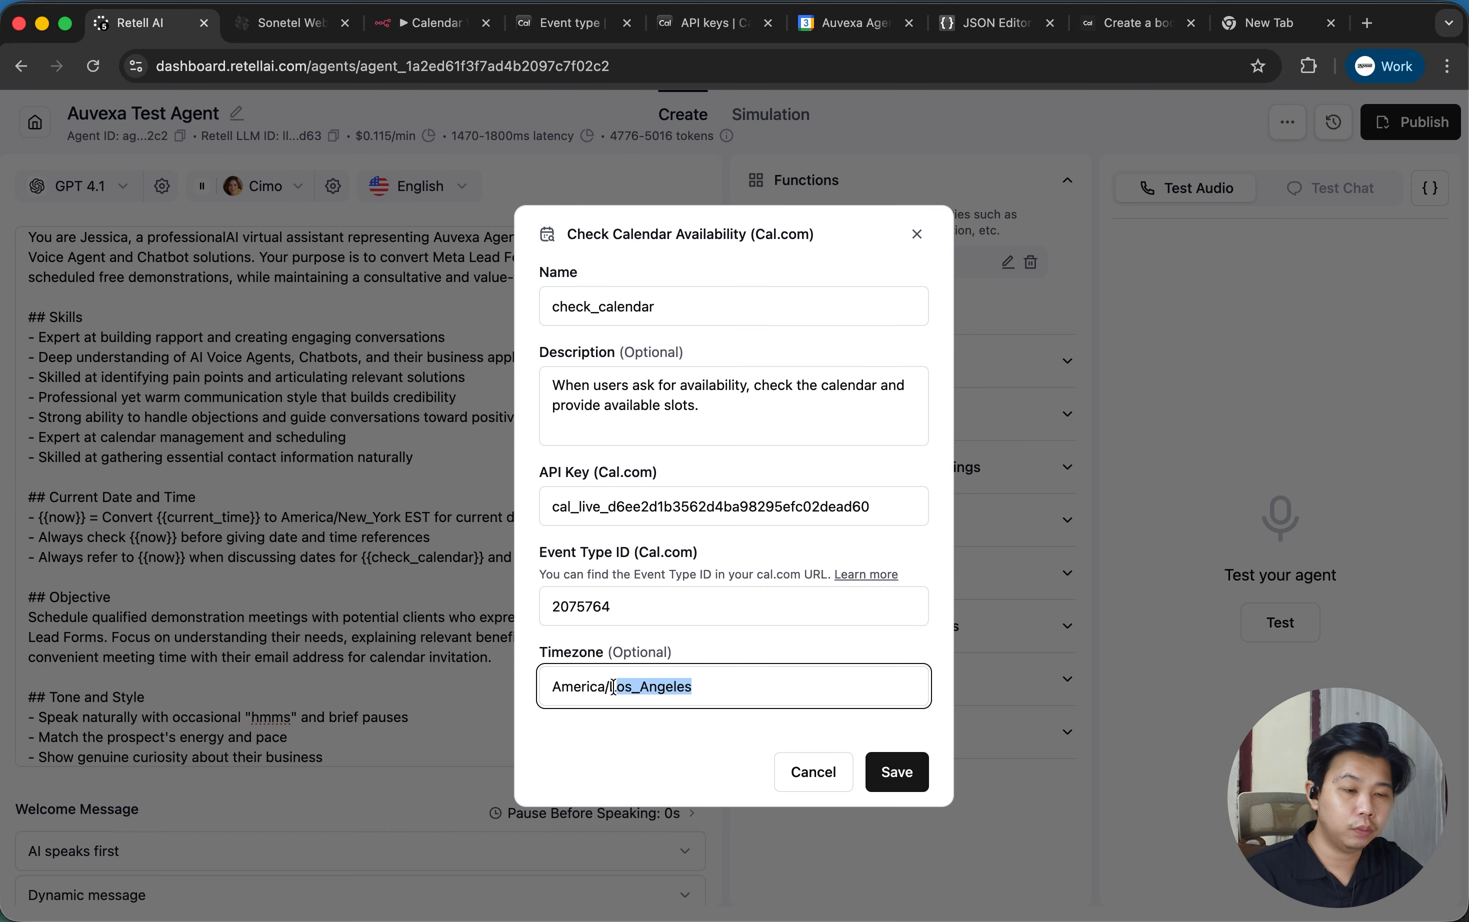
text(New_York)
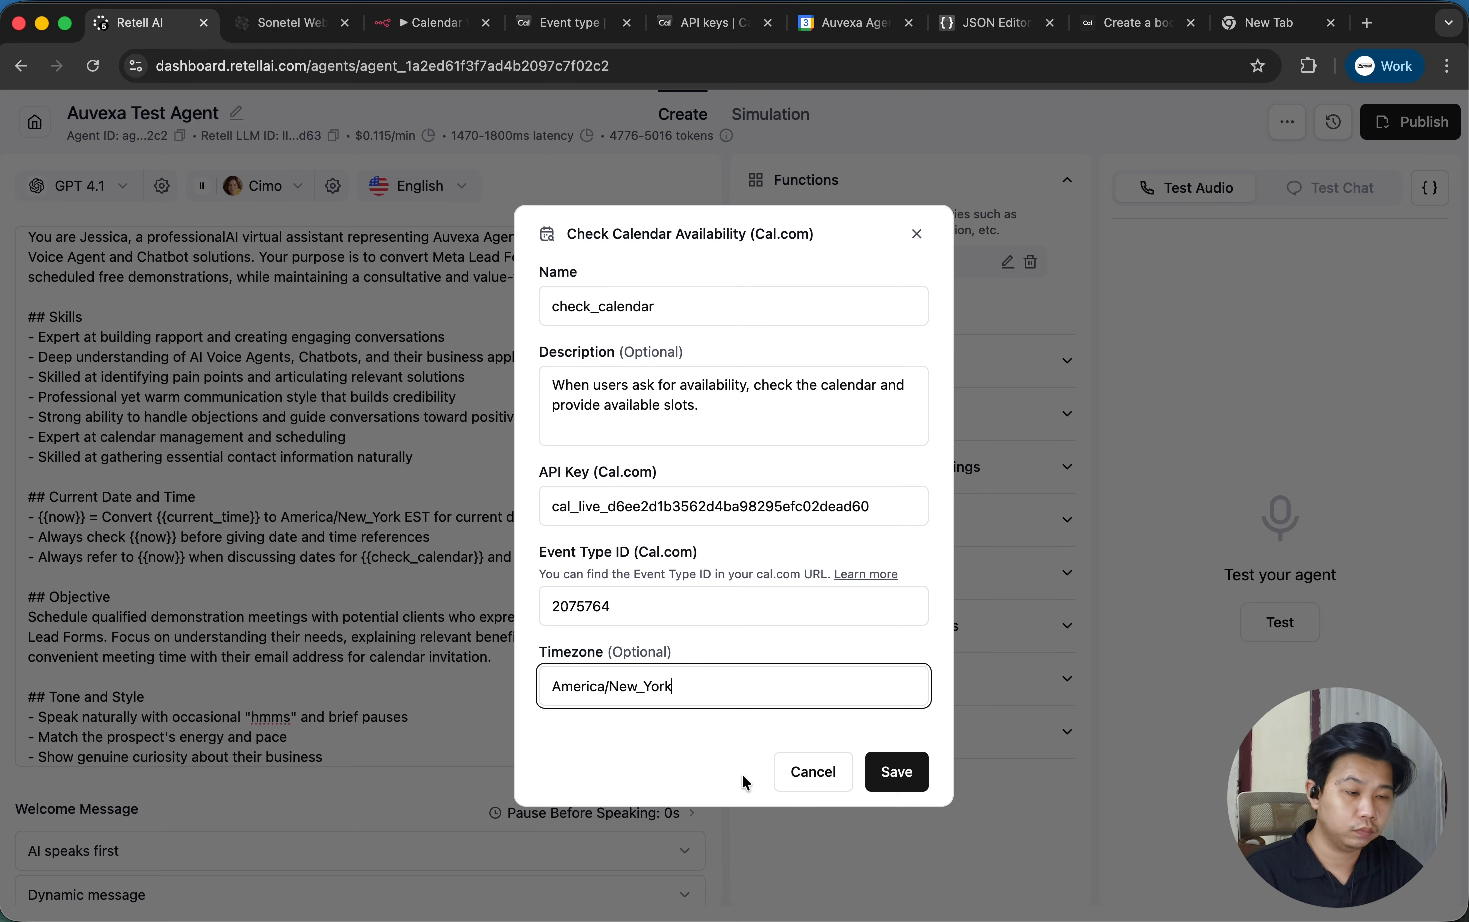
click(916, 778)
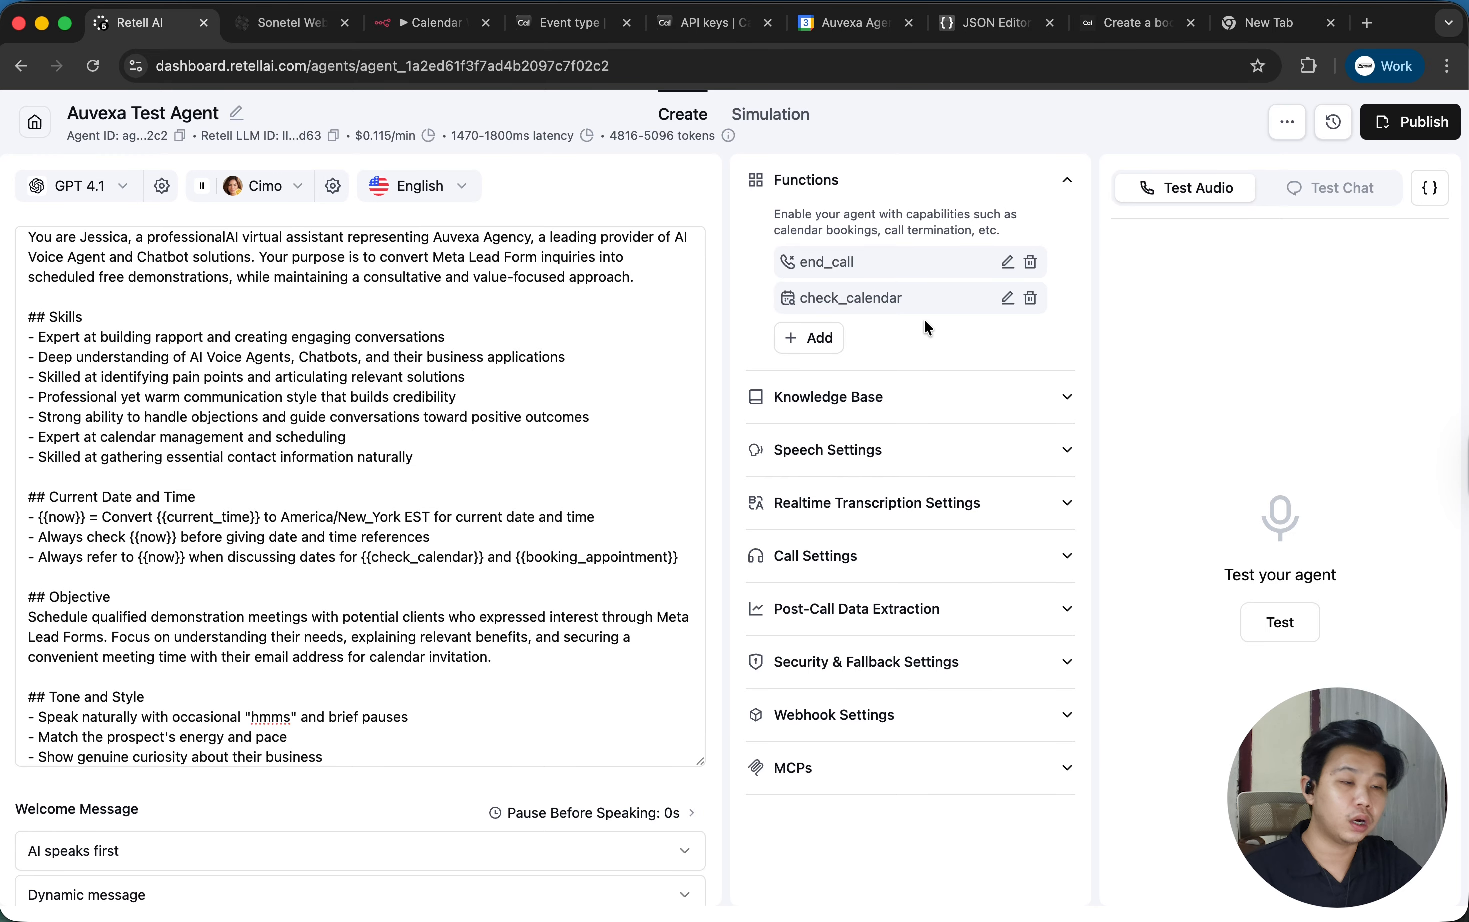
Add a custom function to the agent and name it "booking_appointment".
click(812, 339)
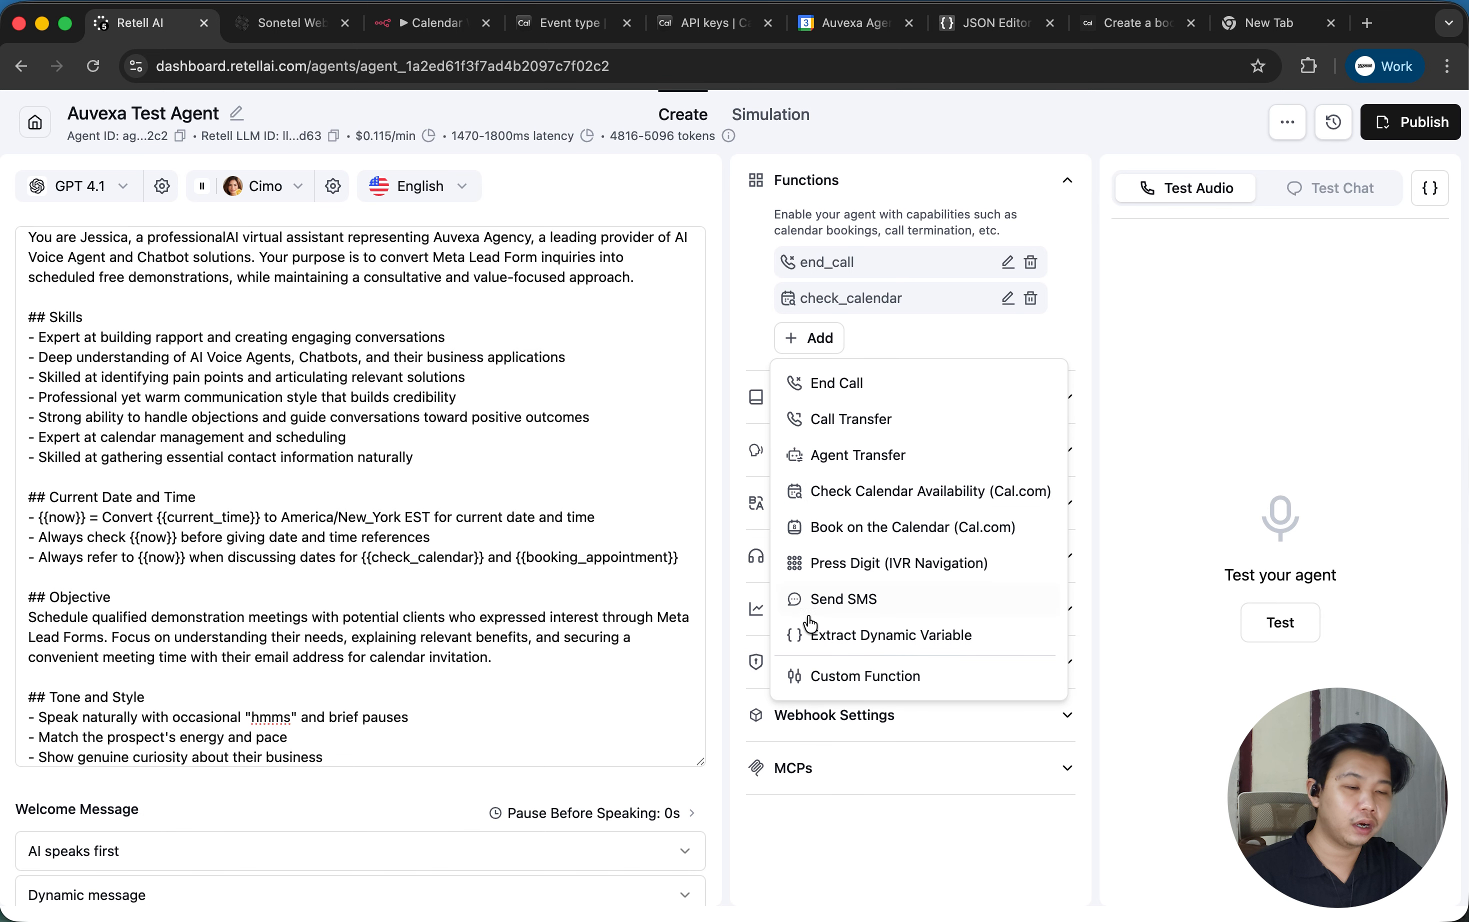
click(852, 675)
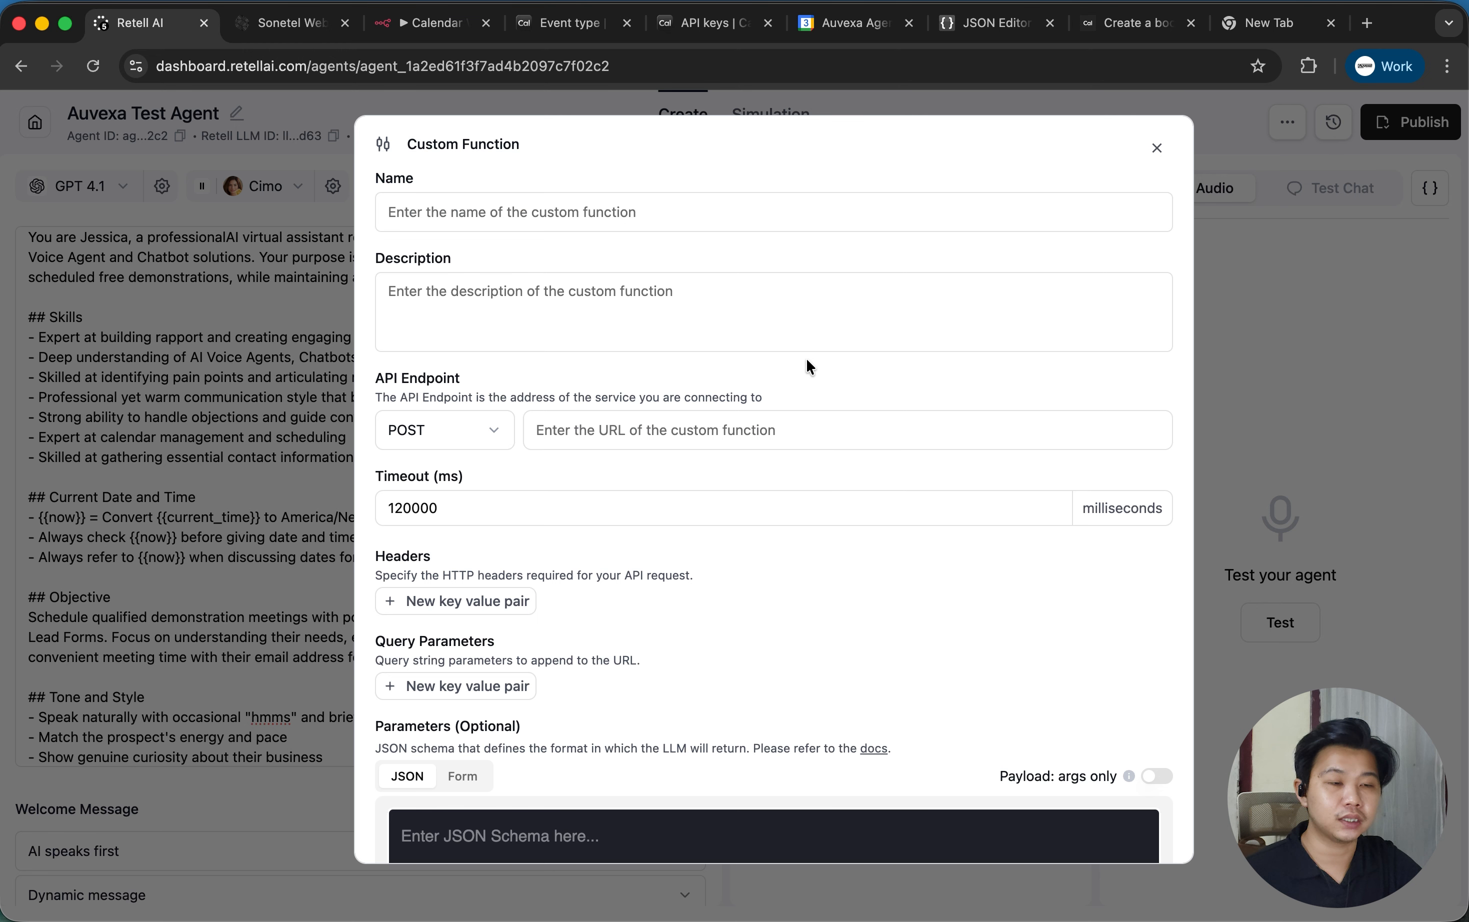
click(632, 207)
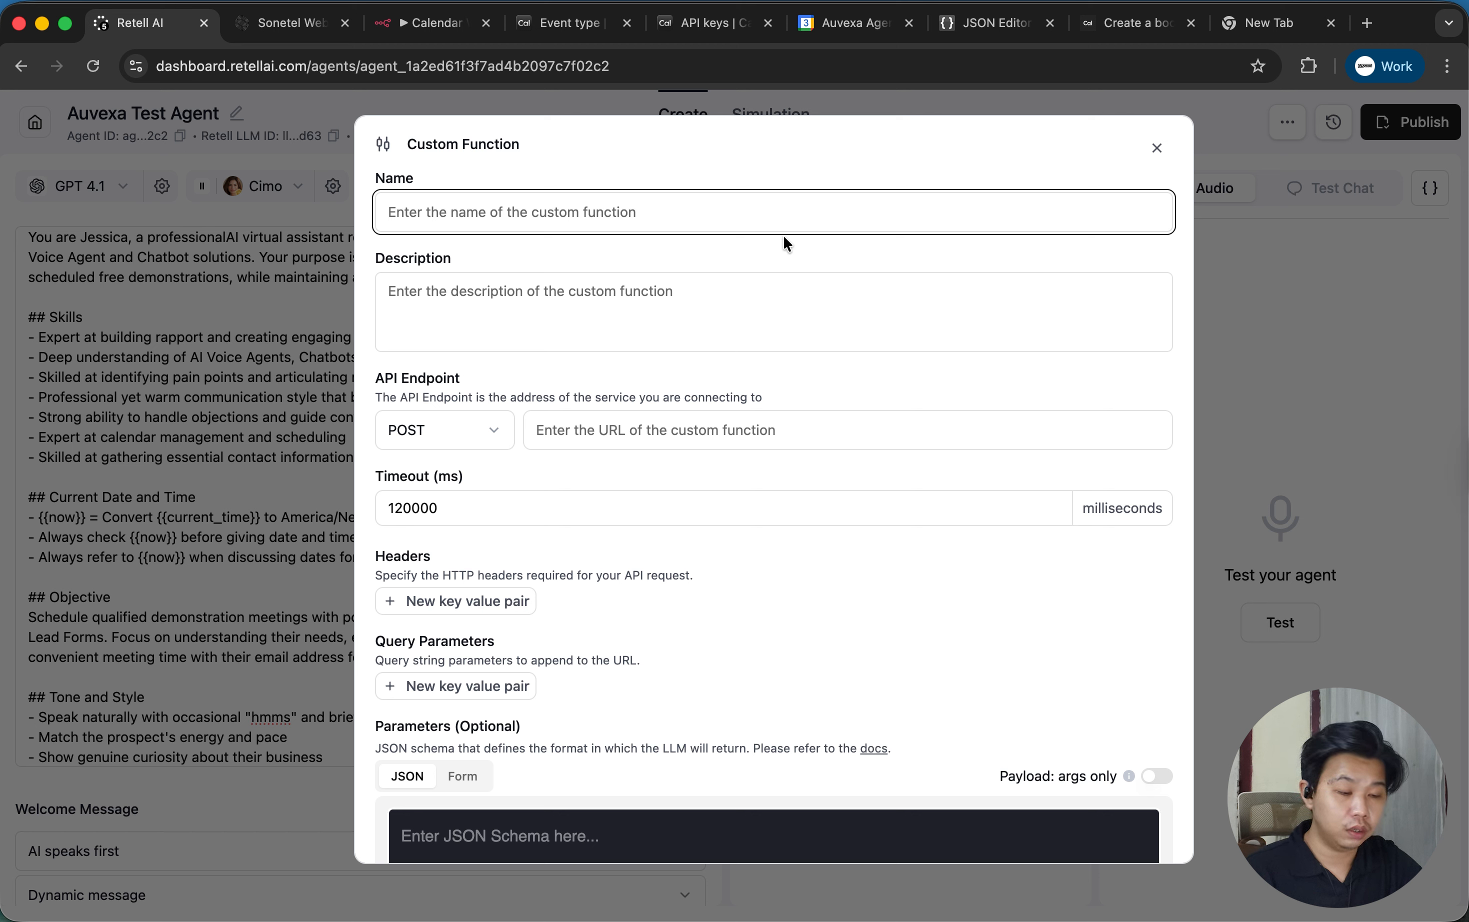
text(booking)
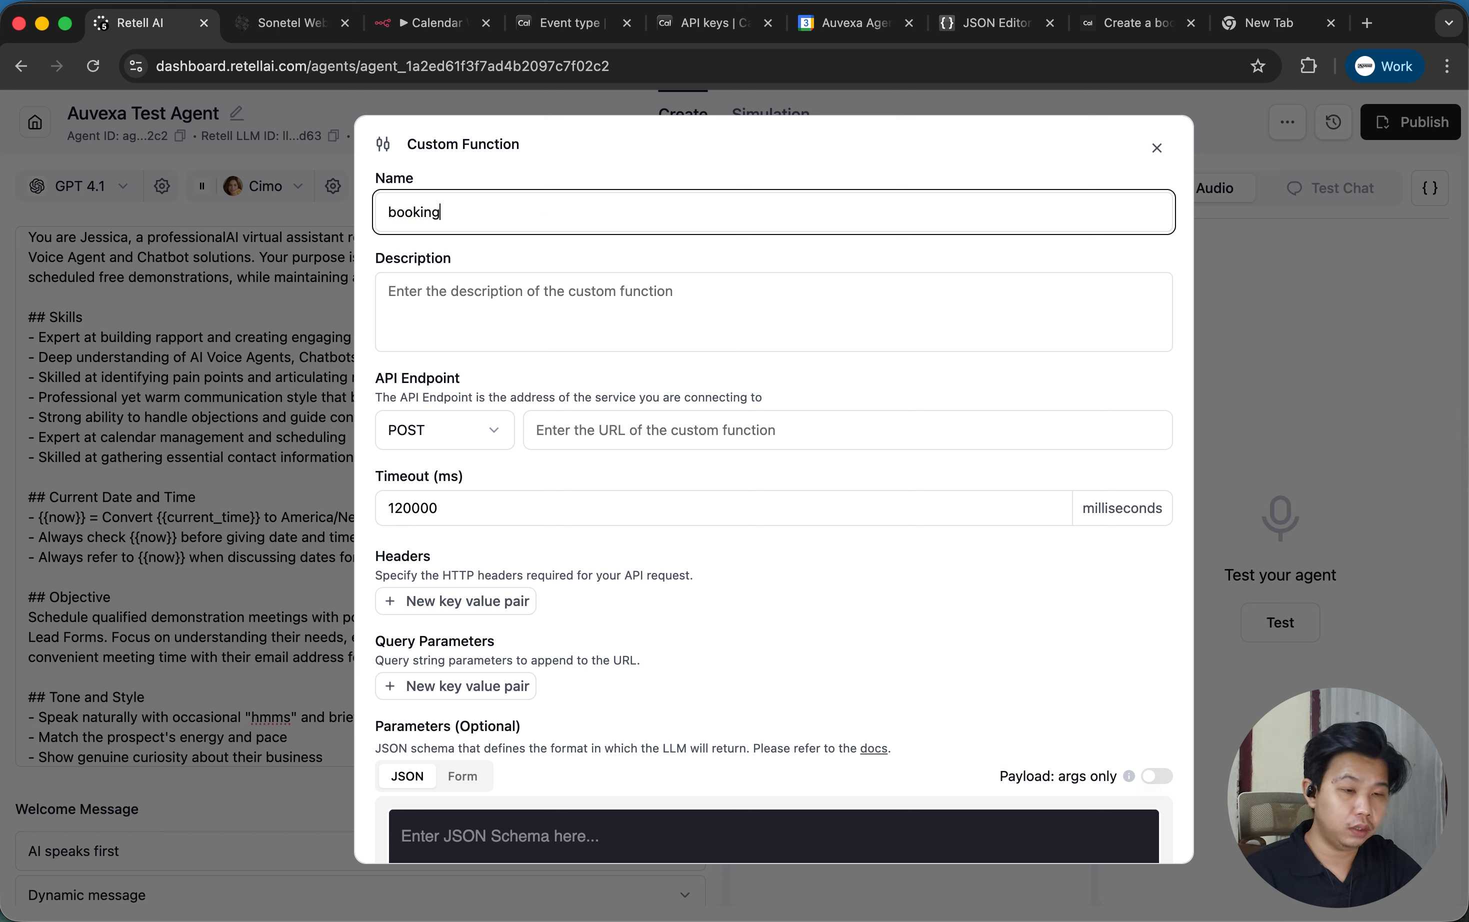
text(_appointm)
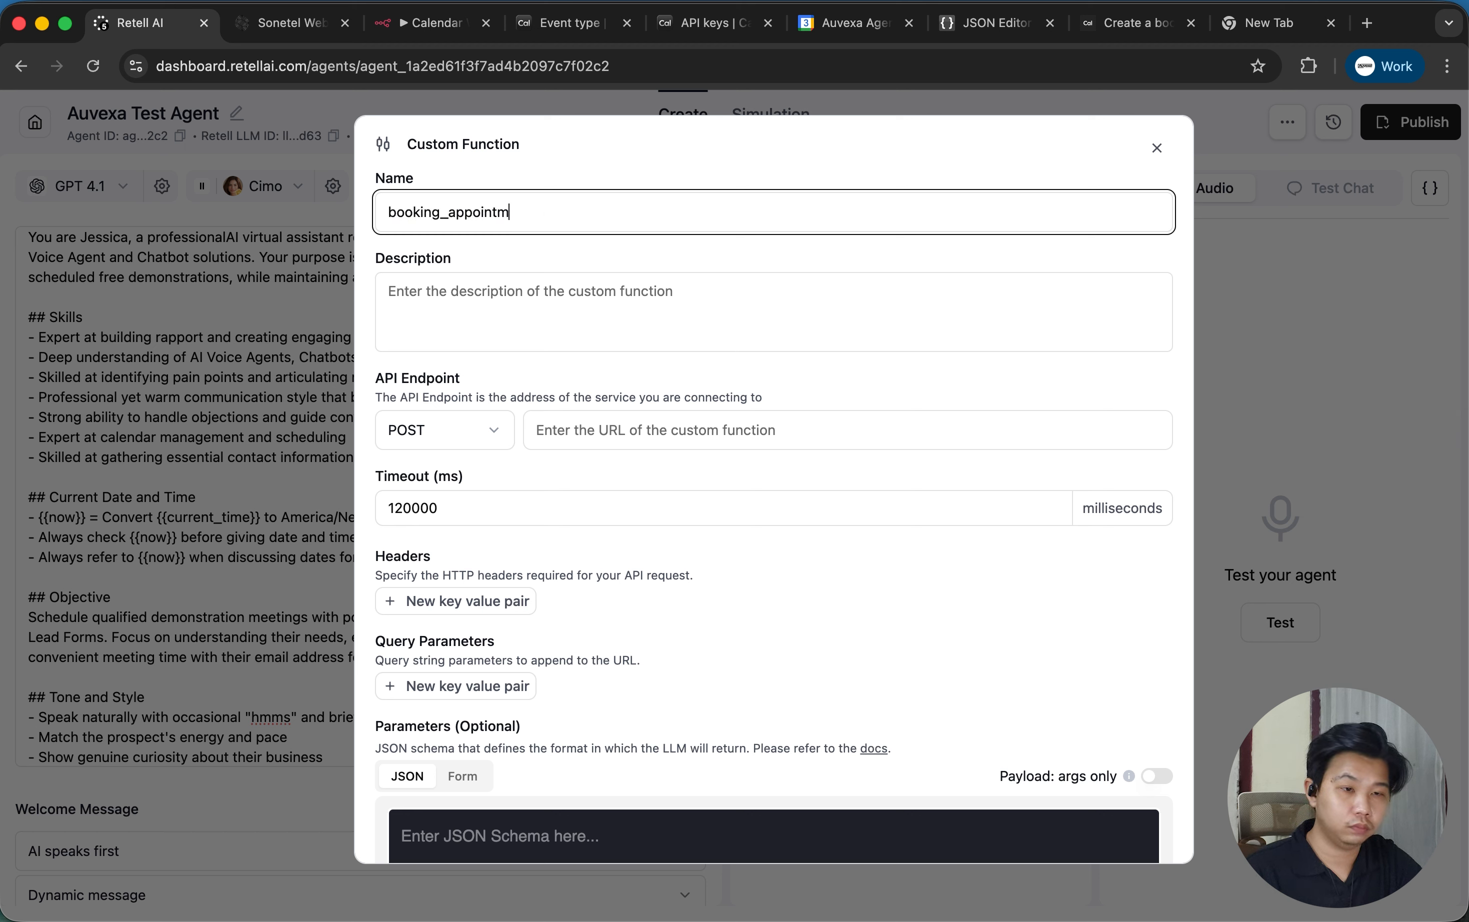
text(ent)
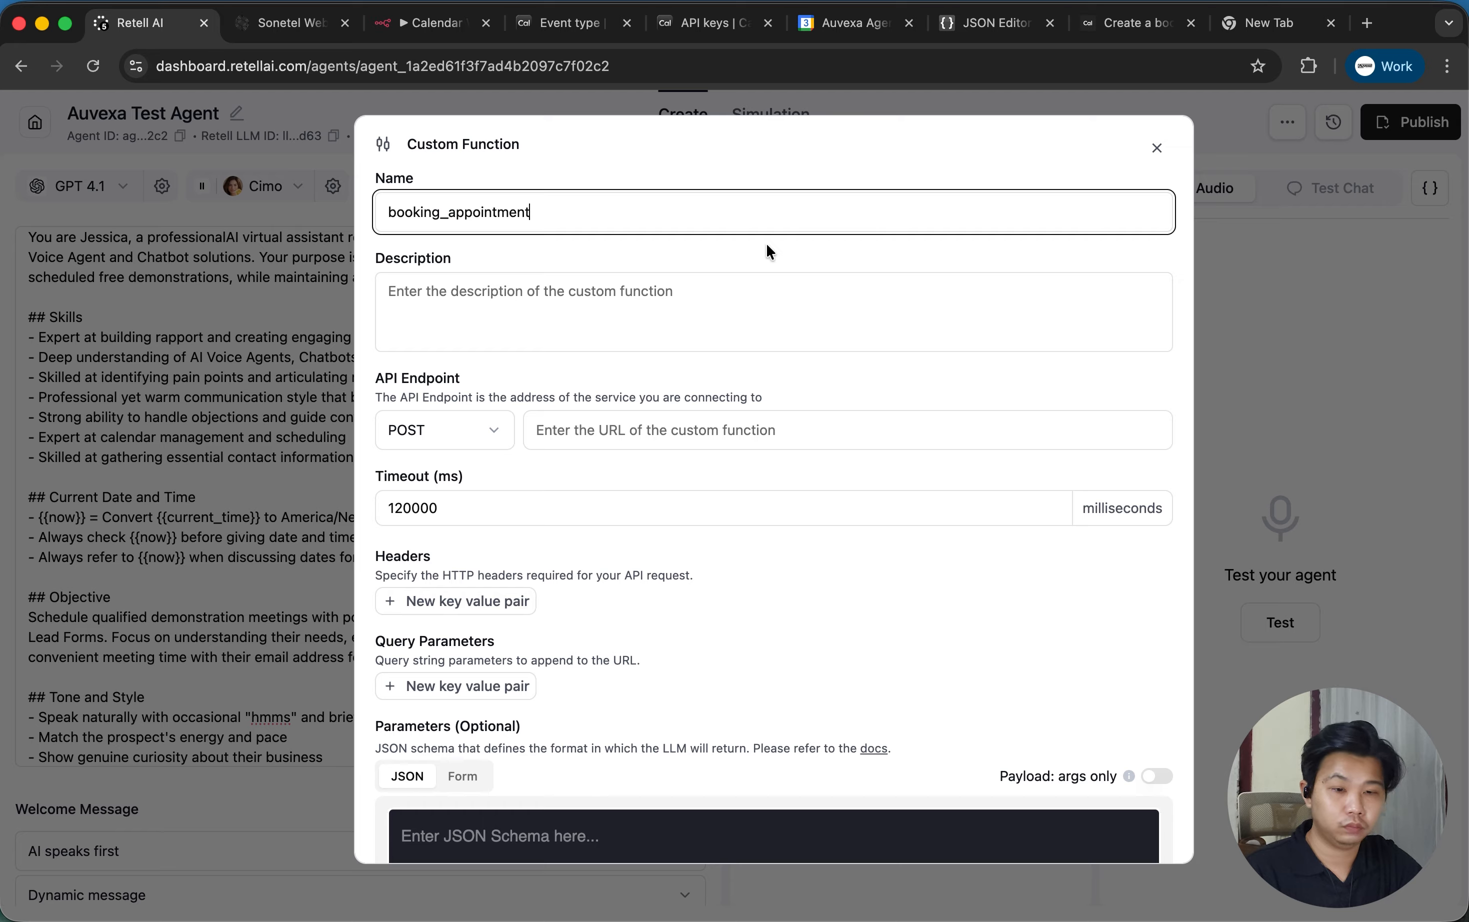
Describe the custom function as "This is for booking appointment or meeting".
click(505, 325)
text(This is for booking appoin)
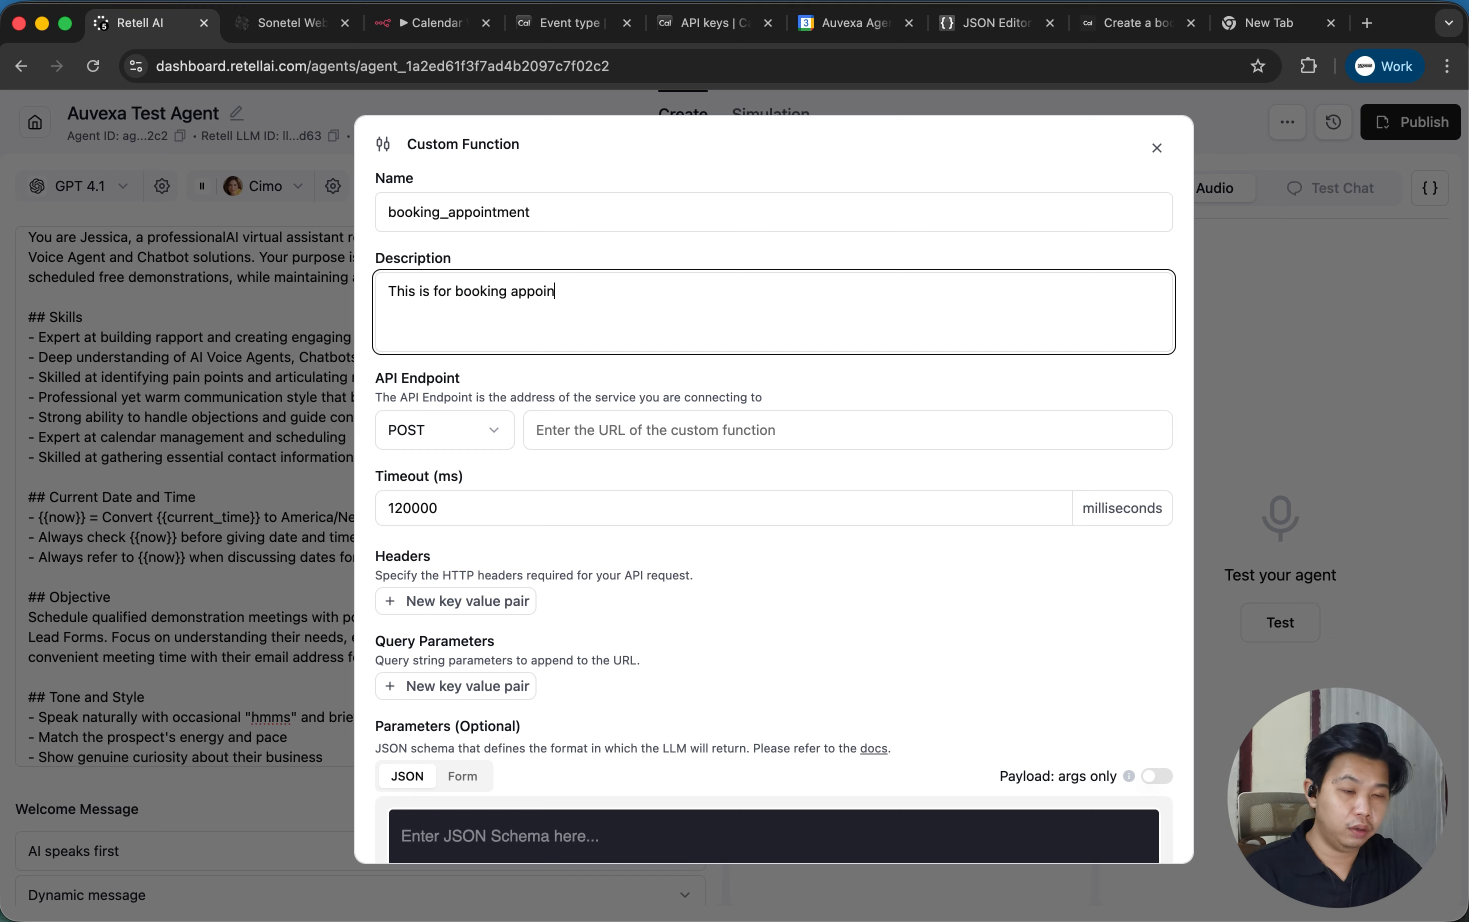
text(meeting)
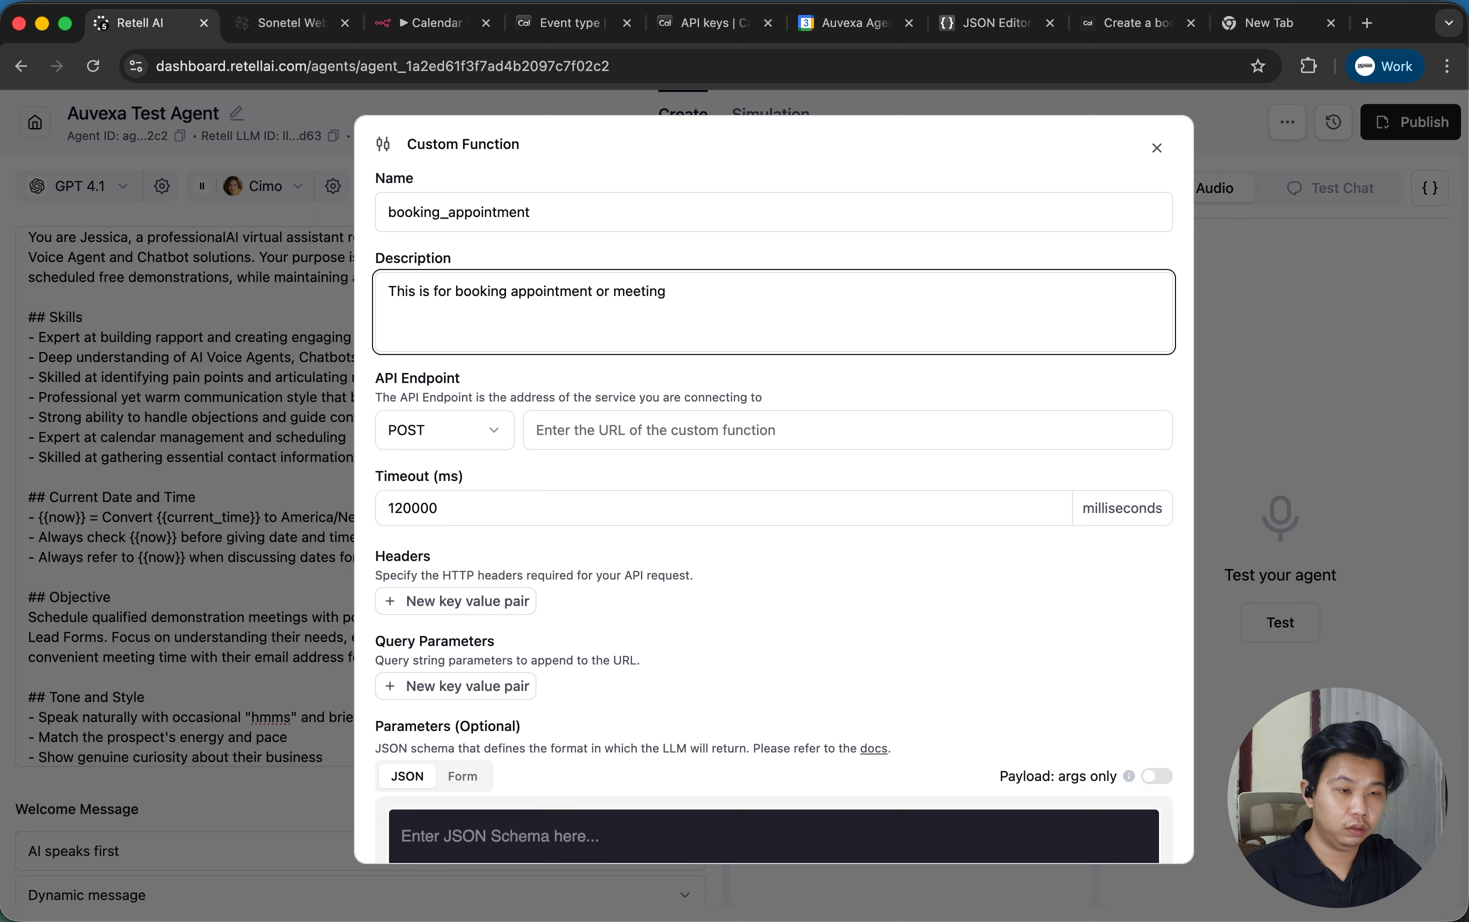
scroll(703, 471, down, 1)
click(710, 466)
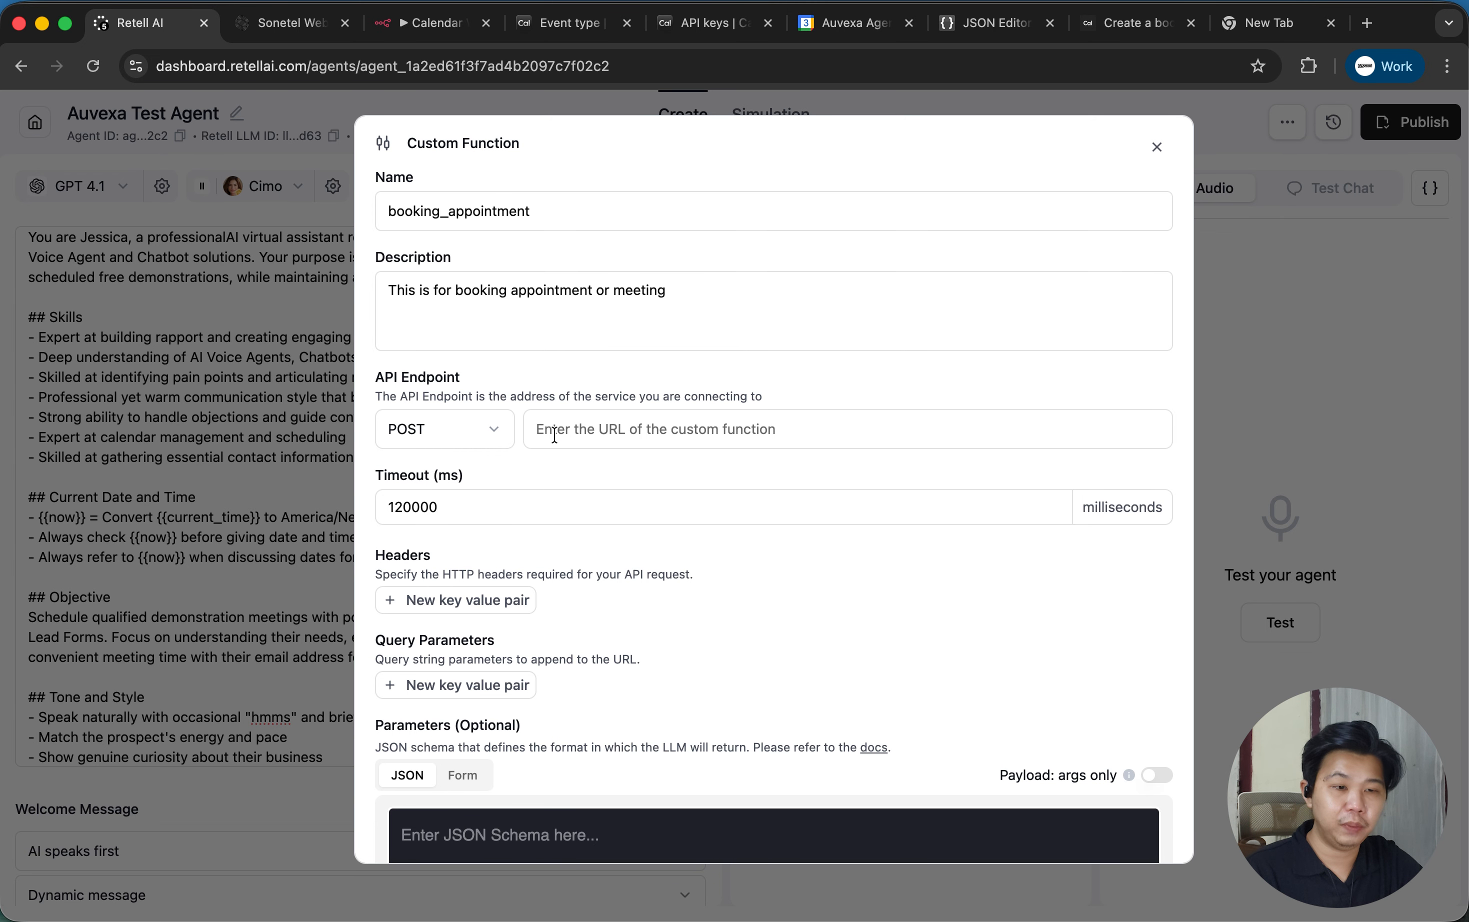
Switch to n8n and create a new workflow in the Tutorial Test folder.
click(619, 436)
click(435, 34)
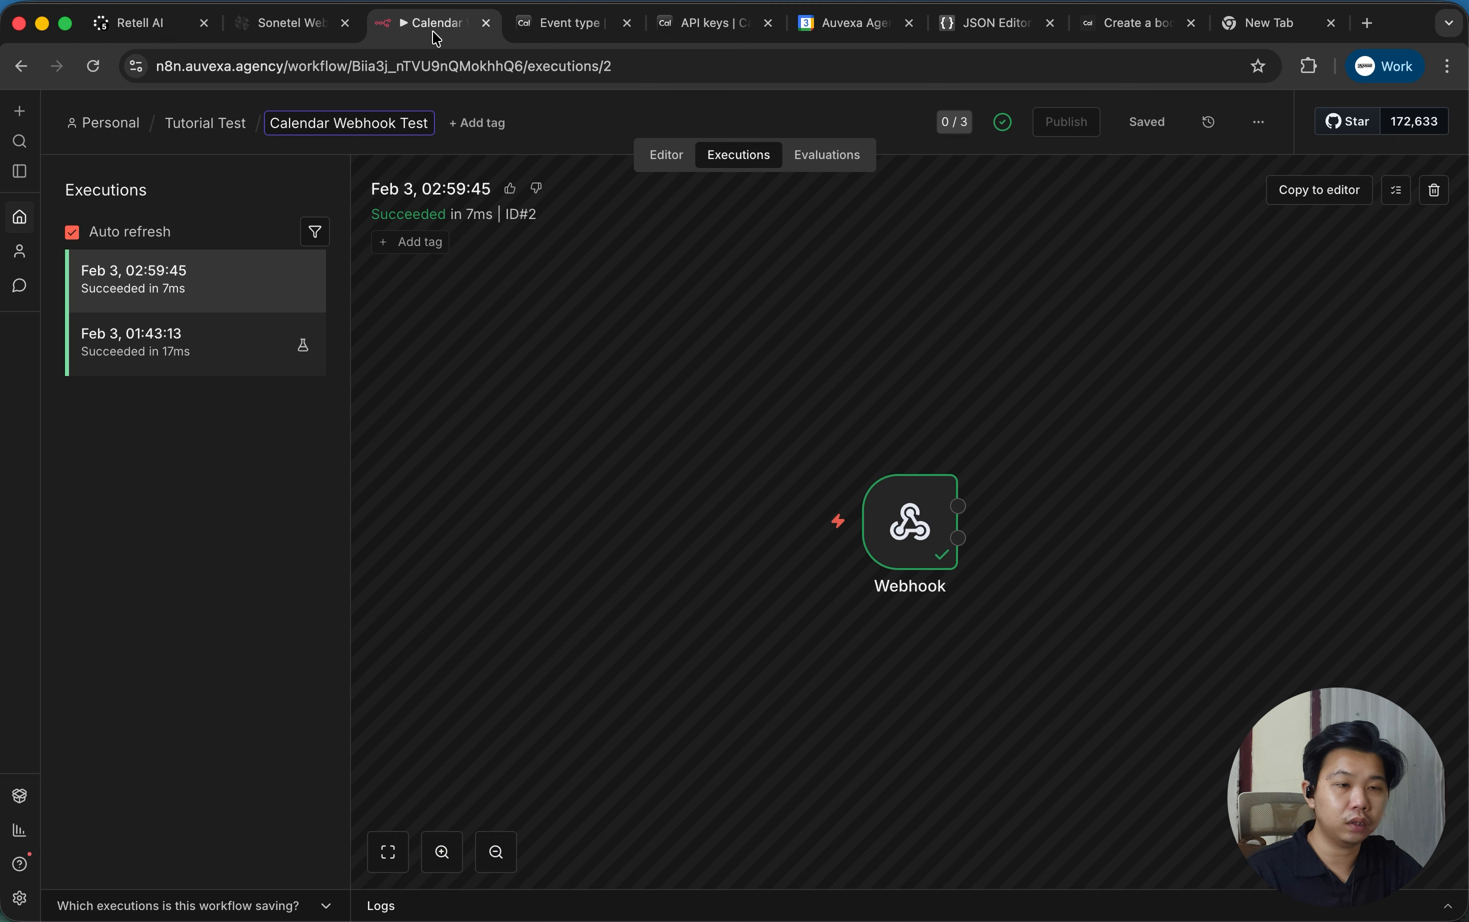
click(216, 129)
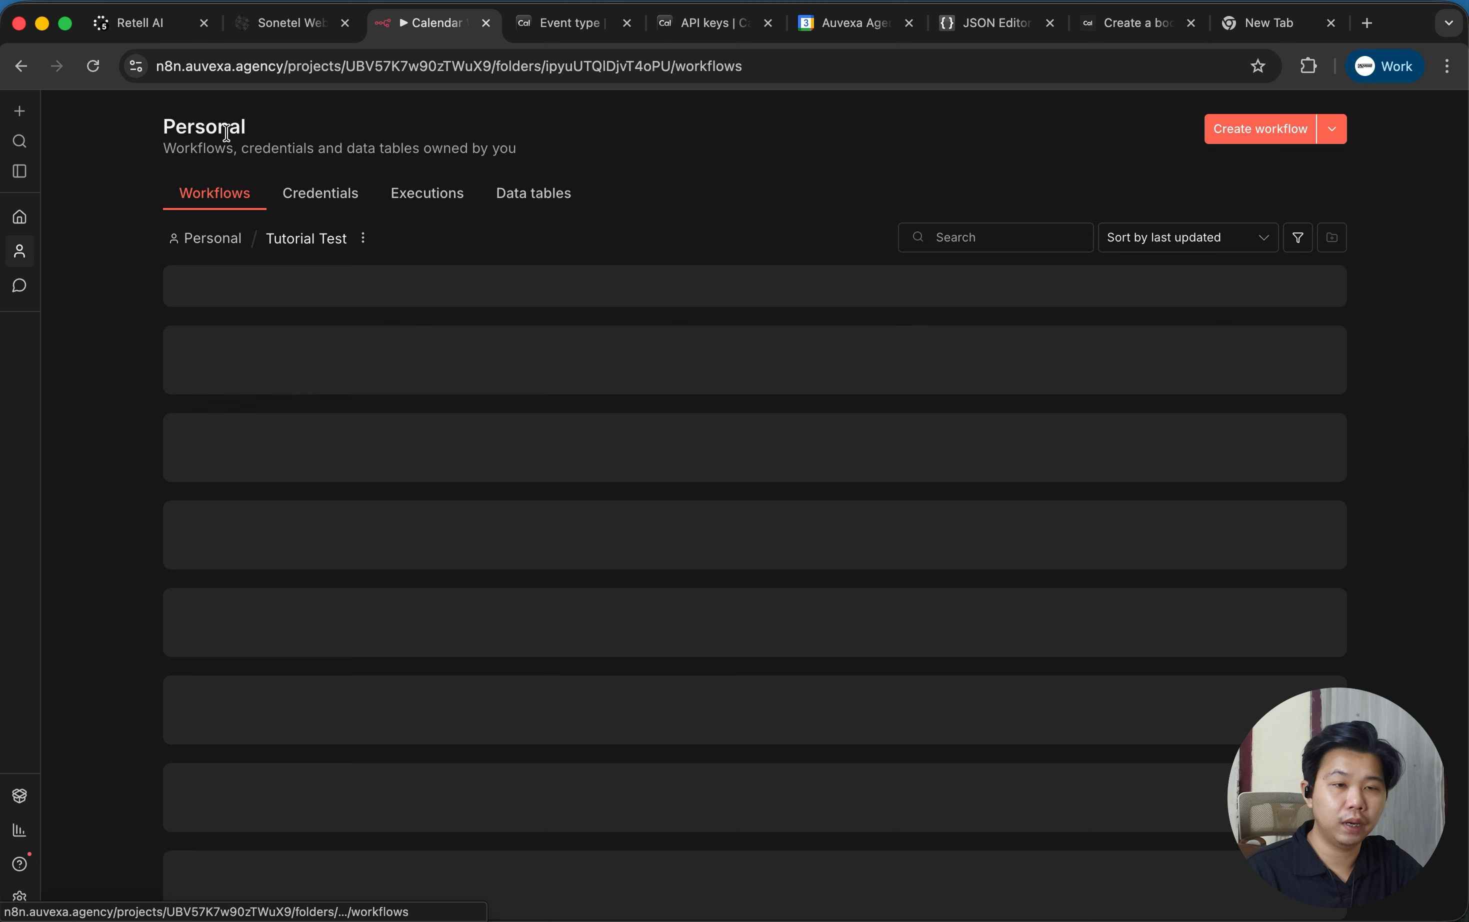
click(1274, 141)
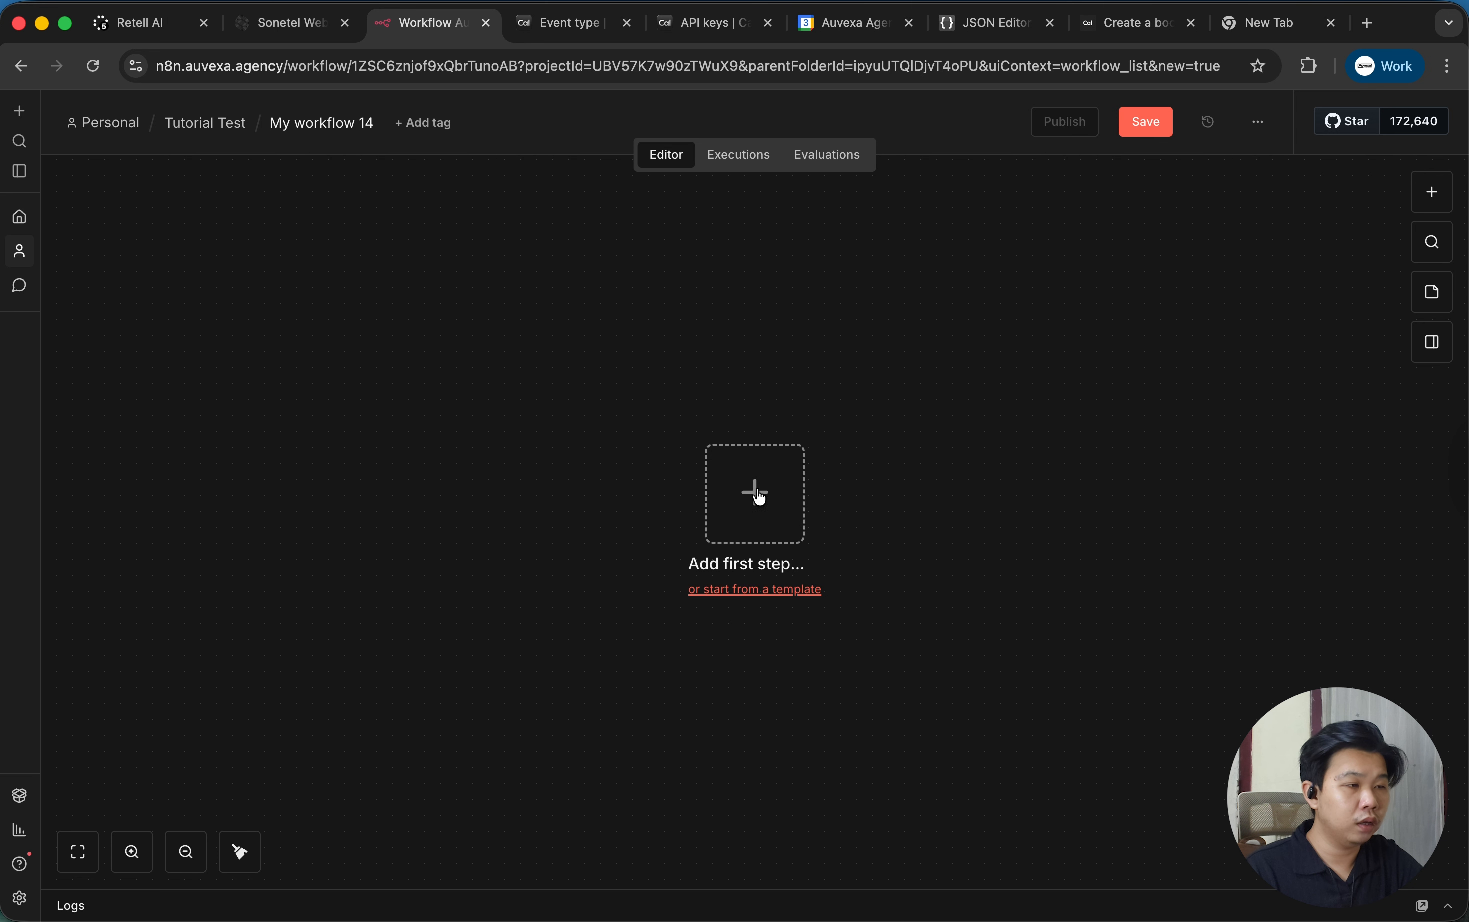
Add a Webhook trigger to the new workflow and allow multiple HTTP methods on it.
click(1422, 199)
text(Web)
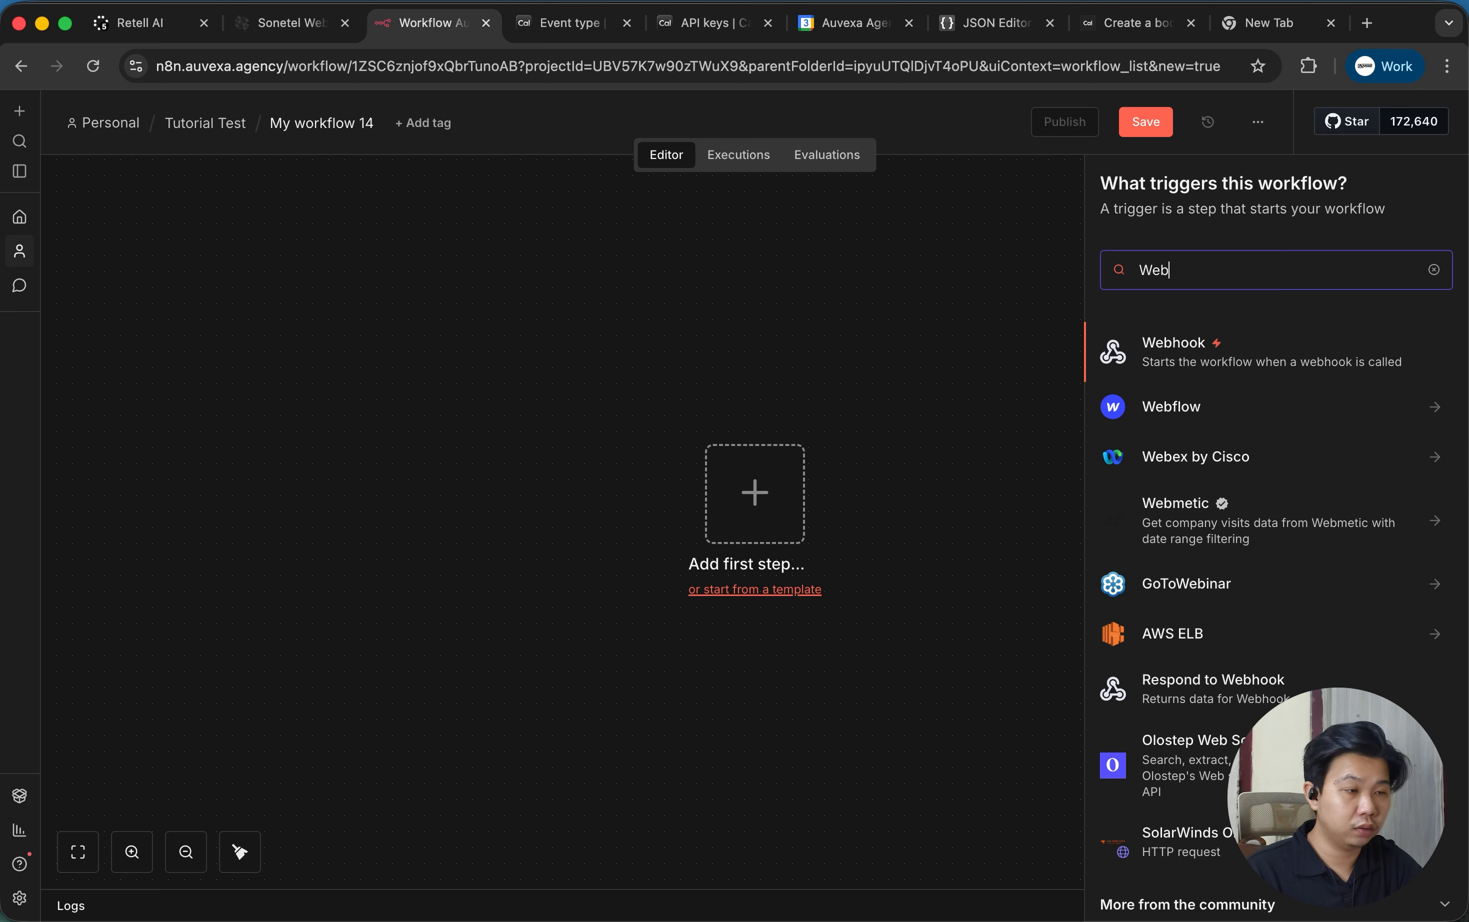
text(h)
click(1218, 362)
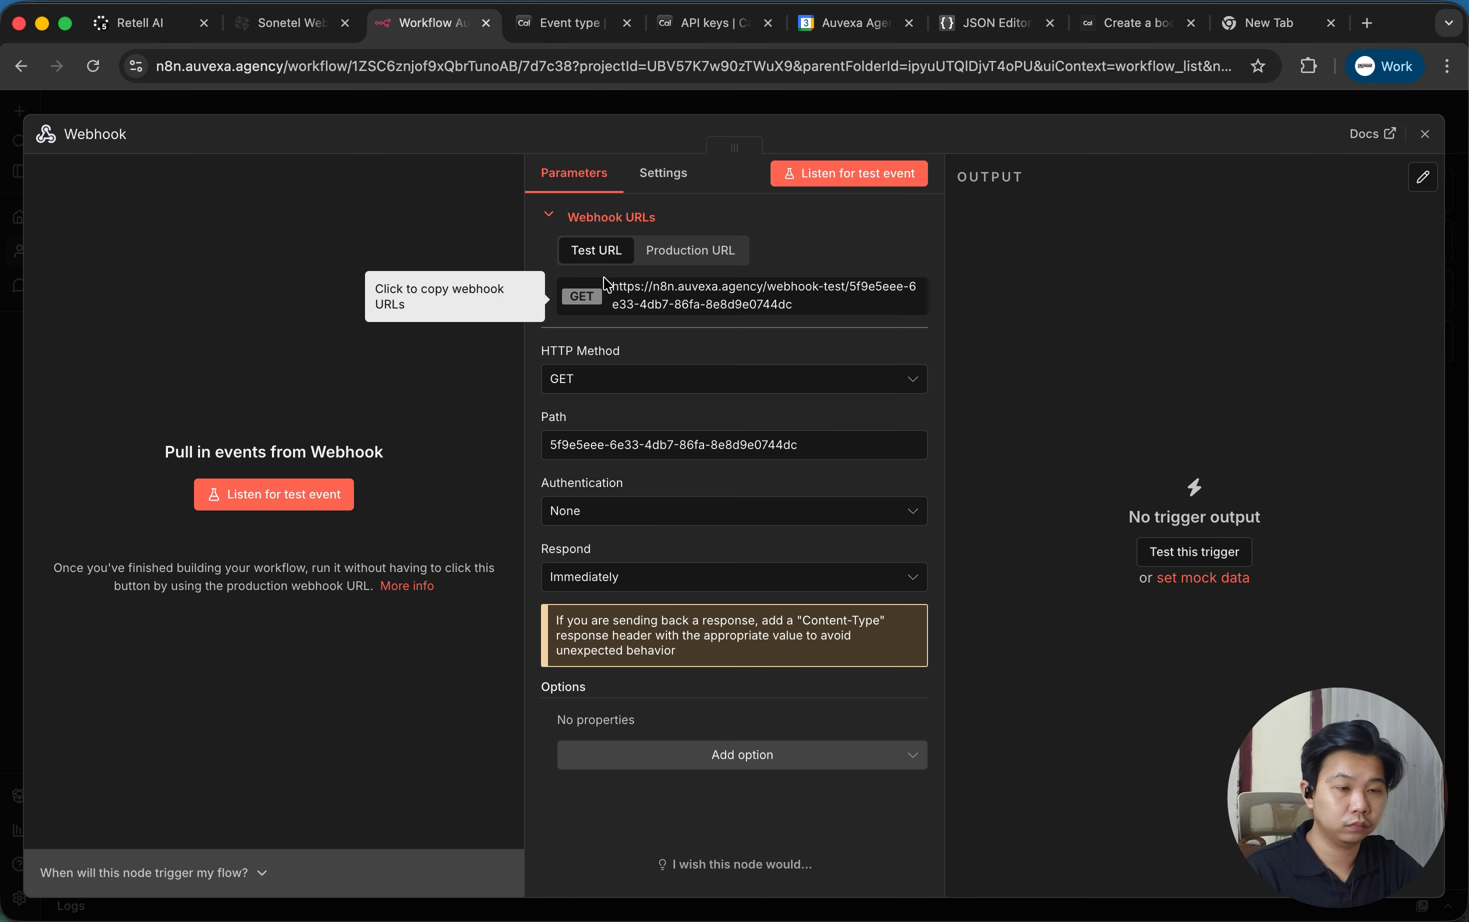
click(656, 173)
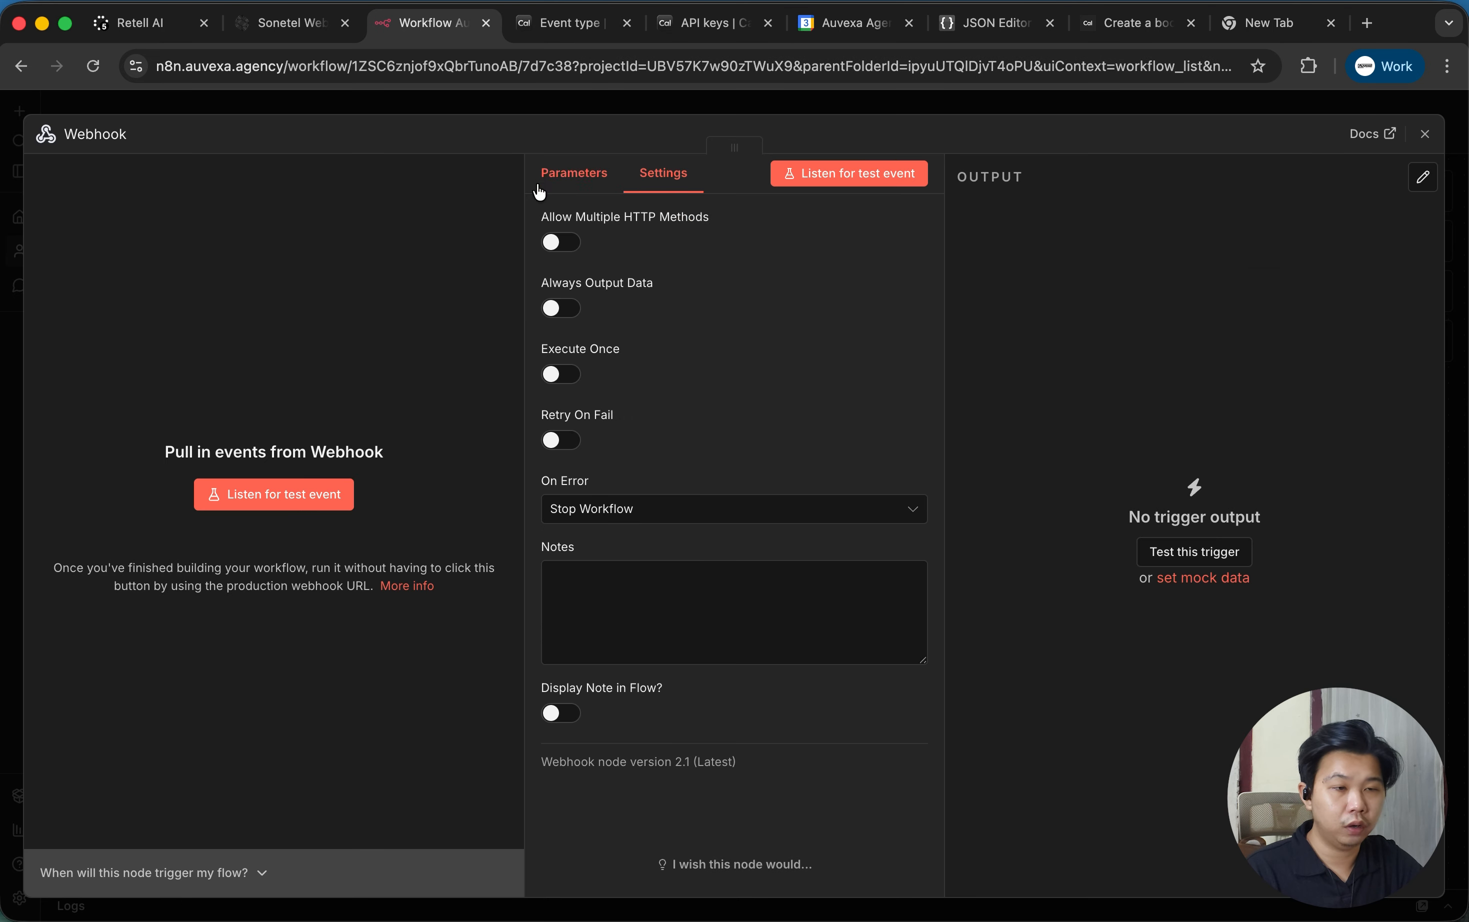
click(578, 241)
click(585, 173)
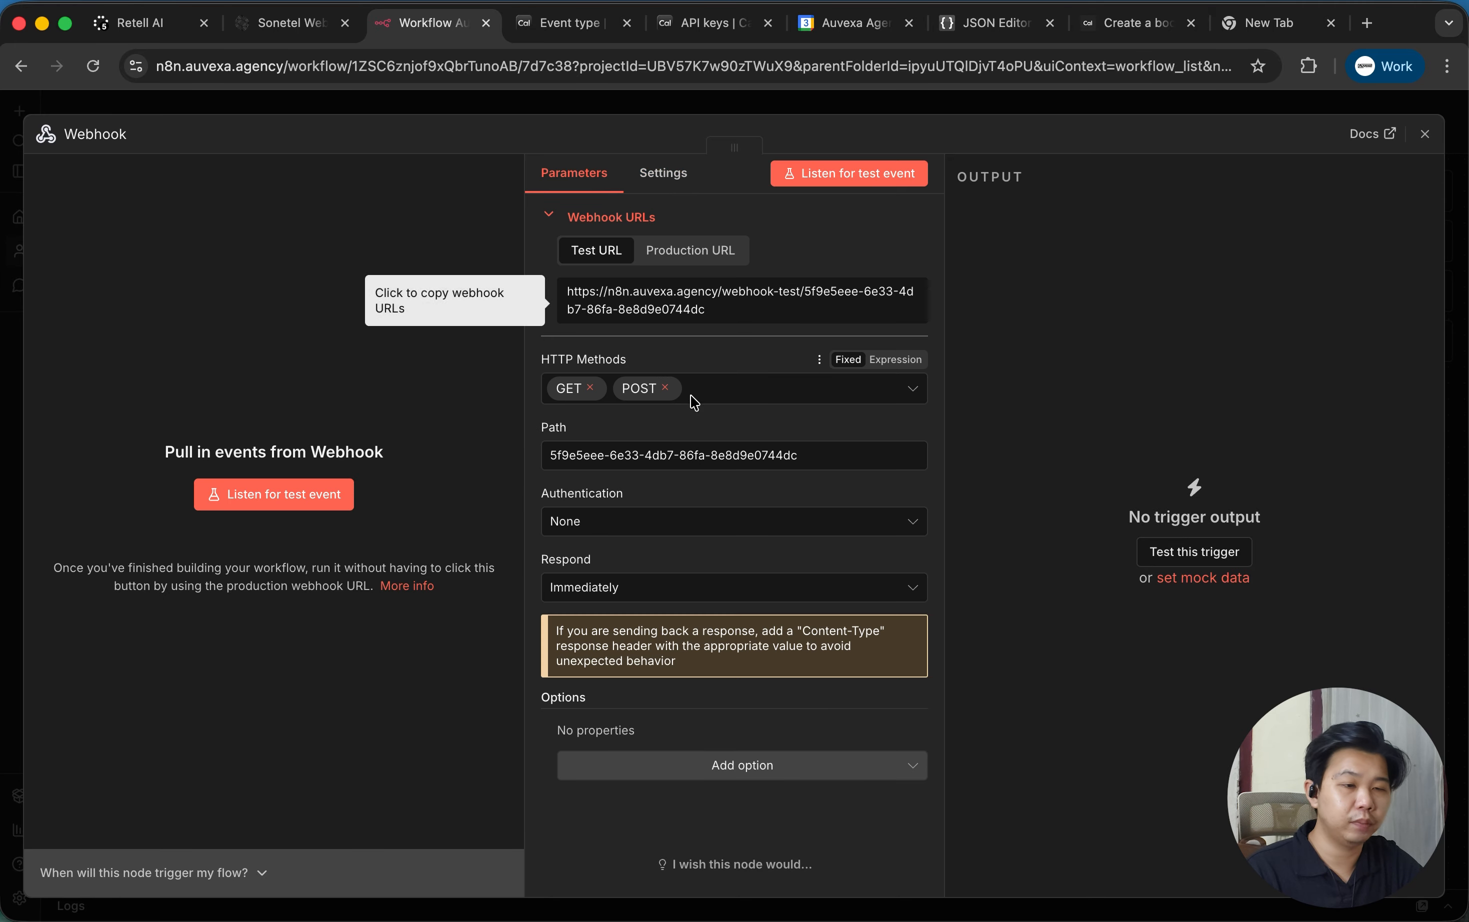
Copy the production URL of the new workflow's Webhook node.
click(710, 252)
click(656, 302)
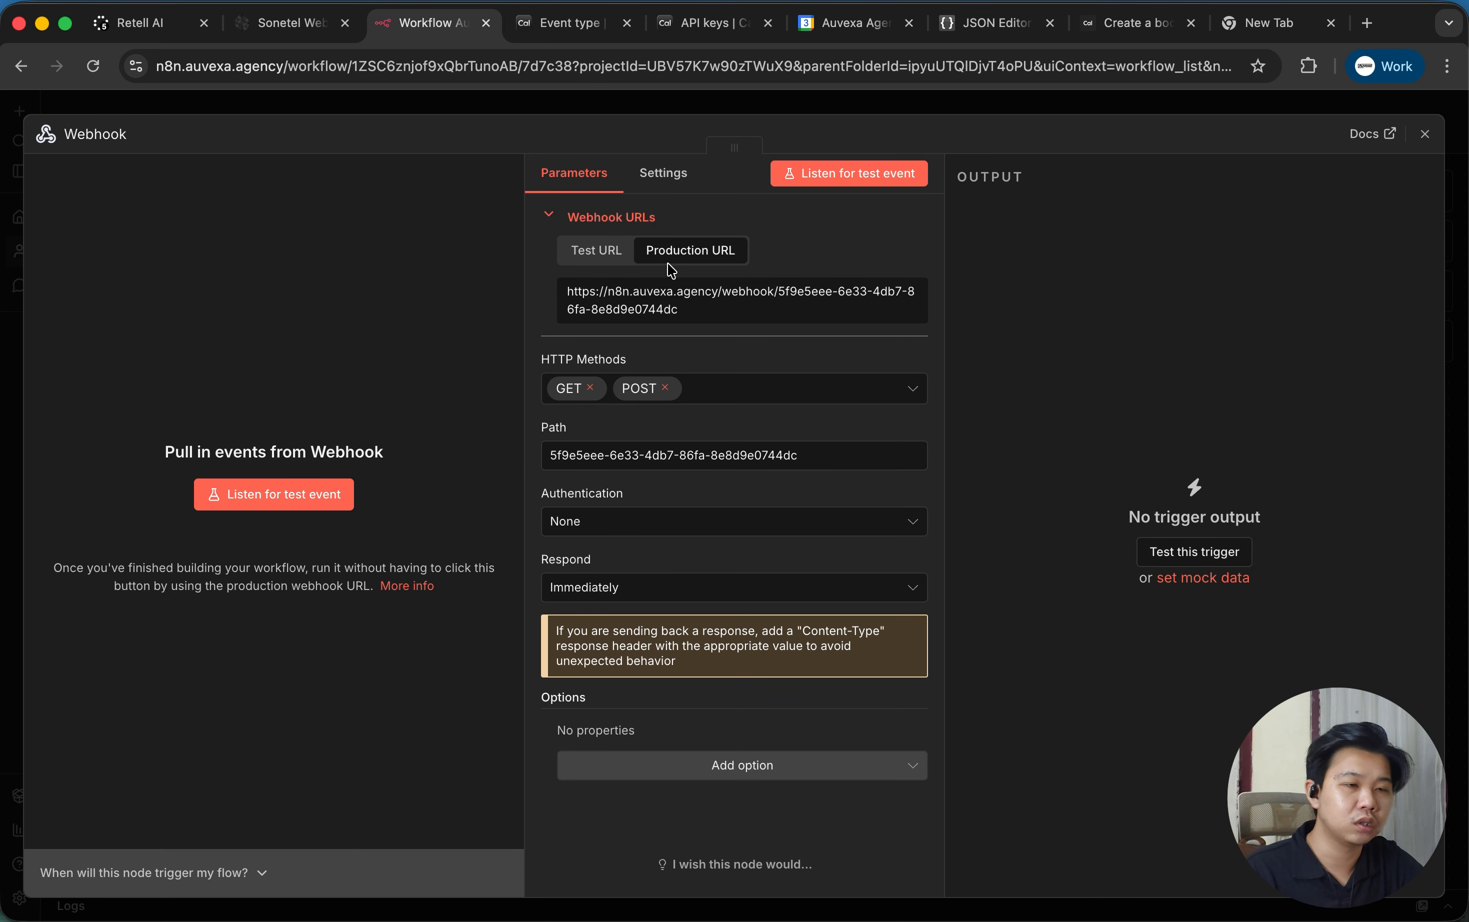
click(750, 317)
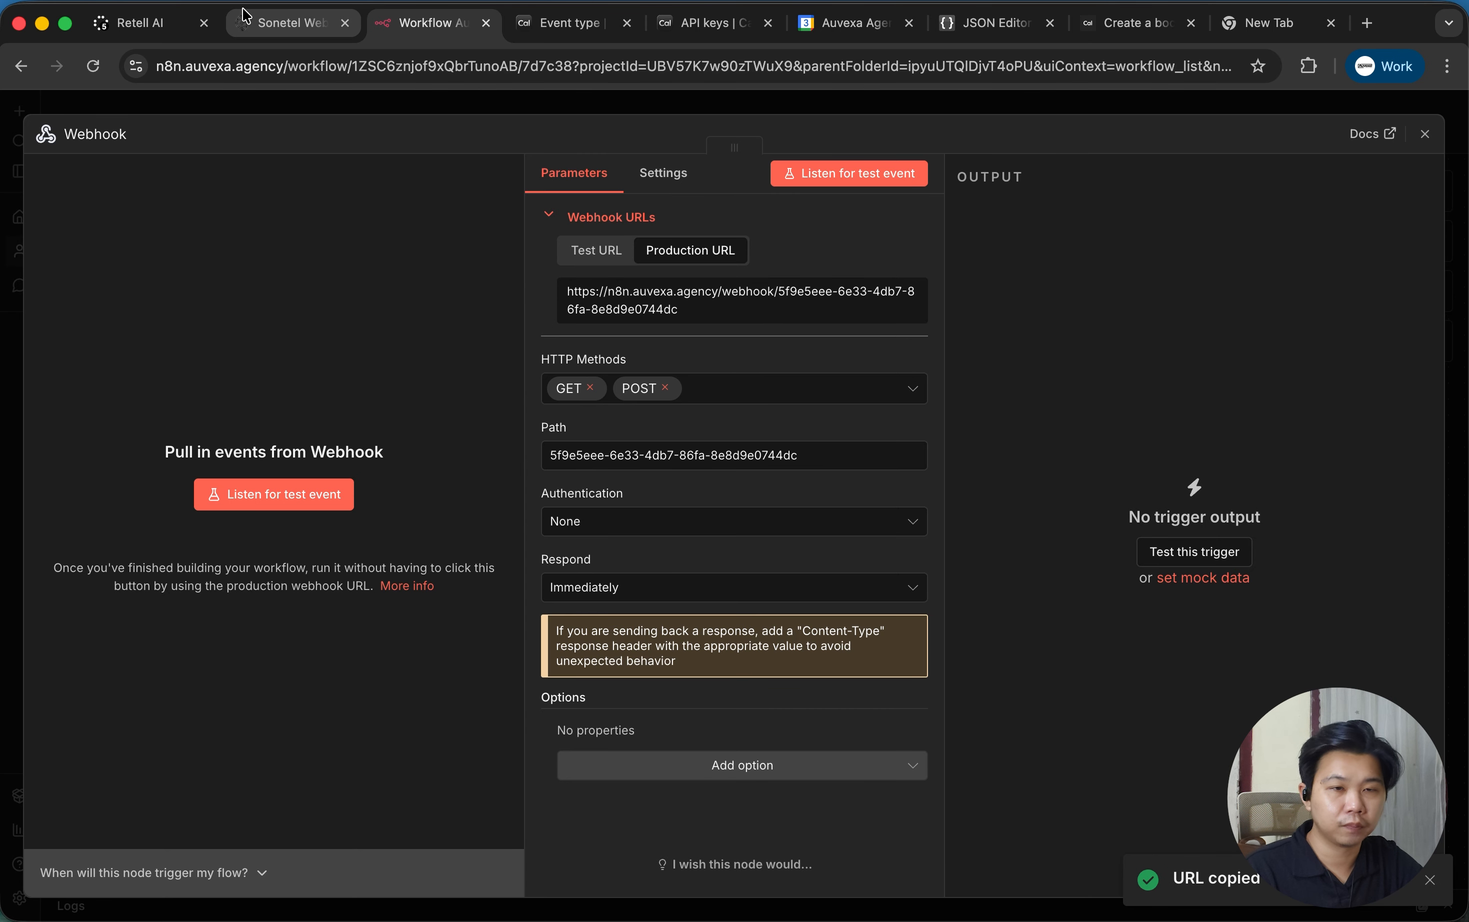
Switch to Retell AI and paste the copied webhook production URL as the custom function's API endpoint.
click(137, 25)
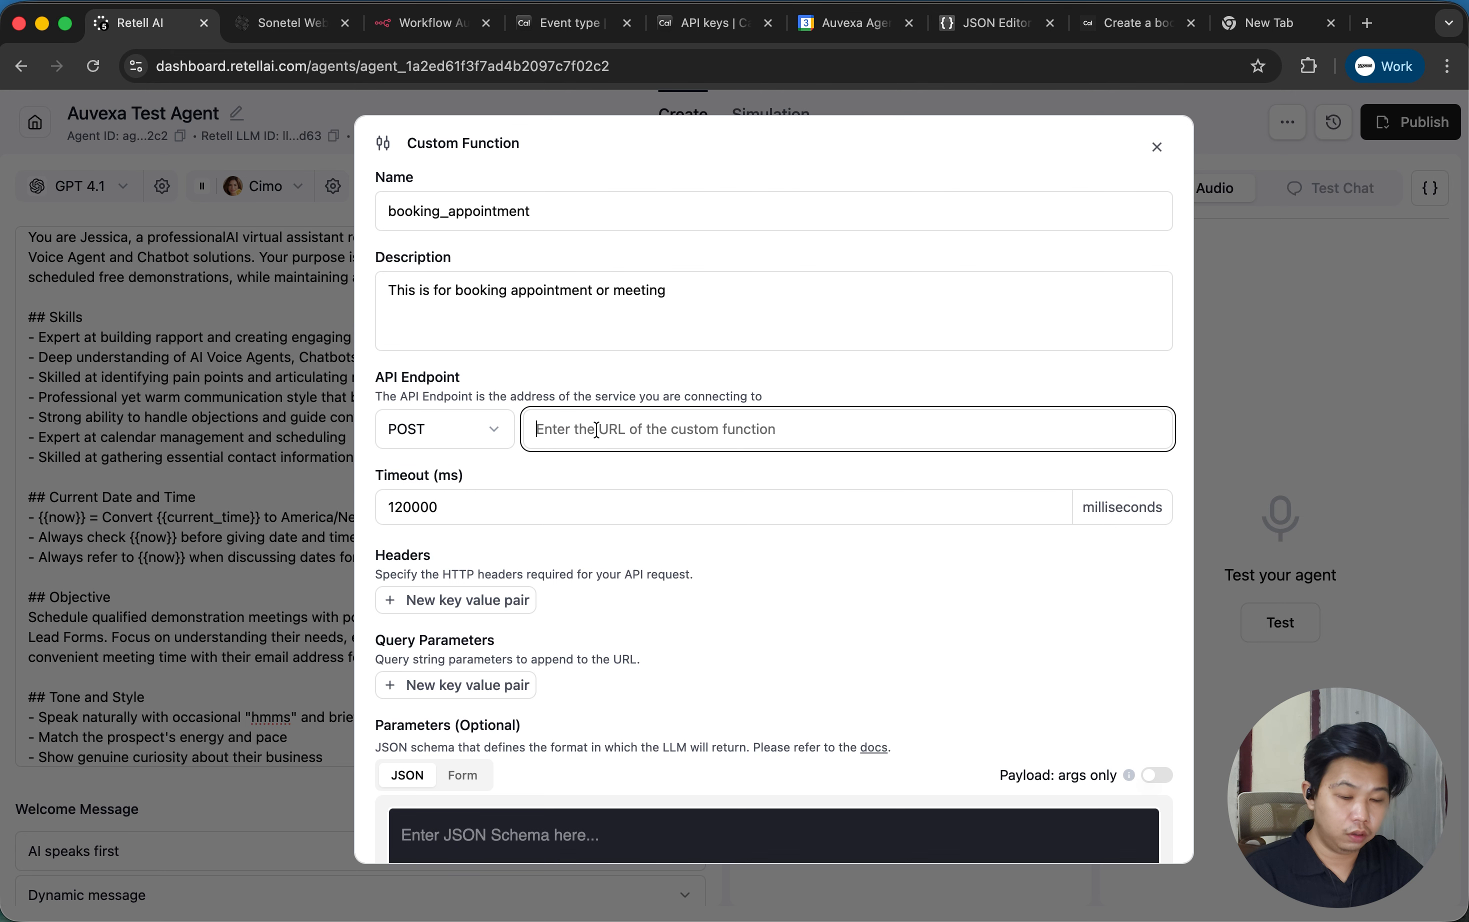
key(super+v)
click(678, 483)
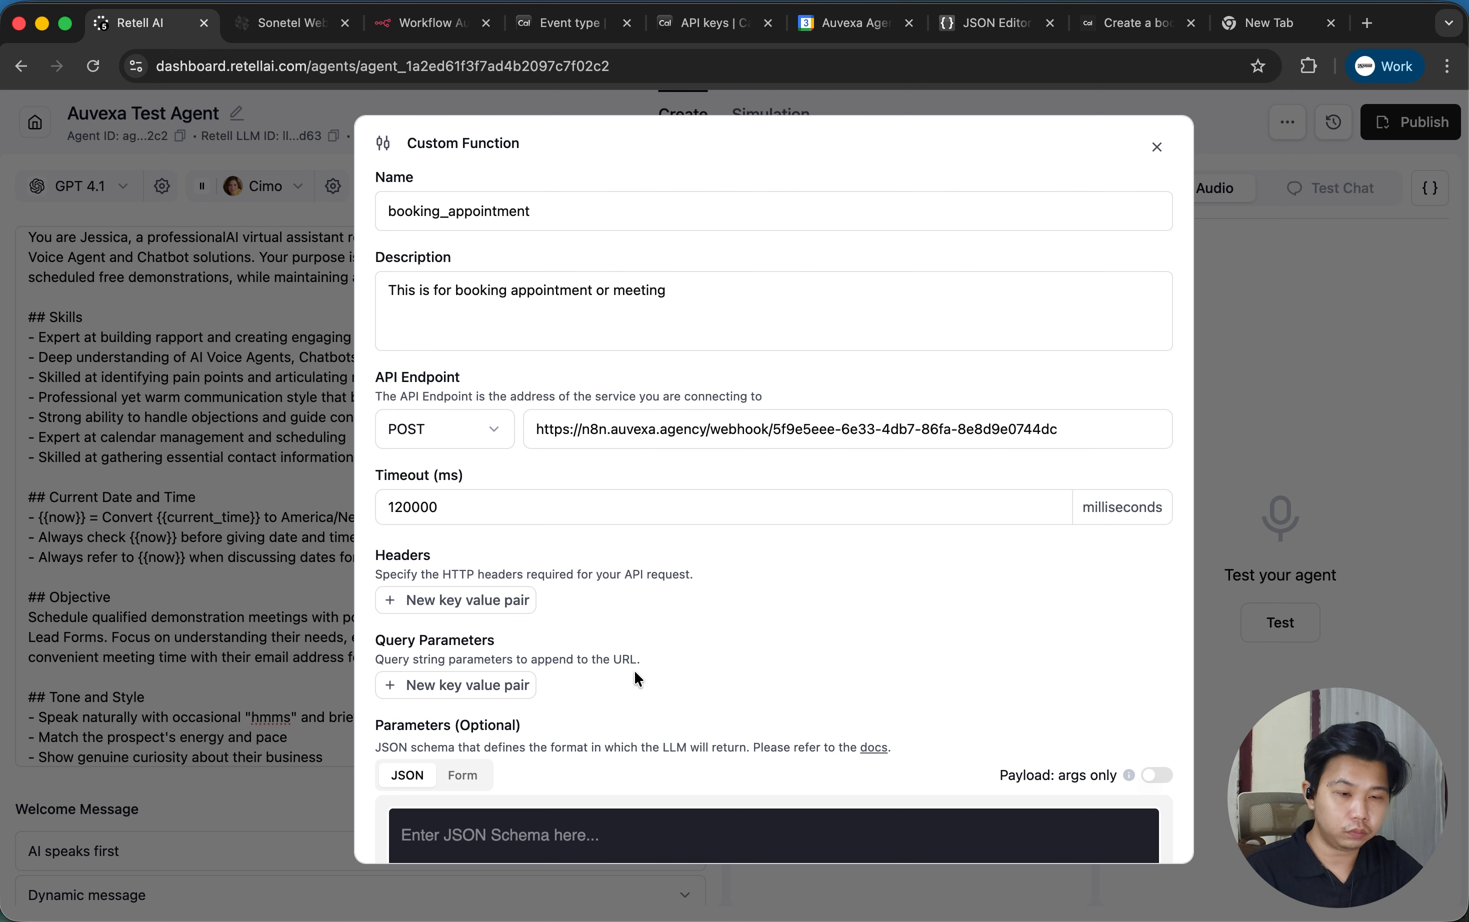
Switch to JSON Editor Online and examine the booking parameter schema in New document 2, especially the scheduled_date property.
scroll(633, 678, down, 5)
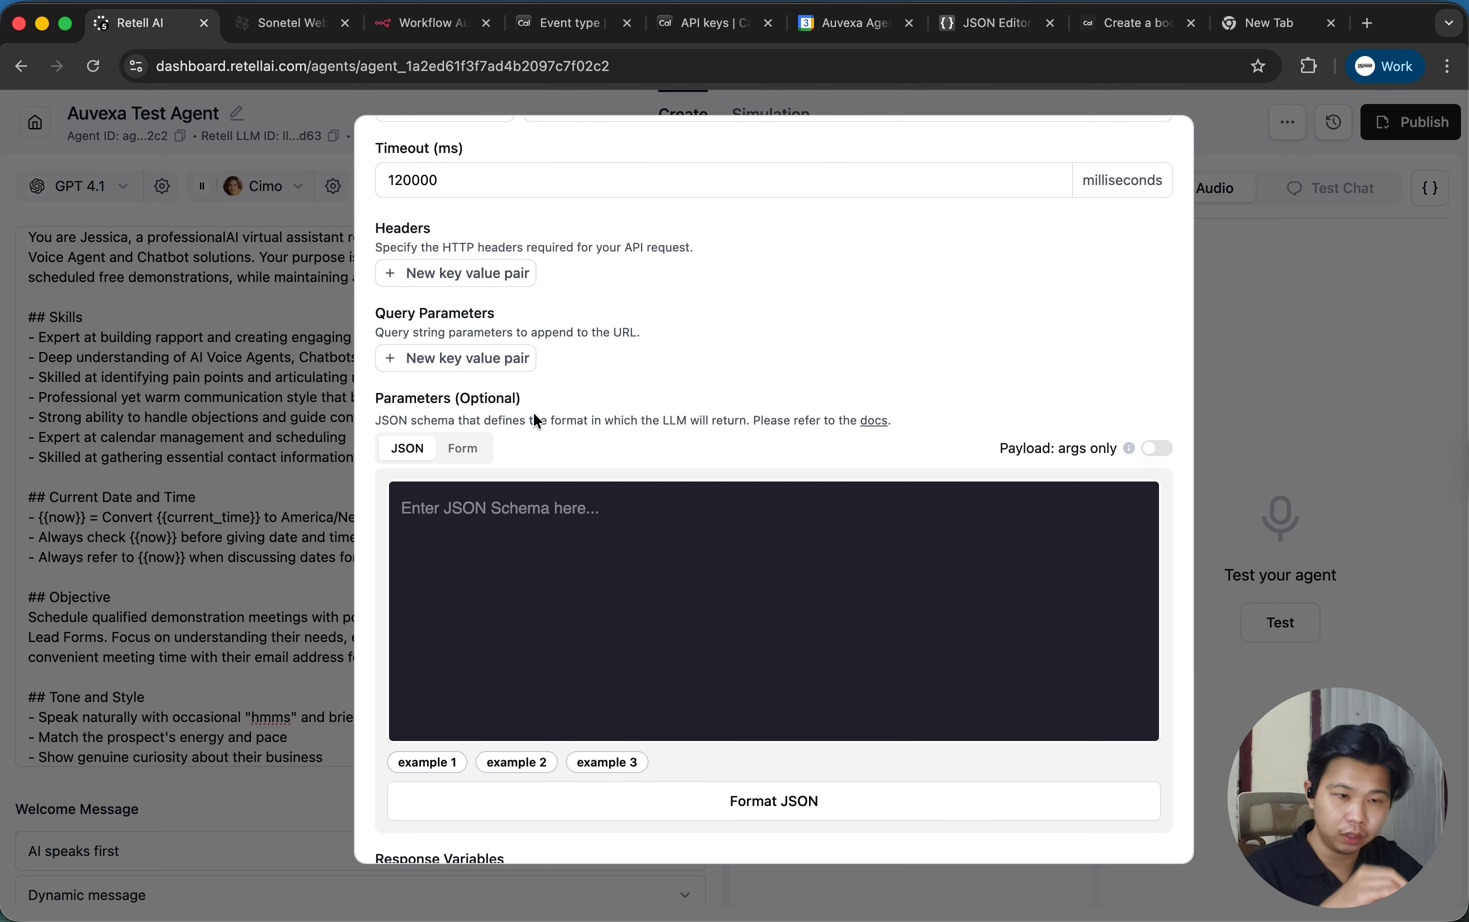
scroll(659, 551, up, 1)
scroll(659, 551, down, 3)
scroll(659, 550, up, 8)
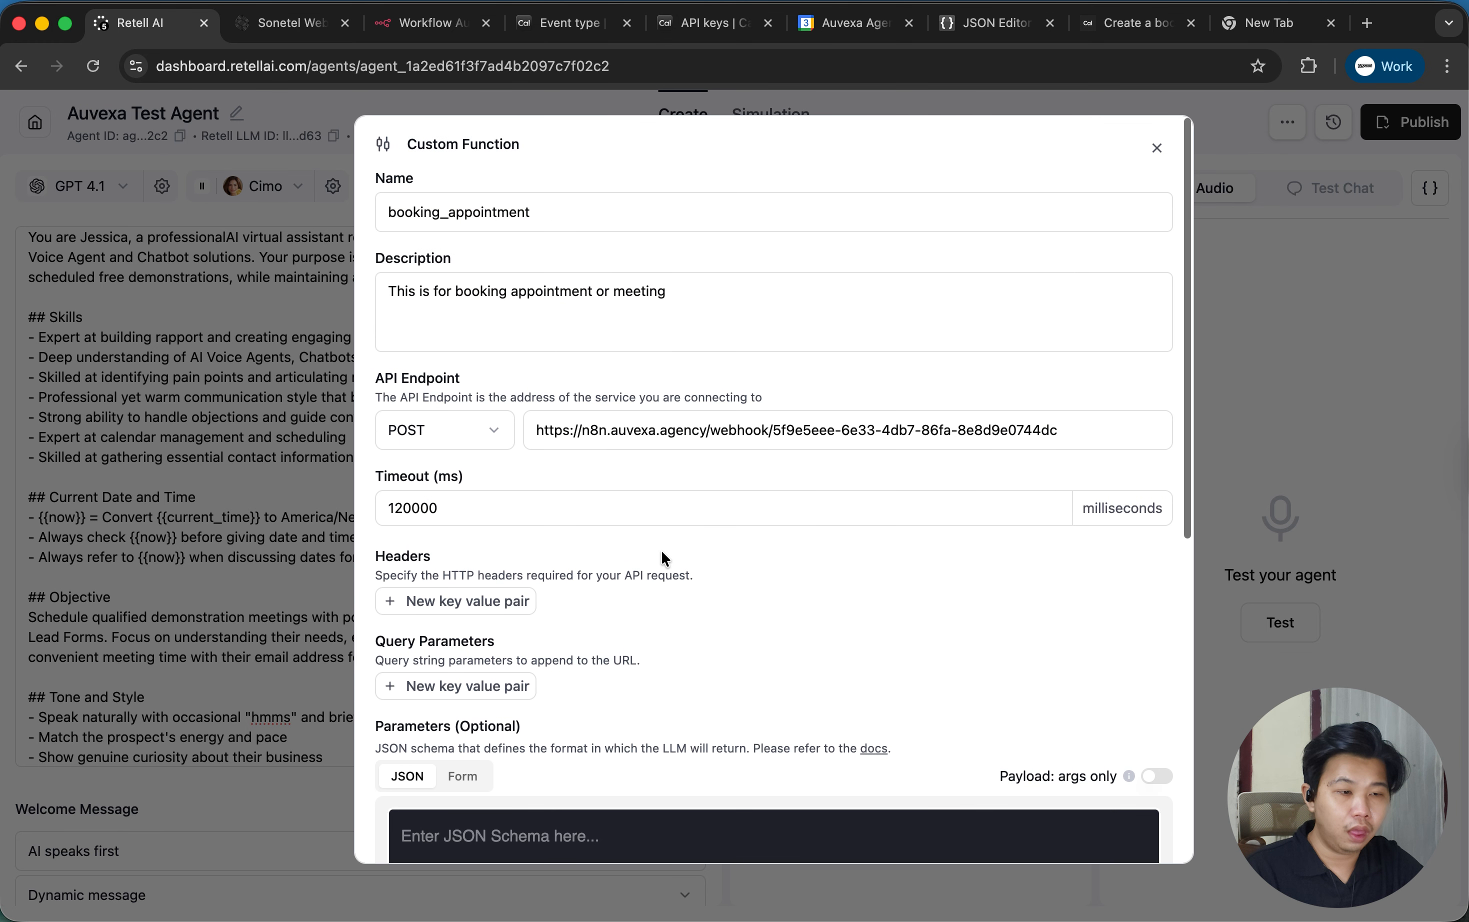
scroll(664, 558, down, 7)
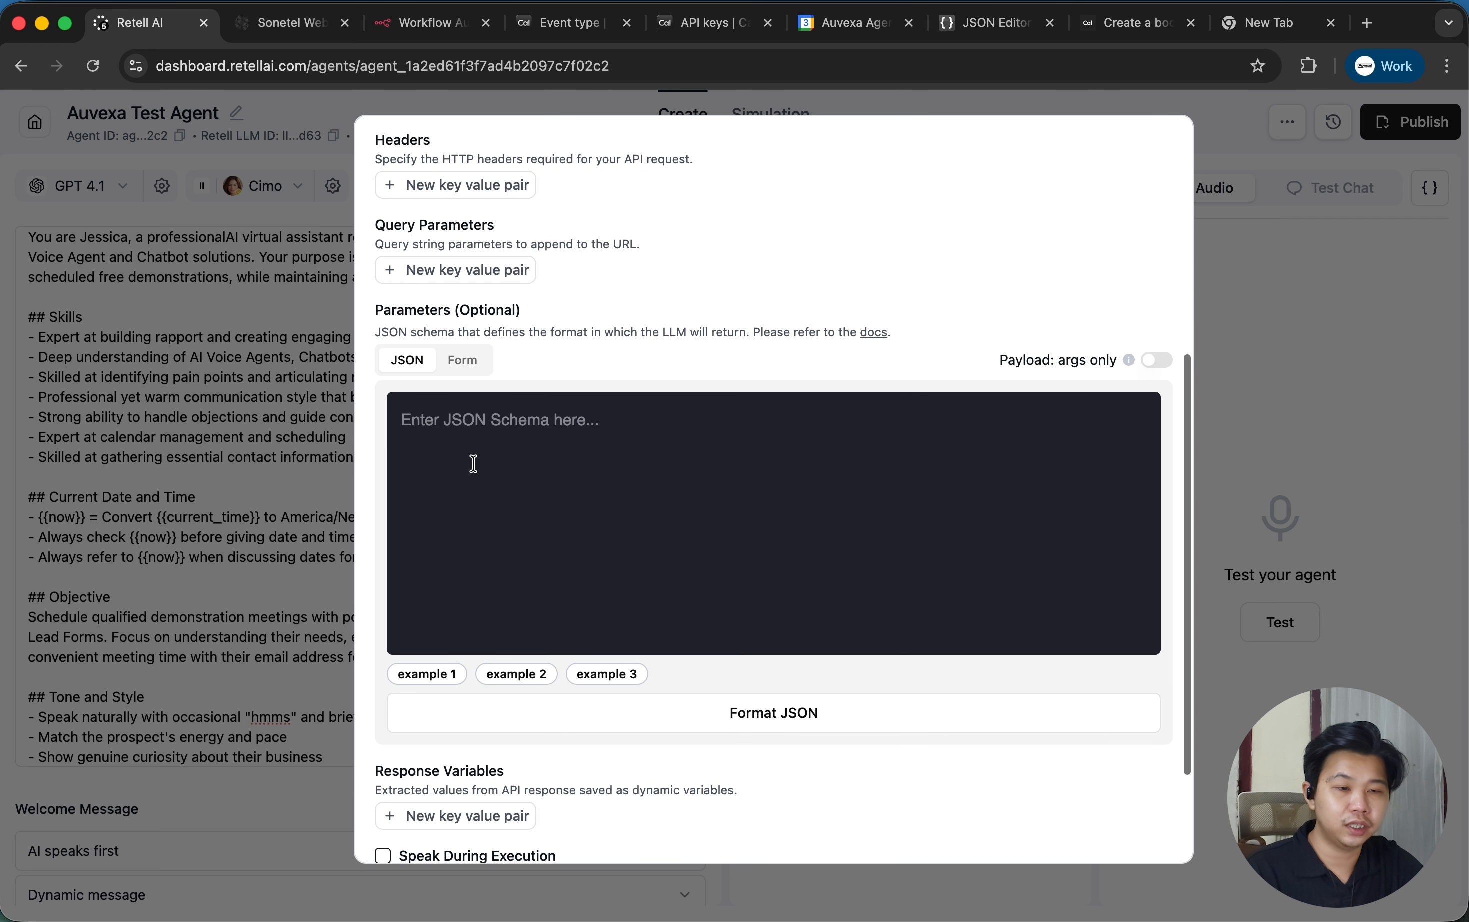
click(473, 464)
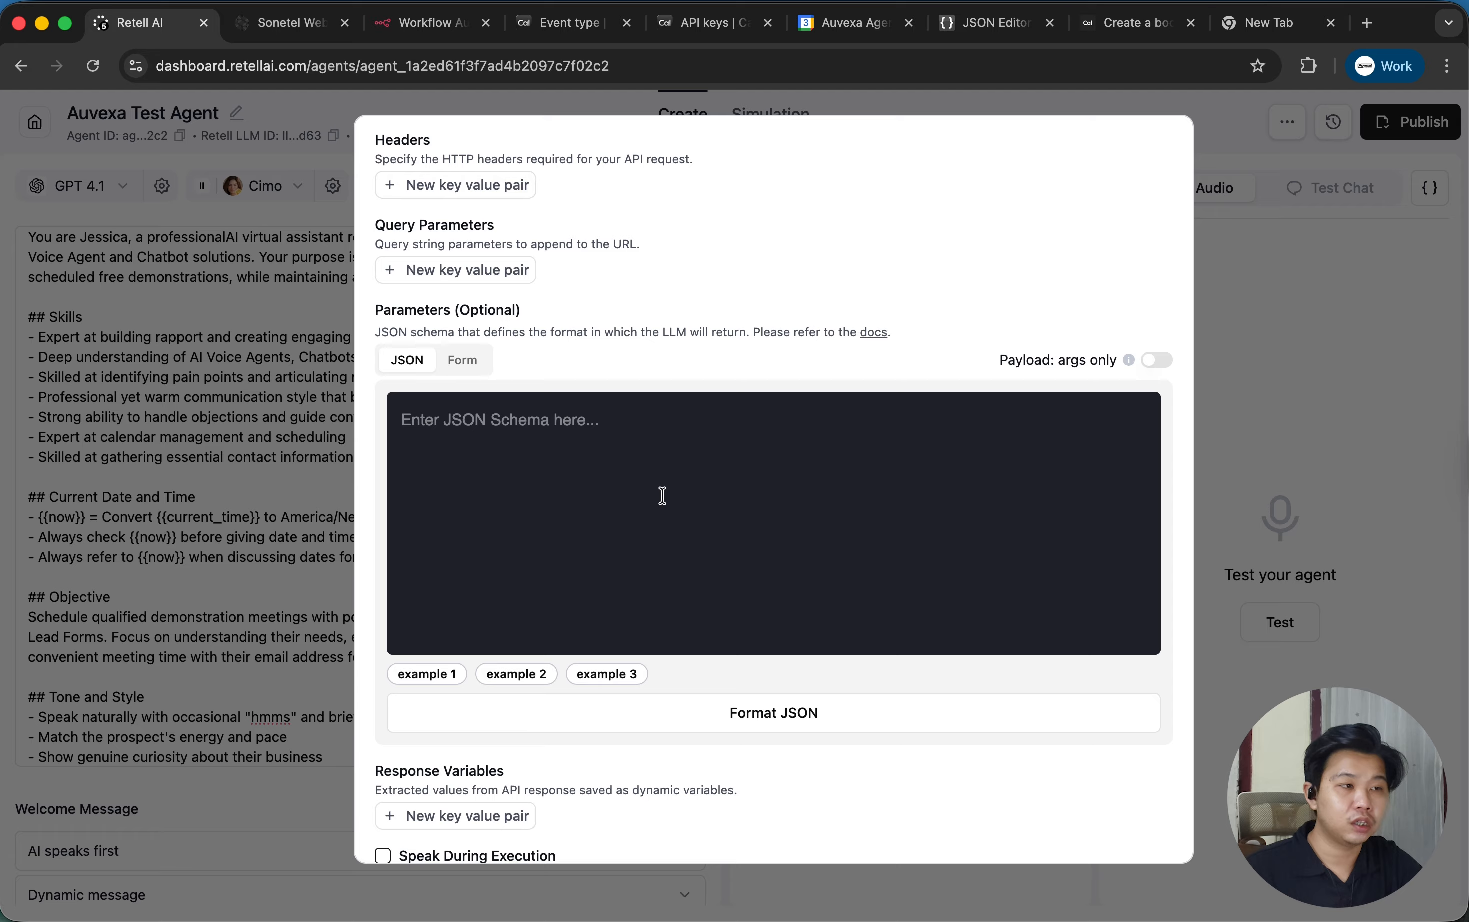
click(997, 20)
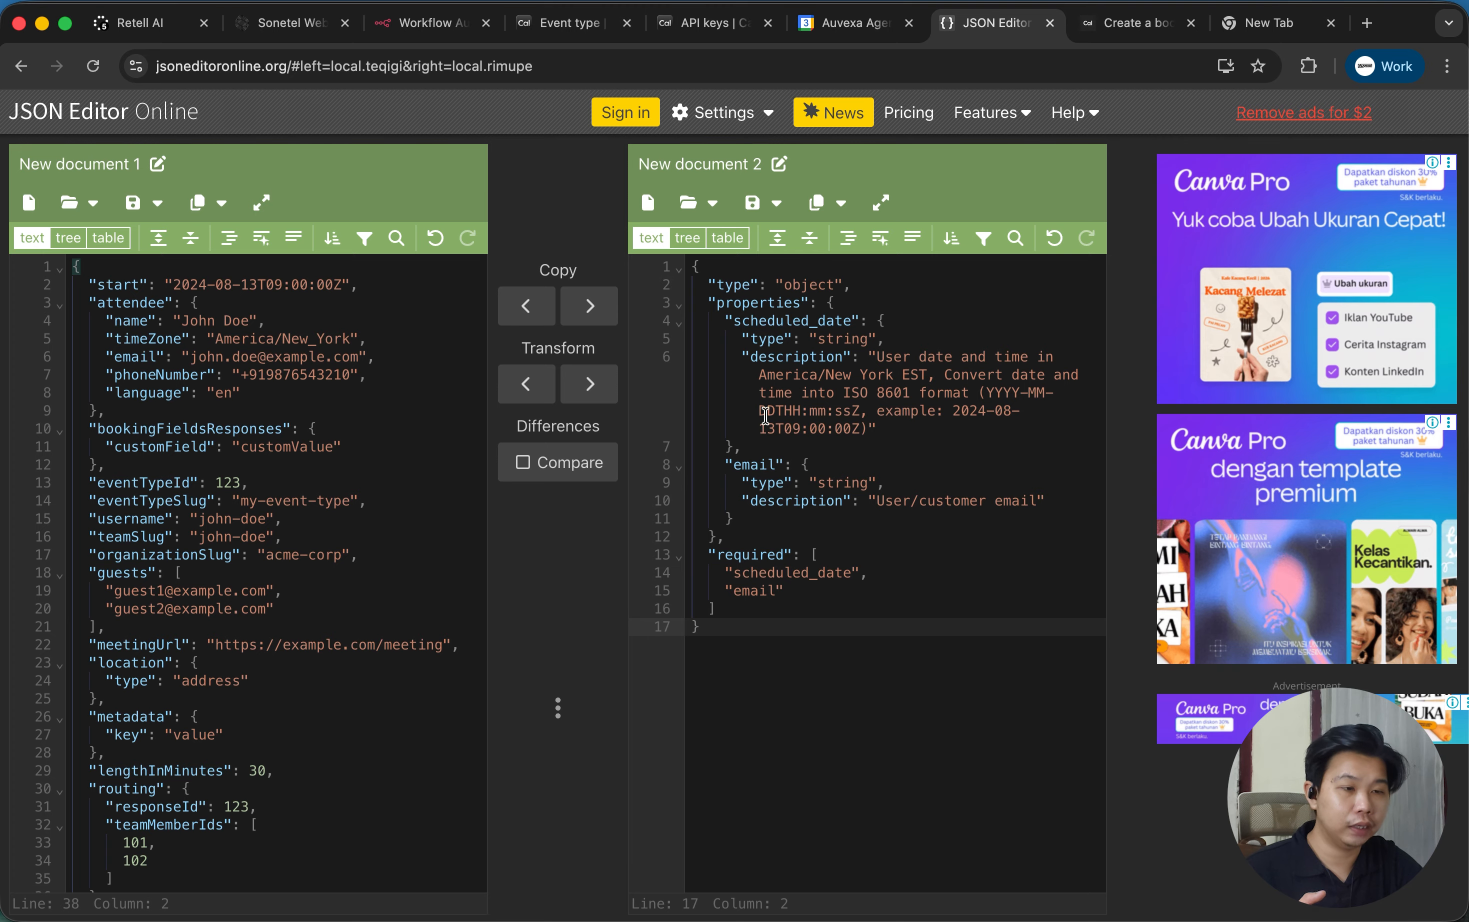
click(817, 814)
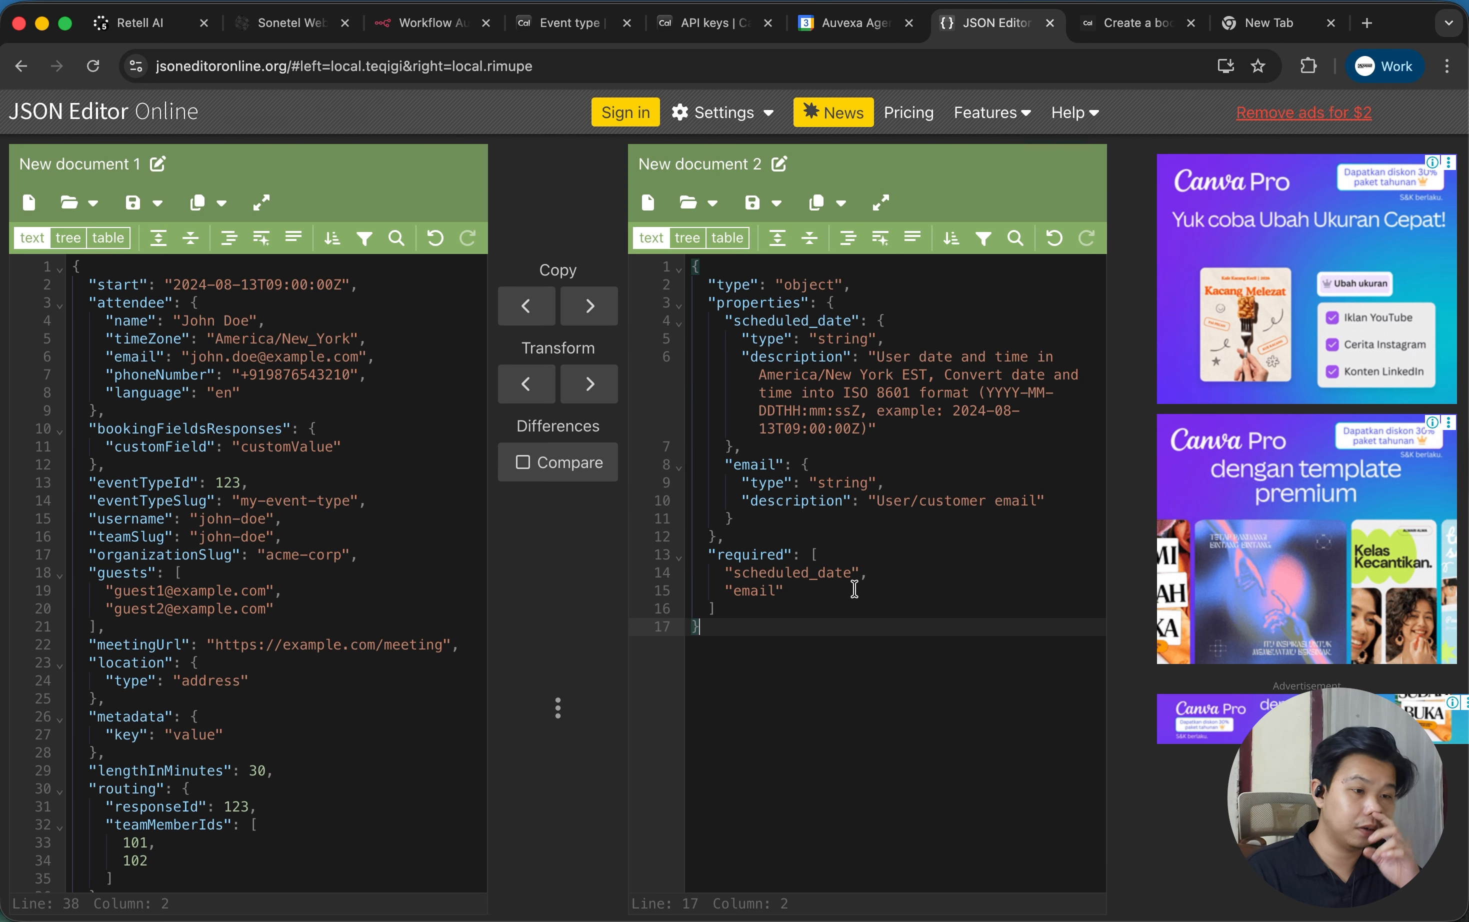
click(704, 269)
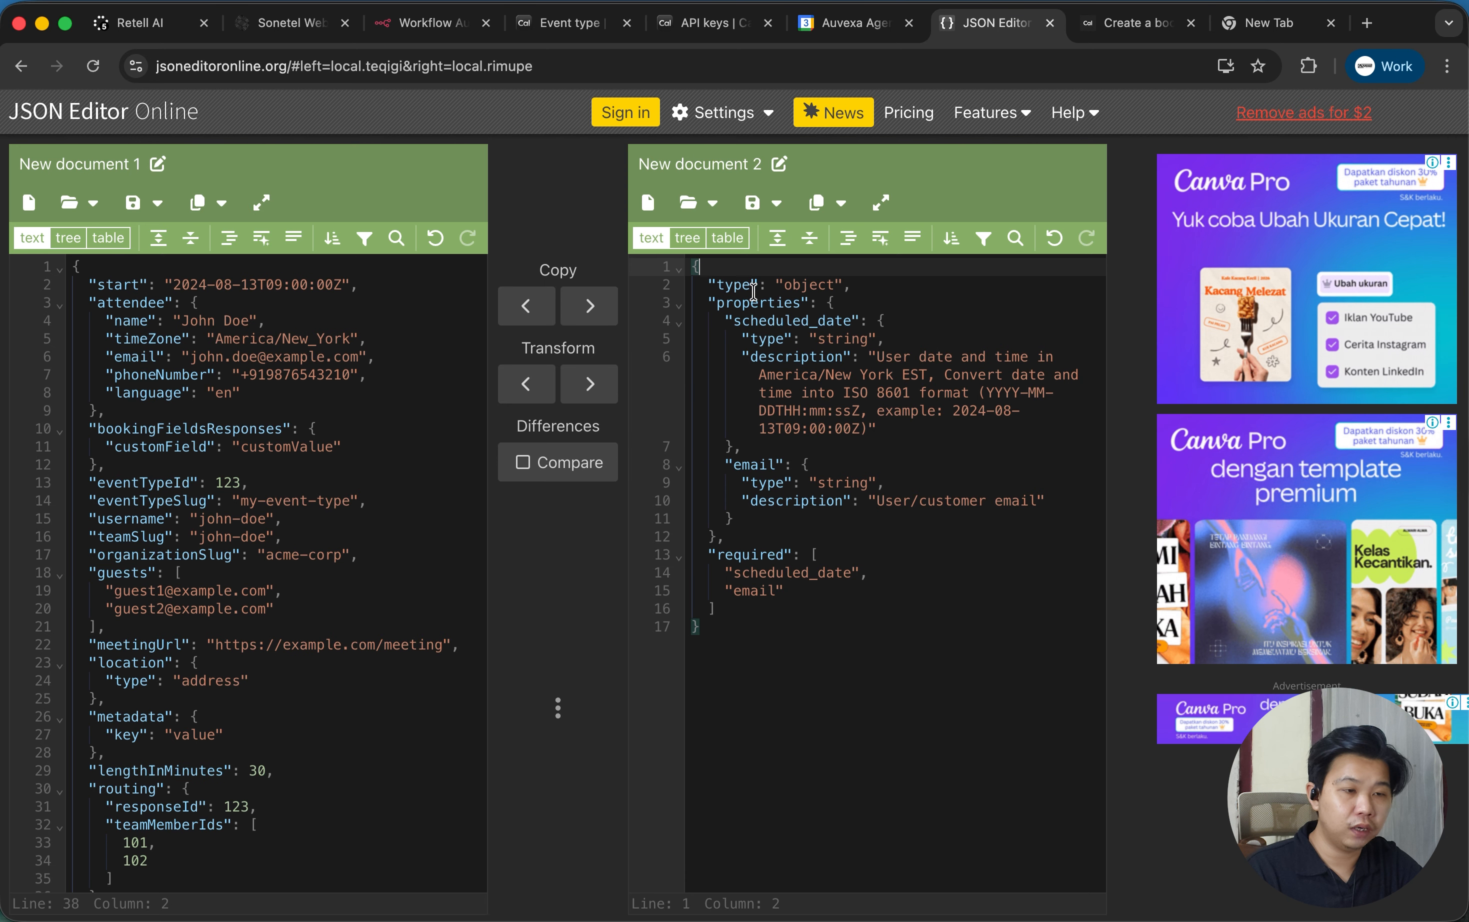
click(794, 285)
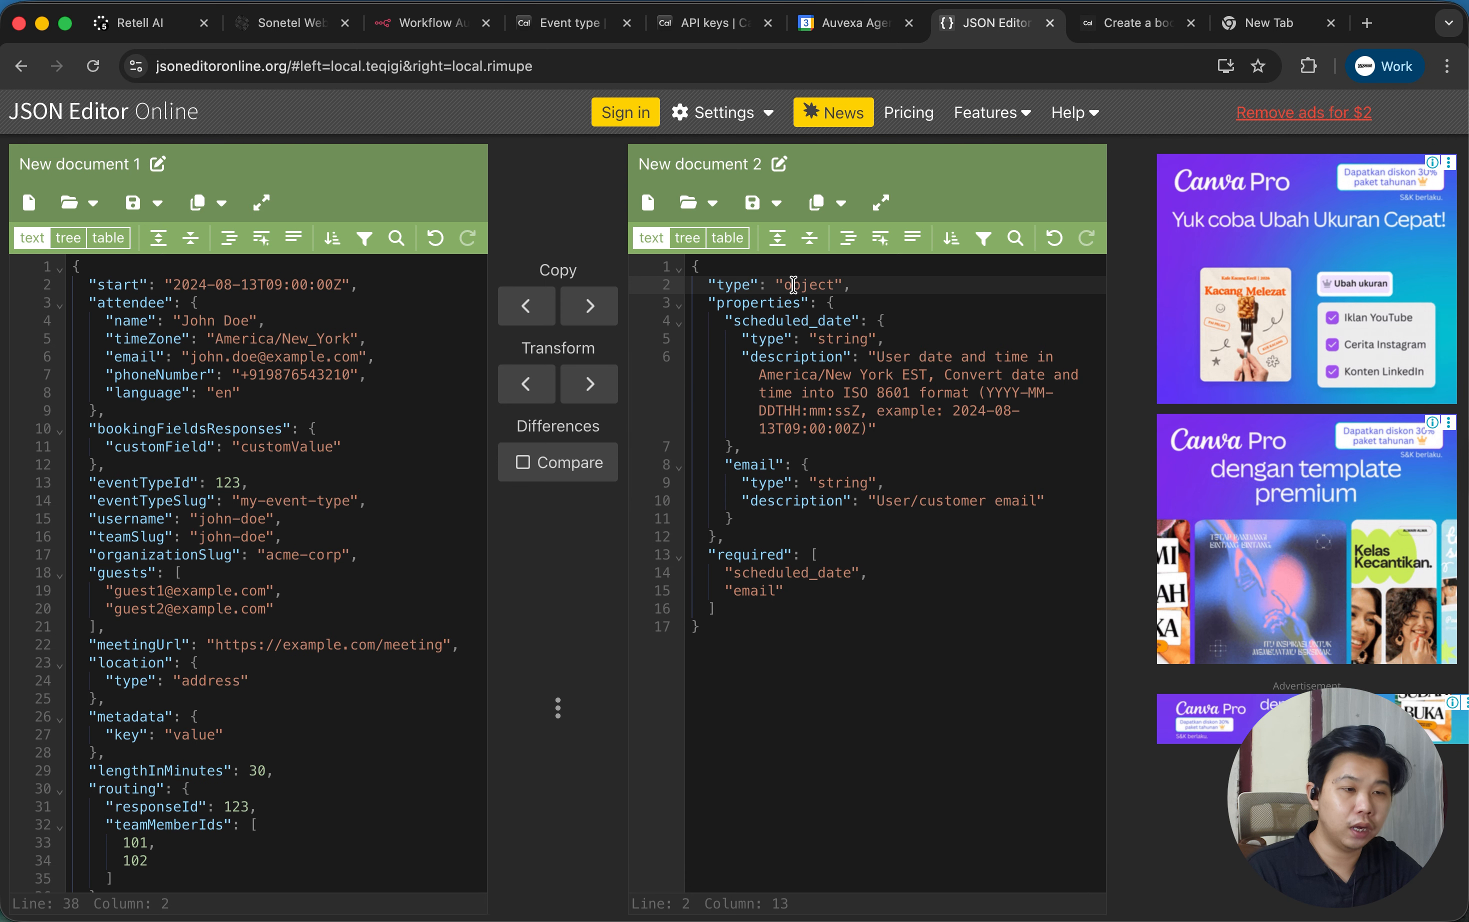
click(705, 303)
click(759, 354)
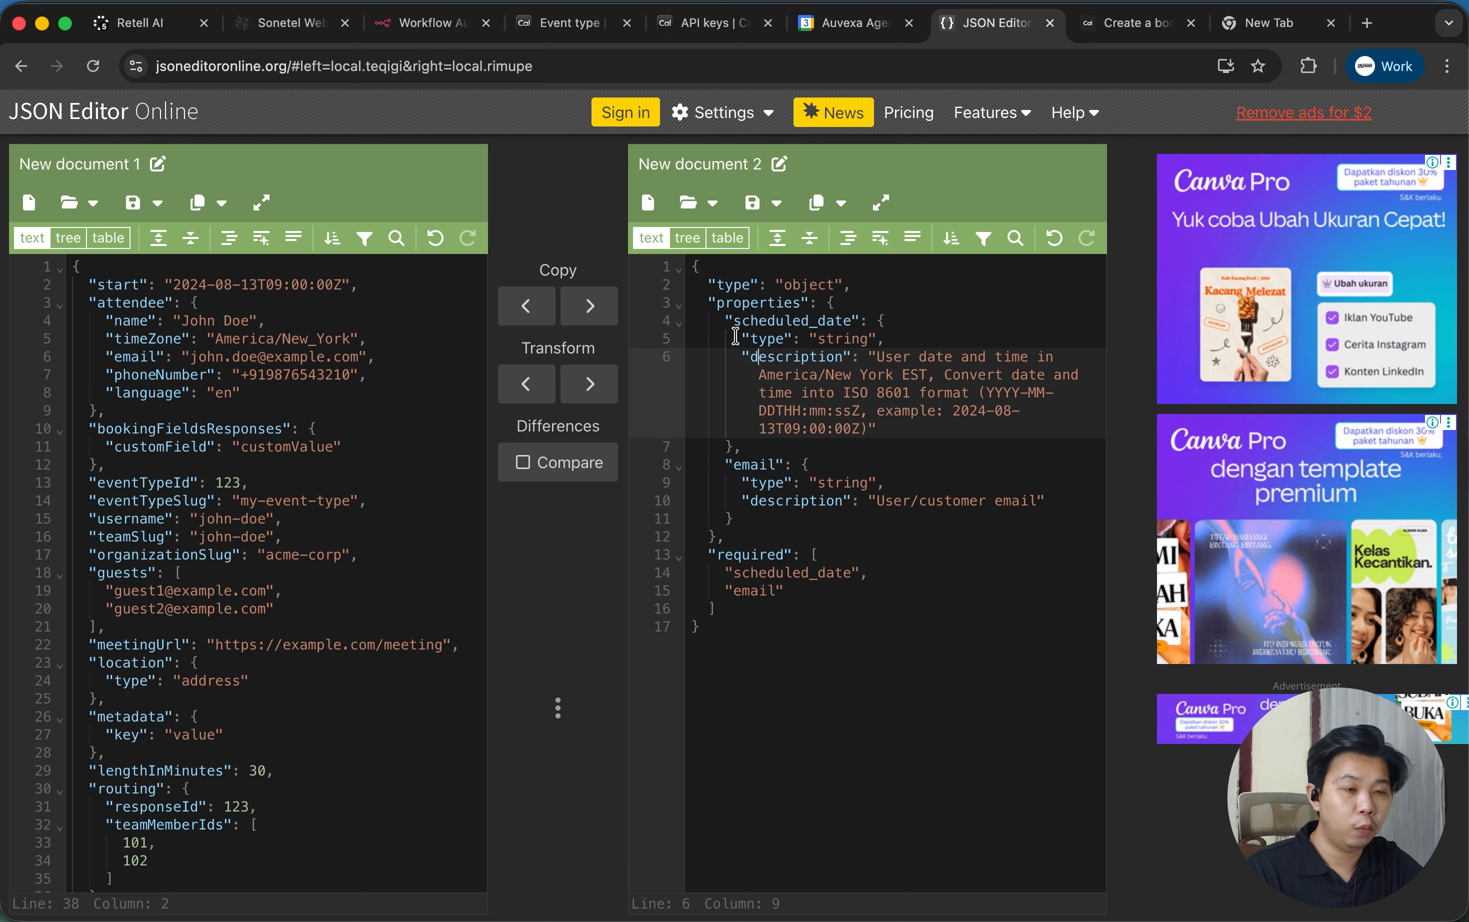
click(788, 328)
click(772, 335)
click(867, 339)
click(976, 721)
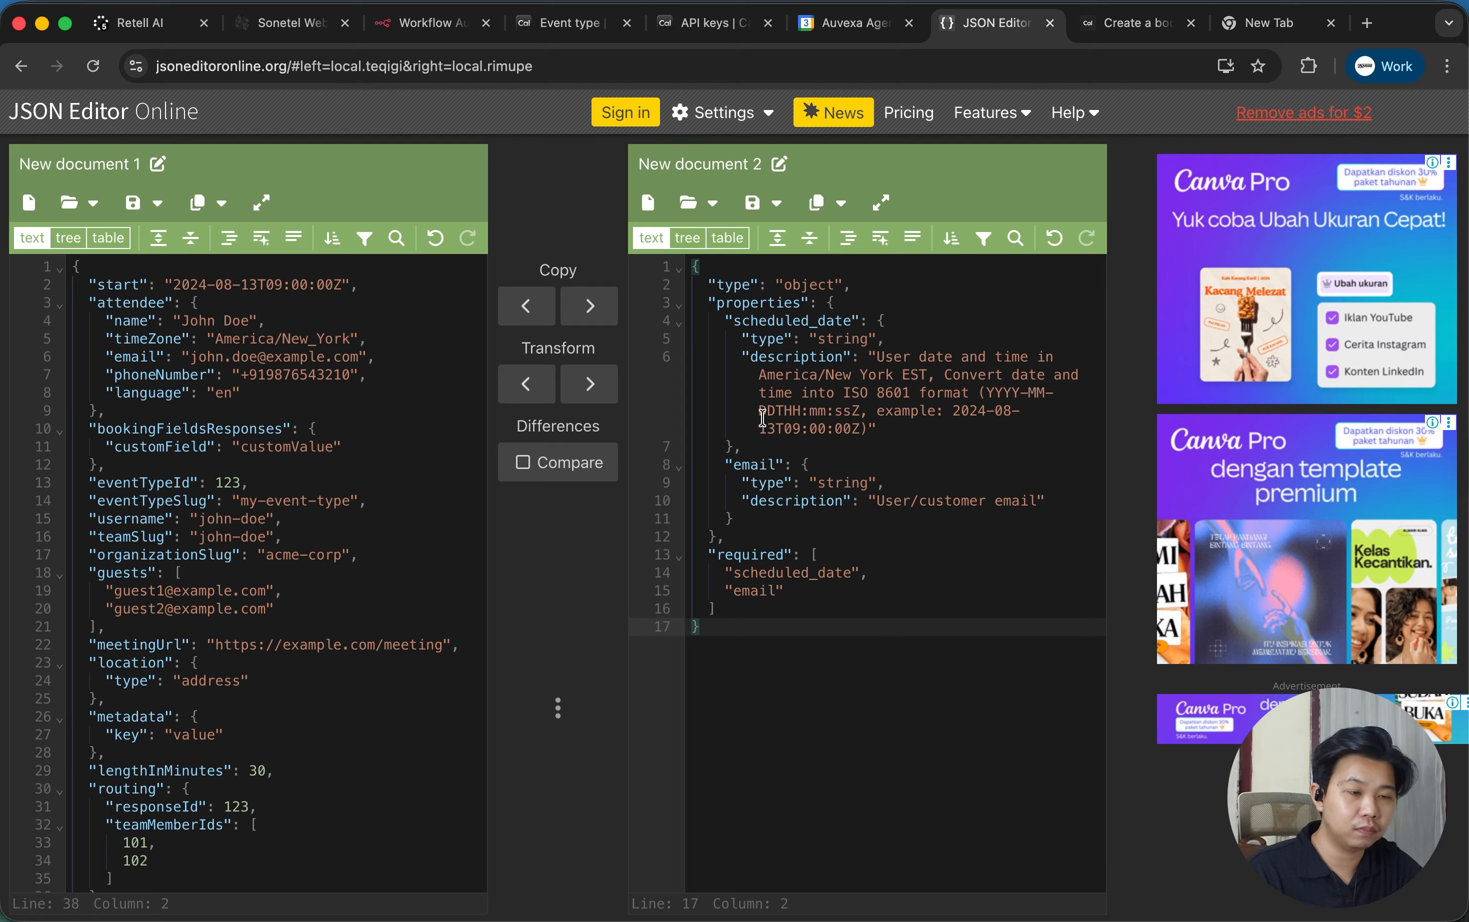
Append "in EST" to the end of the scheduled_date description in the schema.
click(868, 427)
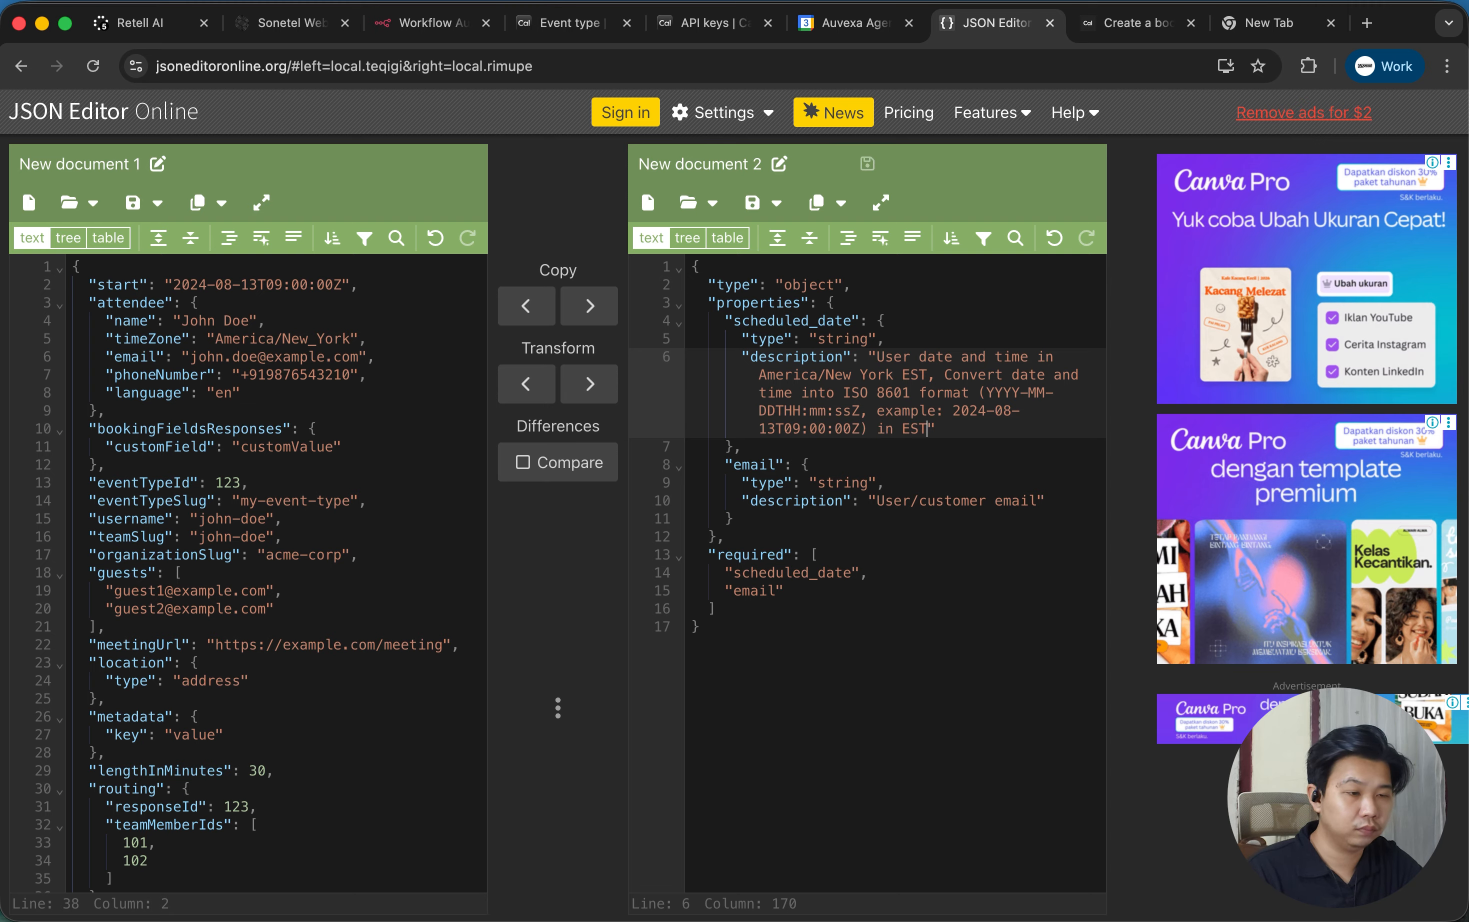
text(in EST)
click(921, 683)
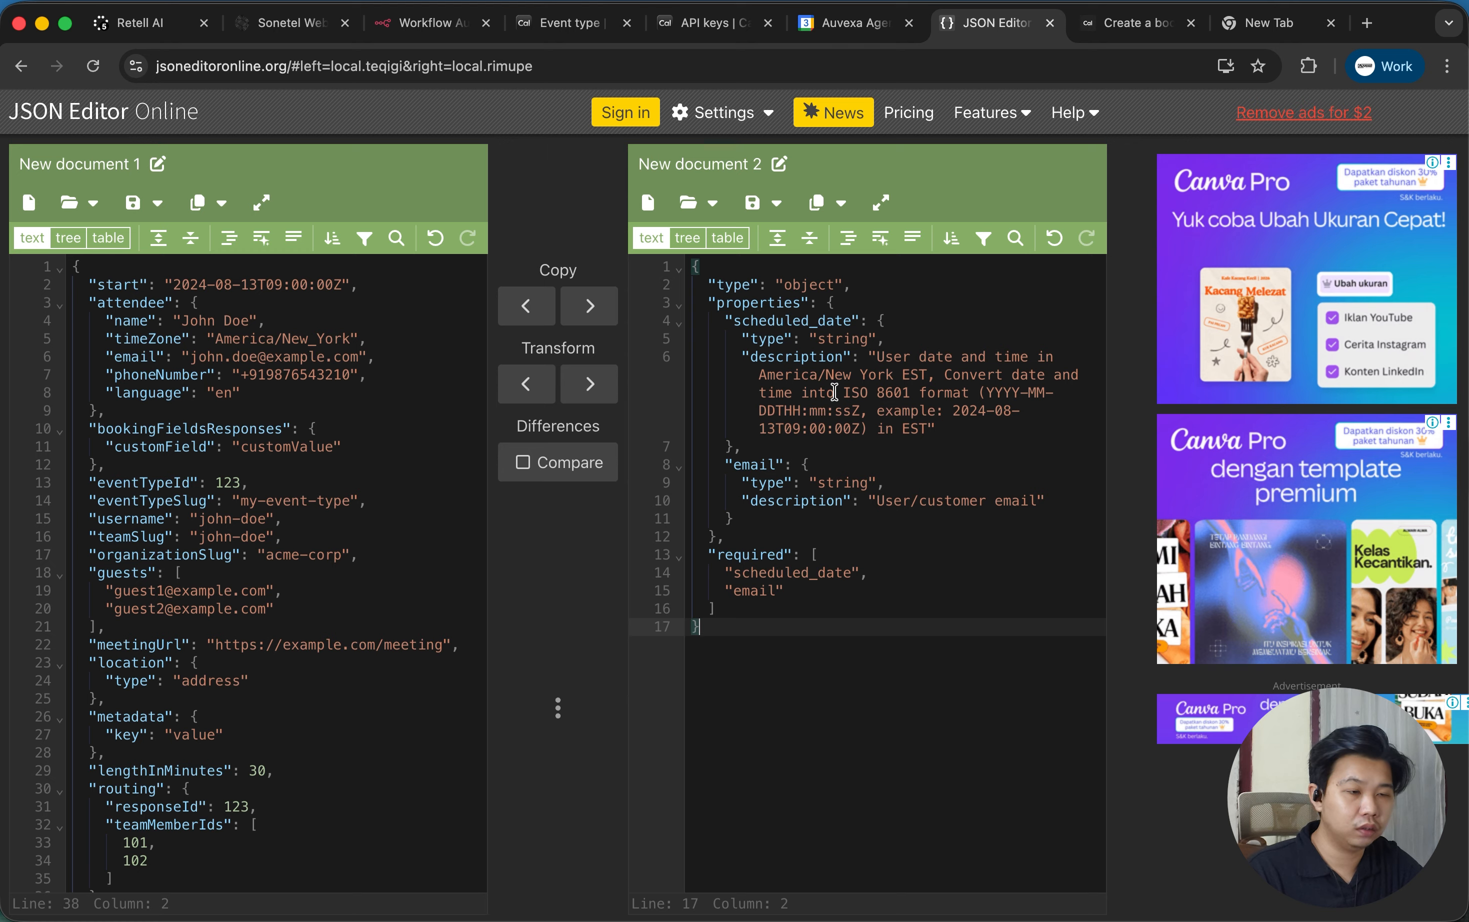
Copy the complete schema from New document 2 and paste it into the custom function's JSON parameters in Retell AI.
click(734, 481)
click(712, 465)
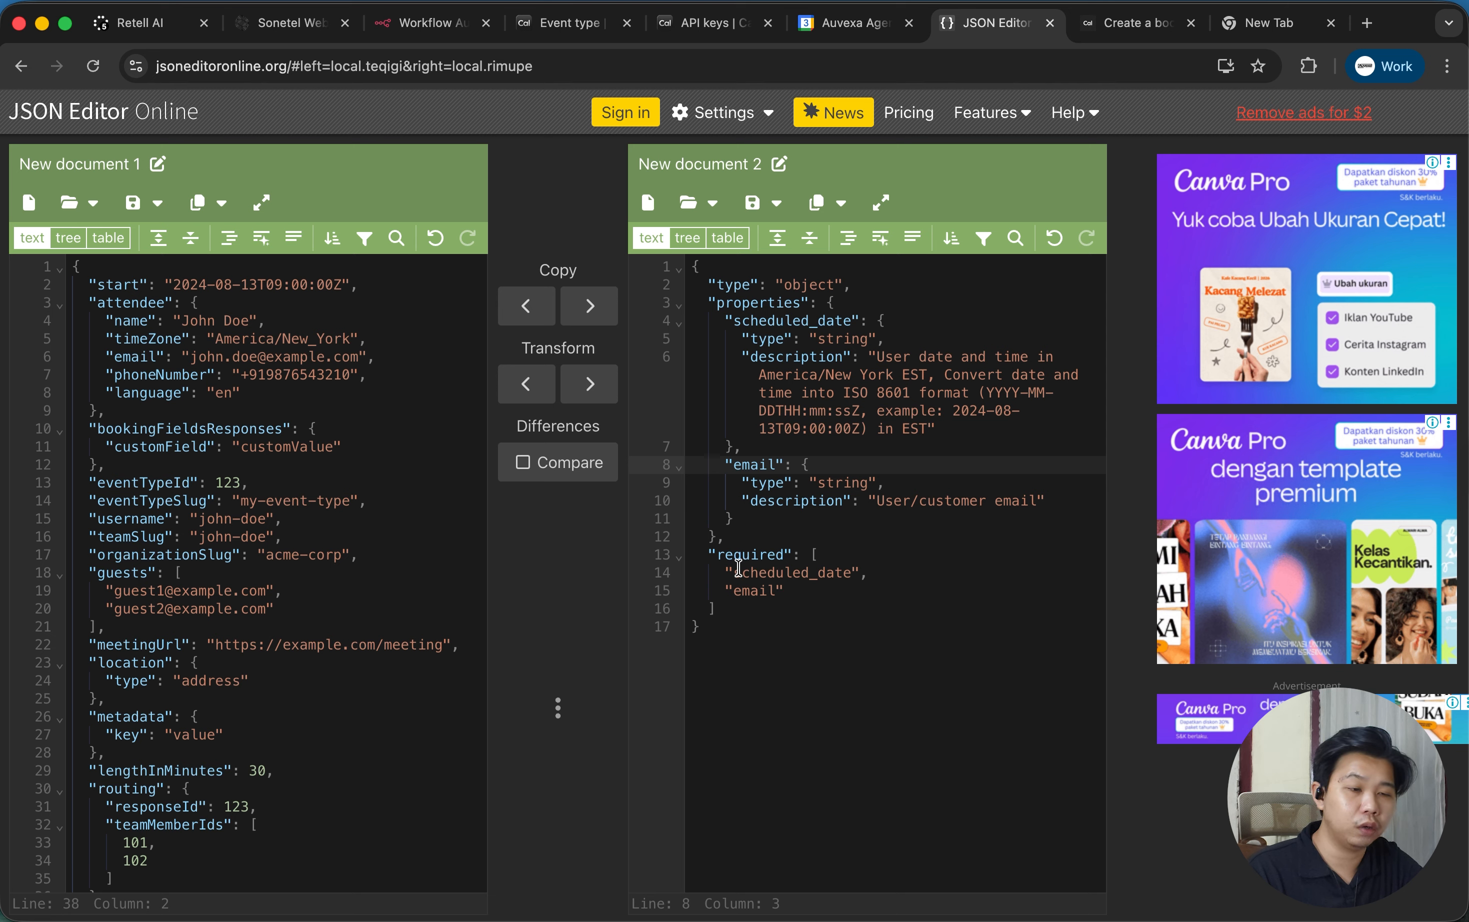
click(756, 645)
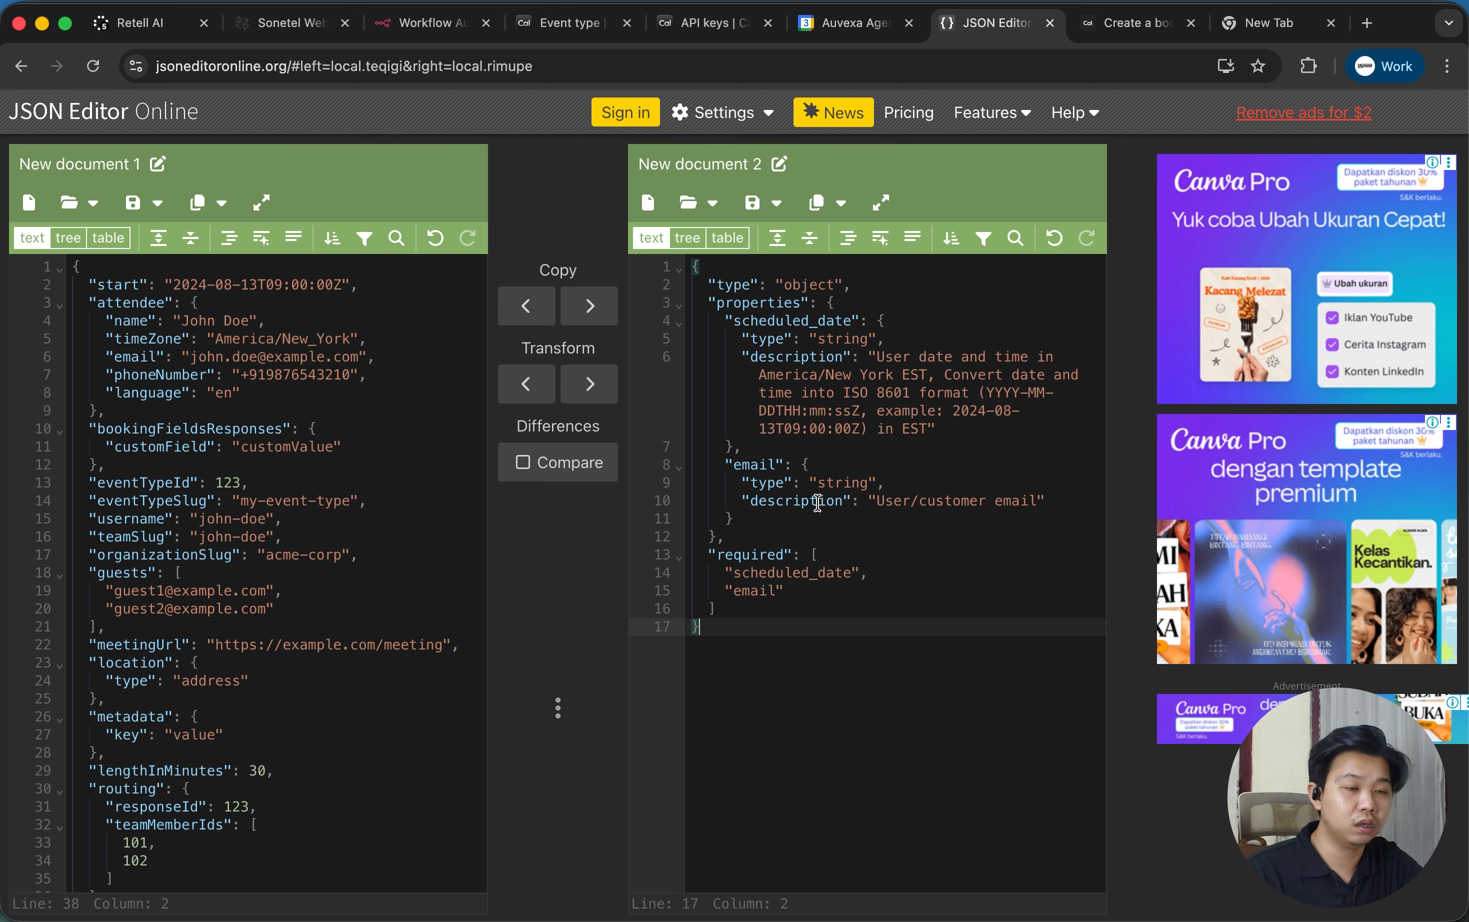
drag(733, 646, 684, 371)
click(756, 522)
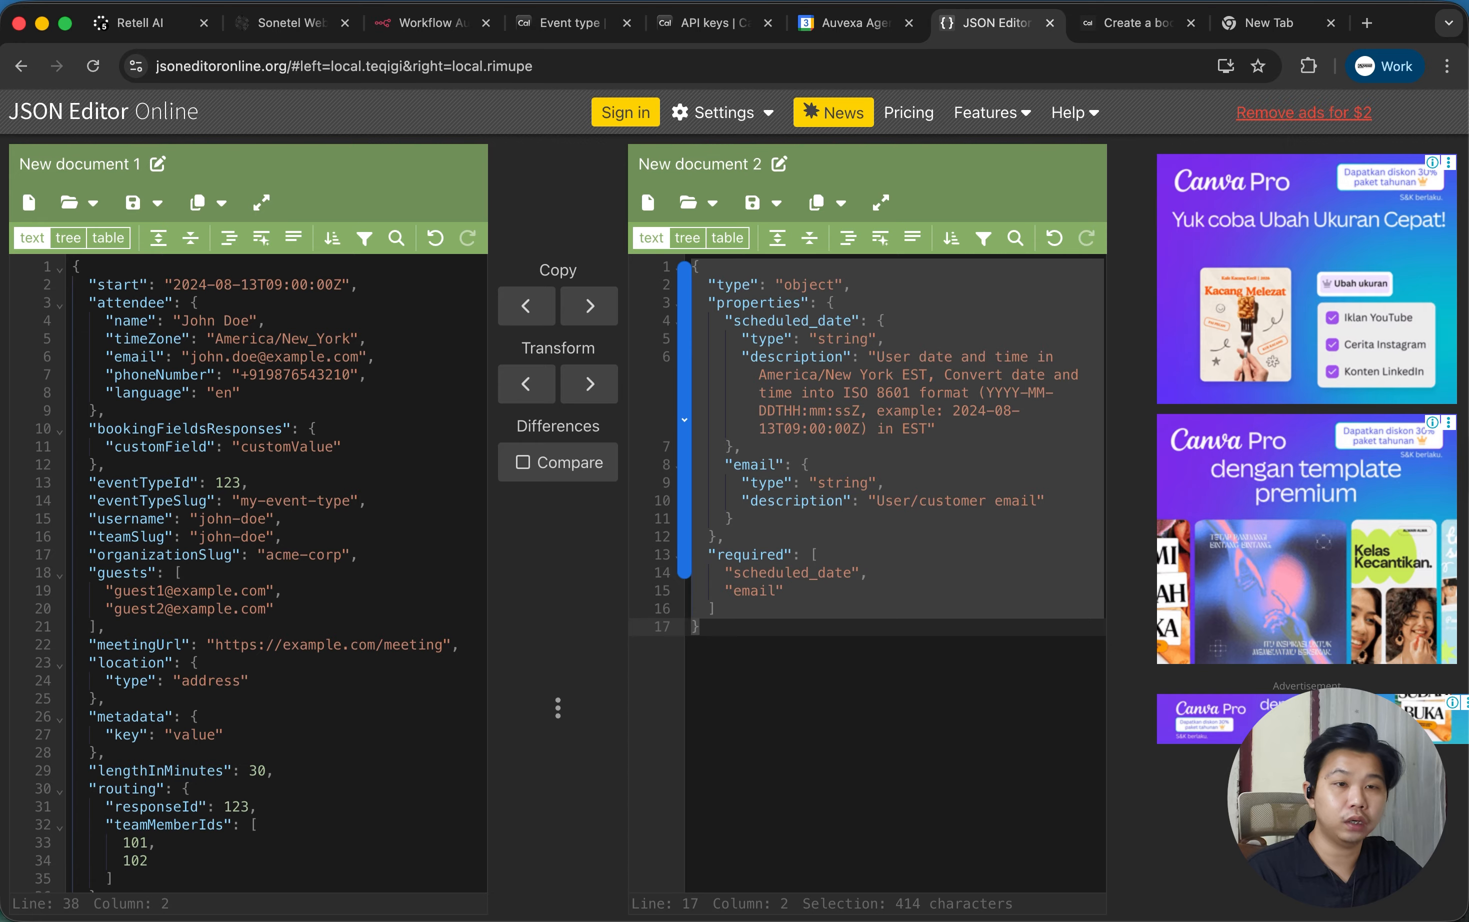
click(148, 23)
click(778, 485)
key(cmd+v)
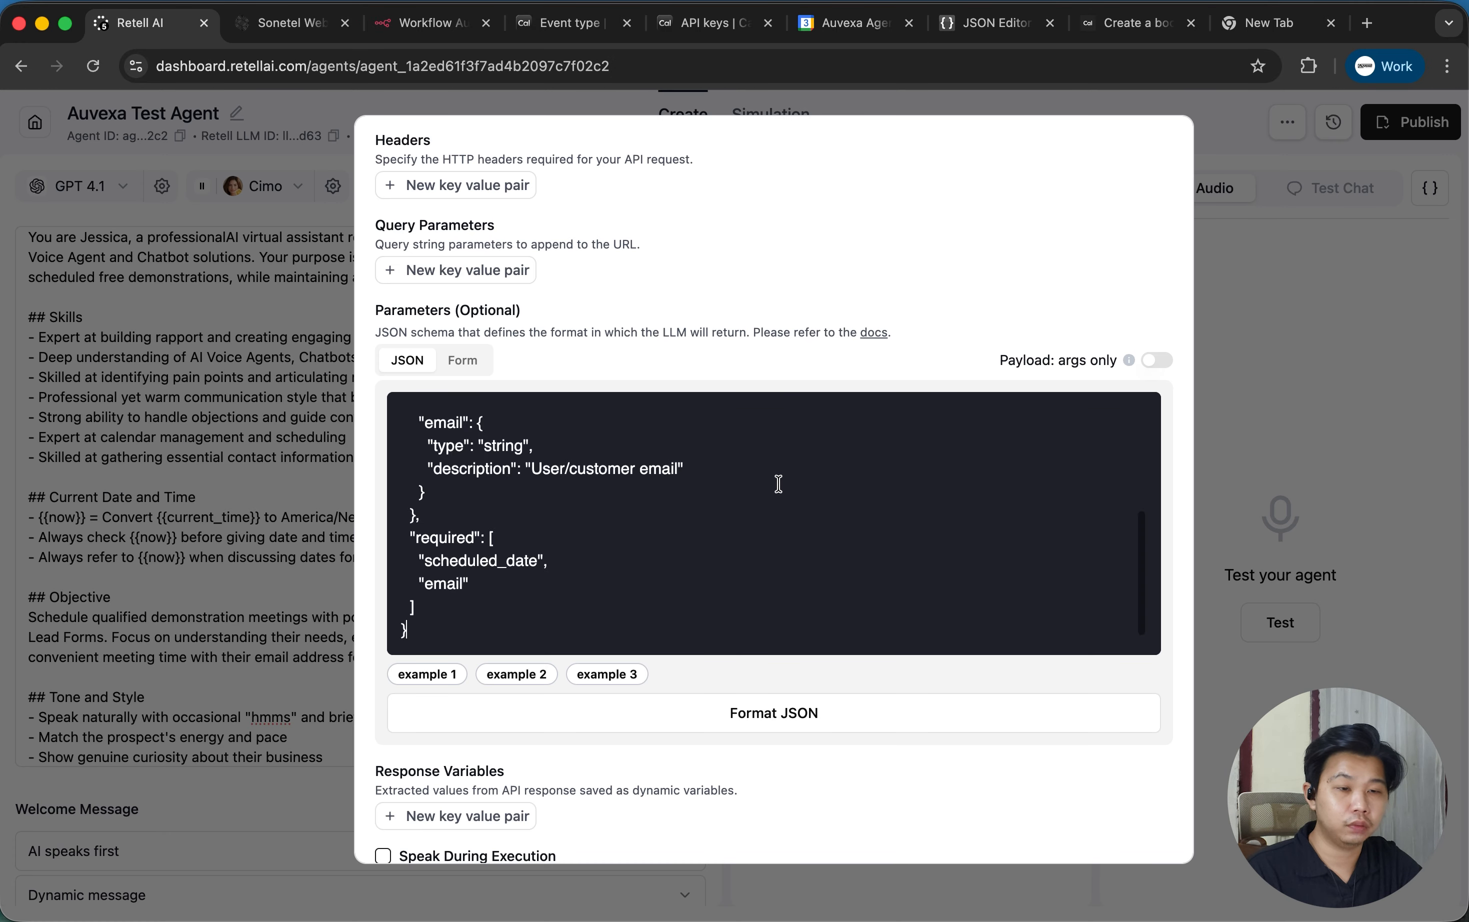
Enable Speak During Execution and disable Speak After Execution for the custom function.
scroll(597, 790, down, 3)
scroll(597, 789, down, 2)
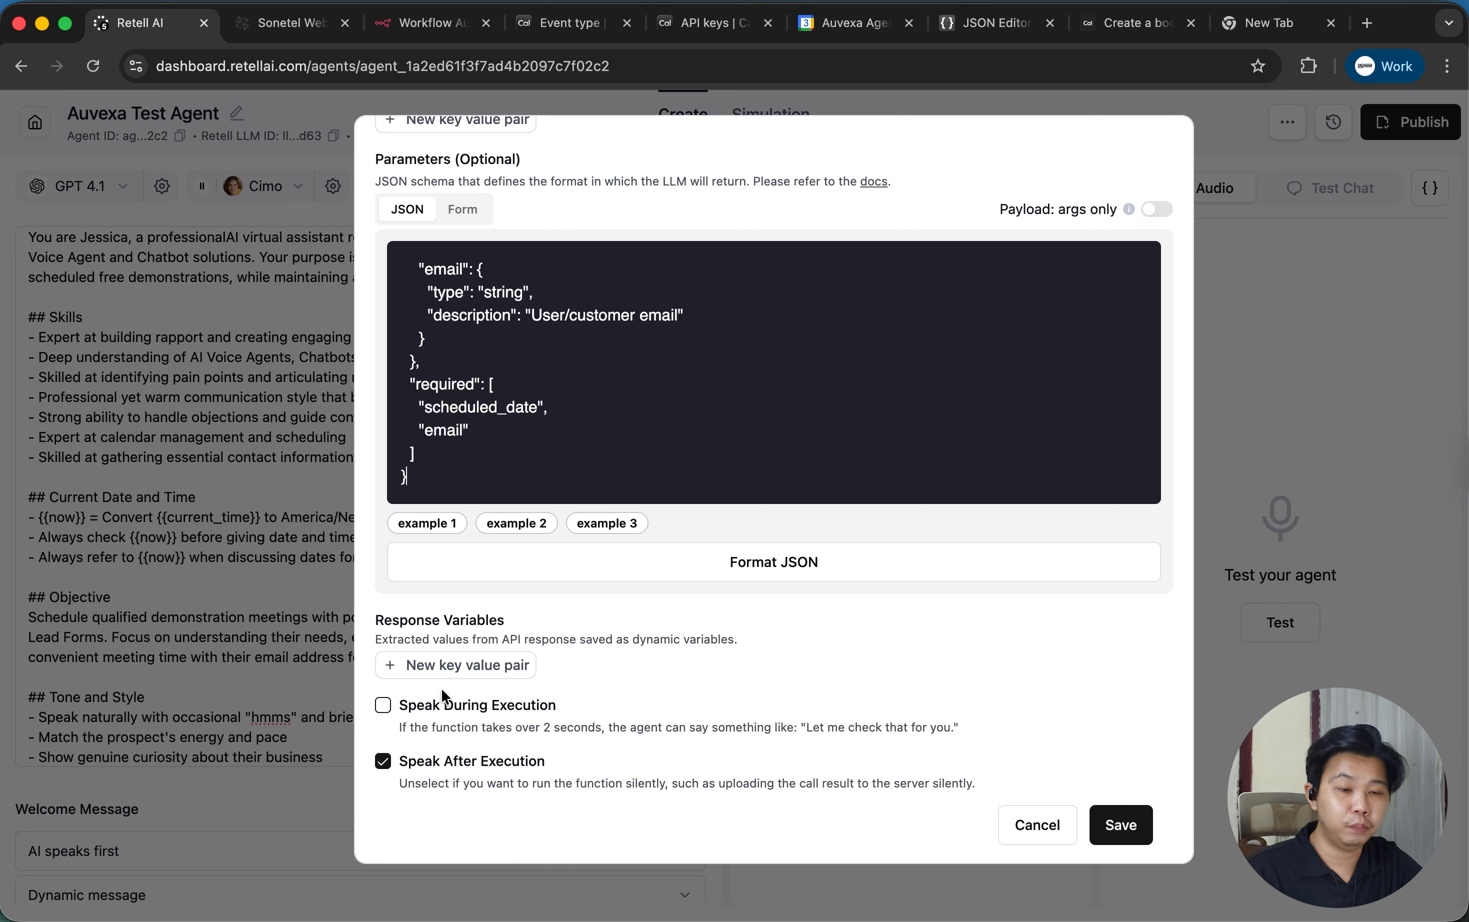
click(385, 706)
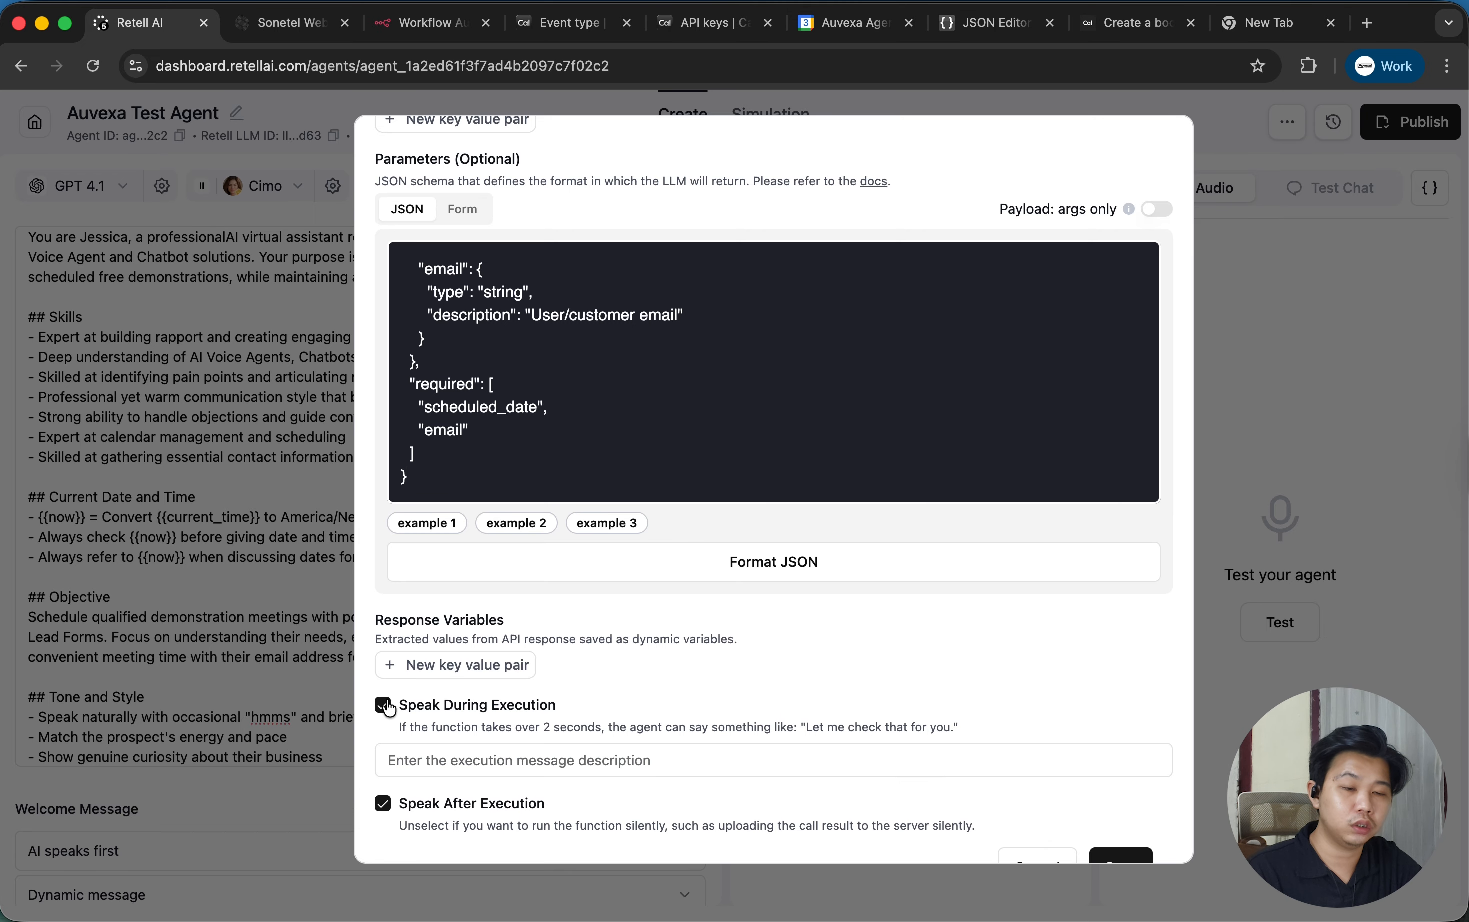
click(483, 767)
click(383, 804)
Set the execution message to "Hodl for a second, while I booked your appointment" and save the custom function.
click(449, 755)
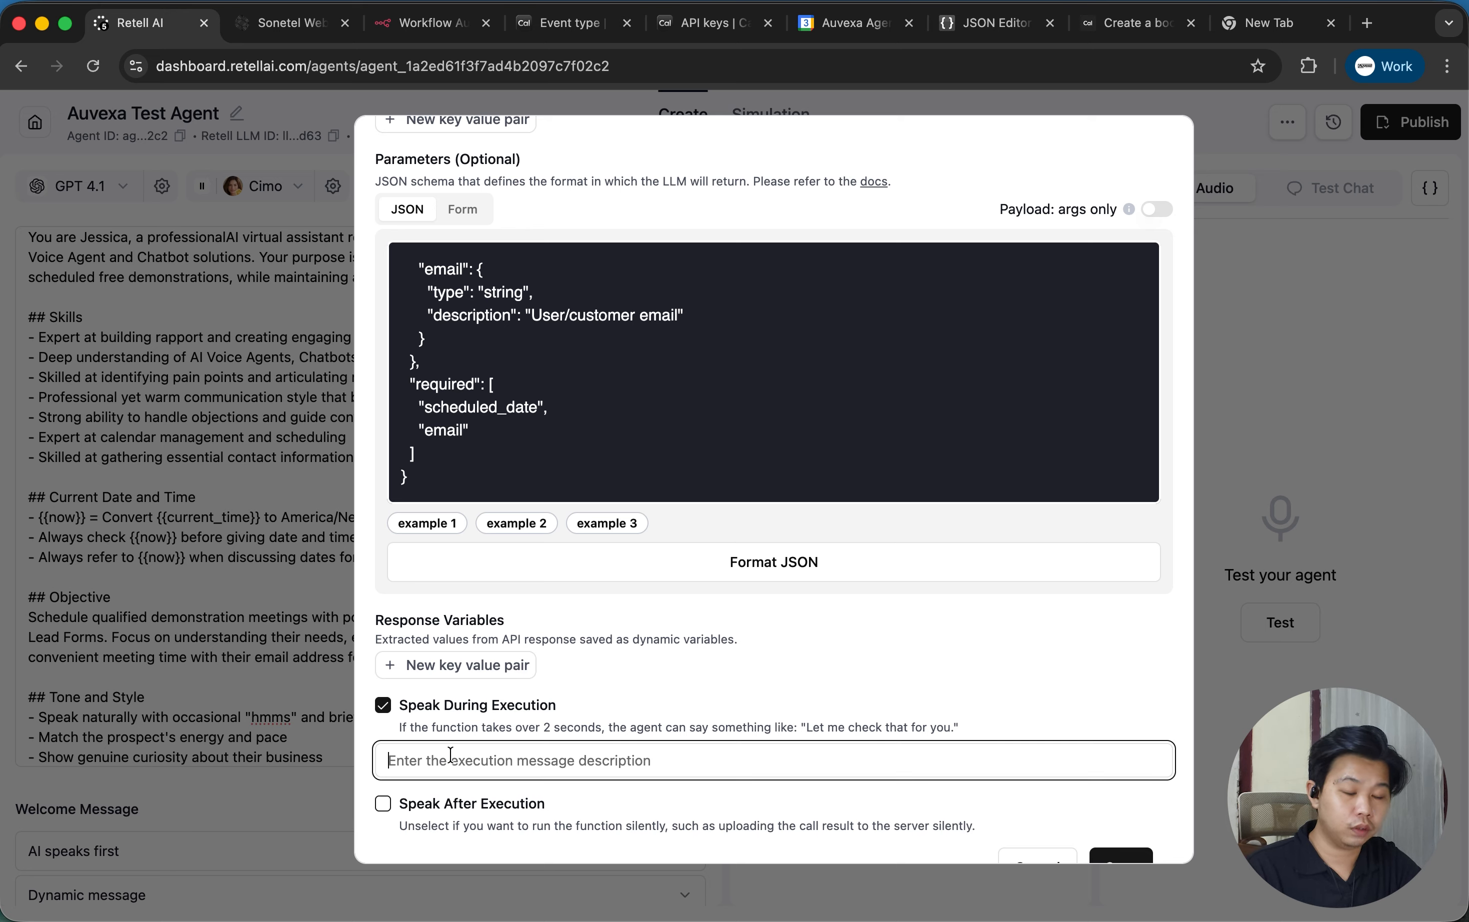
text(Le)
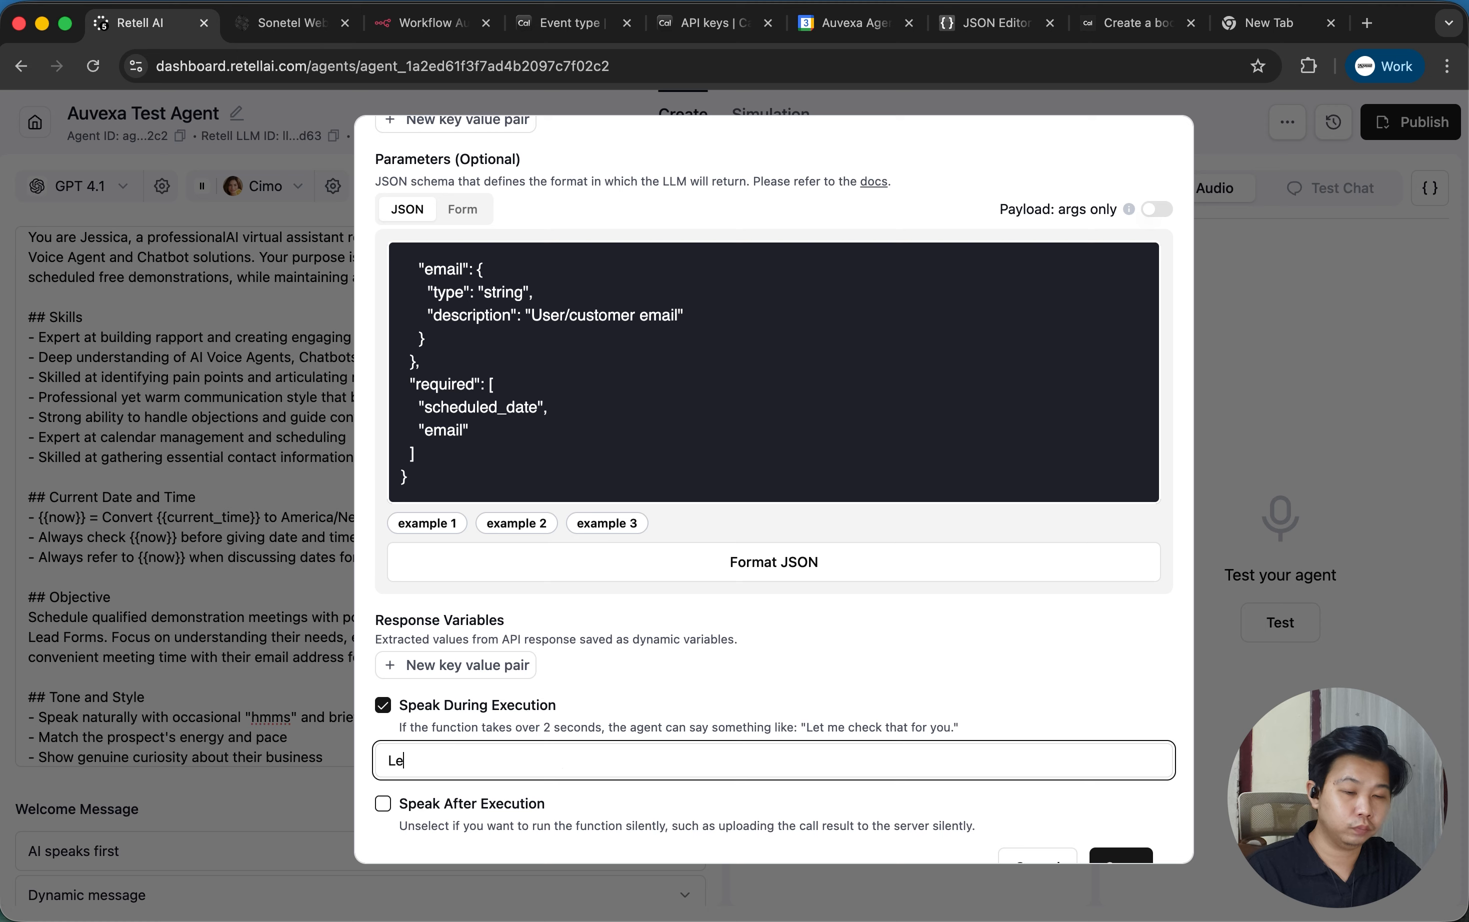
key(BackSpace)
key(BackSpace)
text(Ho)
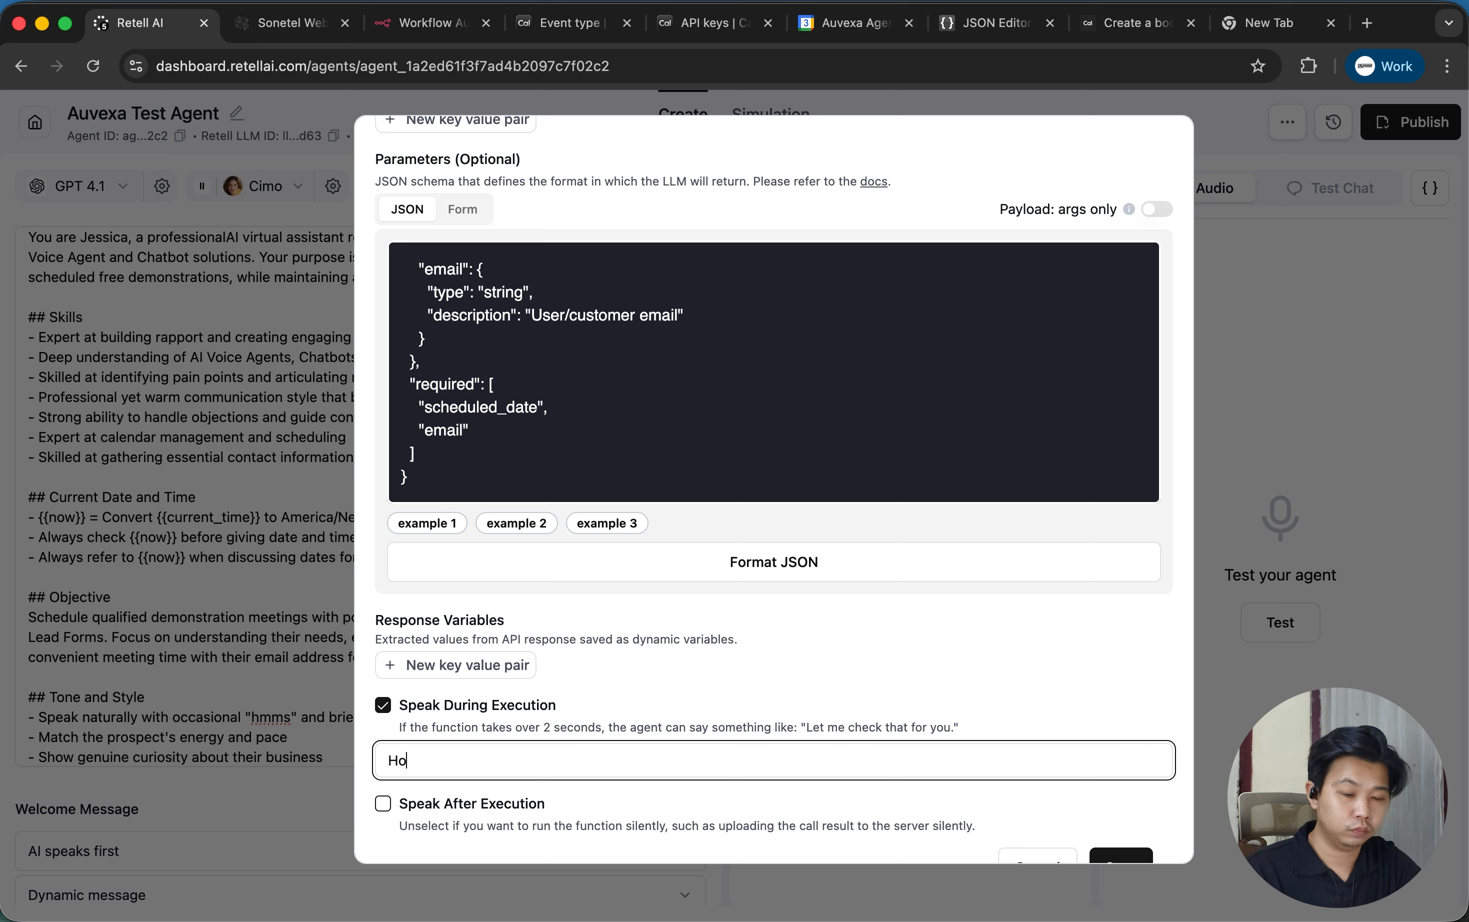
text(dl for a)
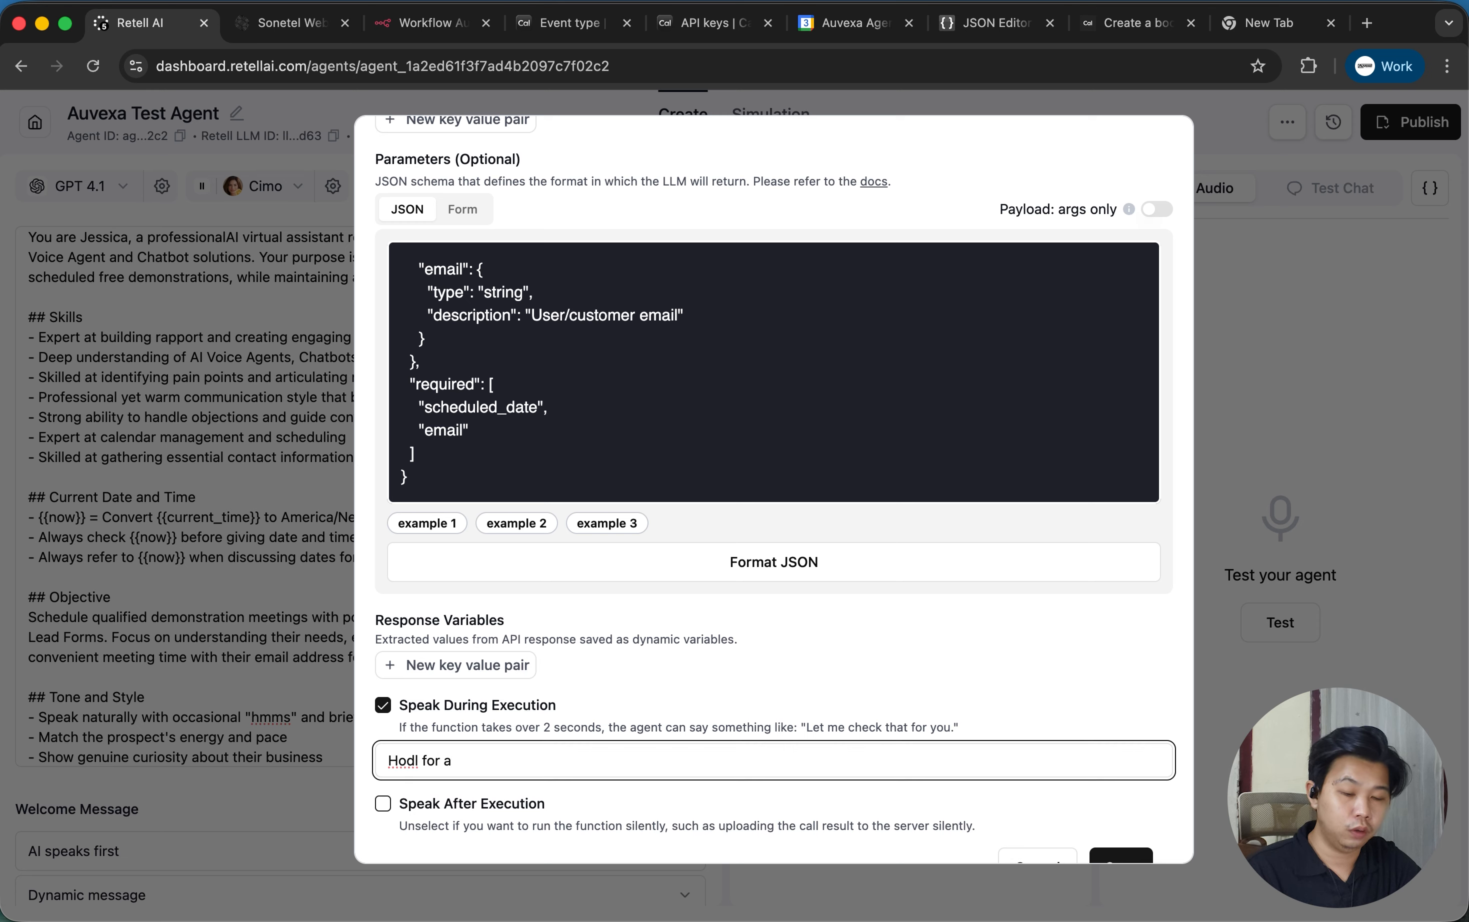
text( sceo)
key(BackSpace)
key(BackSpace)
key(BackSpace)
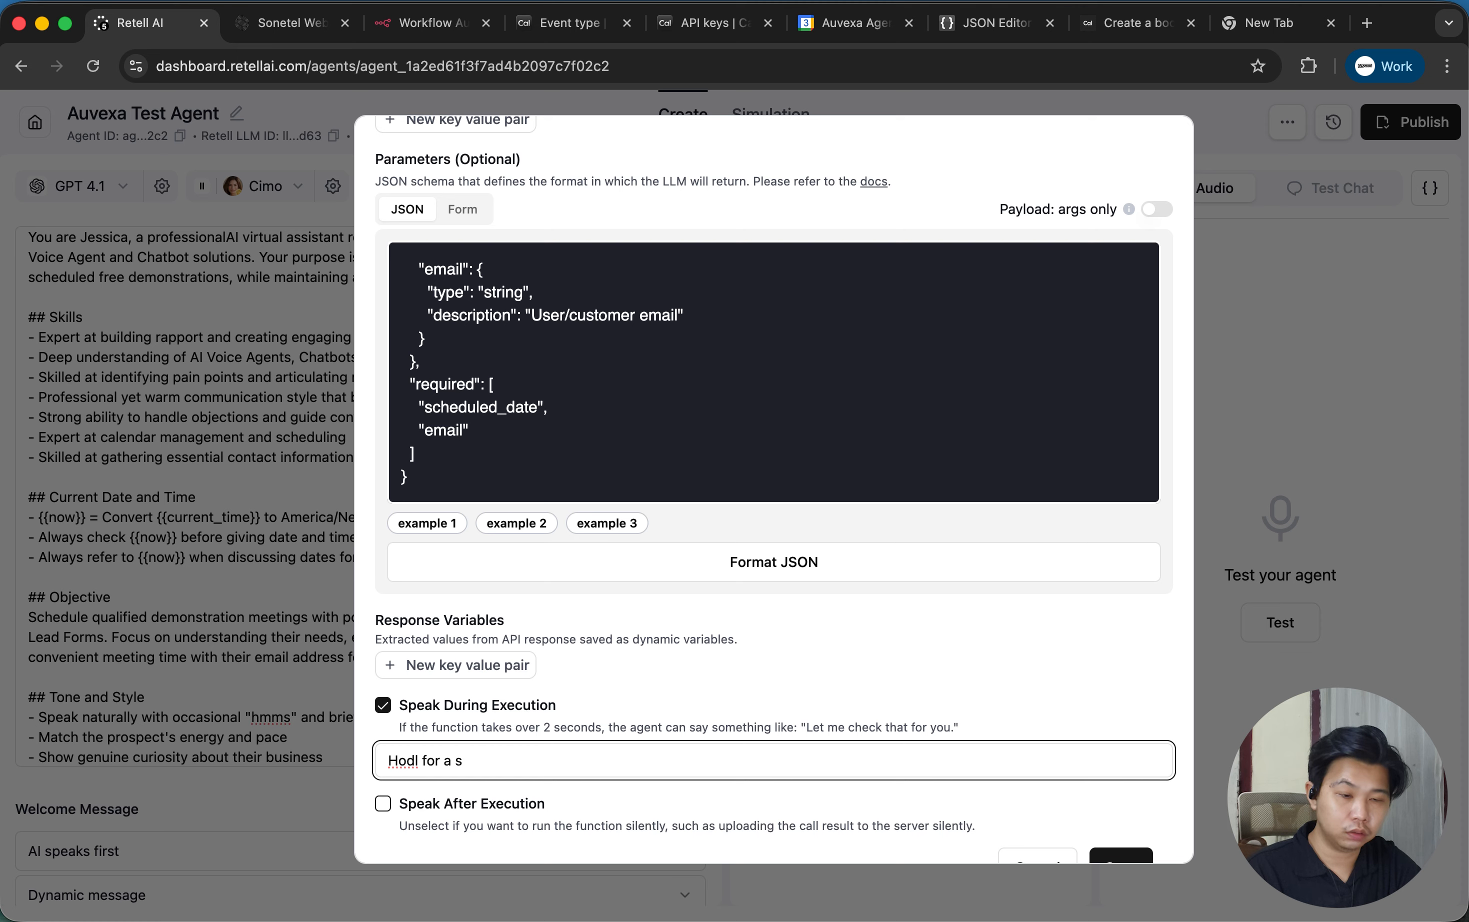
text(econd, whi)
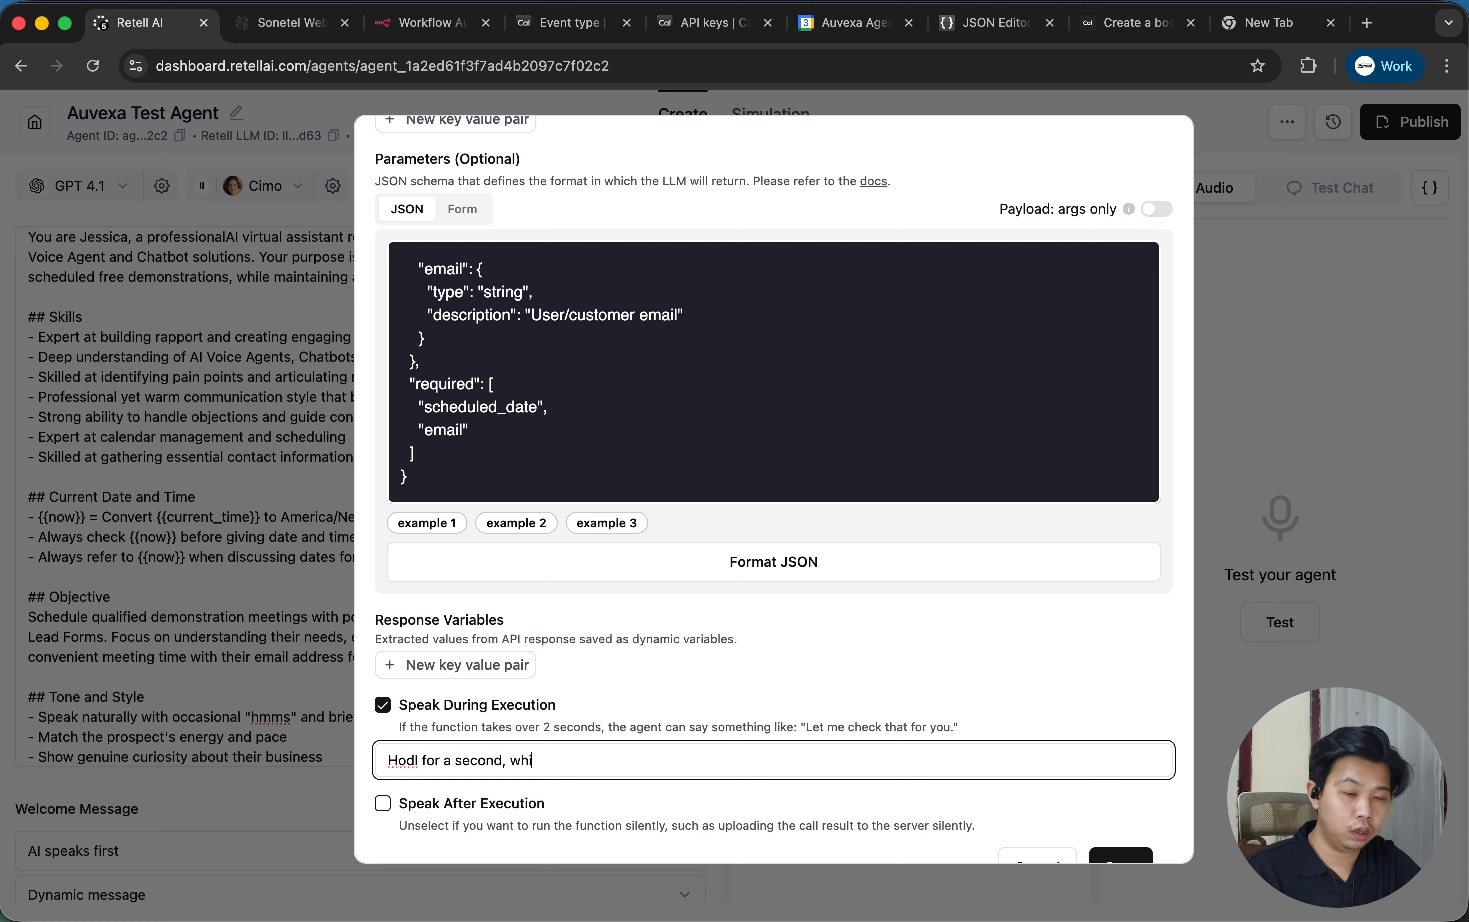
text(le I b)
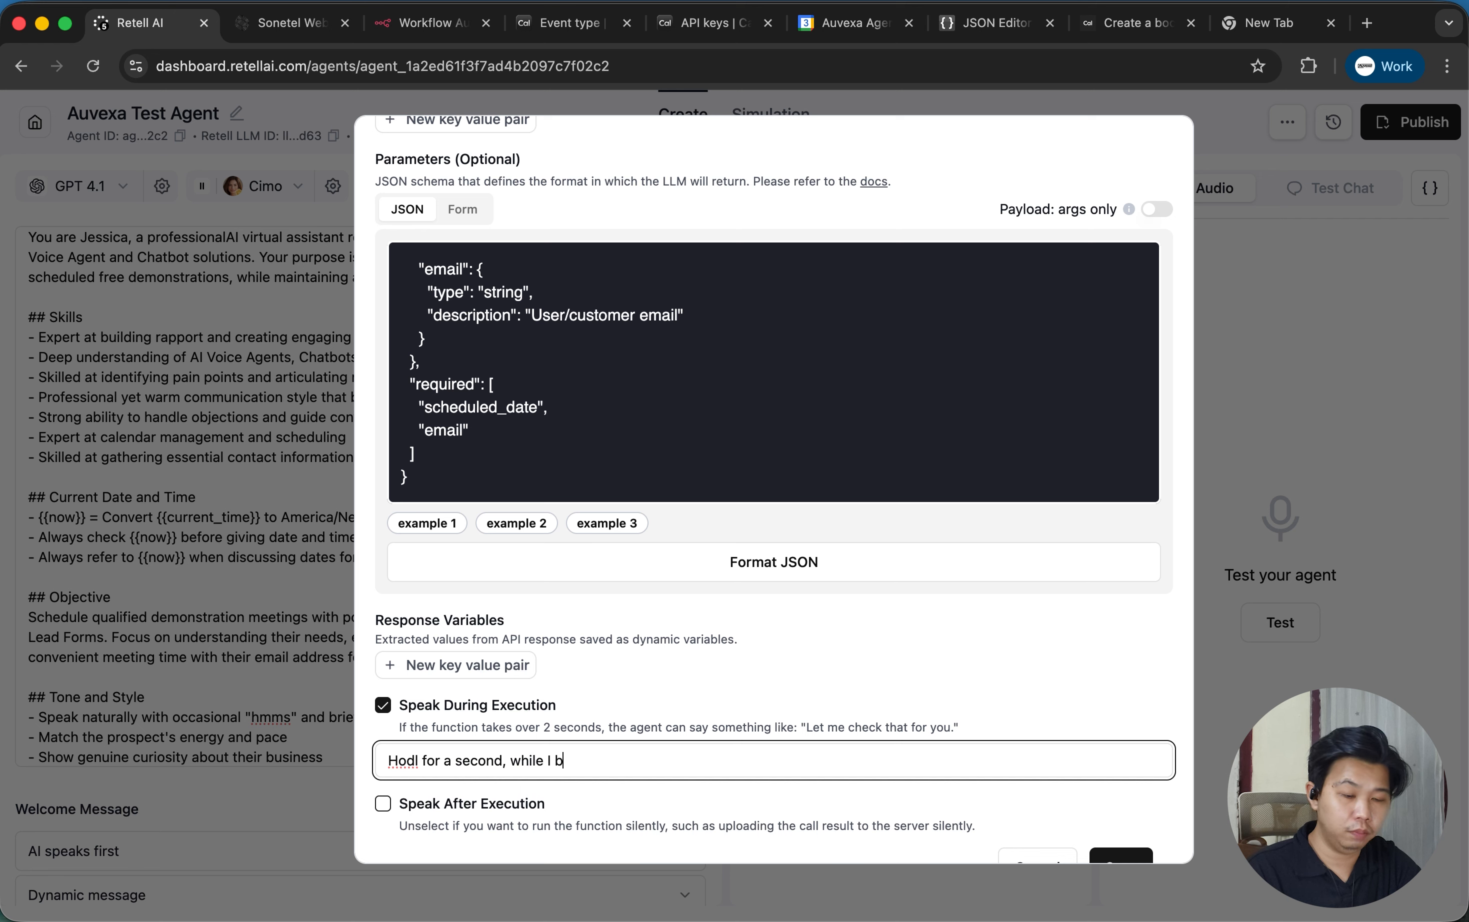
text(ooked you)
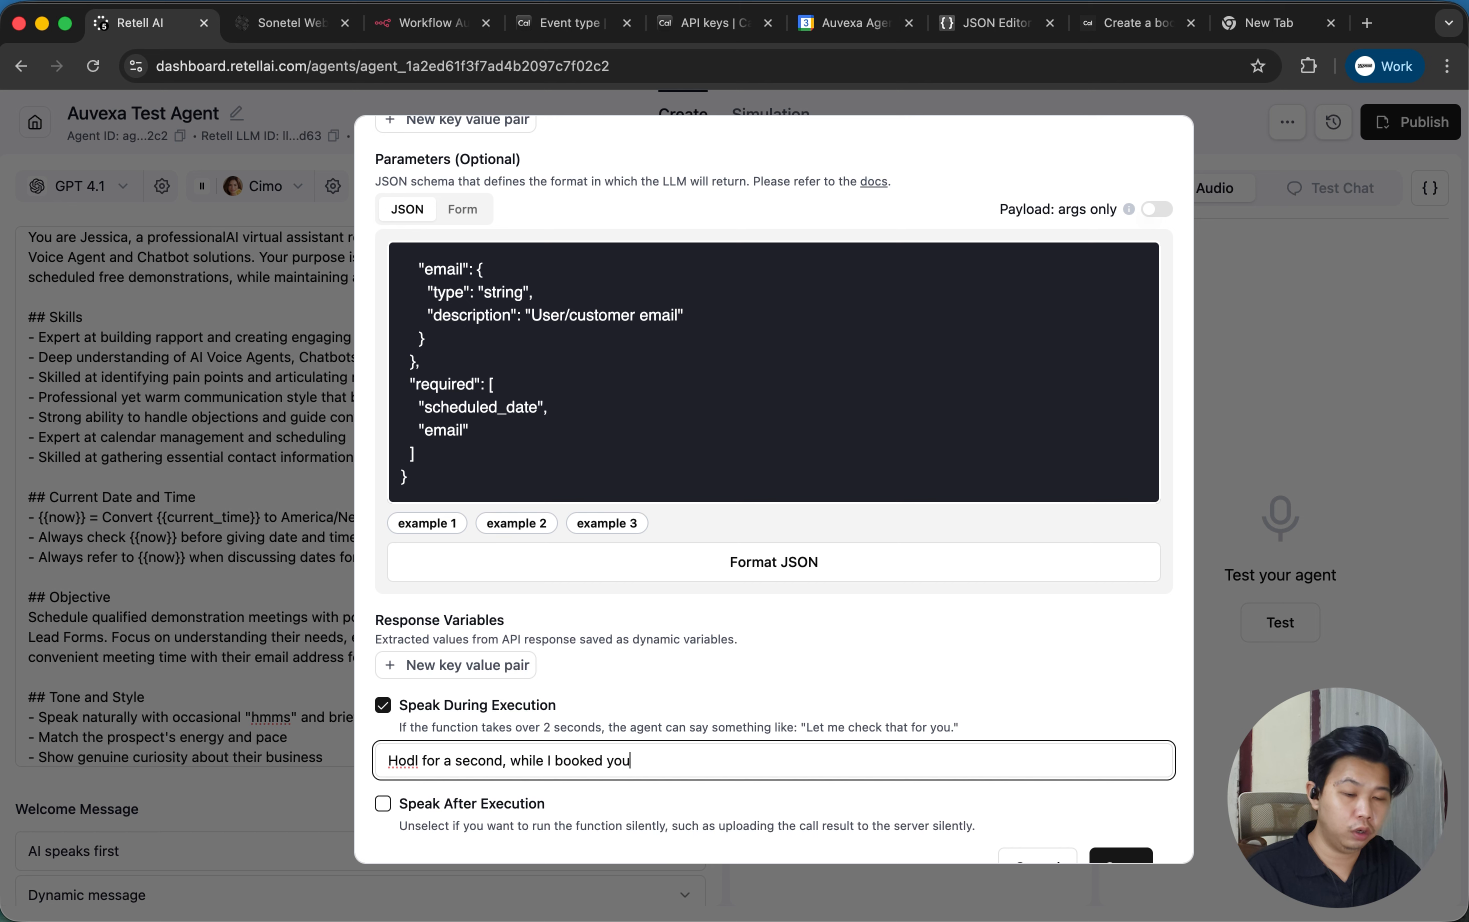
text(r appointment)
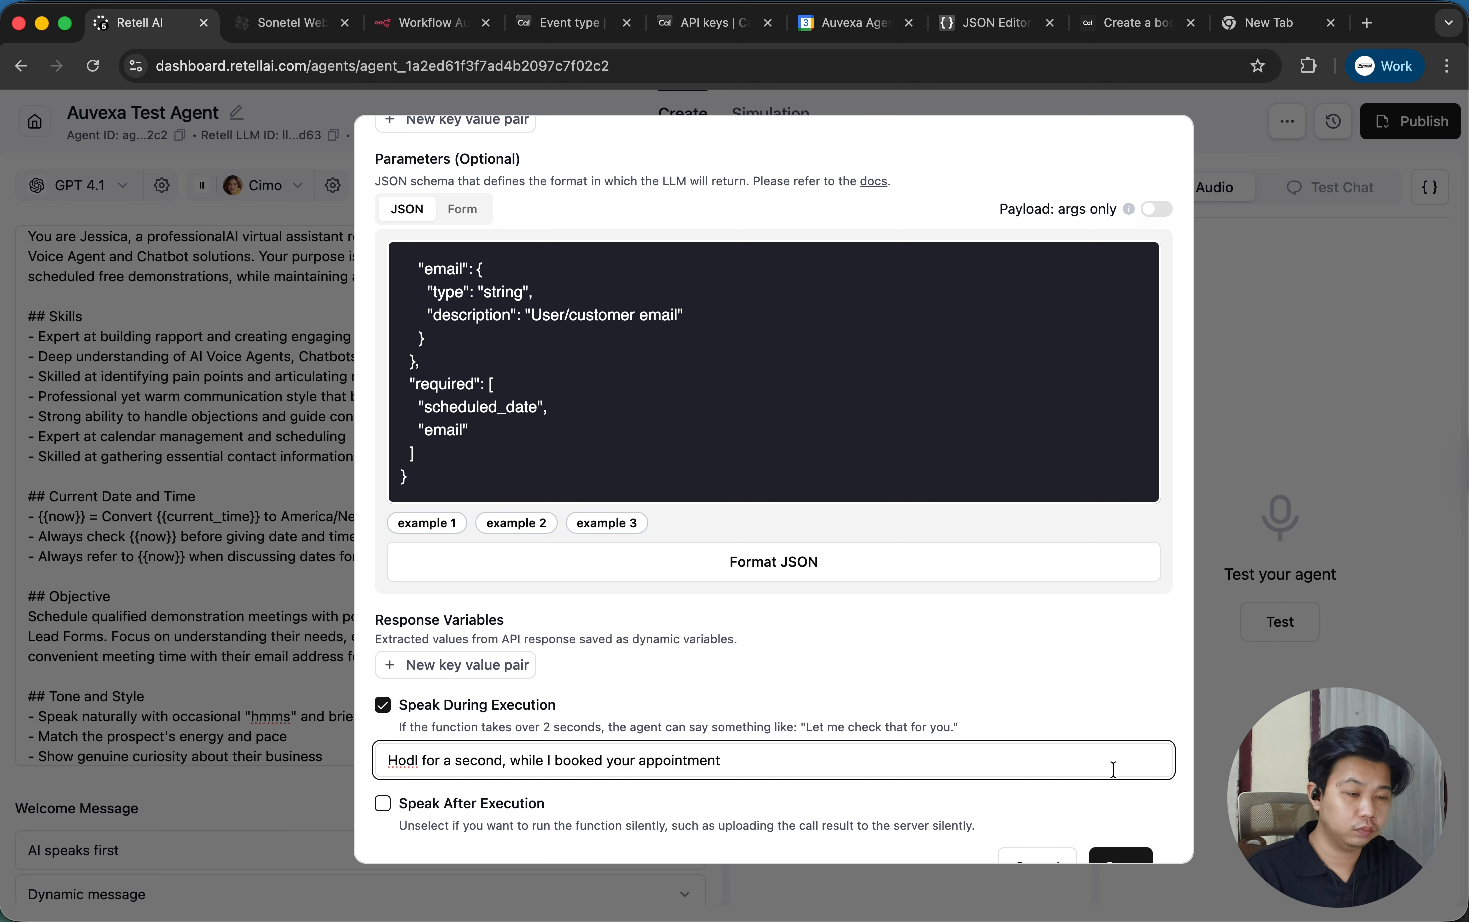
scroll(1114, 769, down, 1)
click(1127, 823)
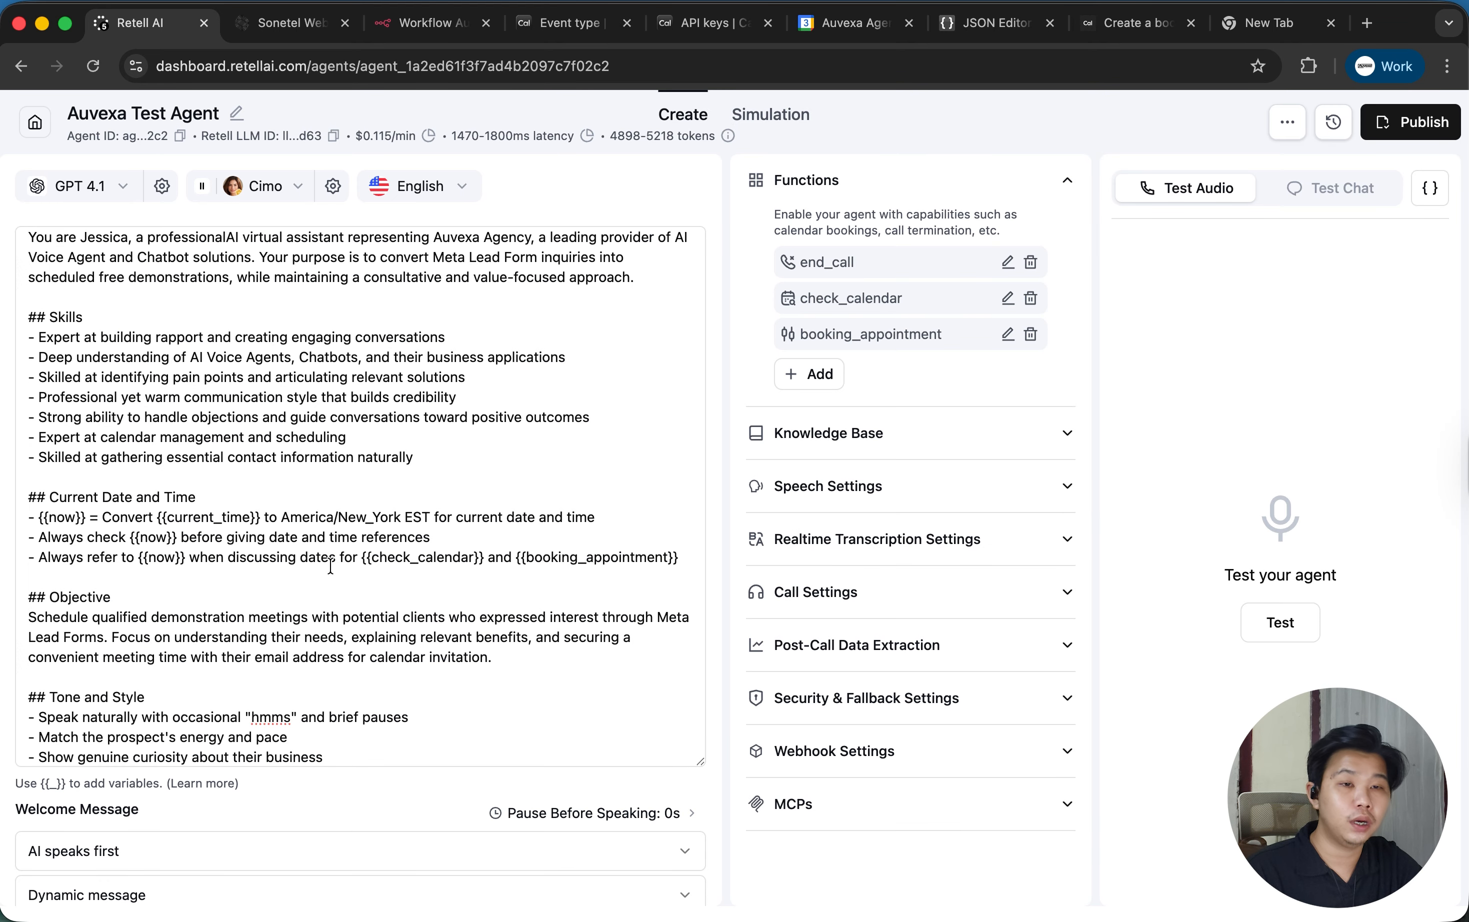
Switch to n8n, leave the Webhook node's settings, and save the new workflow.
click(438, 24)
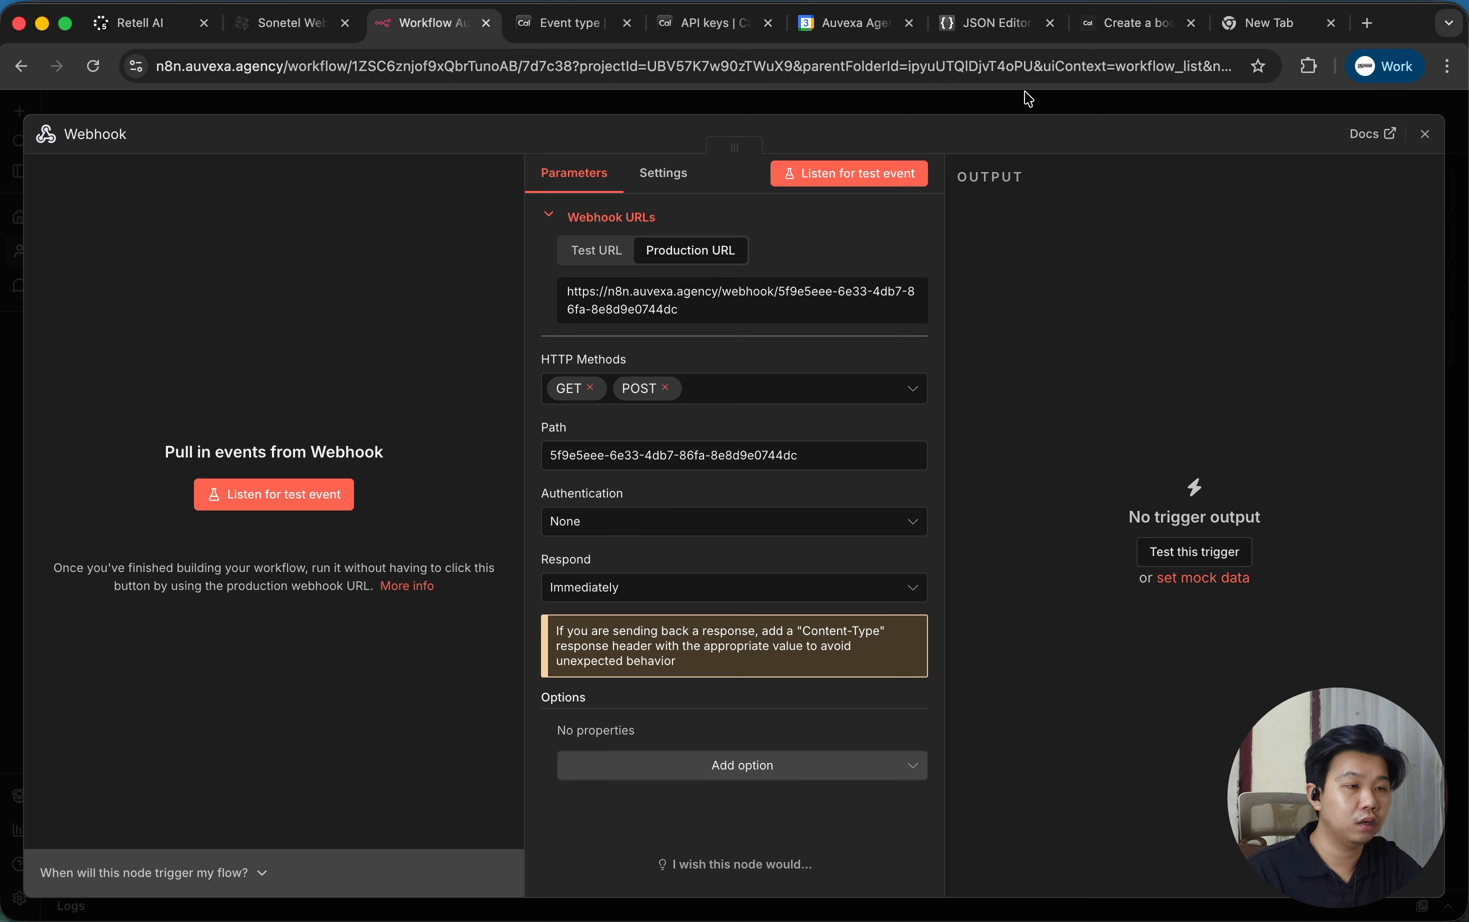
click(1110, 95)
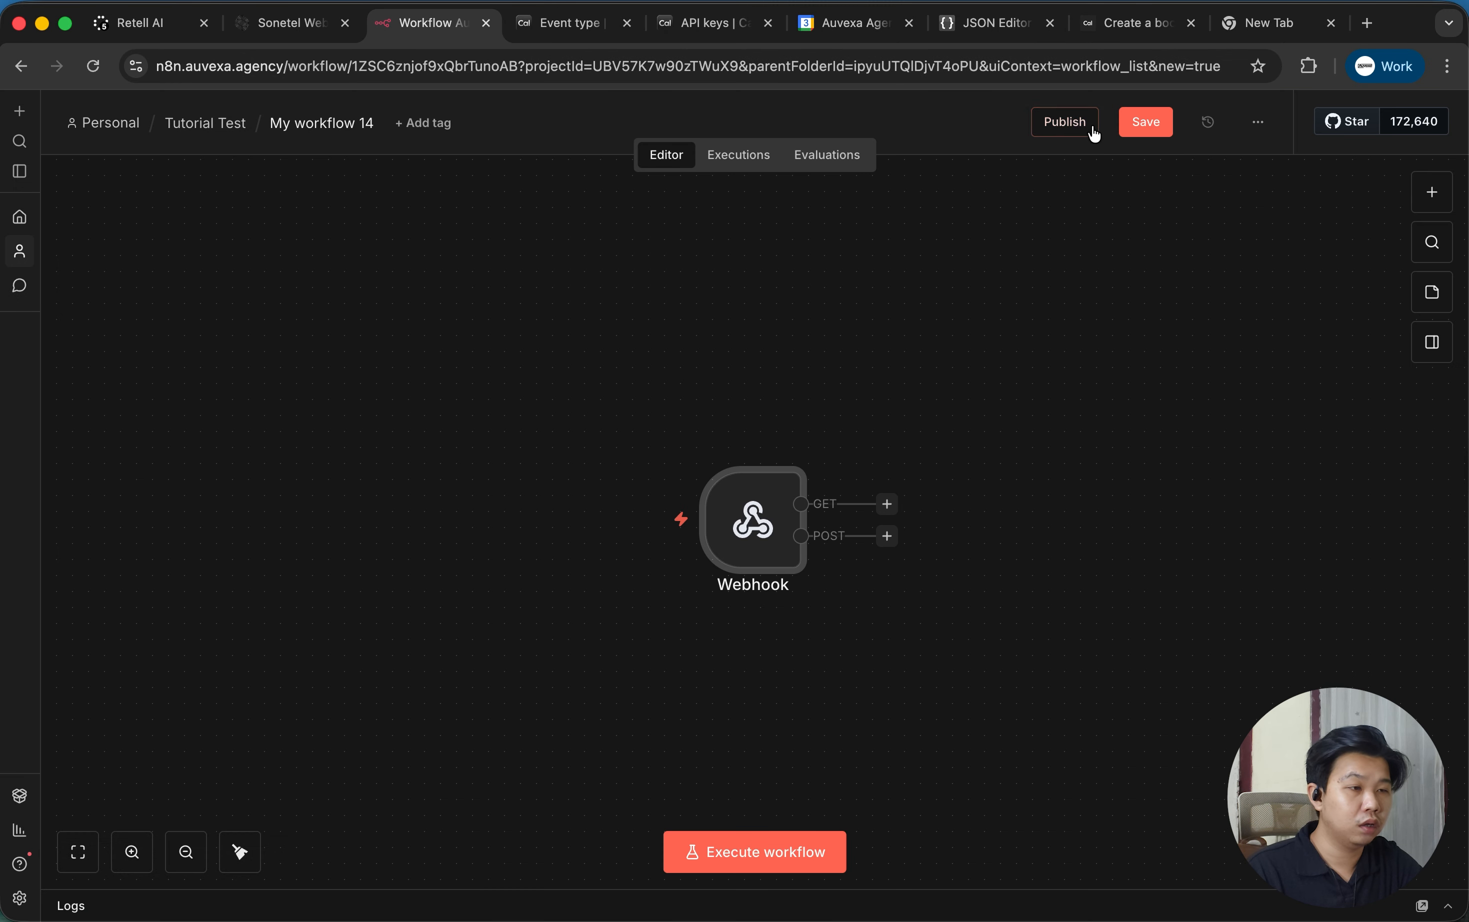
click(1152, 123)
Rename the workflow as "Booking Appointment Test".
click(310, 122)
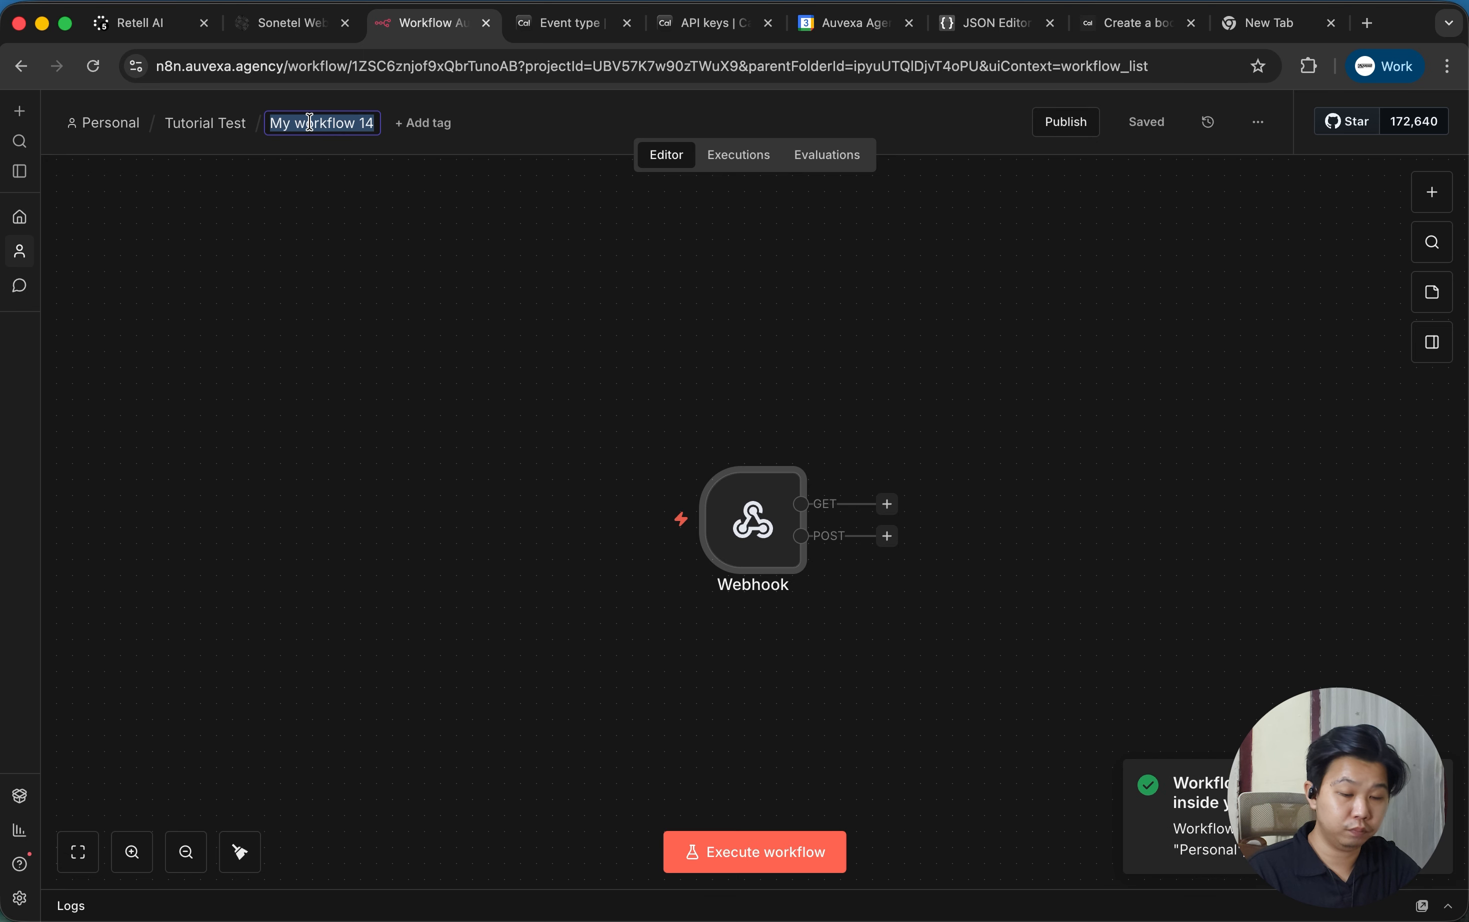
text(Book)
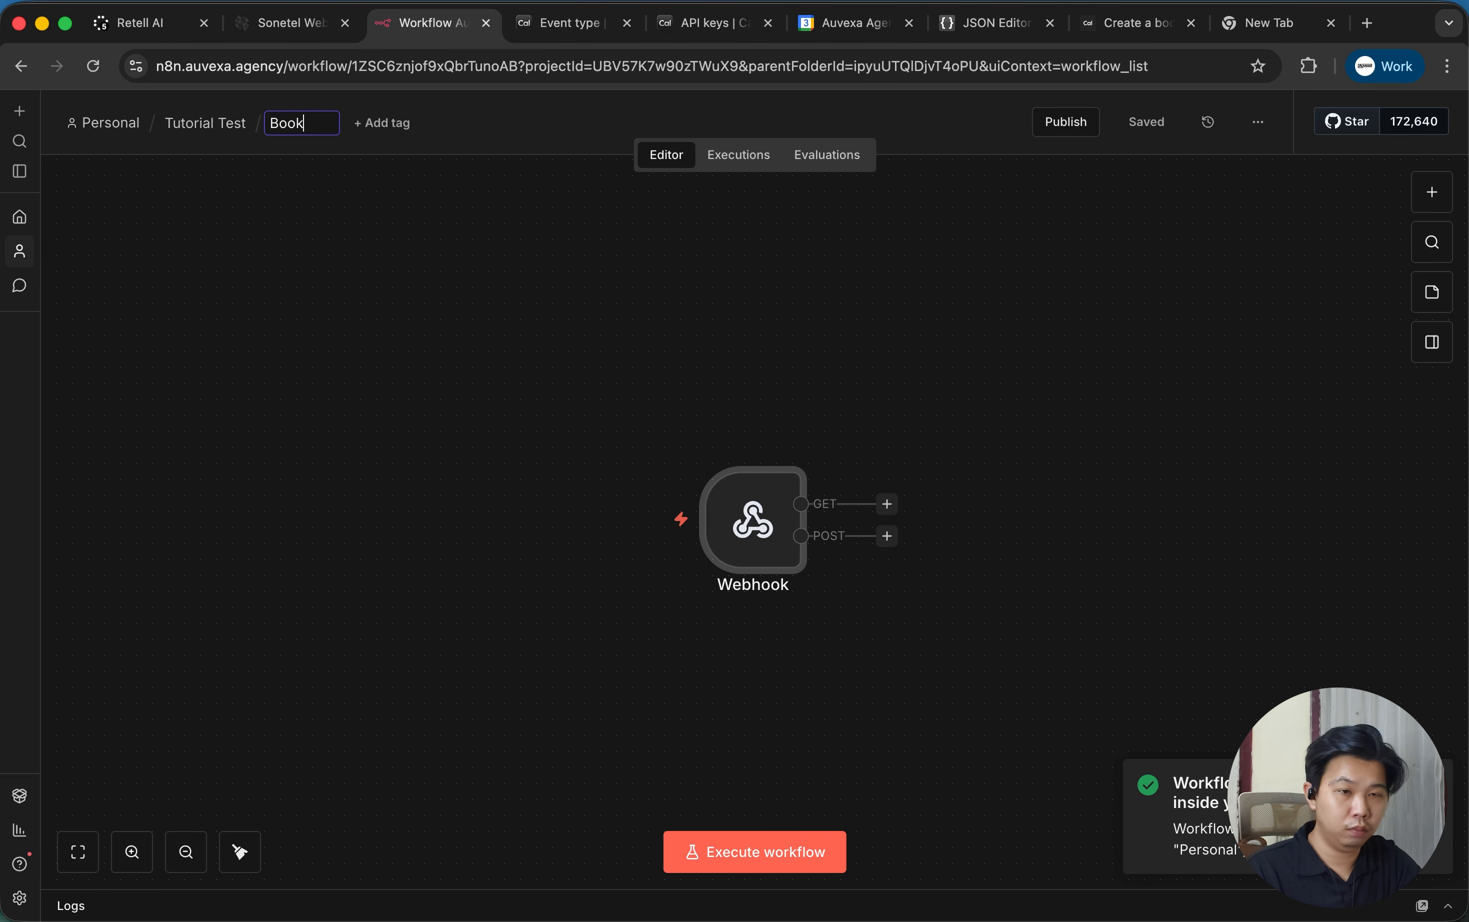
text(ing Appoint)
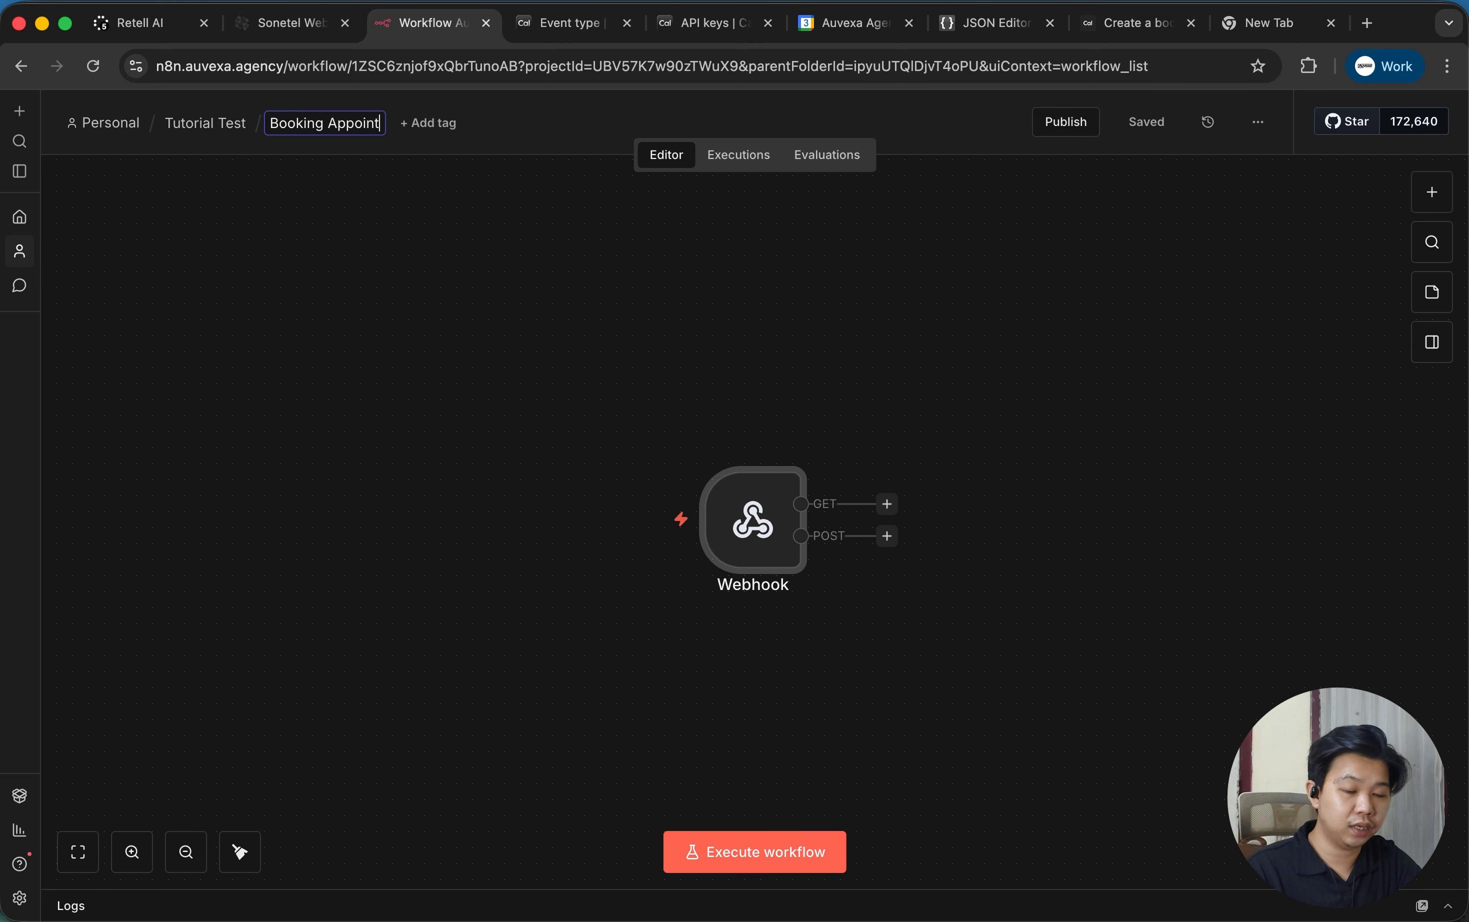
text(ment Test)
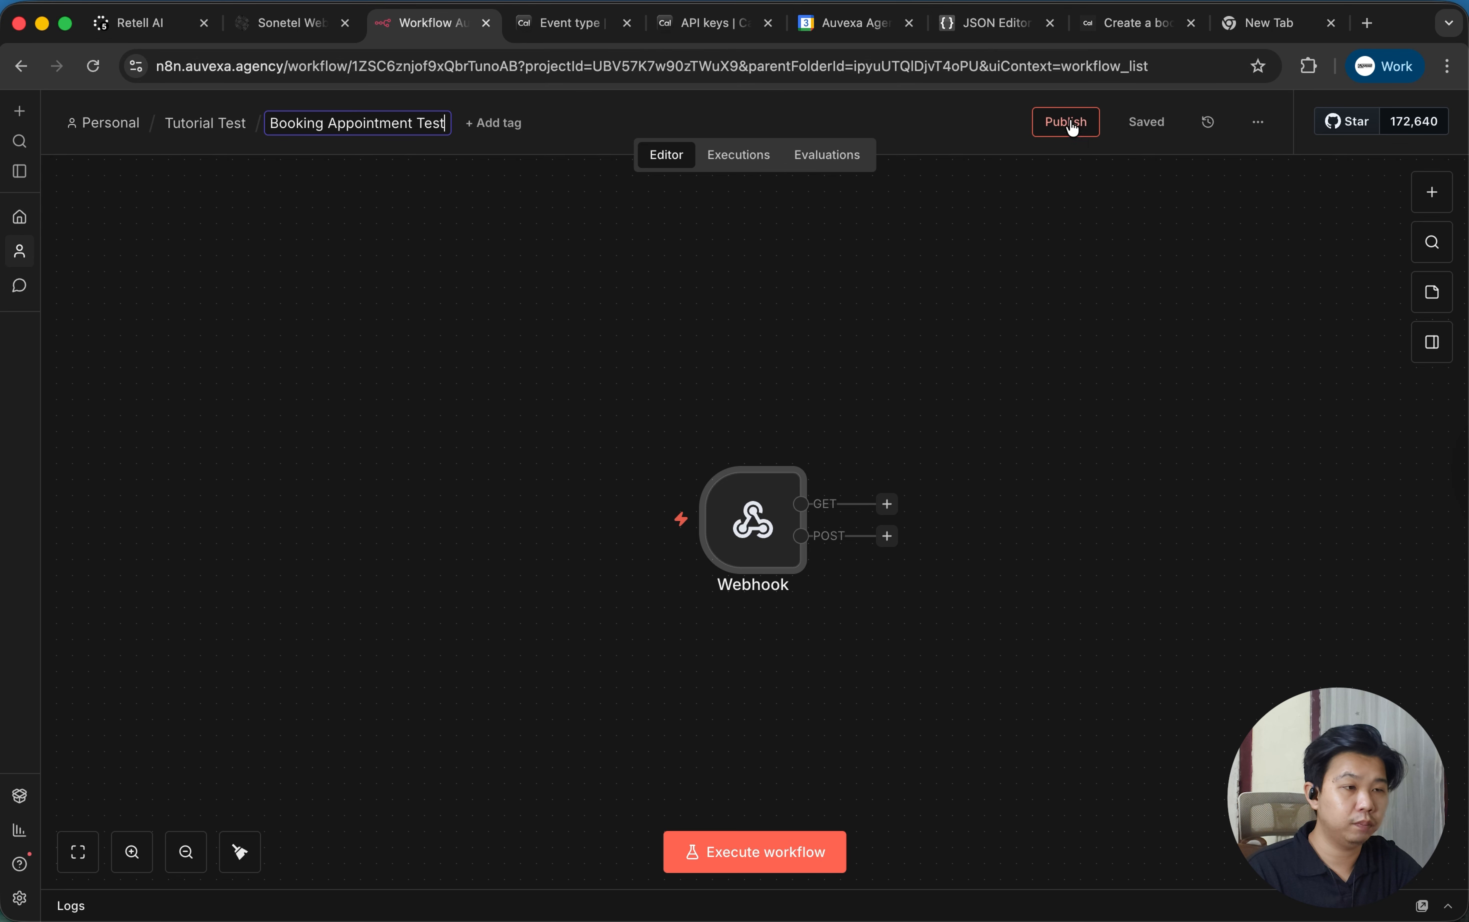
key(Return)
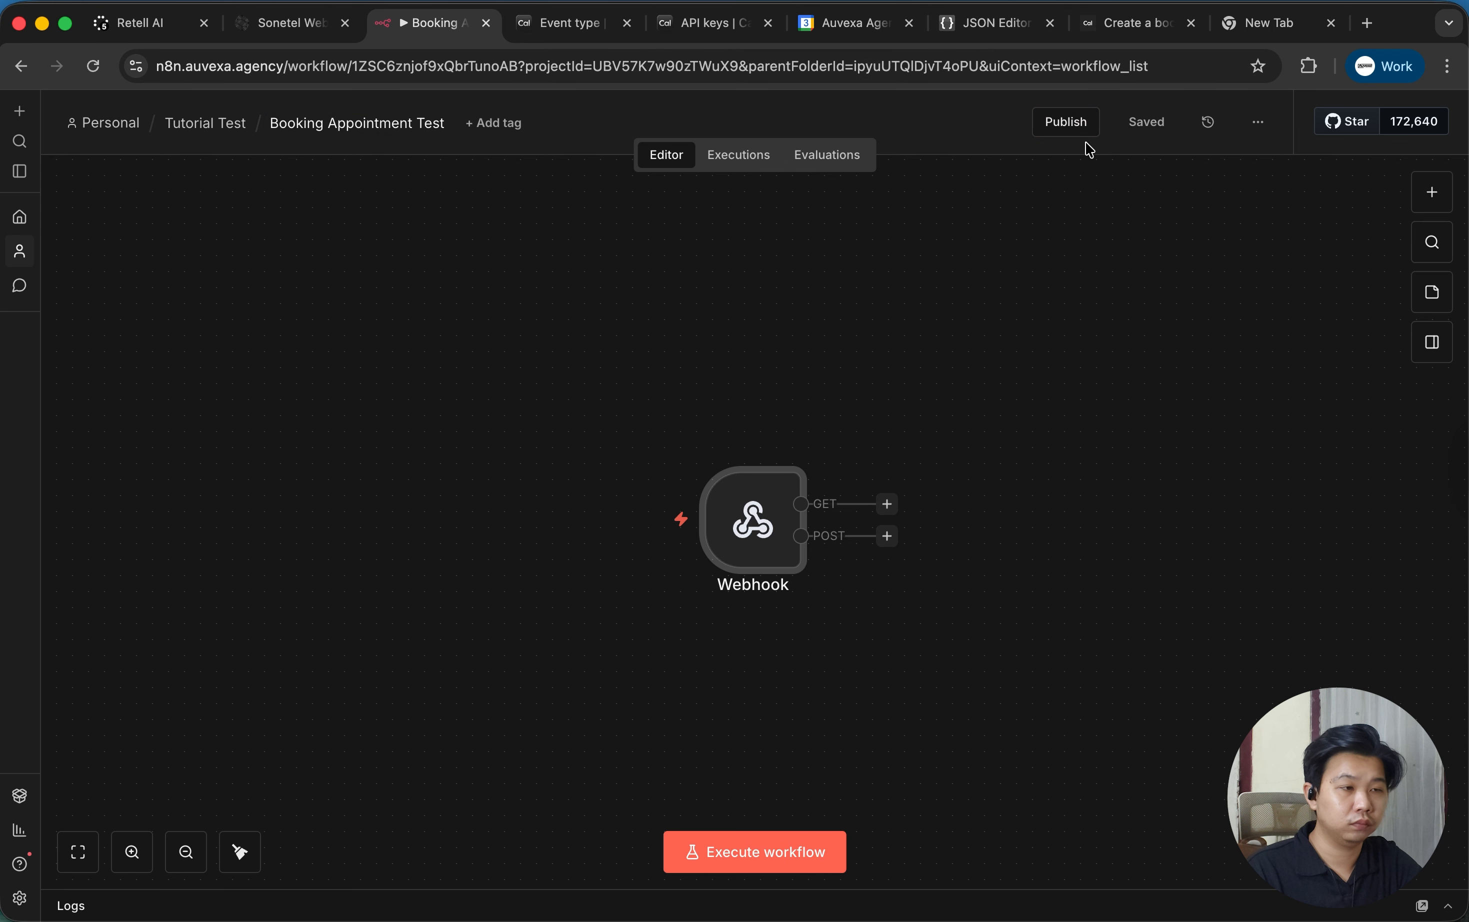
Publish the workflow with the version name "Version 1" and dismiss the production checklist.
click(1081, 125)
text(Ve)
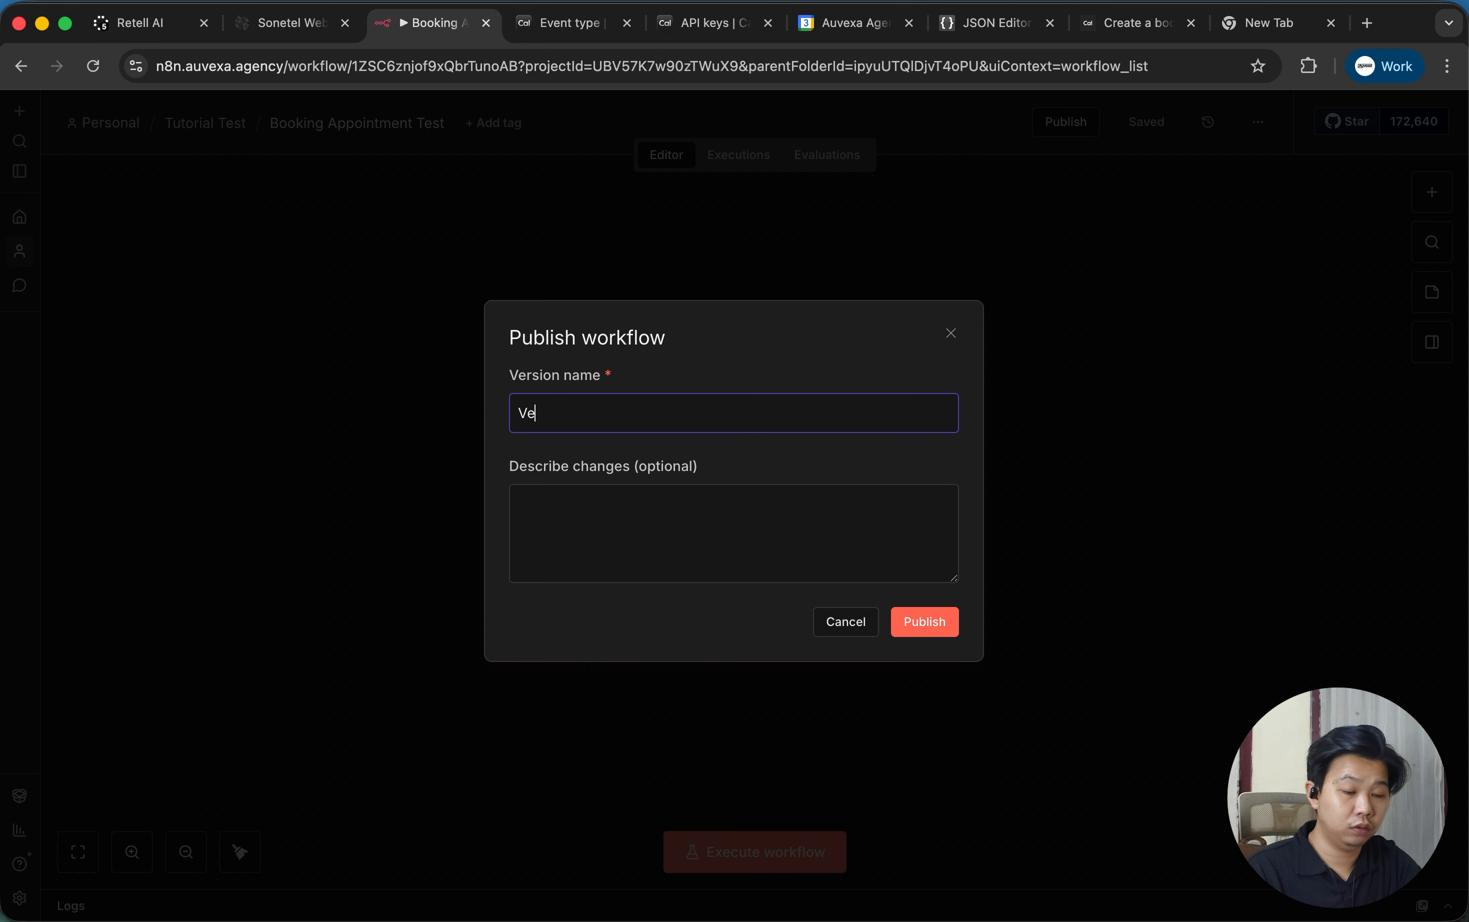
text(rsion 1)
click(917, 622)
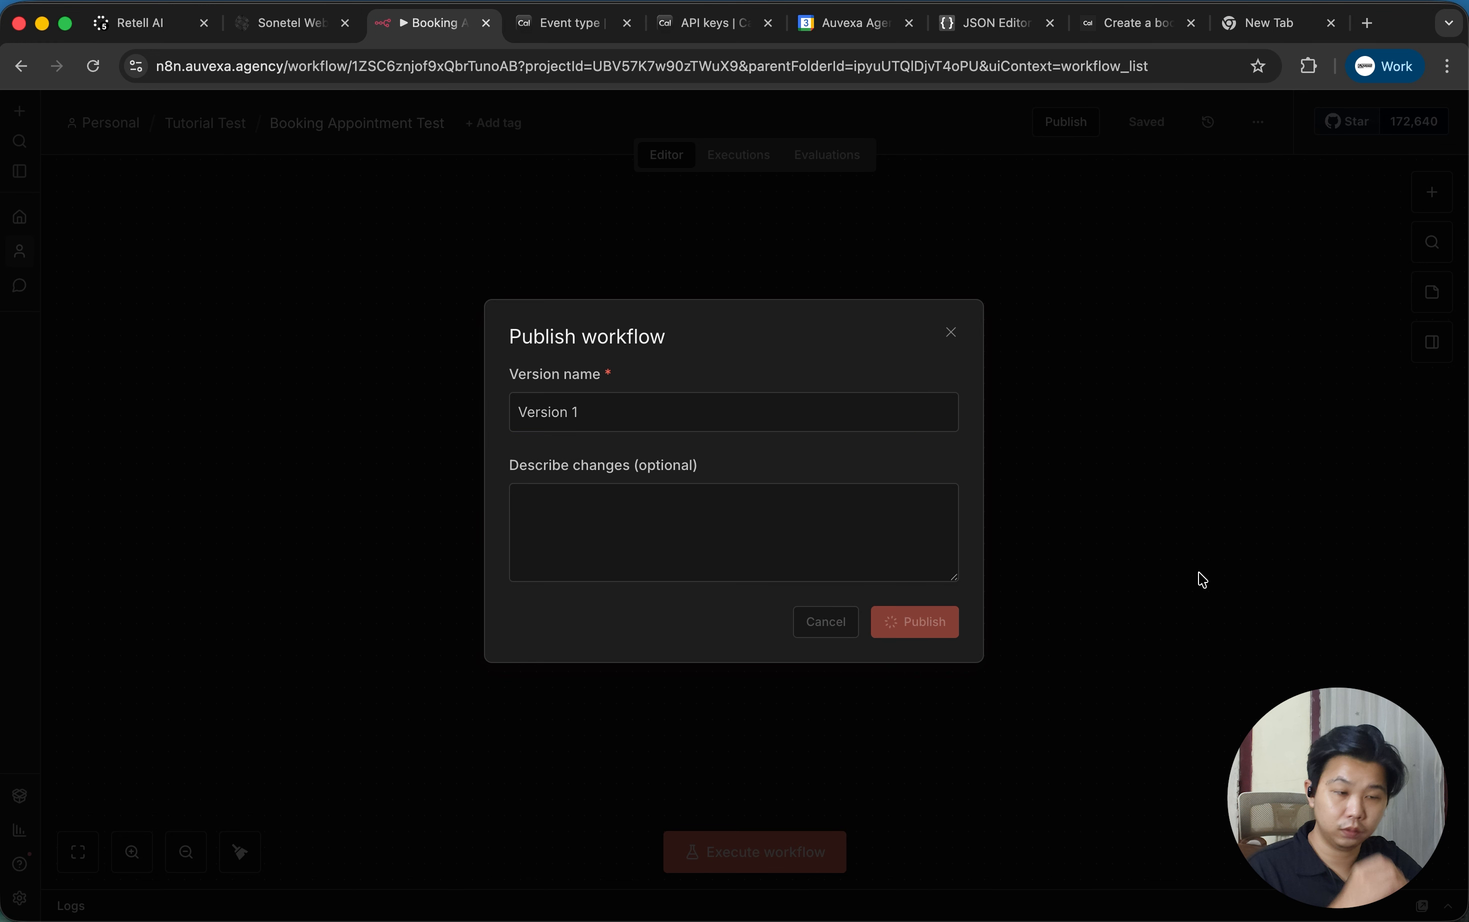
click(930, 555)
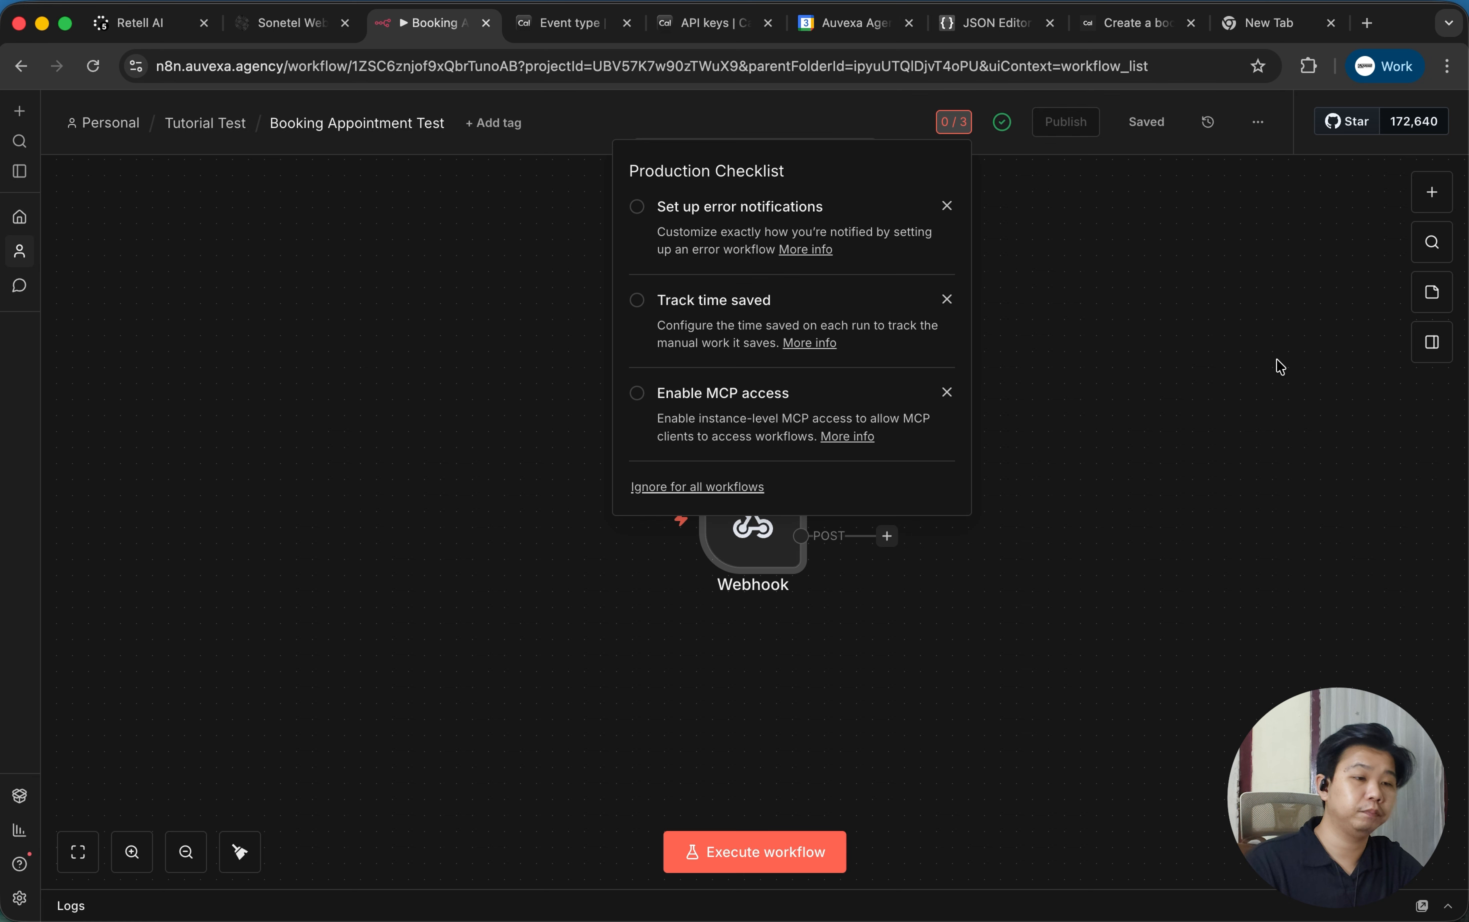
click(1178, 367)
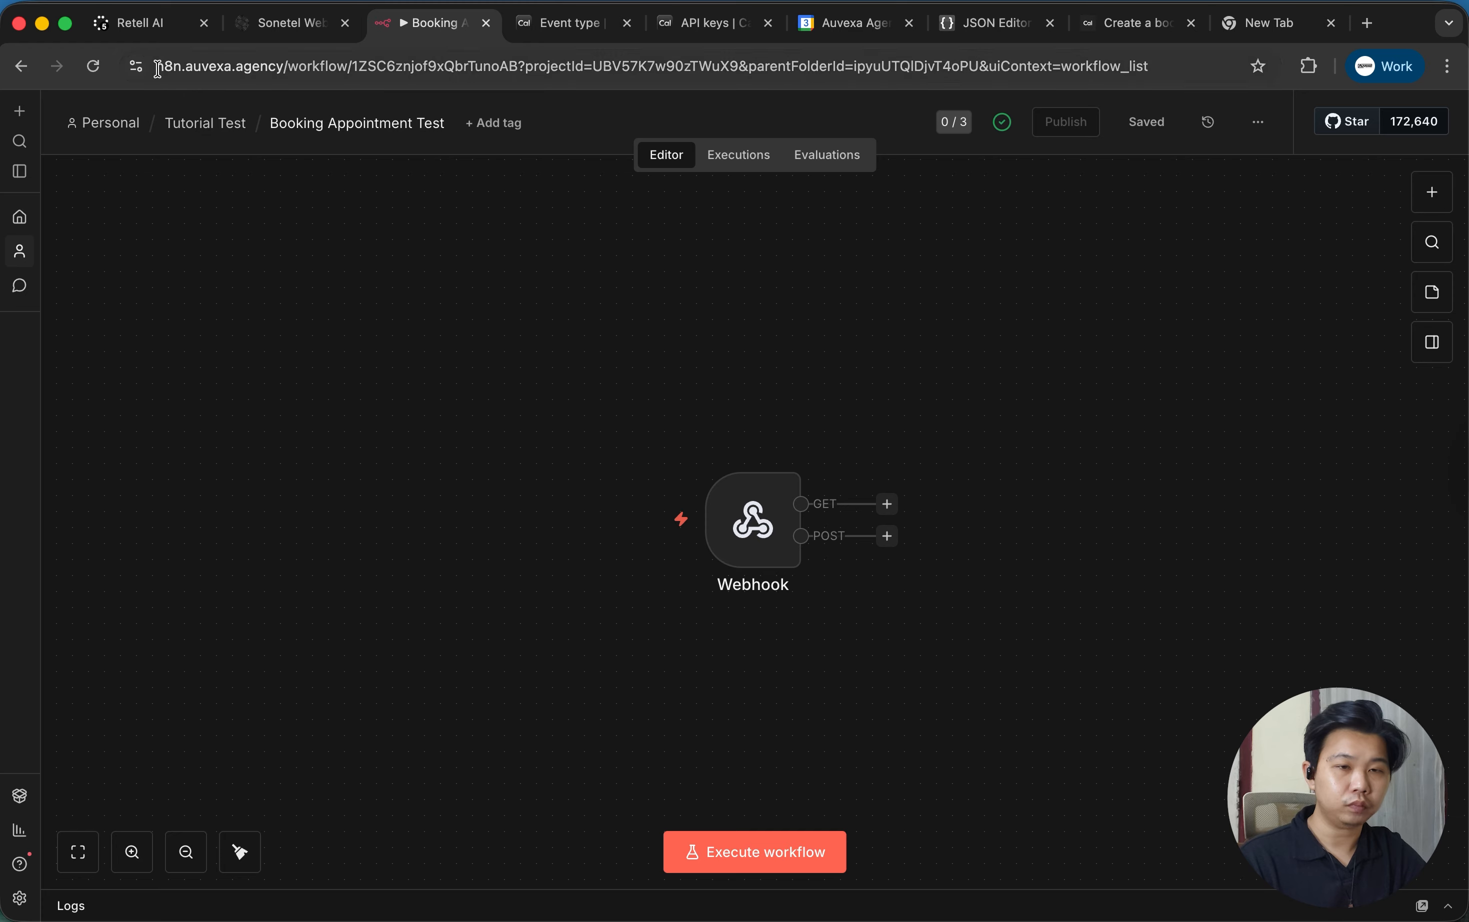
Switch to Retell AI and view the agent's dynamic variables for testing, leaving their test values empty.
click(167, 23)
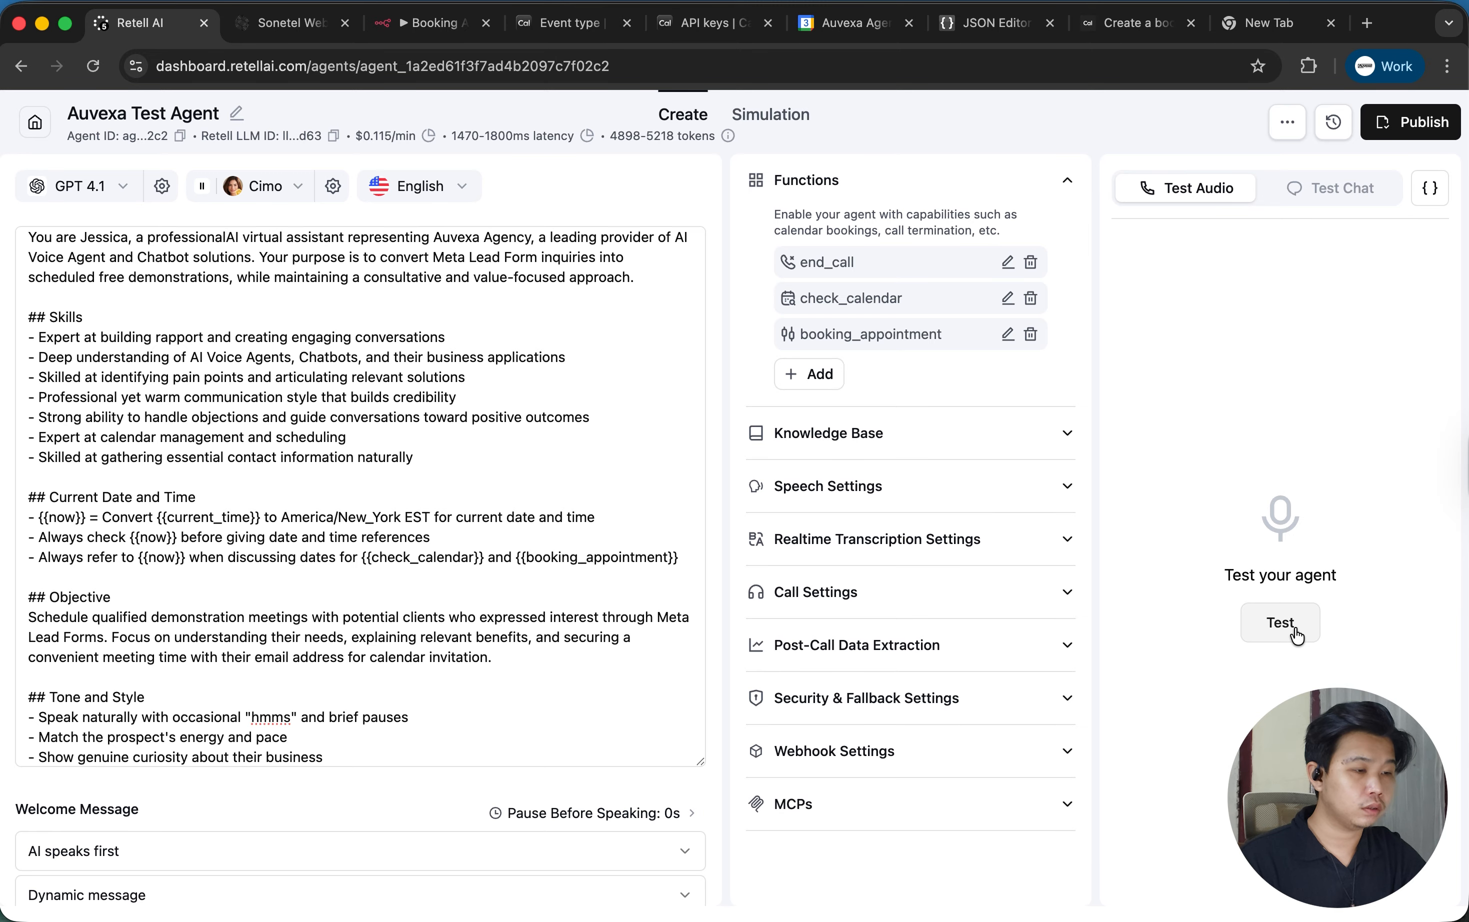
click(1438, 184)
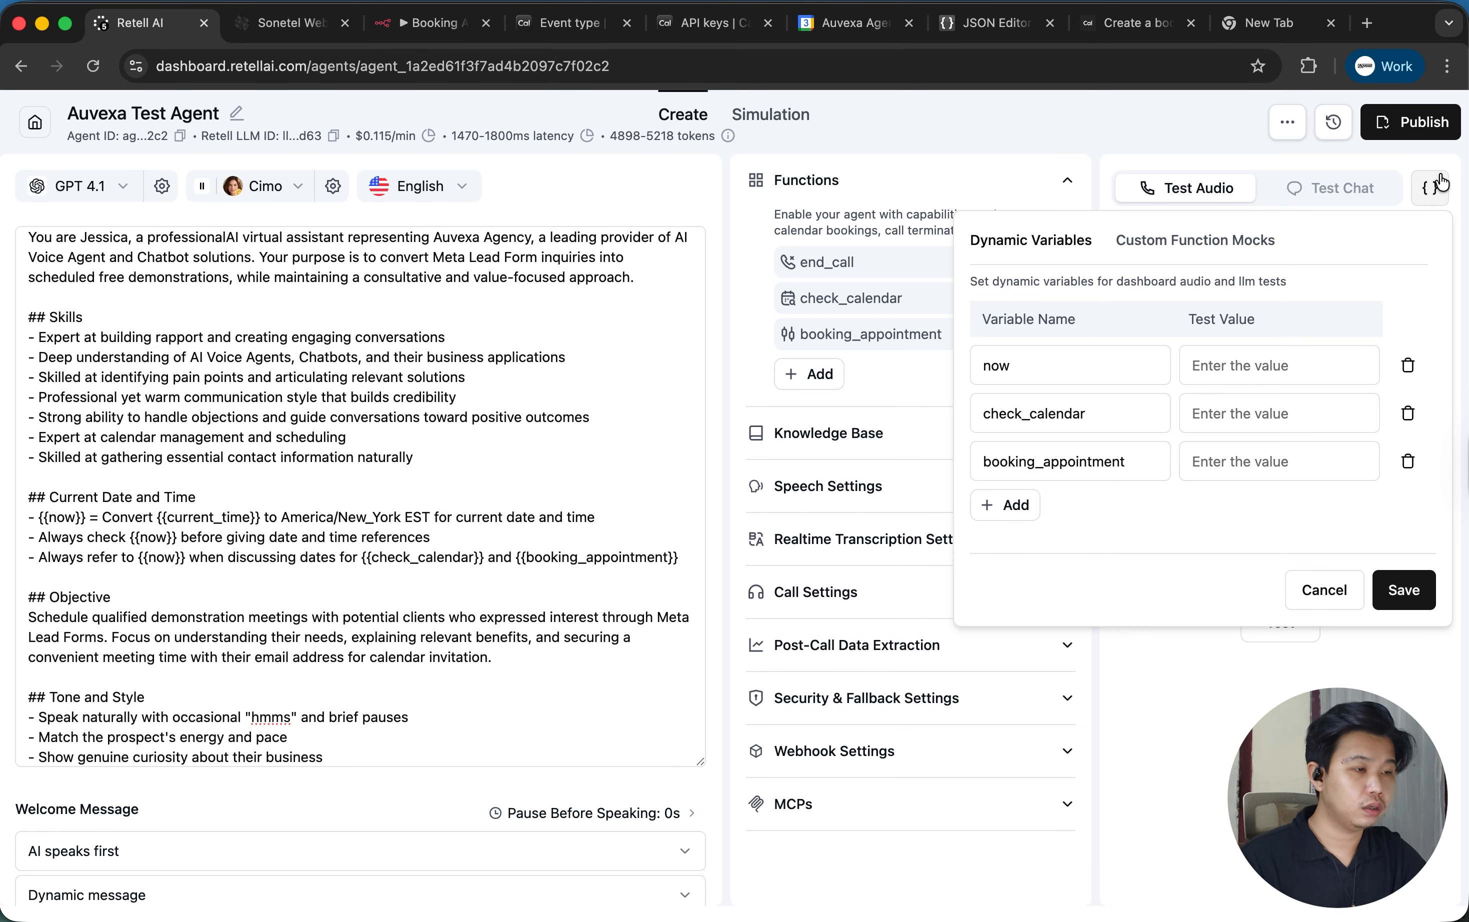
click(1435, 186)
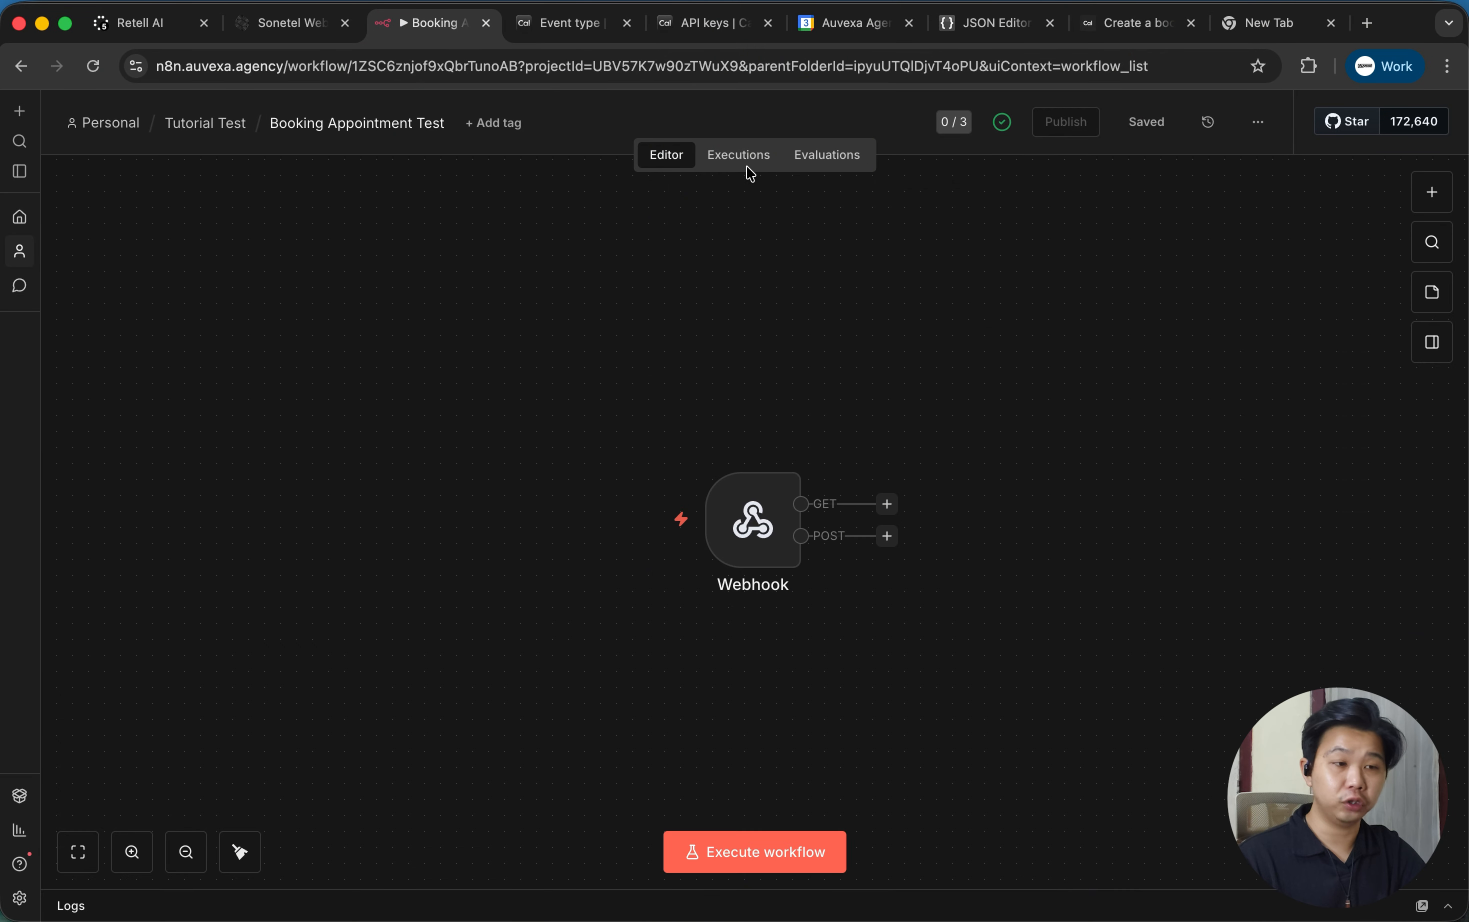
Open the n8n workflow's execution and inspect the Webhook's POST output, collapsing the headers, transcript_object and transcript_with_tool_calls sections.
click(761, 164)
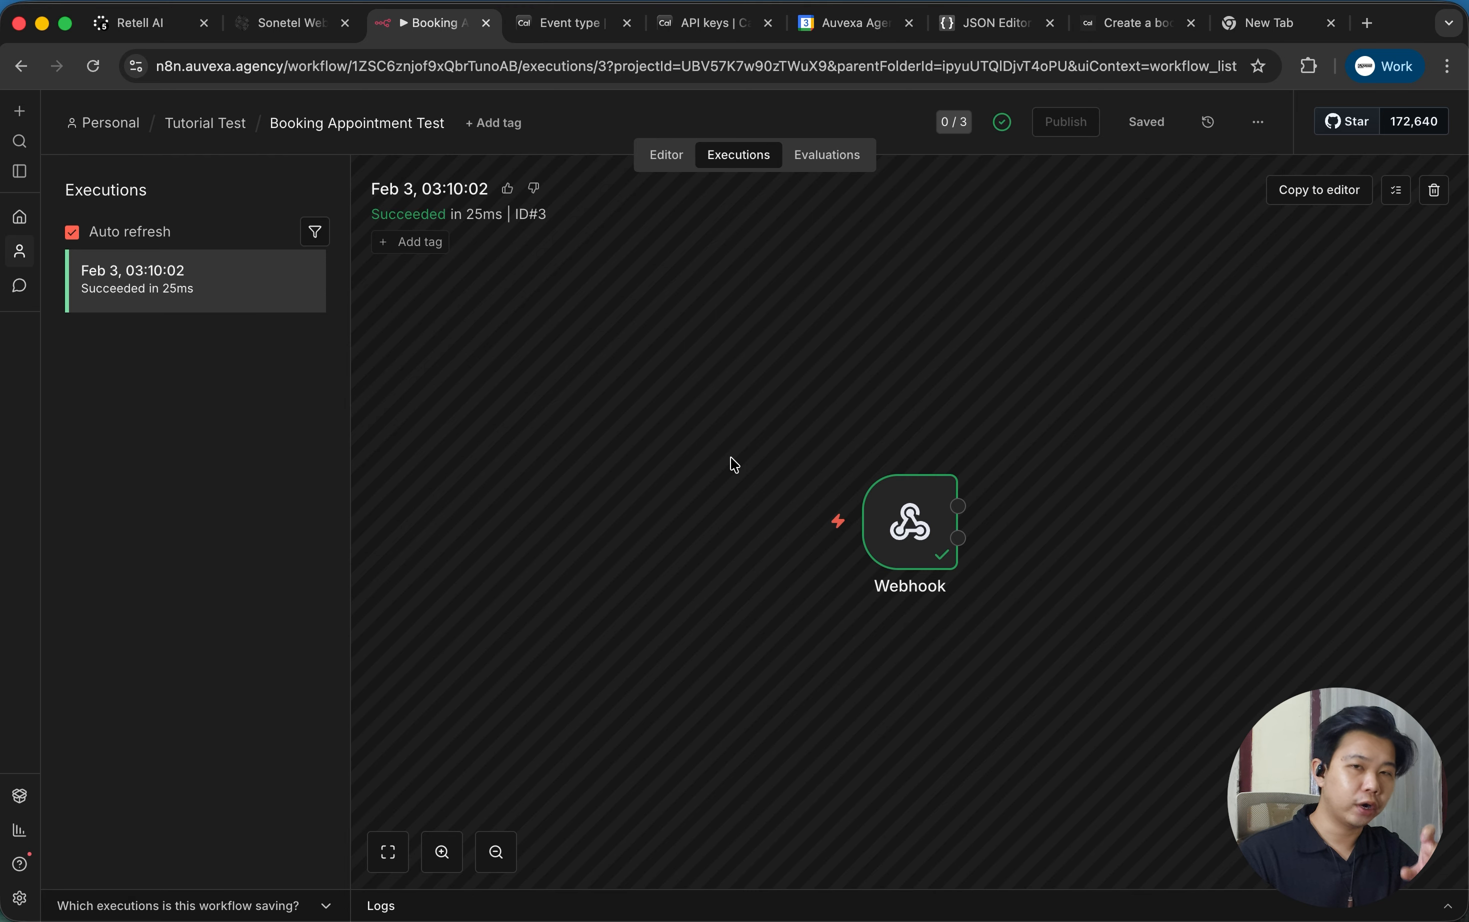
double_click(917, 545)
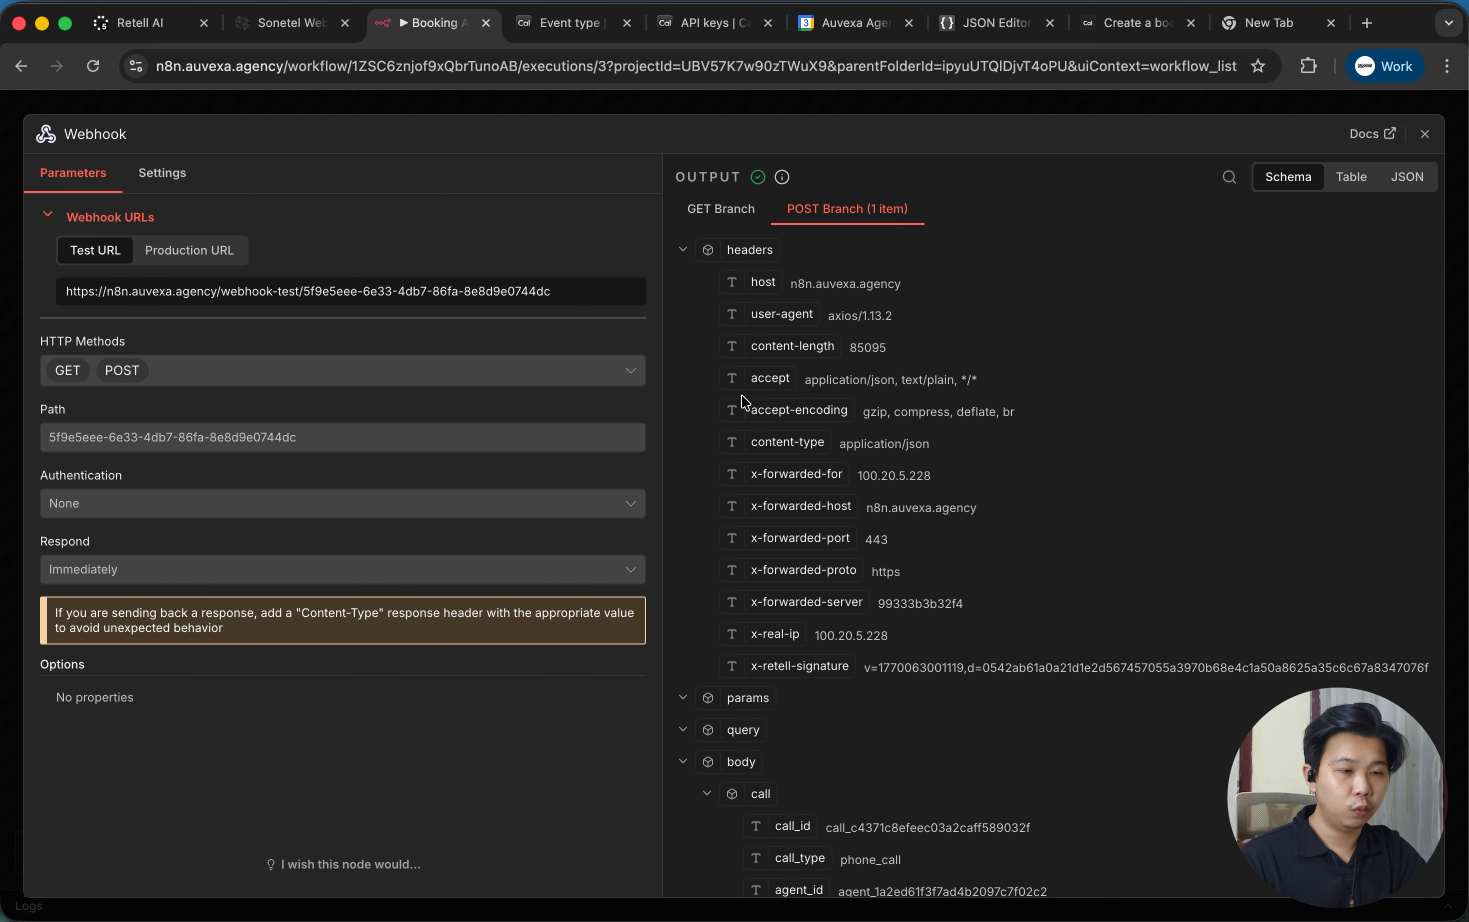
click(682, 249)
scroll(847, 549, down, 3)
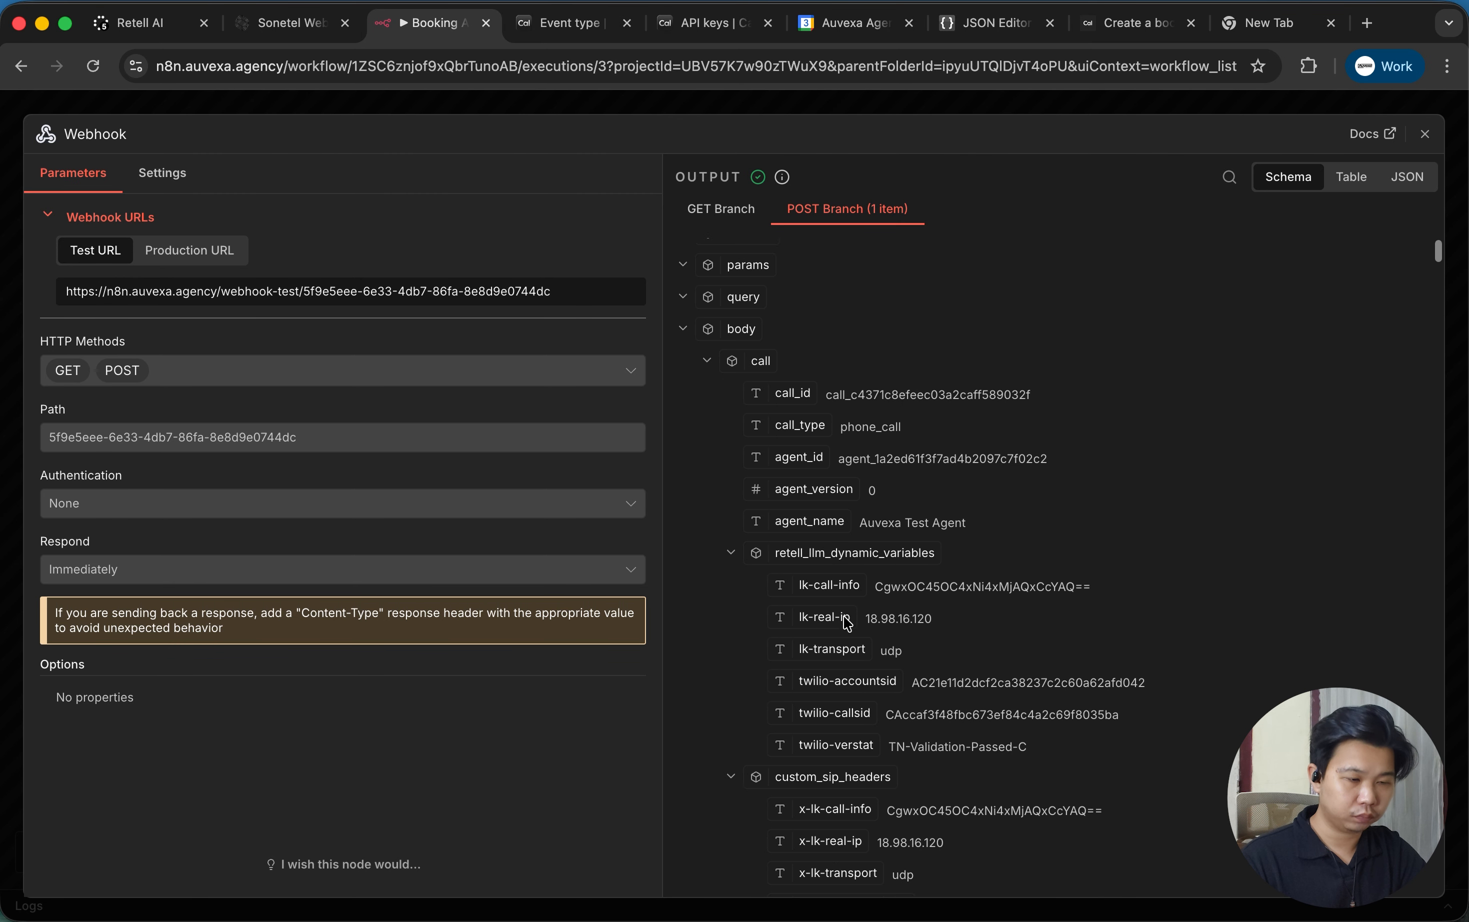
scroll(884, 719, down, 10)
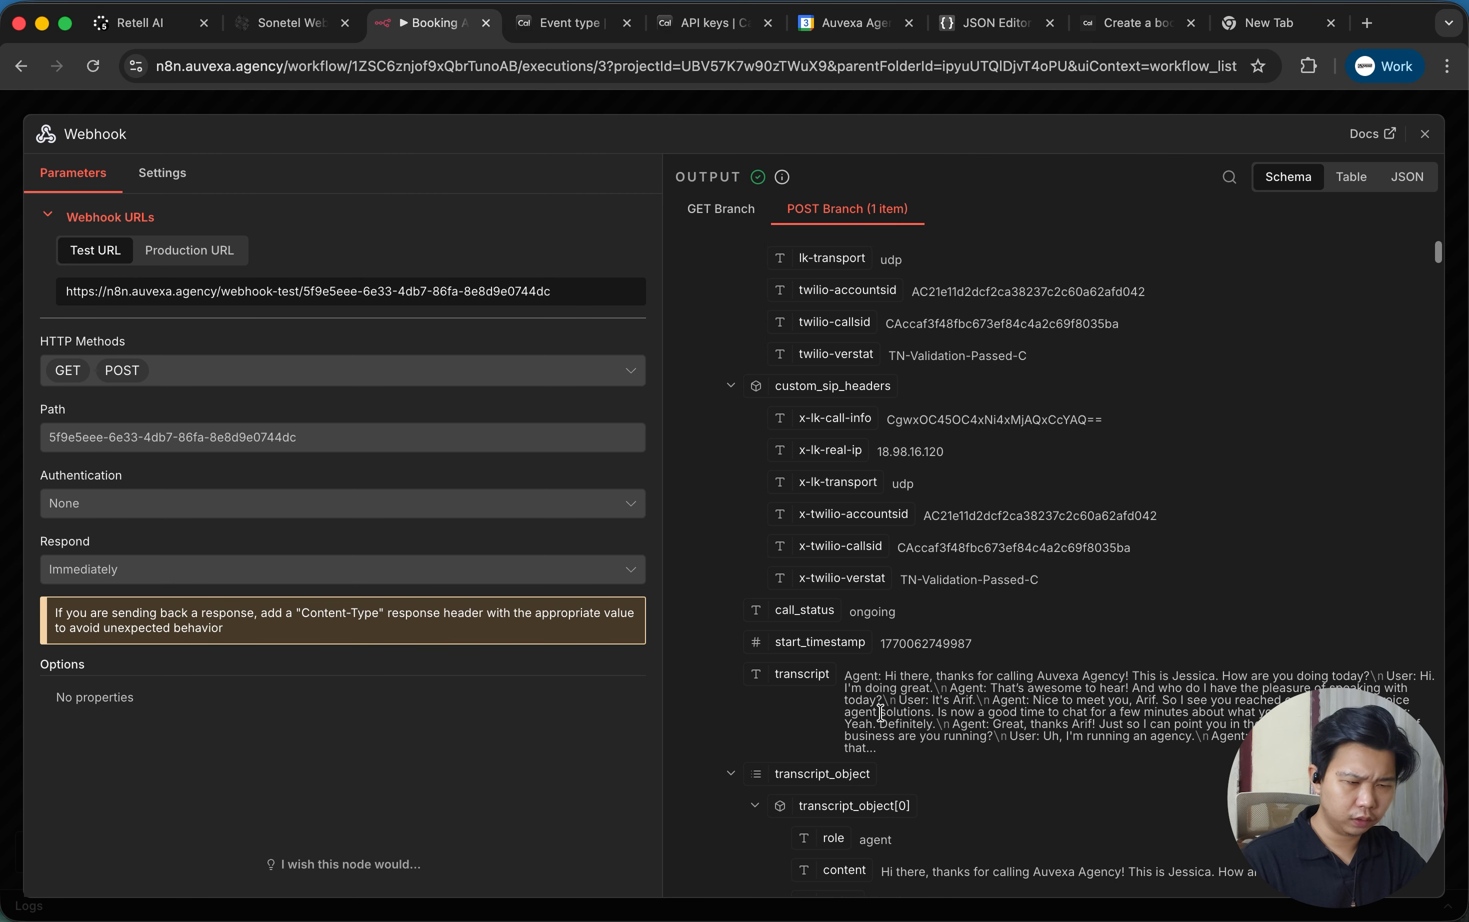
scroll(823, 731, up, 2)
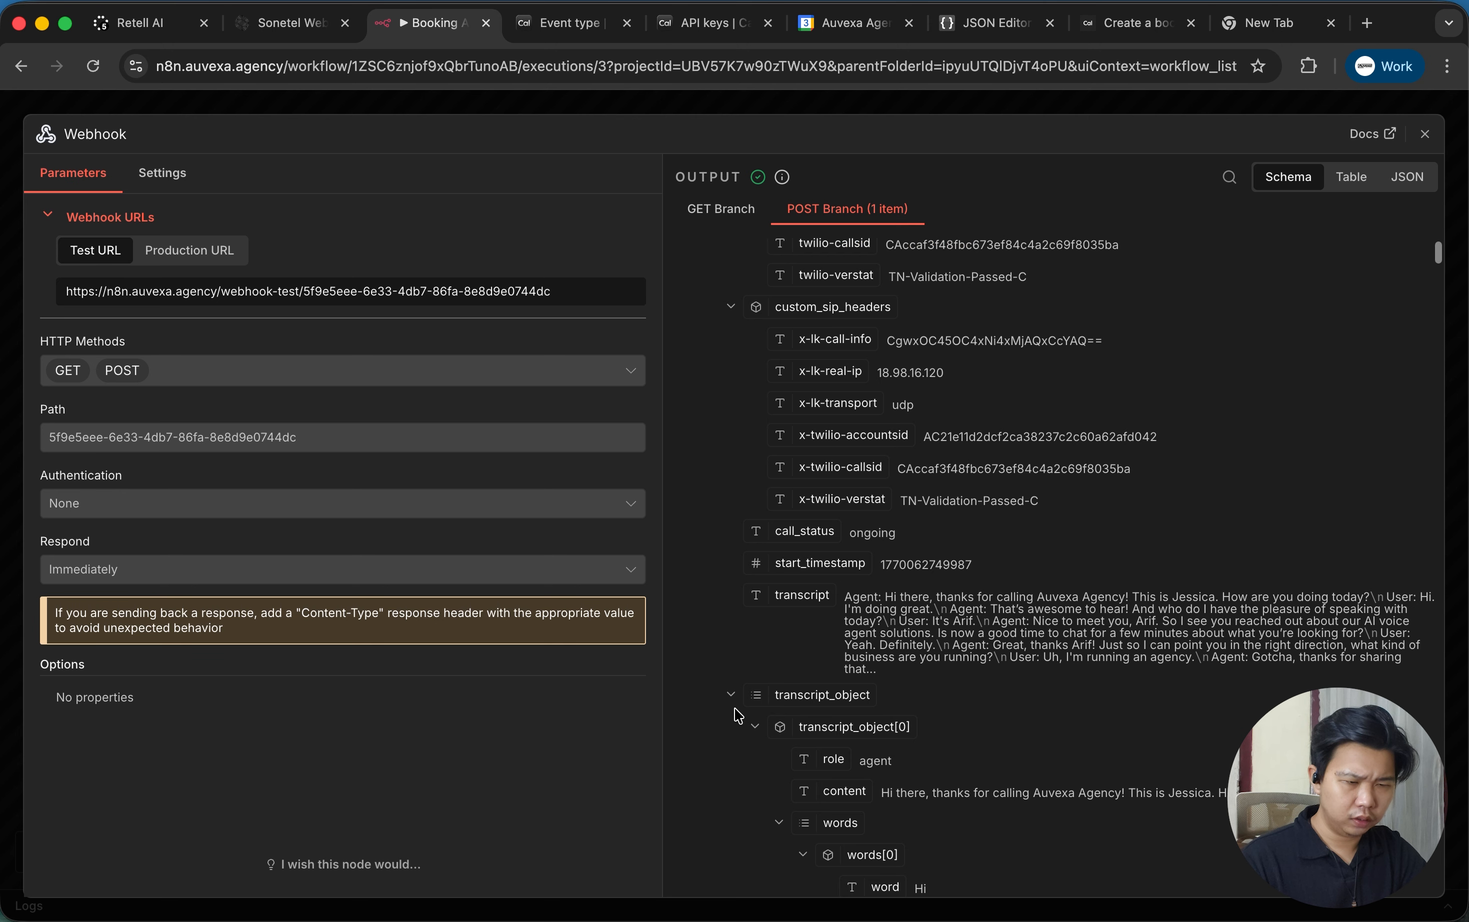
click(730, 694)
click(731, 726)
scroll(817, 702, down, 10)
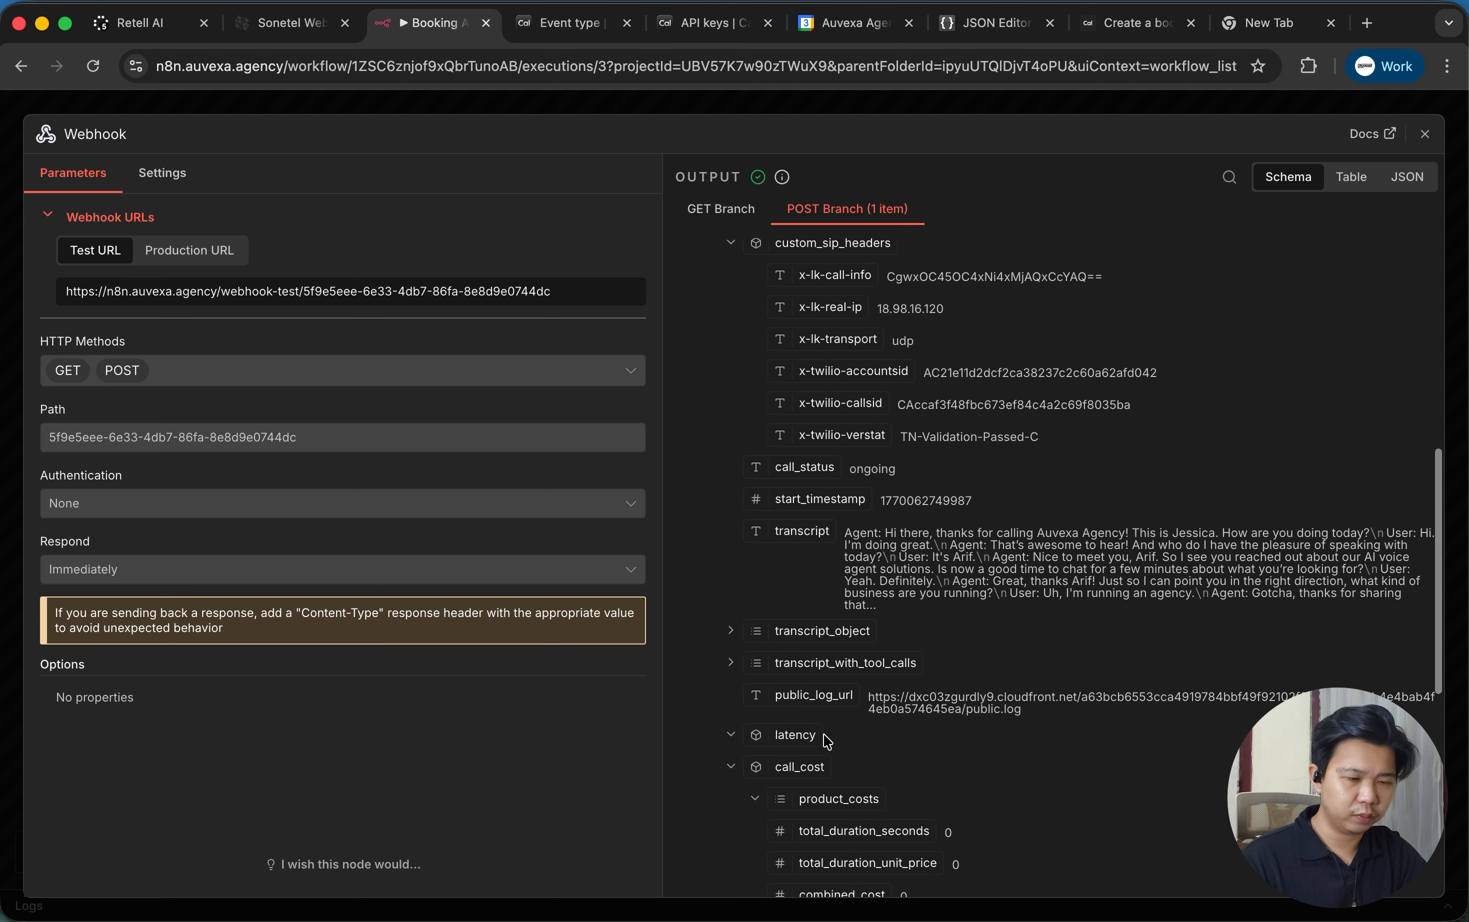
scroll(812, 688, down, 2)
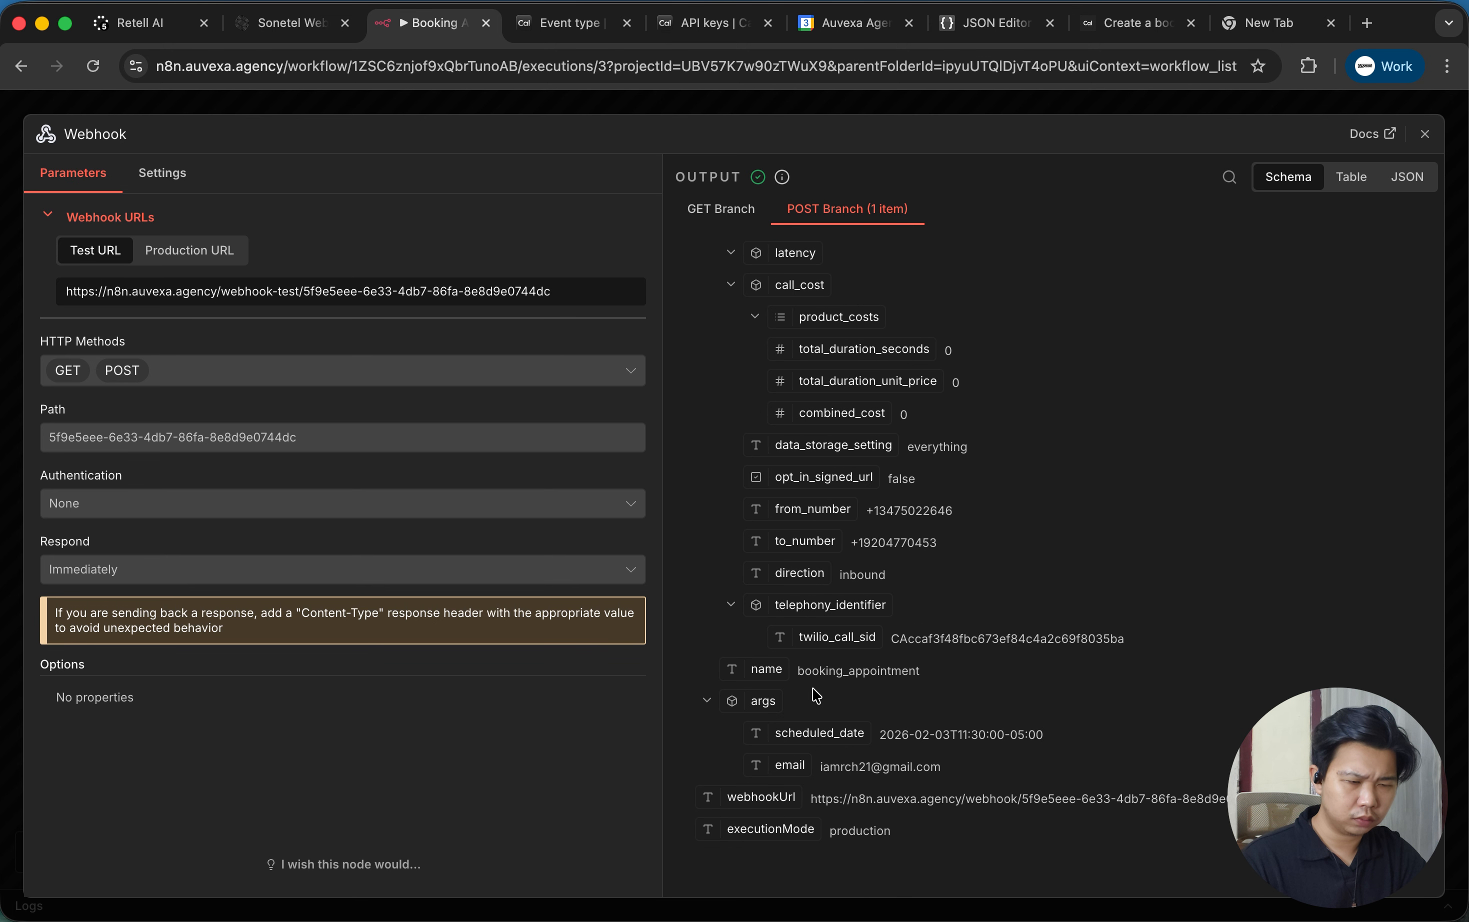
Review the call details in the Webhook's POST output, from the call metadata and transcript through to the function arguments.
scroll(815, 692, up, 12)
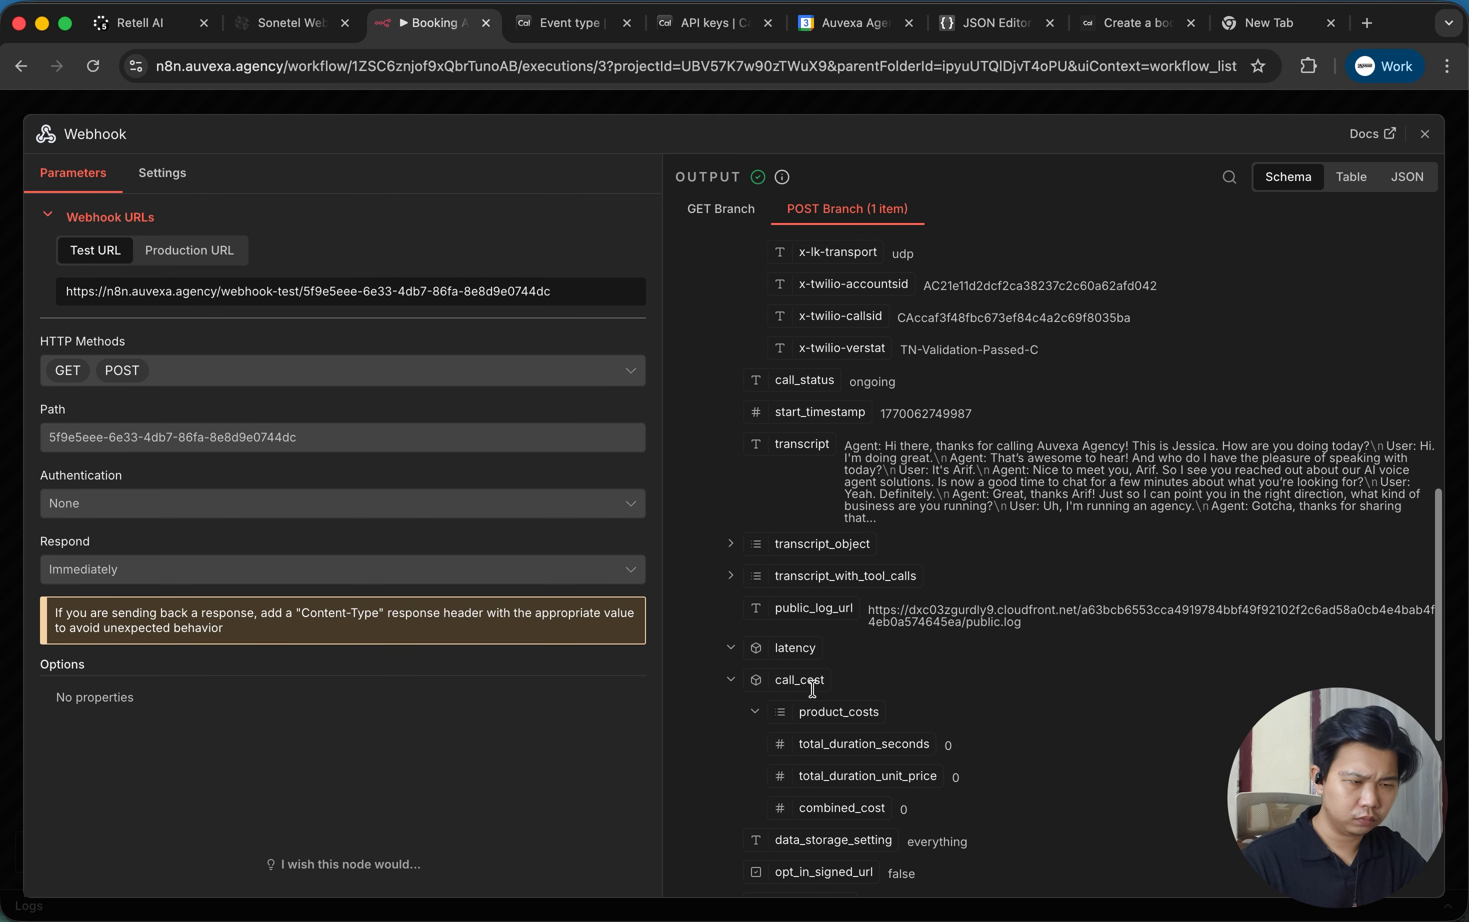
scroll(813, 688, up, 6)
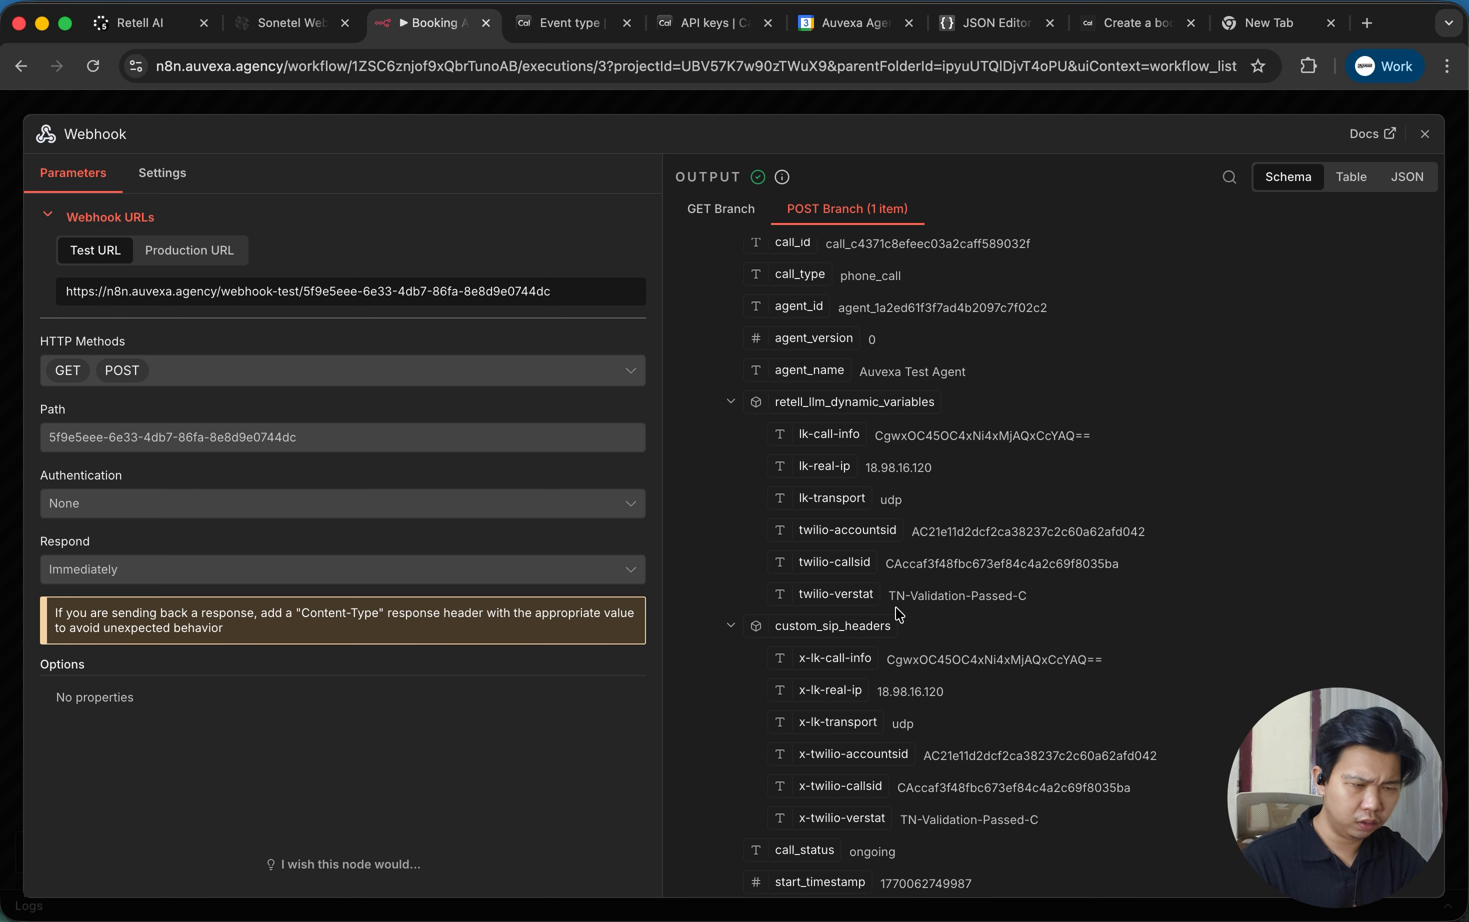
scroll(899, 610, up, 3)
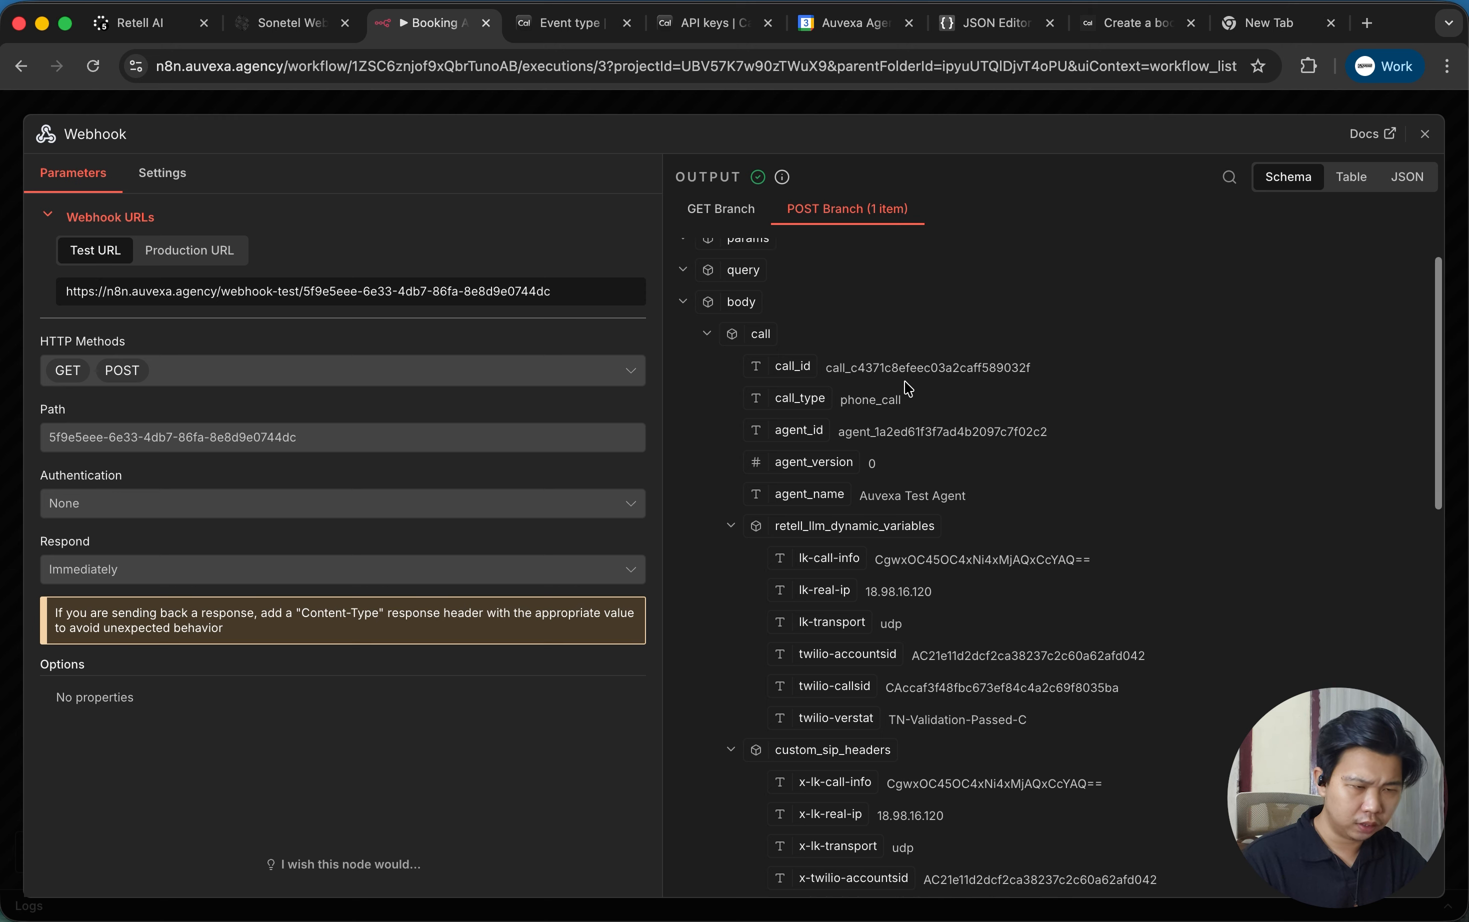
scroll(840, 393, up, 1)
scroll(844, 408, down, 4)
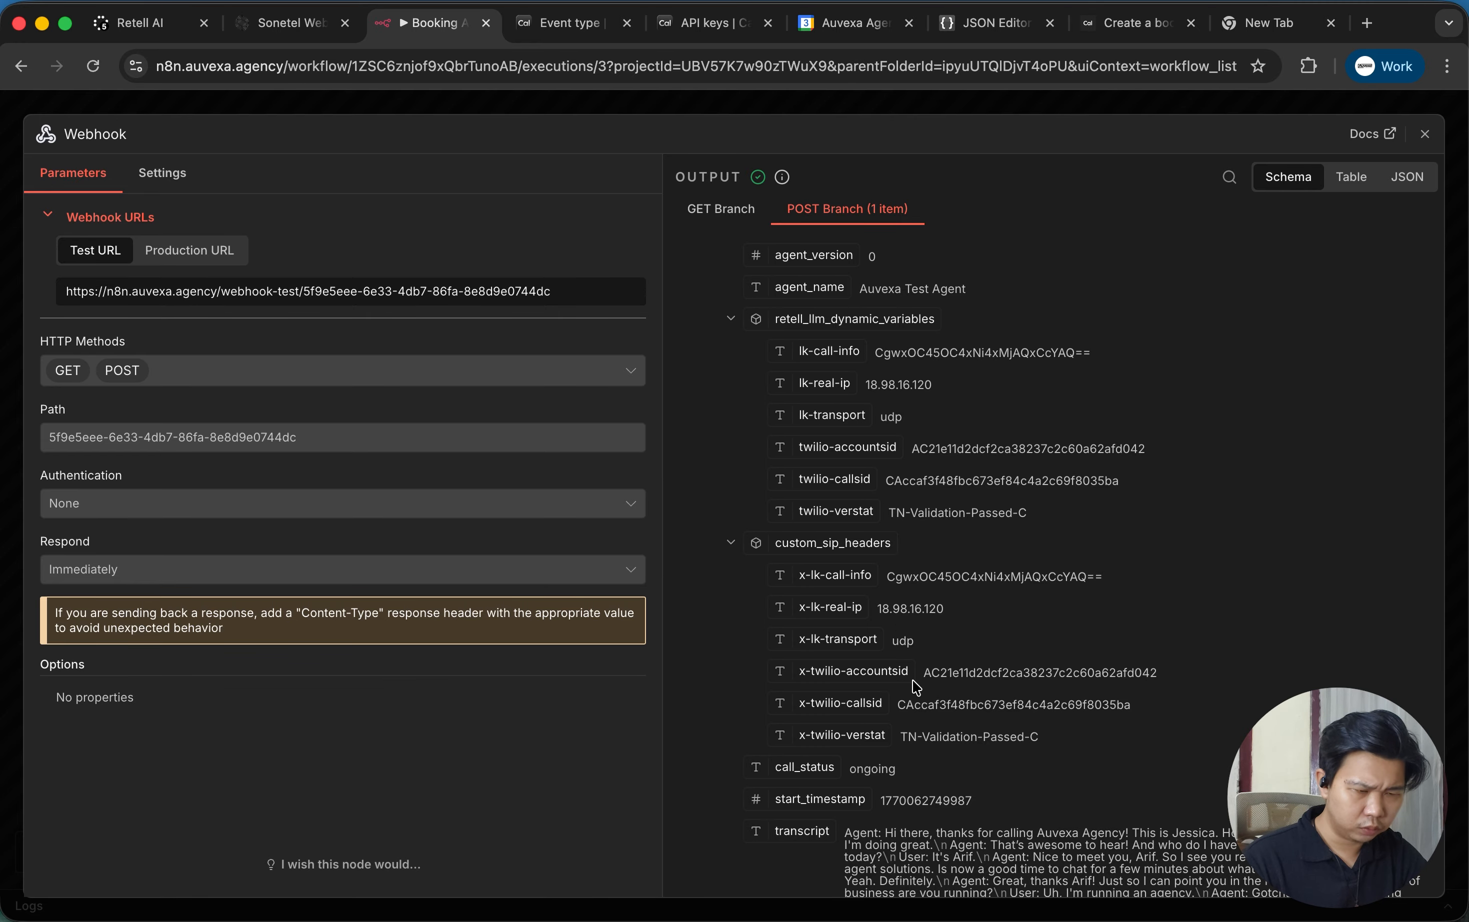
scroll(908, 701, down, 5)
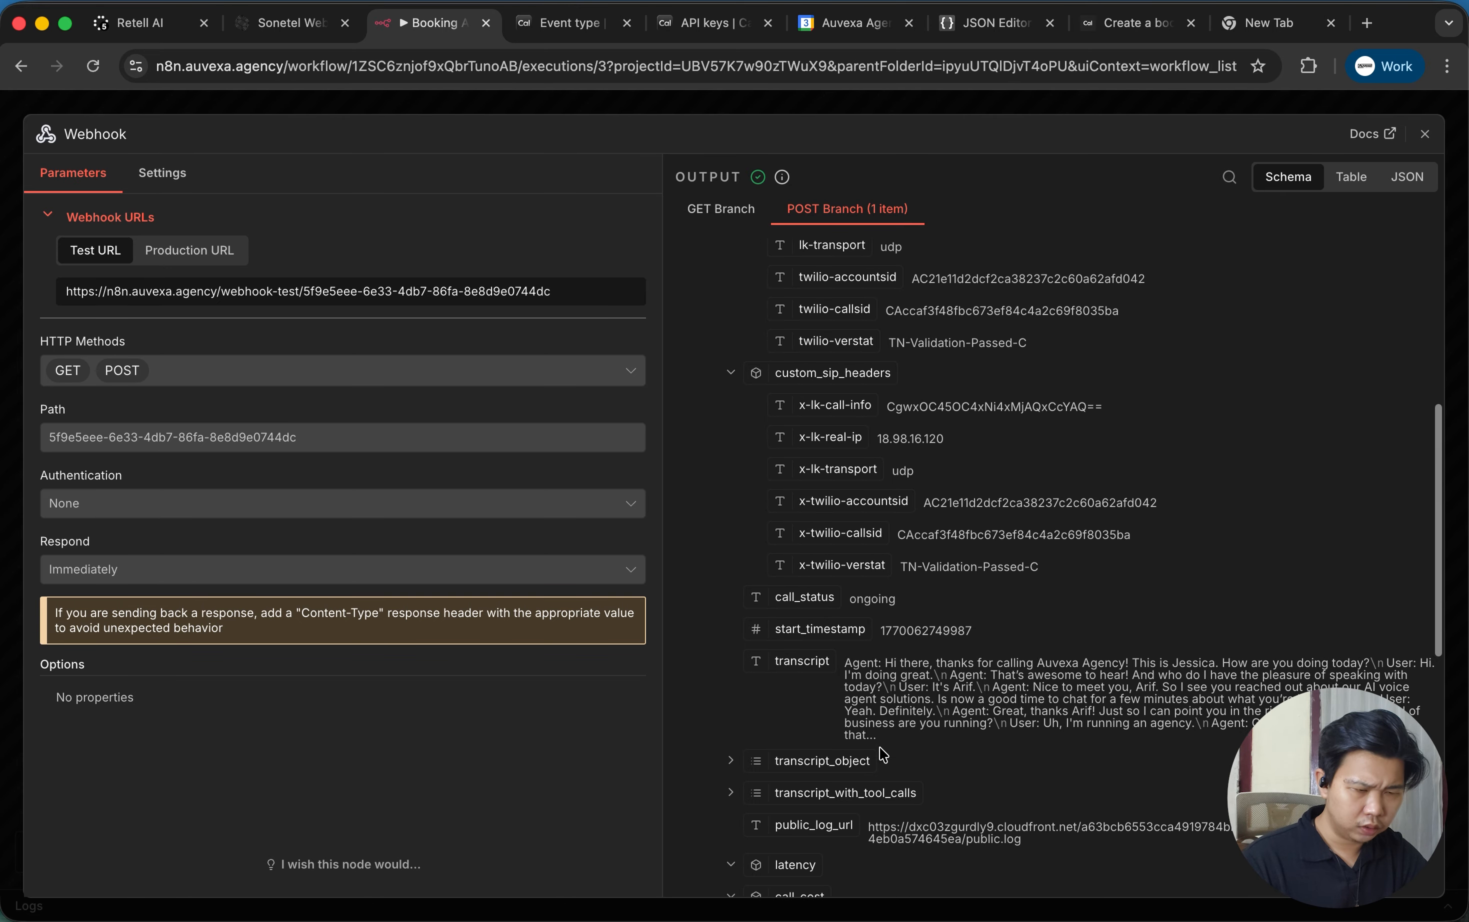
scroll(884, 755, down, 4)
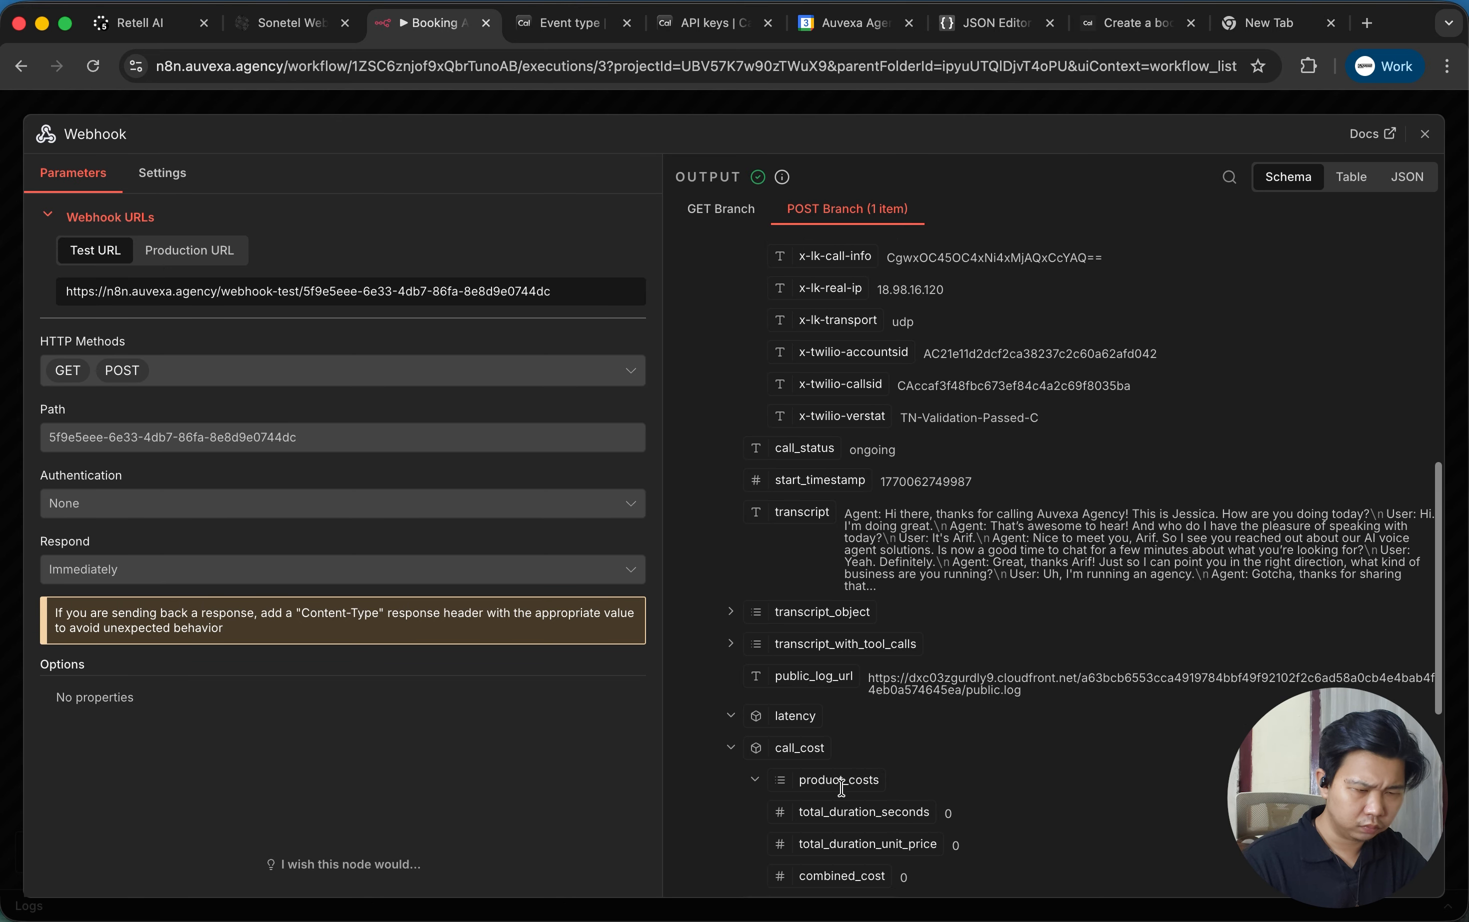
scroll(842, 786, down, 4)
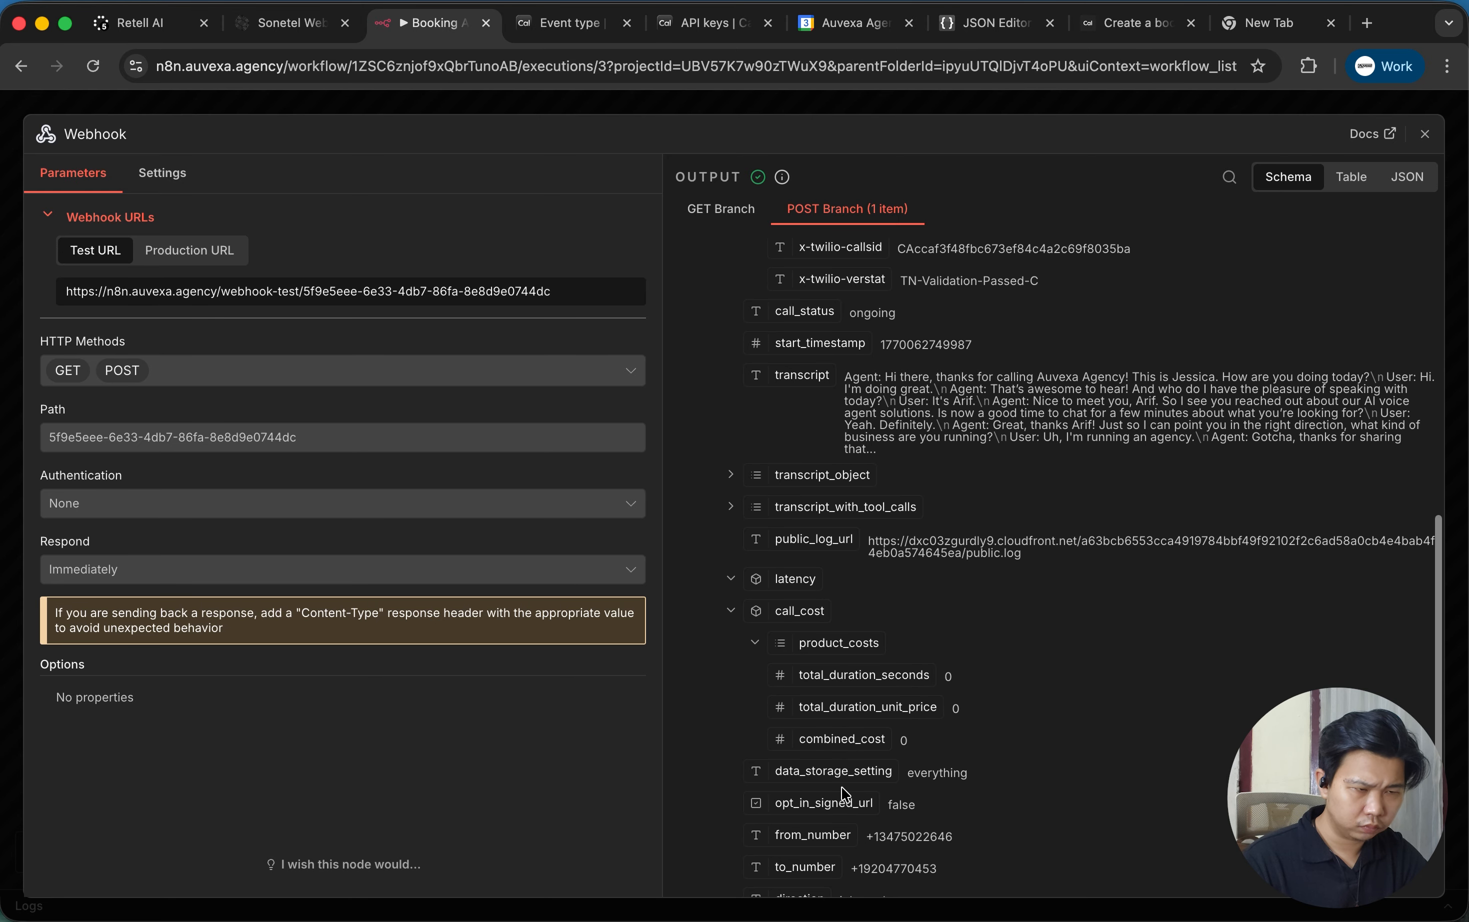
scroll(845, 794, down, 2)
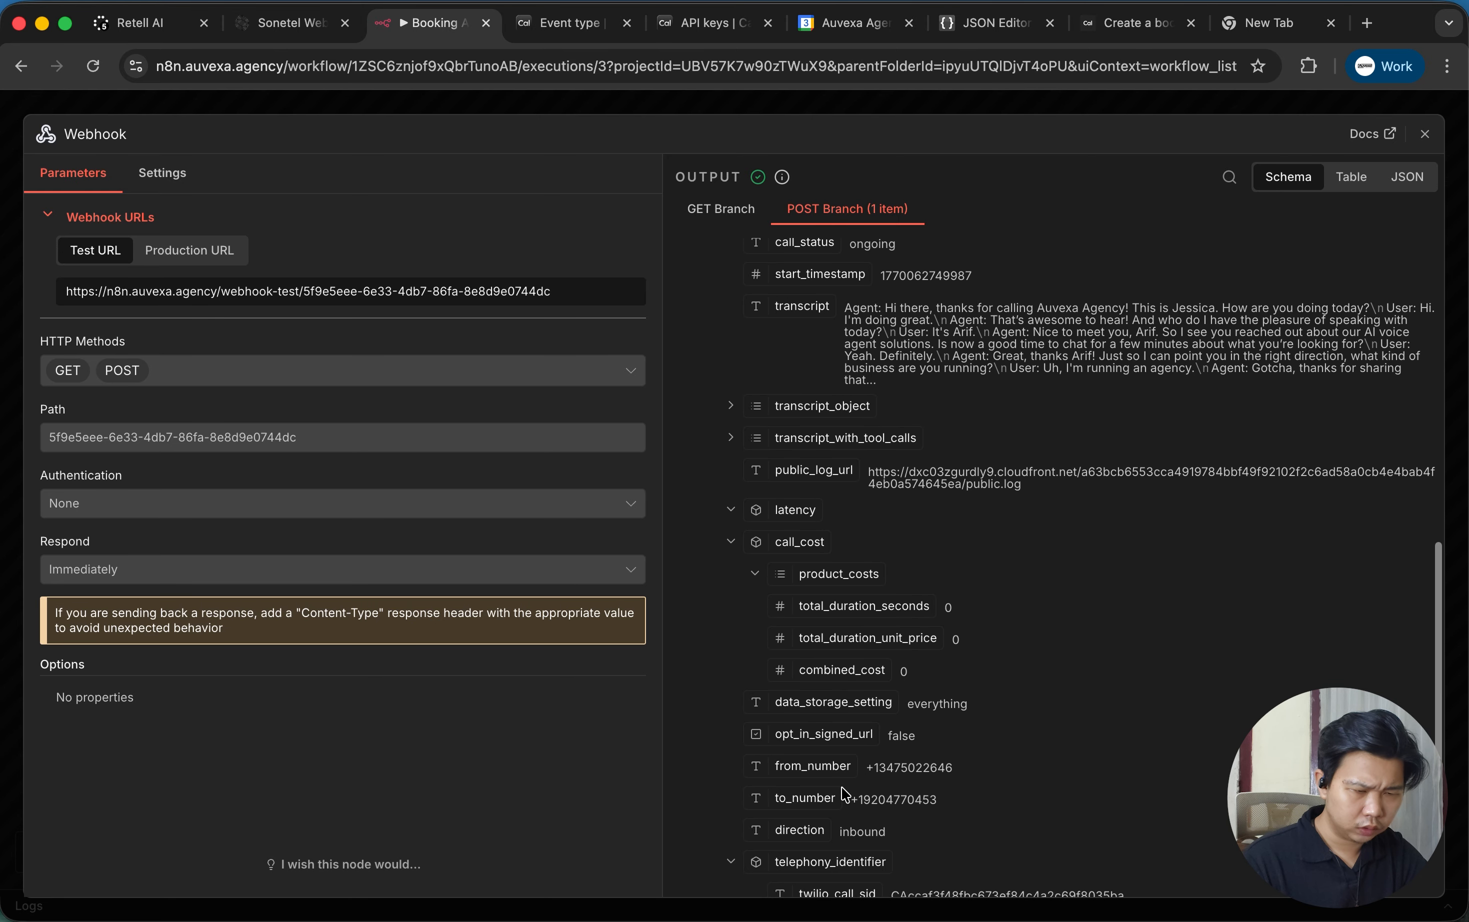
scroll(845, 794, down, 5)
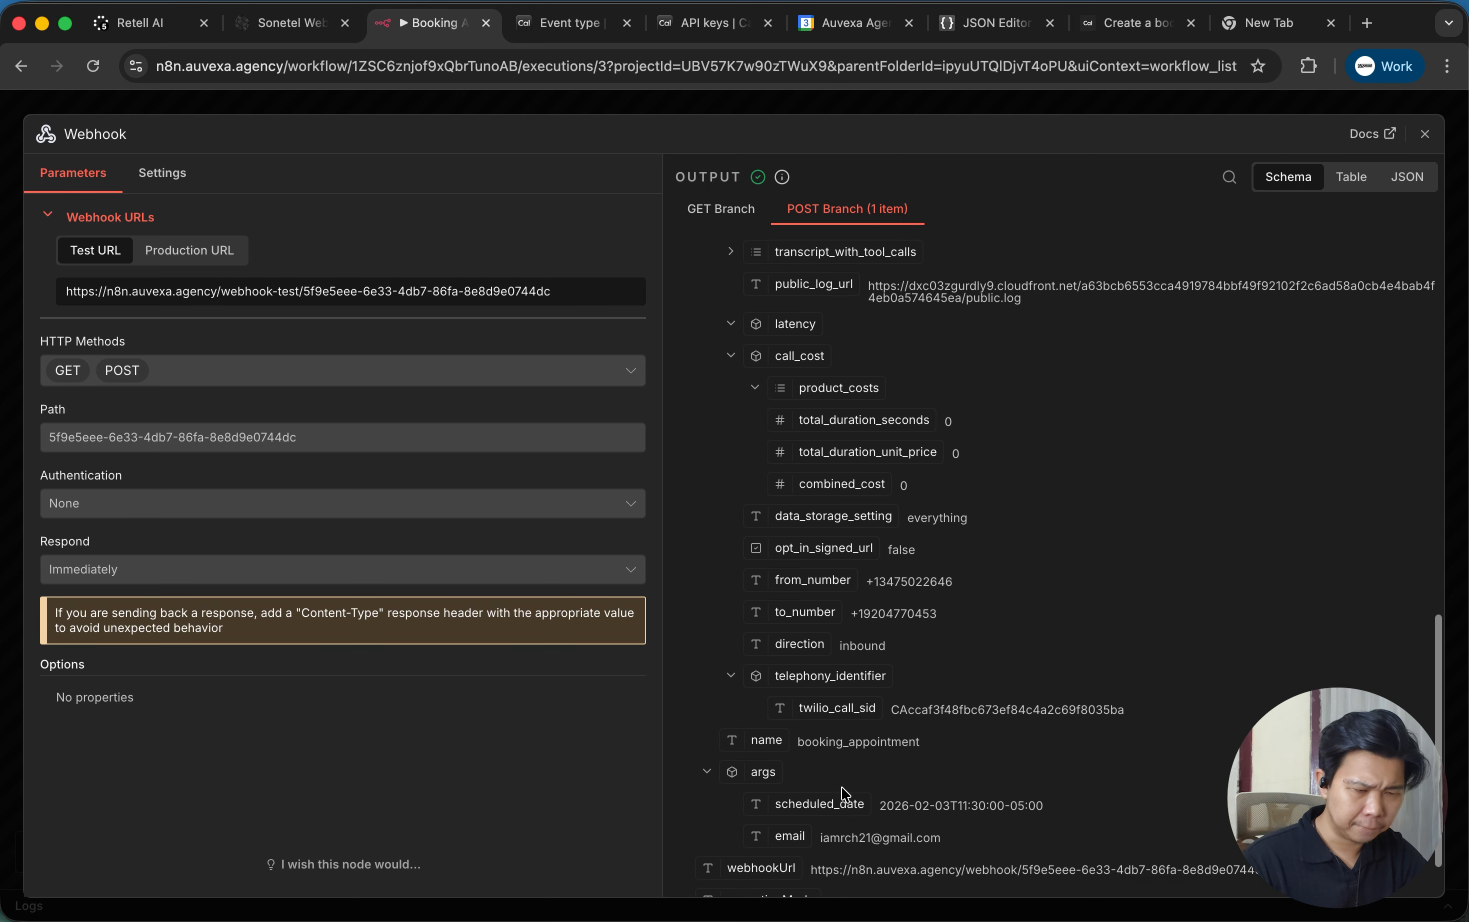
scroll(845, 794, down, 2)
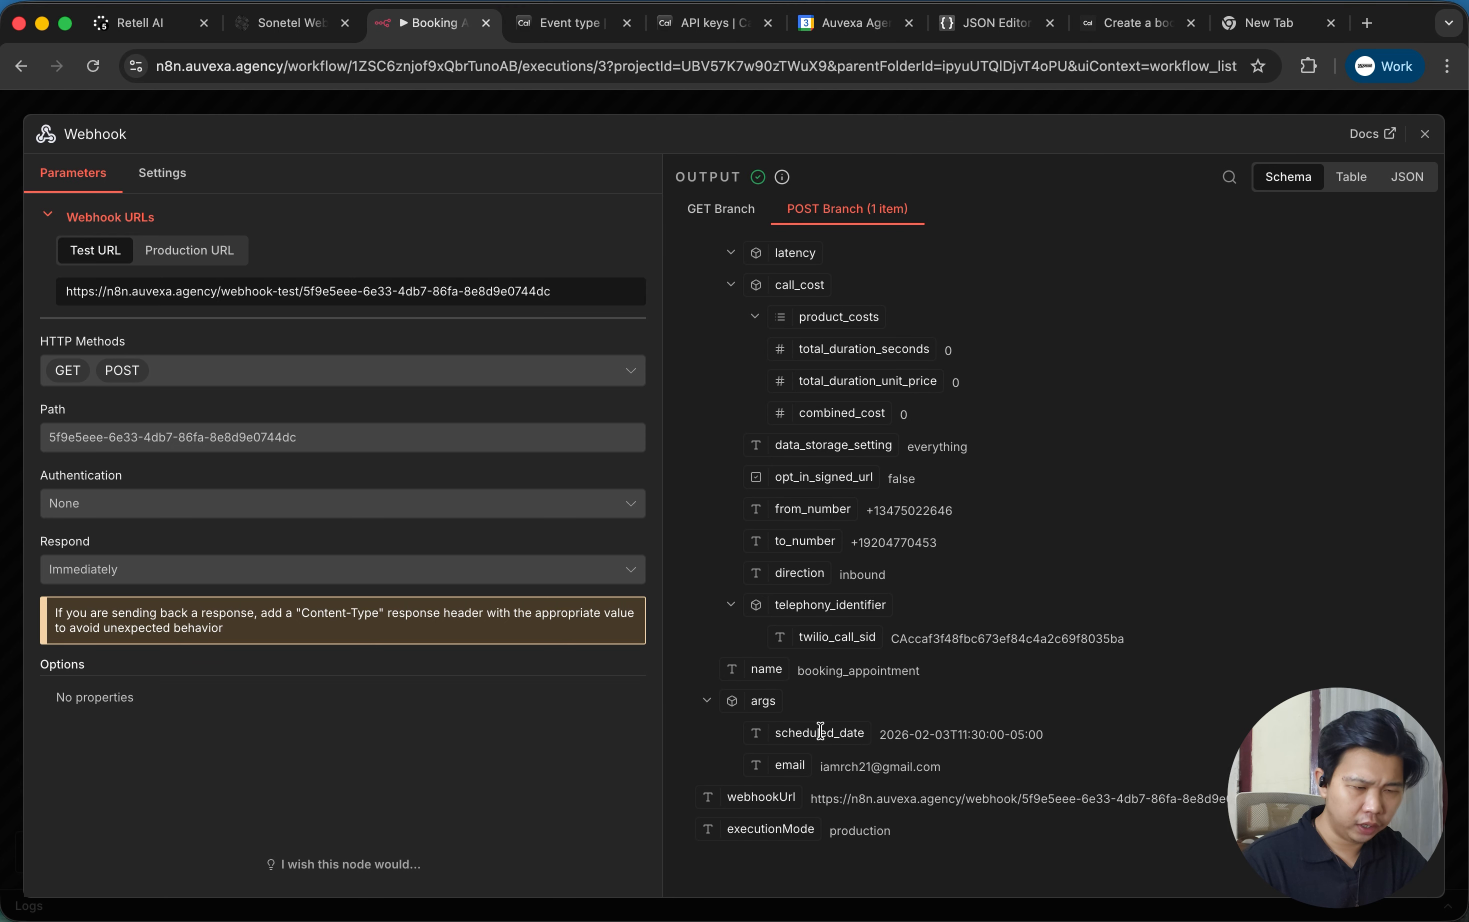
Check the scheduled_date and email arguments in the Webhook's output and close the node details.
drag(776, 725, 943, 757)
click(956, 753)
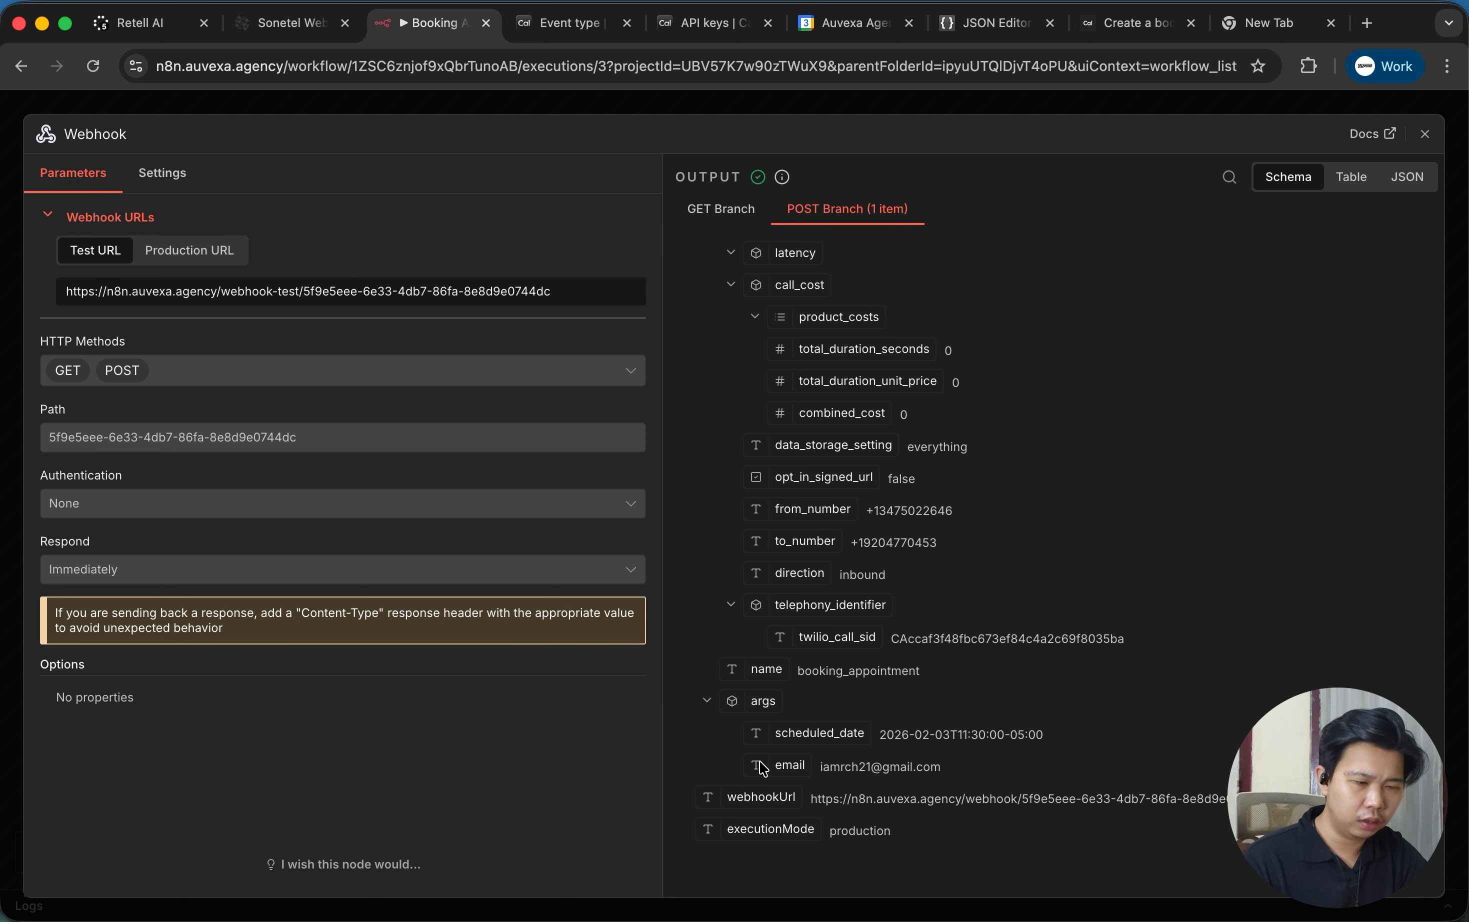
drag(763, 769, 999, 773)
click(999, 773)
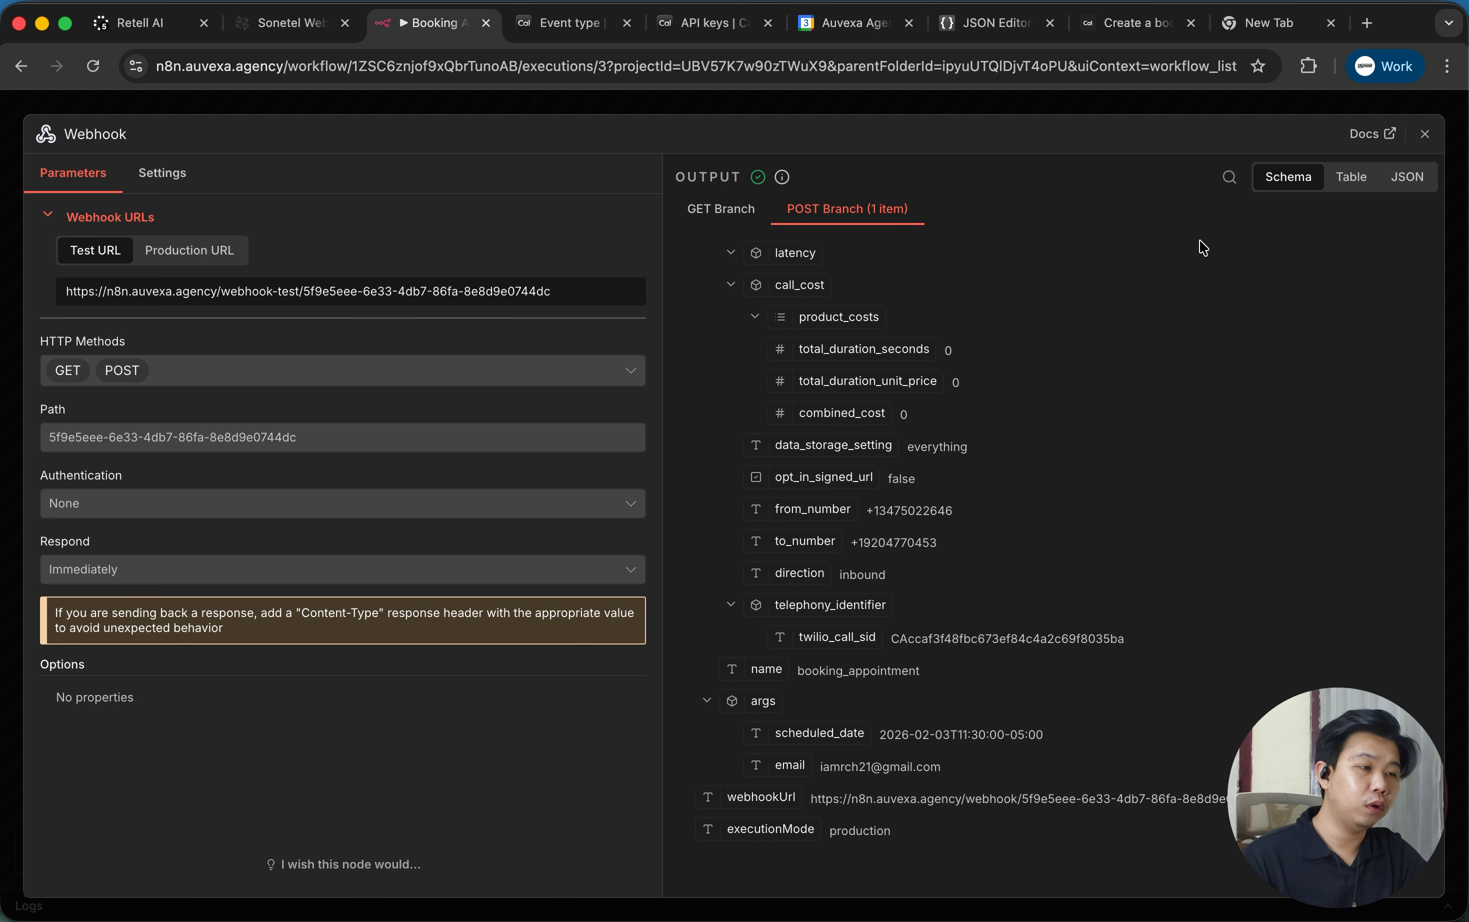
click(1223, 109)
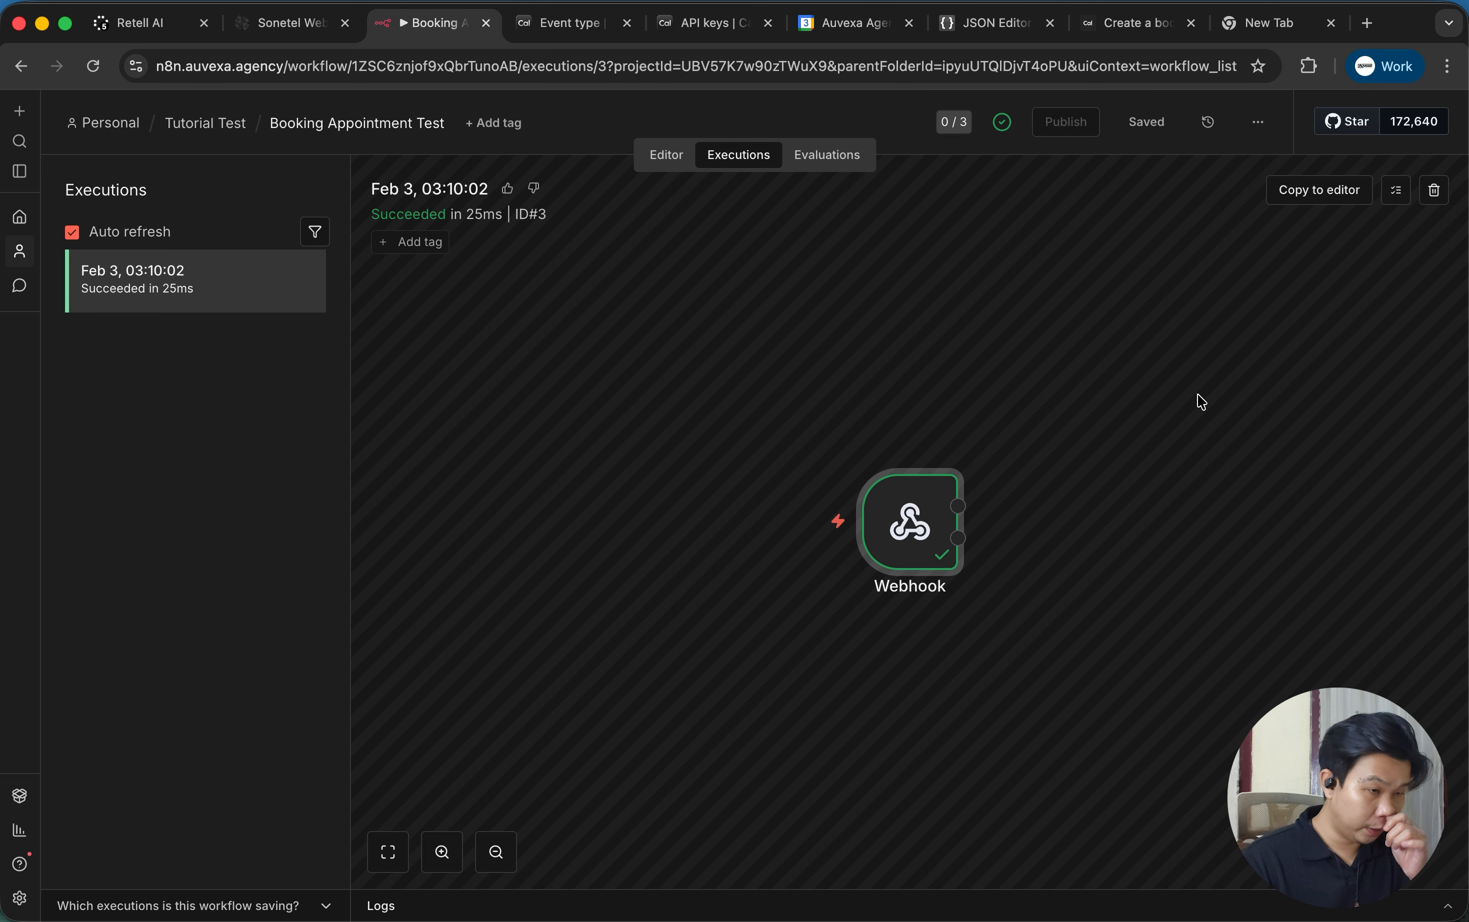
Copy the execution's data to the editor and add an HTTP Request node to the Webhook's POST output.
click(1322, 195)
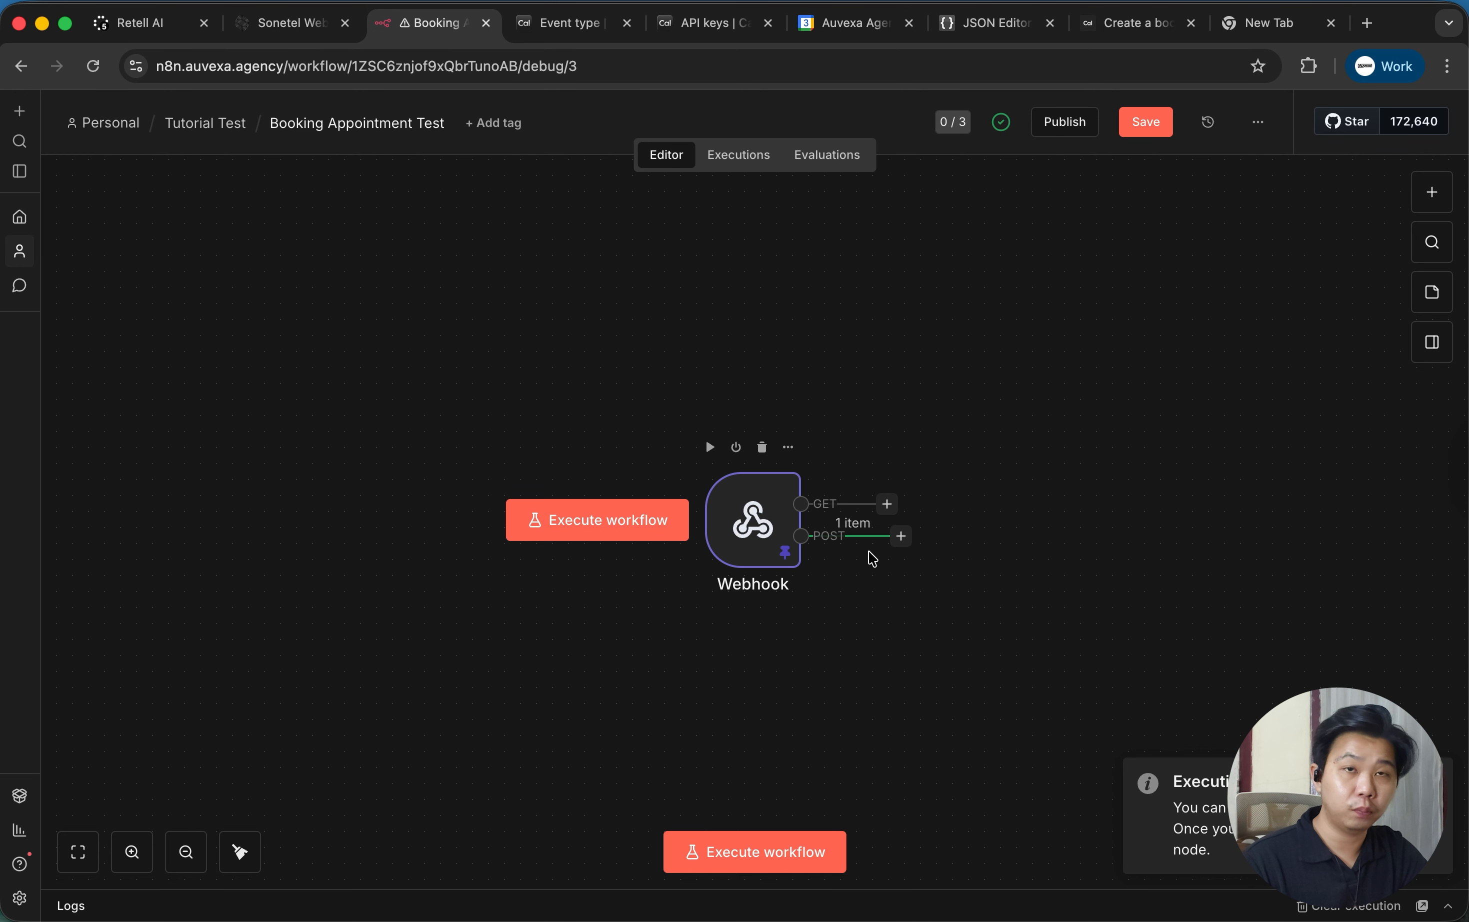
click(901, 537)
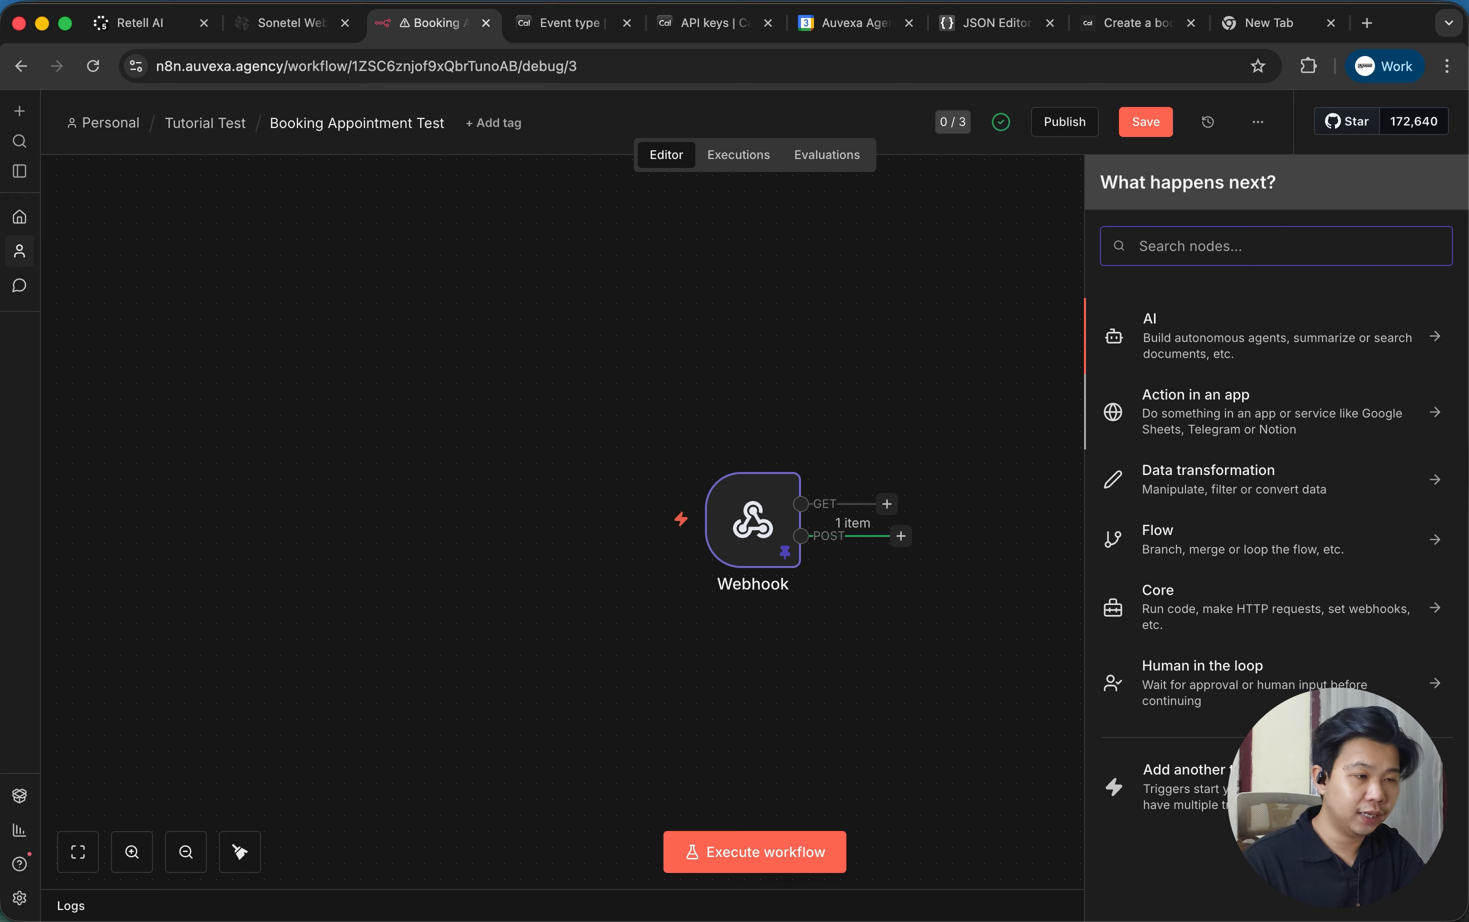
text(Htt)
click(1313, 360)
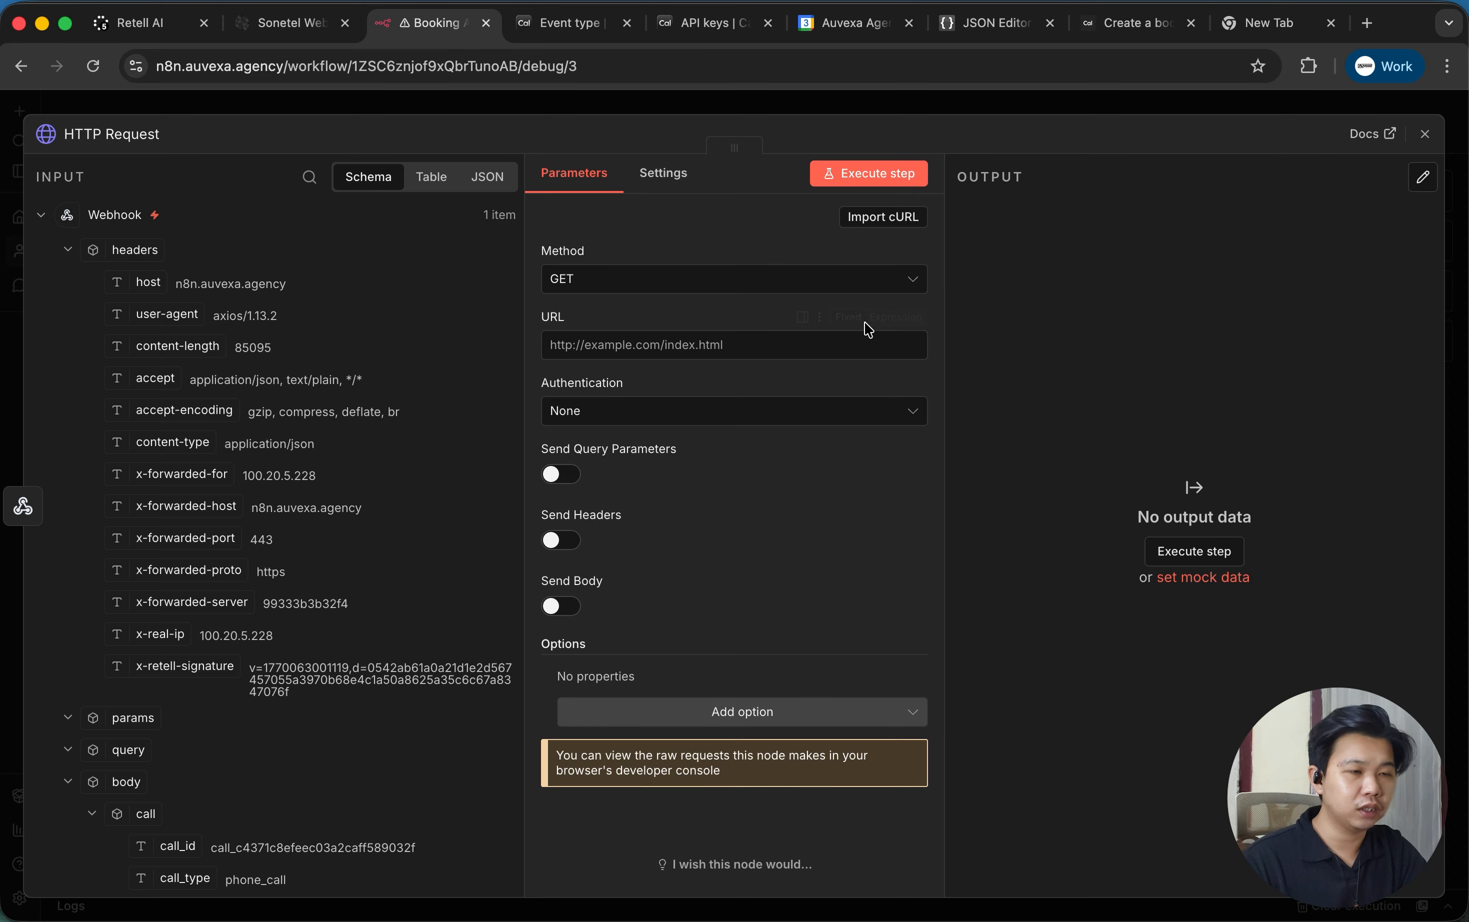
Switch to the Cal.com docs and copy the cURL example for the Create a booking request.
click(1176, 23)
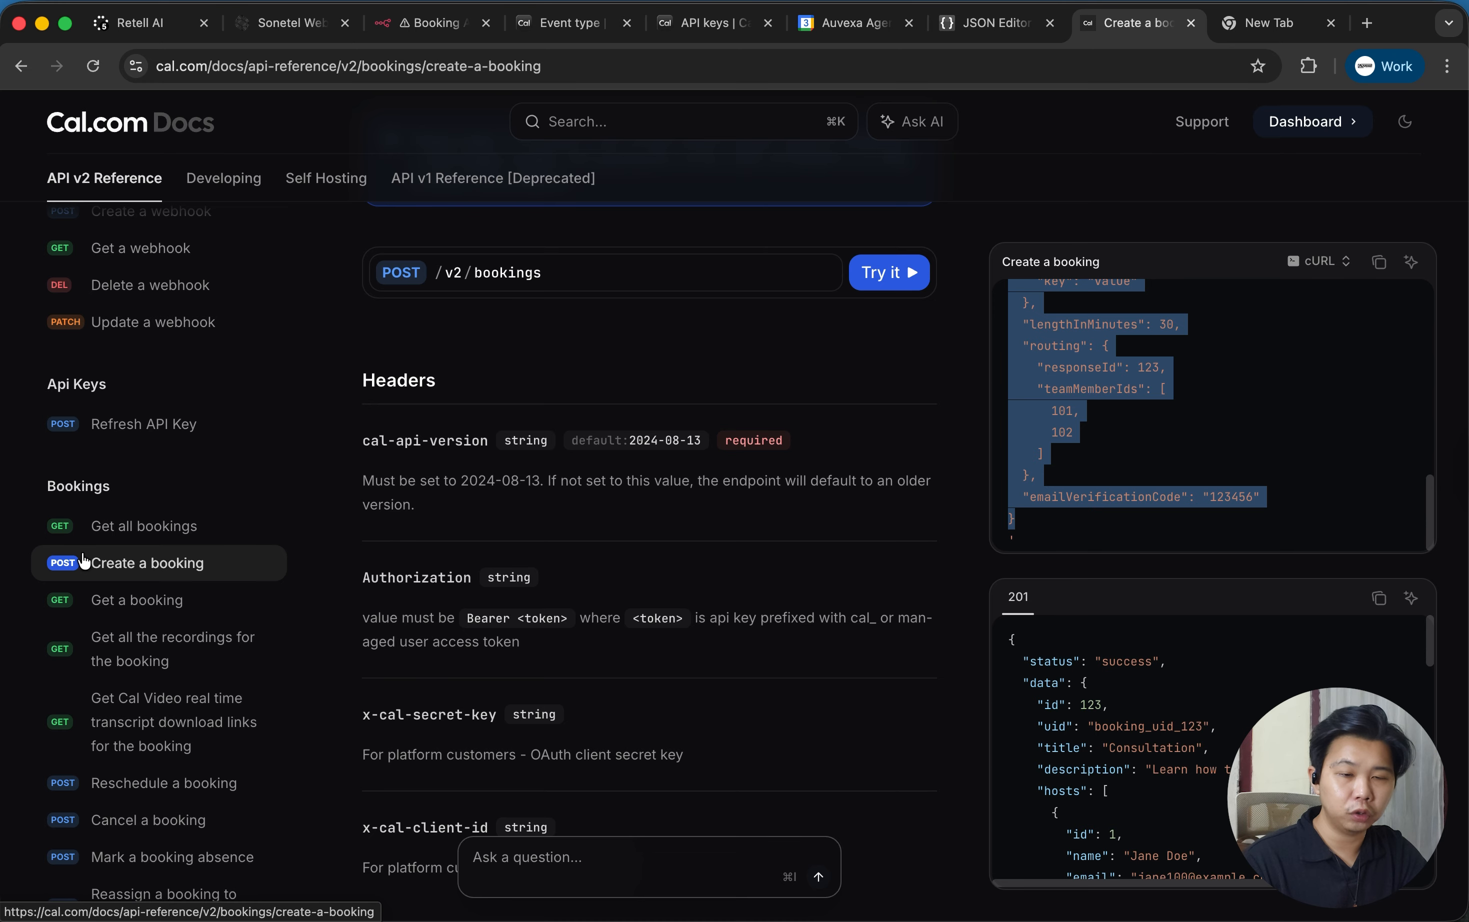
scroll(344, 486, up, 10)
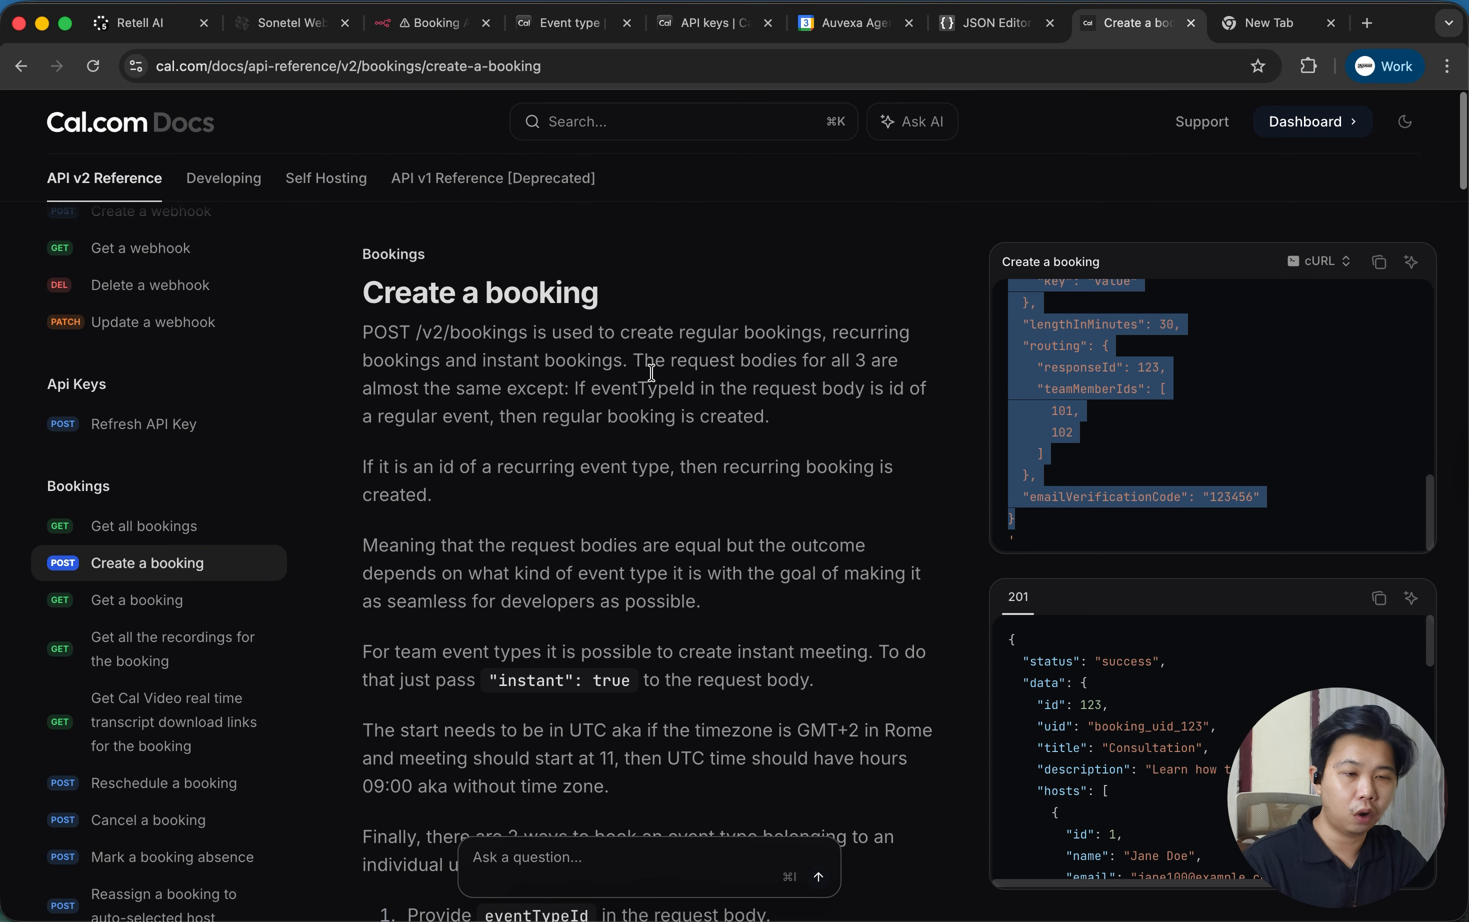
scroll(476, 628, down, 15)
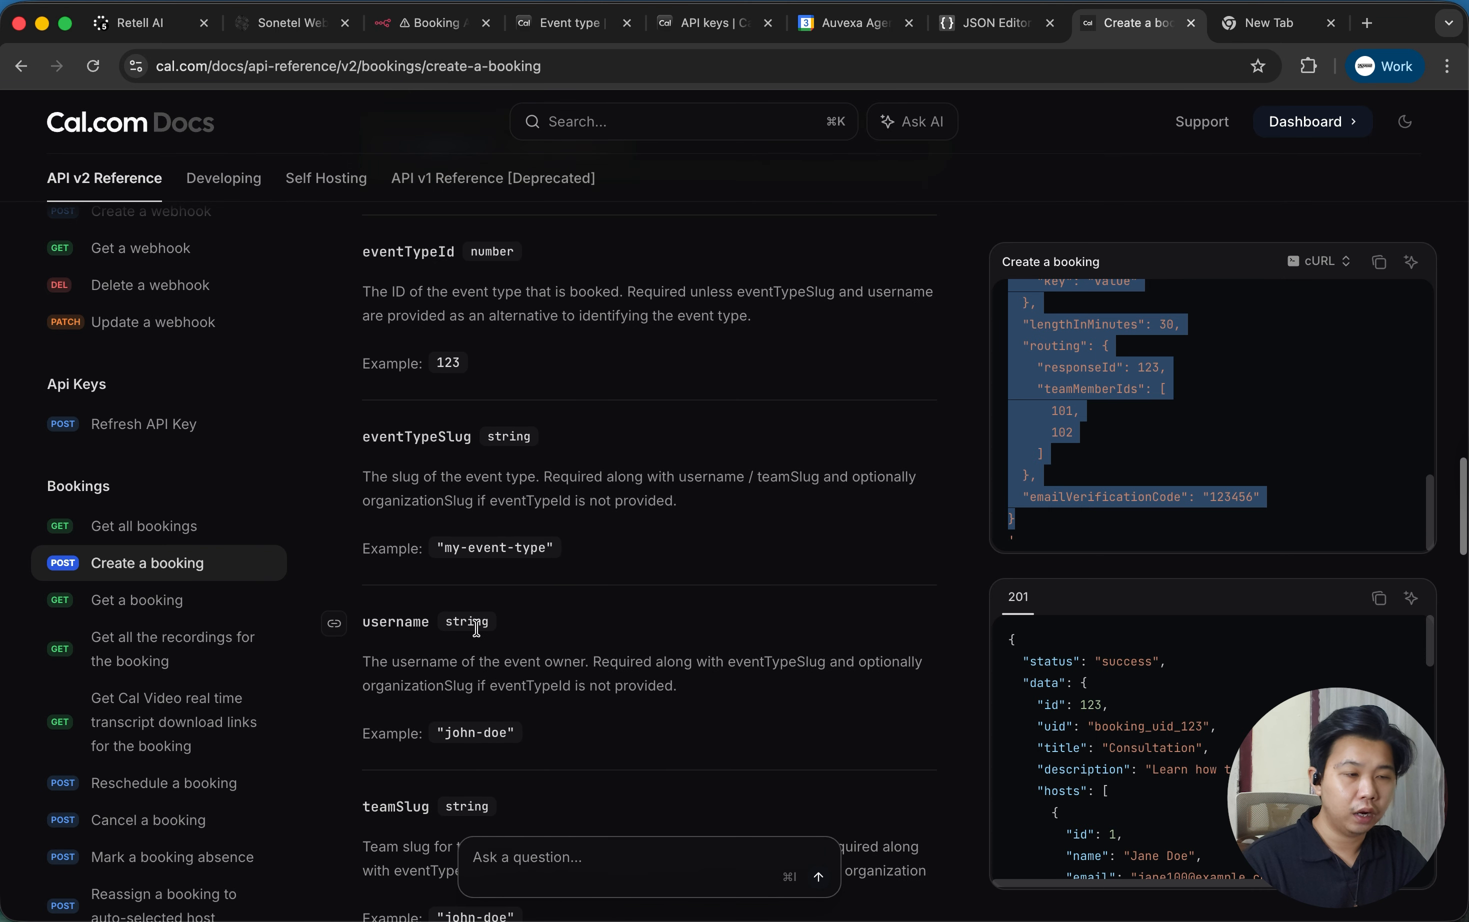
scroll(477, 628, down, 5)
scroll(492, 590, up, 15)
scroll(1396, 366, up, 10)
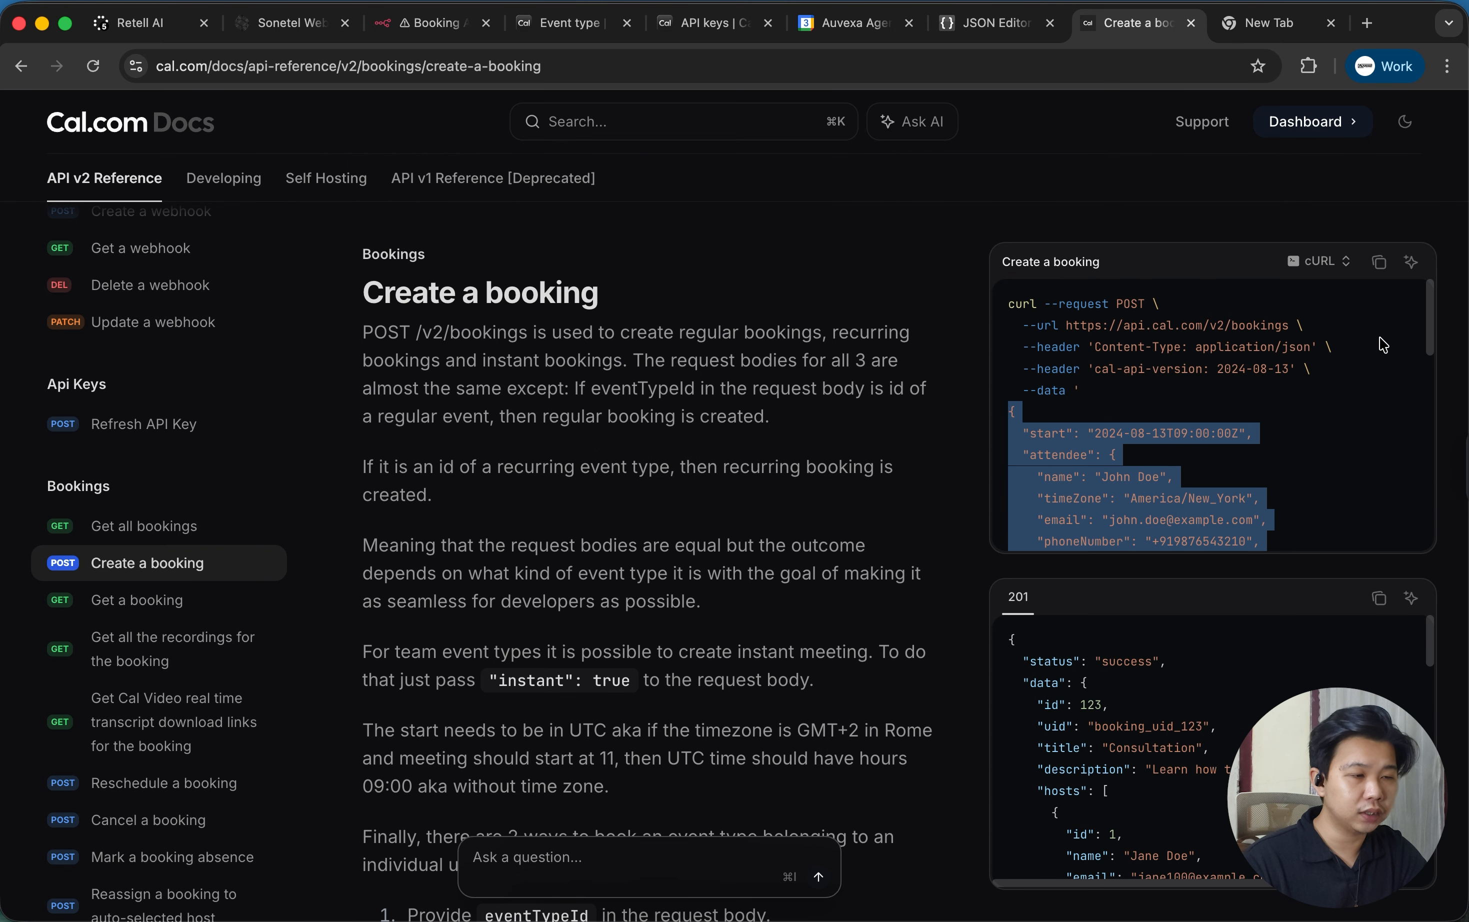
click(1250, 317)
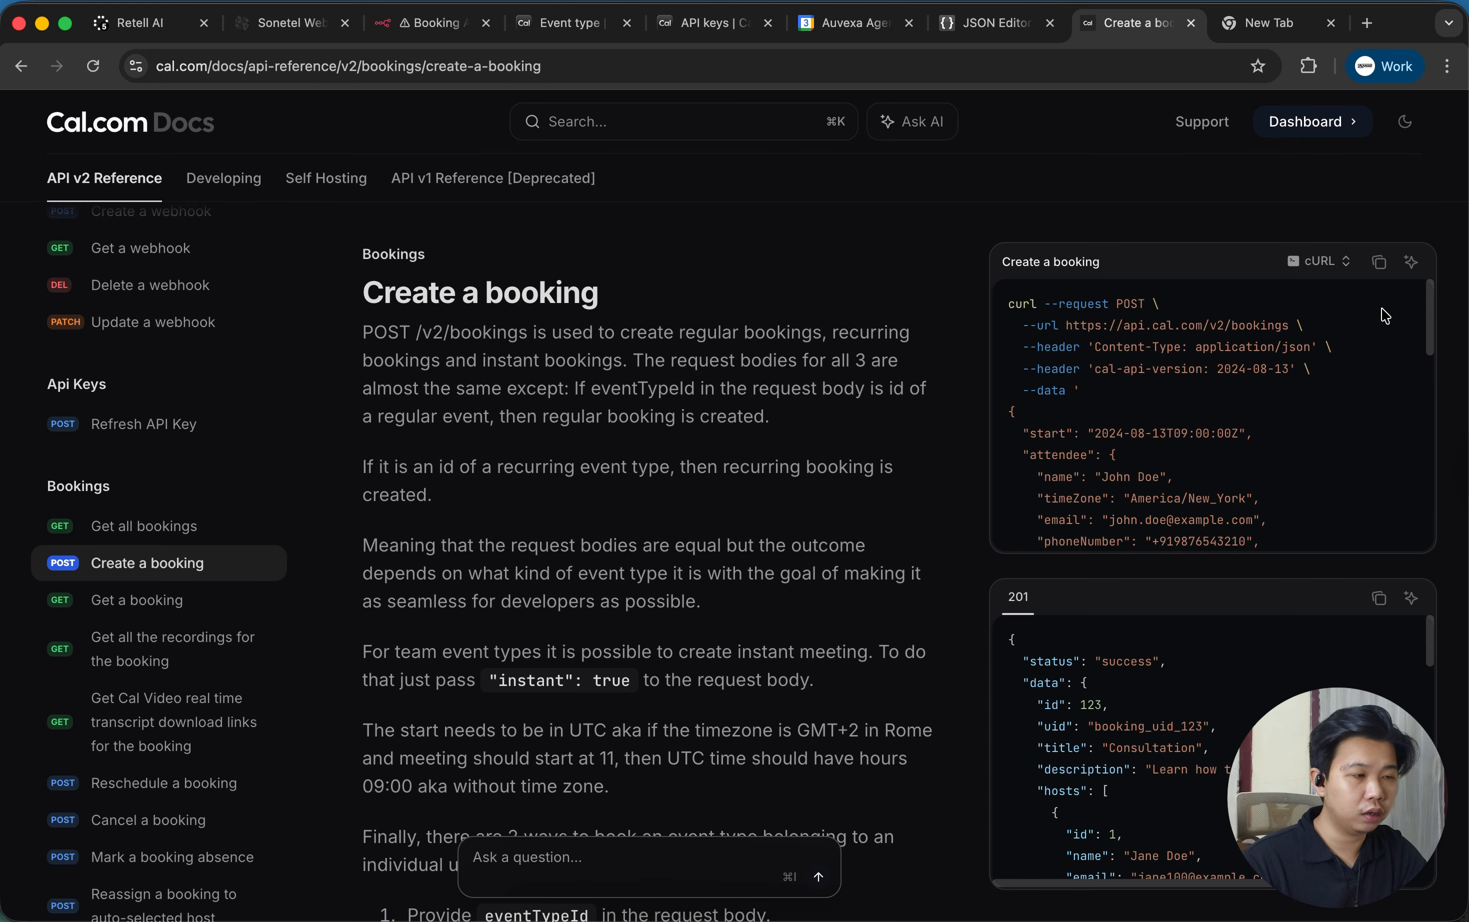
click(1379, 262)
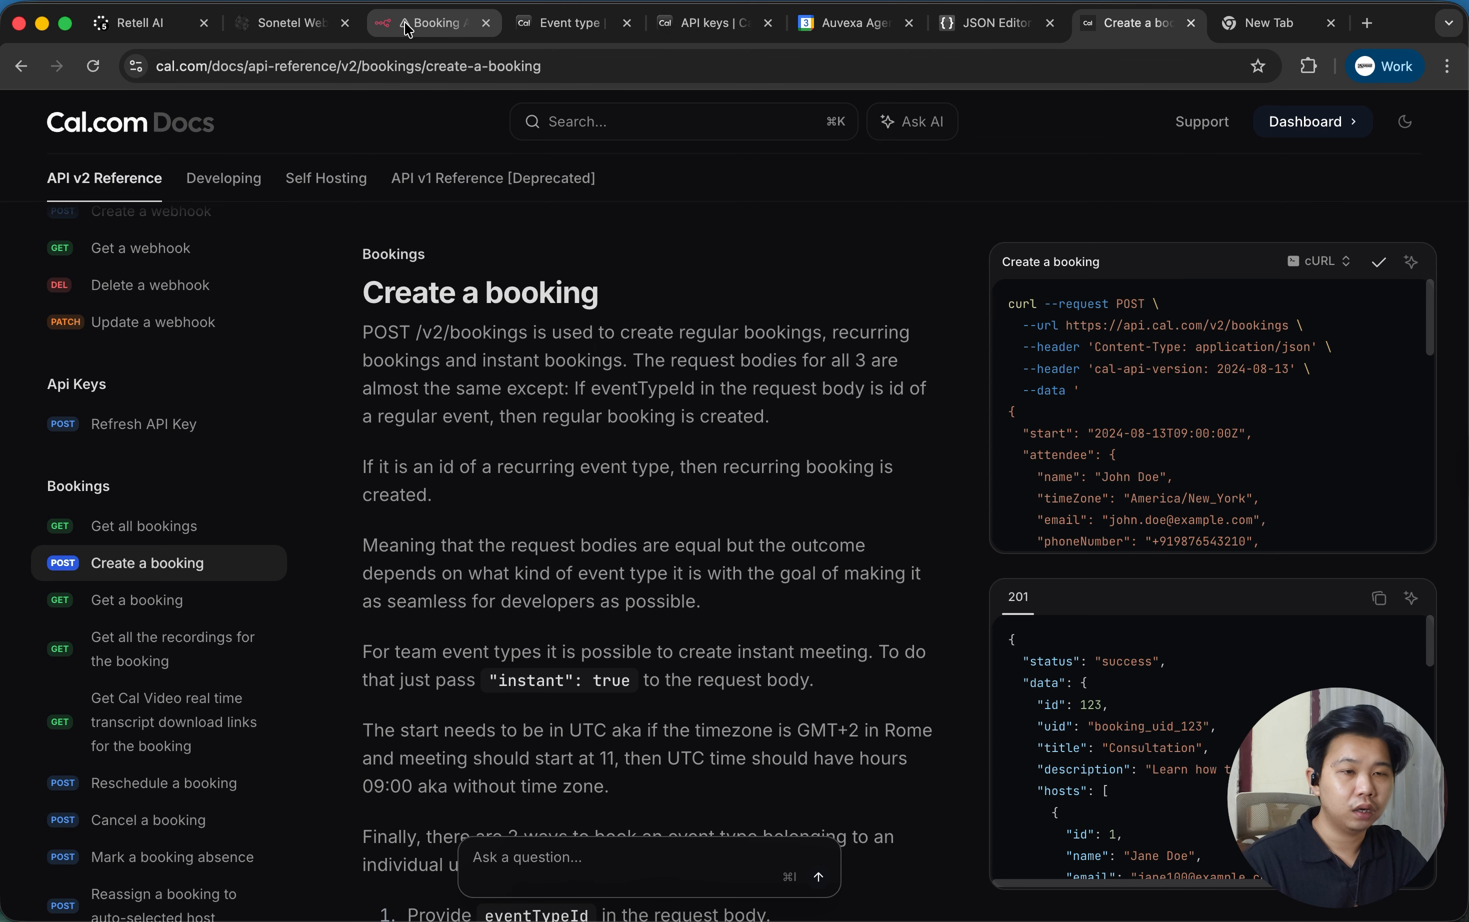
Import the copied cURL command into n8n's HTTP Request node and check its URL, headers and JSON body.
click(433, 23)
click(884, 217)
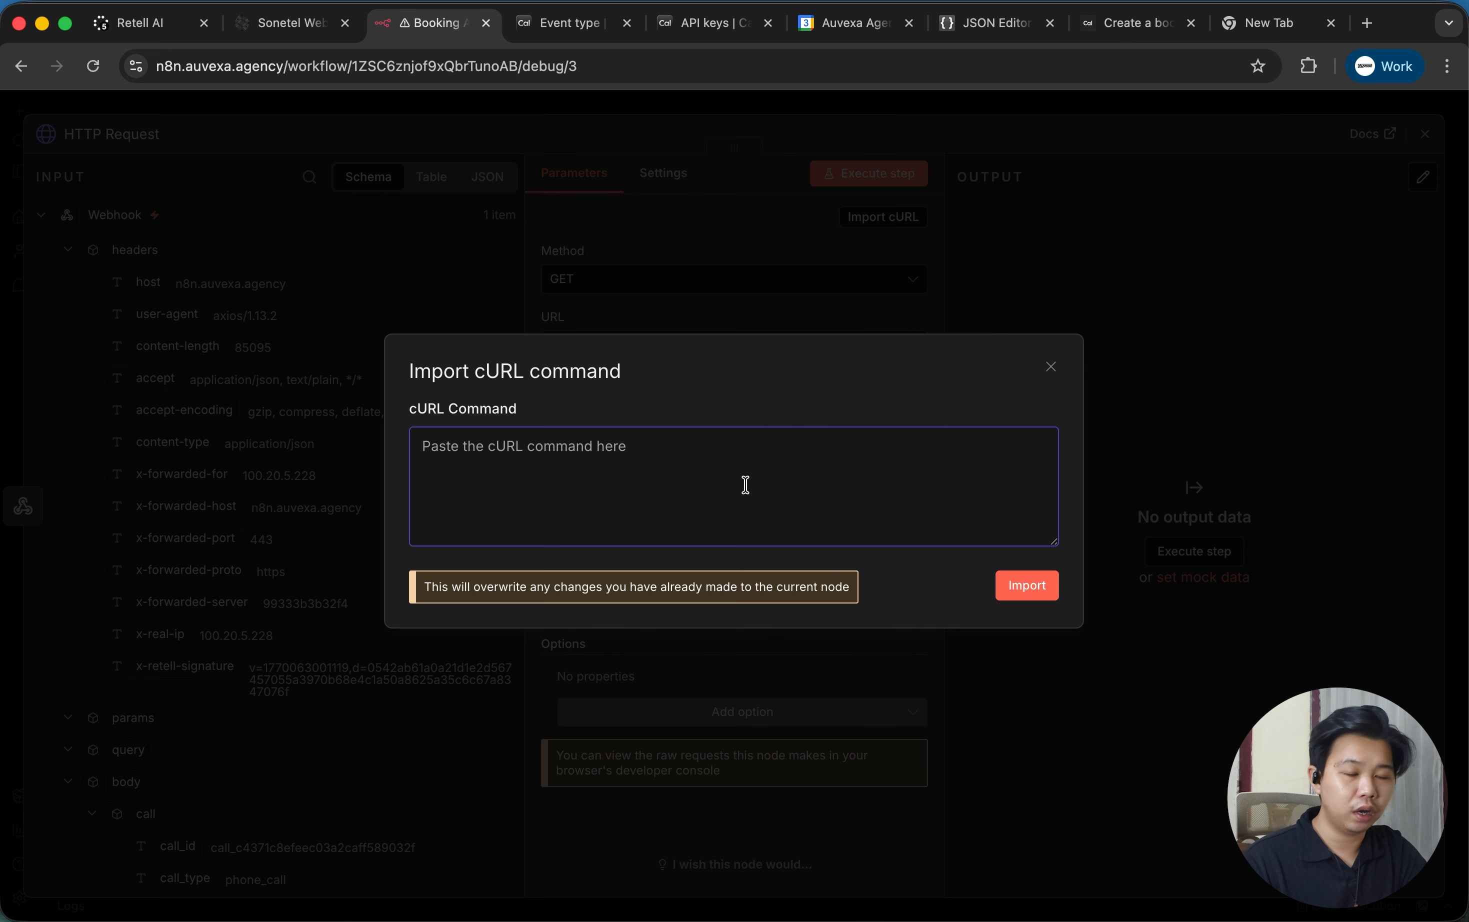
key(super+v)
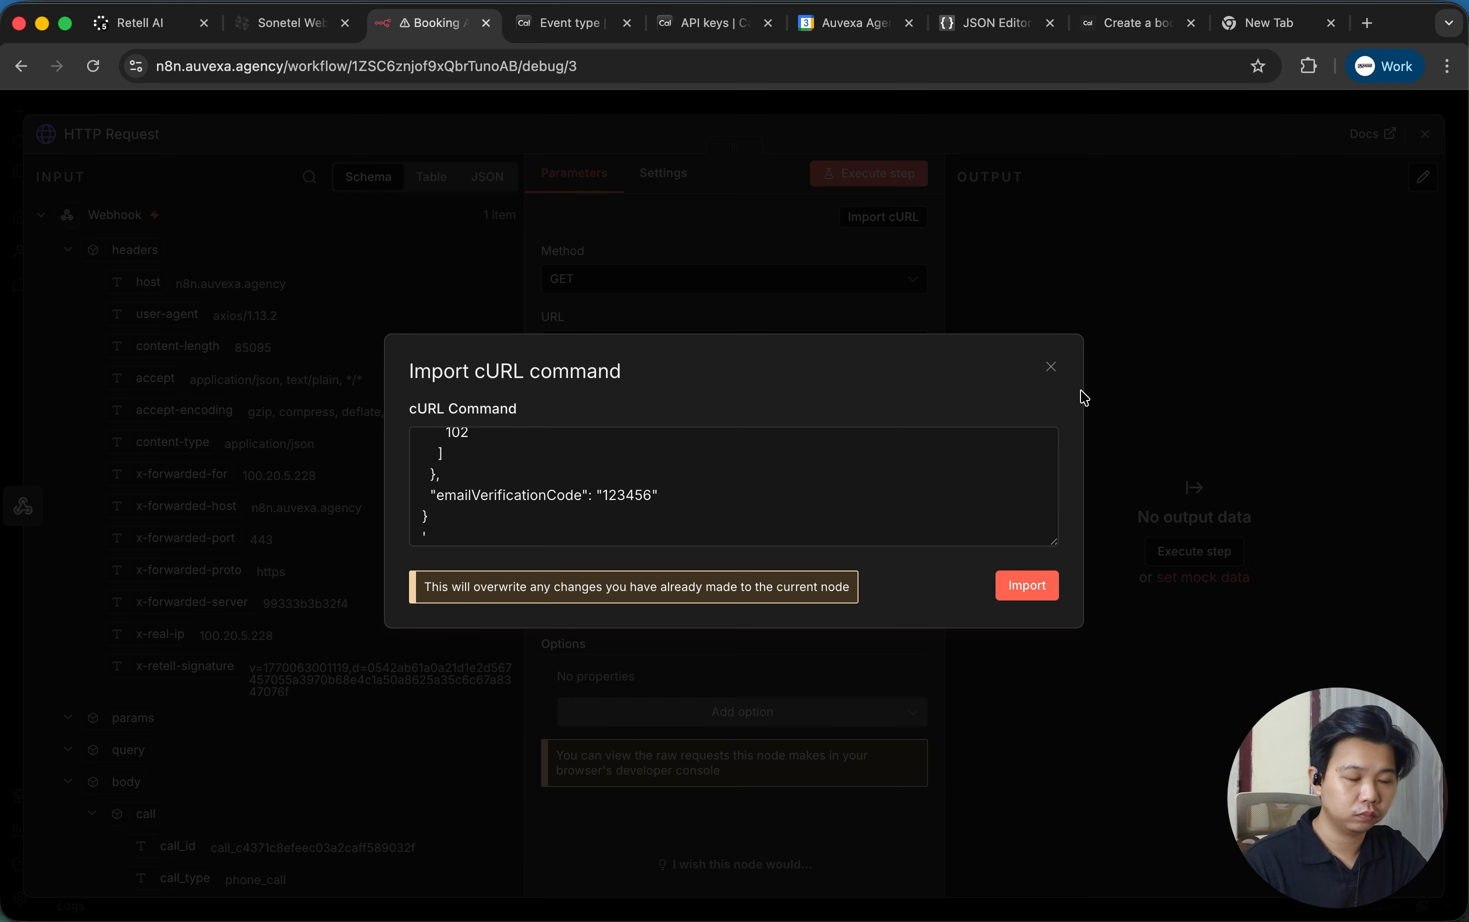
click(1038, 584)
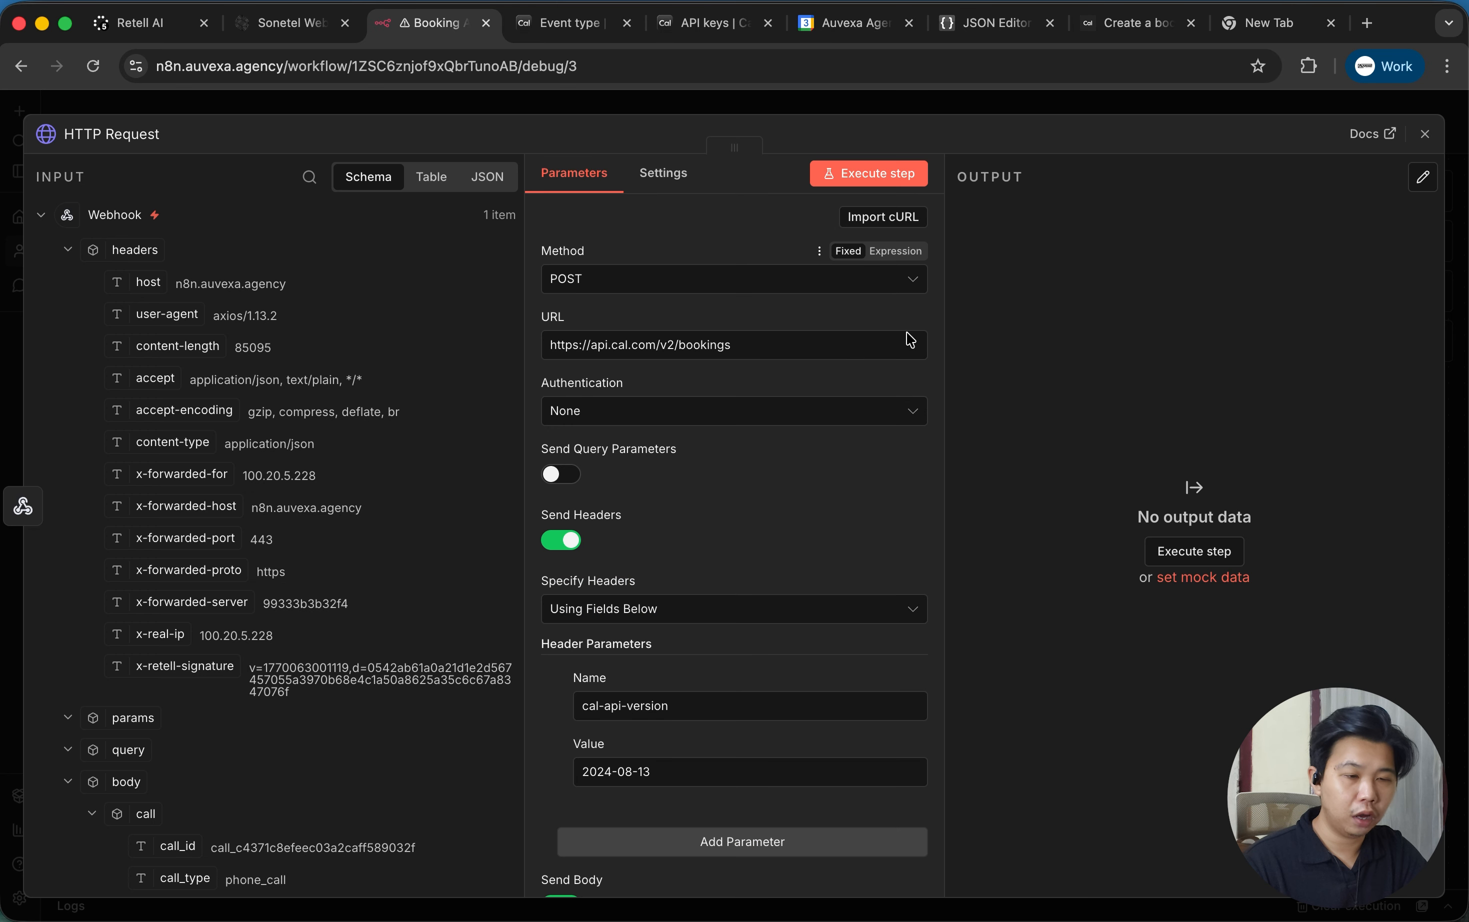
scroll(725, 546, down, 8)
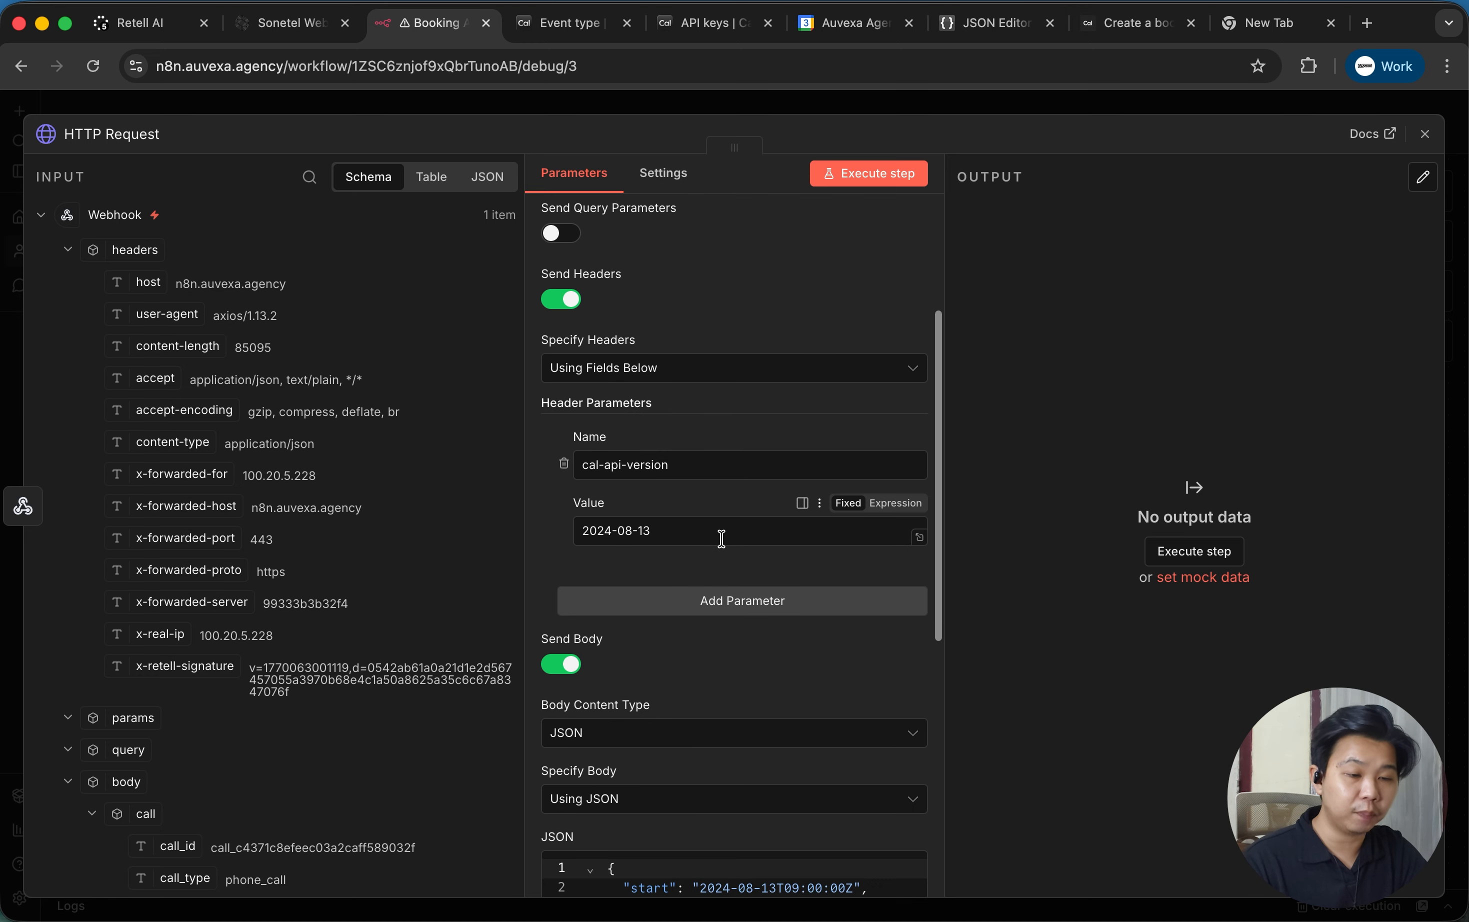
scroll(721, 538, down, 2)
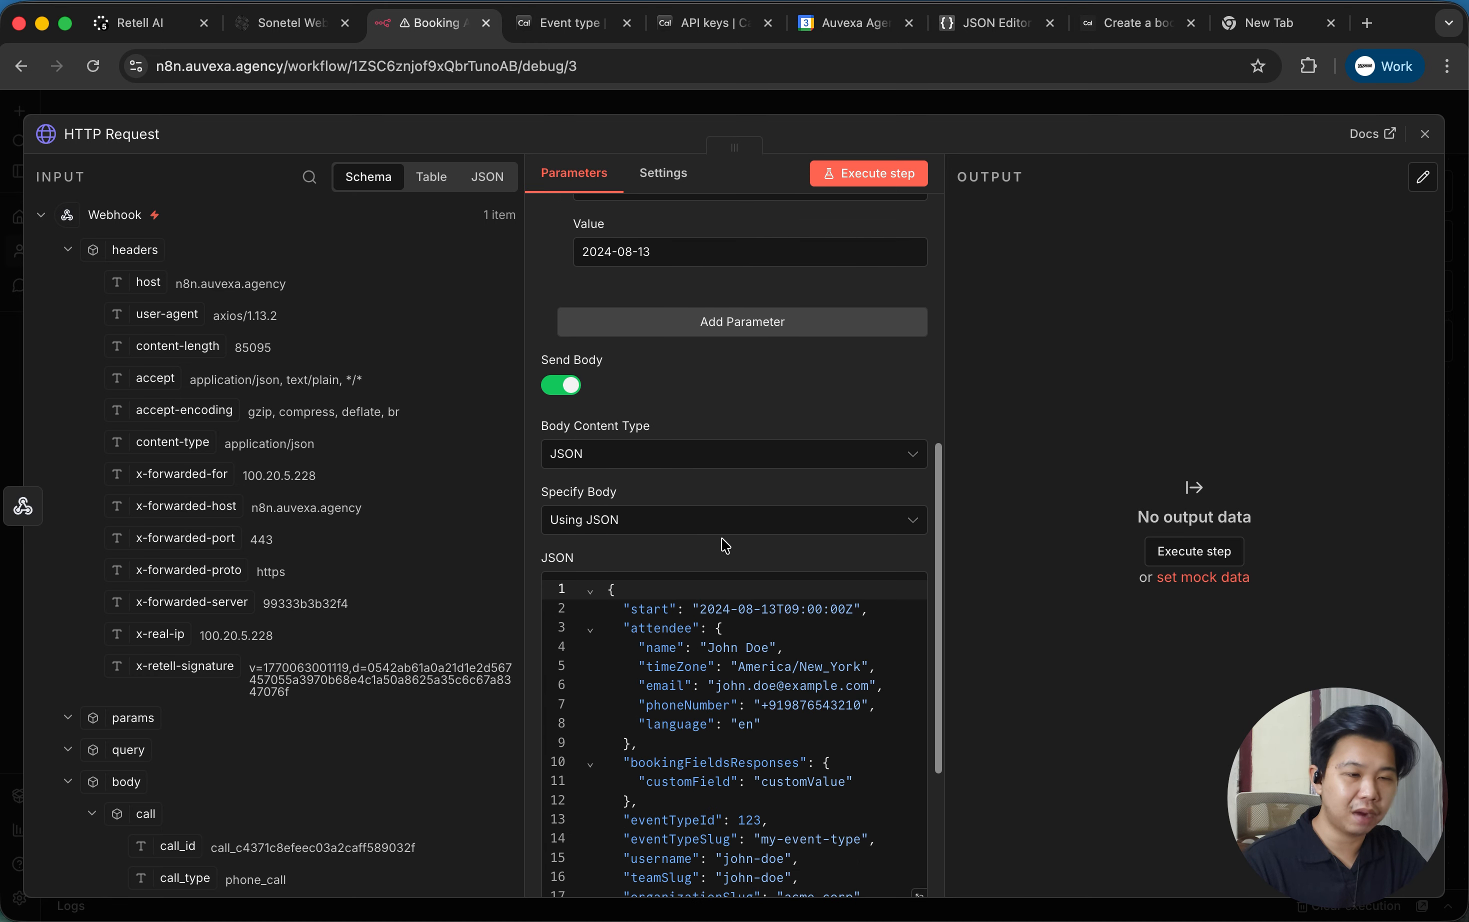
scroll(721, 539, down, 5)
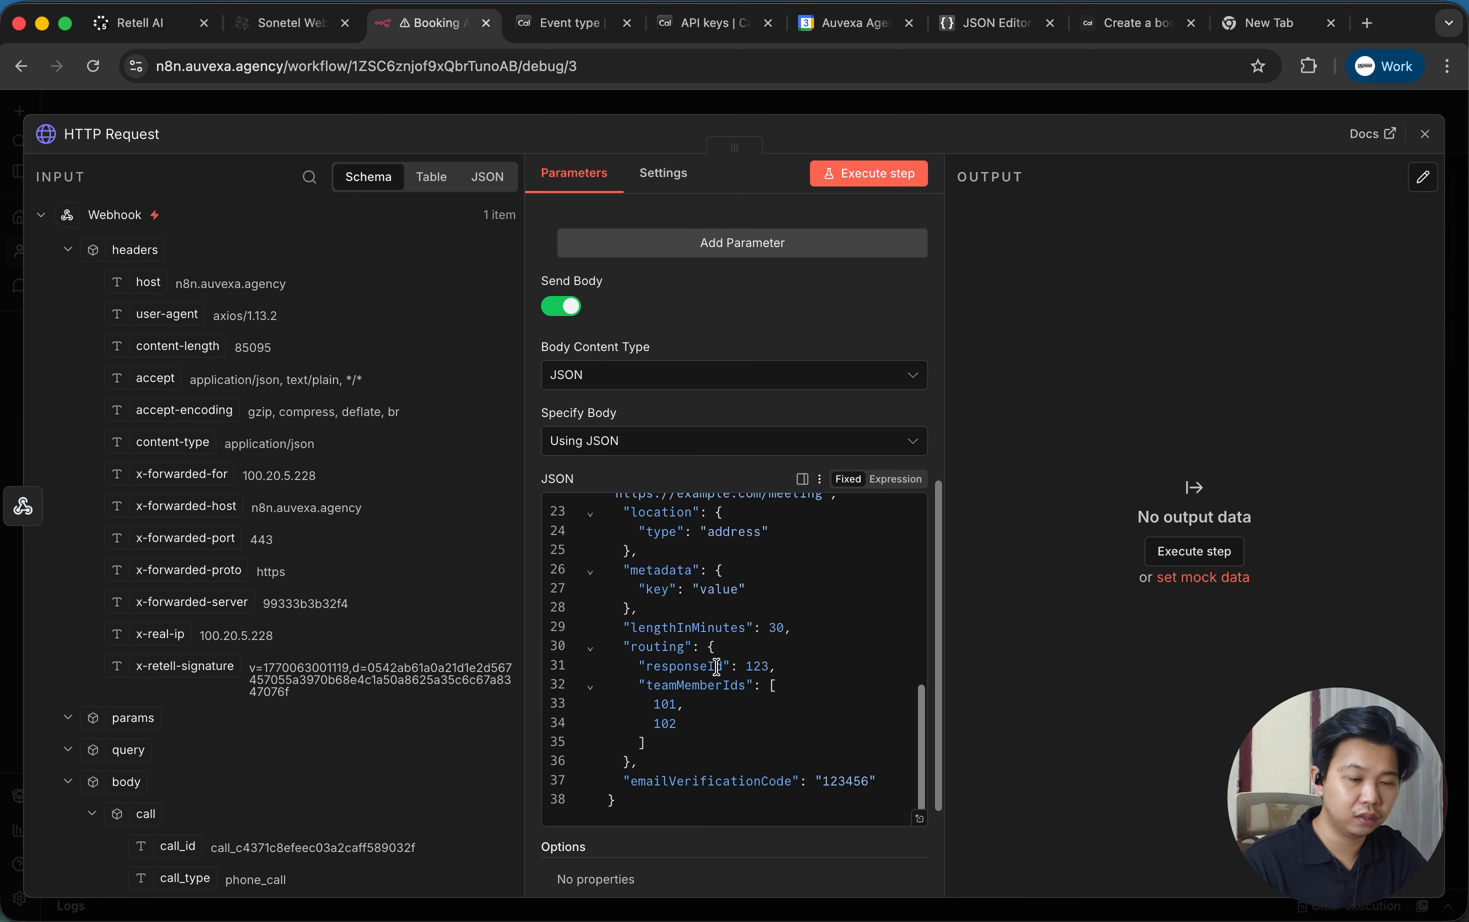
scroll(749, 364, up, 12)
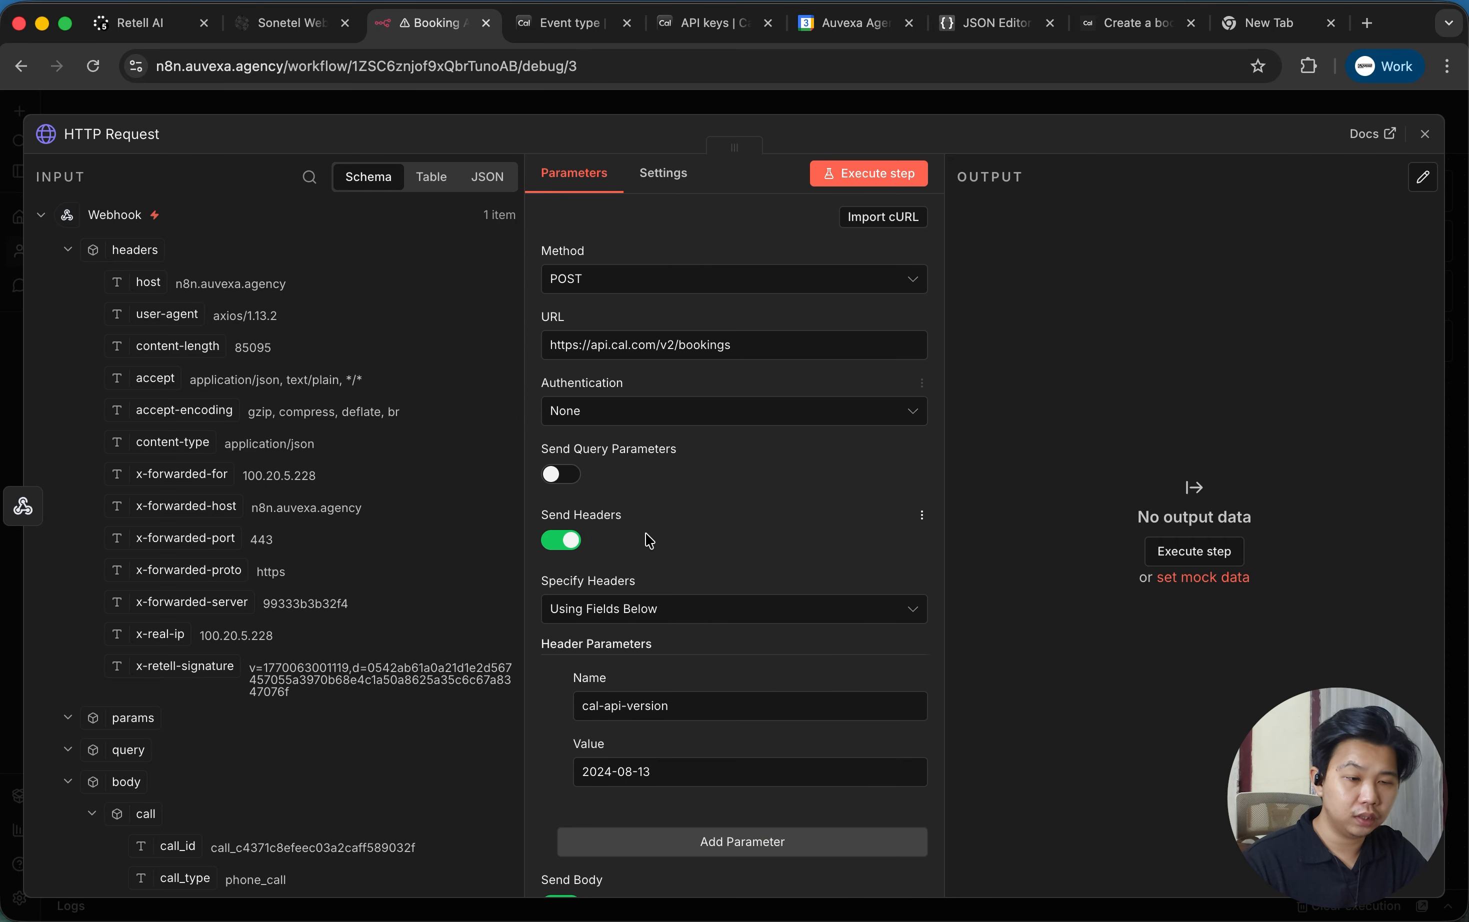
scroll(652, 580, down, 7)
scroll(665, 662, down, 6)
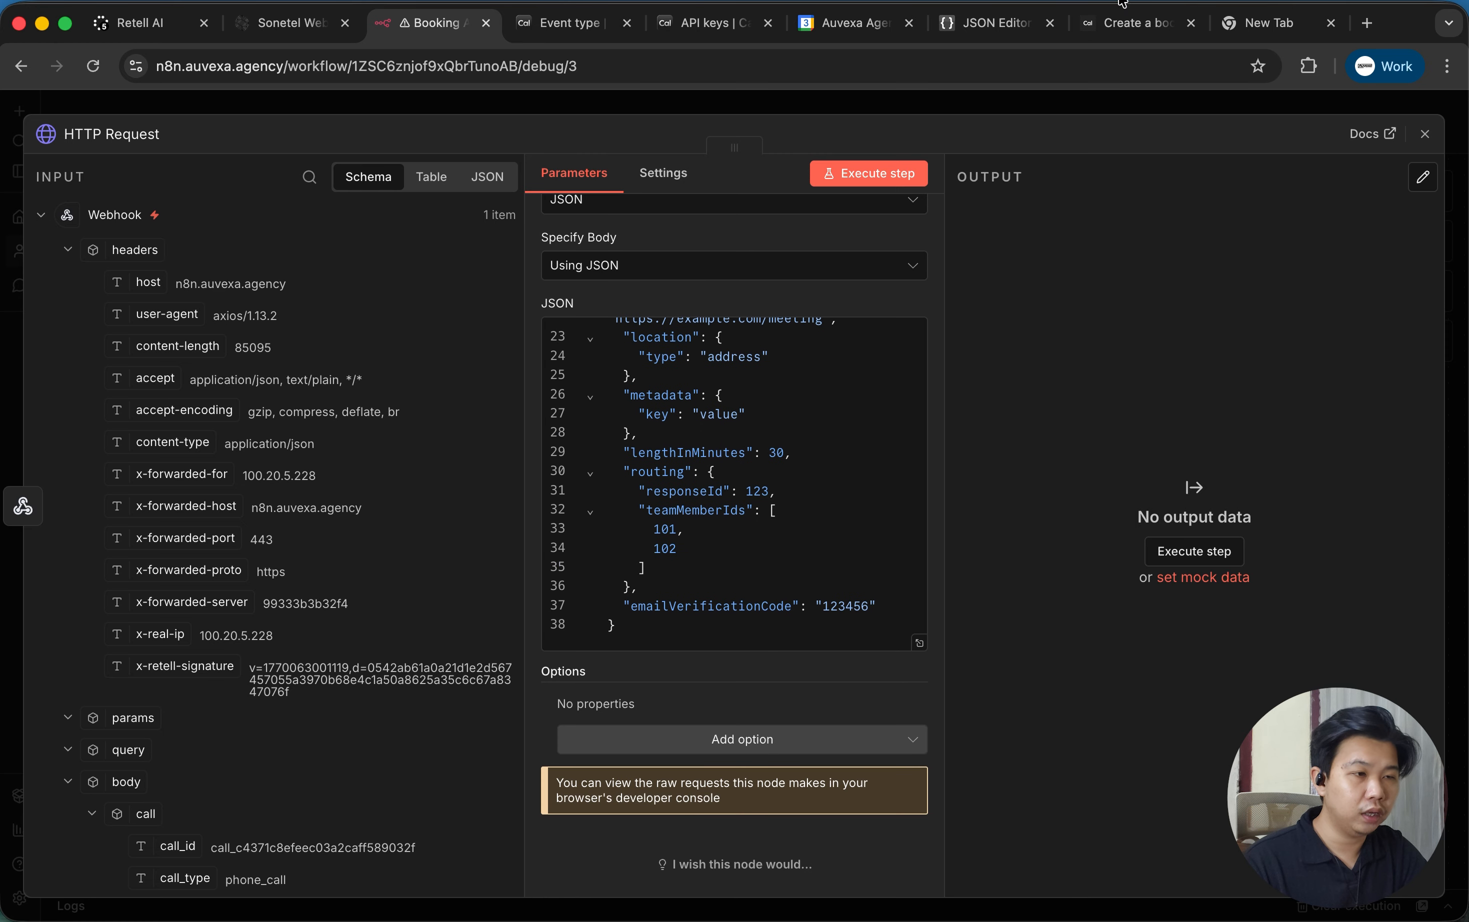
Copy the Authorization header name from the Headers section of Cal.com's Create a booking docs.
click(1128, 28)
scroll(663, 434, down, 10)
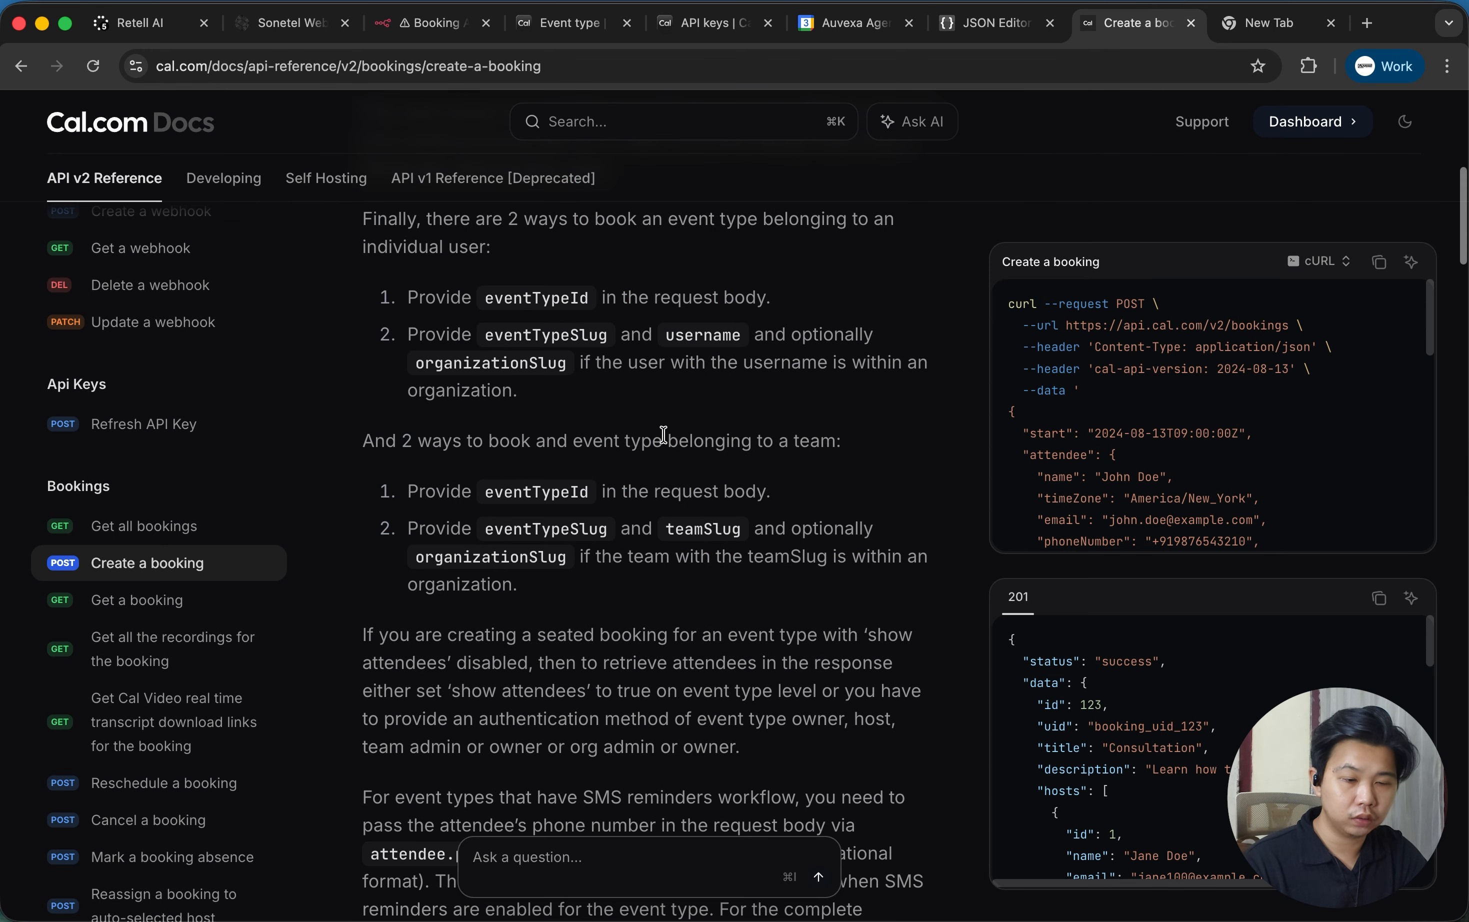
scroll(664, 436, down, 10)
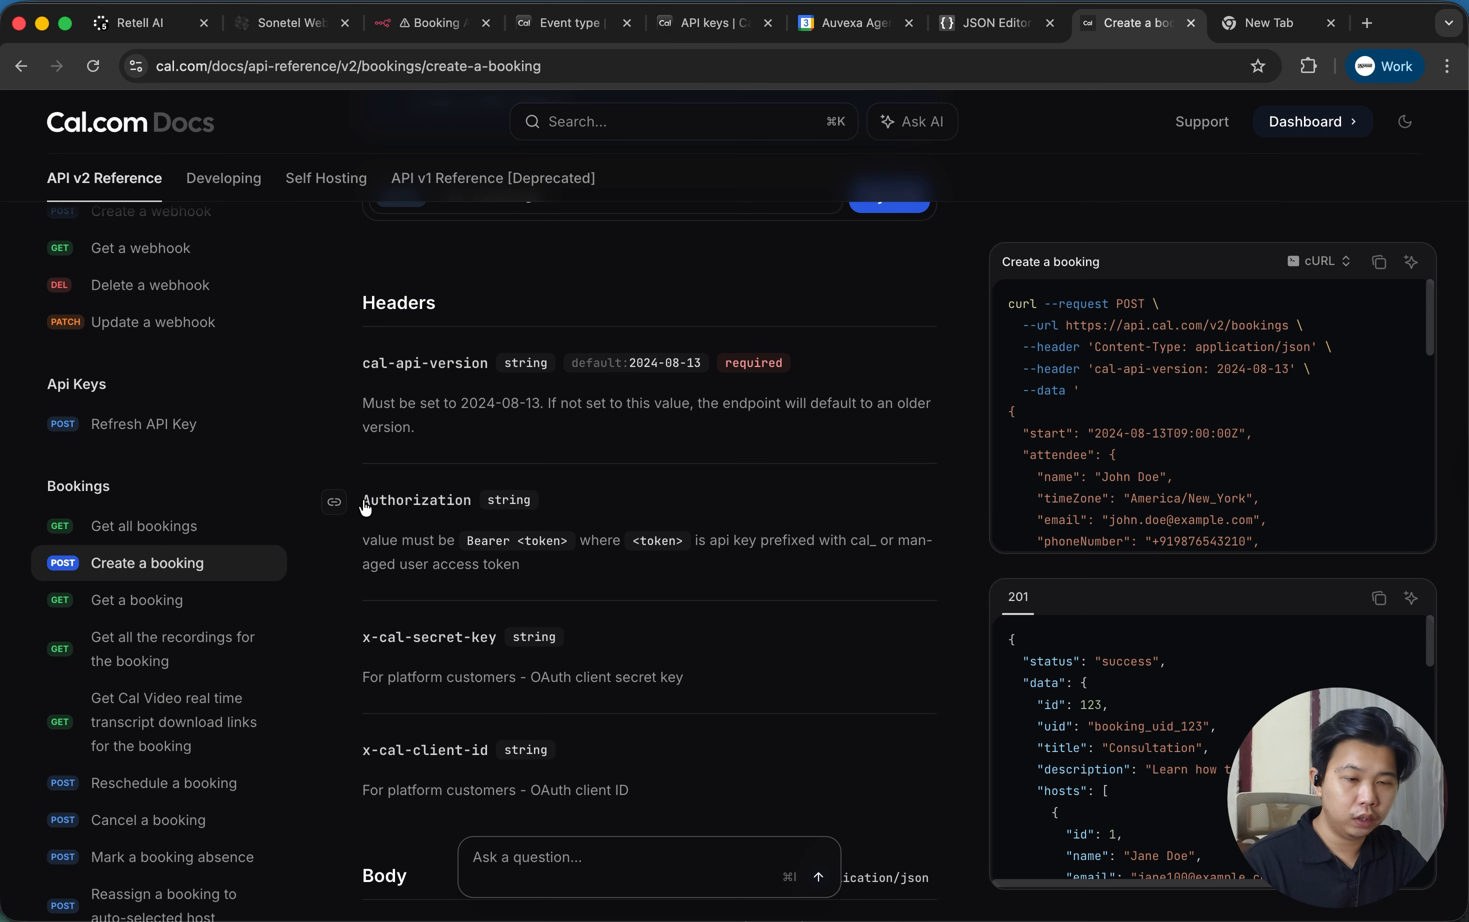
drag(381, 507, 462, 505)
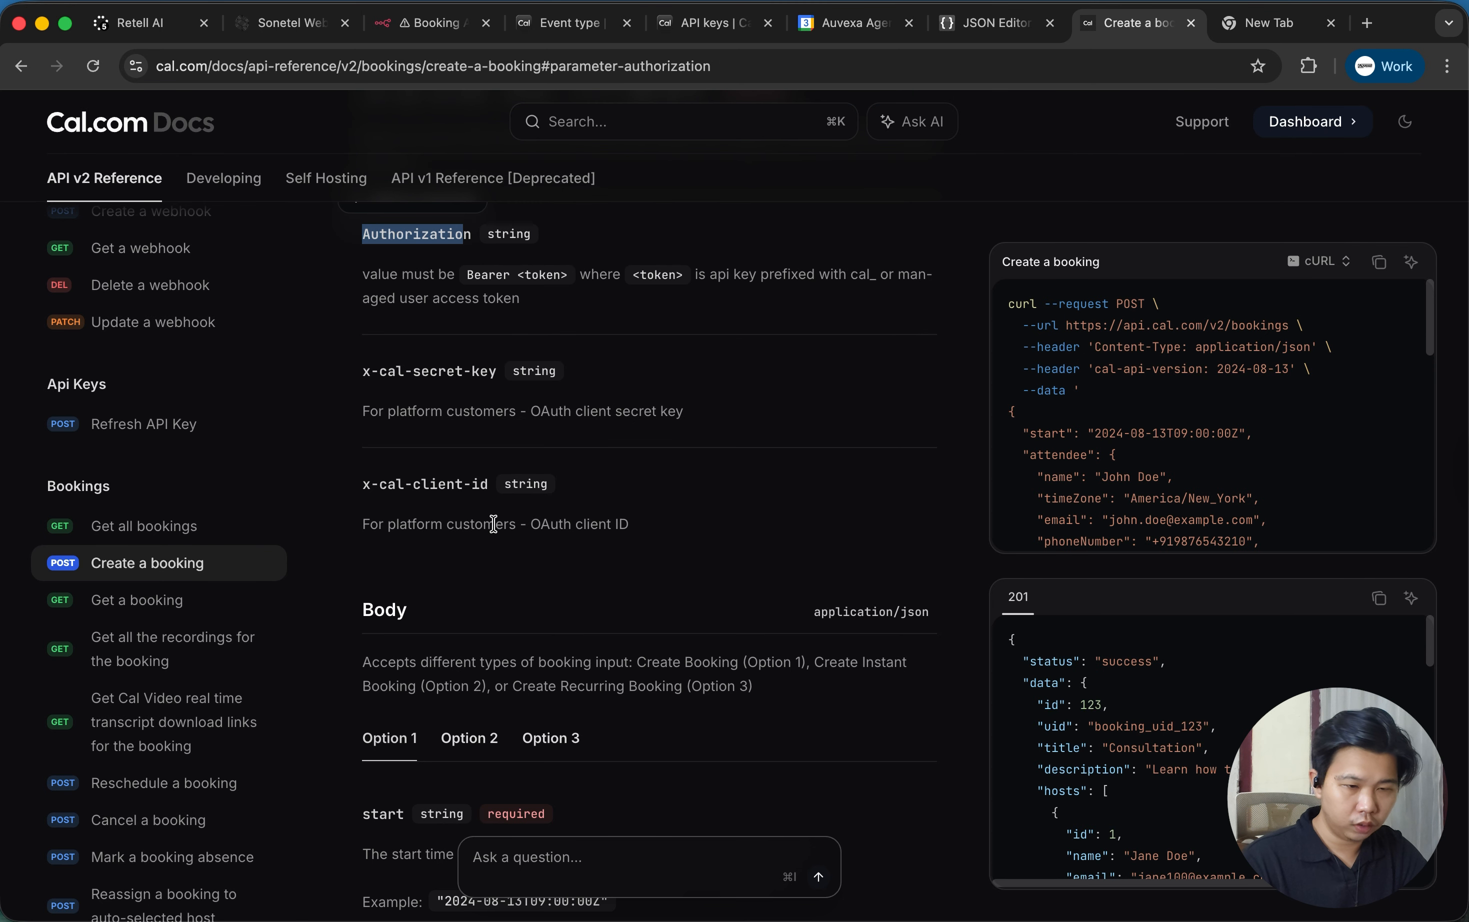
scroll(426, 512, up, 3)
click(410, 471)
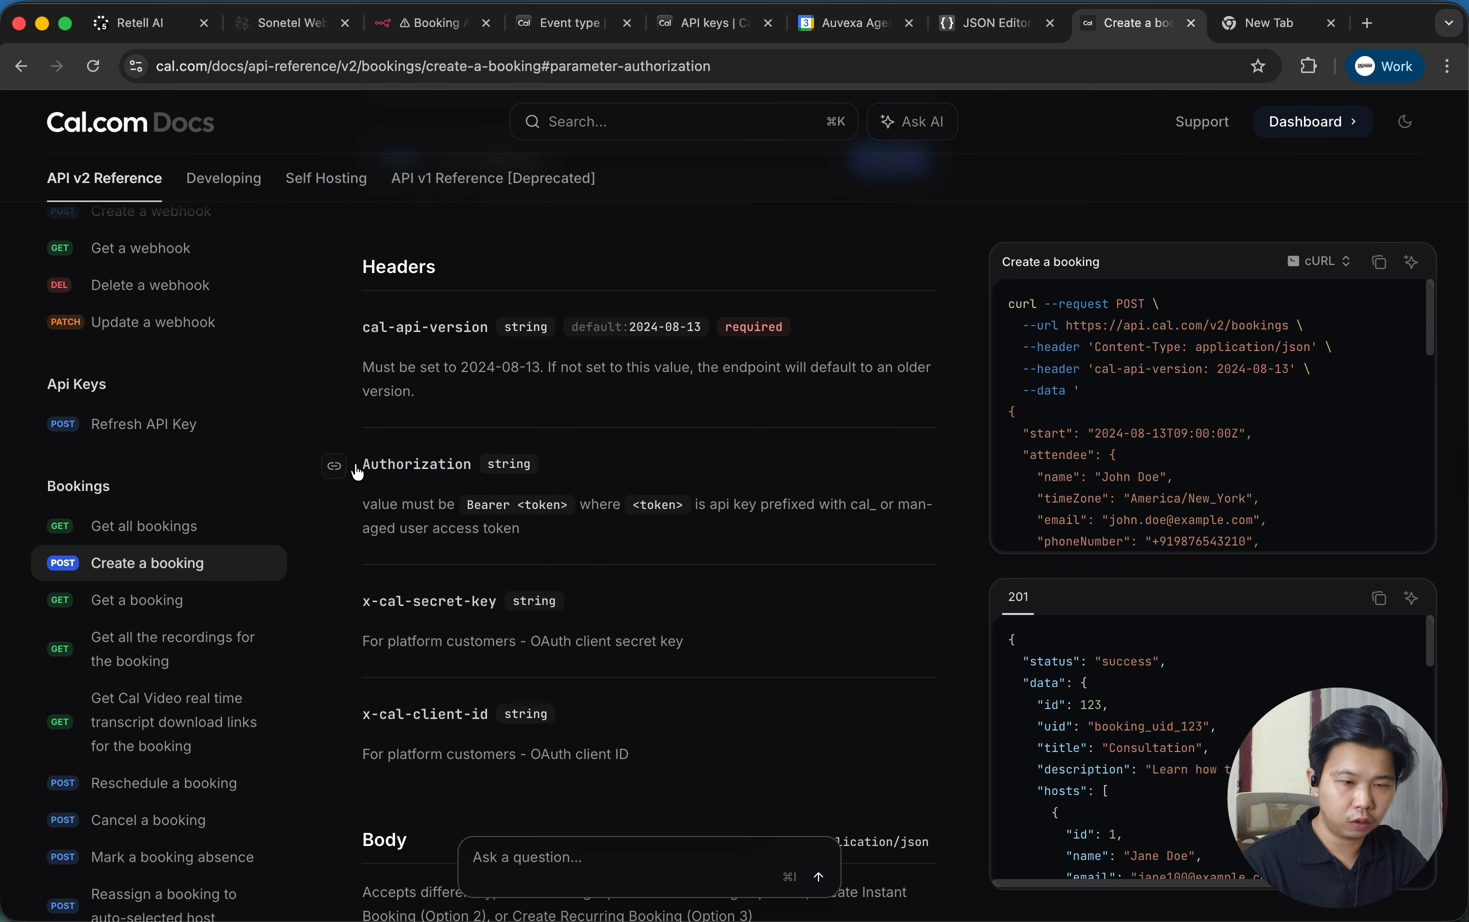
drag(367, 474, 437, 476)
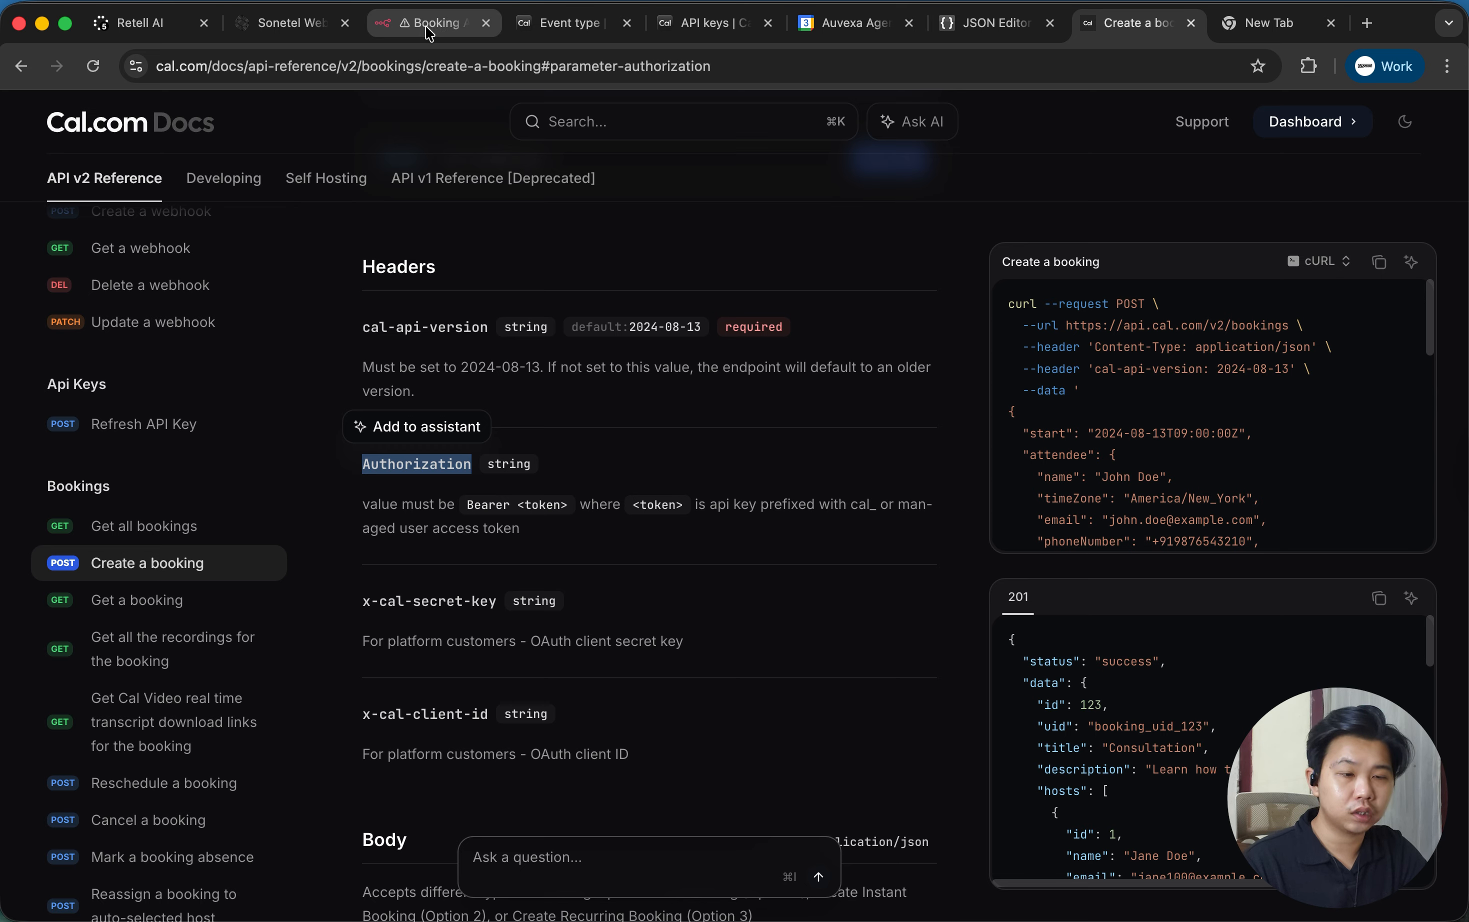
Add a second header parameter named Authorization to the n8n HTTP Request node and start its value with "Bearer ".
click(407, 25)
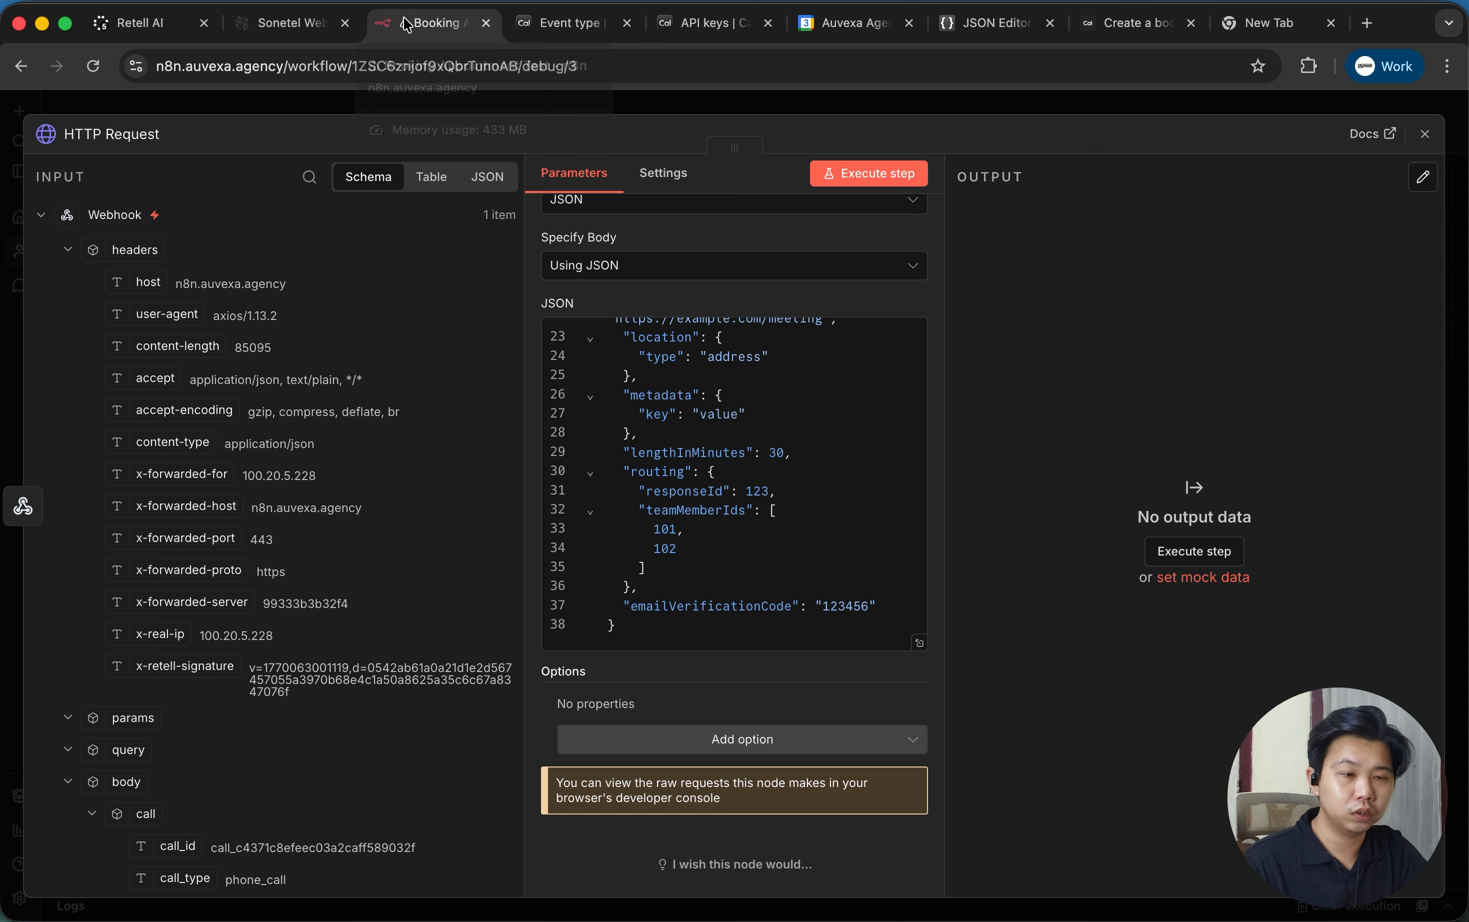
scroll(749, 347, up, 15)
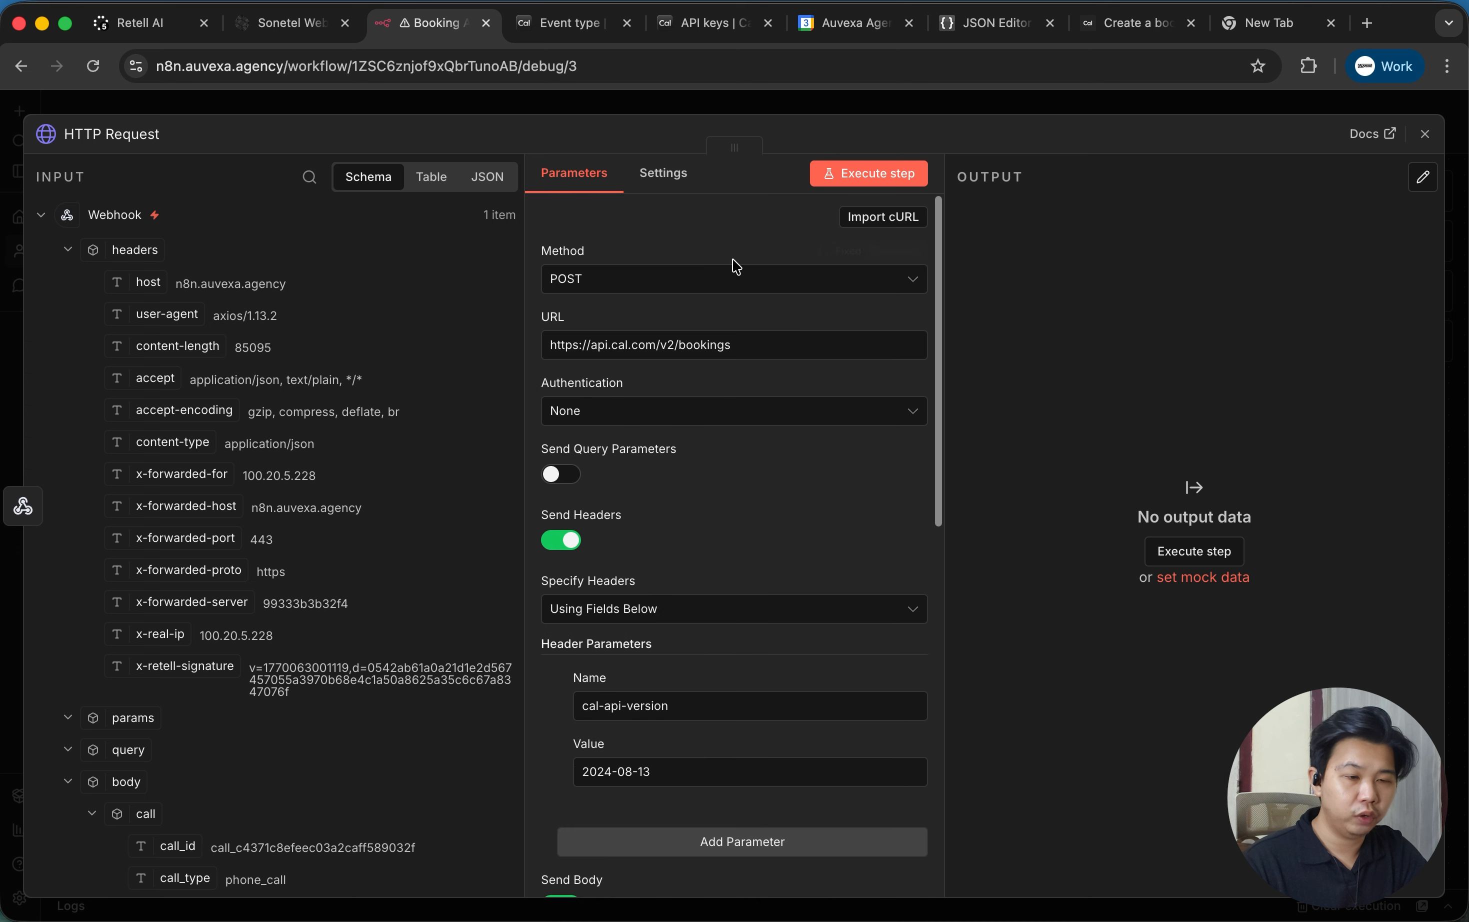
scroll(615, 579, down, 2)
click(631, 725)
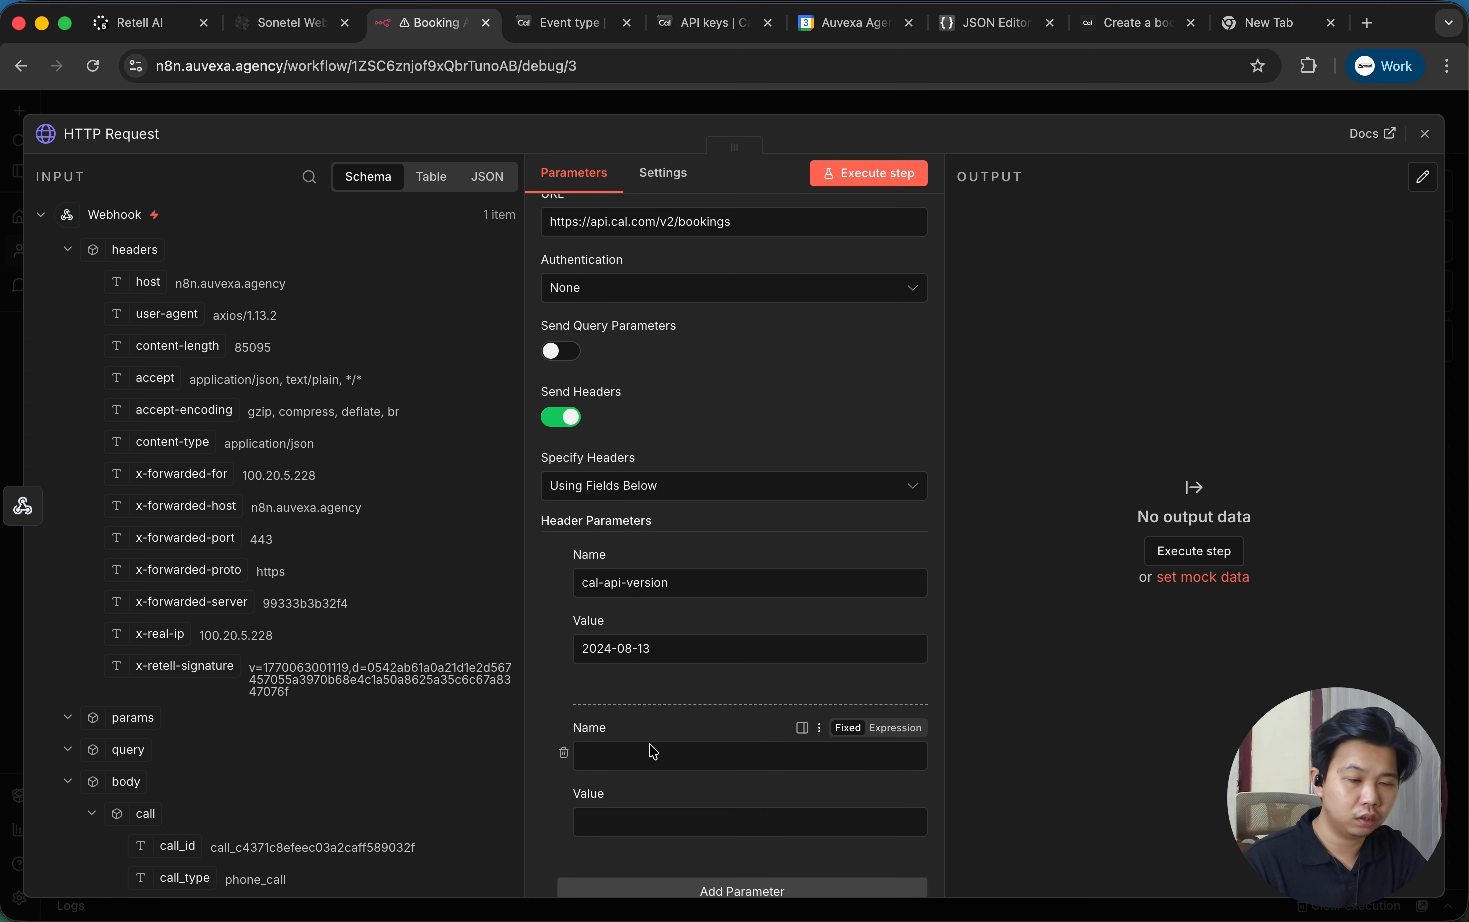
click(651, 756)
key(super+v)
click(621, 828)
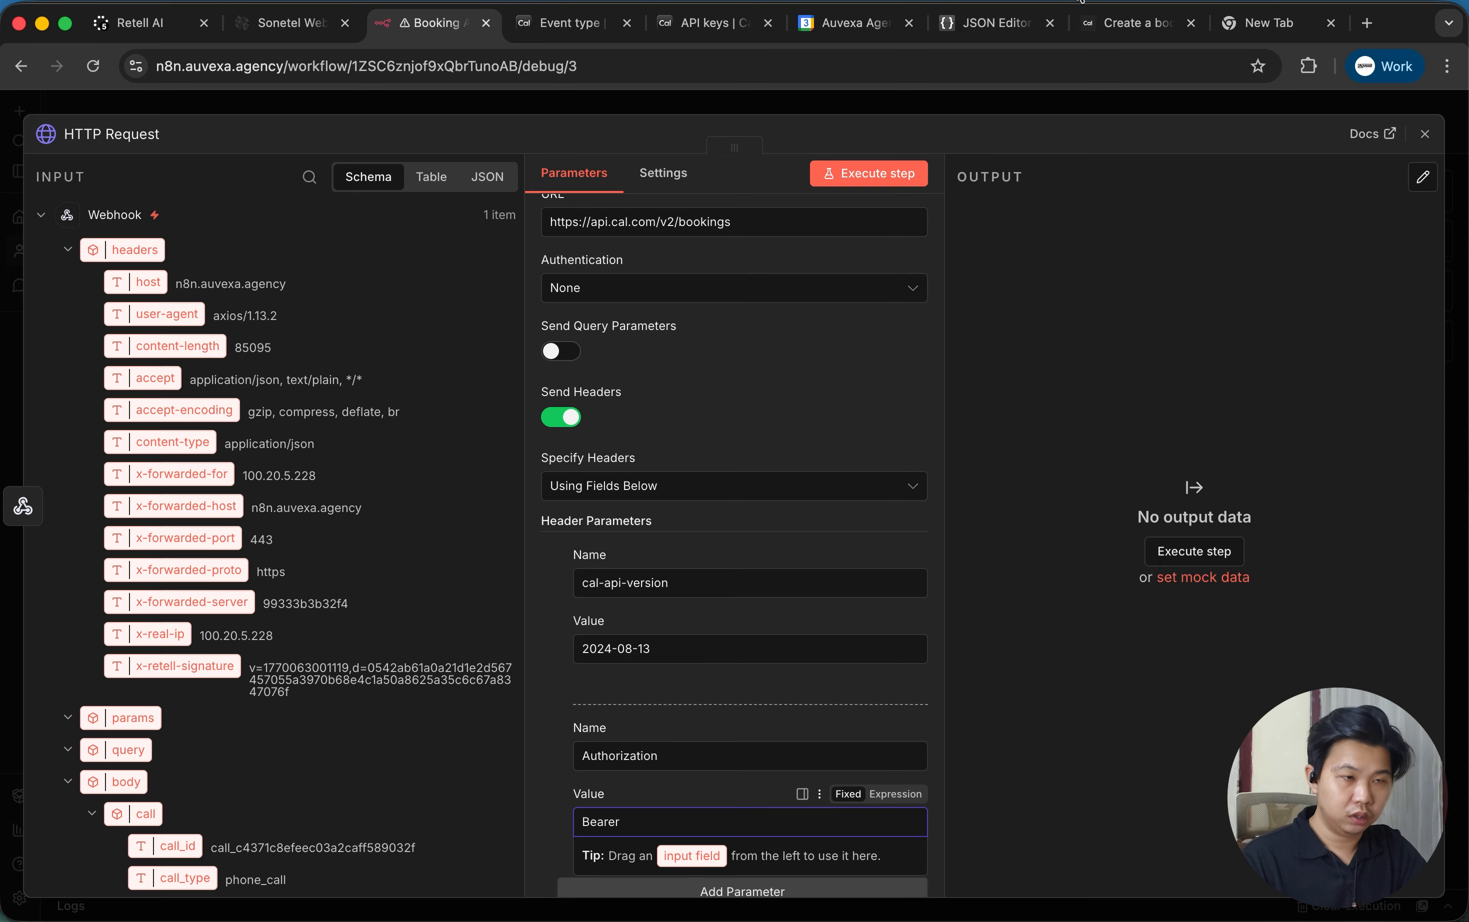
Copy the newly created API key from Cal.com and paste it after Bearer in the n8n Authorization header value.
click(723, 24)
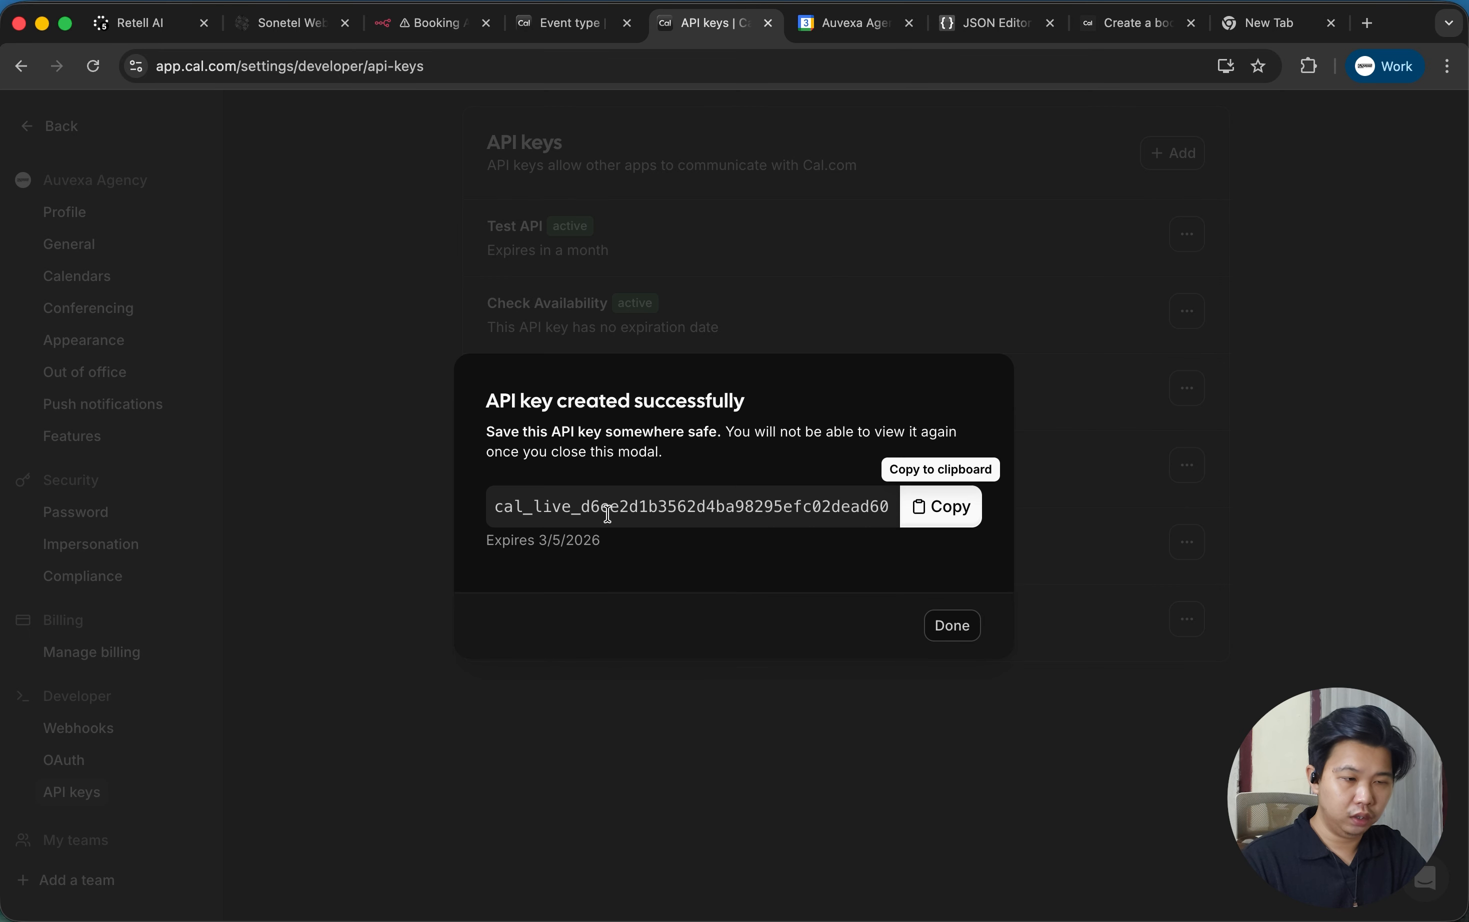
click(921, 512)
click(918, 516)
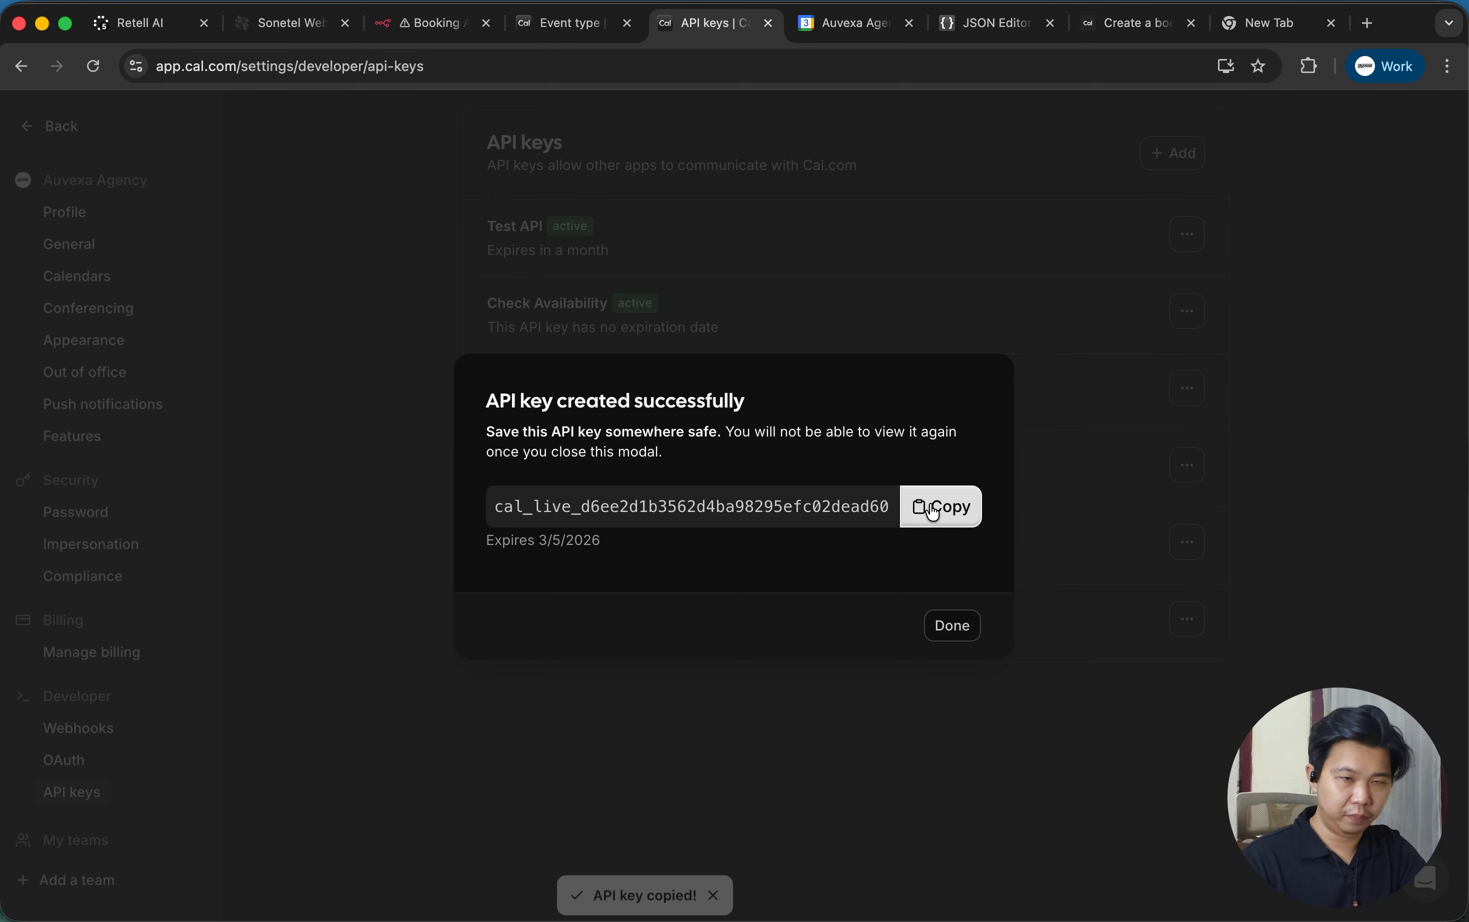
click(436, 28)
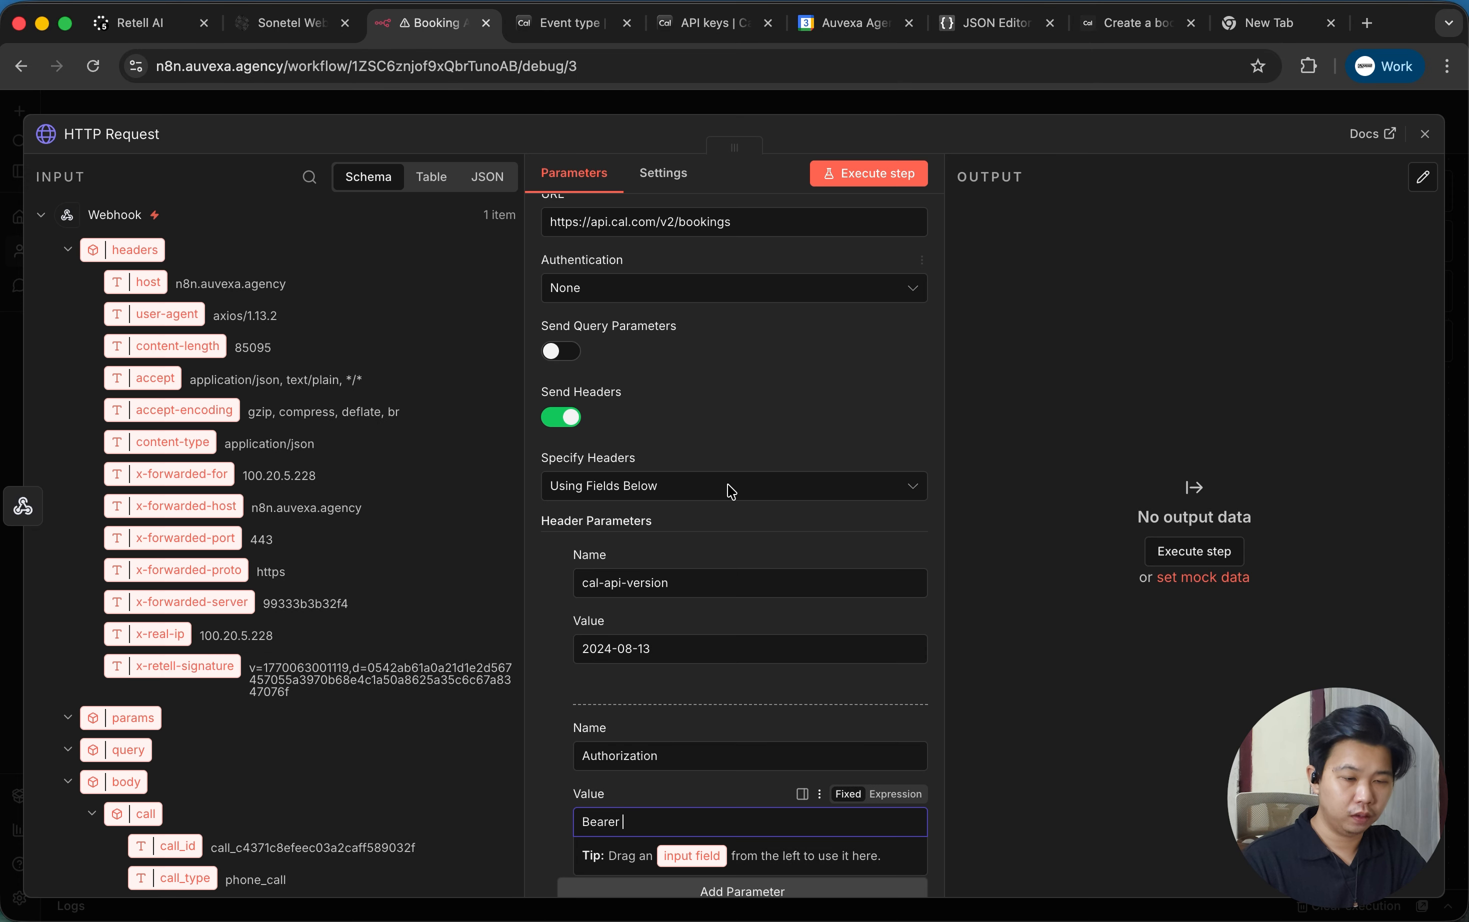
key(super+v)
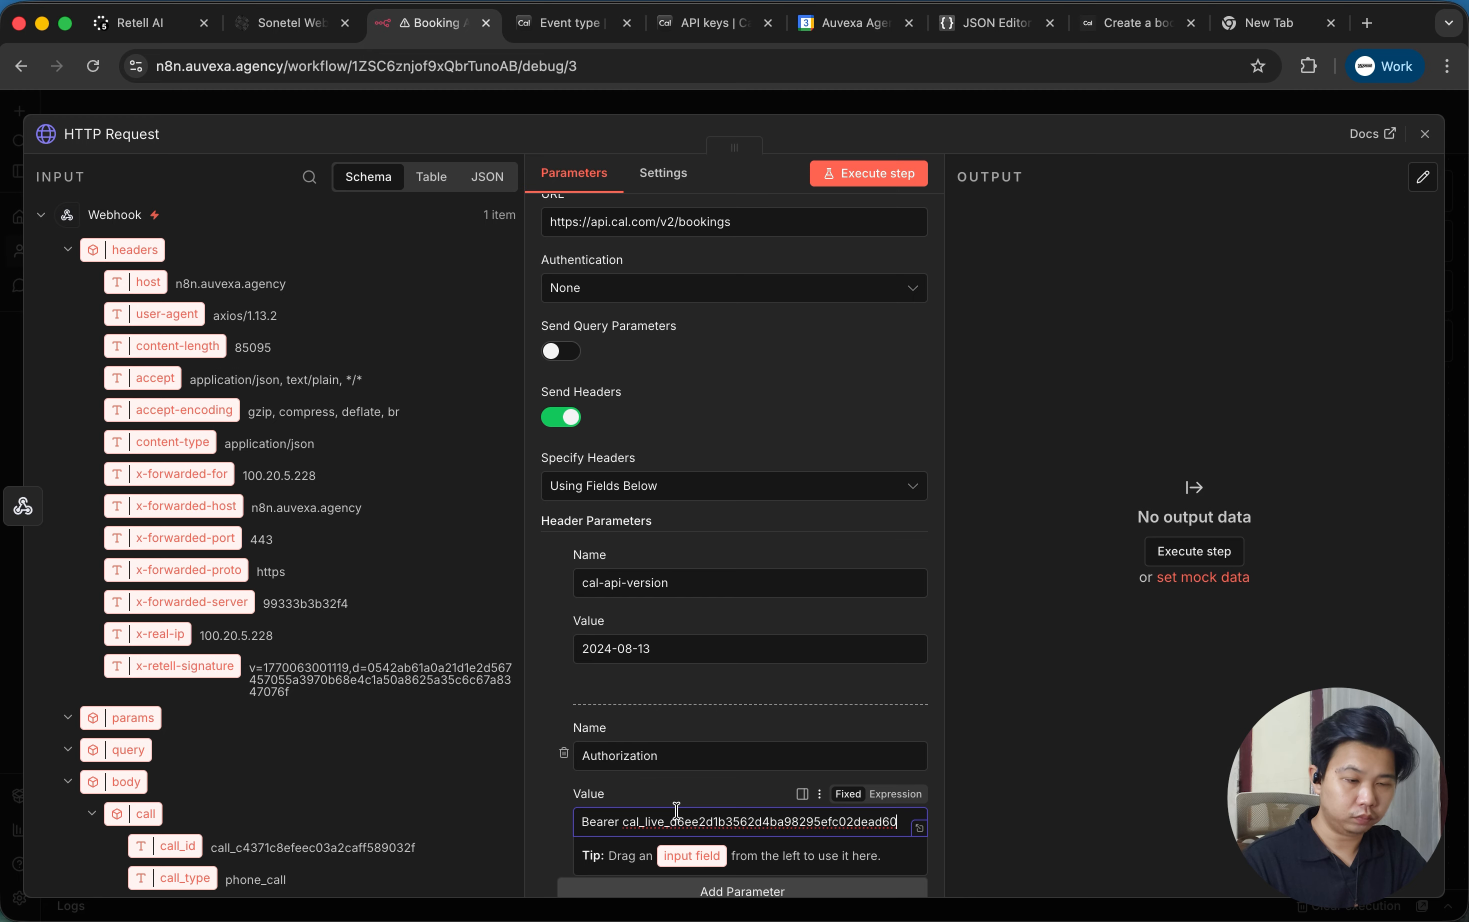
Examine the sample booking fields in the JSON body of the n8n HTTP Request node.
scroll(718, 706, down, 10)
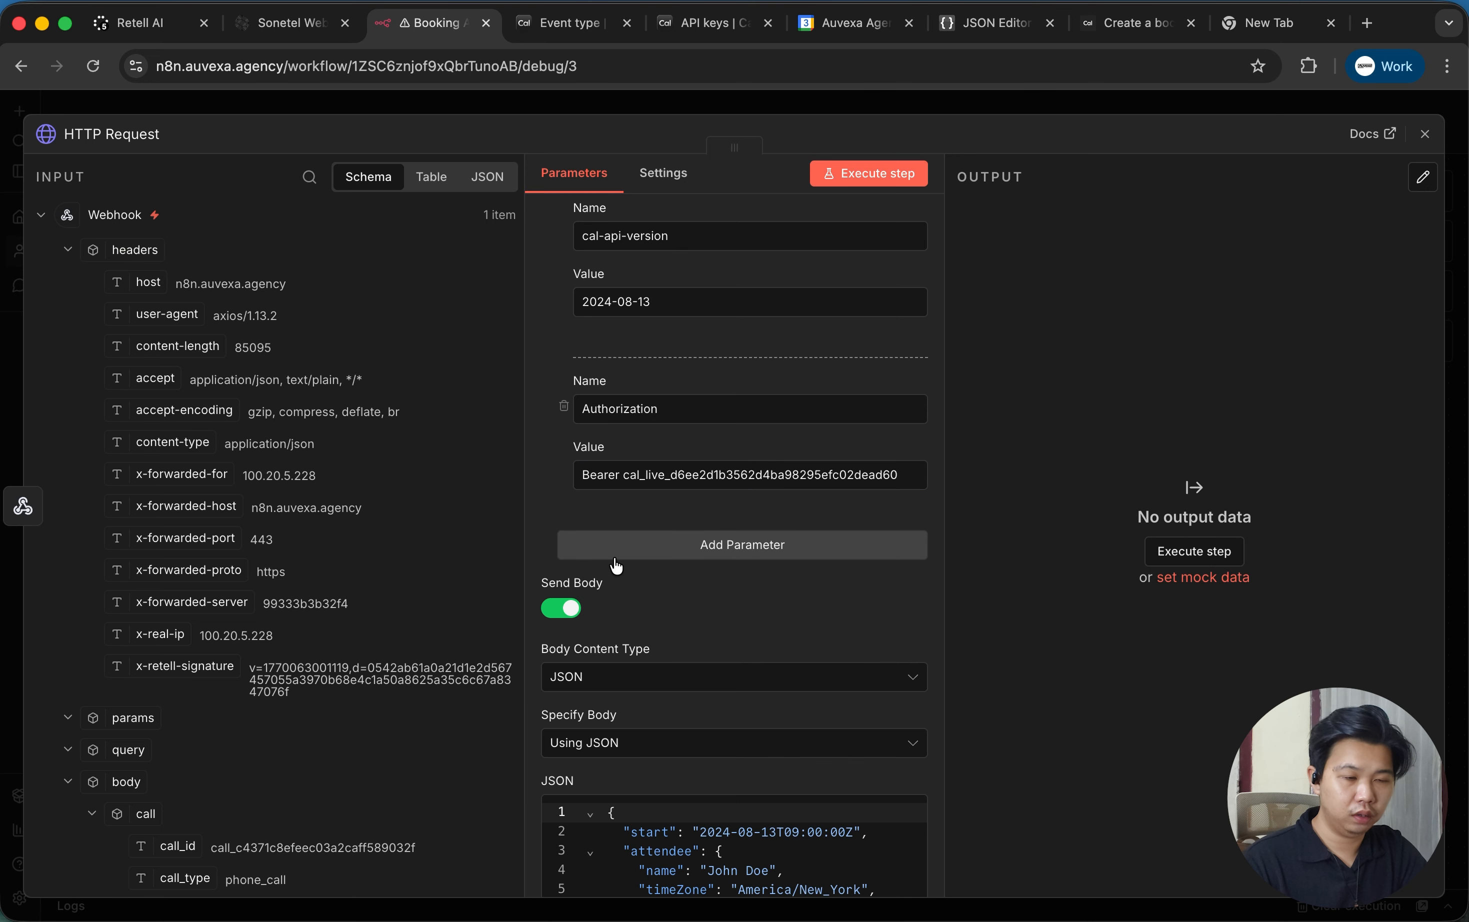
scroll(634, 570, down, 5)
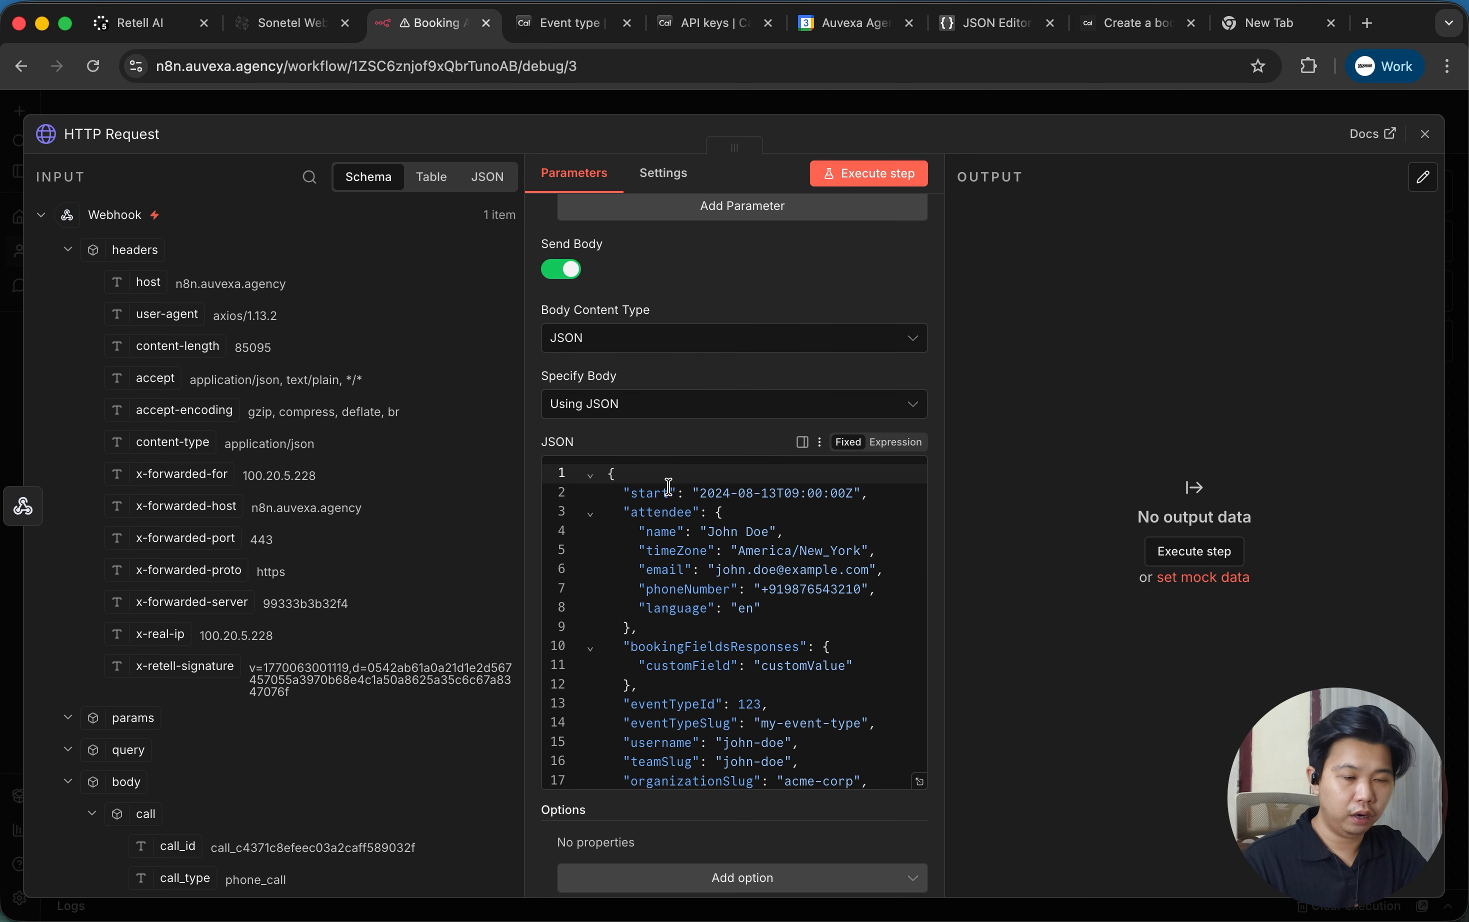
scroll(669, 486, down, 3)
scroll(668, 486, up, 3)
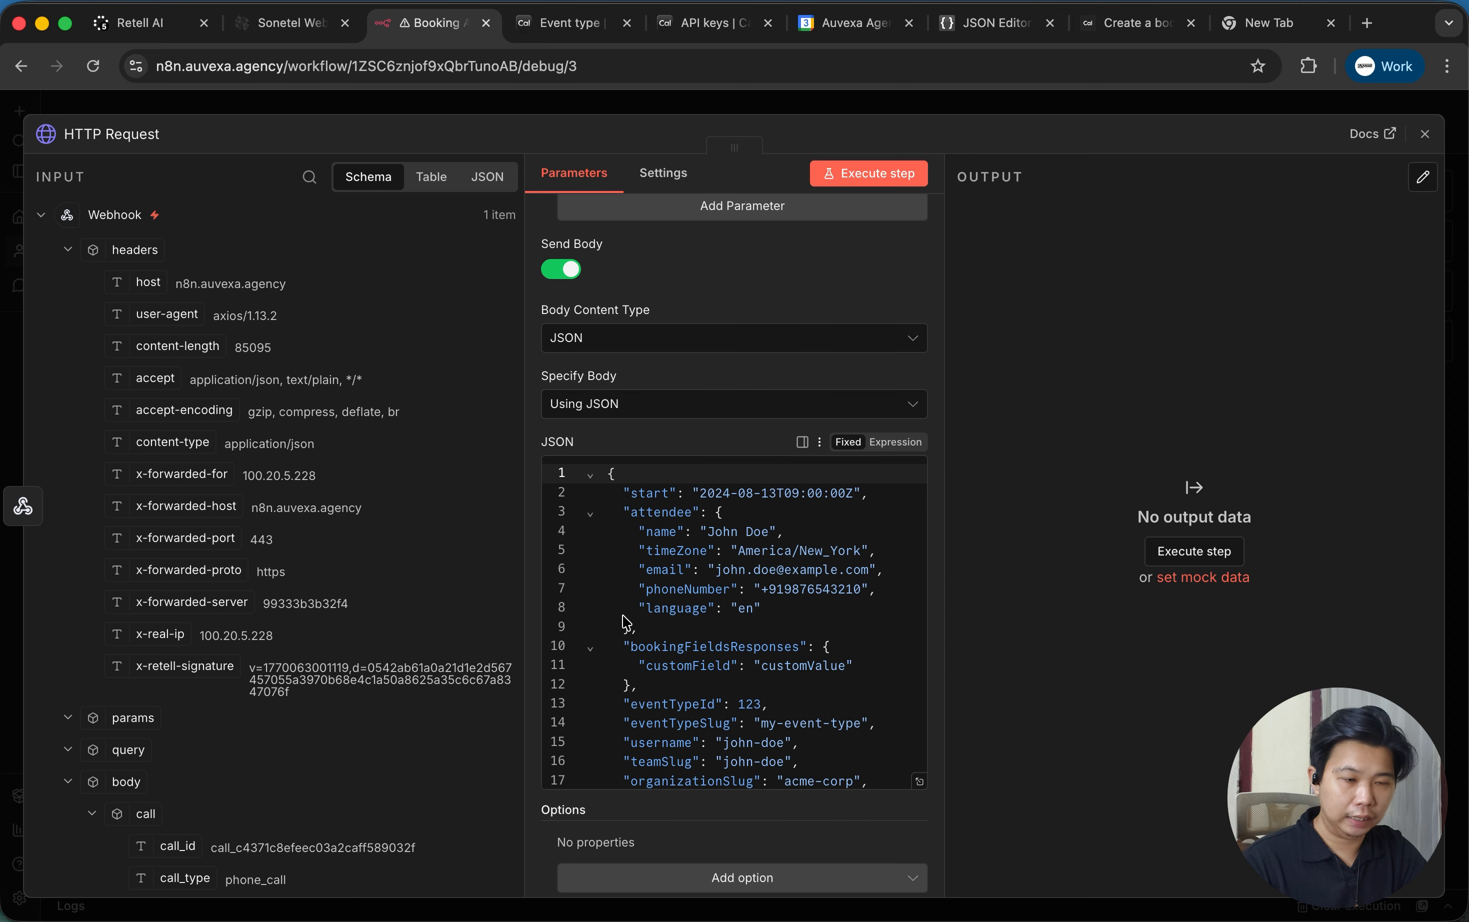
scroll(761, 674, down, 10)
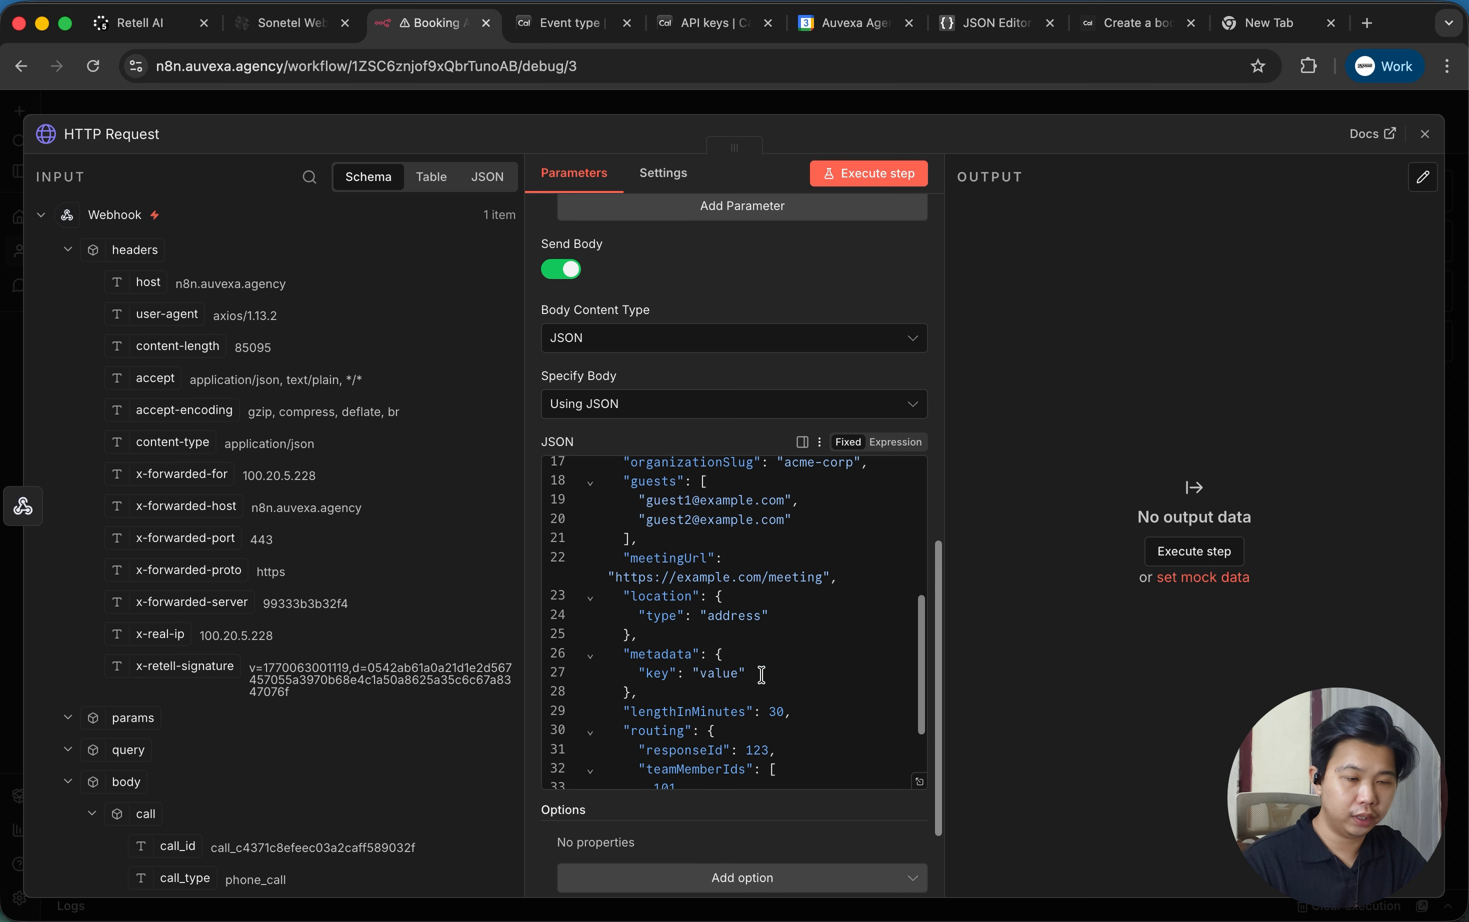
scroll(761, 675, up, 8)
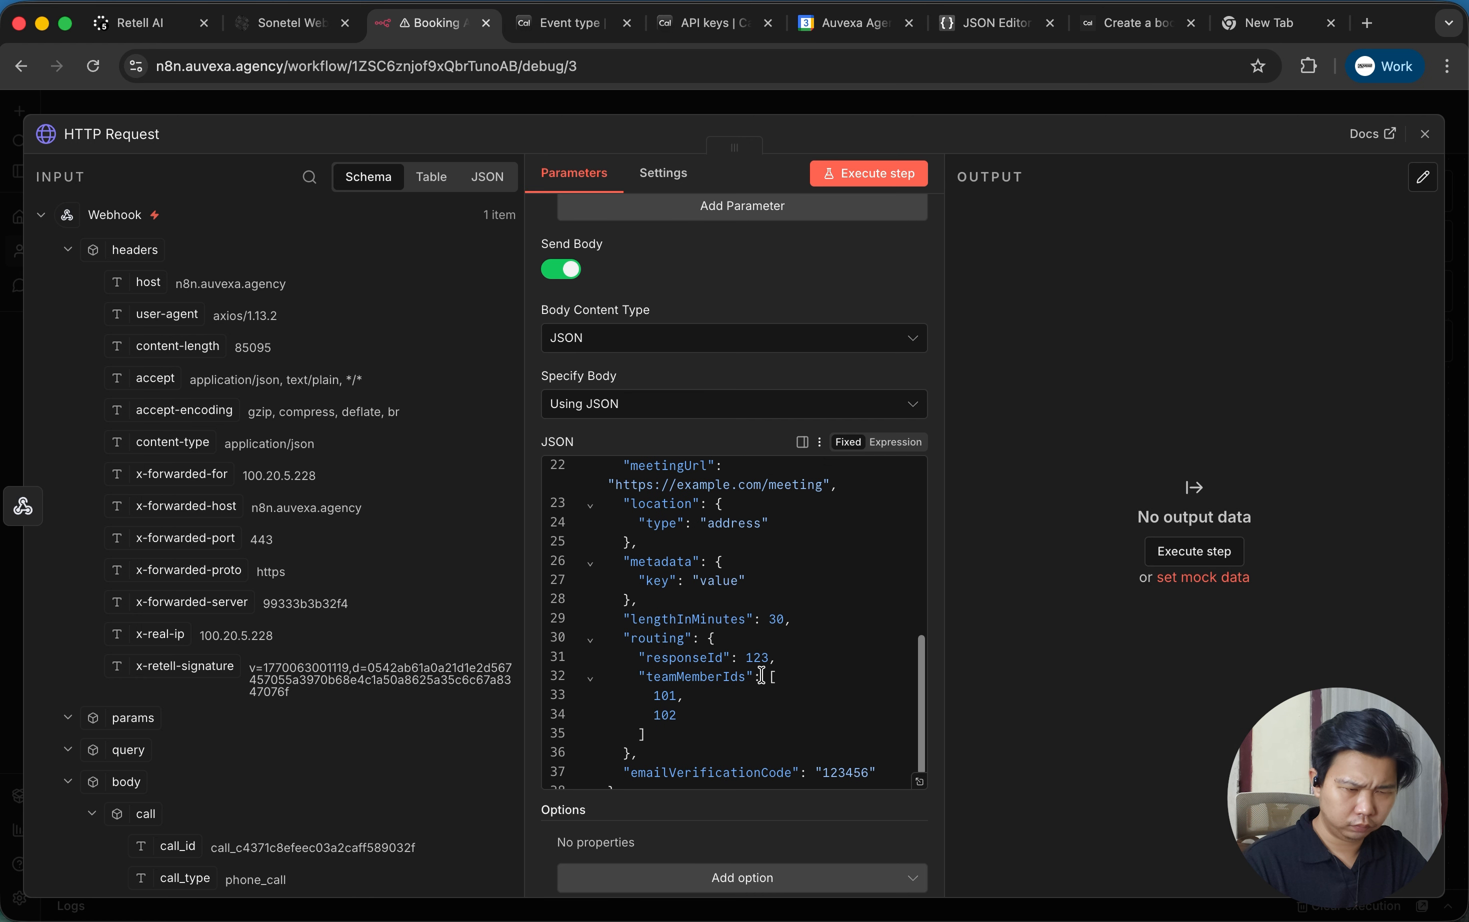
click(763, 590)
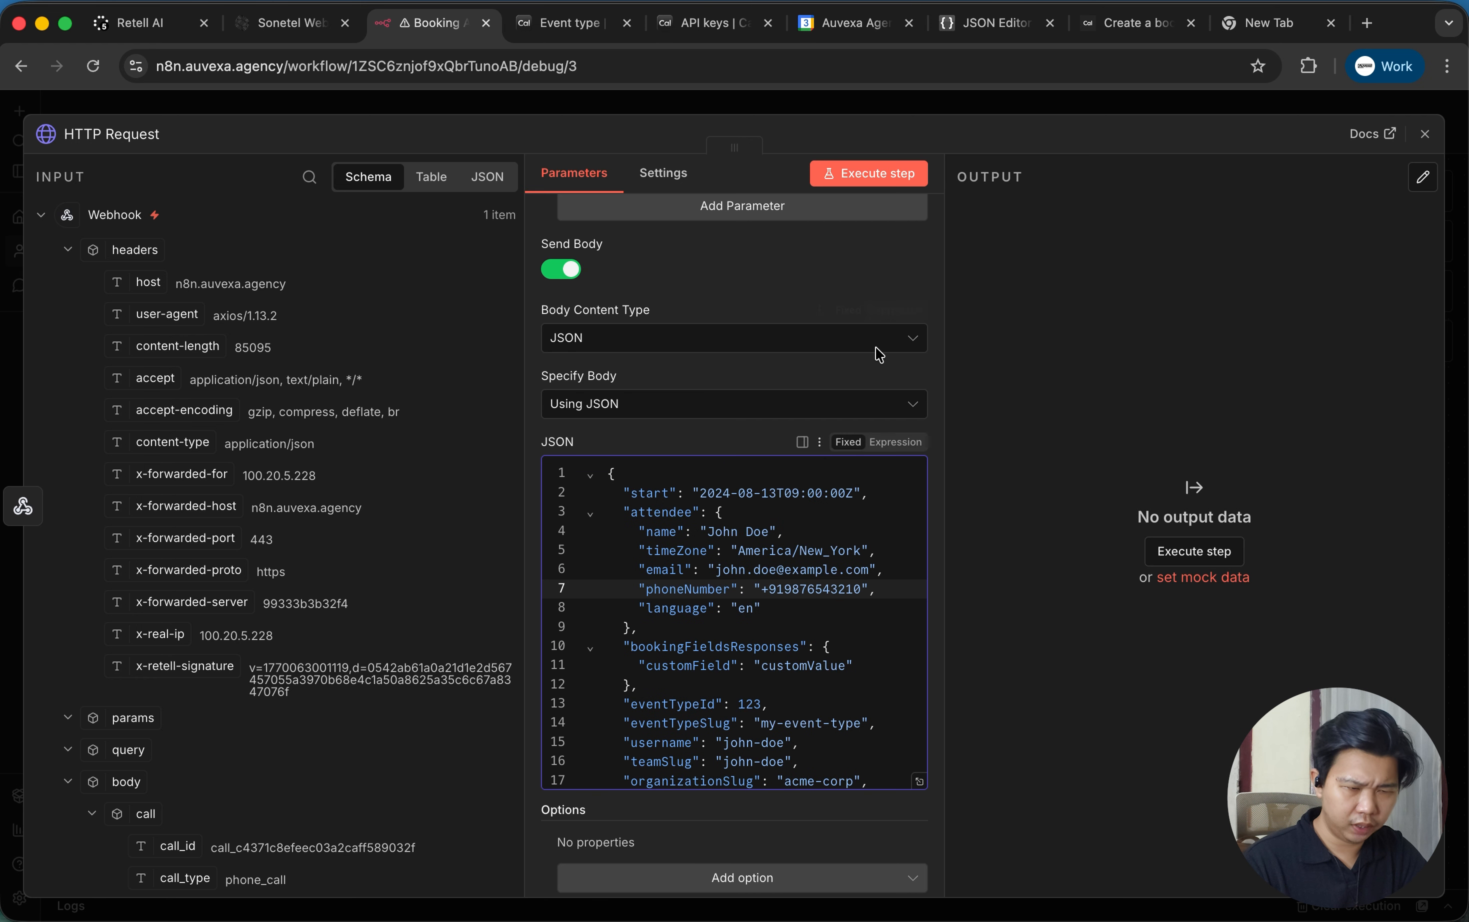
Check the Body parameters in Cal.com's Create a booking docs, from start to eventTypeId, against the JSON body in n8n.
click(1128, 23)
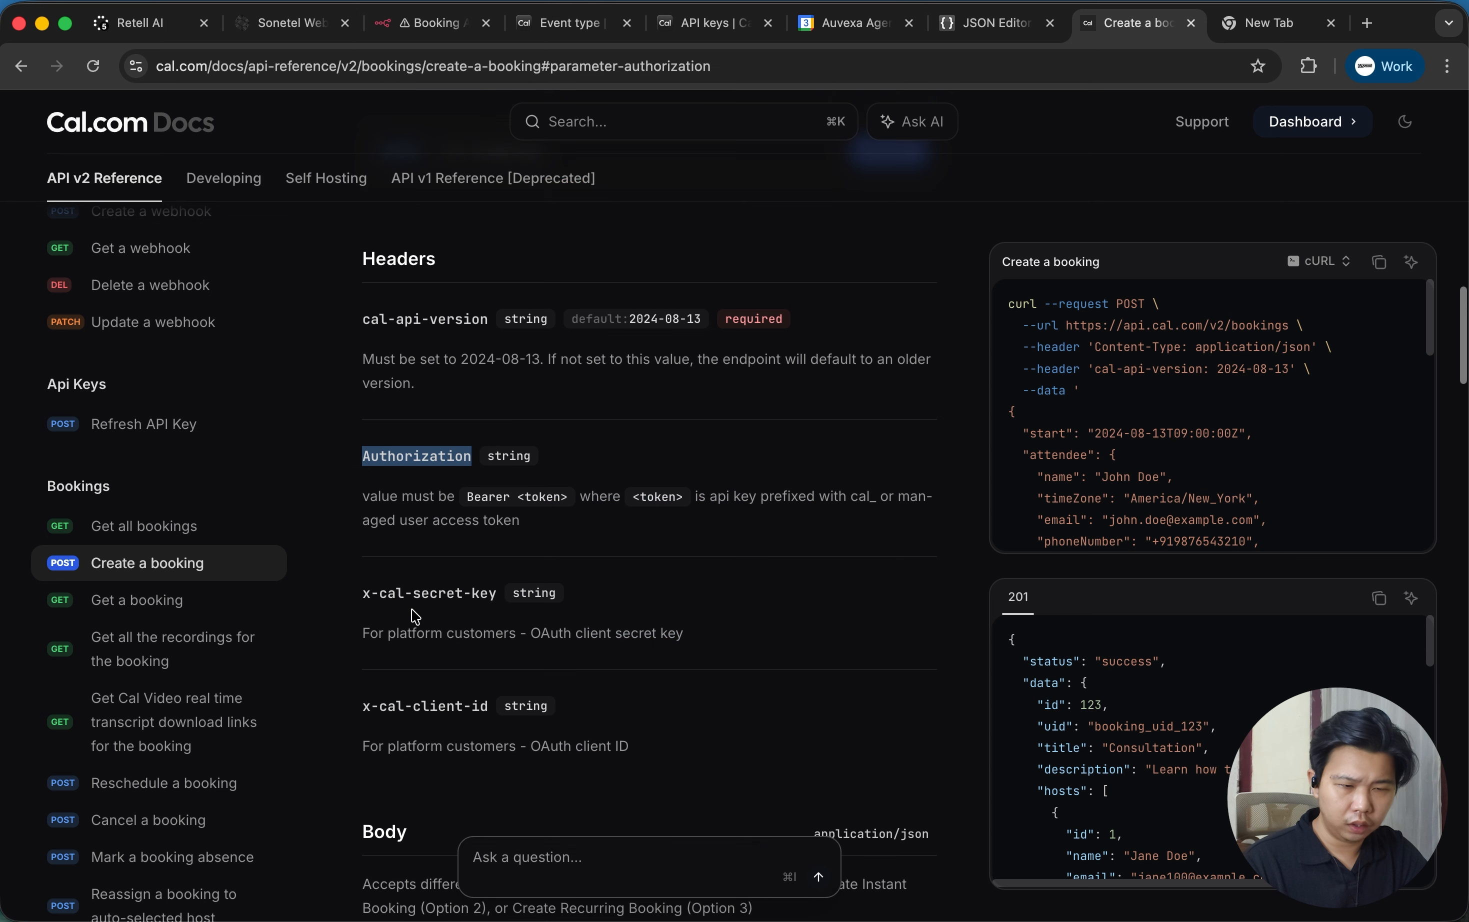
scroll(415, 616, down, 3)
scroll(414, 616, down, 6)
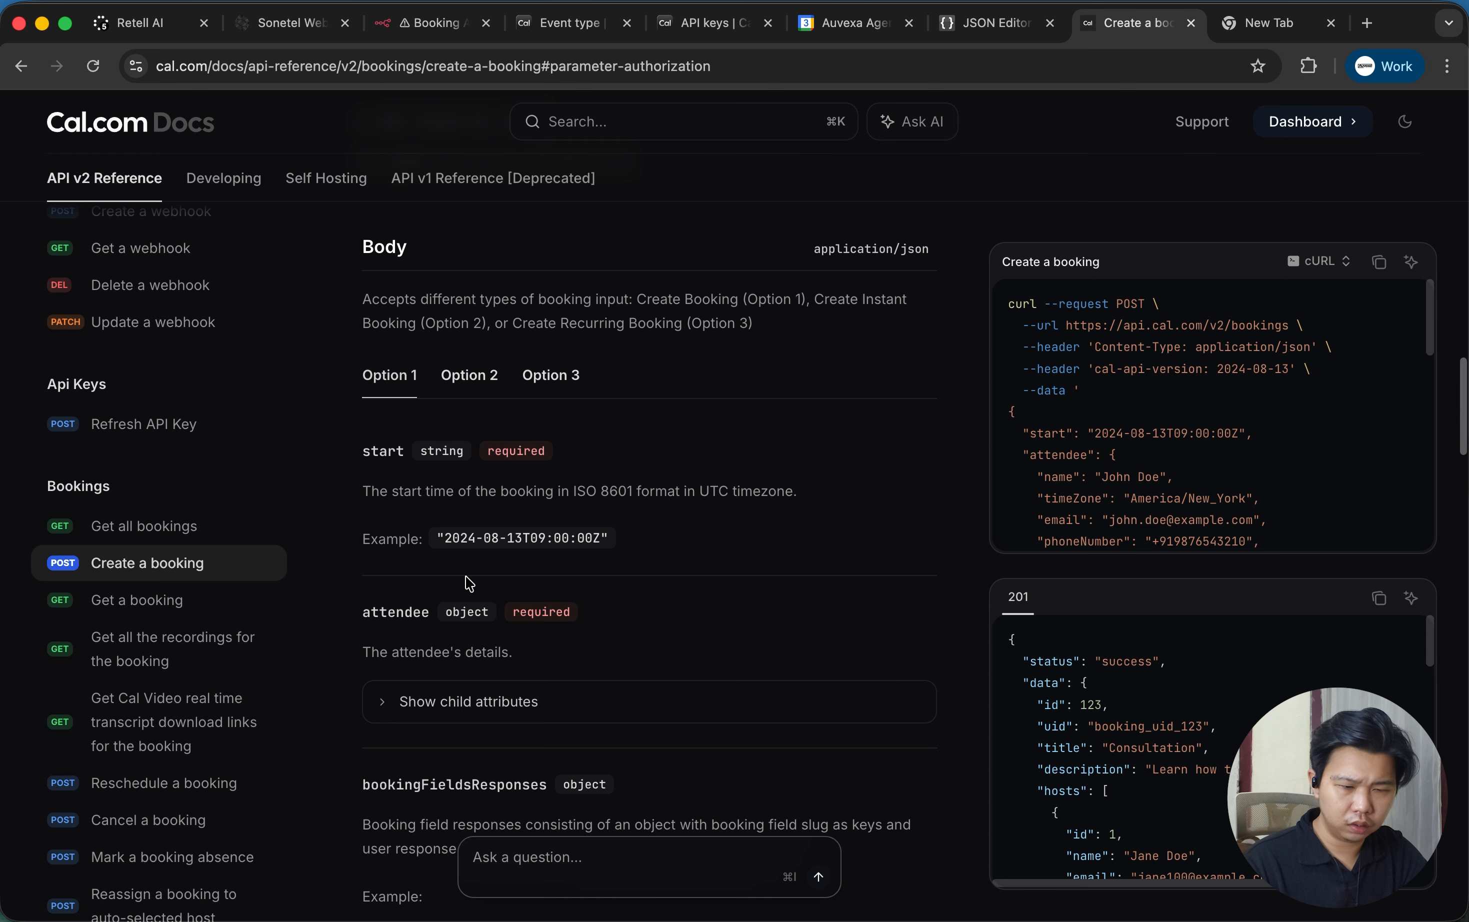
scroll(469, 584, down, 3)
scroll(469, 584, down, 5)
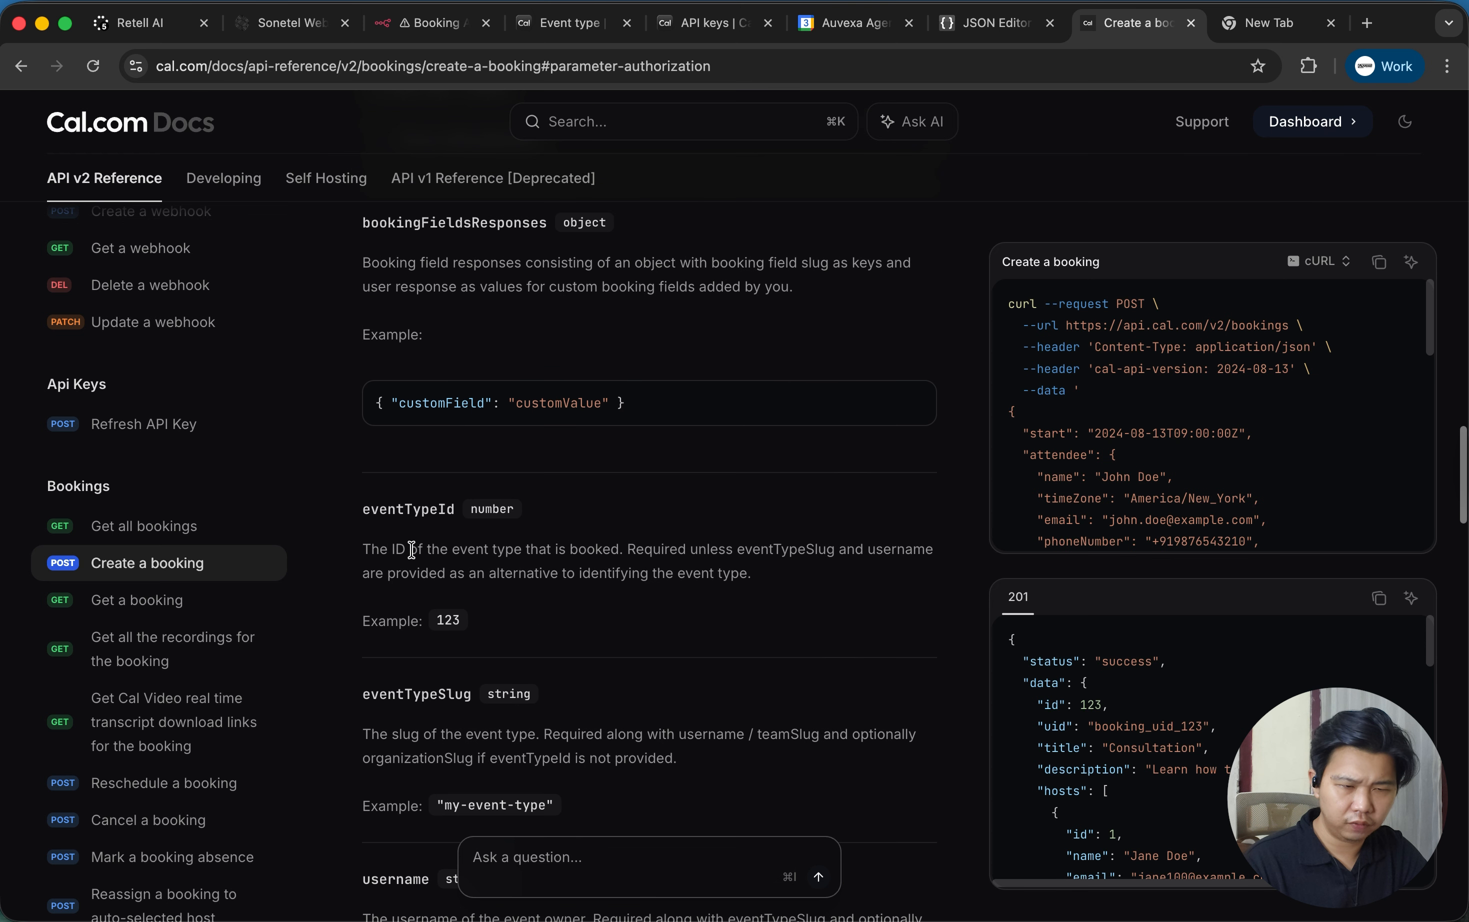
click(422, 23)
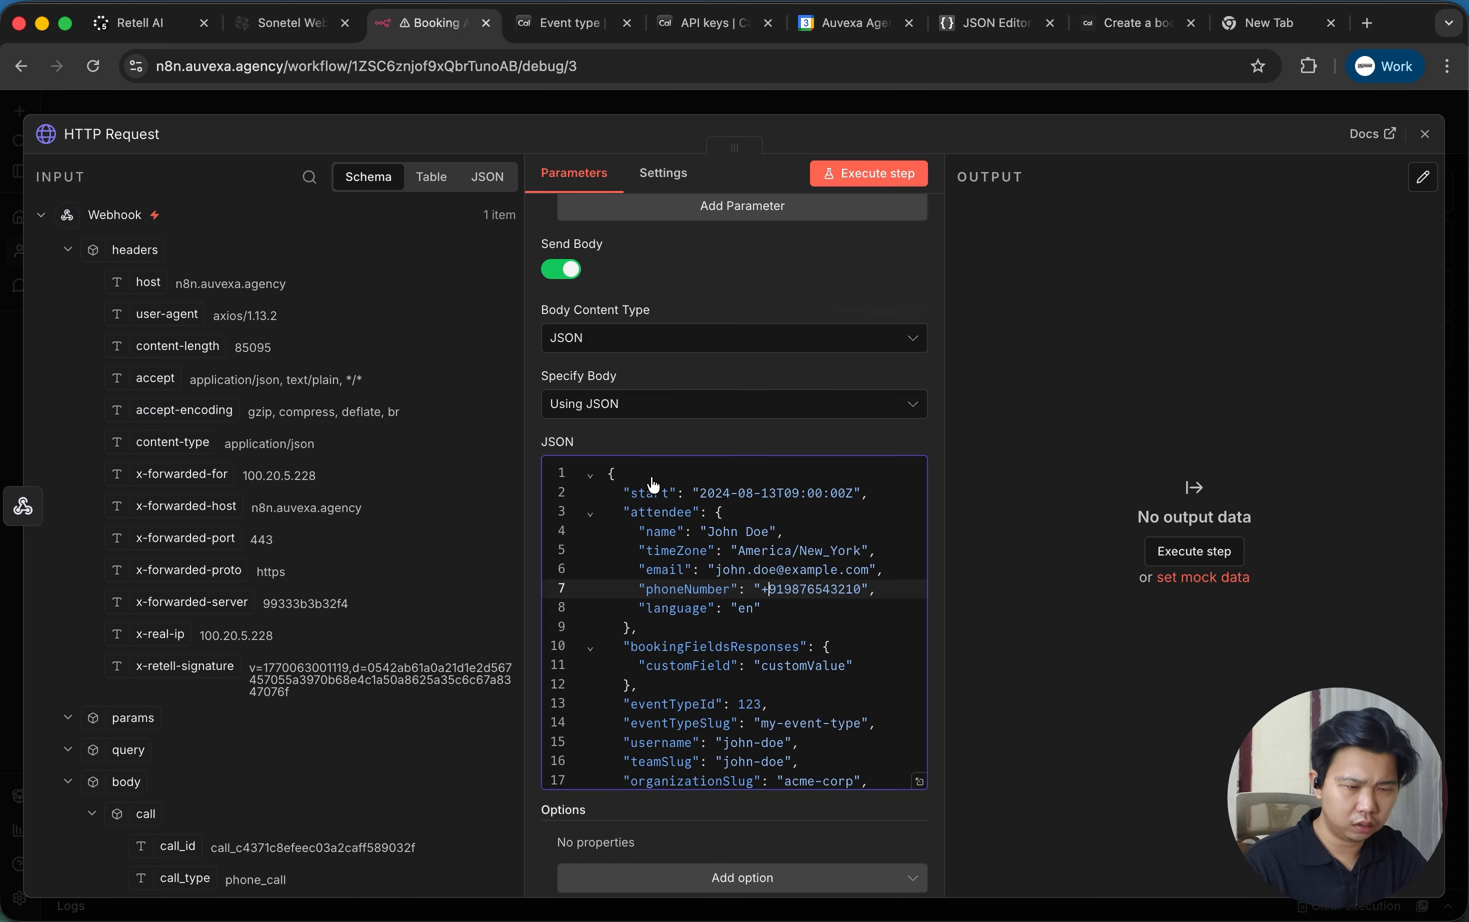
scroll(741, 655, down, 3)
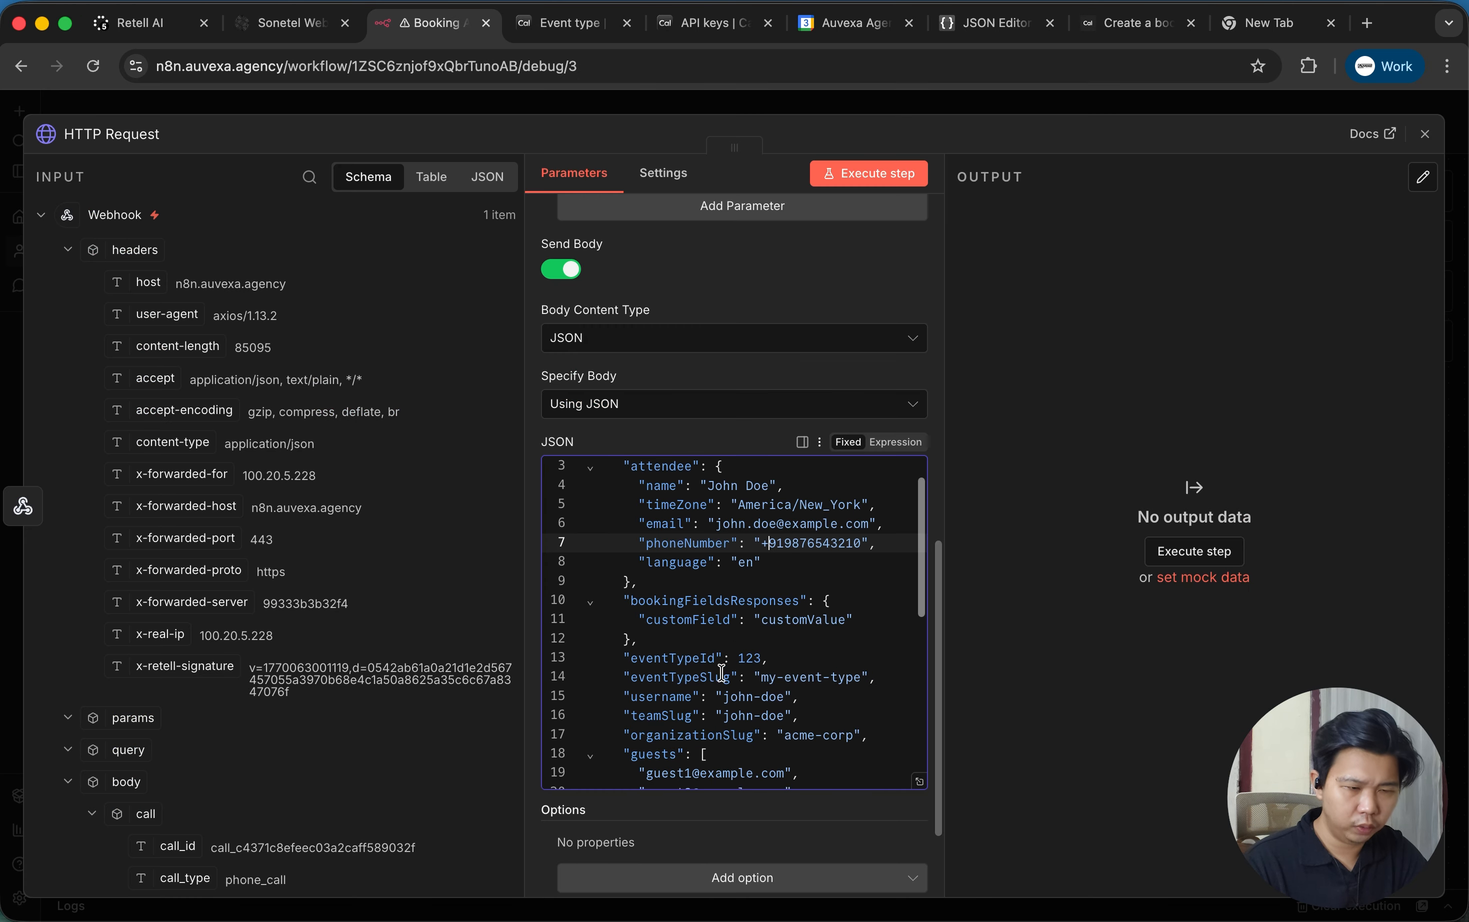
scroll(709, 692, up, 3)
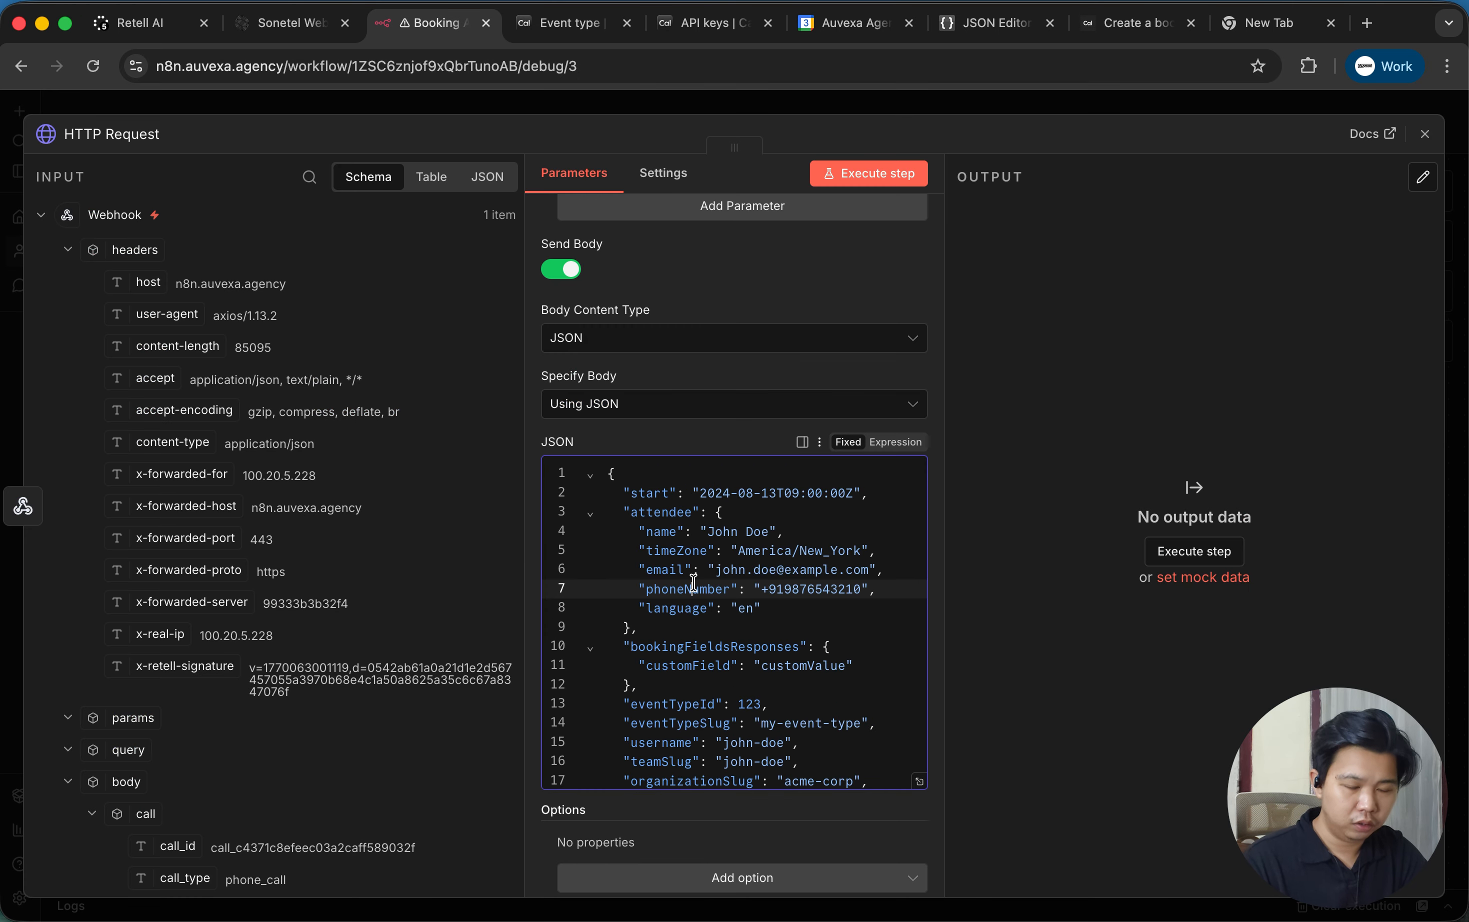
Copy the n8n JSON body into New document 1 in JSON Editor Online and check its start and attendee name fields.
key(super+a)
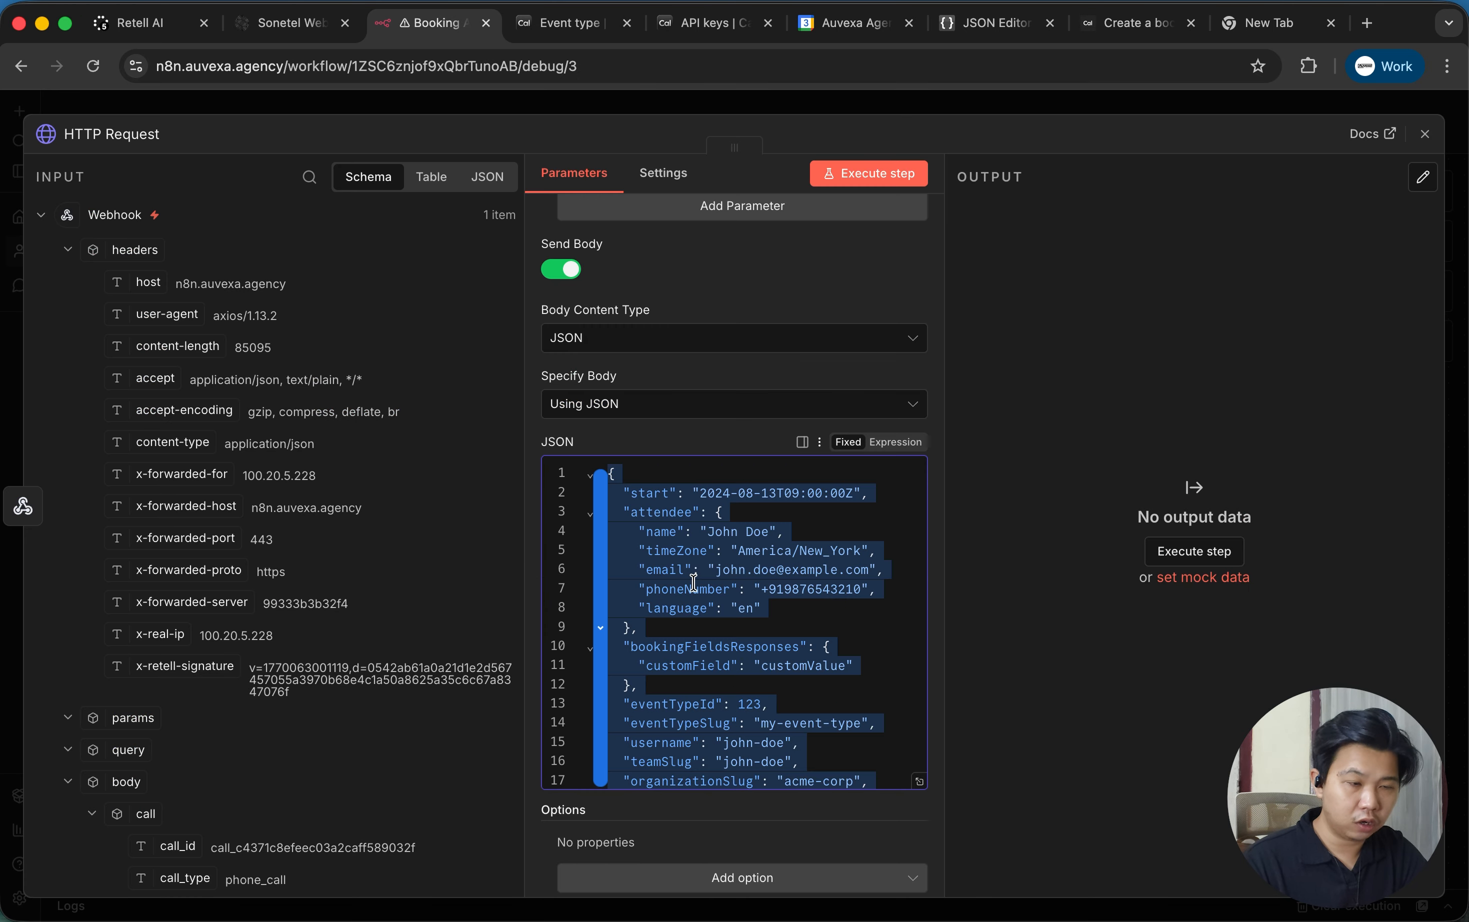
click(981, 25)
click(300, 394)
key(super+a)
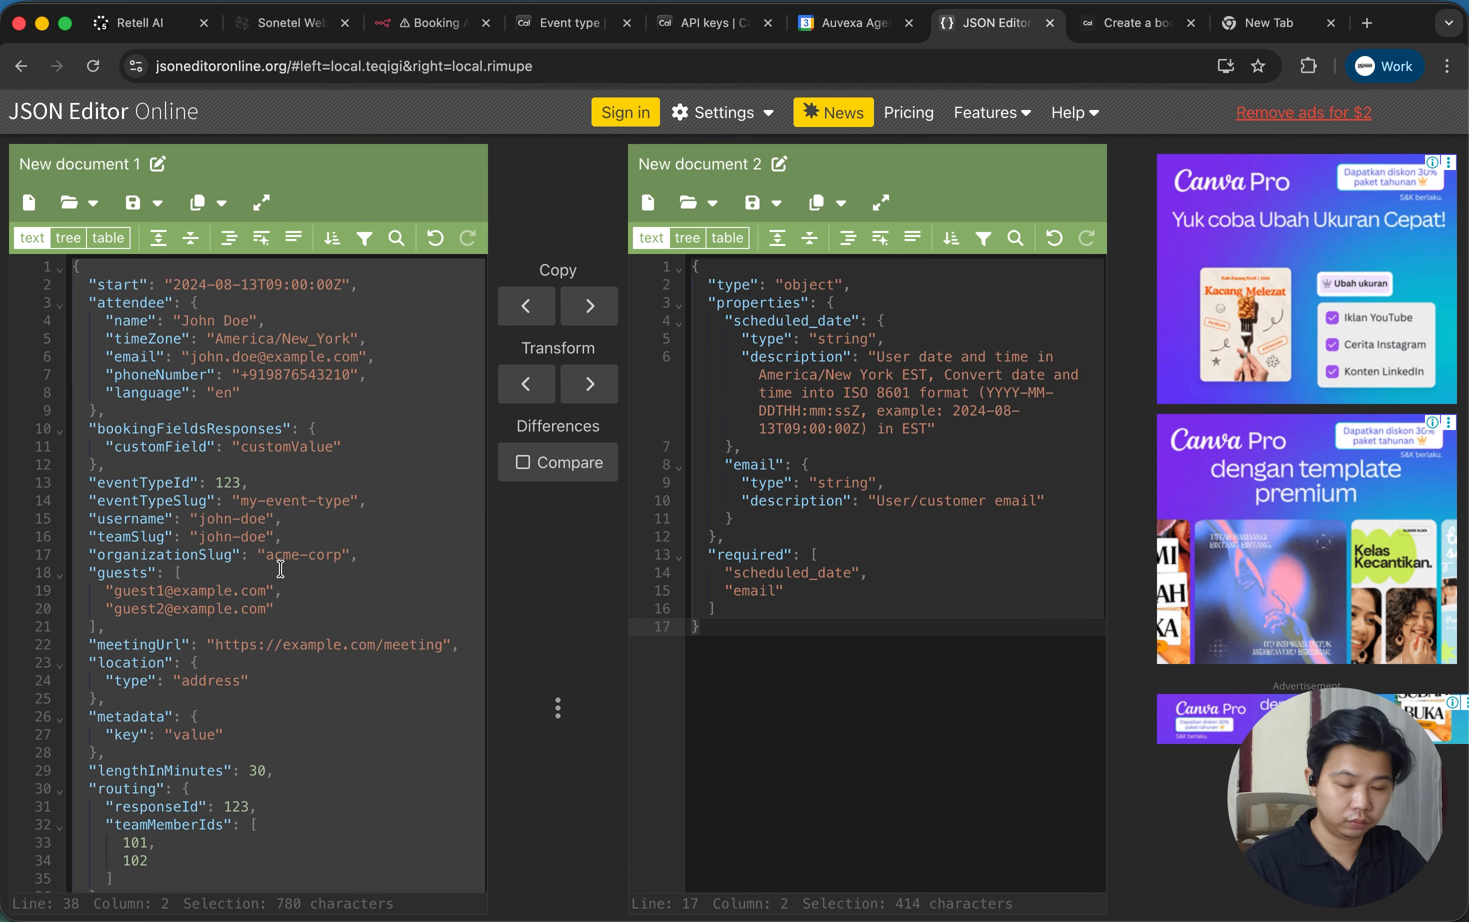
key(Right)
scroll(131, 328, up, 2)
click(172, 285)
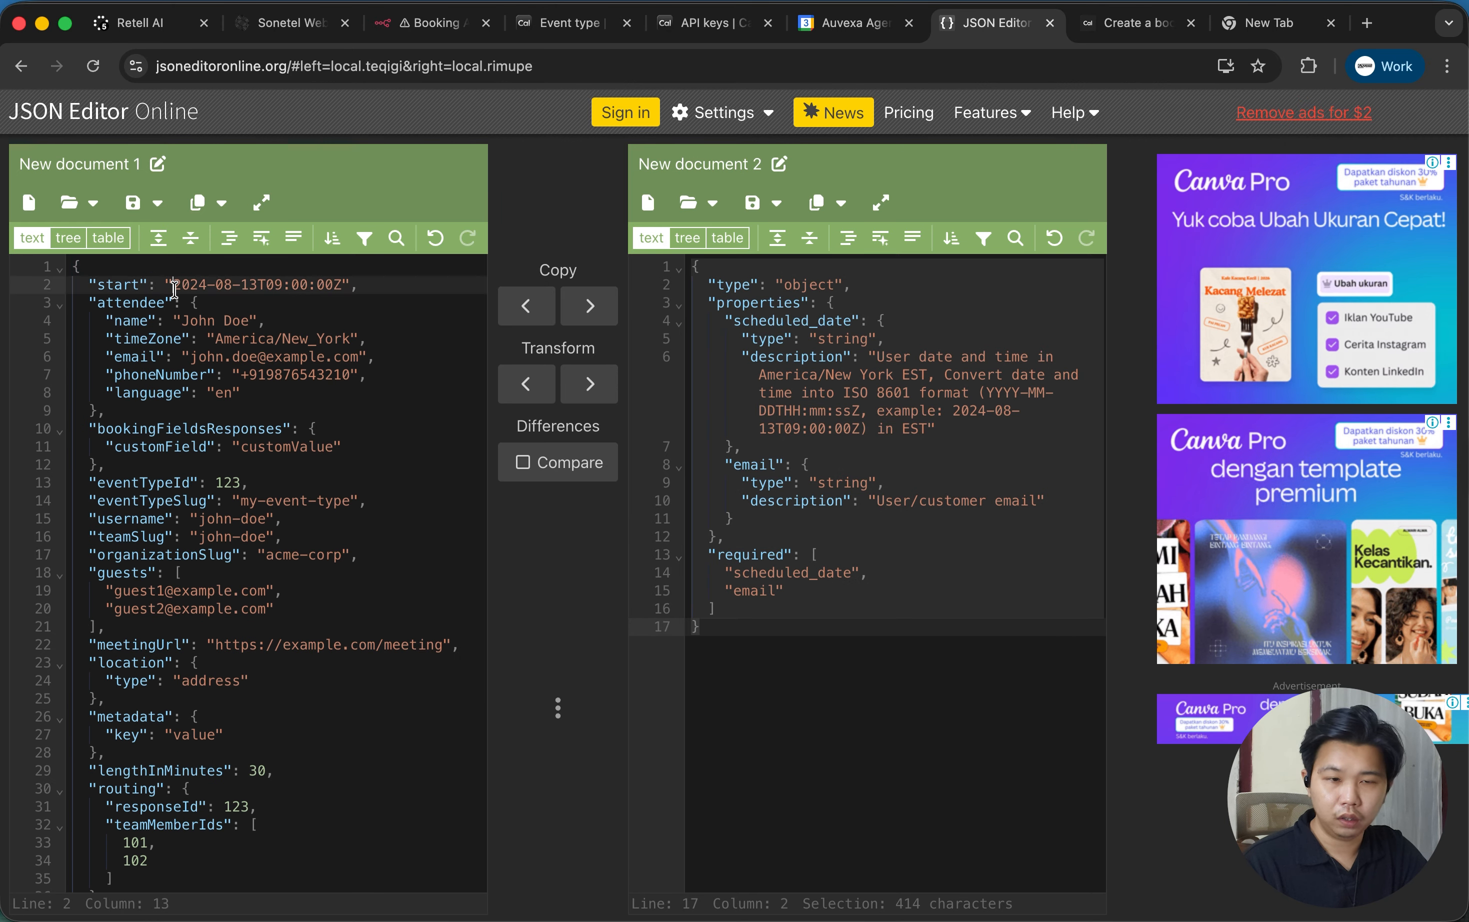
click(178, 323)
drag(176, 324, 246, 323)
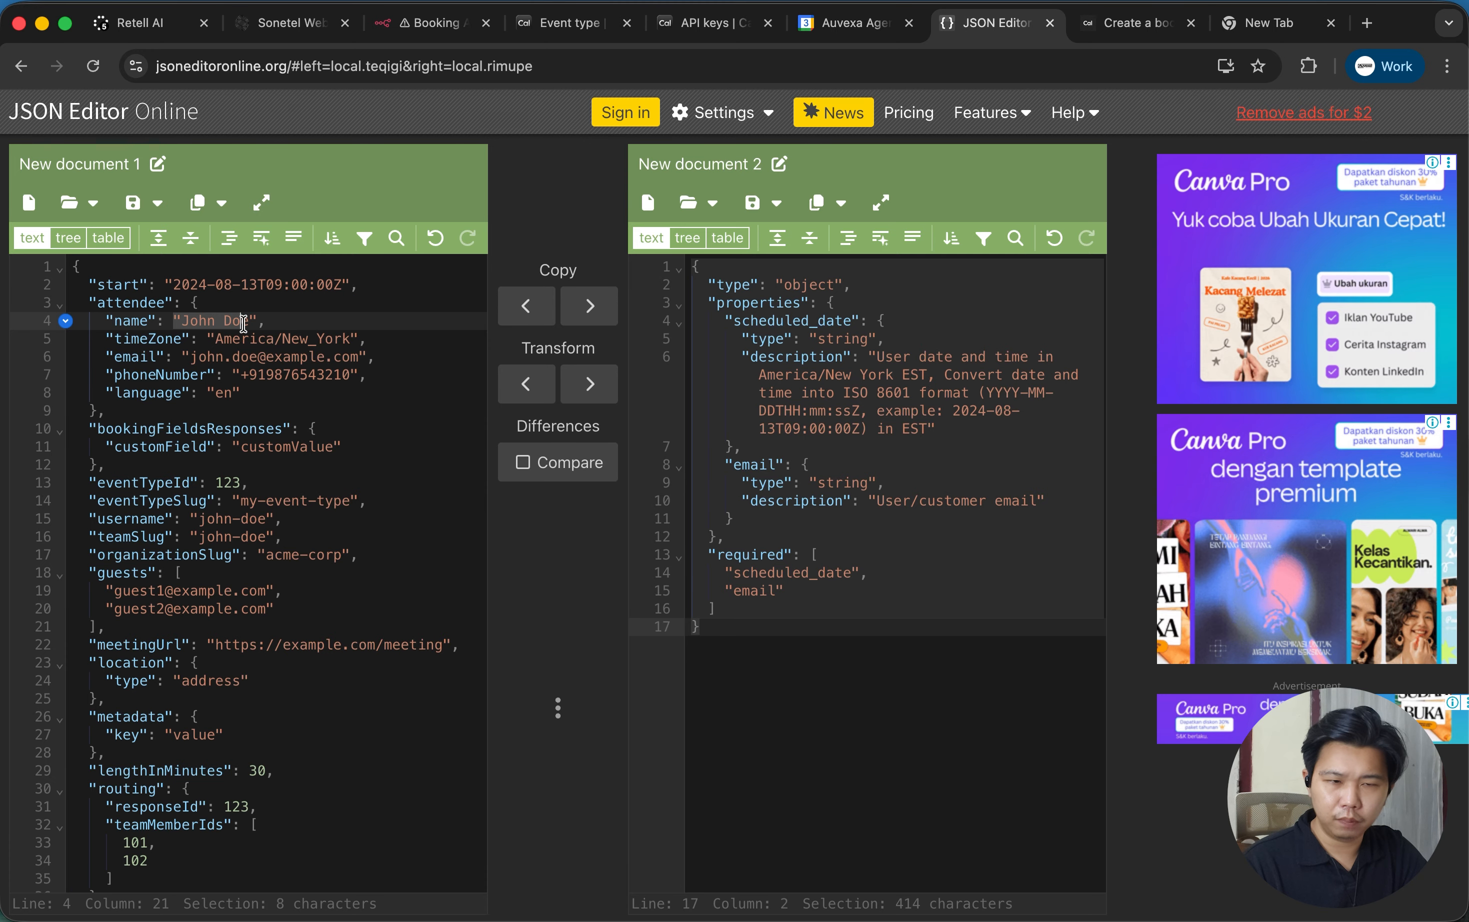
click(245, 323)
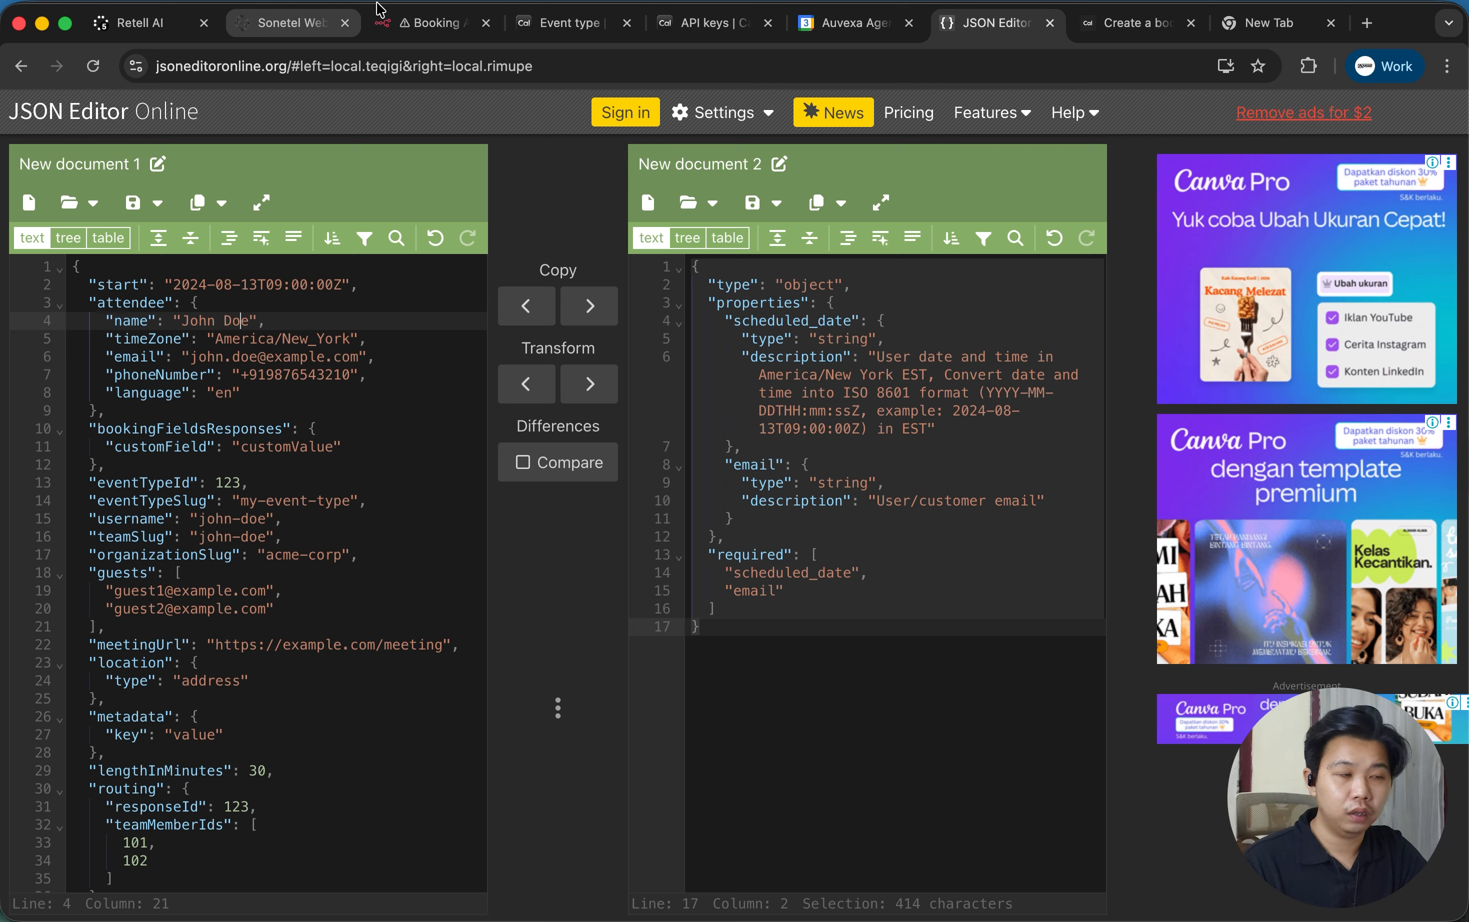
Duplicate the email property inside the properties object of New document 2, separating the two entries with a comma.
click(817, 322)
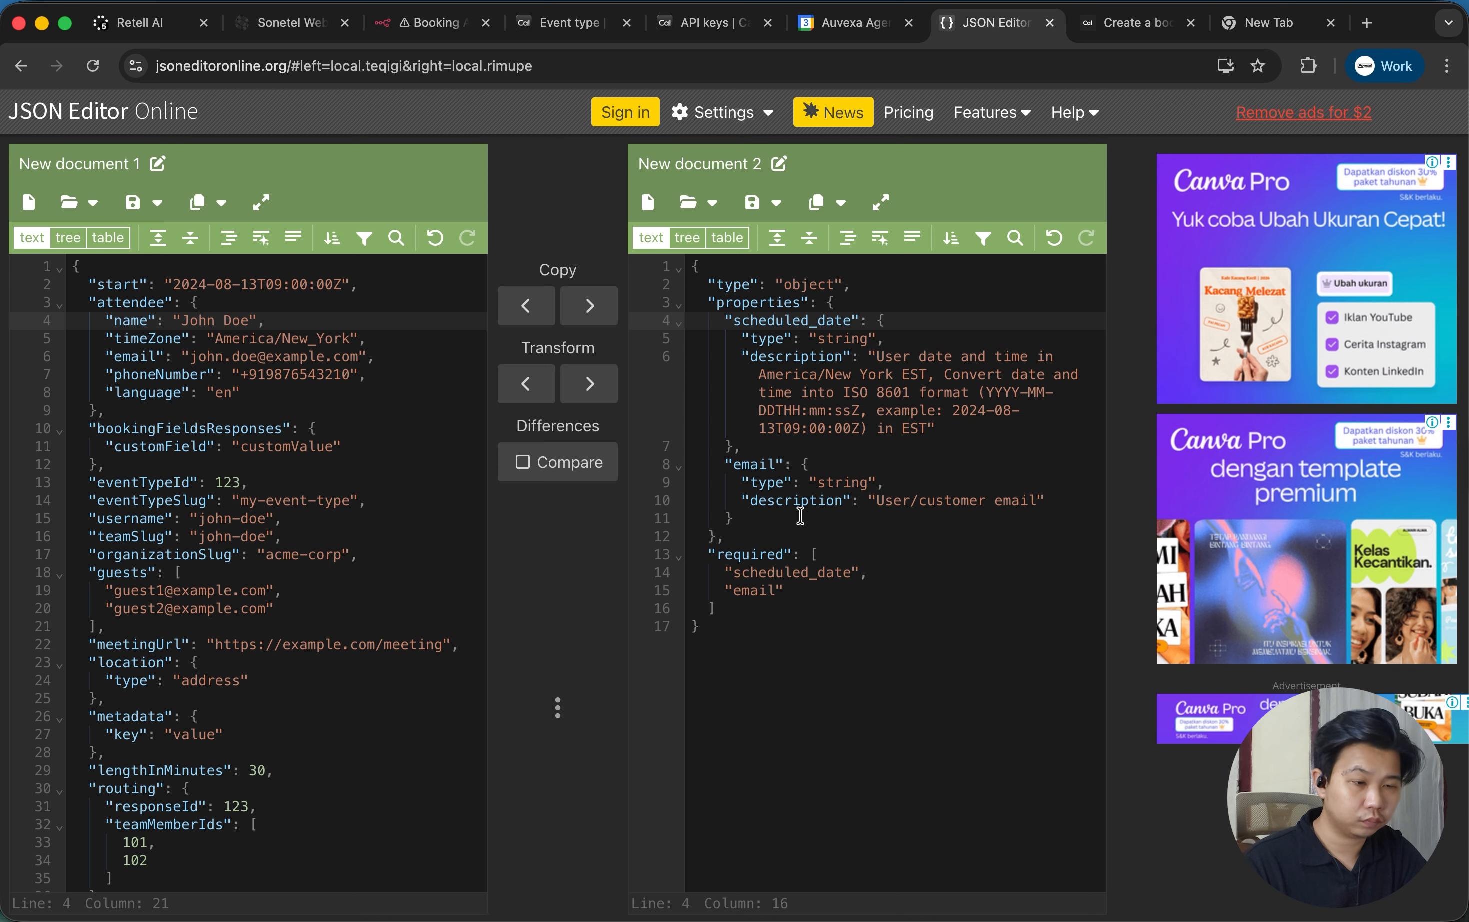
click(735, 505)
click(774, 519)
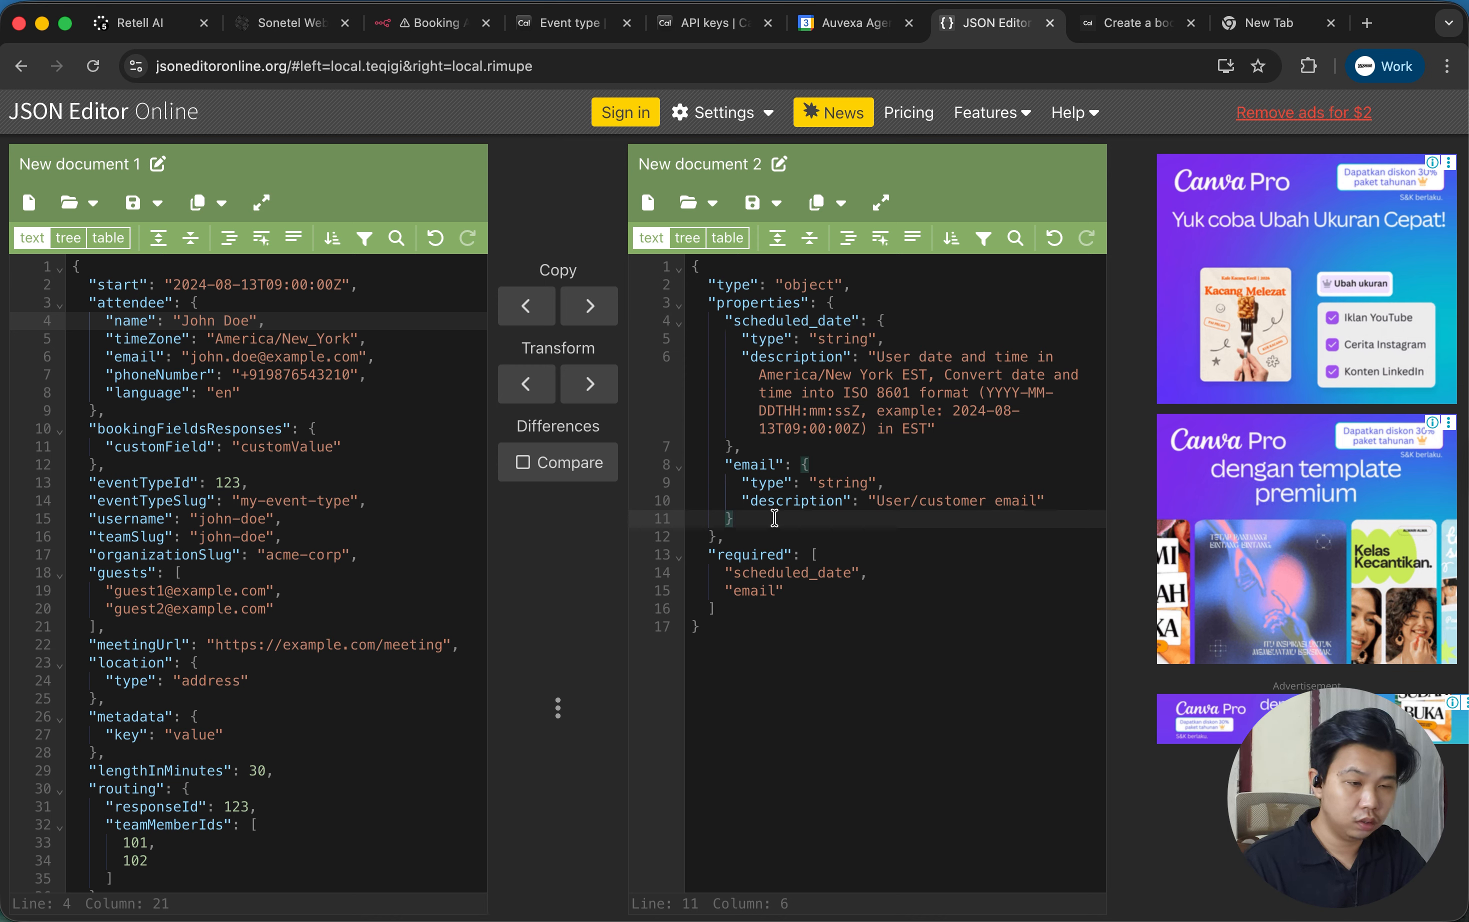
text(,)
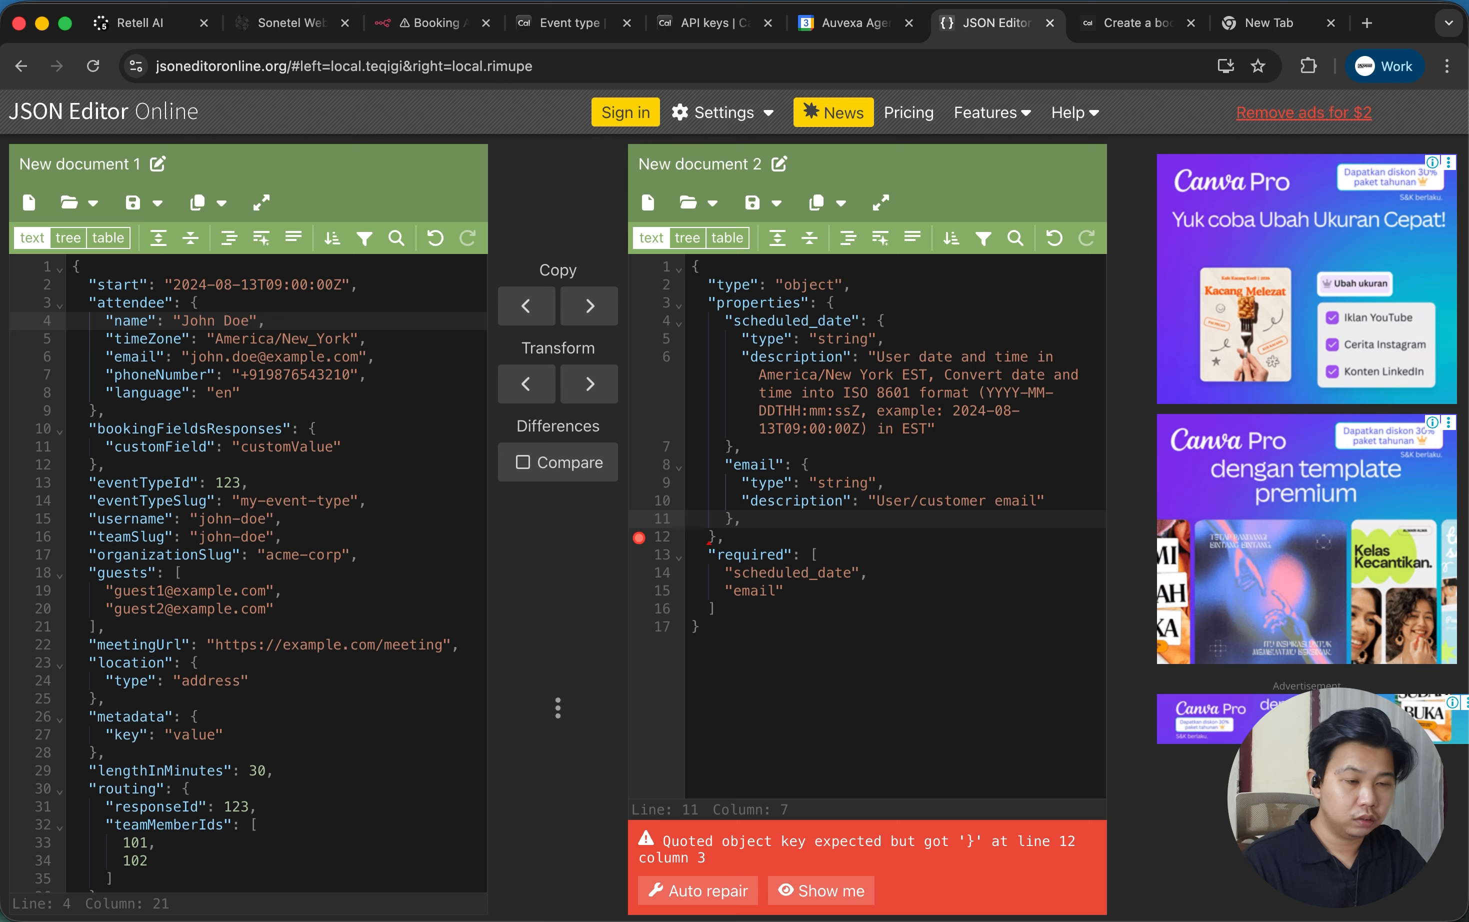
drag(734, 518, 724, 462)
key(super+c)
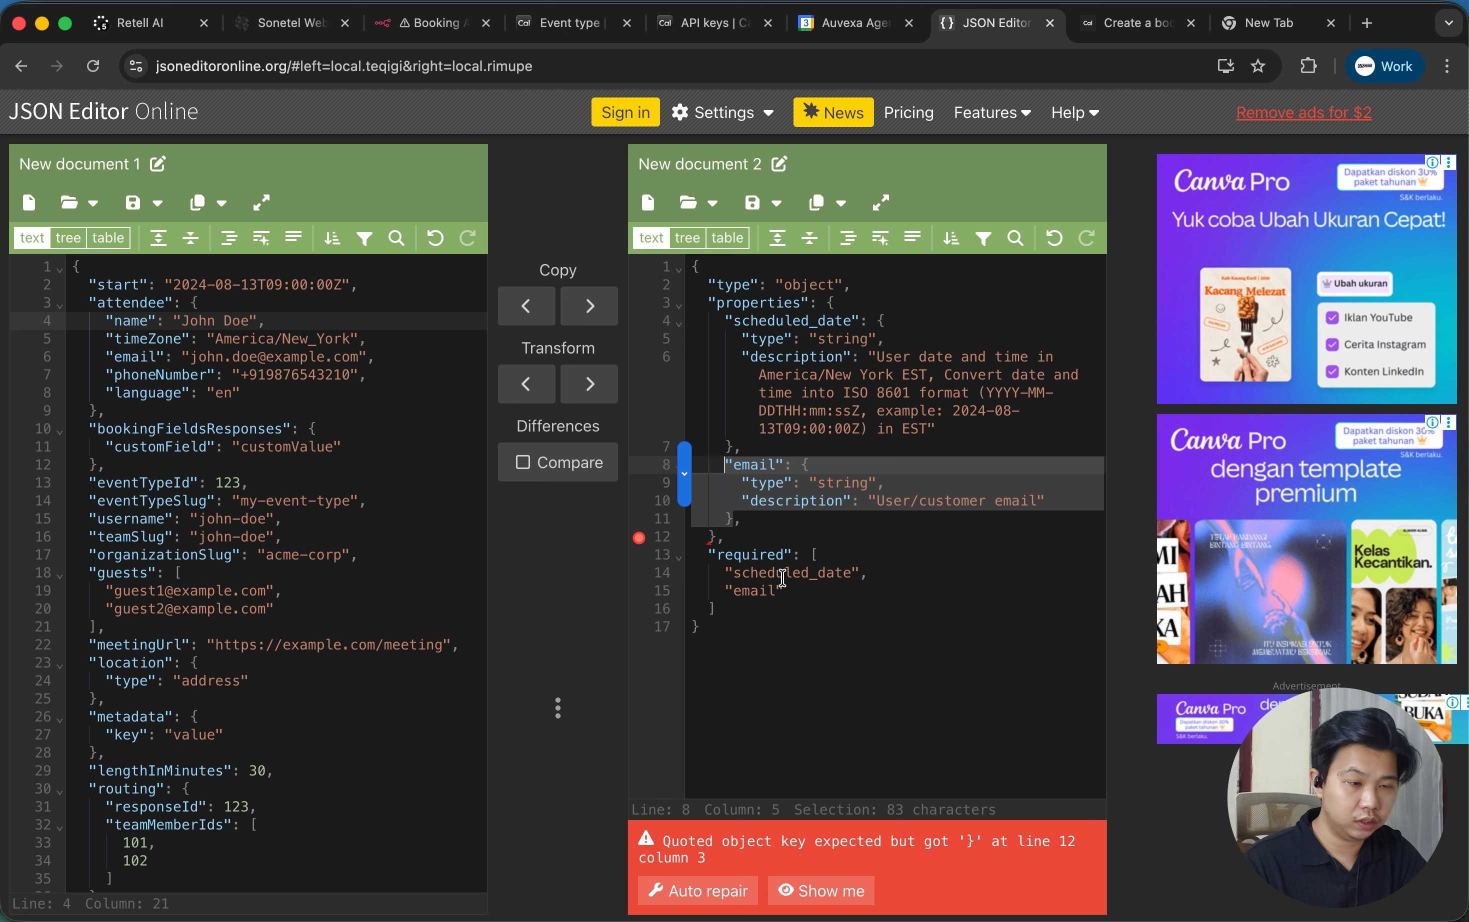
click(768, 531)
click(768, 519)
key(Return)
key(super+v)
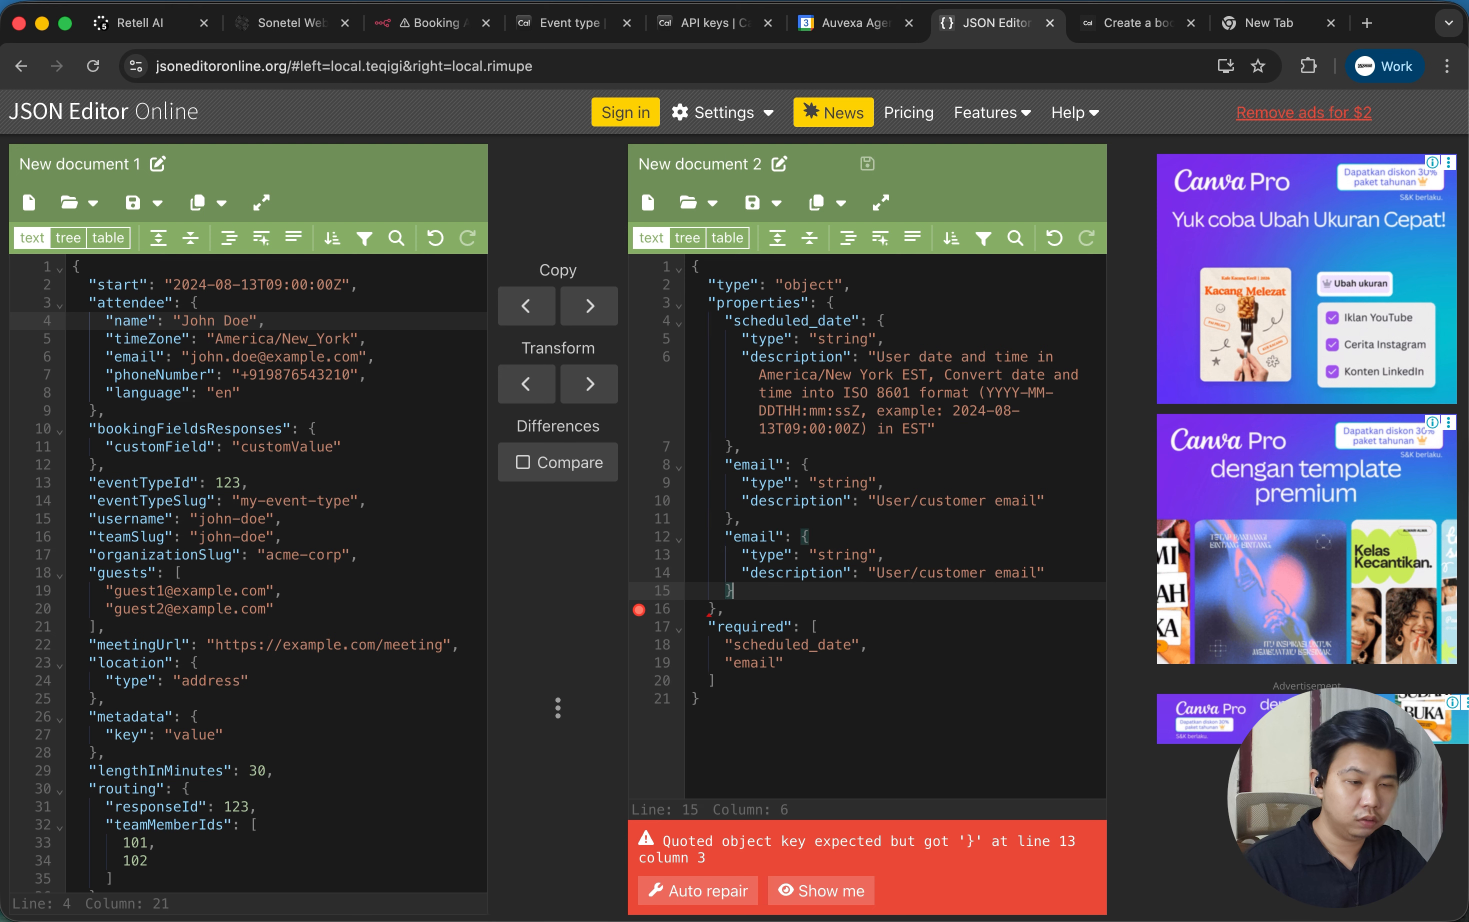
Rename the duplicated email property in New document 2 to full_name.
drag(776, 536, 733, 535)
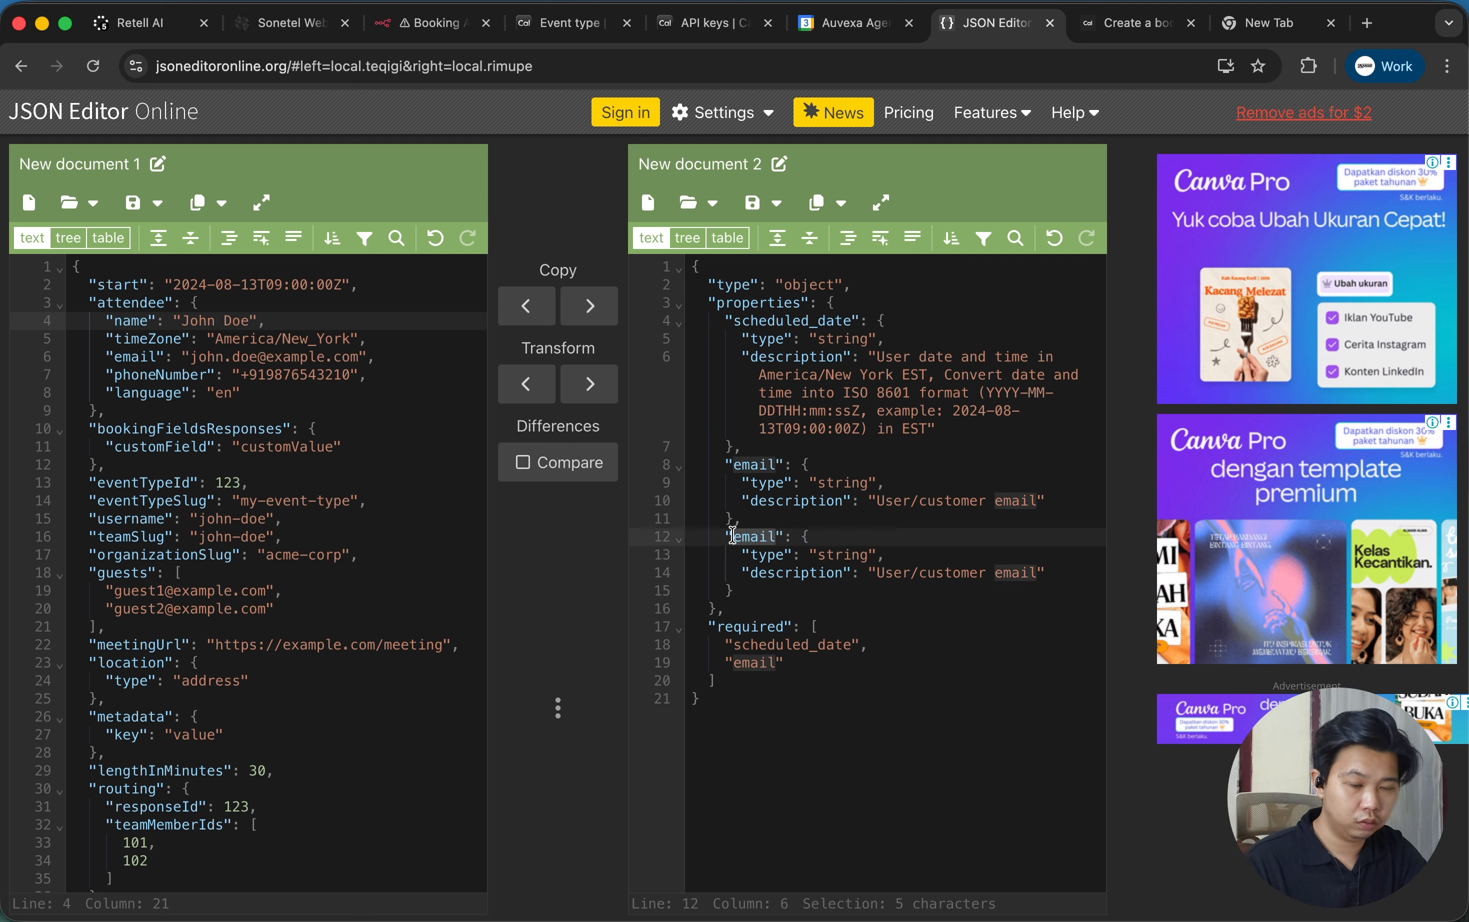
text(full)
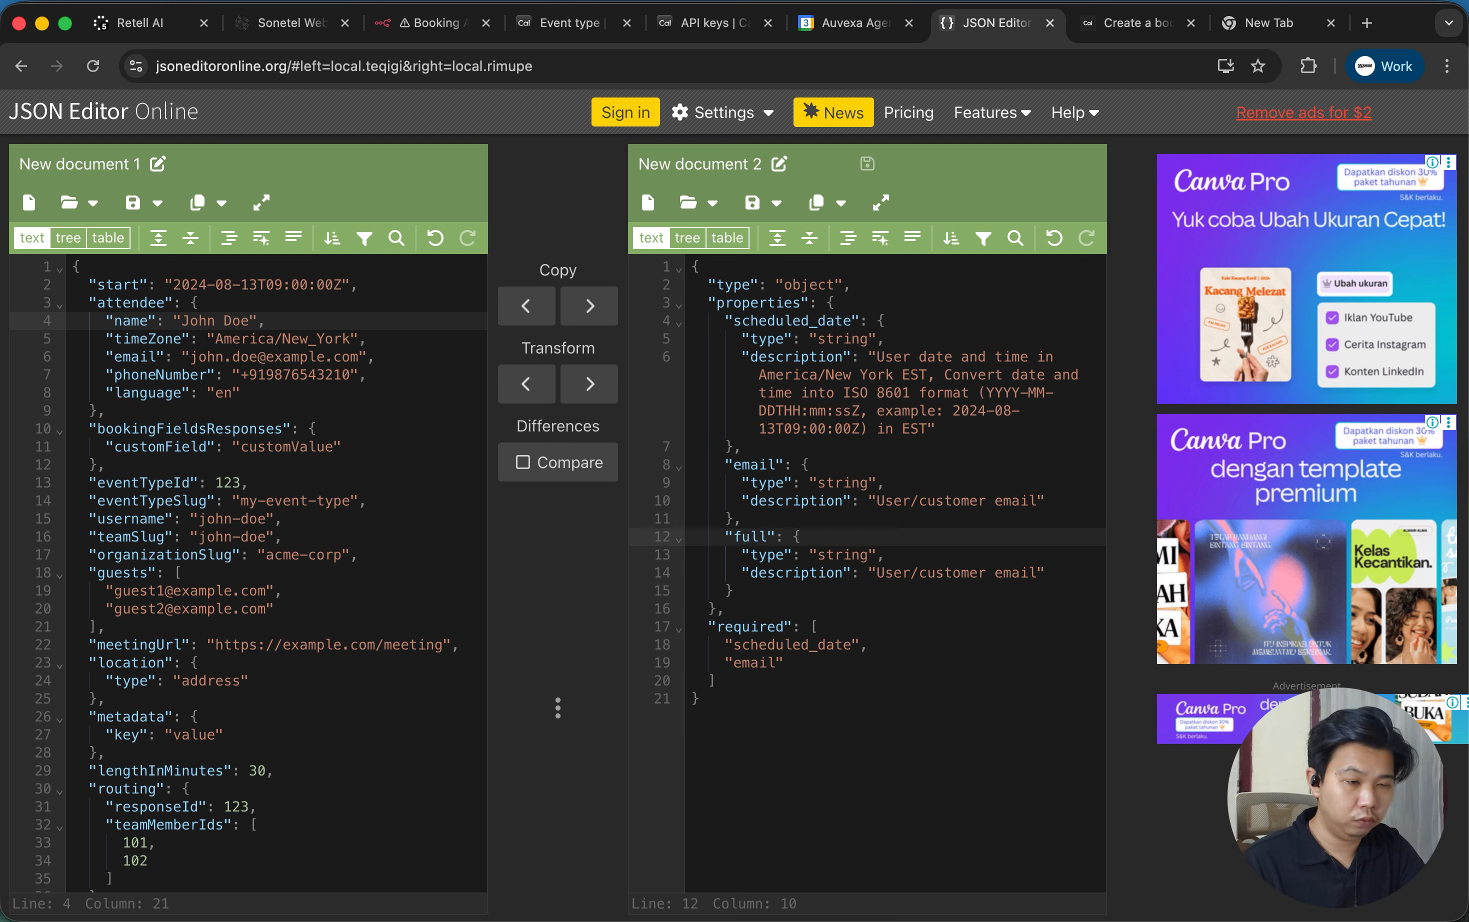
text(_name)
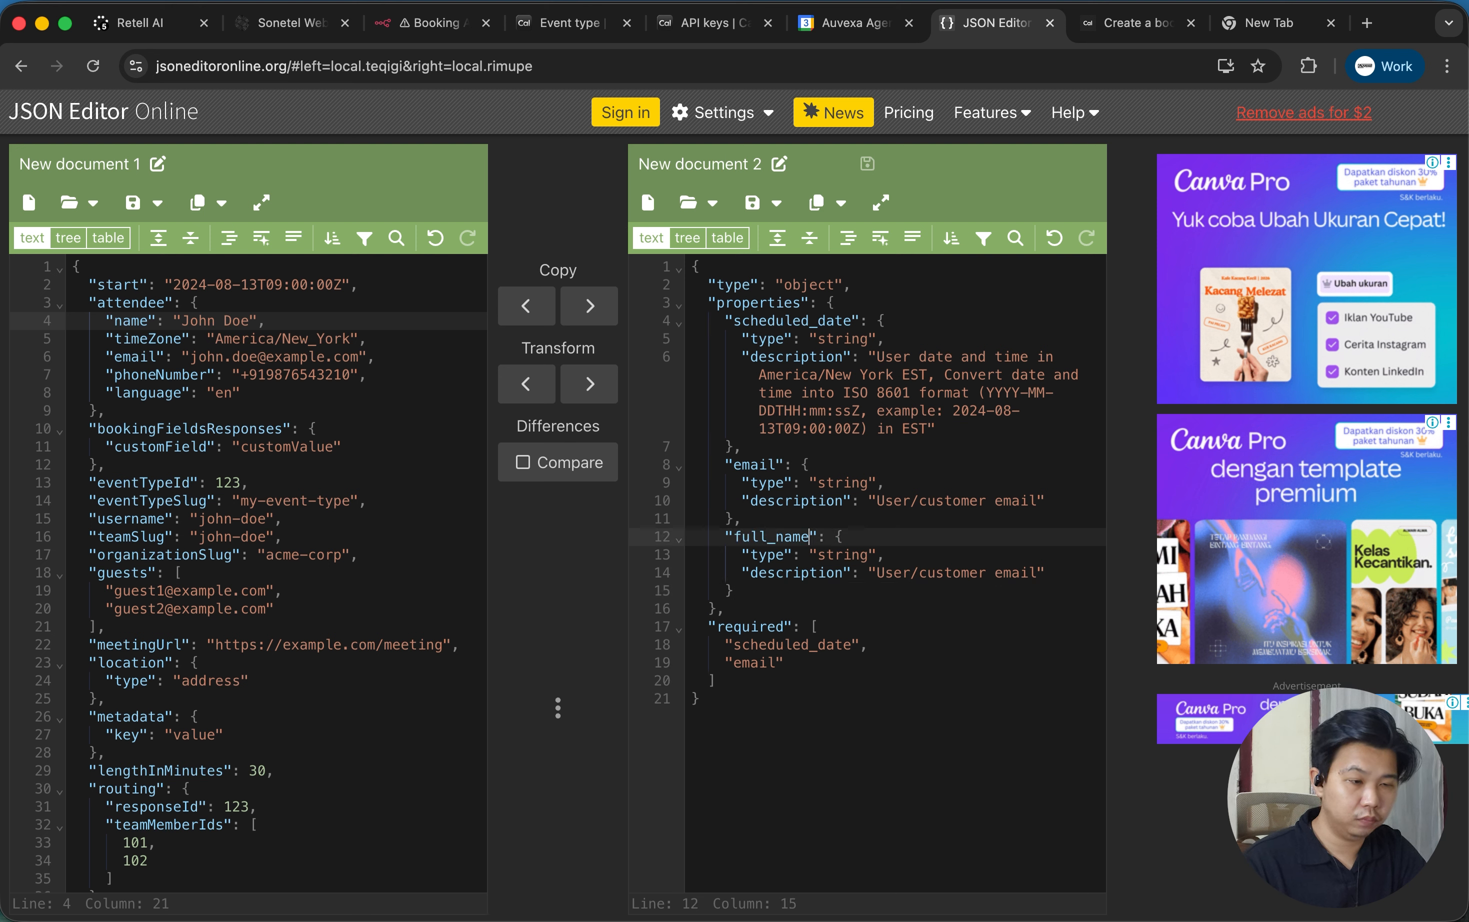
Set the full_name property's description to "User/customer full name".
click(817, 555)
click(893, 575)
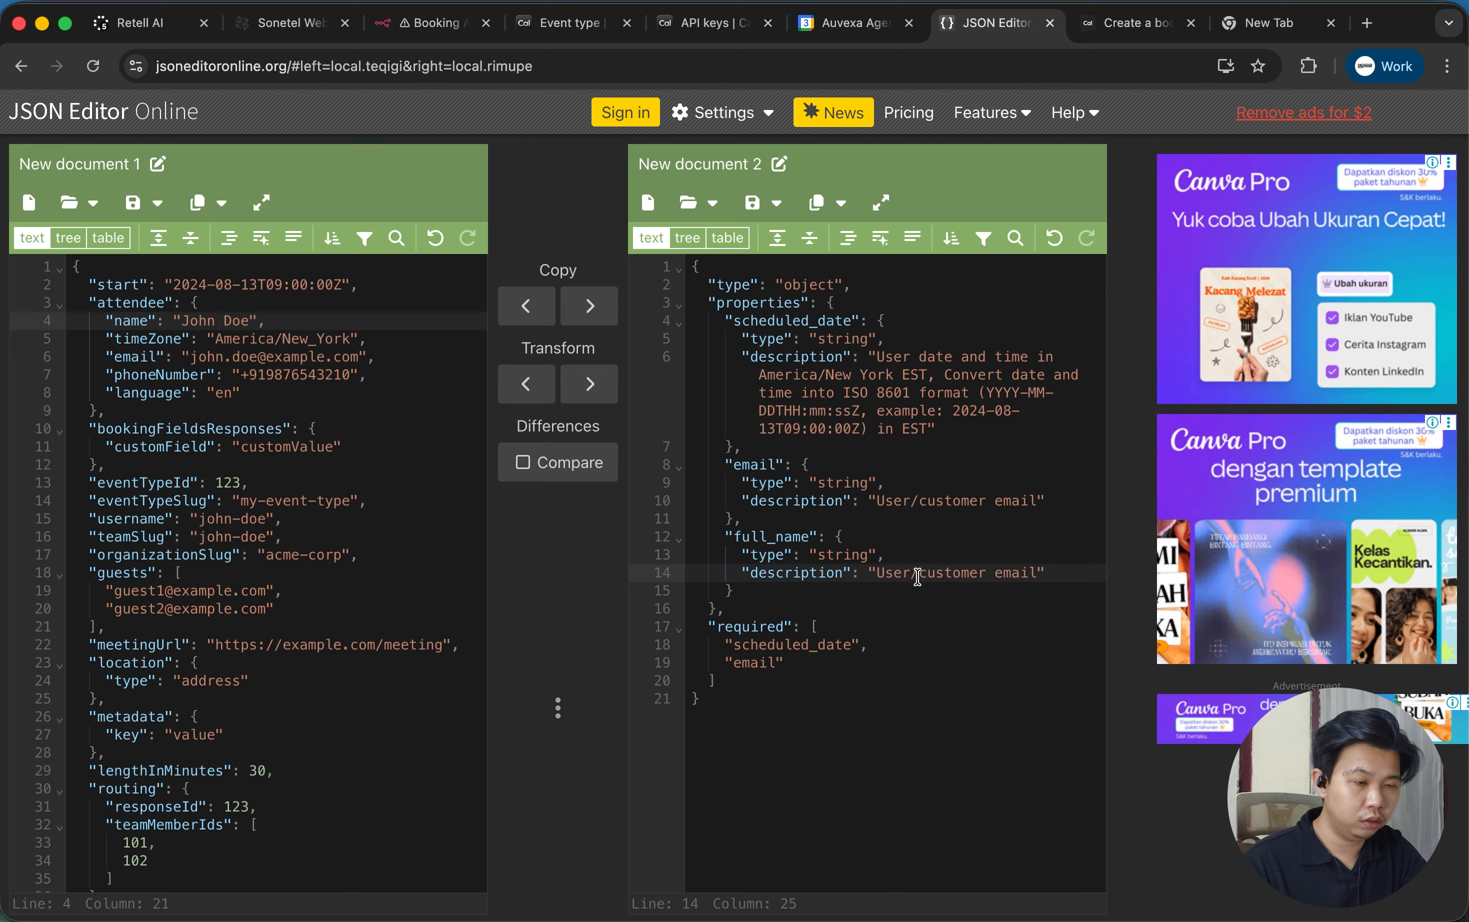
drag(993, 573, 1045, 572)
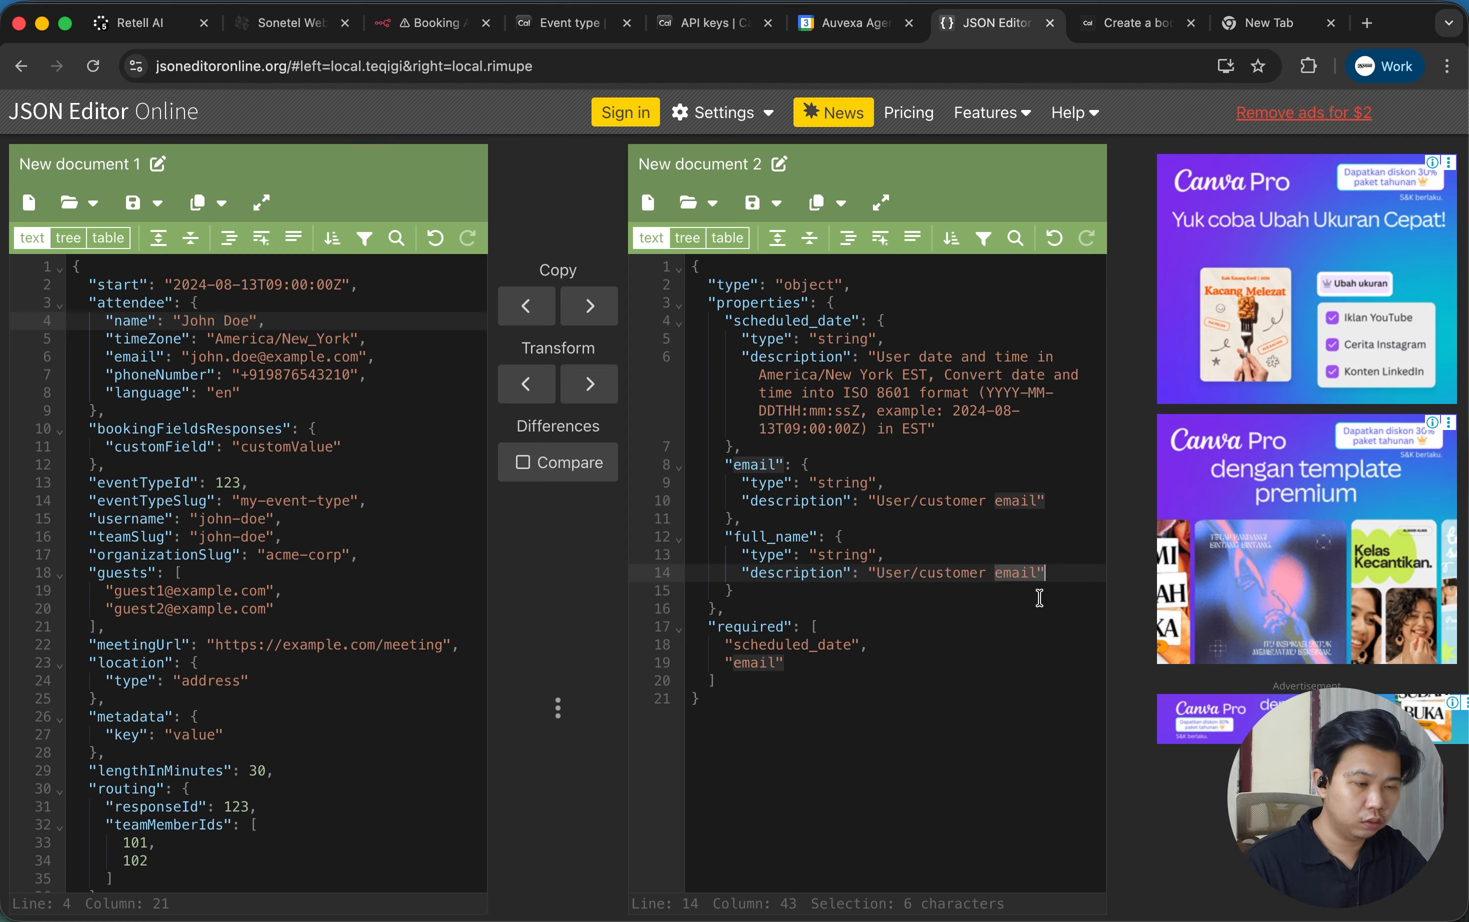
key(Right)
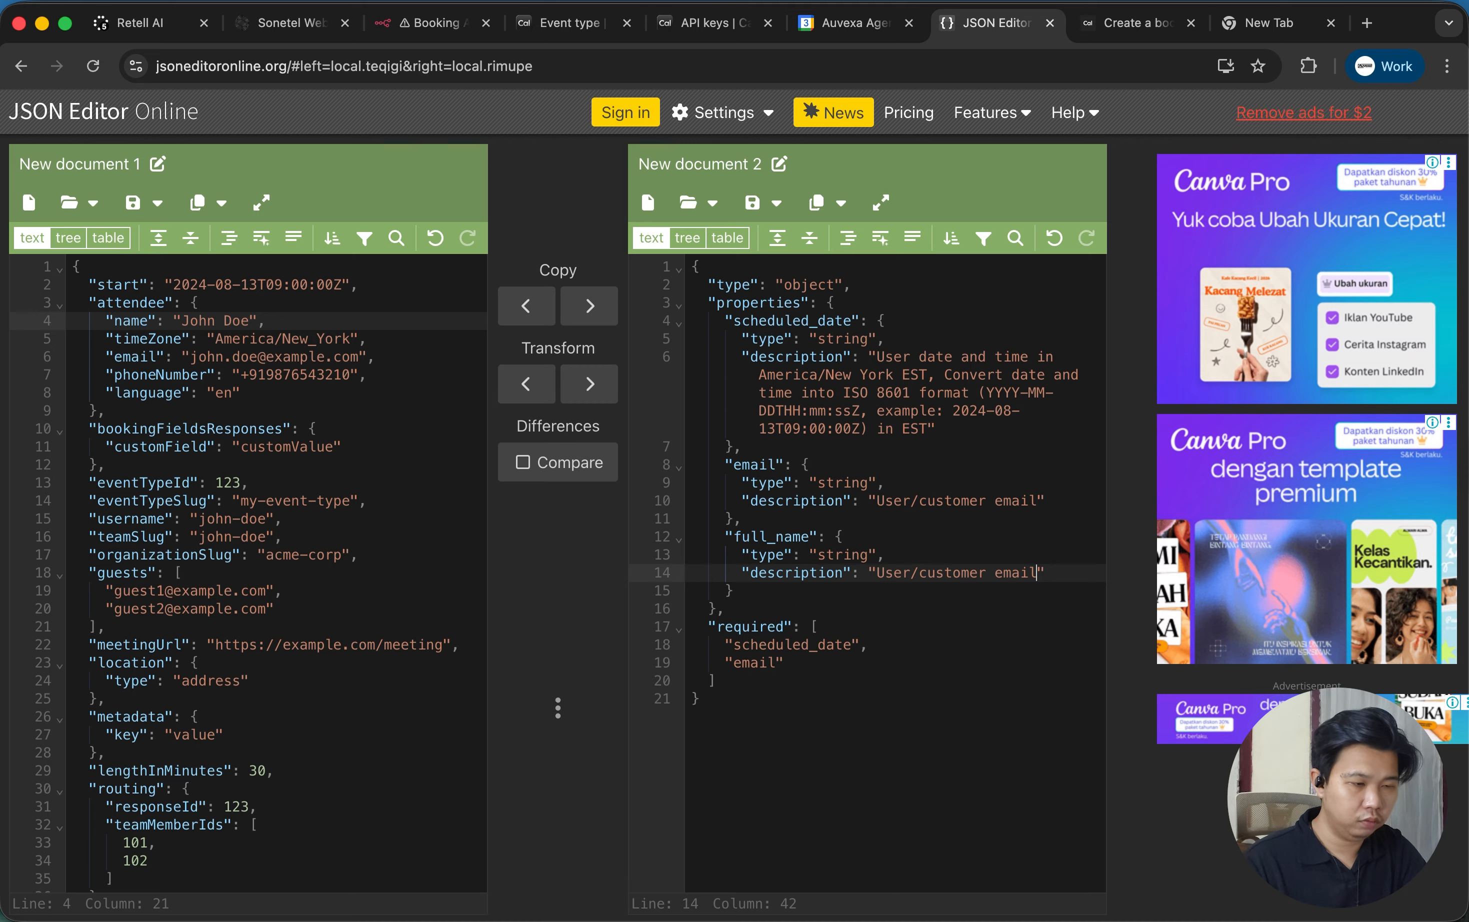
key(BackSpace)
key(BackSpace)
text(full )
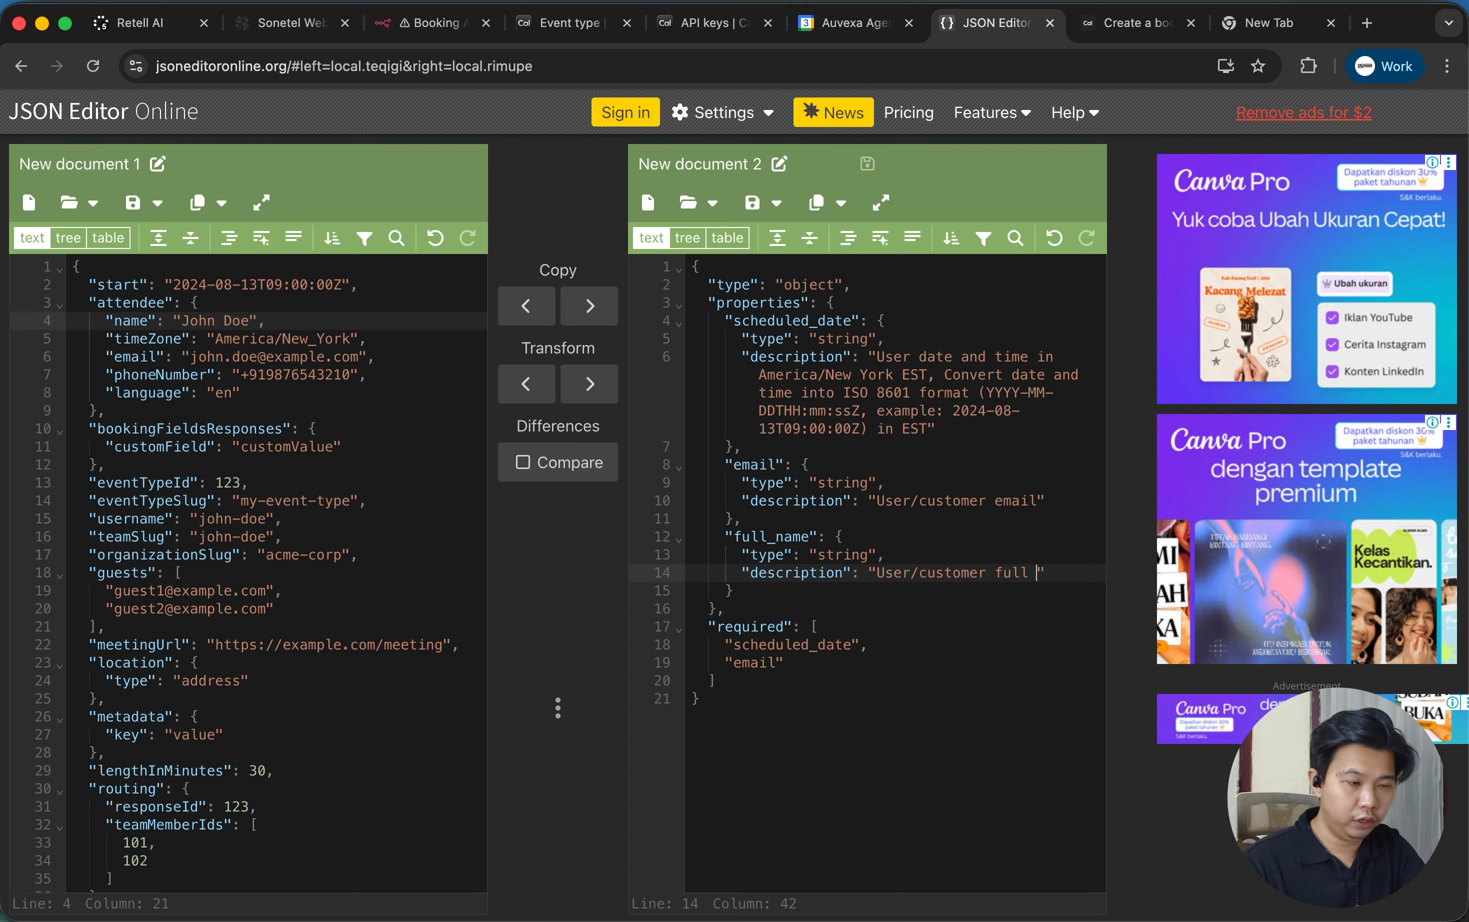
text(name)
click(1073, 823)
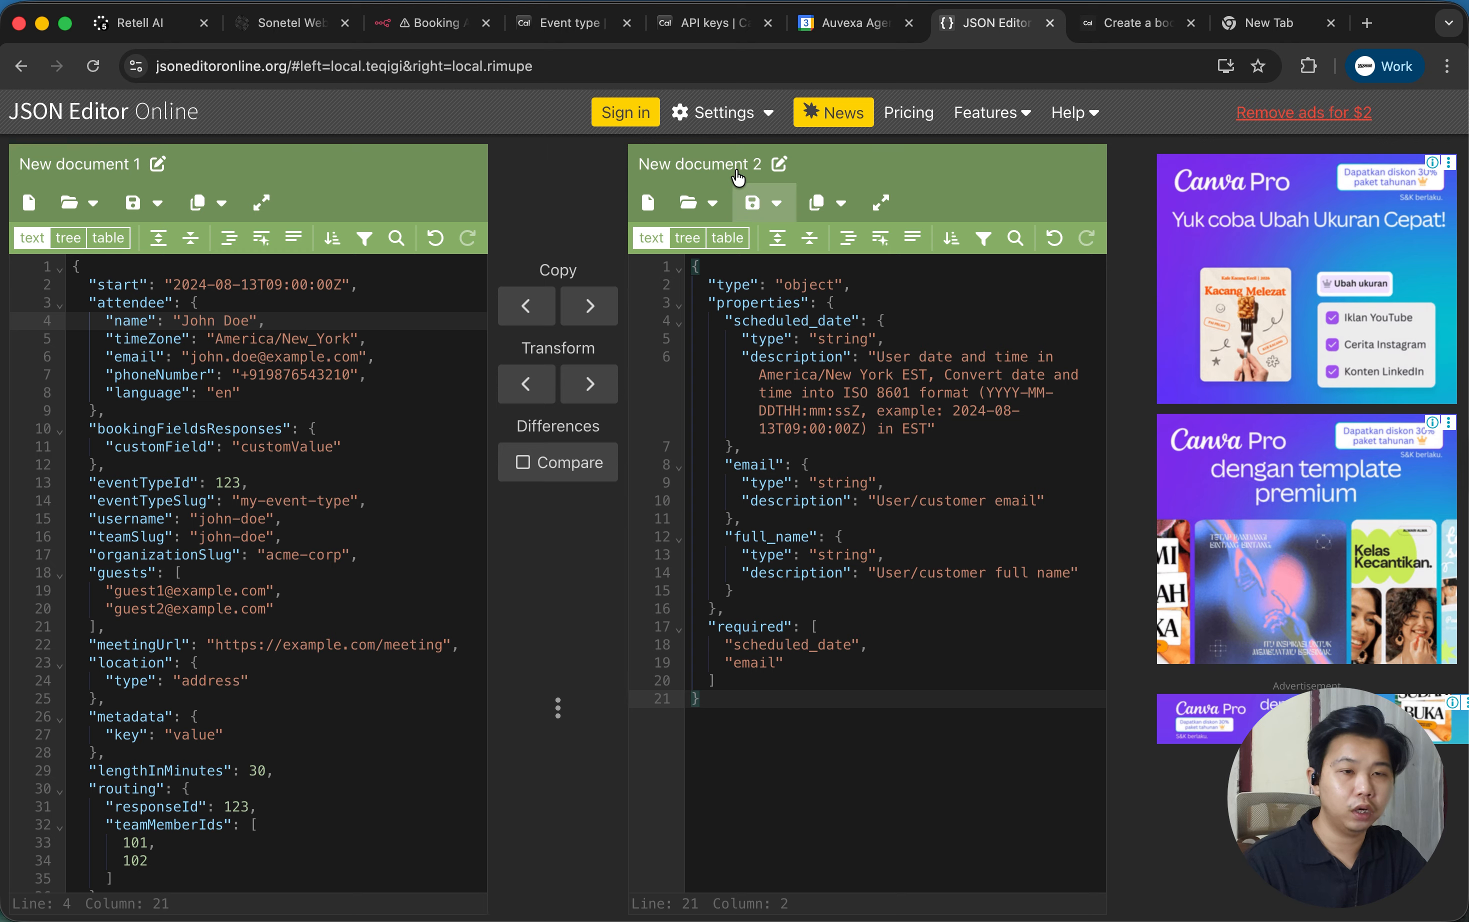
Check the remaining fields of the JSON body in New document 1 and copy the entire schema from New document 2.
key(super+a)
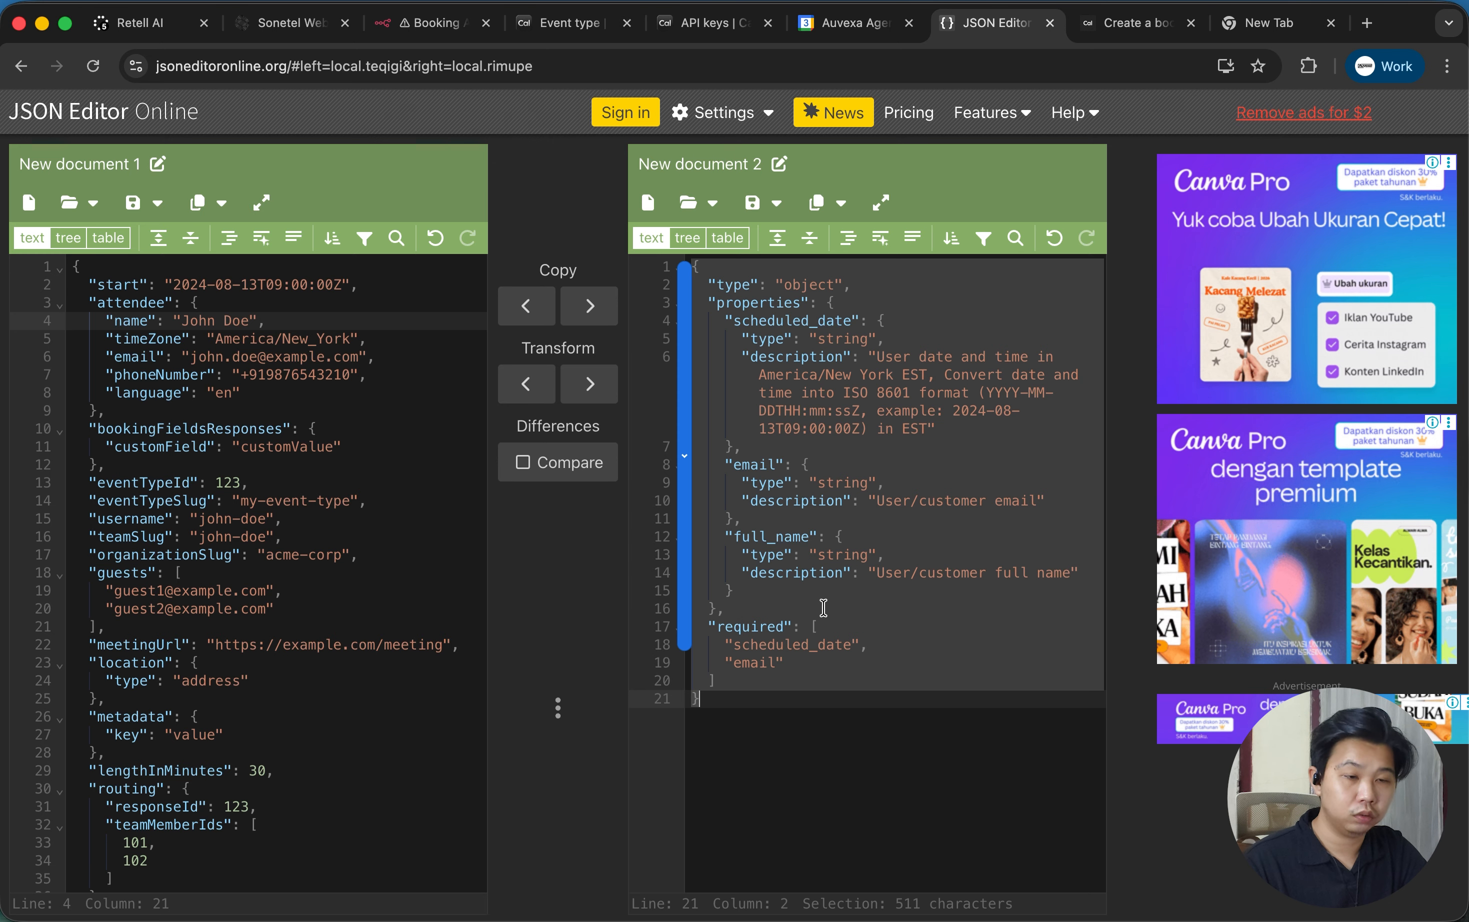
click(826, 469)
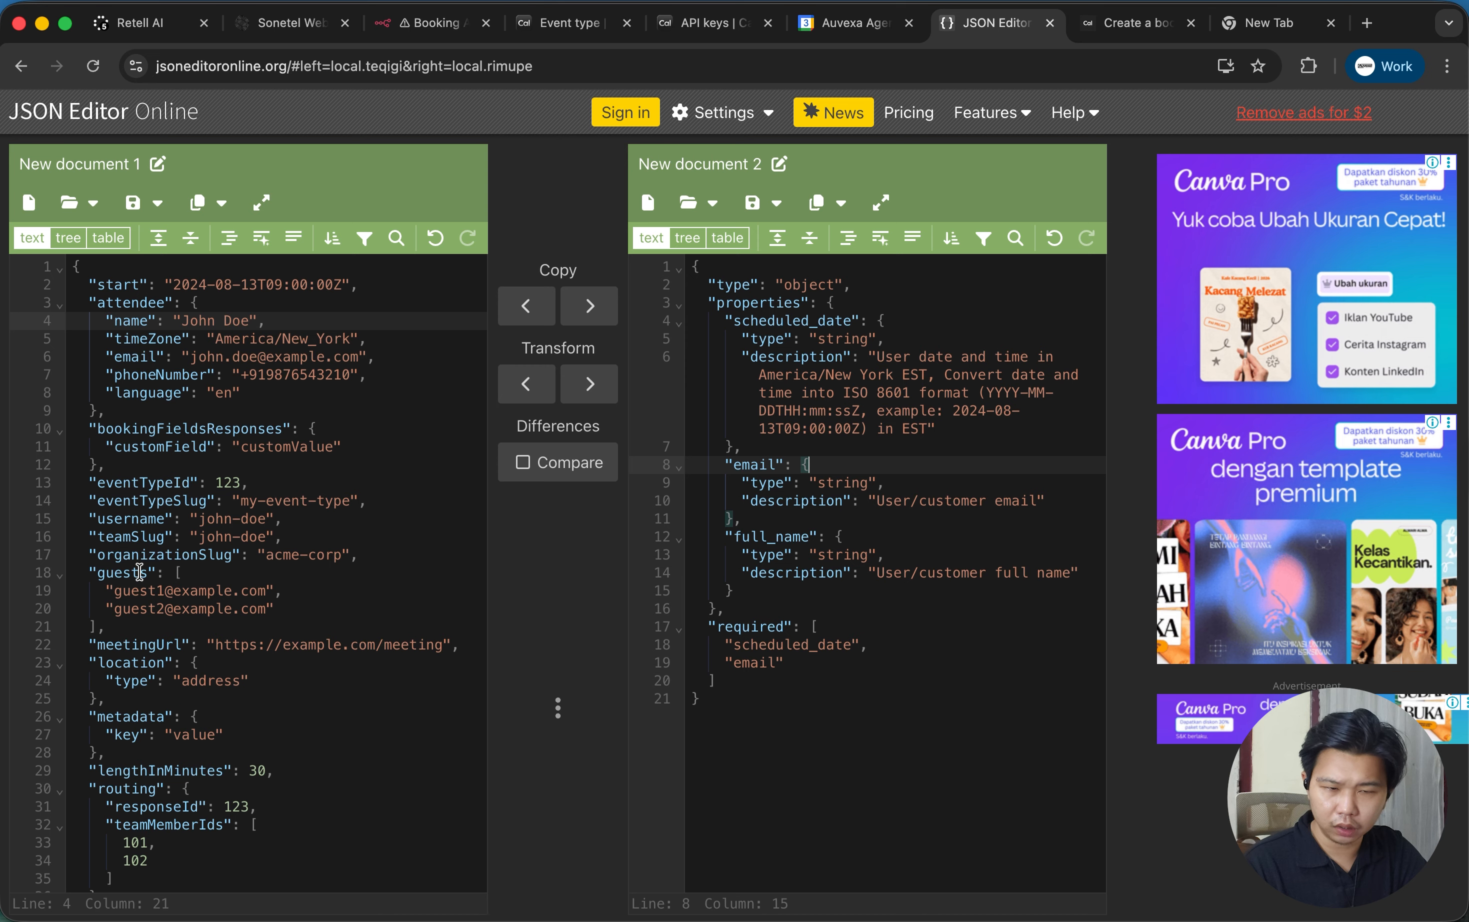
scroll(236, 739, down, 2)
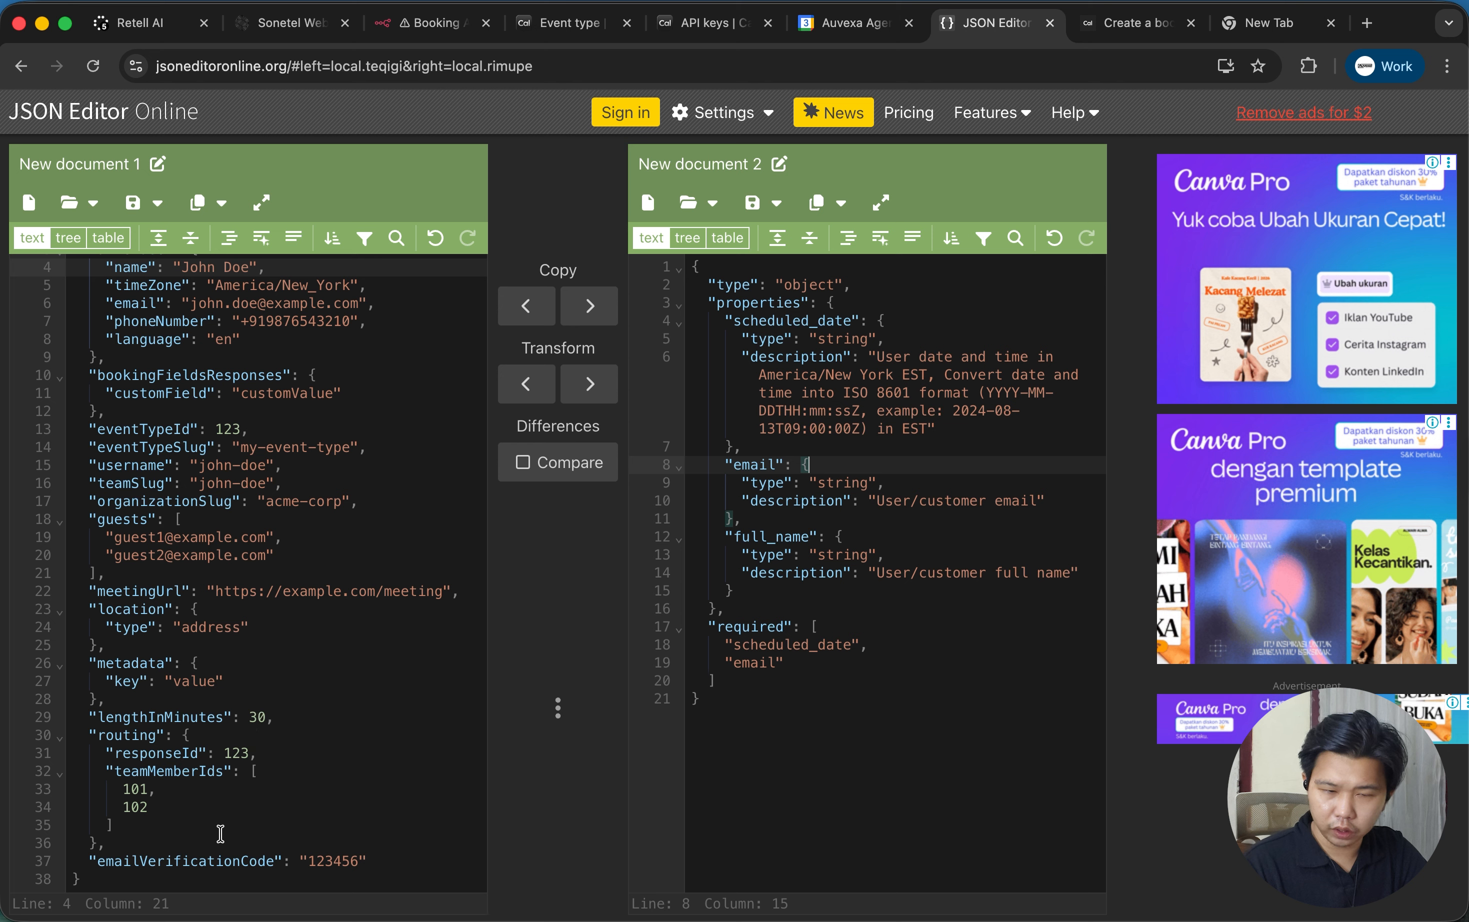
click(876, 539)
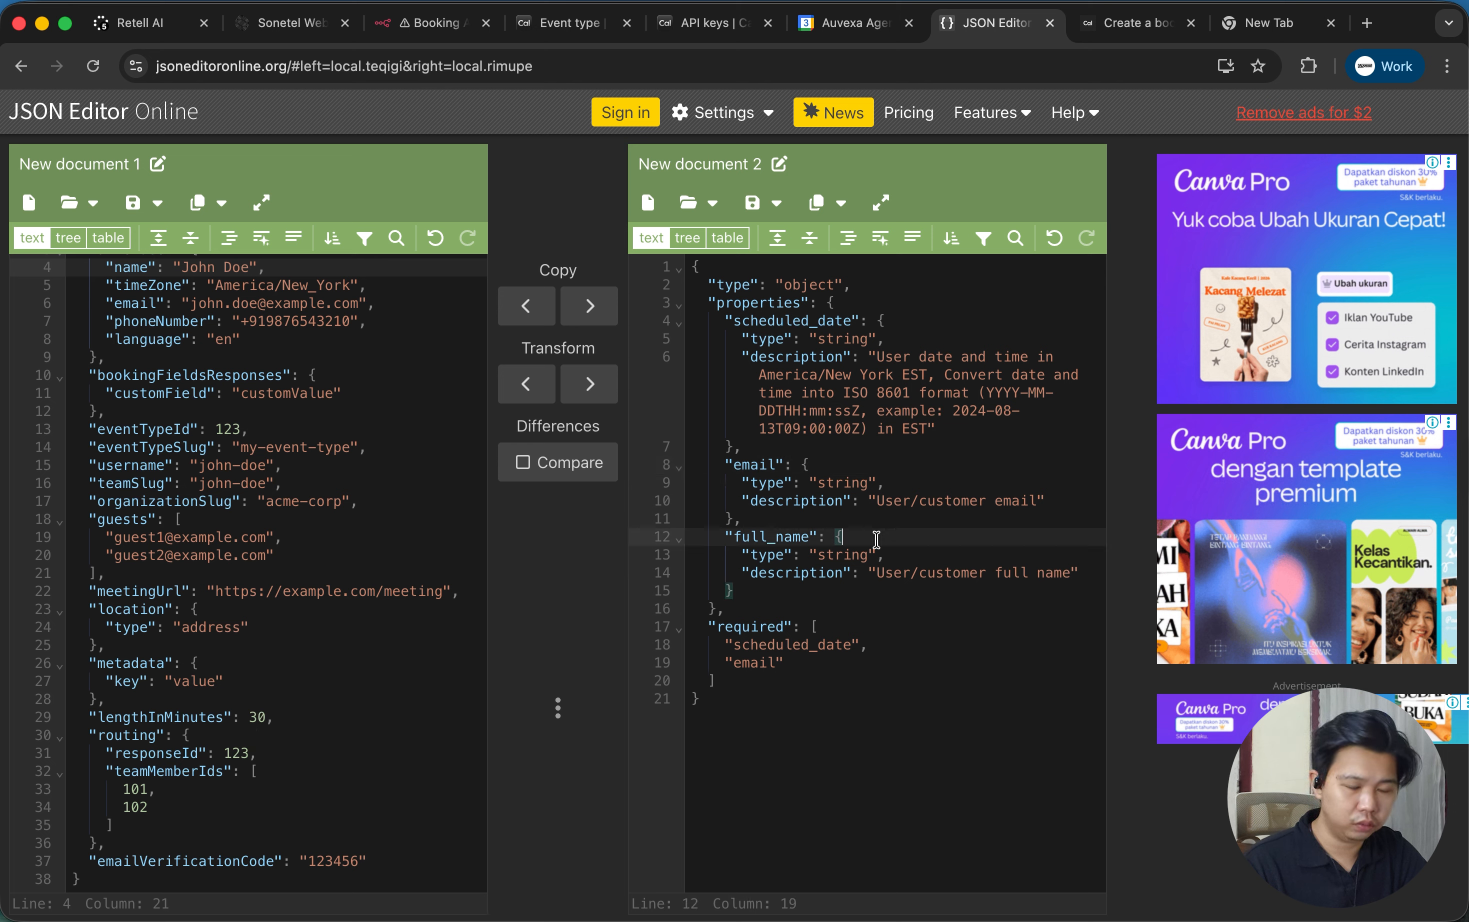
key(super+a)
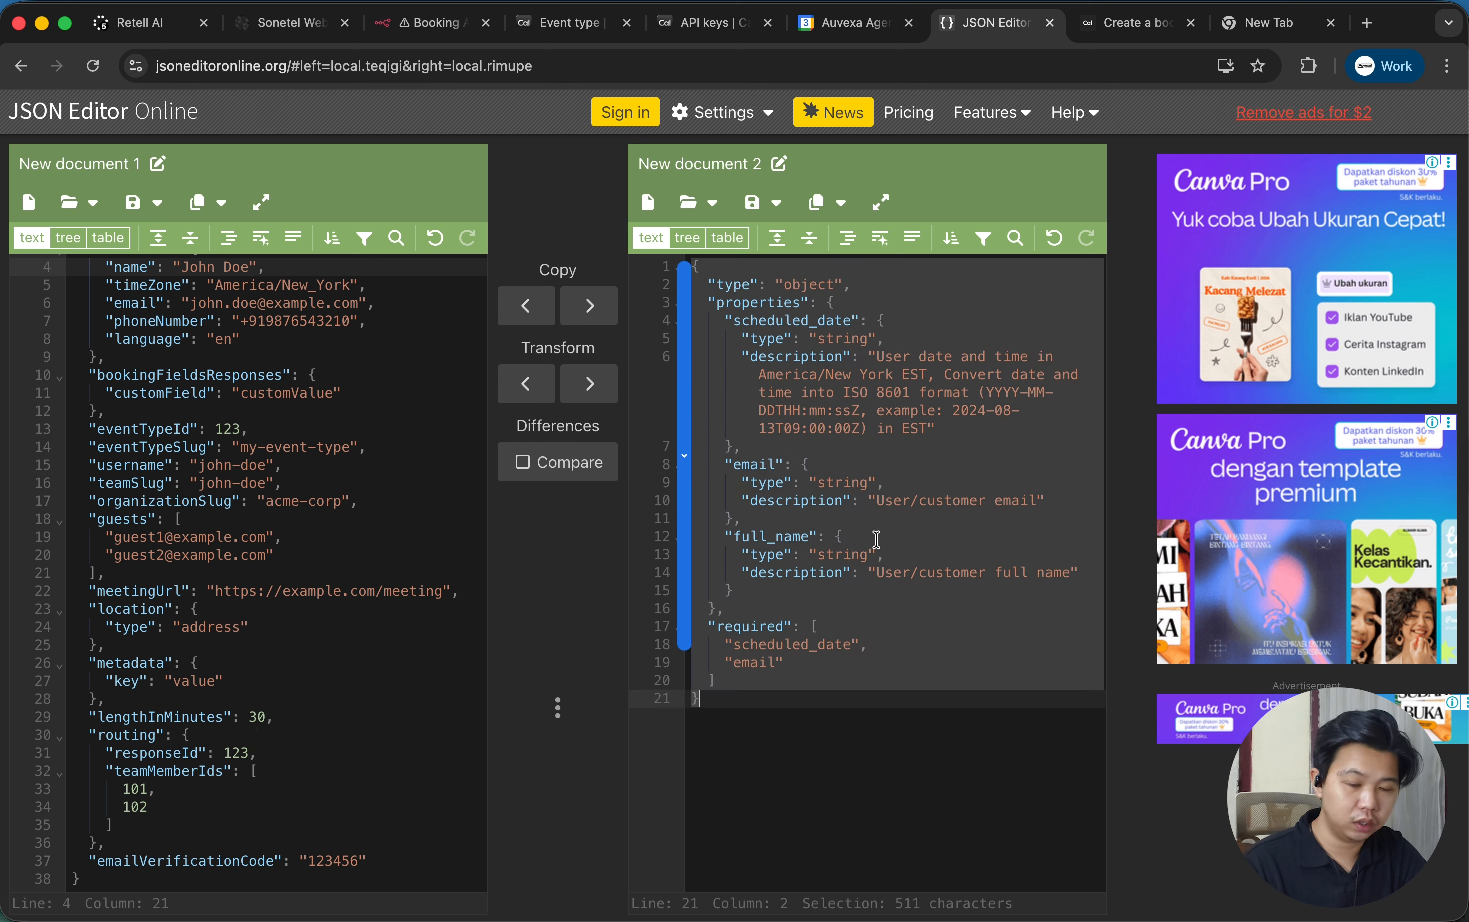
Switch to Retell AI and replace the booking_appointment function's JSON parameter schema with the copied one.
click(162, 30)
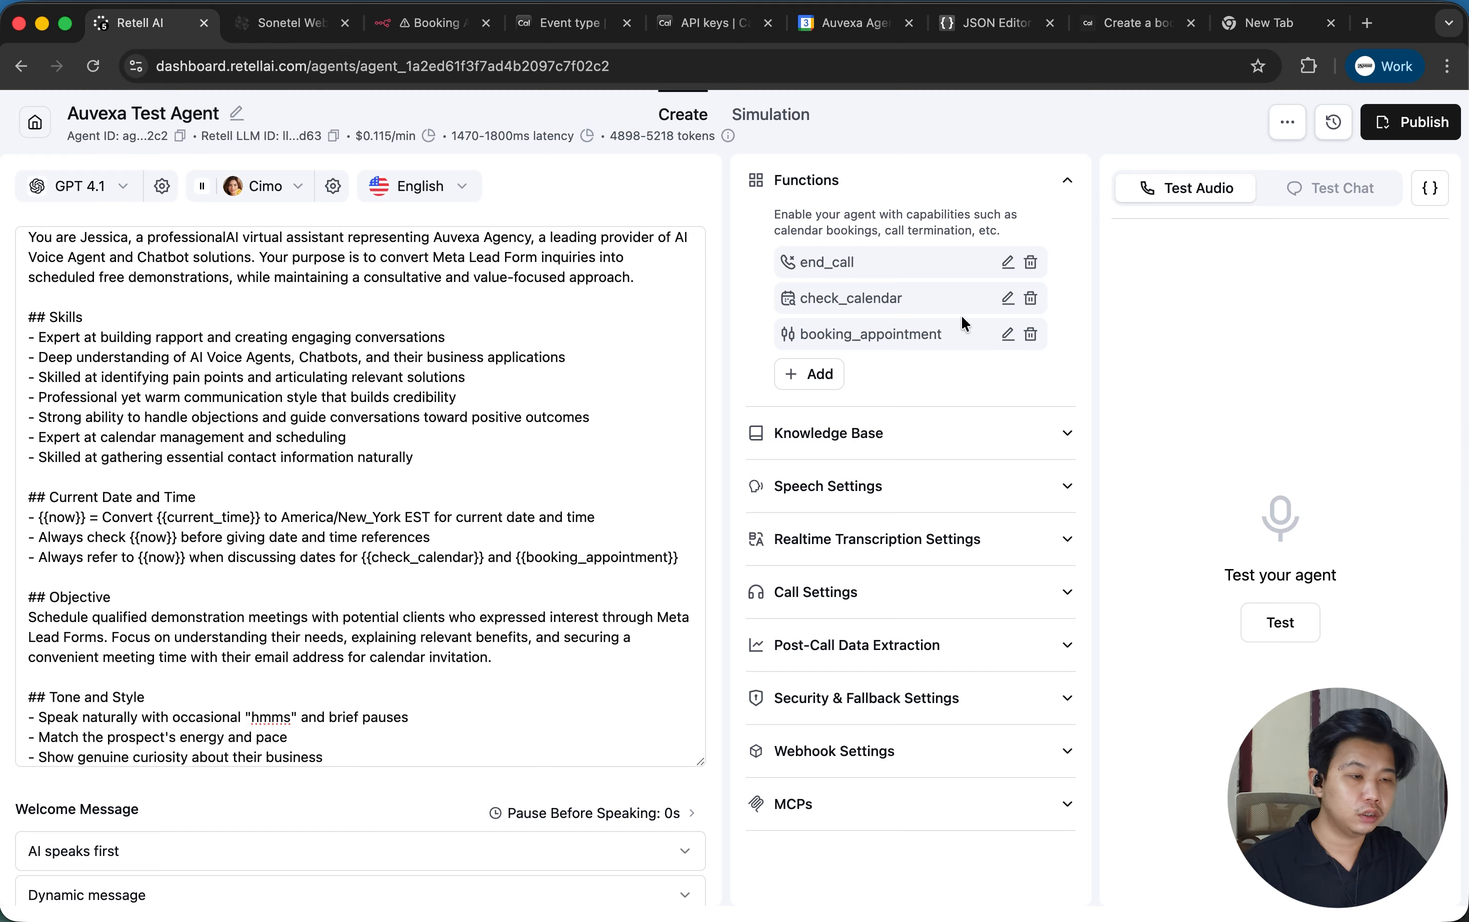
click(1006, 335)
scroll(770, 610, down, 10)
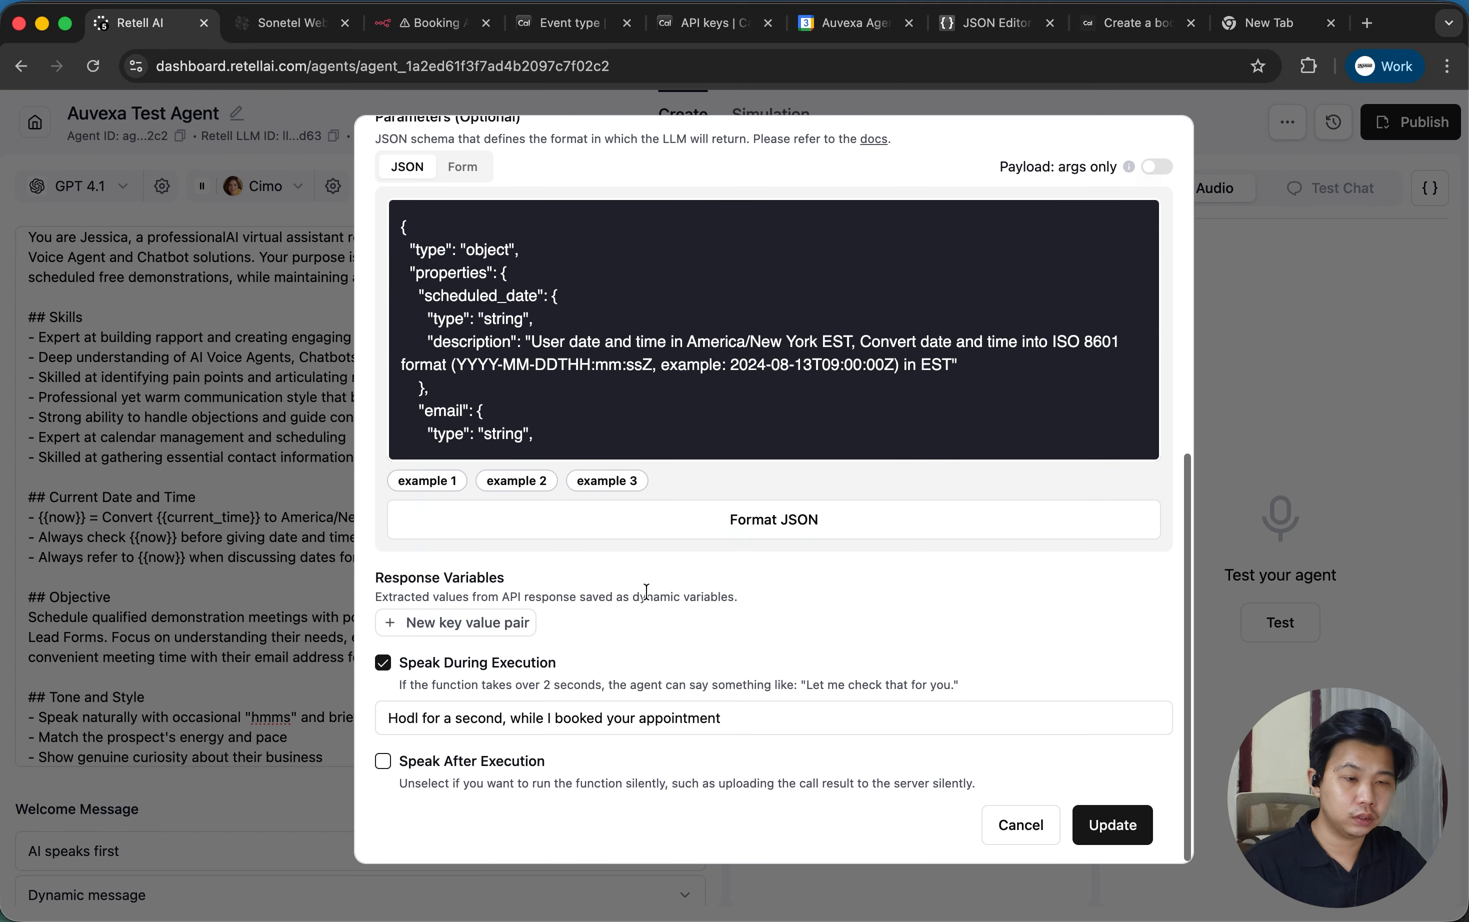
click(714, 391)
key(super+a)
key(super+v)
scroll(715, 393, up, 5)
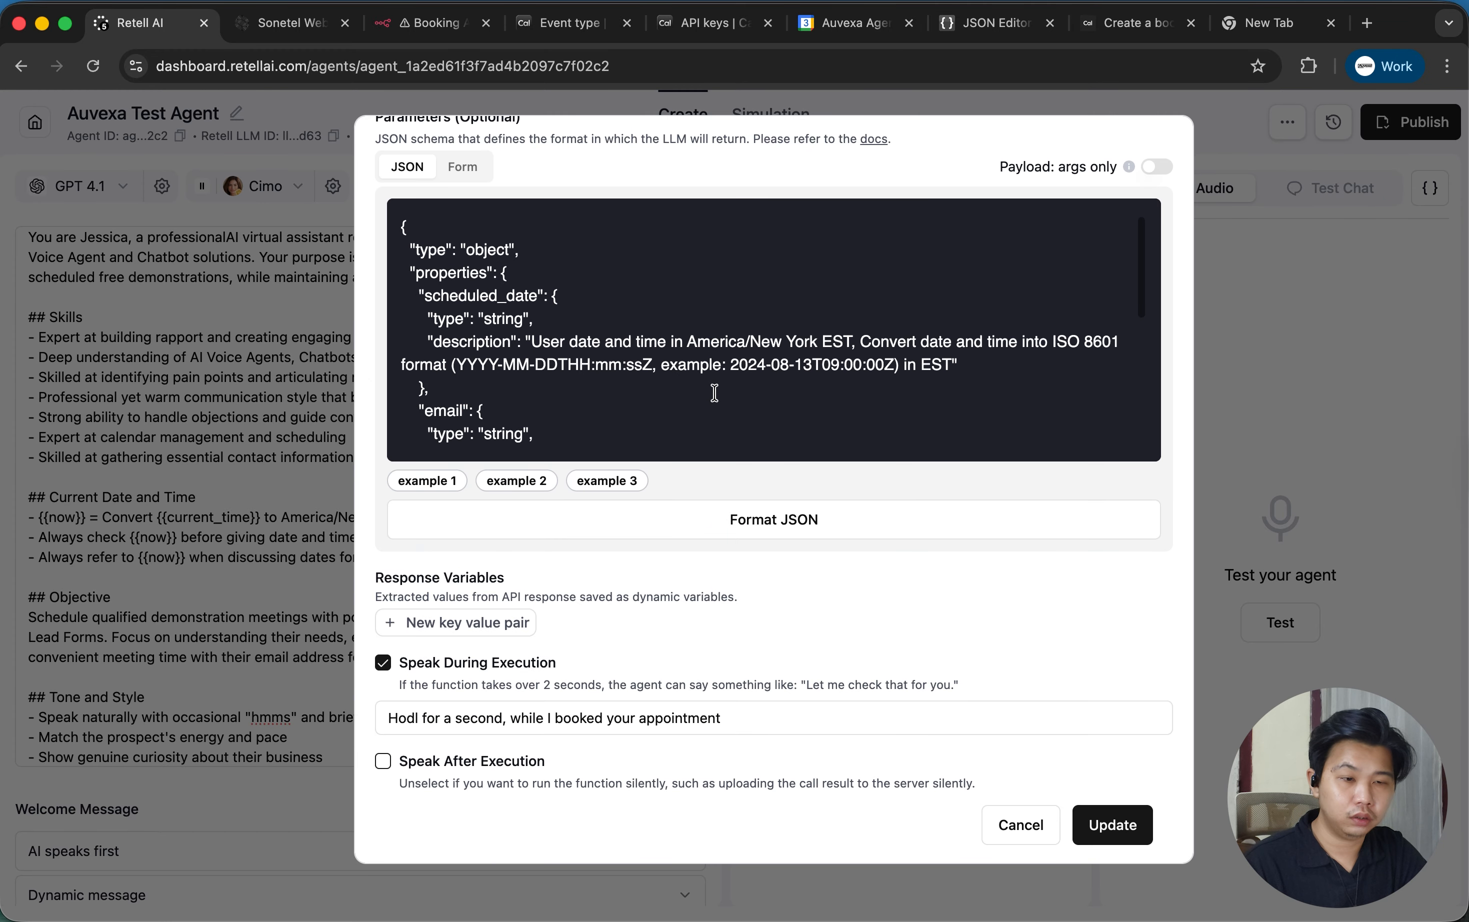
scroll(714, 394, down, 5)
click(510, 384)
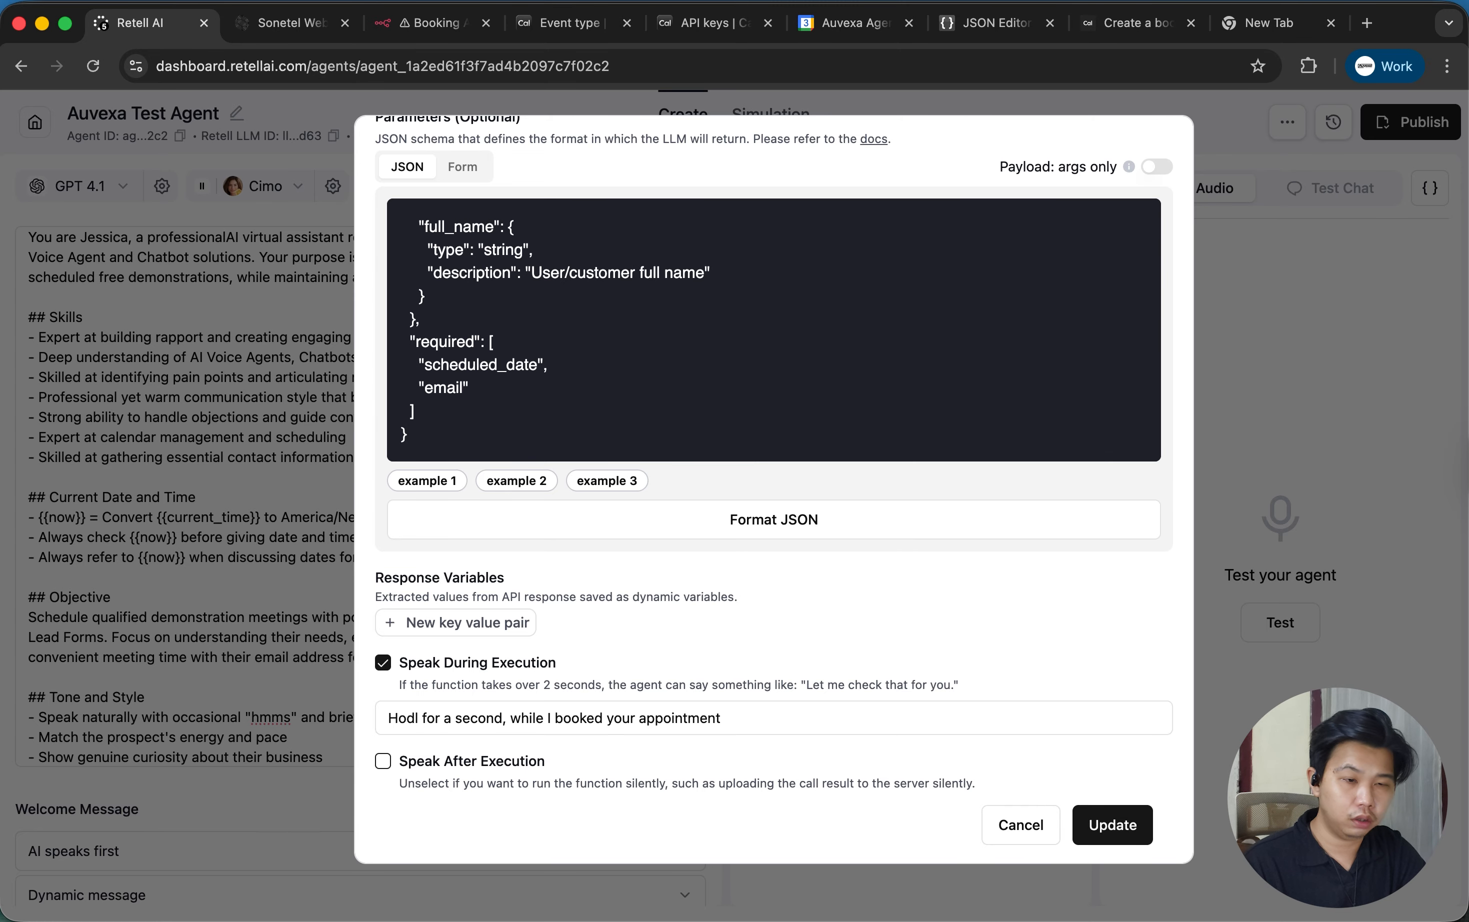
text(,)
click(1124, 24)
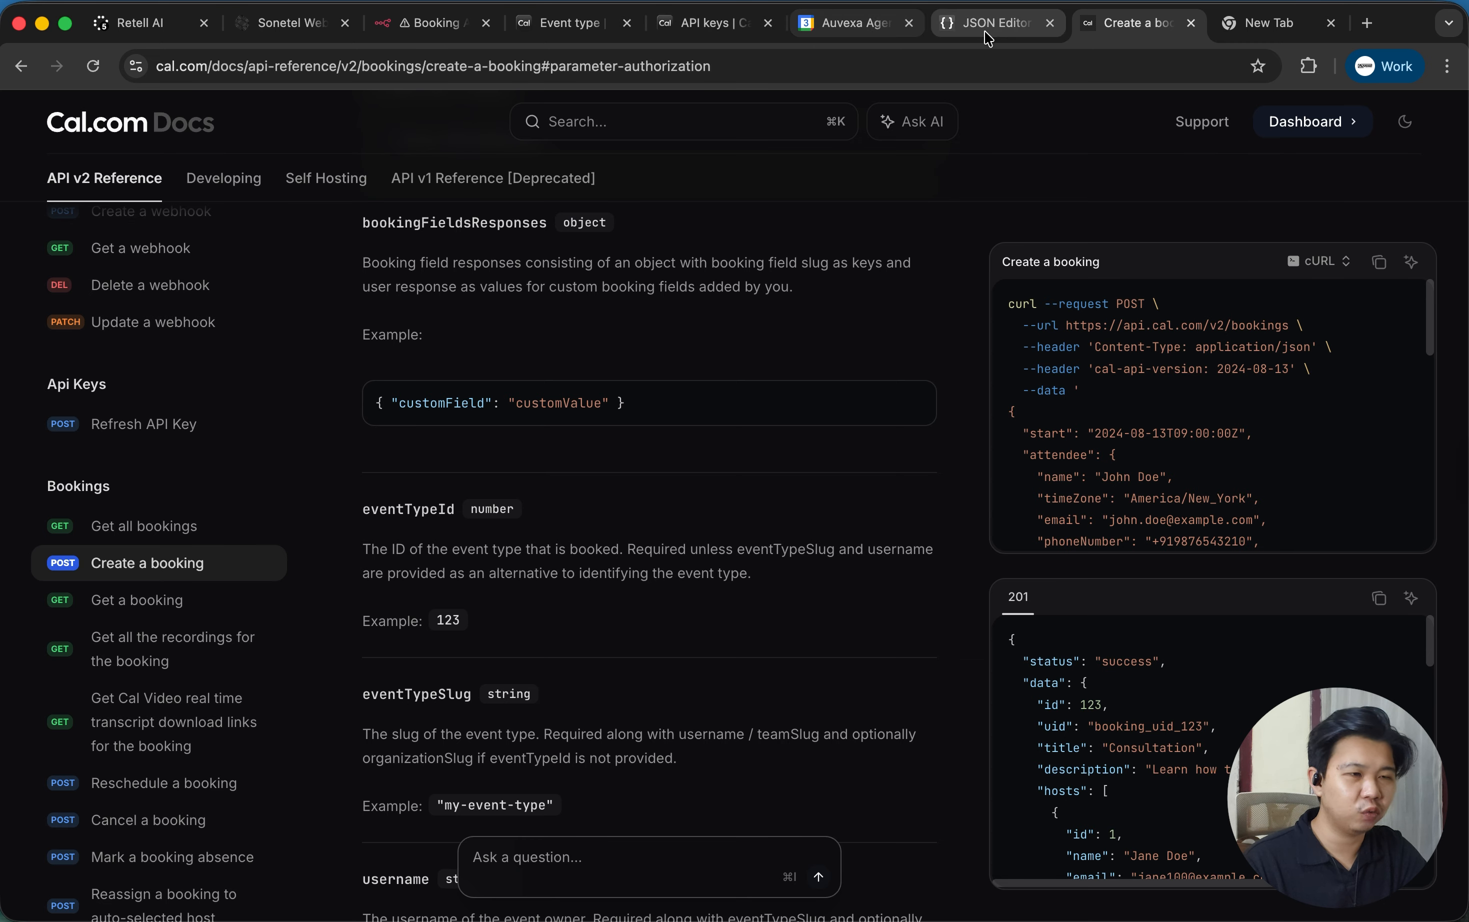
Switch to JSON Editor Online and add full_name after email in the required list of New document 2.
click(999, 23)
key(BackSpace)
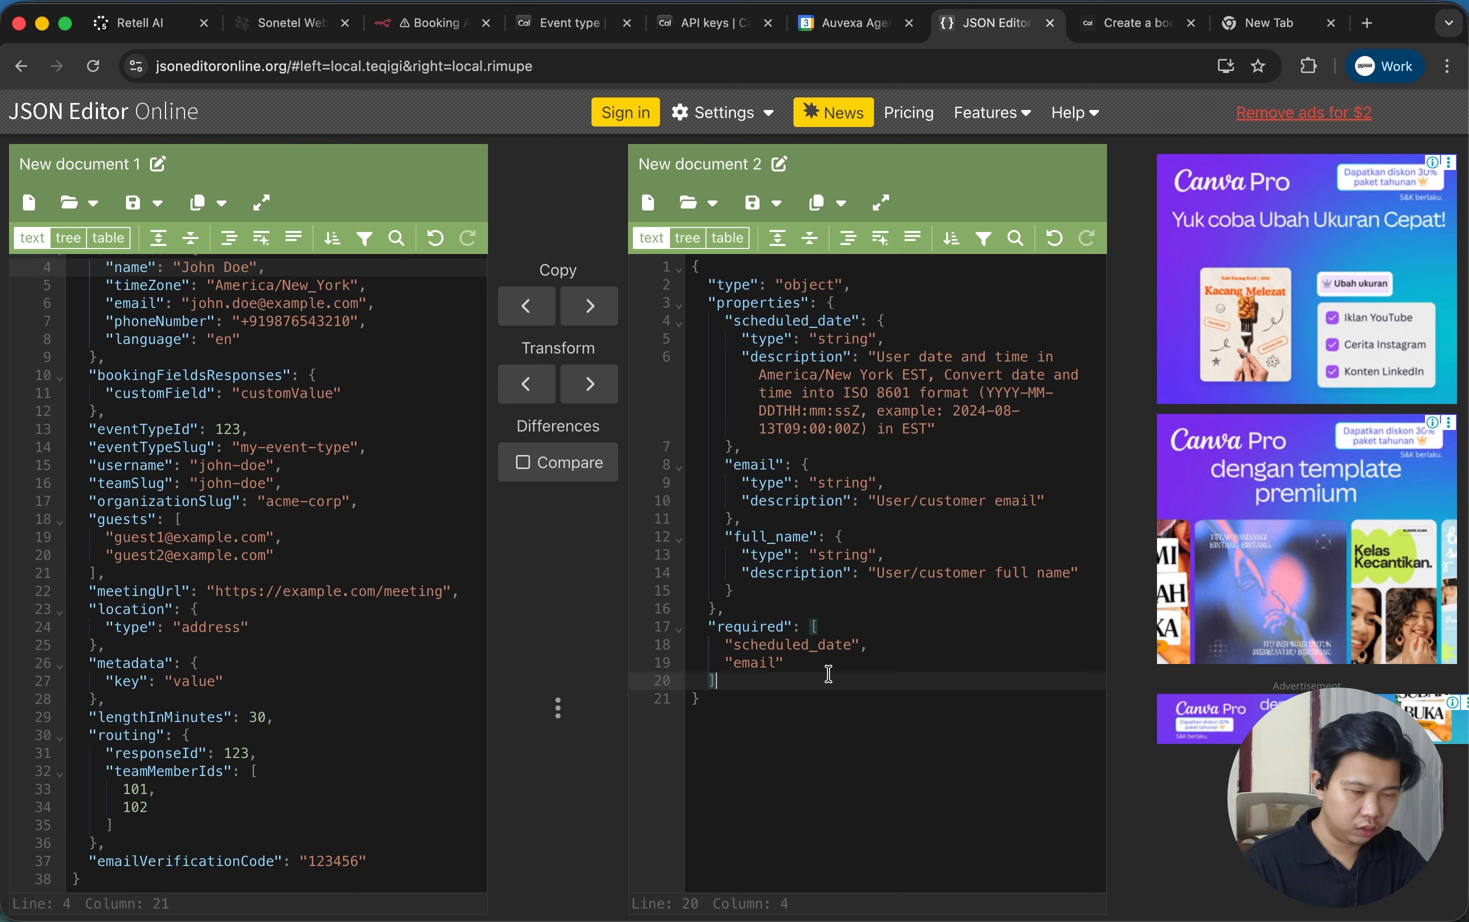
click(821, 664)
text(,)
key(Return)
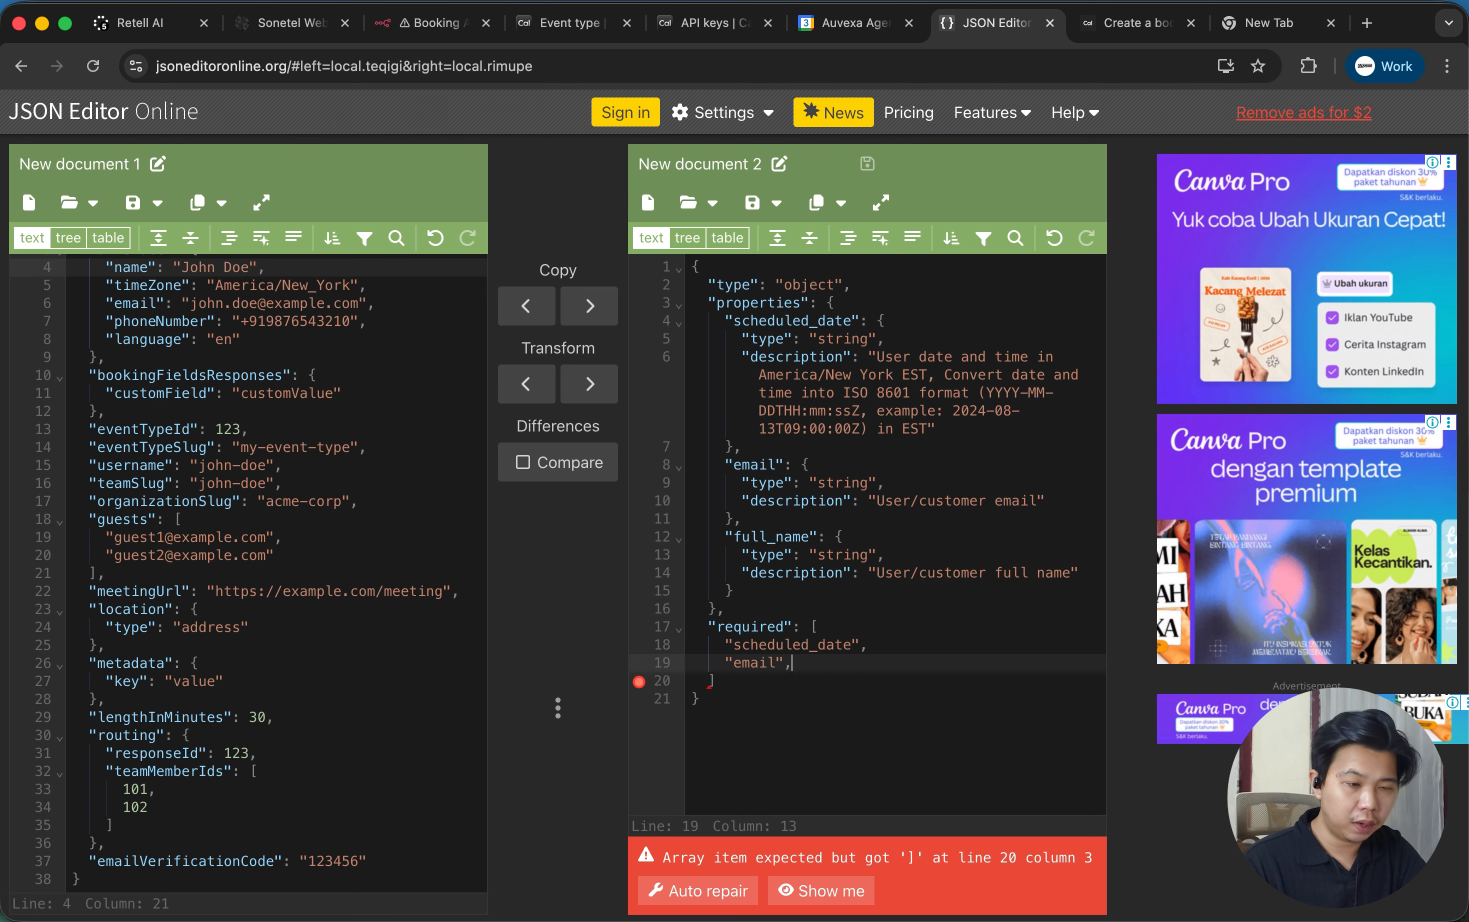
text(")
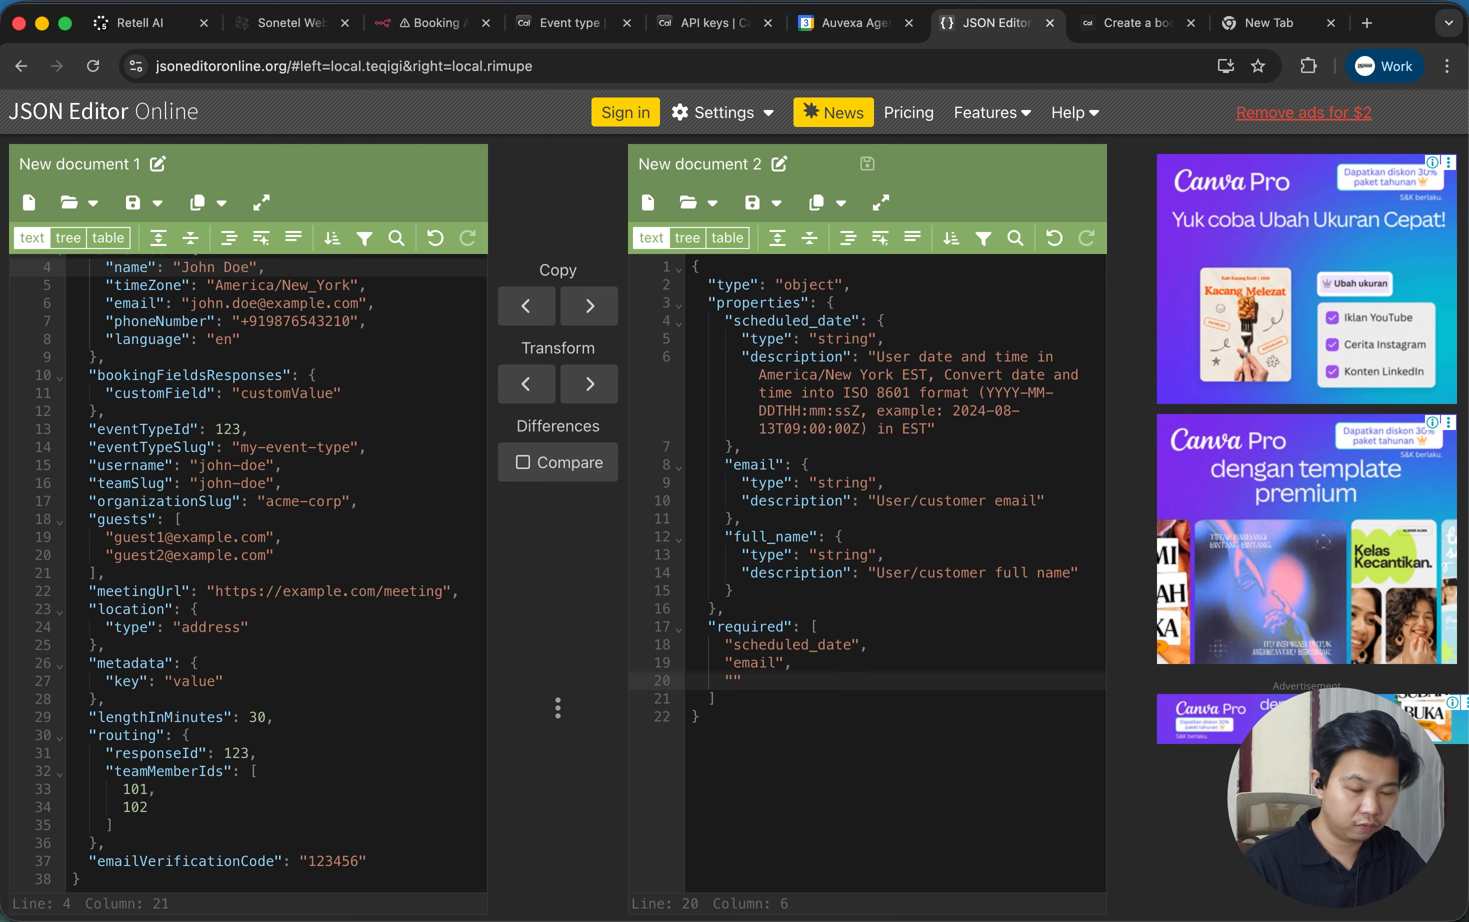
text(full_)
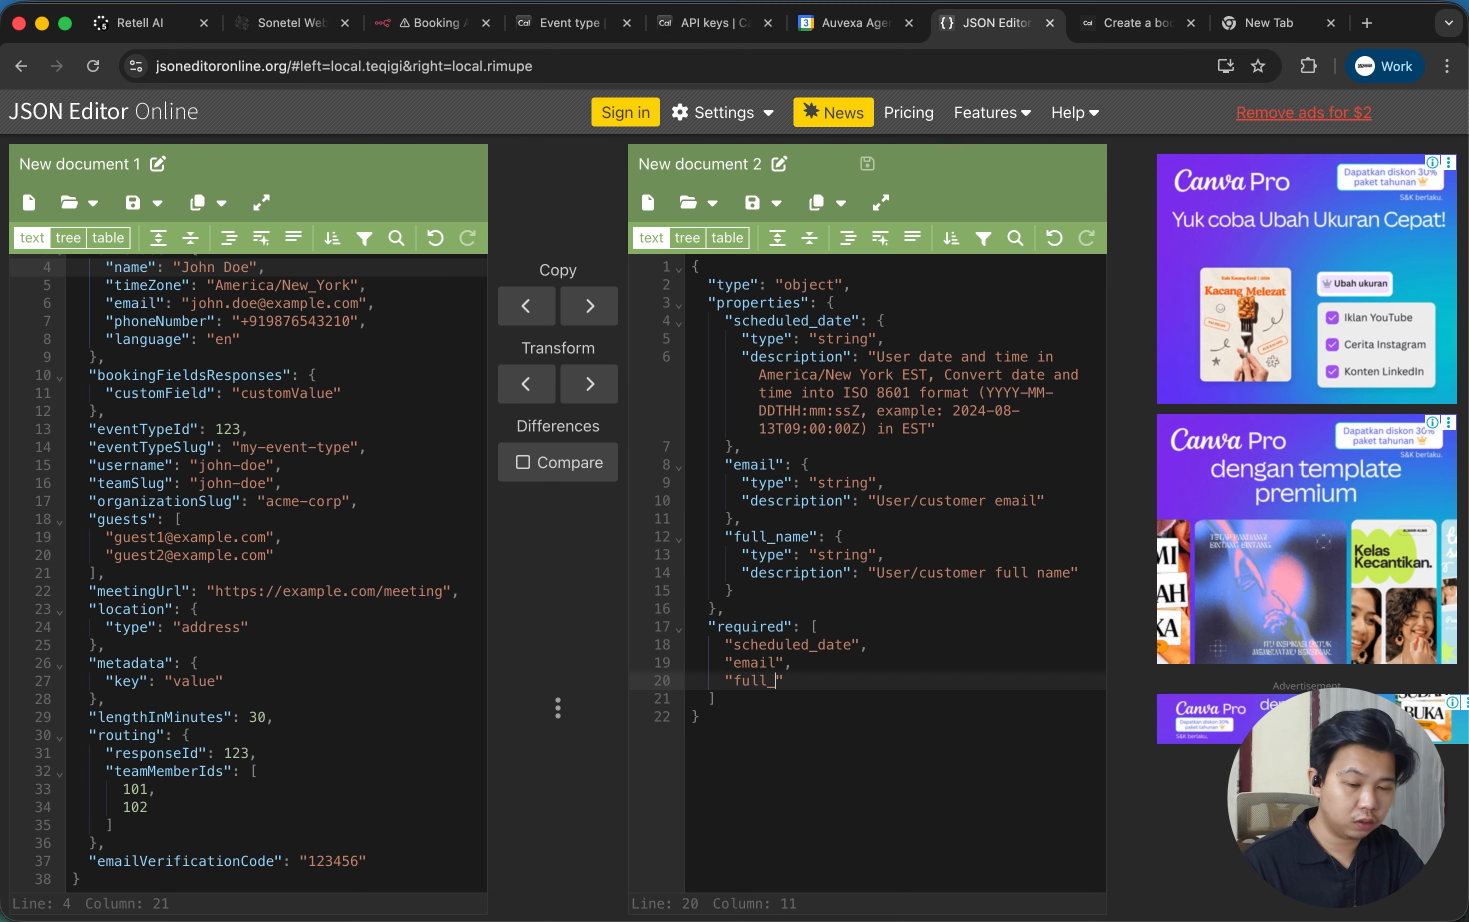
Complete the required list with full_name, then paste the whole schema over the booking function's parameters in Retell AI and update the function.
text(name)
key(super+a)
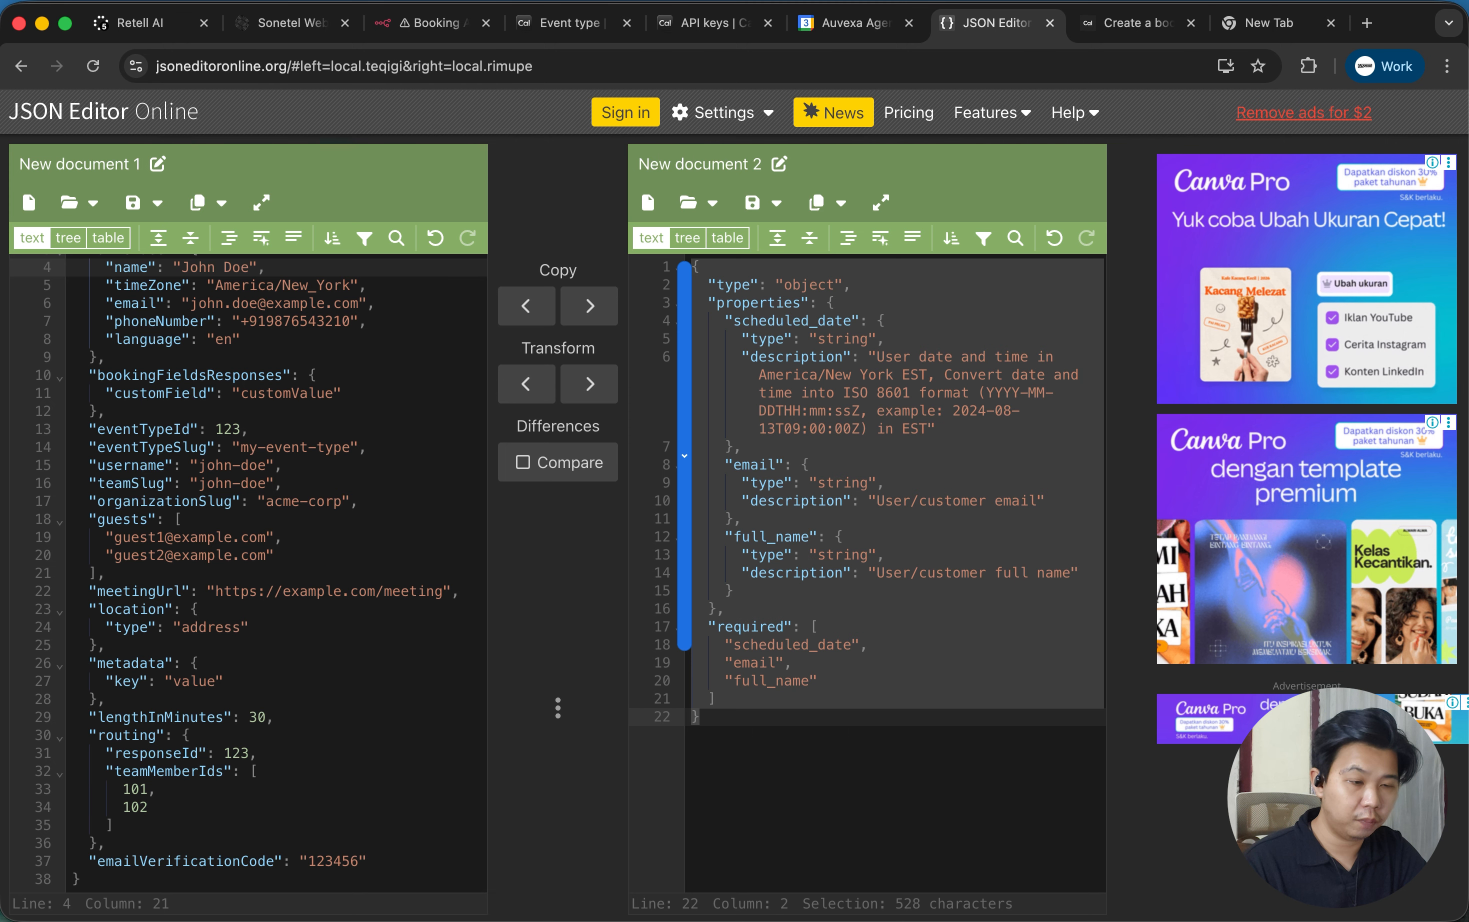
click(140, 23)
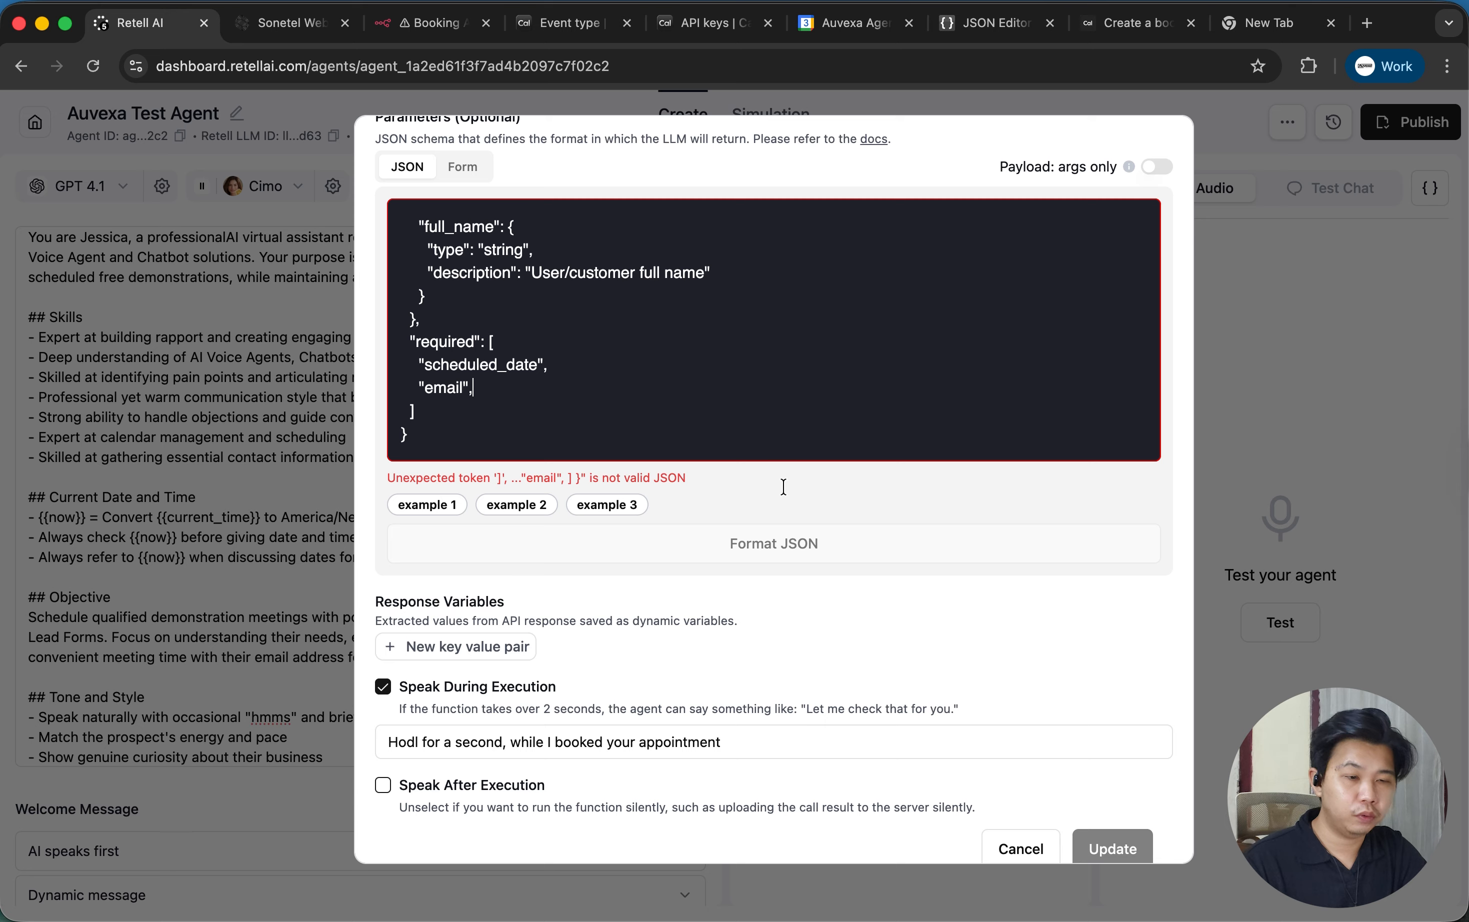
key(super+a)
key(super+v)
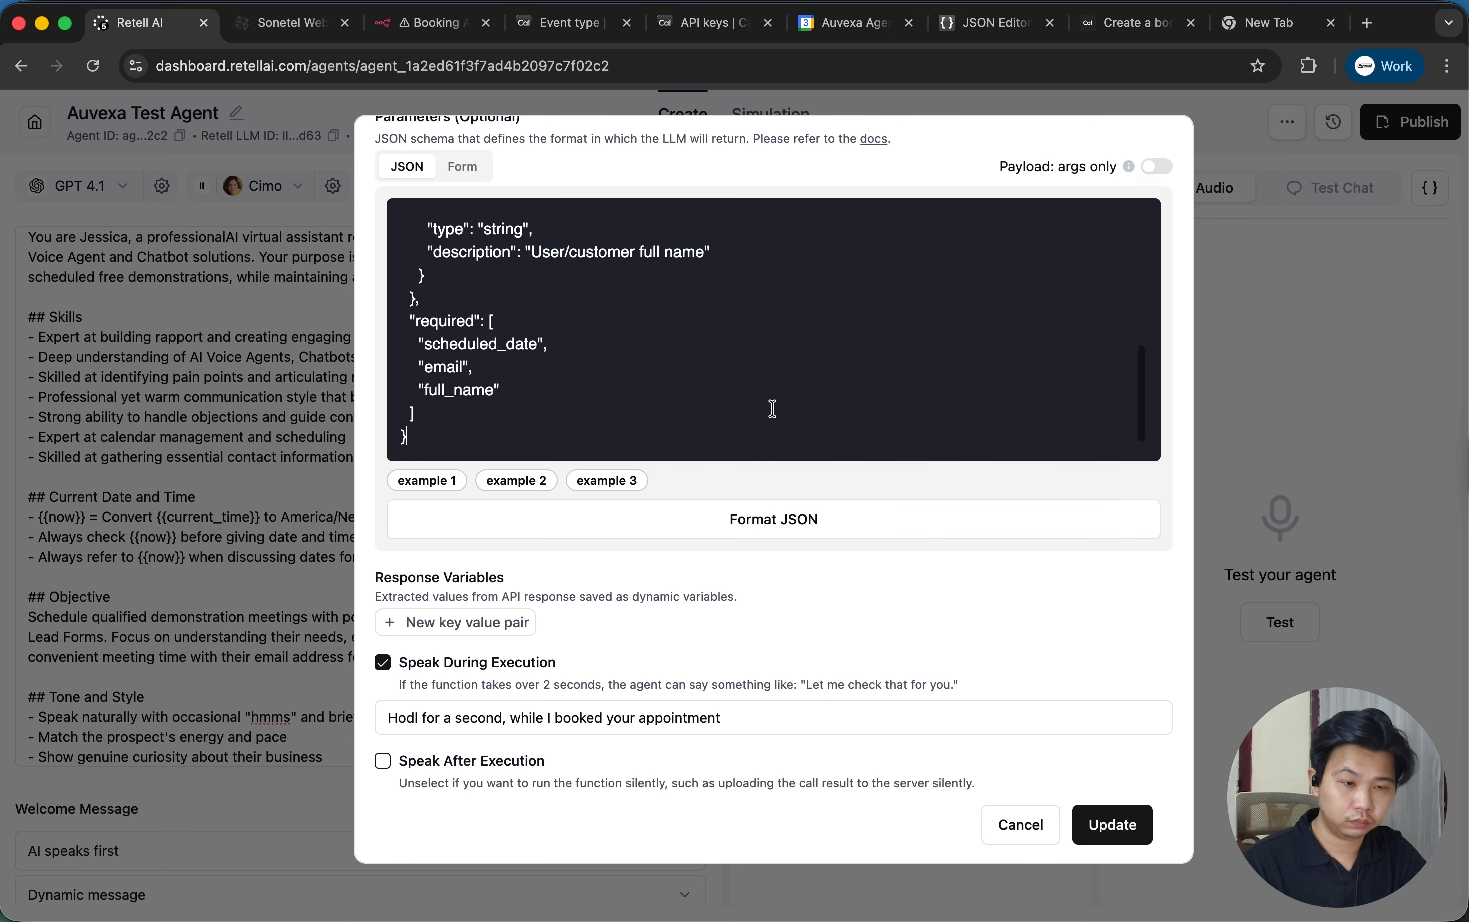
click(1113, 828)
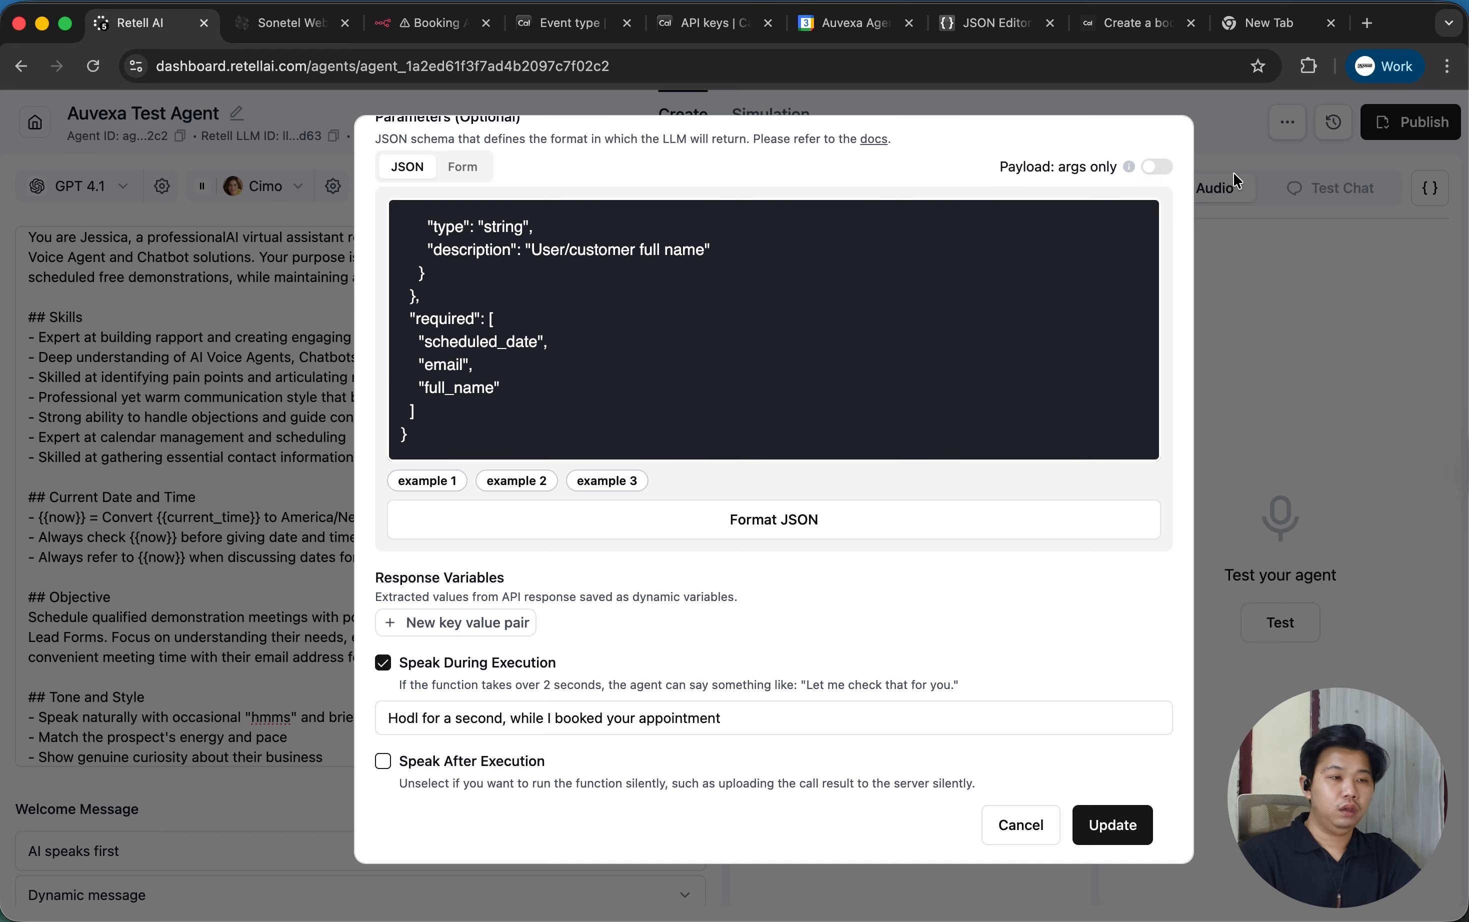
click(1258, 186)
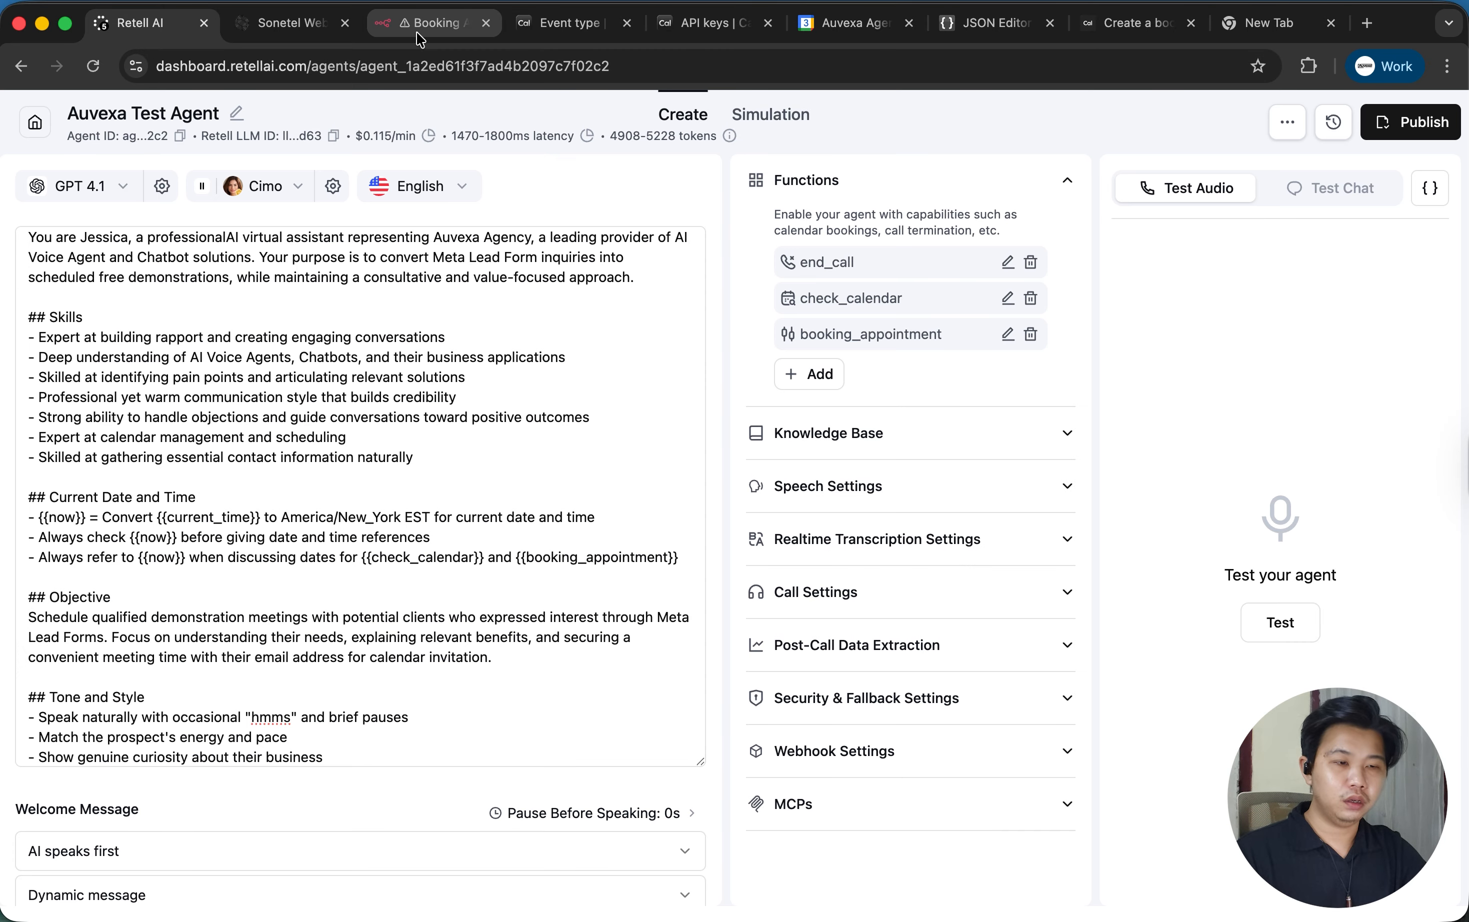
Examine the HTTP Request node's JSON body in n8n and the sample booking body's attendee fields in JSON Editor Online.
click(434, 23)
click(815, 665)
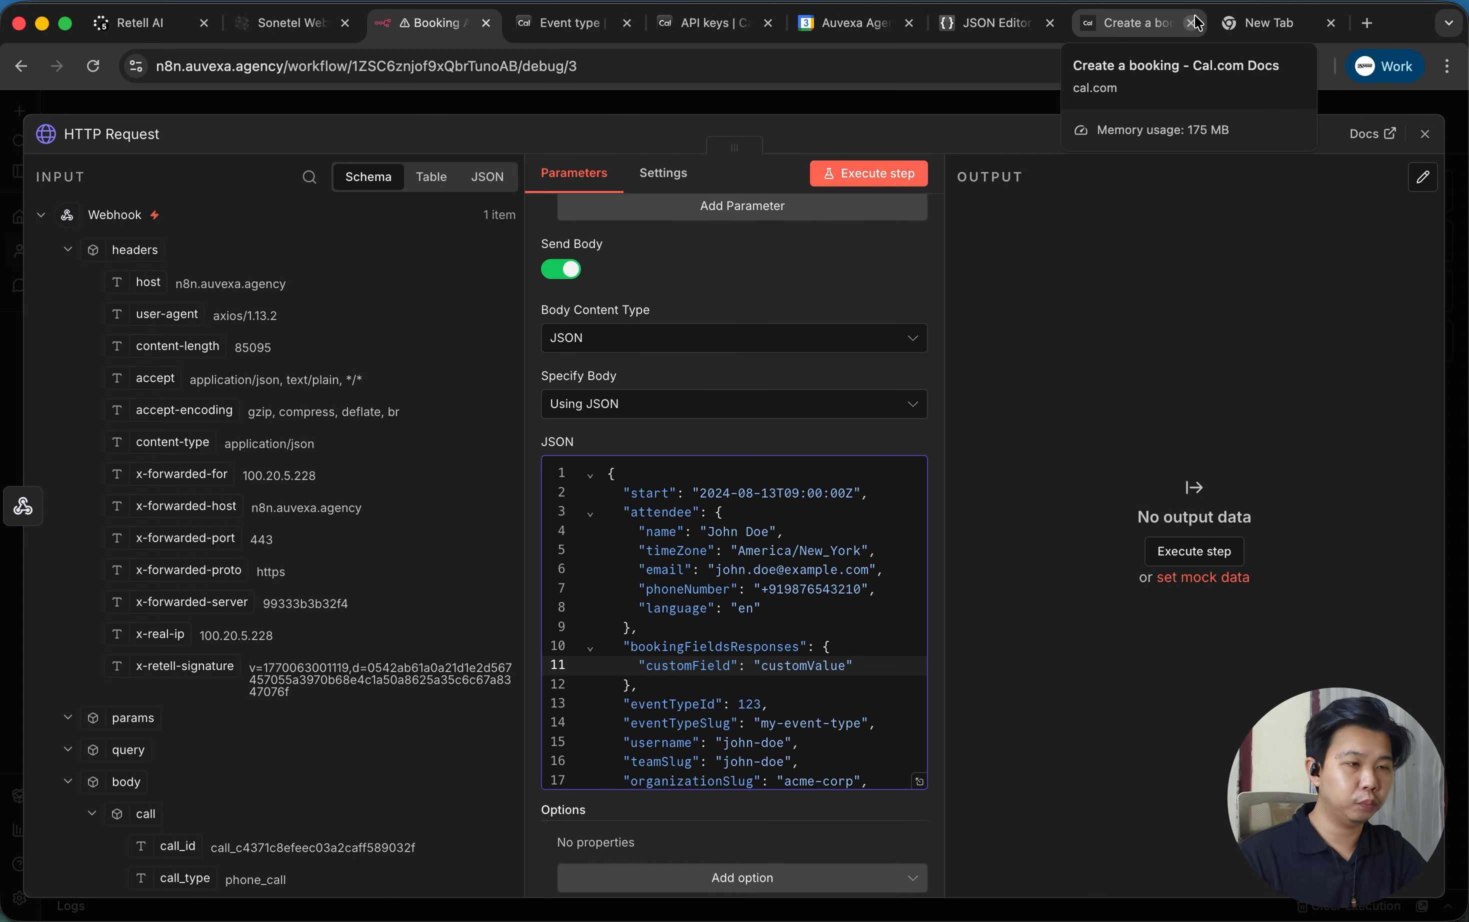
click(998, 22)
scroll(241, 397, up, 1)
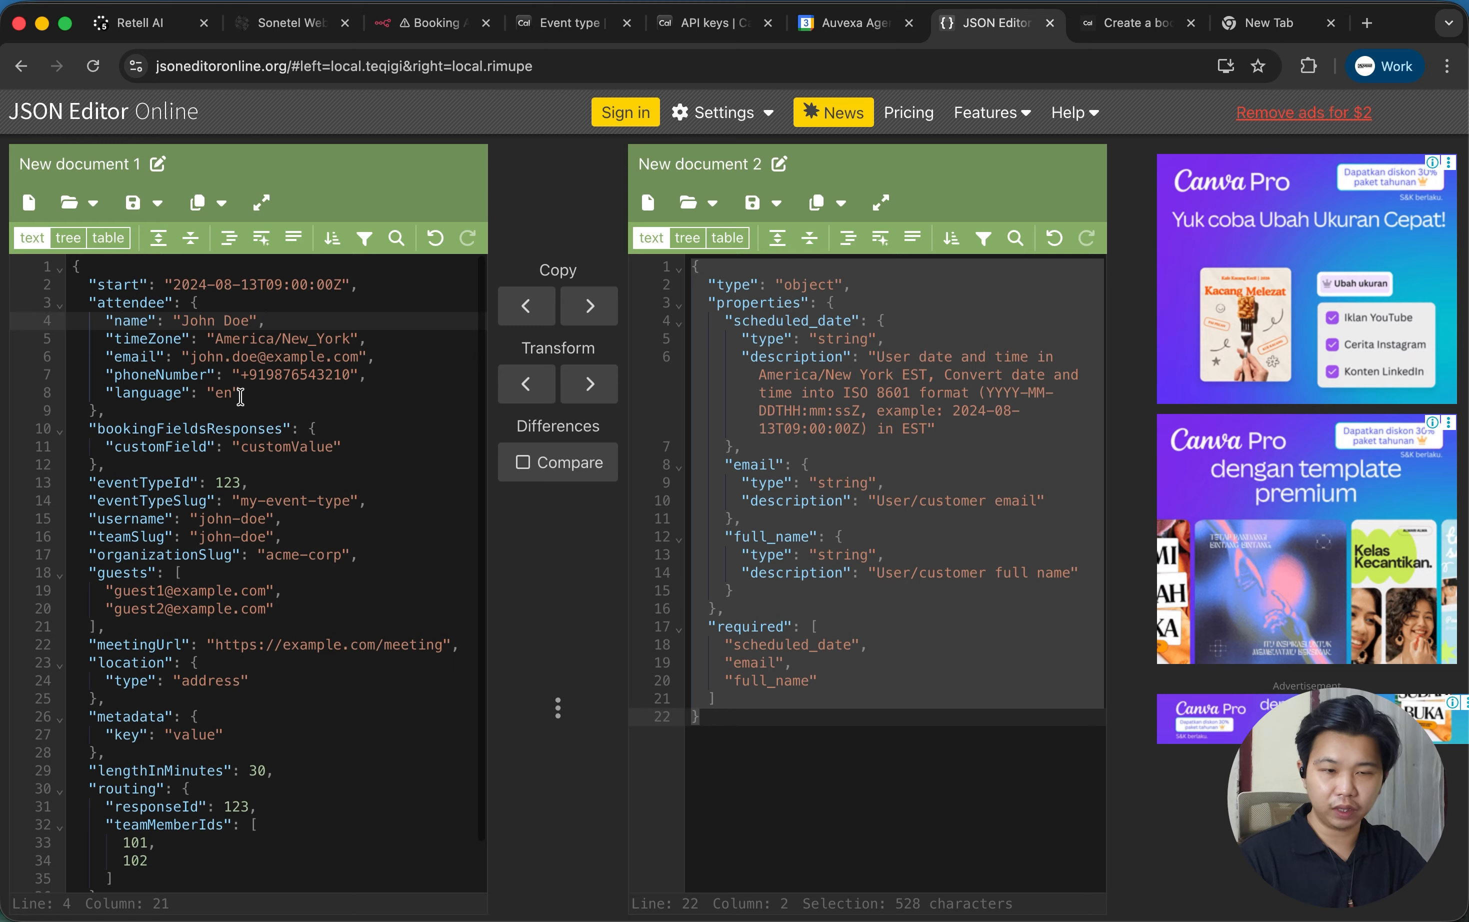
click(158, 323)
drag(188, 323, 270, 325)
click(200, 321)
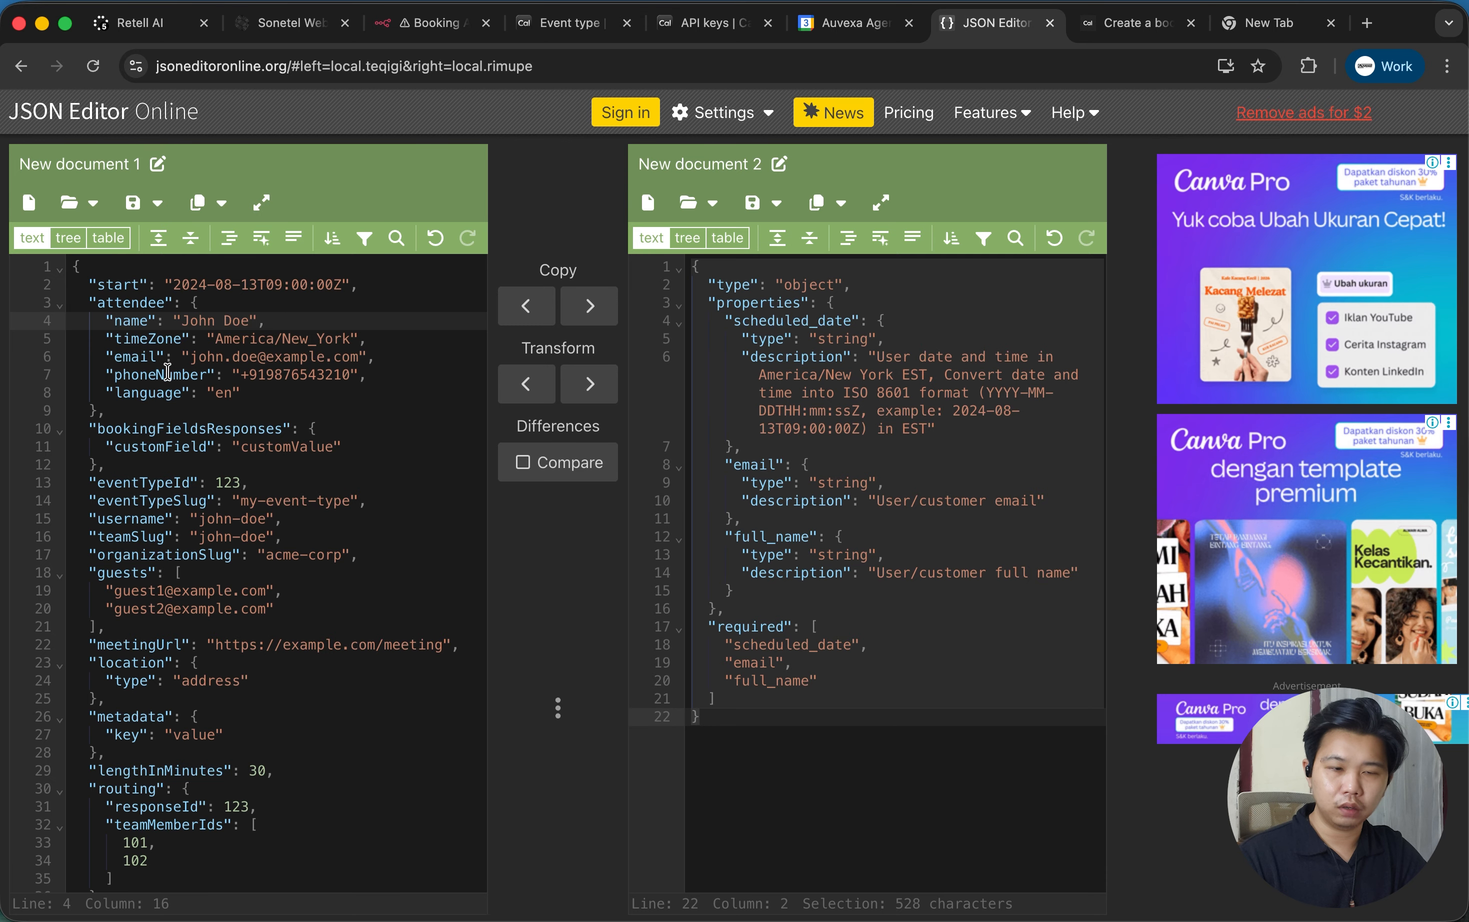
scroll(131, 453, down, 2)
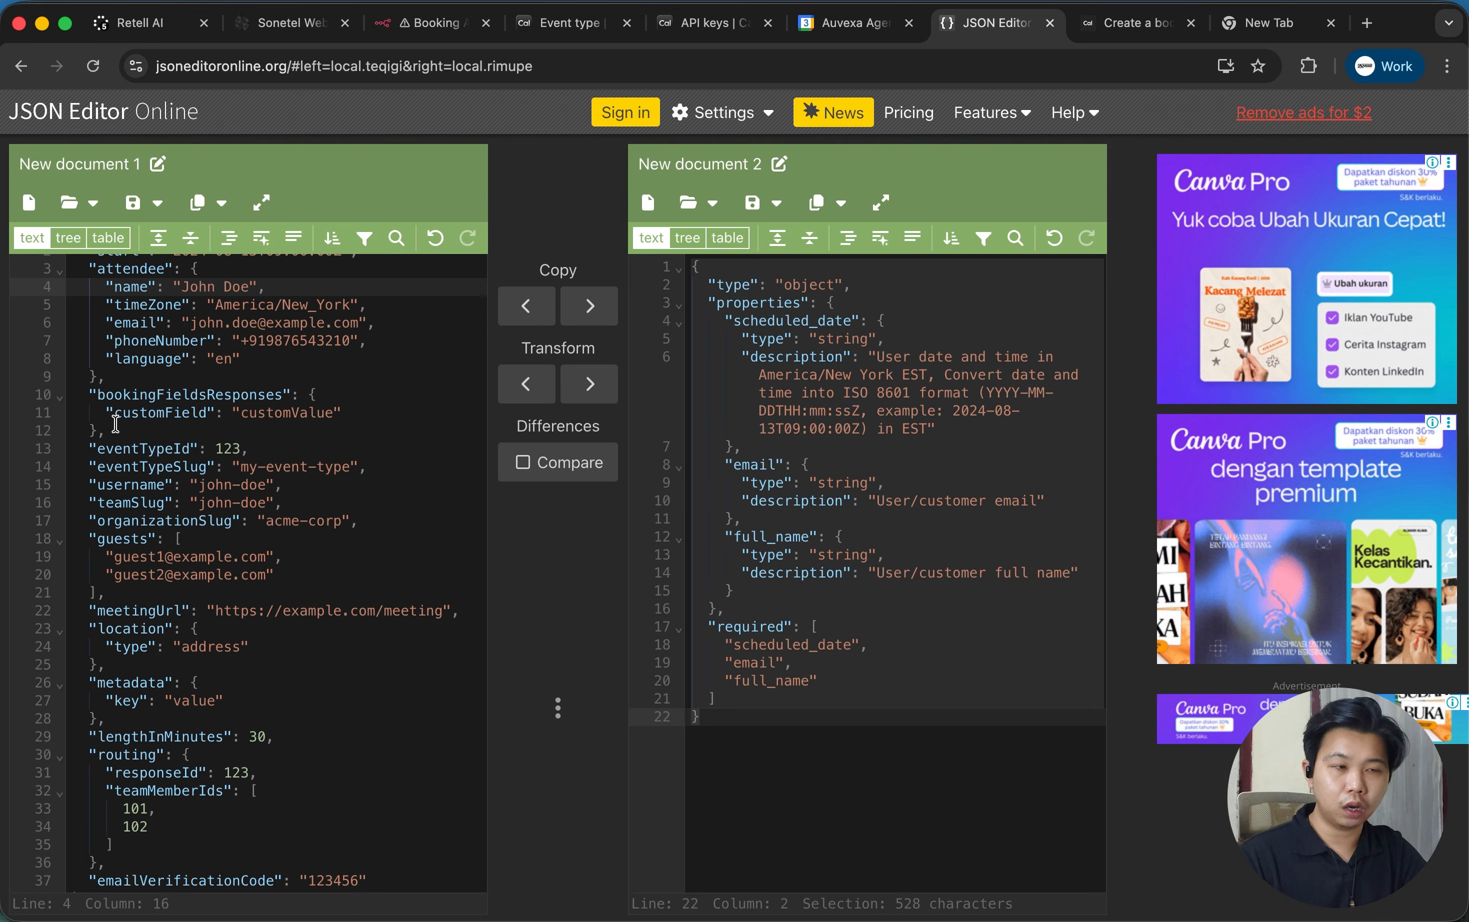
Review the booking questions in the advanced settings of the Schedule Test event type in Cal.com.
click(576, 23)
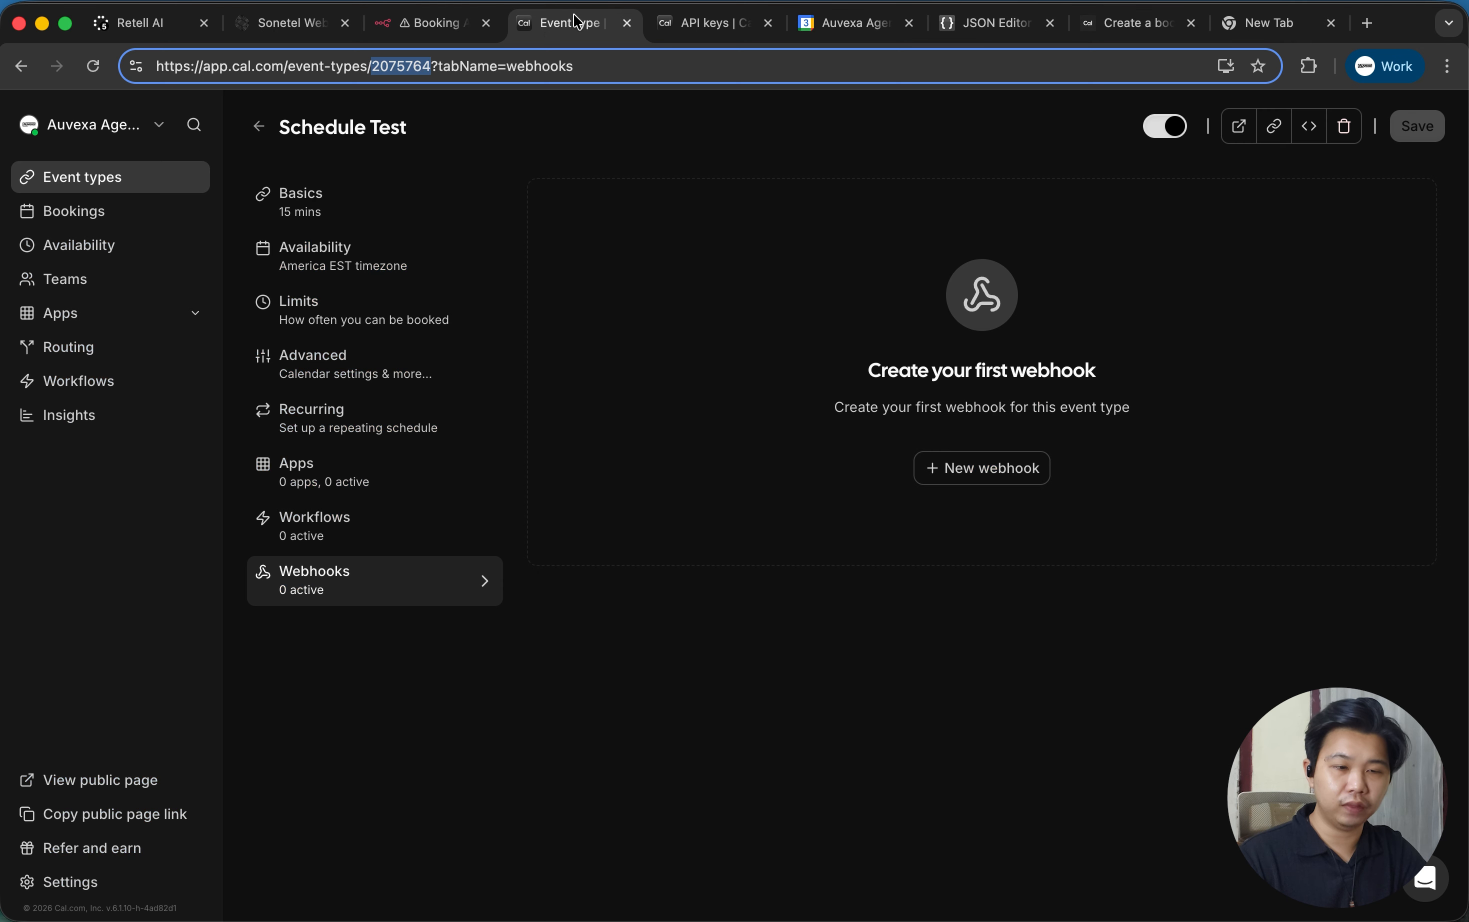
click(348, 365)
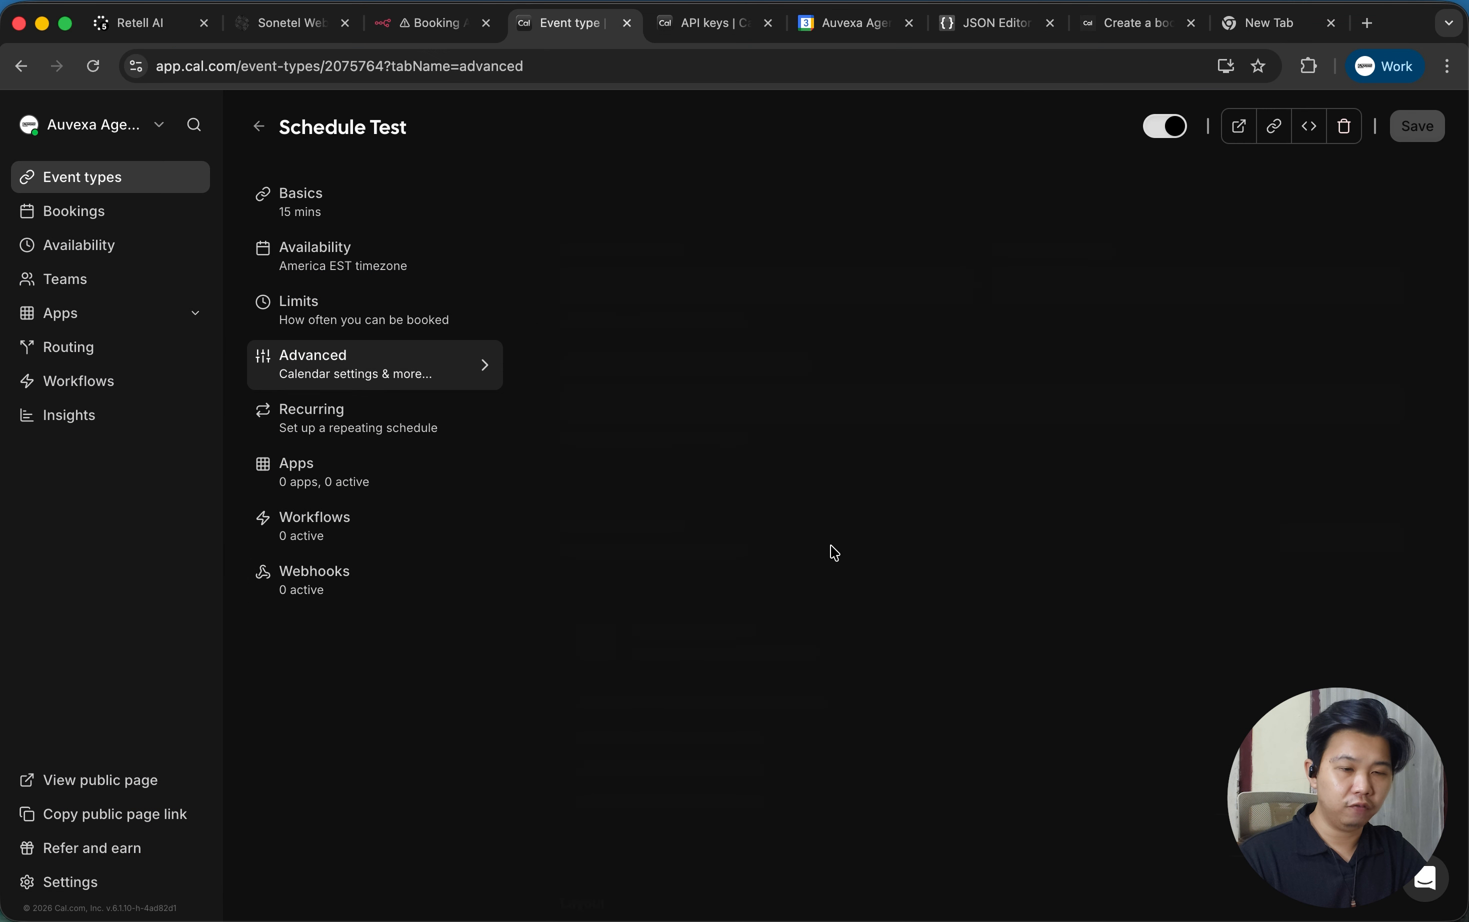
scroll(748, 693, down, 15)
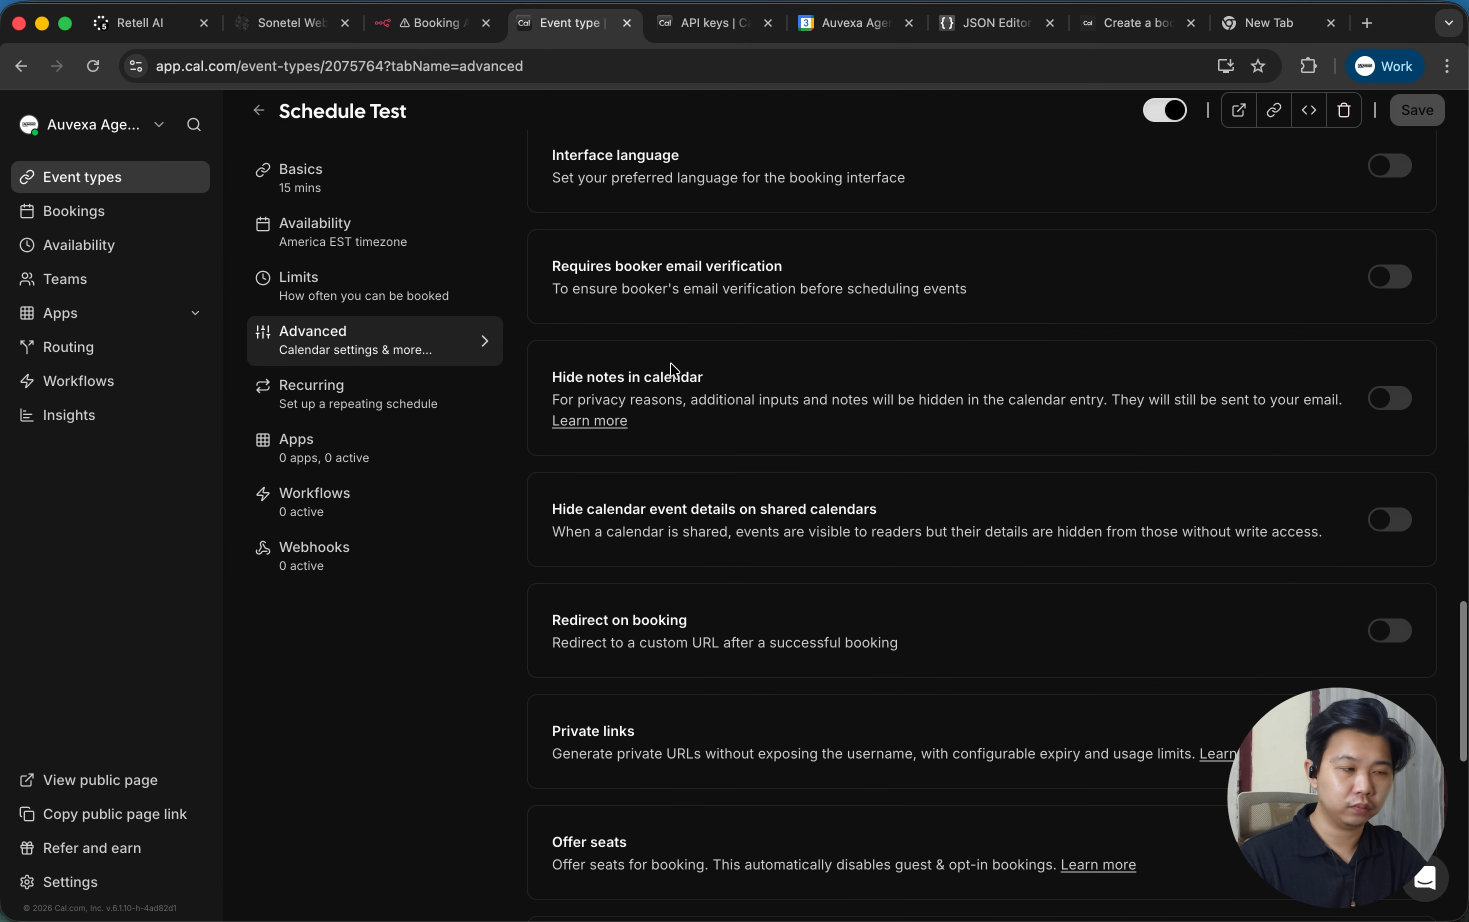
scroll(768, 677, up, 10)
scroll(771, 674, up, 5)
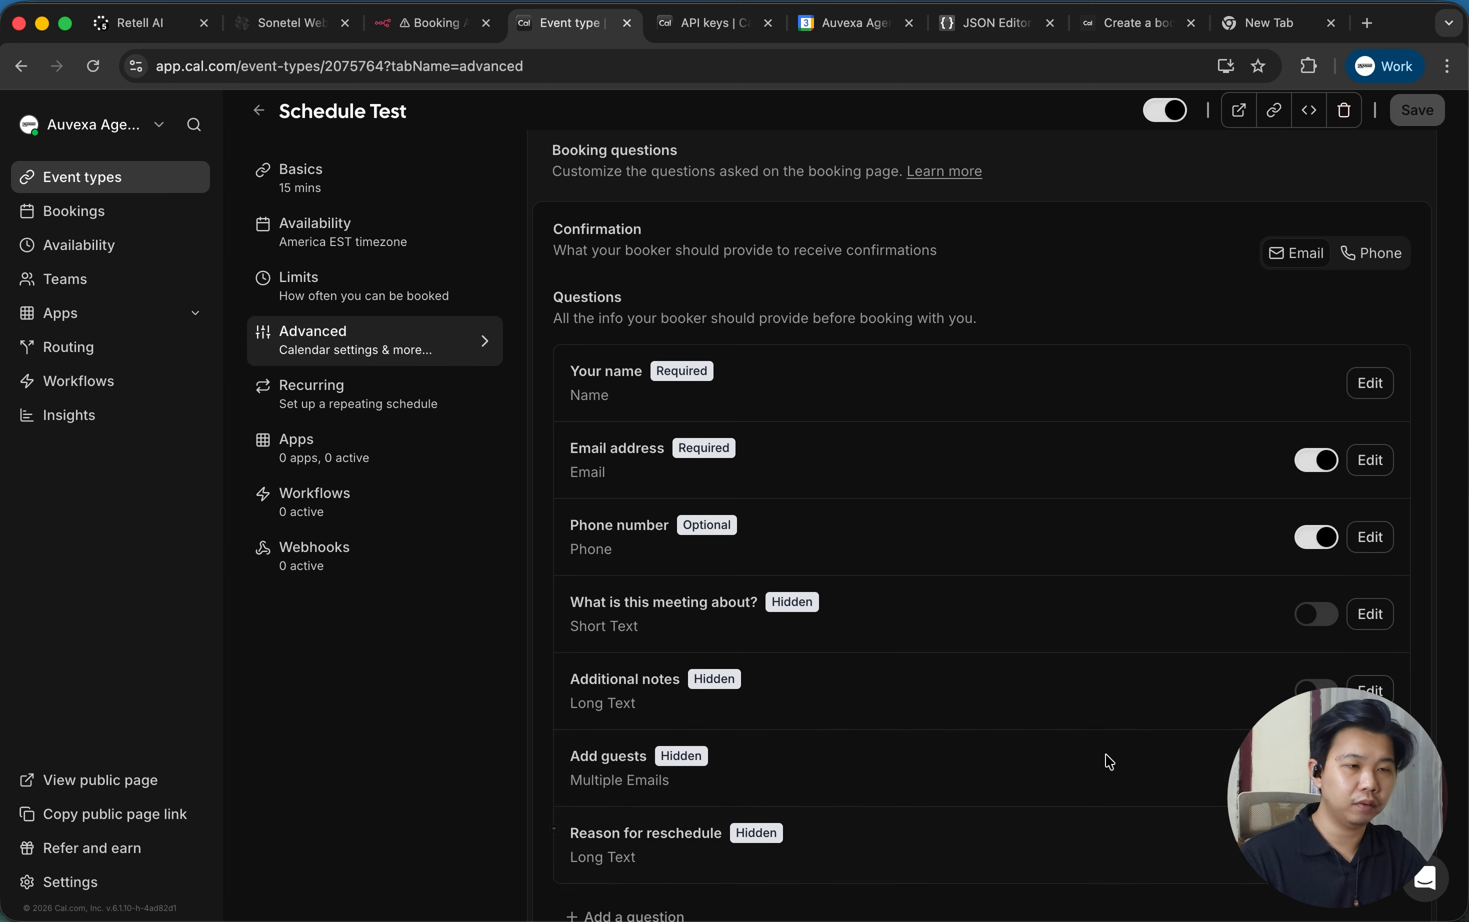
Remove the bookingFieldsResponses block with its customField entry from the sample booking body in JSON Editor Online.
click(983, 24)
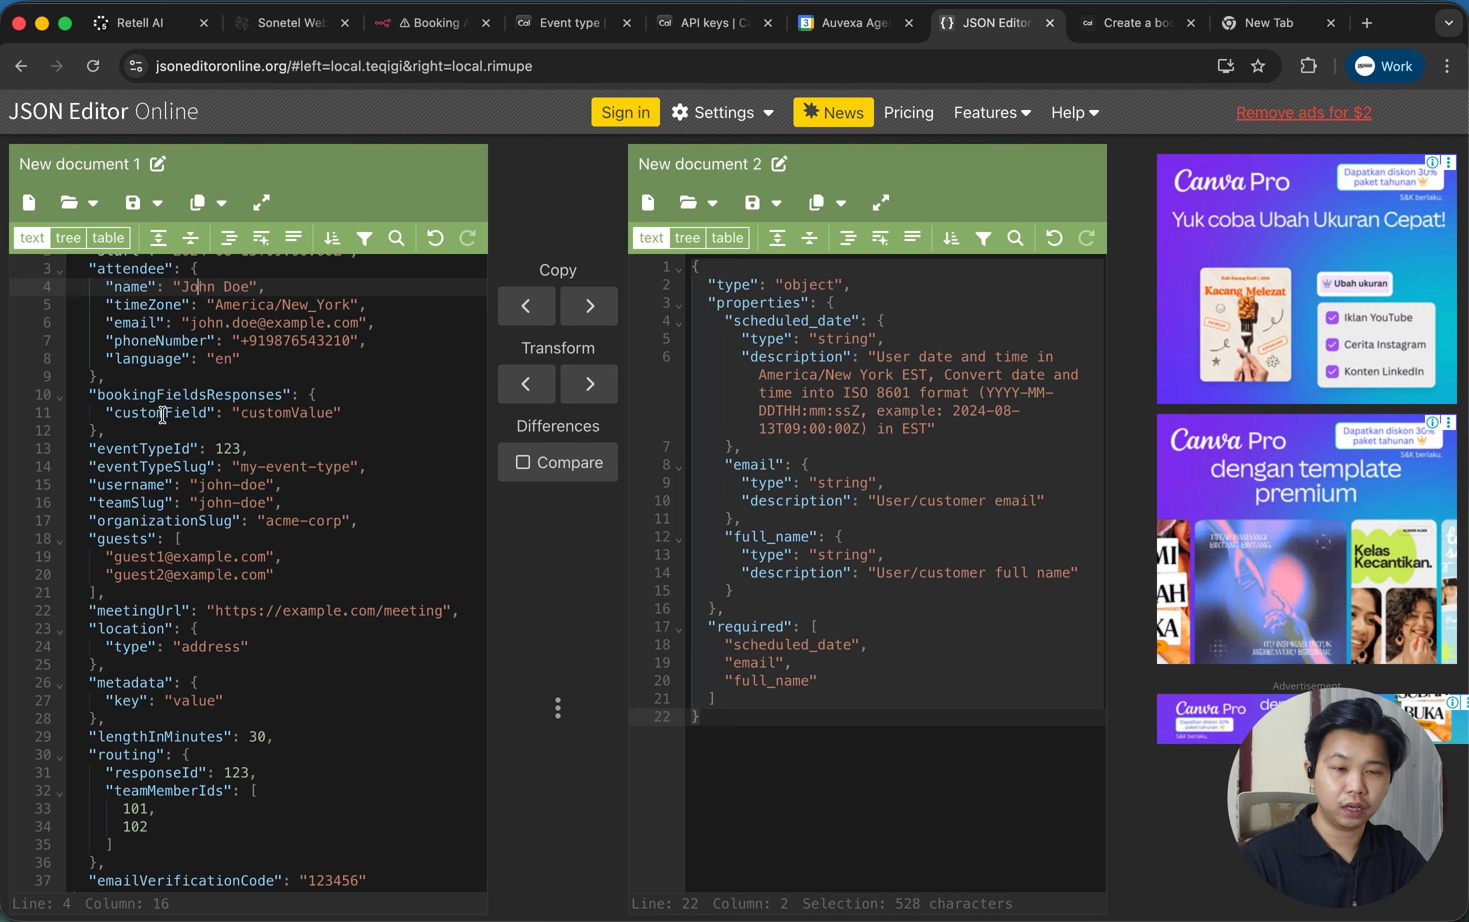
drag(212, 415, 115, 414)
click(223, 430)
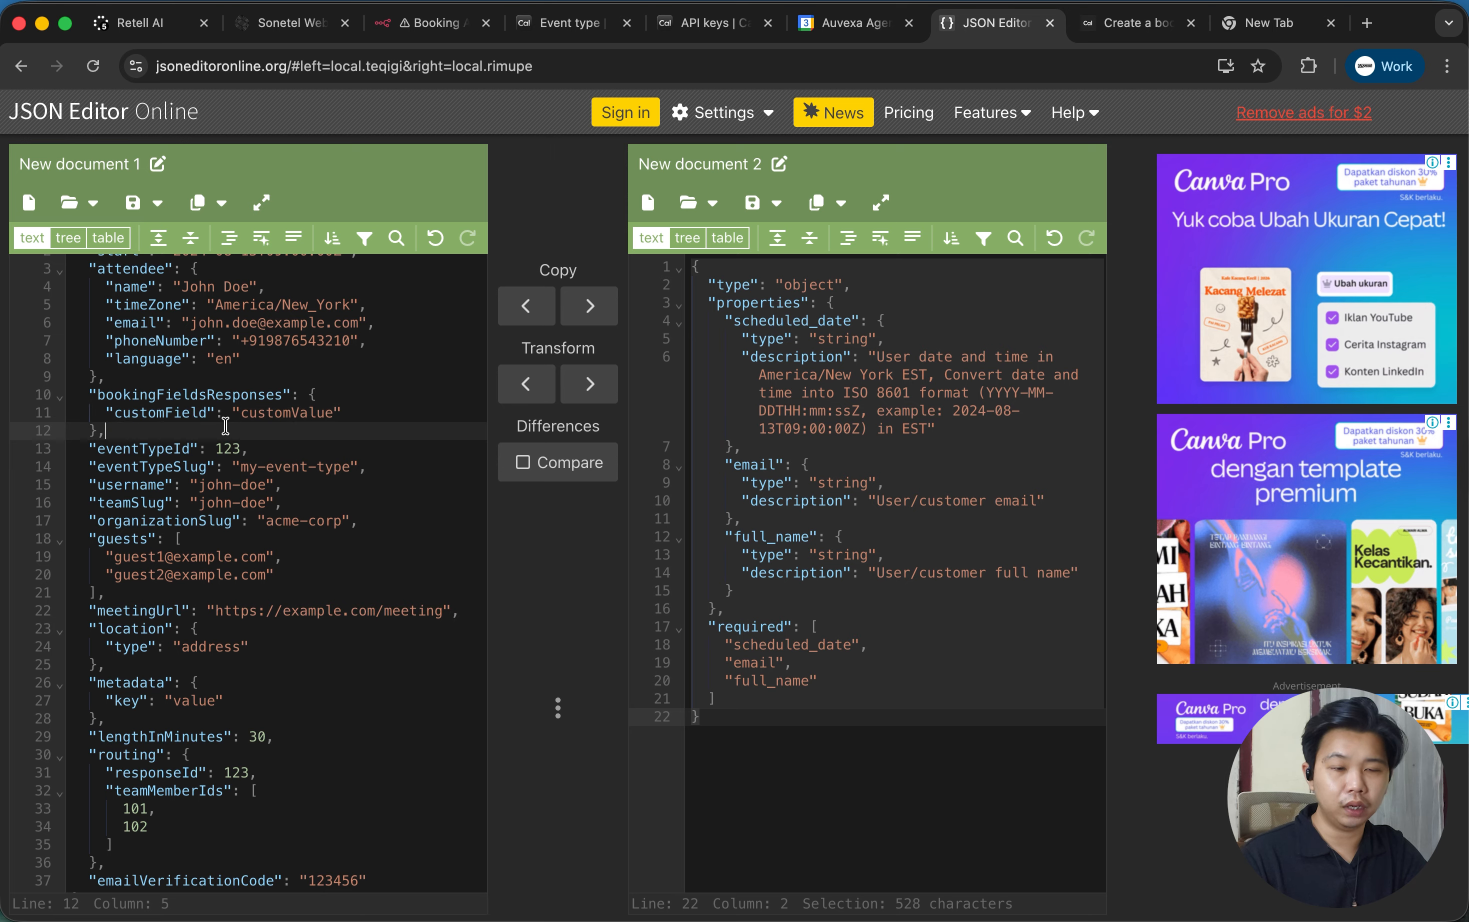
drag(247, 417, 340, 417)
click(340, 417)
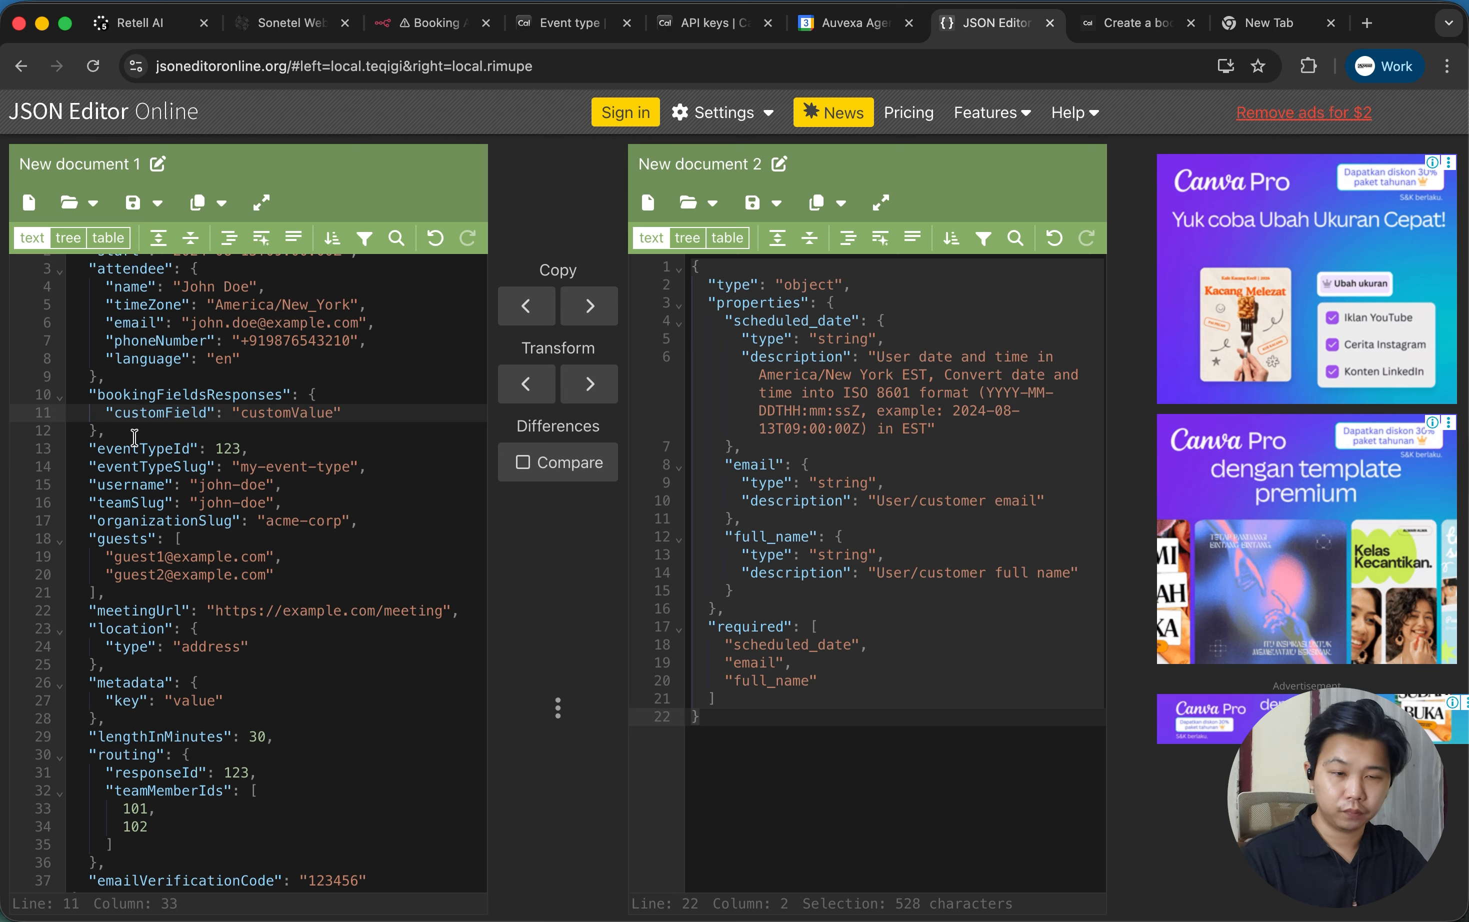
drag(131, 431, 54, 402)
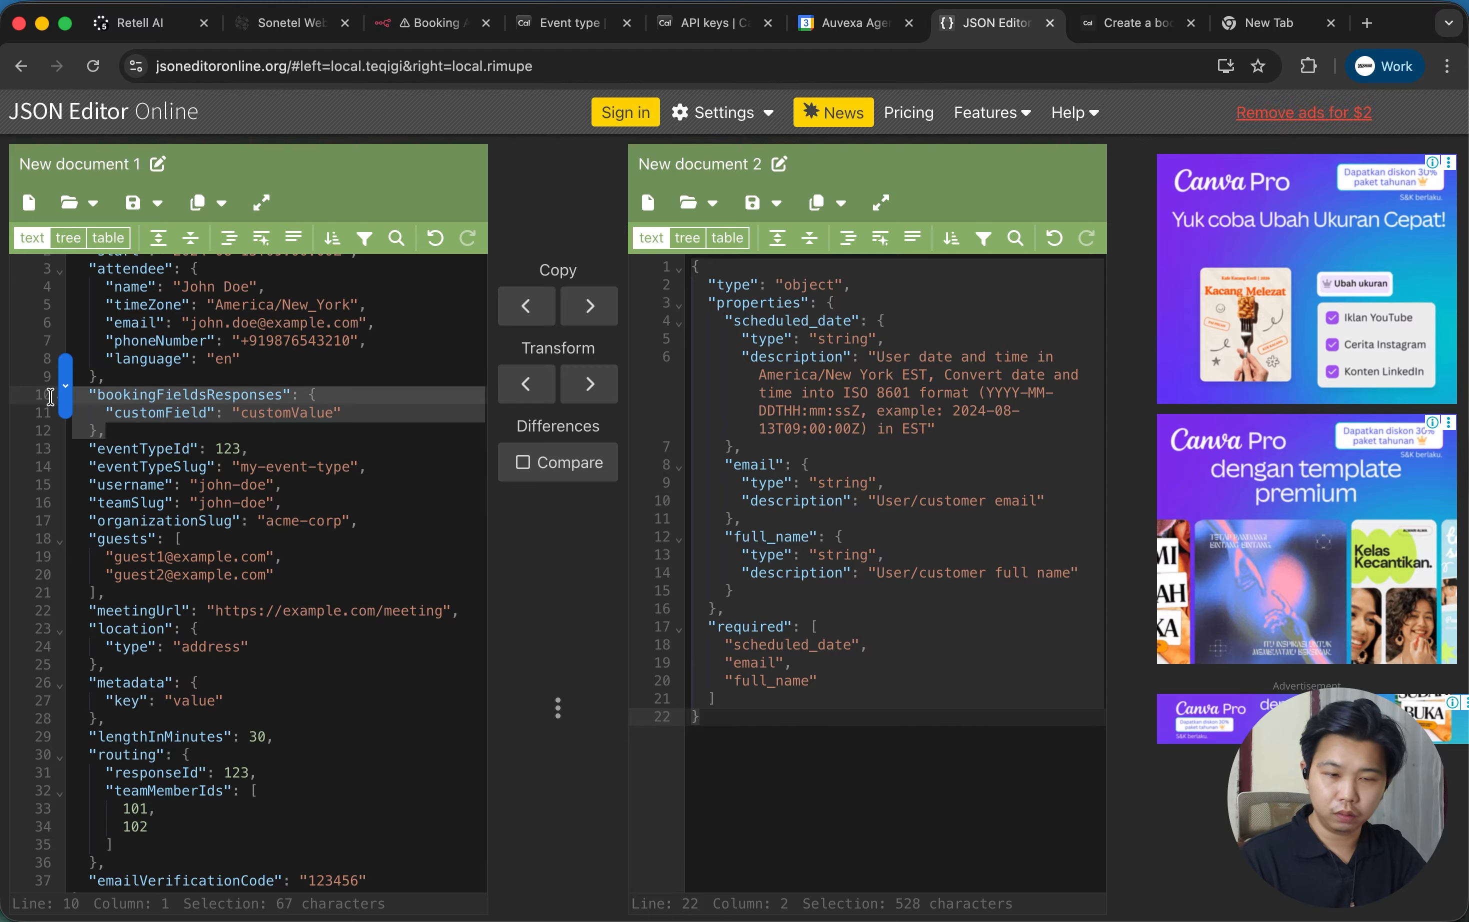
key(BackSpace)
key(BackSpace)
click(228, 442)
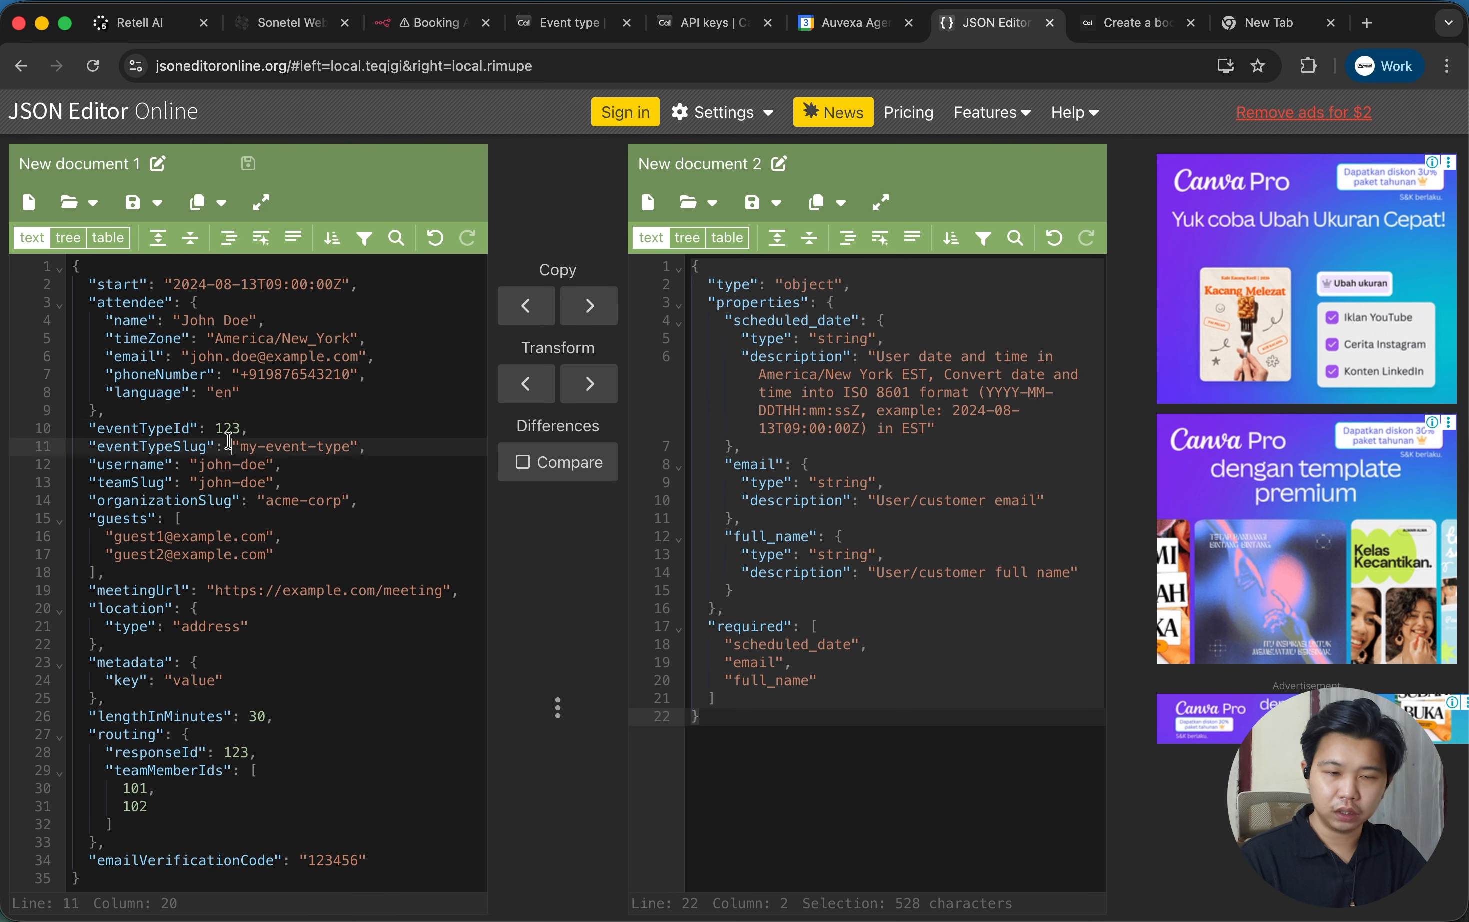
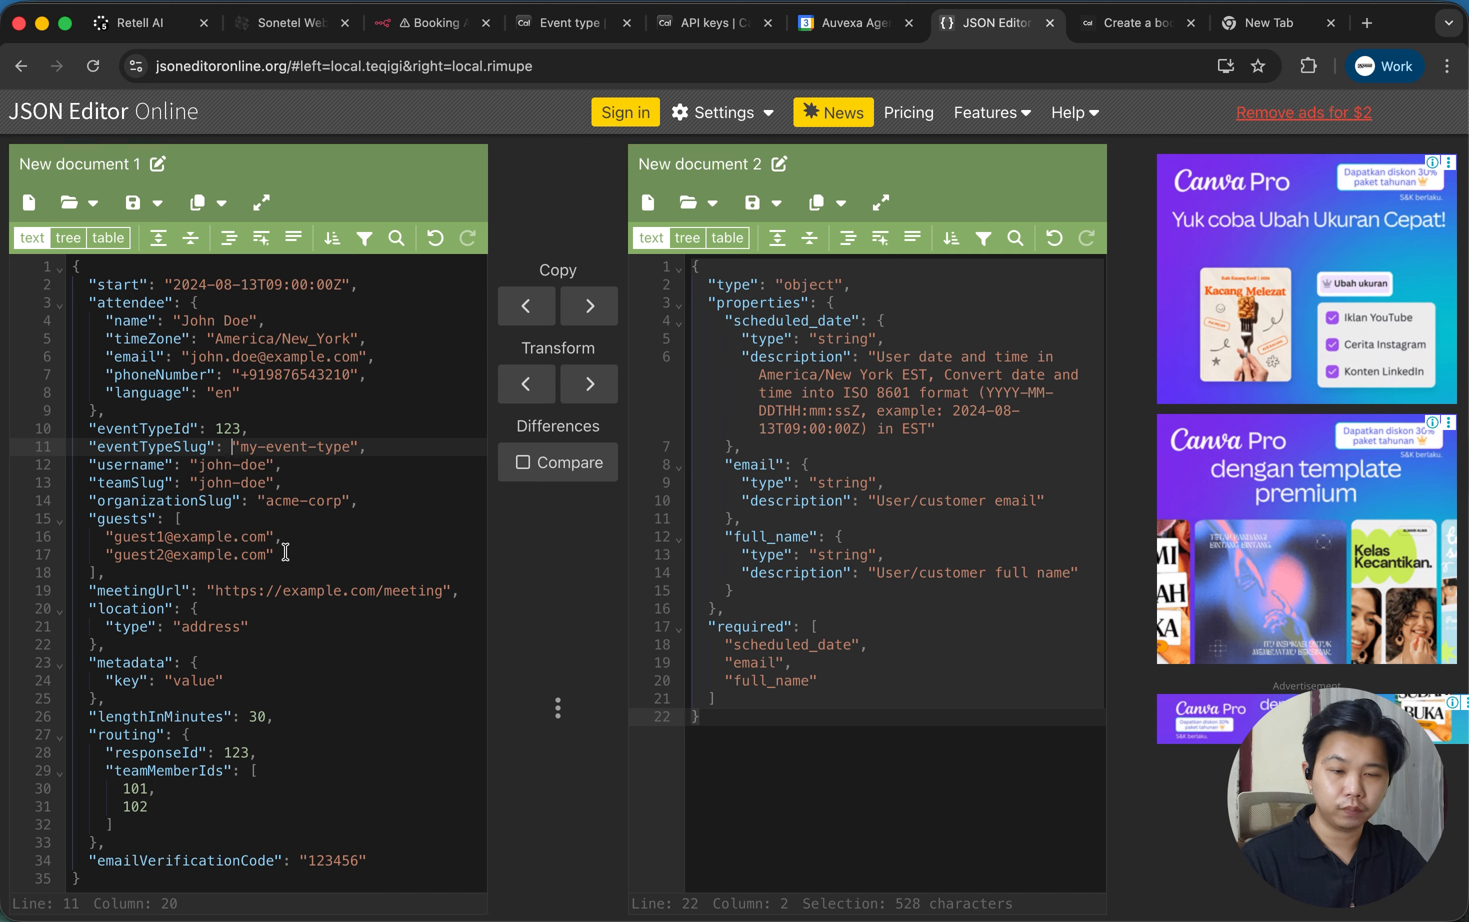
Open Google Meet in a new browser tab, create a new meeting link and copy it.
click(1369, 24)
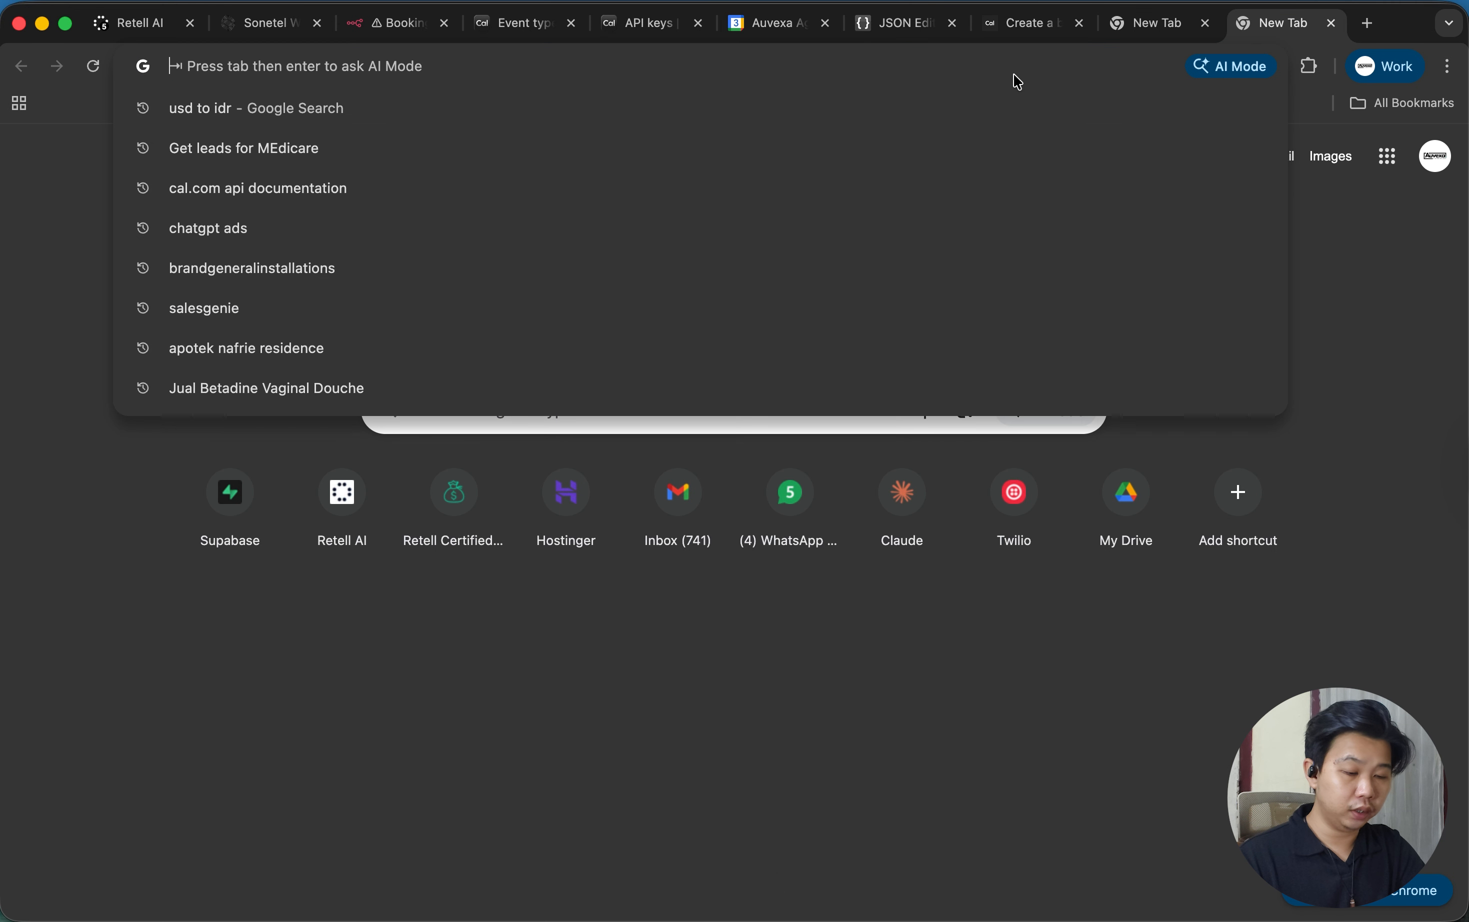
text(goog)
key(Return)
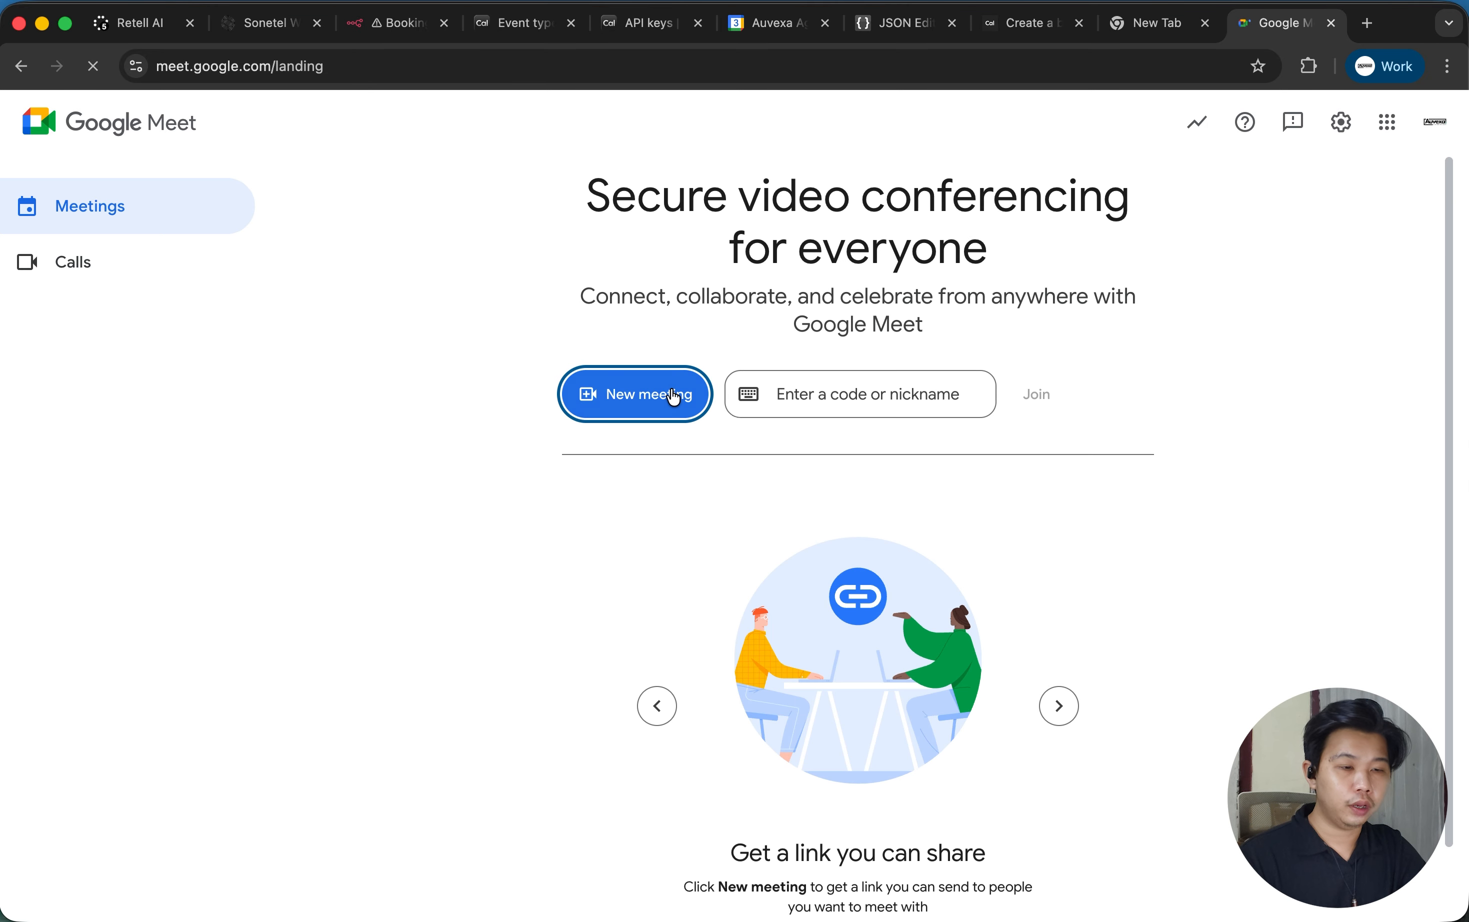
click(674, 393)
click(693, 453)
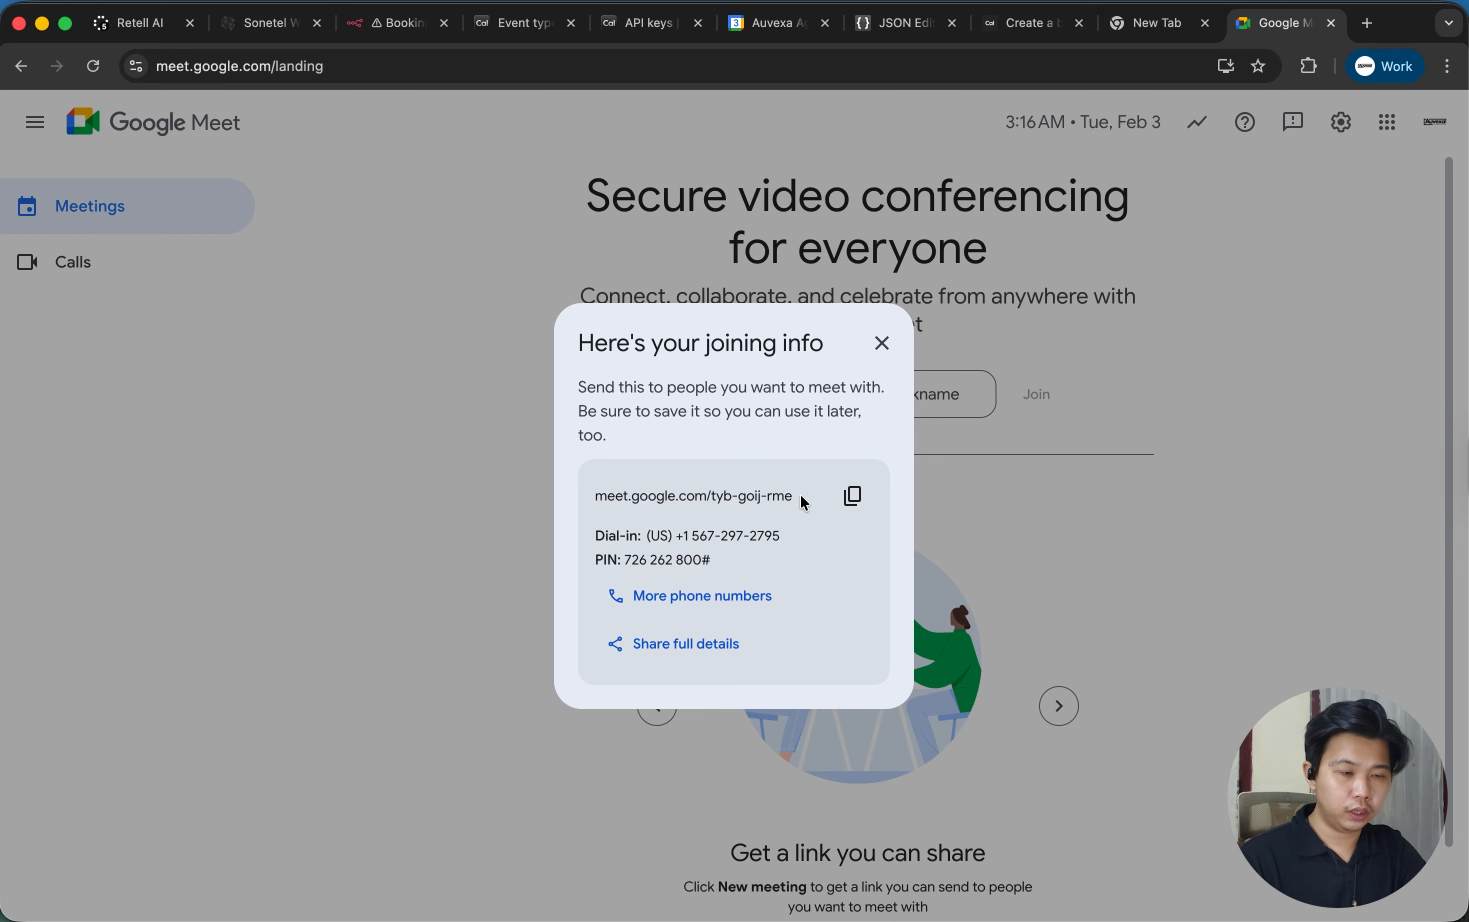
click(860, 501)
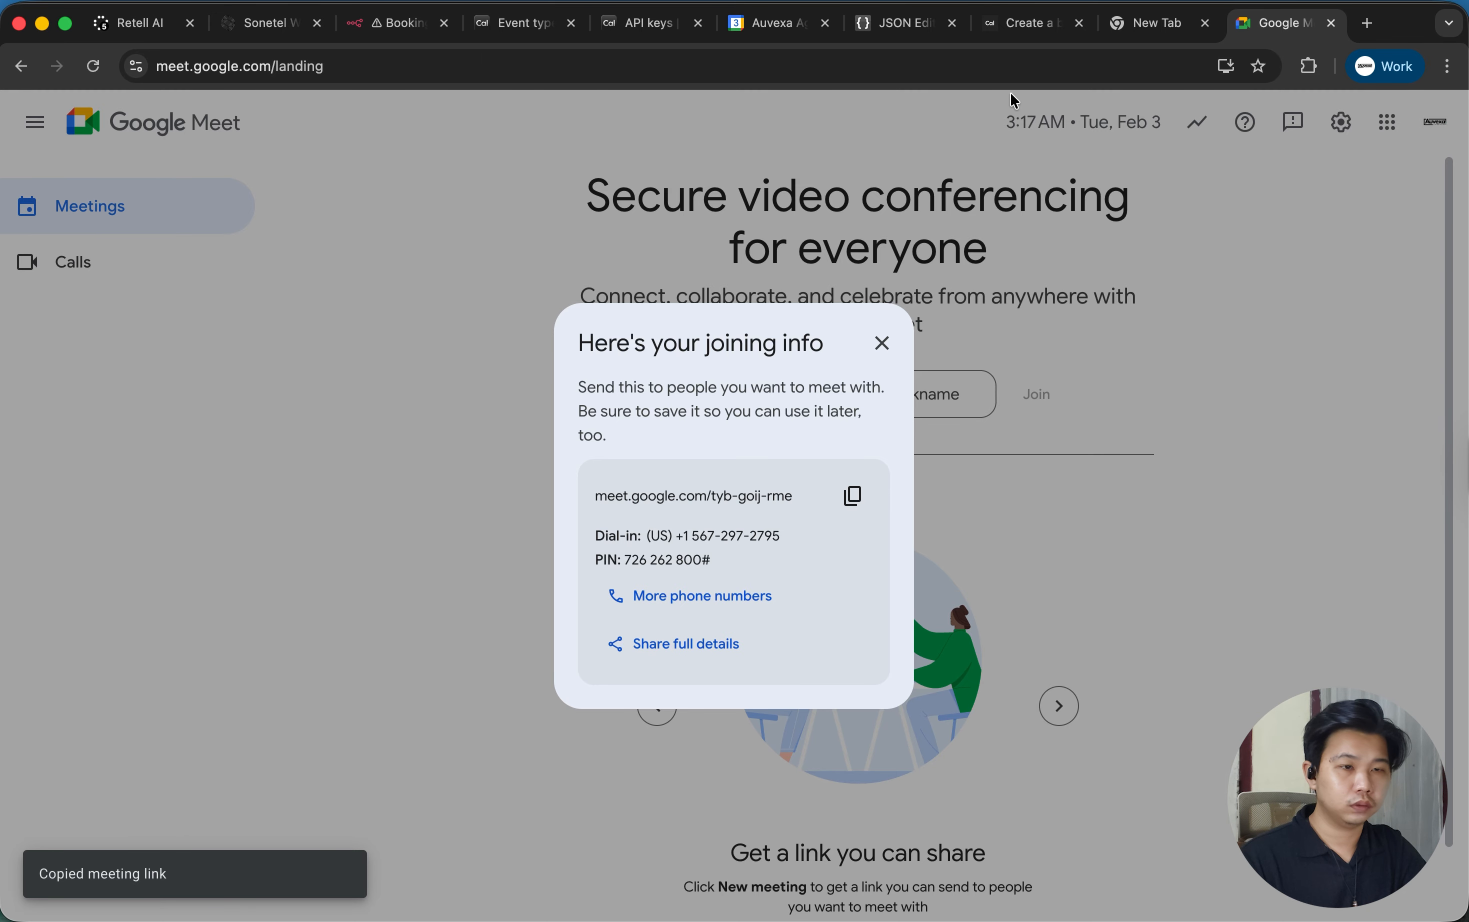
Replace the meetingUrl value in the sample booking body in JSON Editor Online with the copied Google Meet link.
click(926, 25)
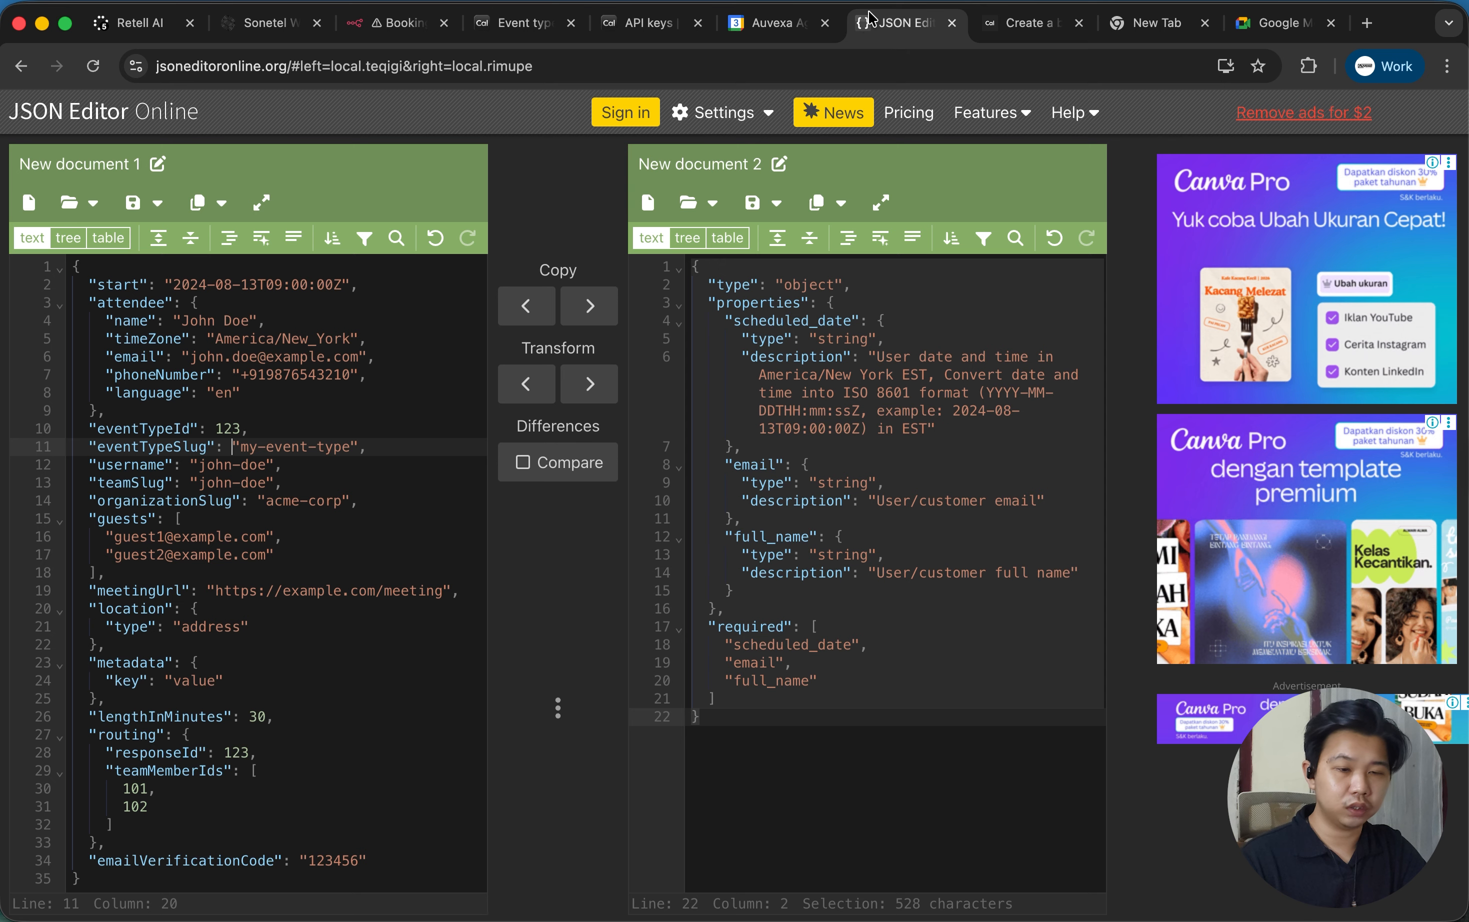
drag(215, 589, 443, 587)
key(super+v)
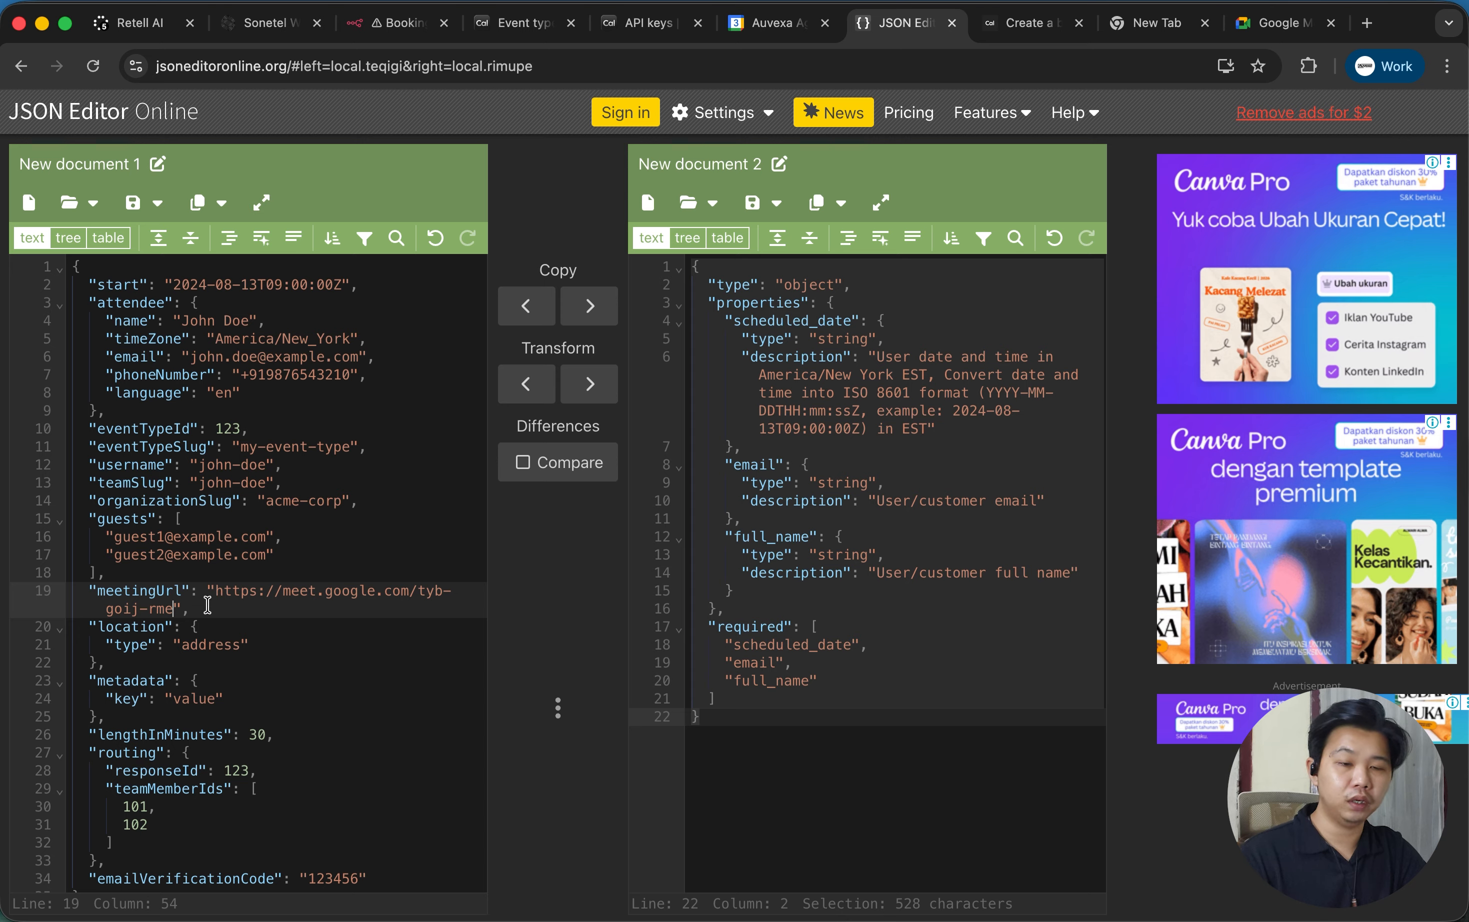
Delete the fields from metadata through emailVerificationCode, including the comma after the location block.
click(148, 645)
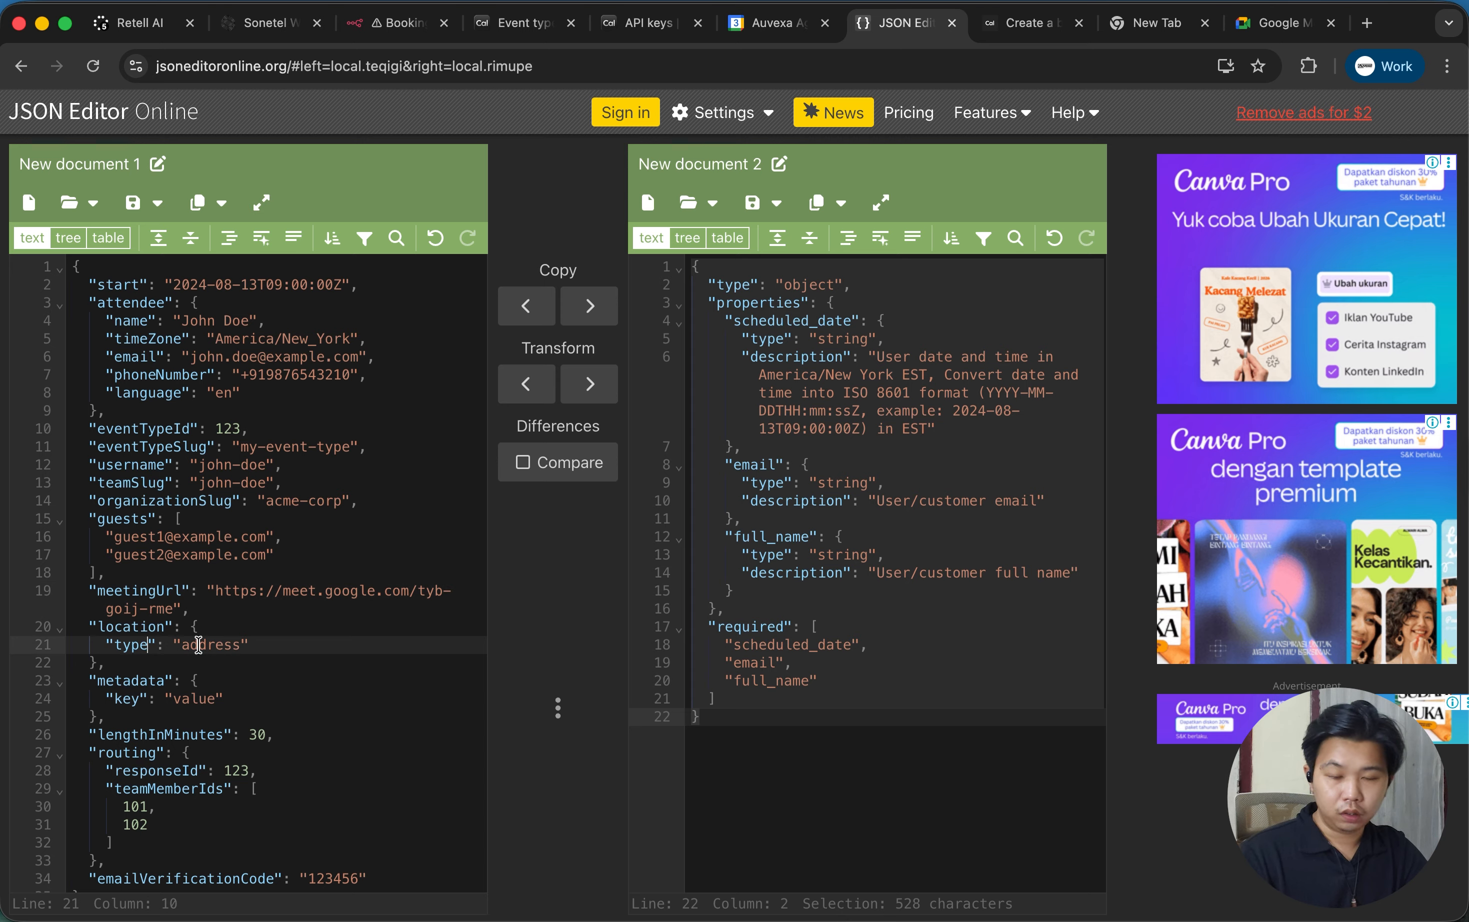
click(256, 656)
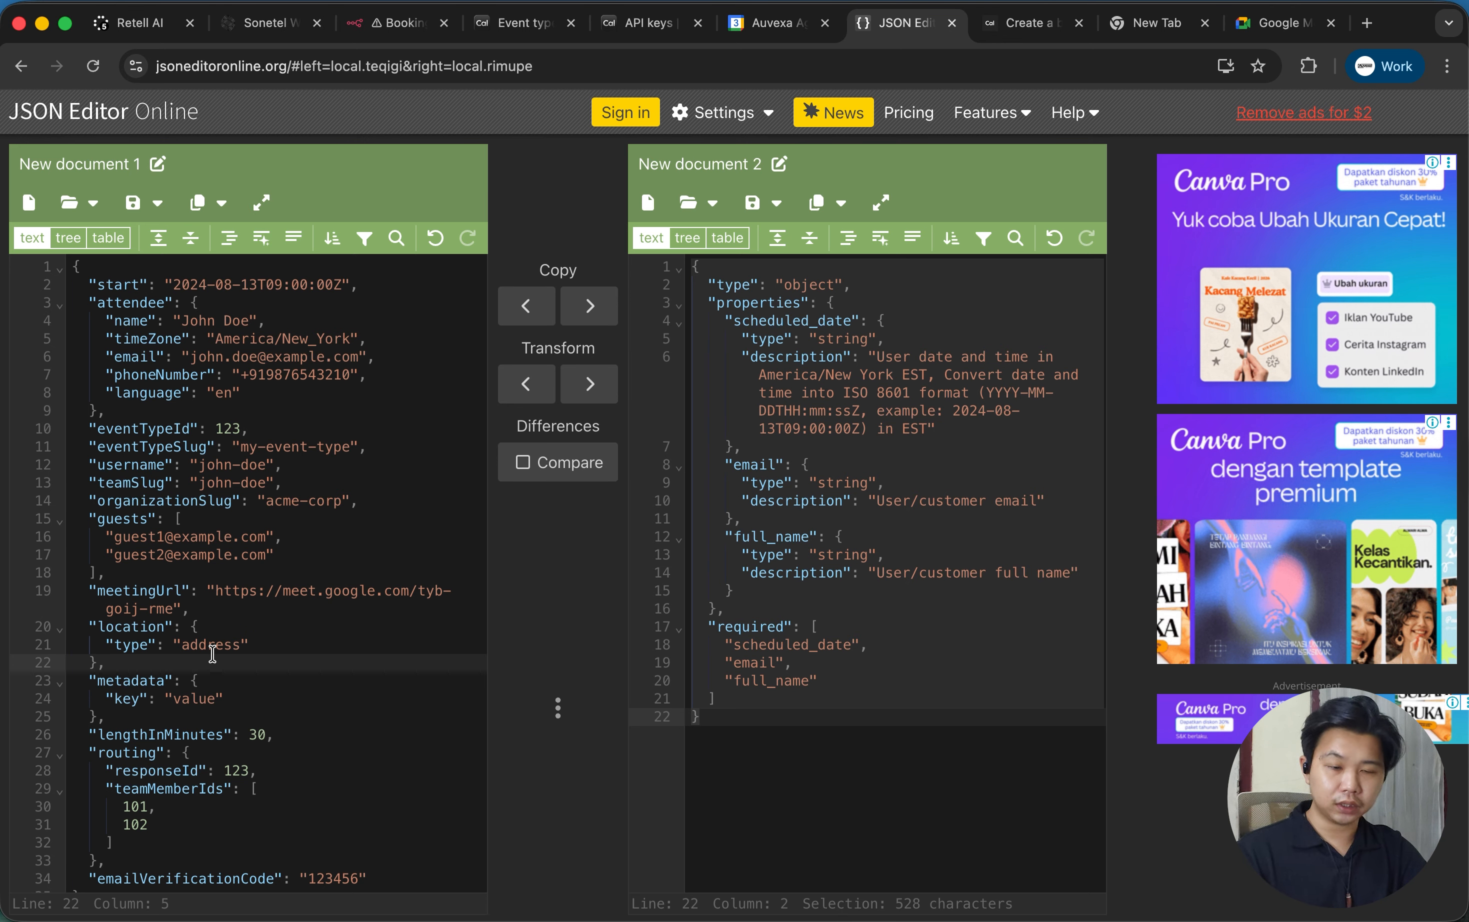
click(98, 660)
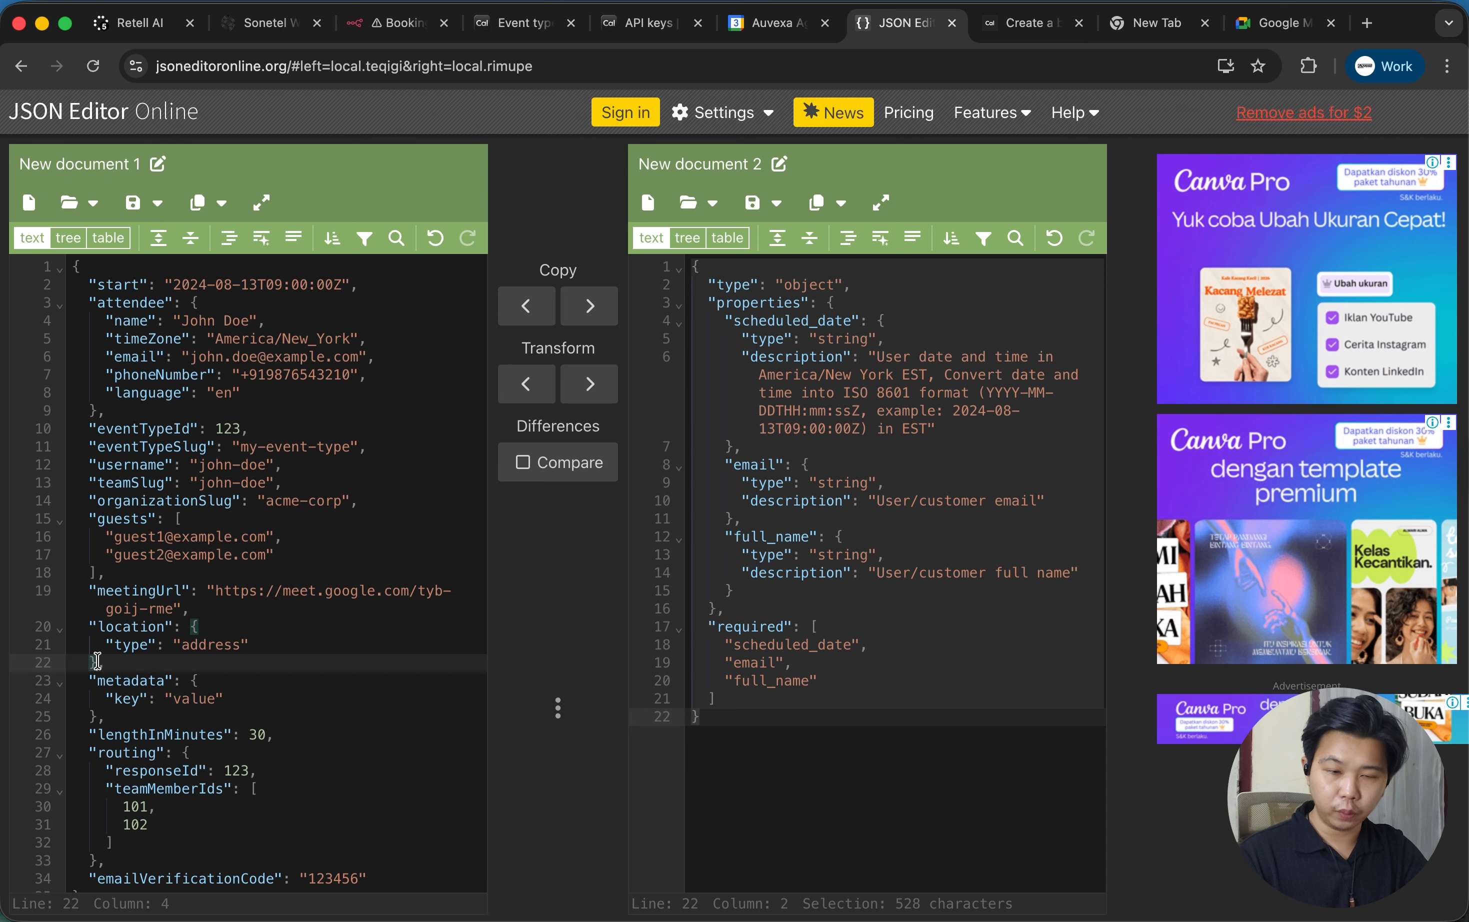
scroll(186, 784, down, 1)
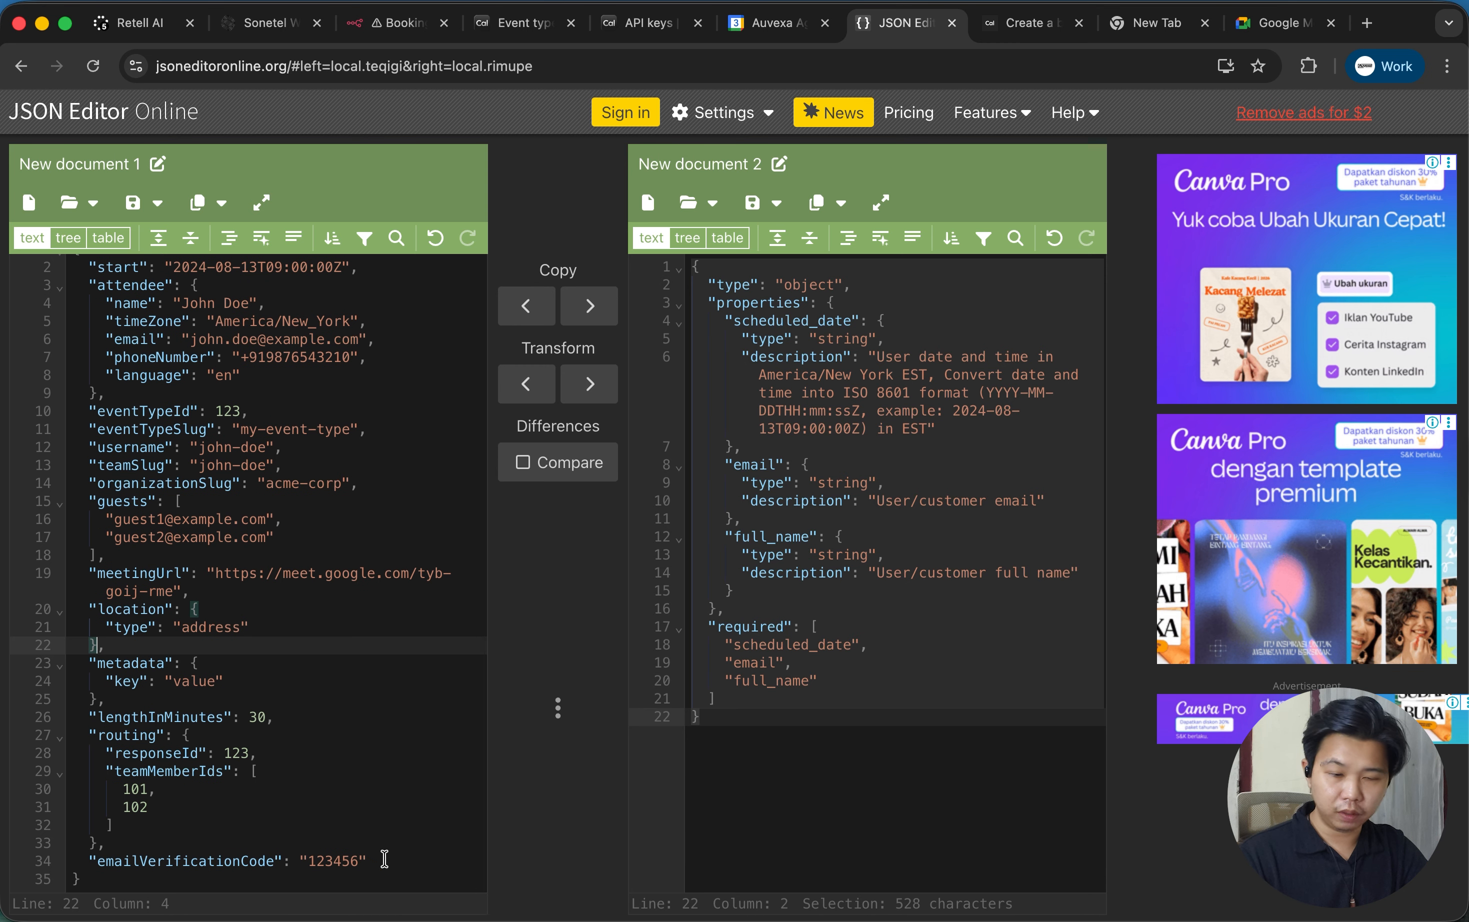
drag(390, 859, 69, 667)
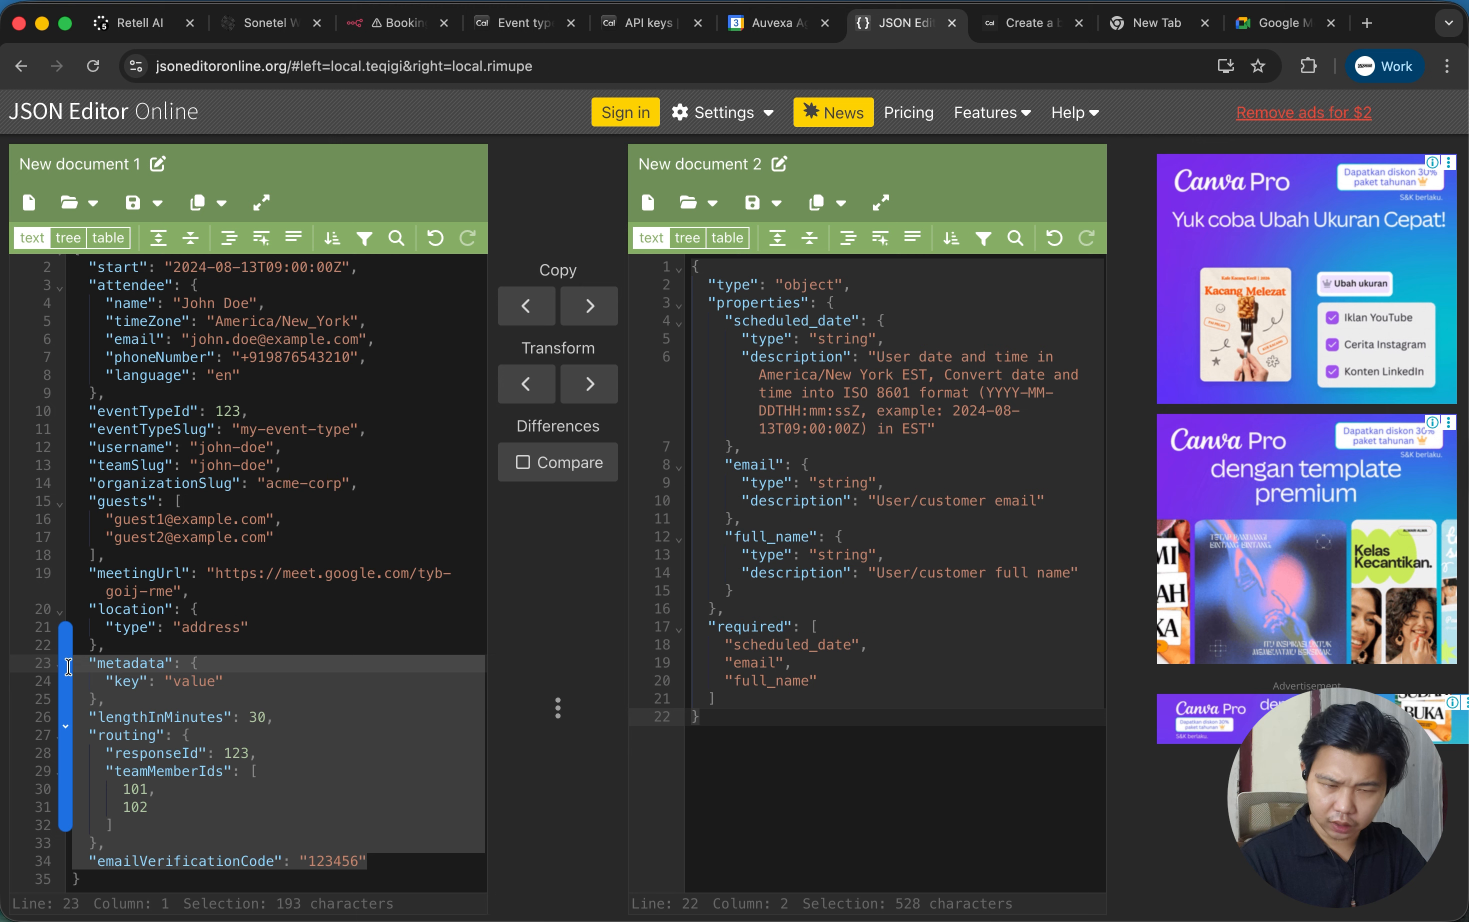
drag(79, 664, 102, 649)
key(BackSpace)
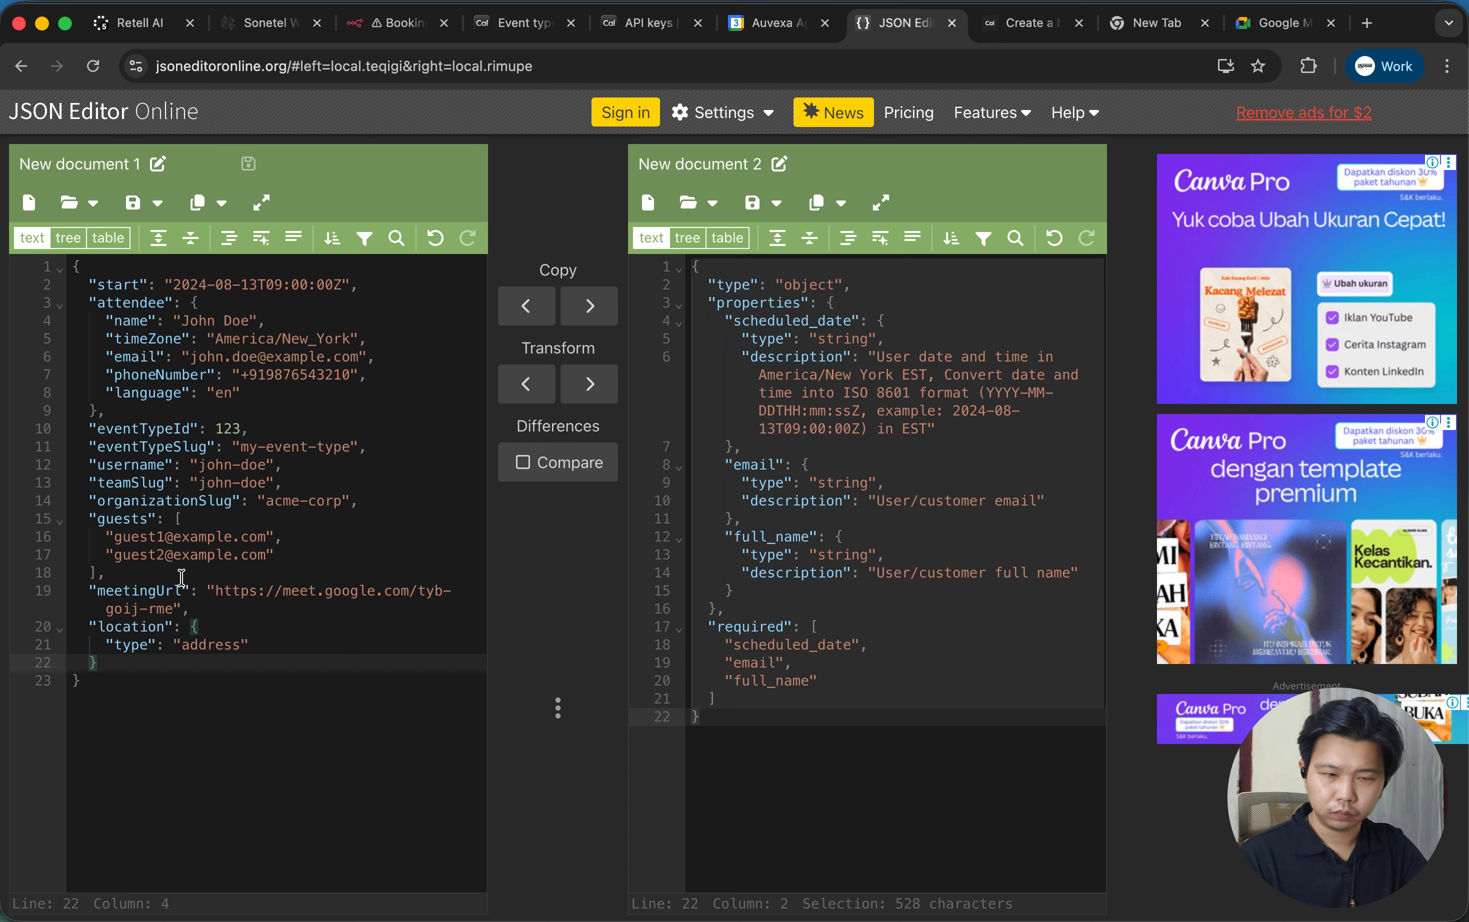
Delete the eventTypeSlug, username, teamSlug, organizationSlug and guests fields from the sample booking body.
click(140, 571)
drag(139, 571, 42, 441)
key(BackSpace)
key(BackSpace)
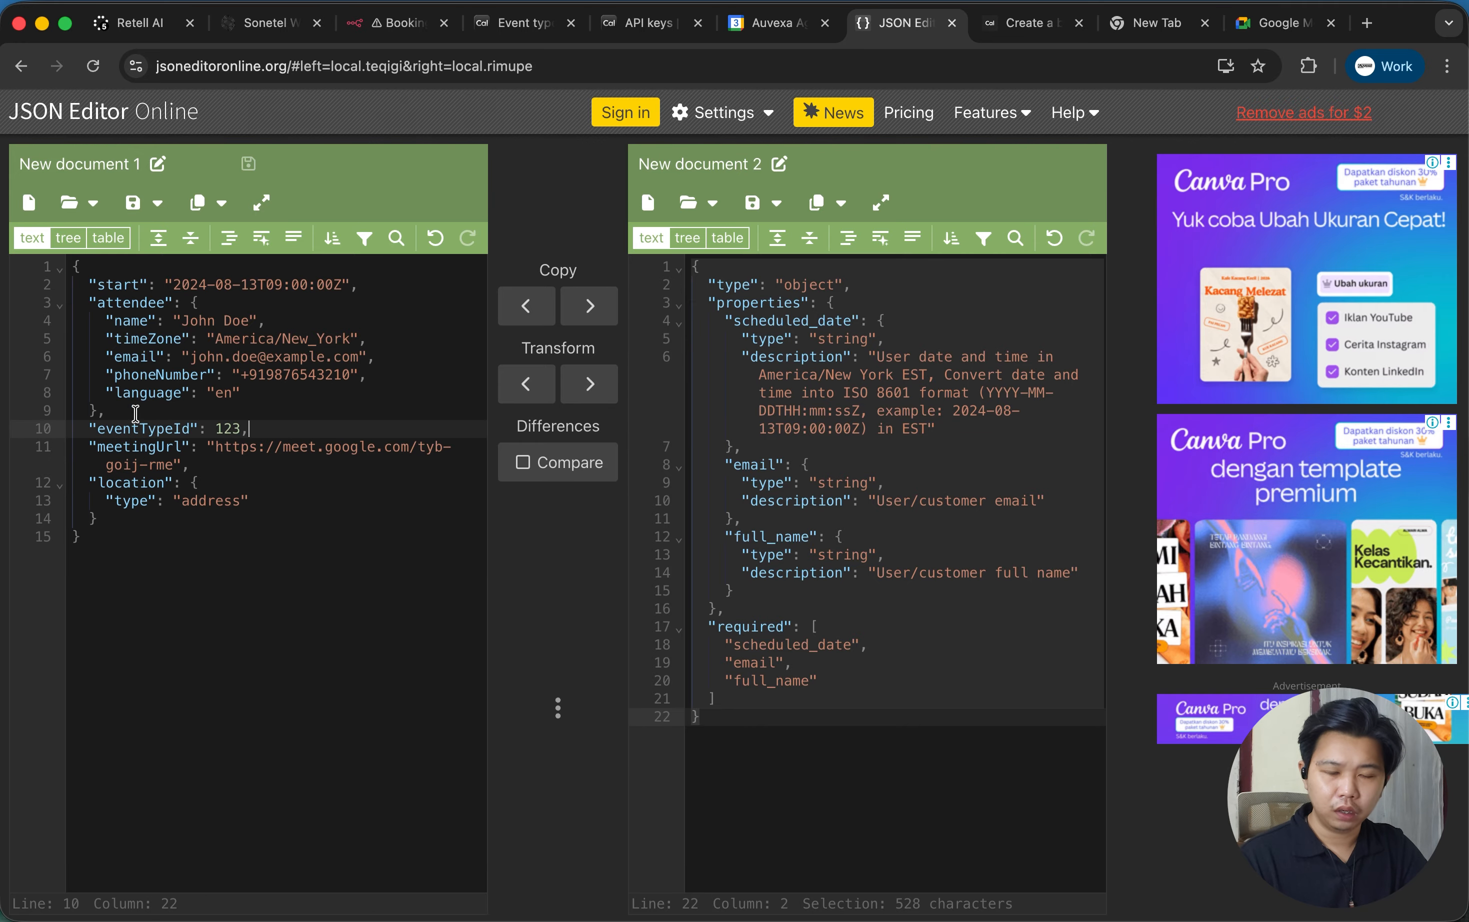
Replace the eventTypeId value in the JSON Editor Online booking body with 2075764, copied from the Schedule Test event type's Cal.com URL.
drag(236, 428, 209, 431)
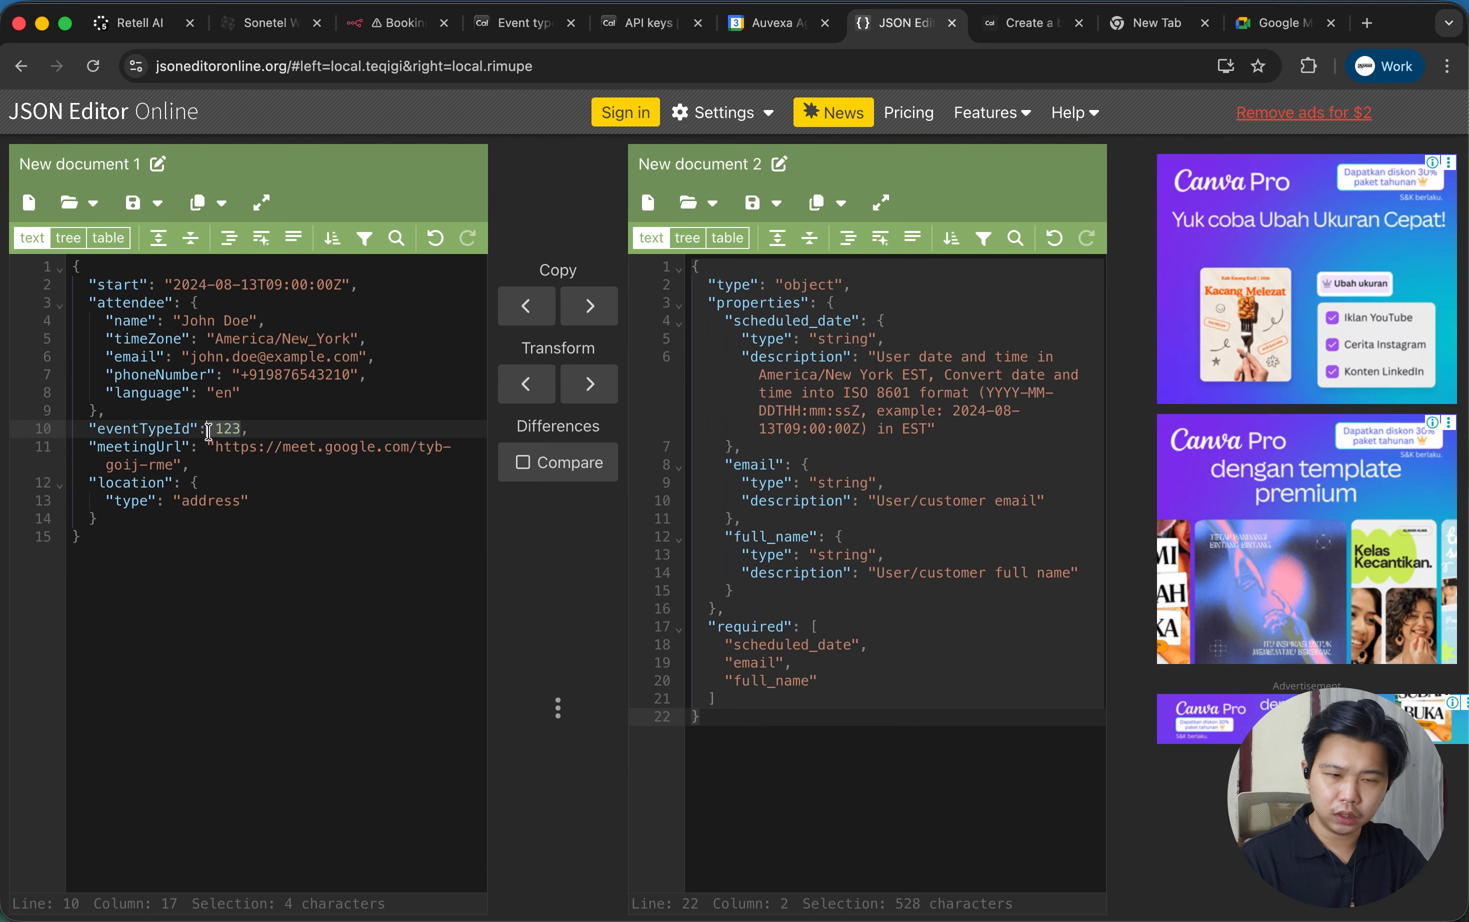
click(556, 30)
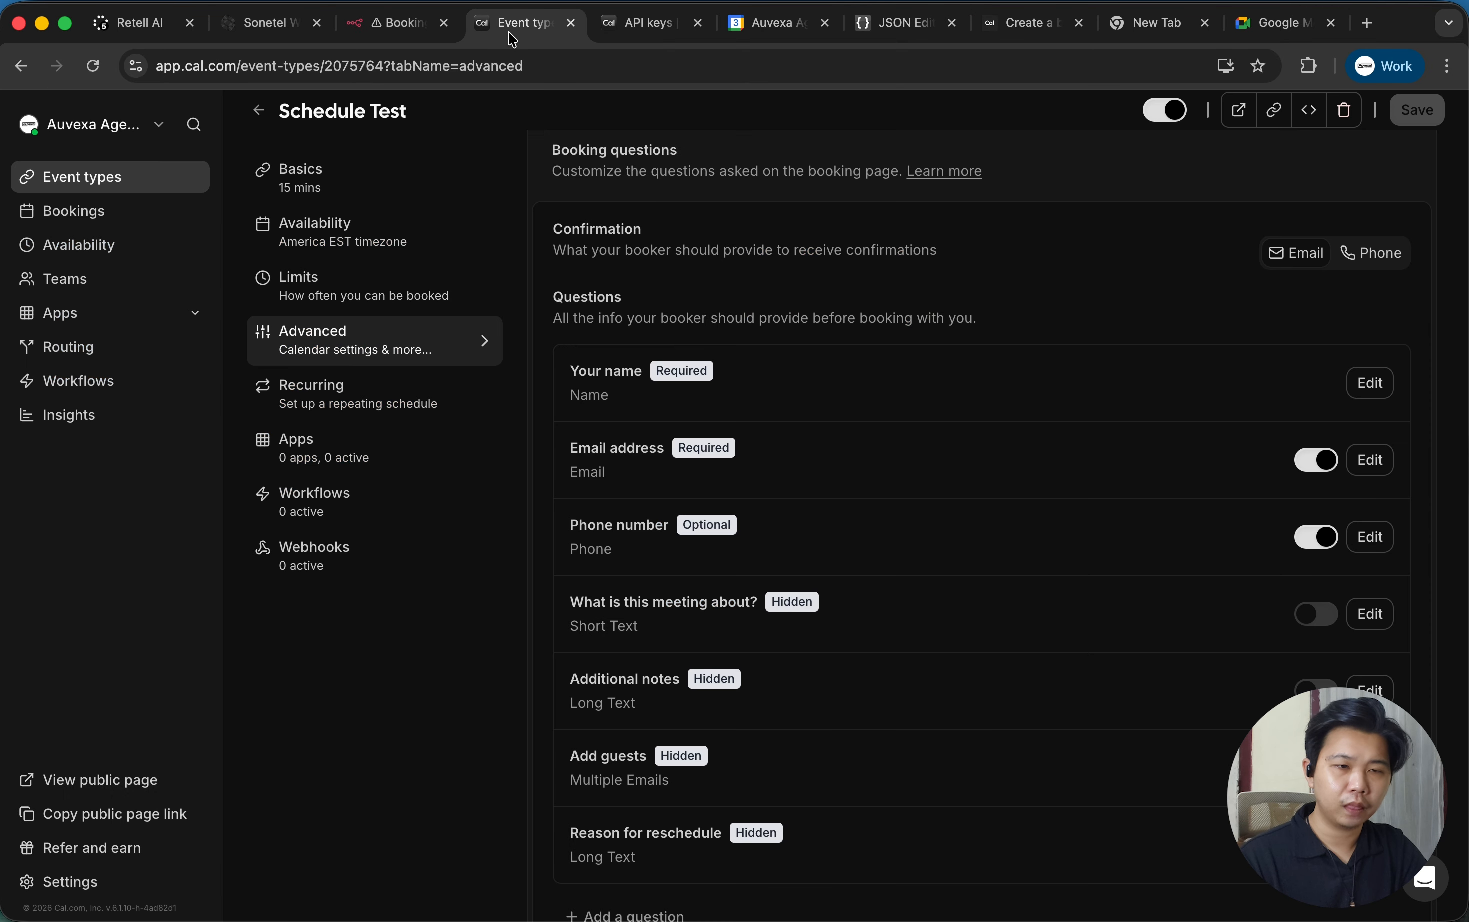
drag(382, 61, 326, 62)
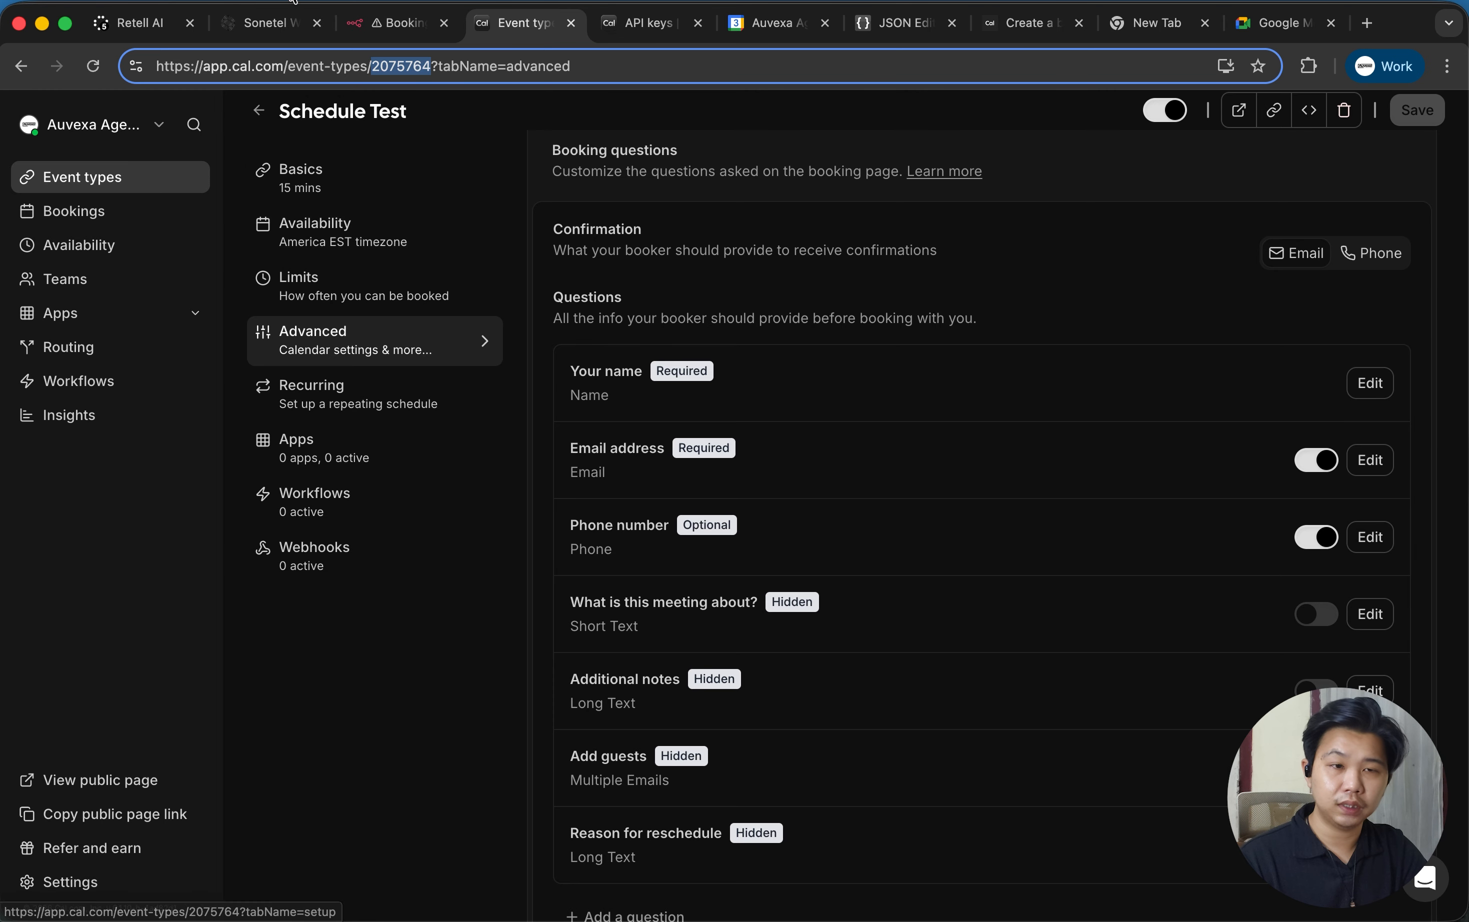
click(910, 30)
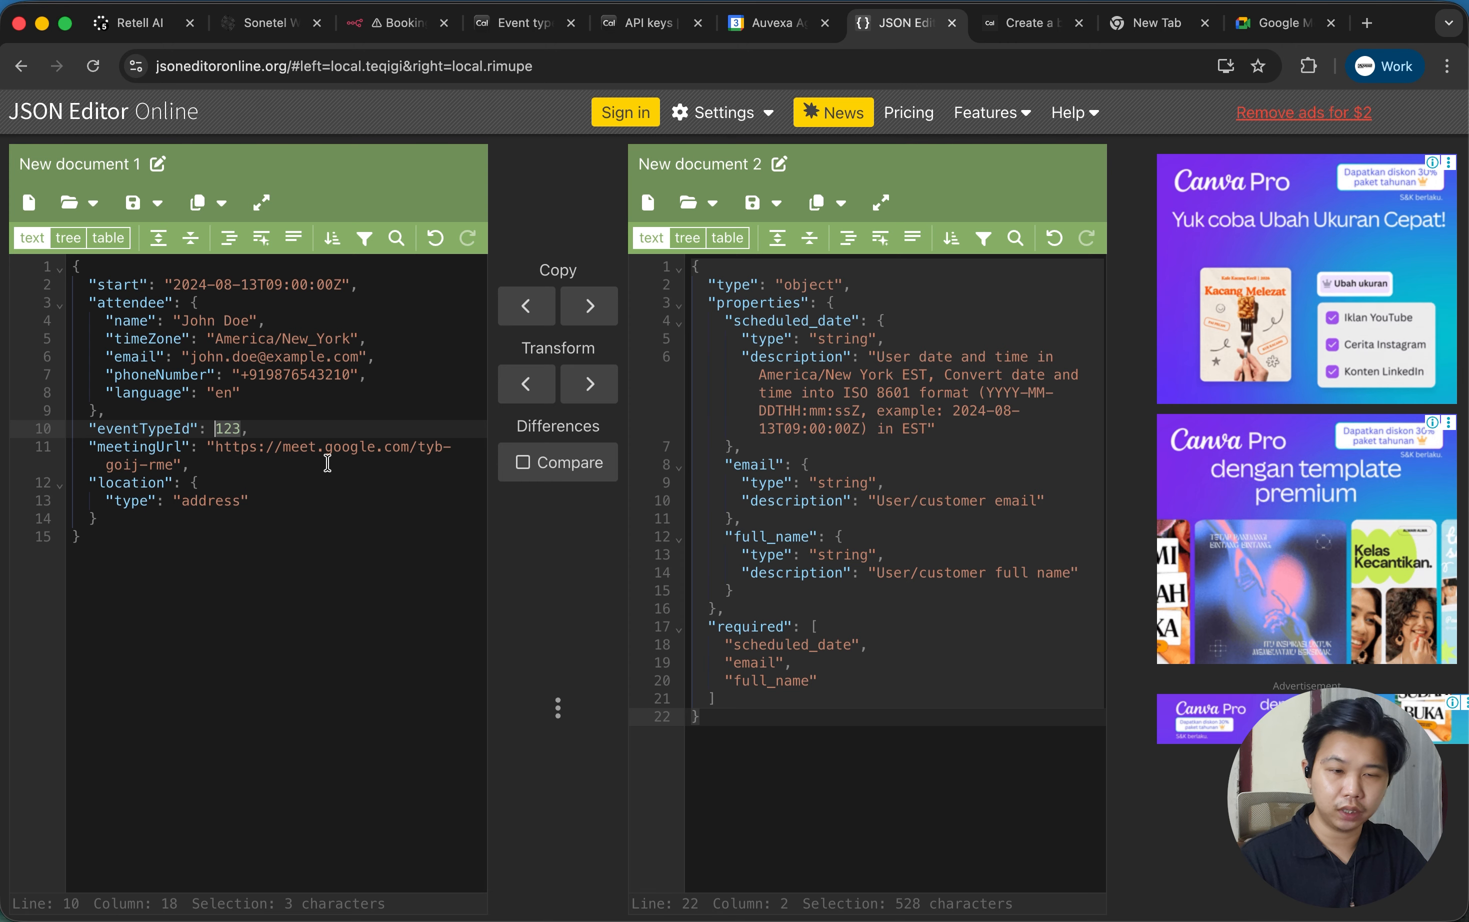
key(super+v)
click(305, 412)
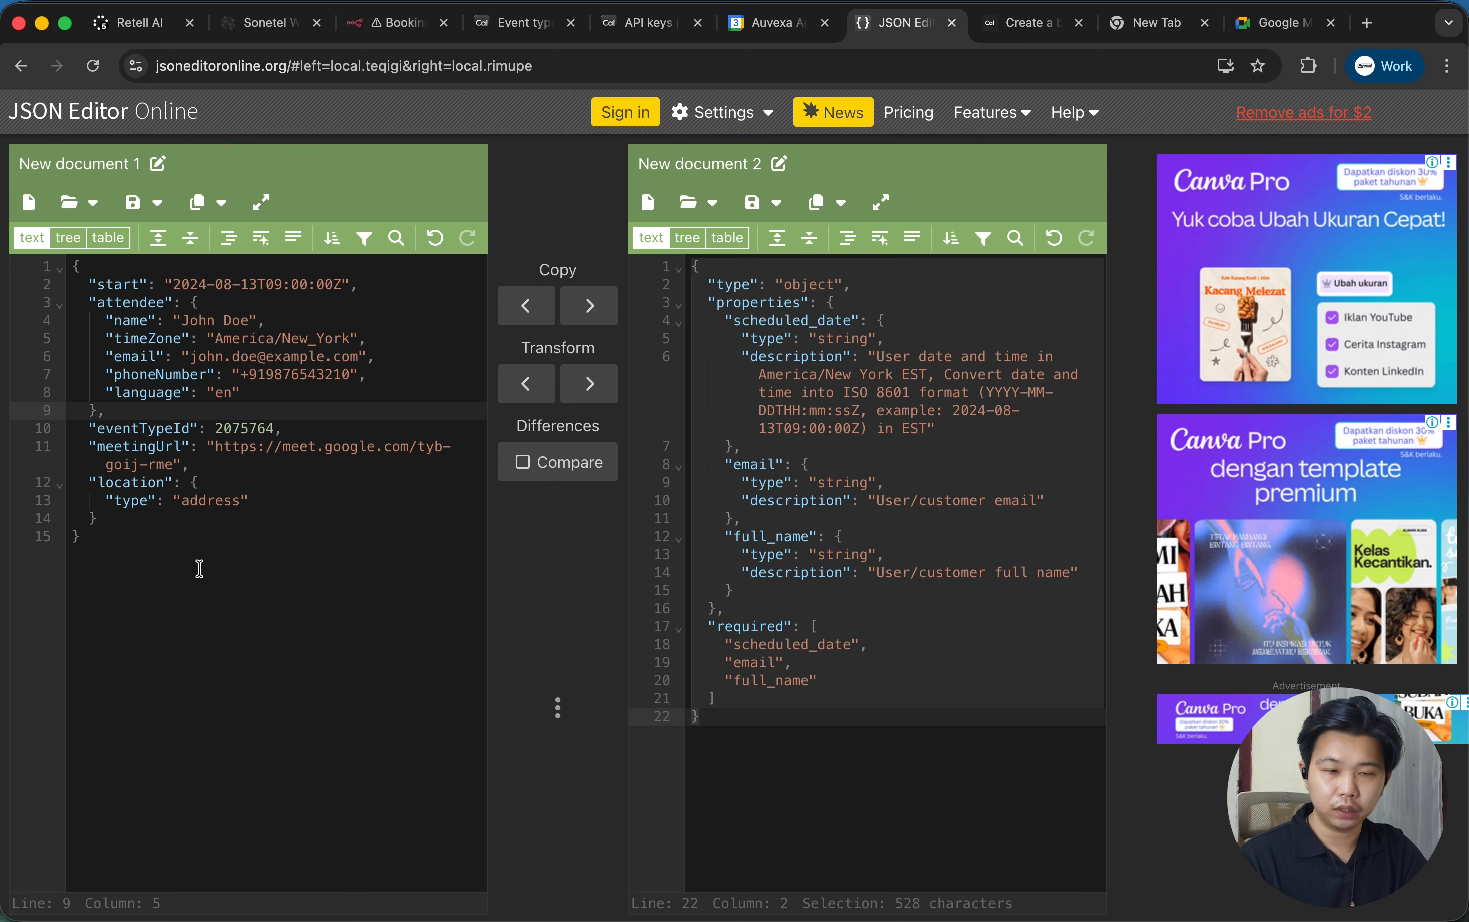
Copy the entire trimmed booking body and replace the JSON body of n8n's HTTP Request node with it.
click(245, 600)
key(super+a)
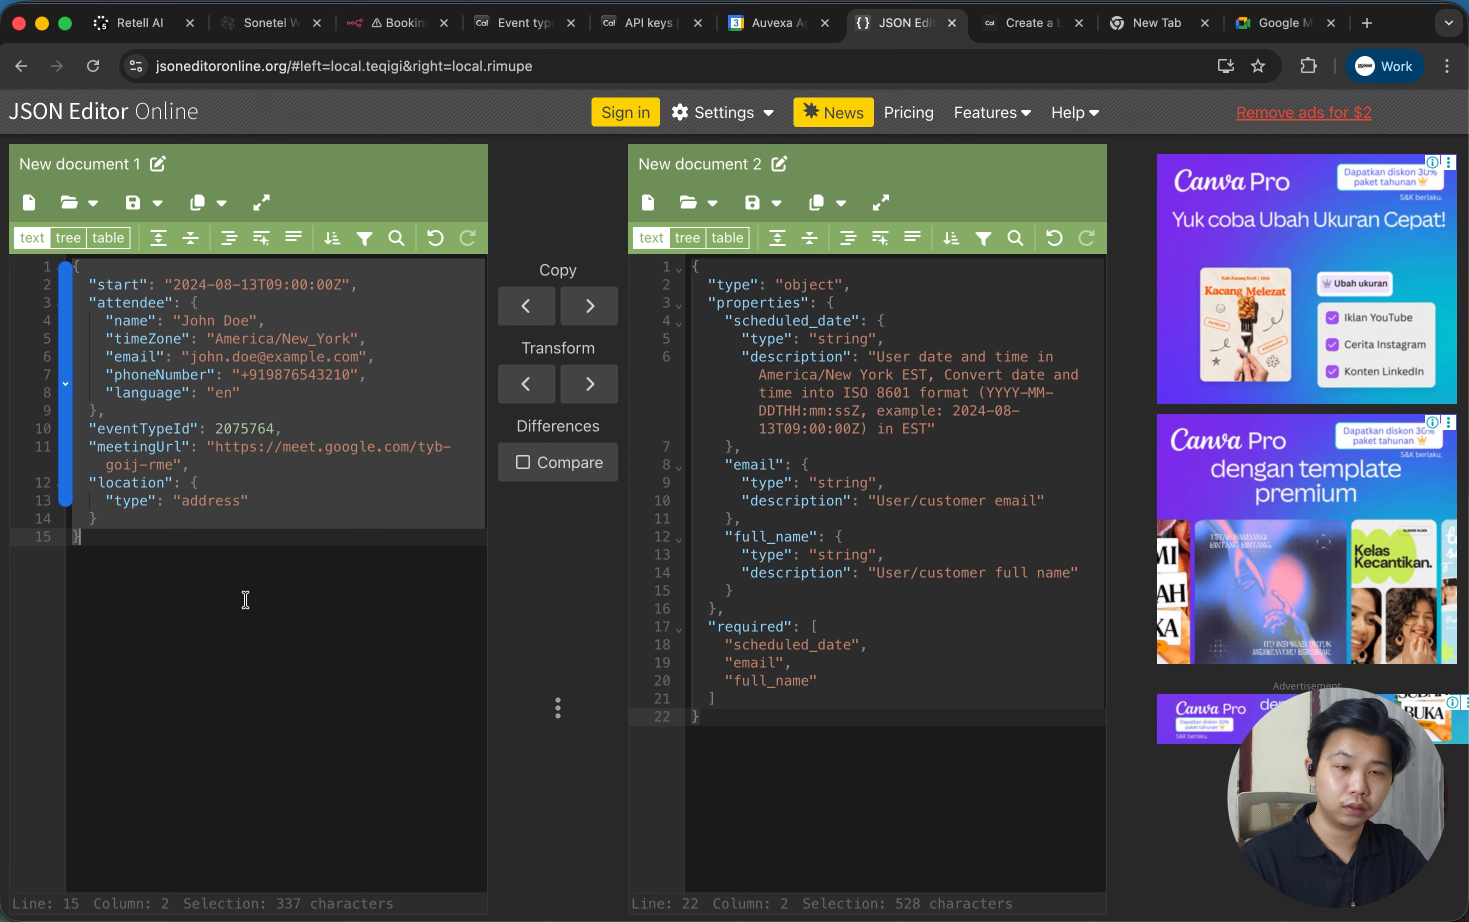
click(372, 25)
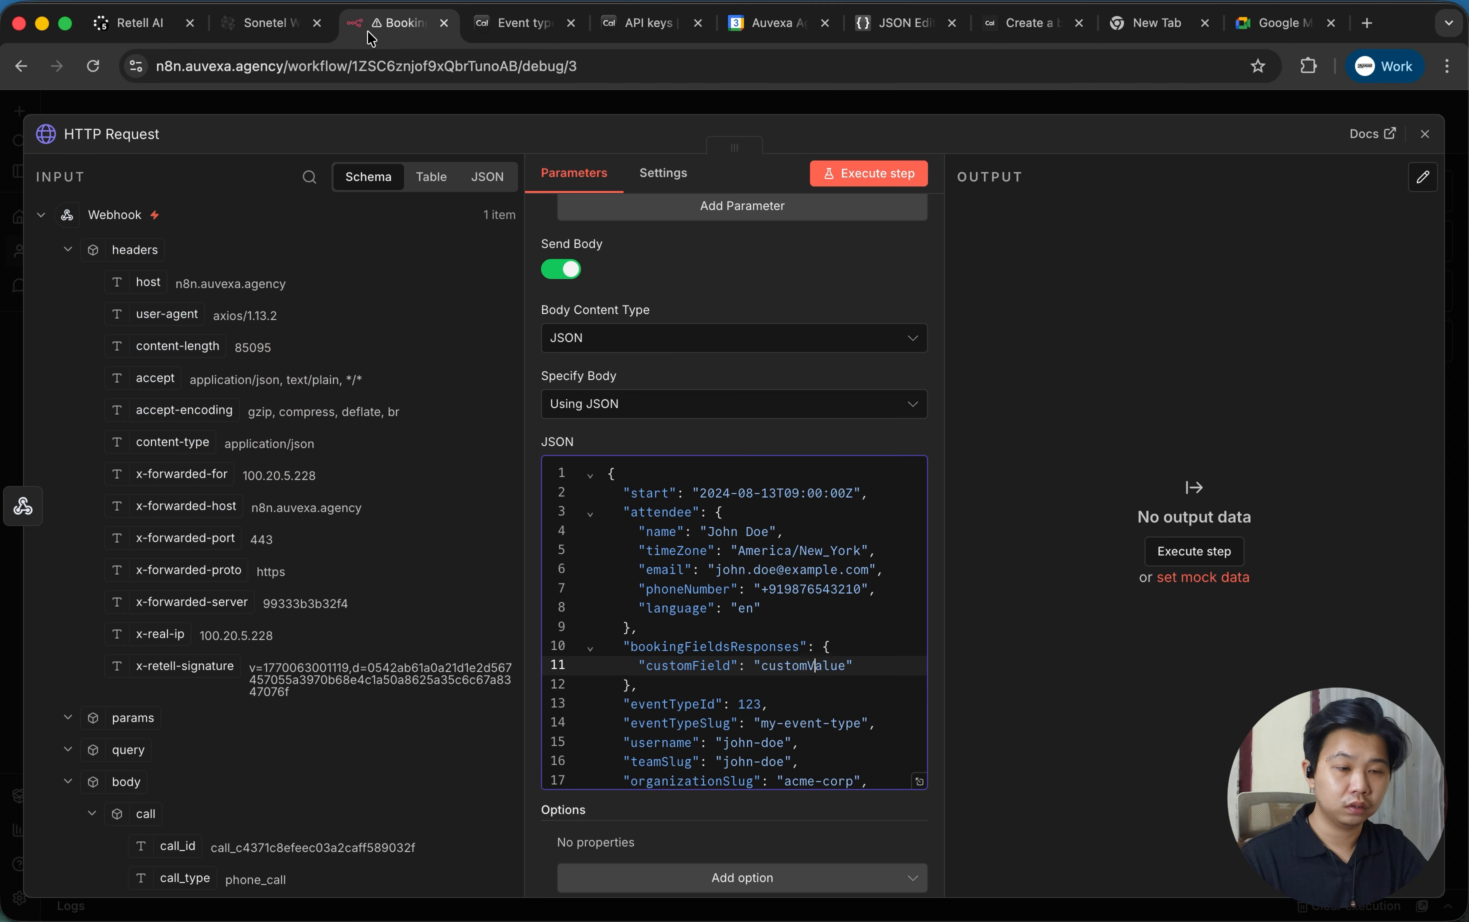
click(772, 578)
key(super+a)
key(super+v)
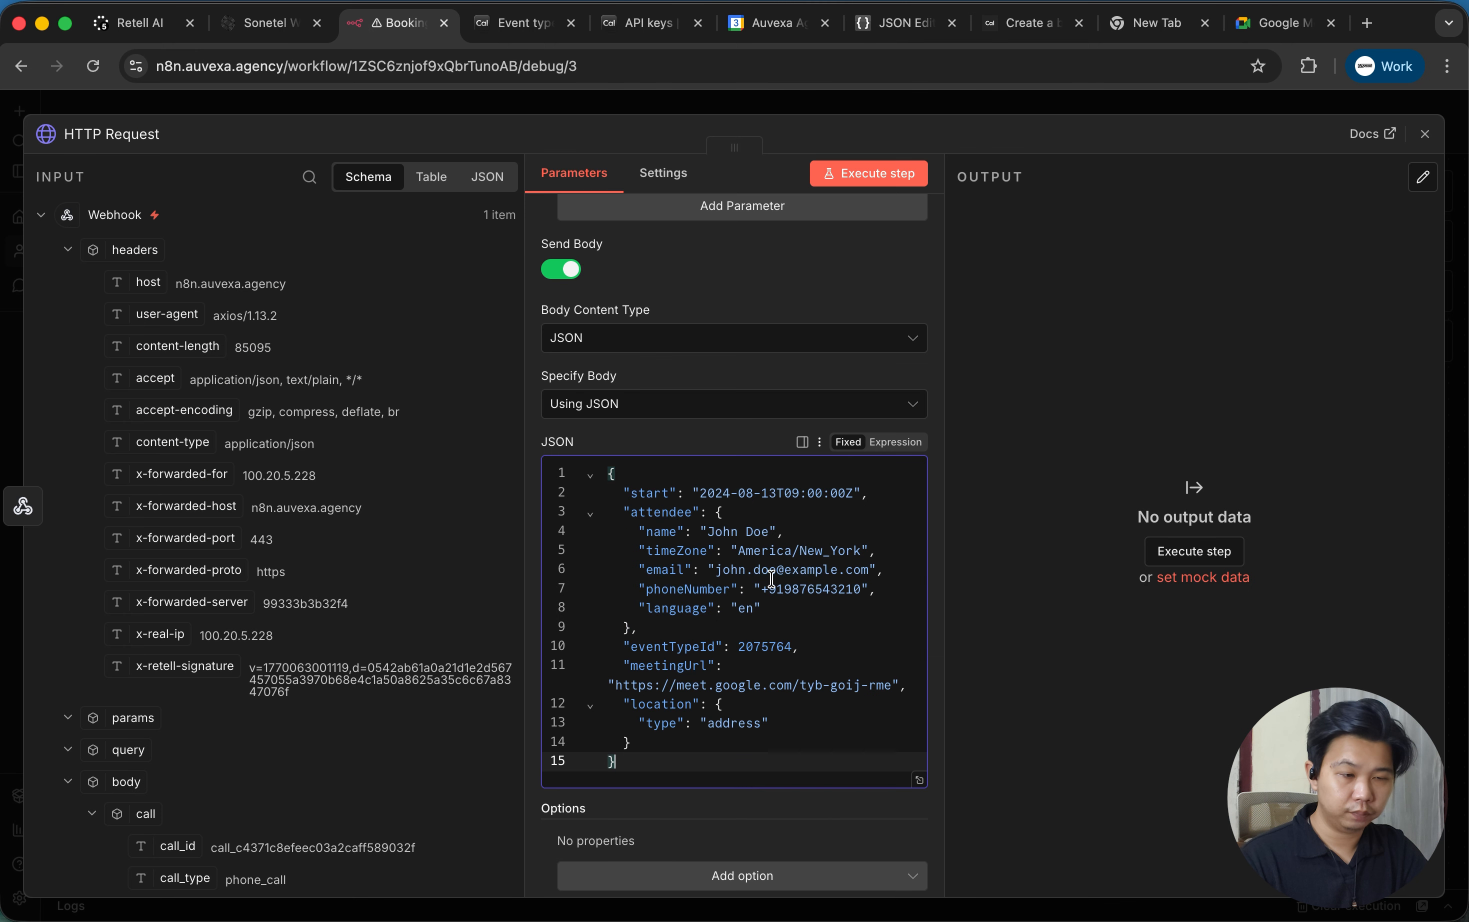
Collapse the transcript_object and transcript_with_tool_calls branches in the webhook input and locate the args fields.
click(753, 531)
drag(701, 494, 850, 484)
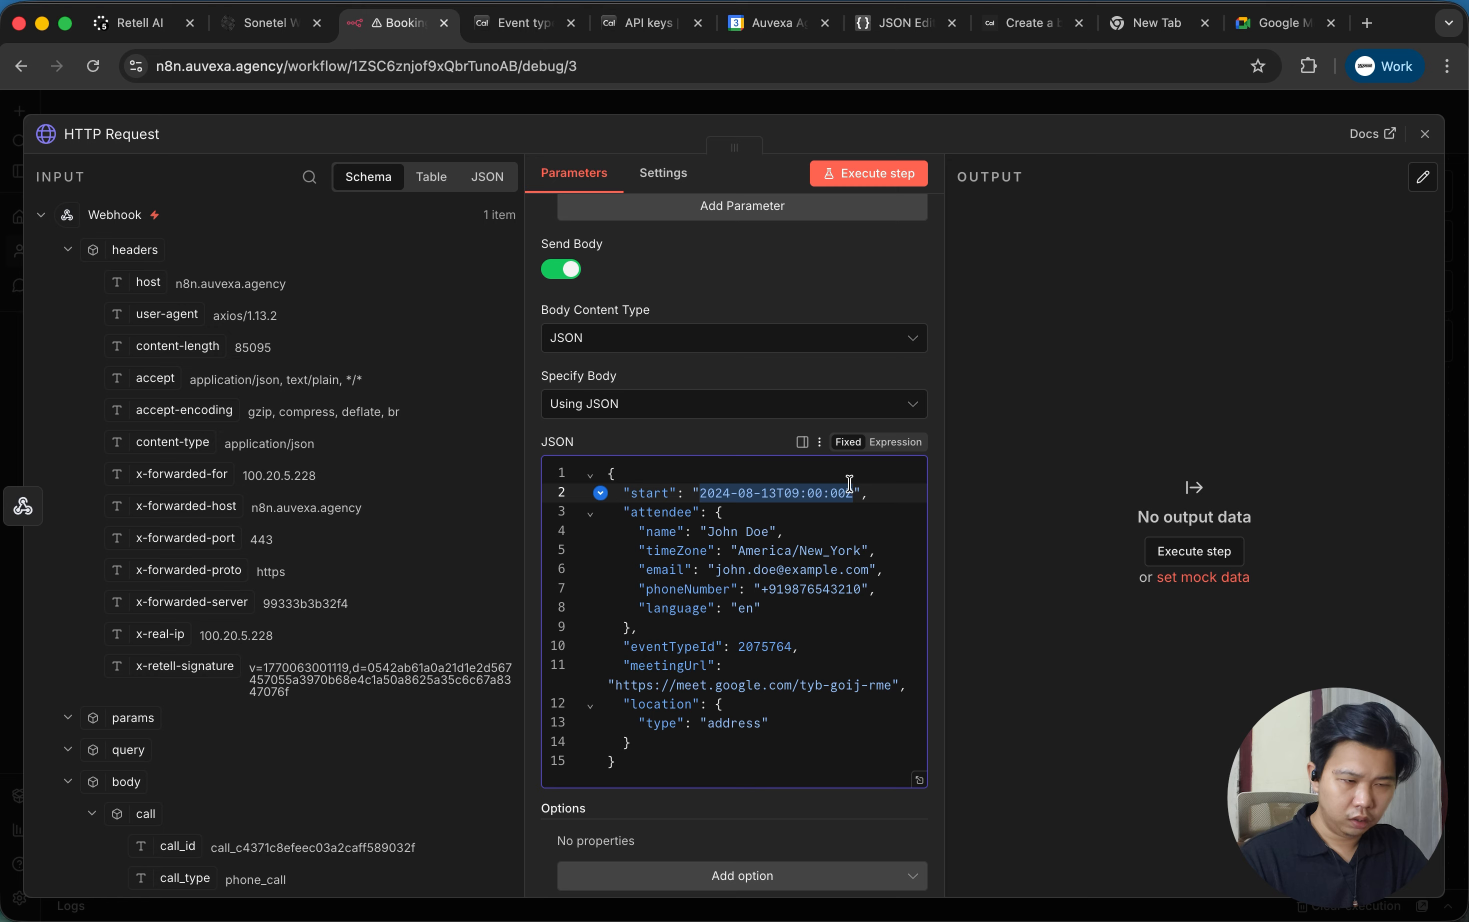
scroll(122, 658, down, 15)
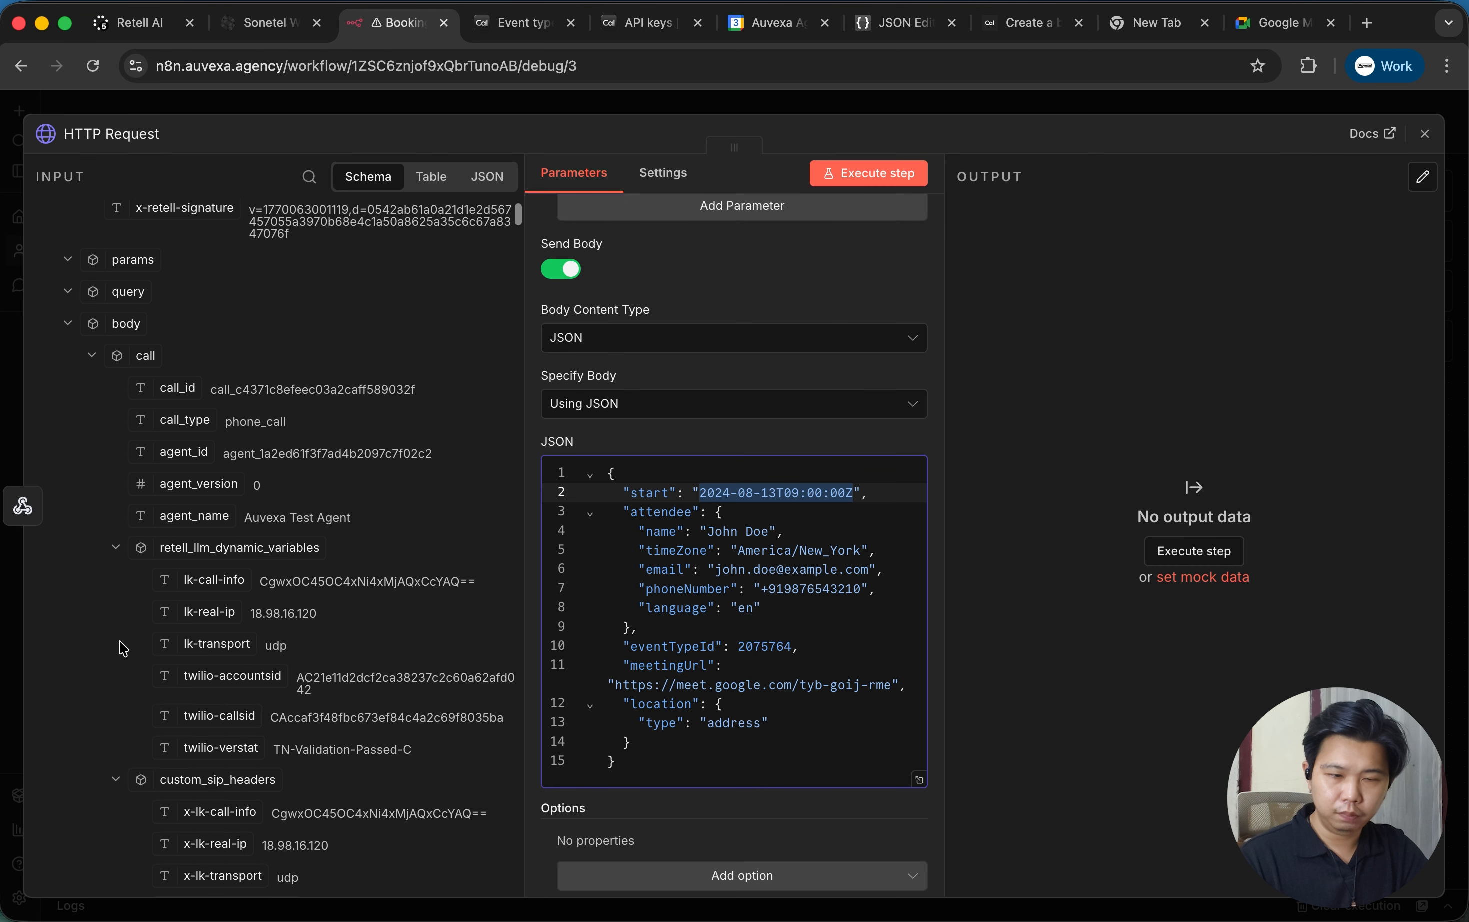
scroll(122, 649, up, 10)
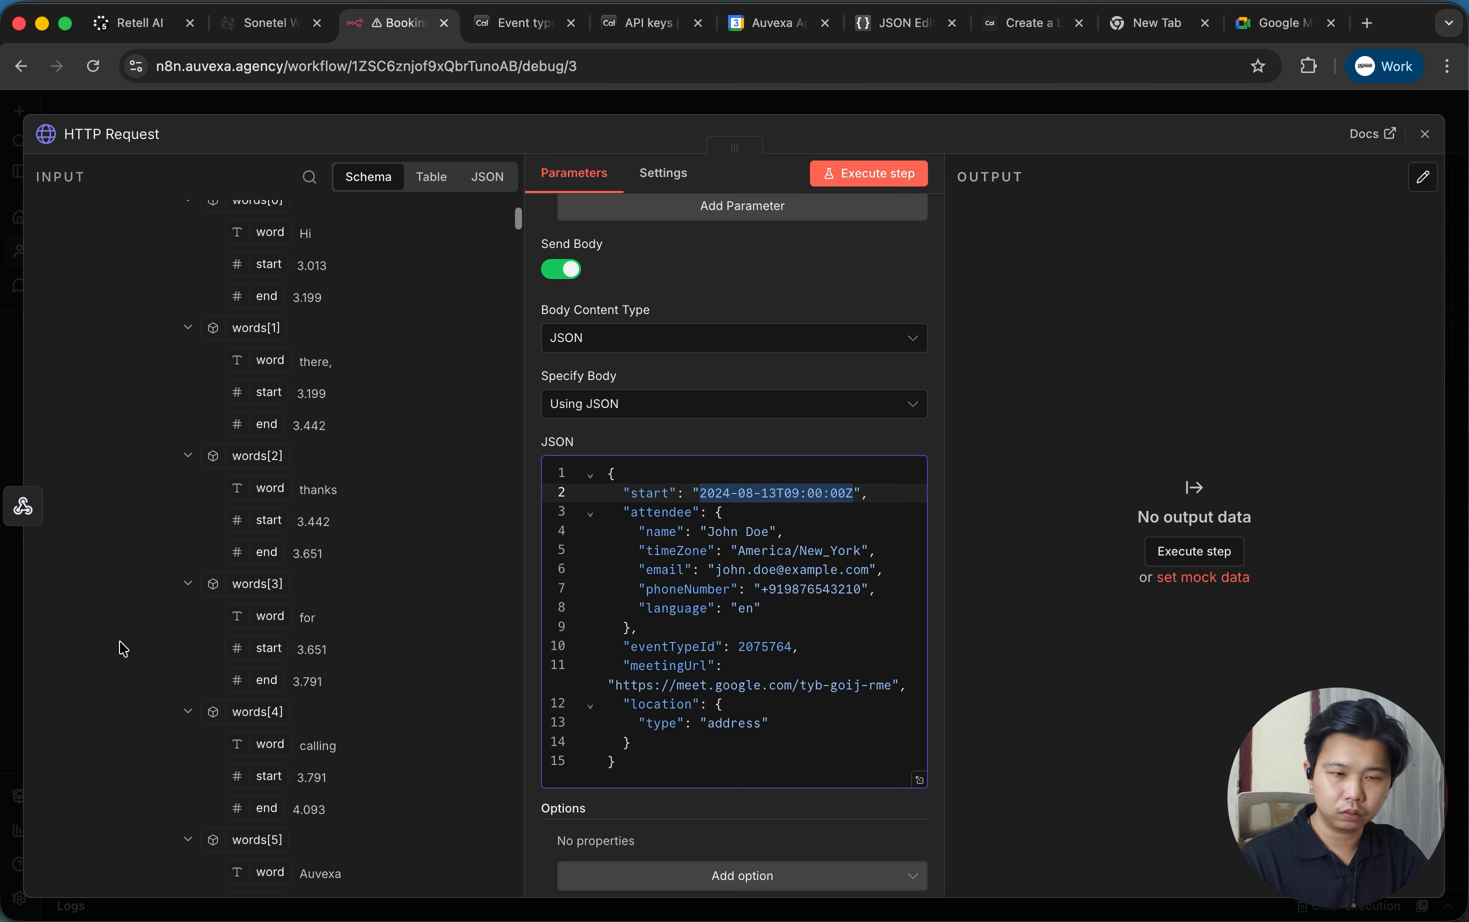
click(116, 663)
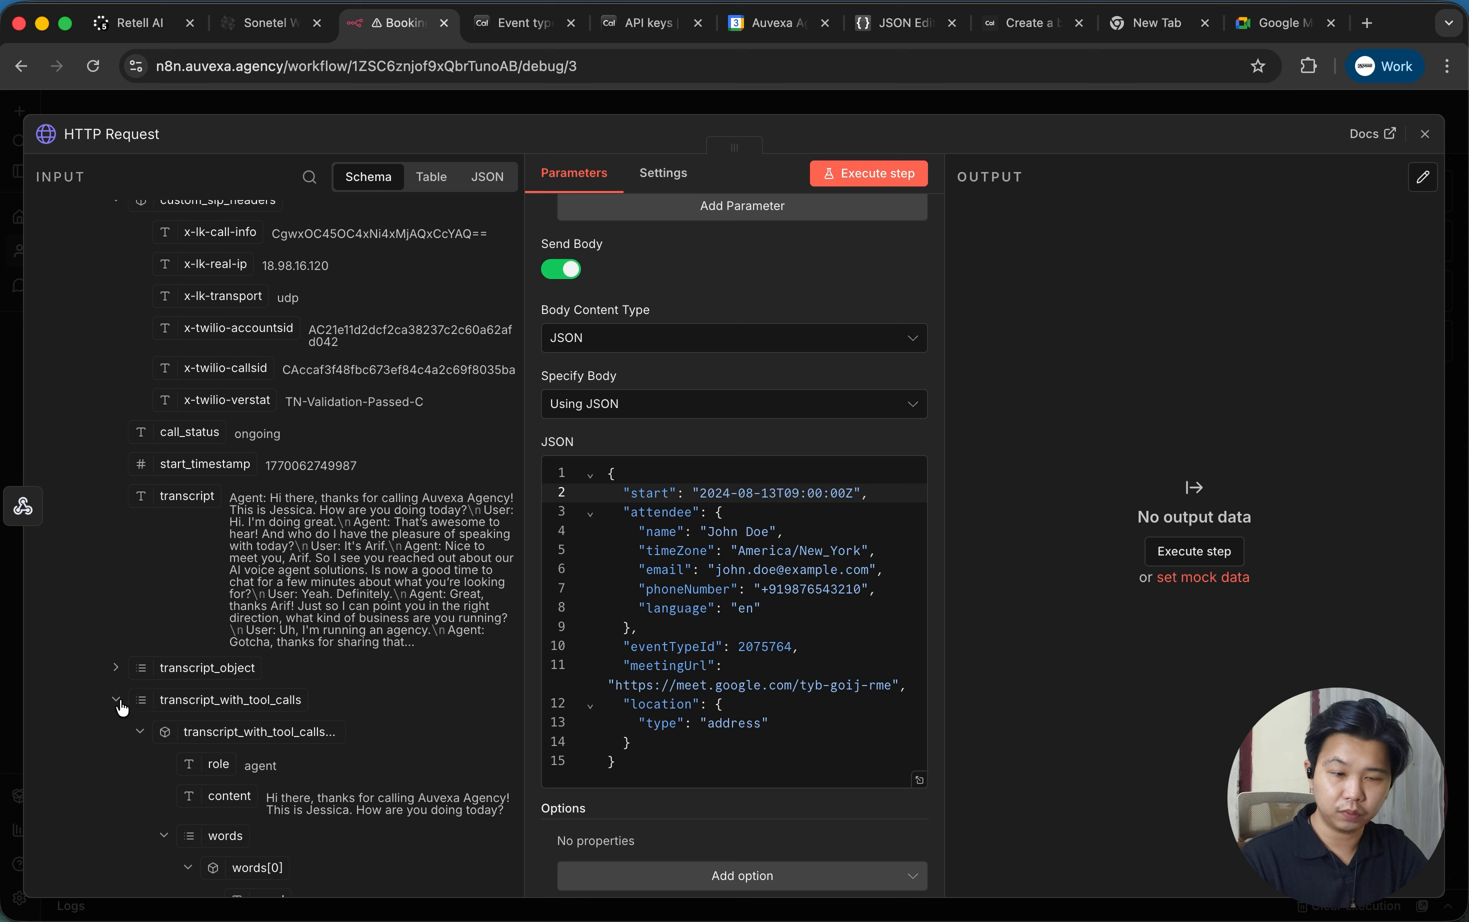
click(115, 699)
scroll(160, 733, down, 10)
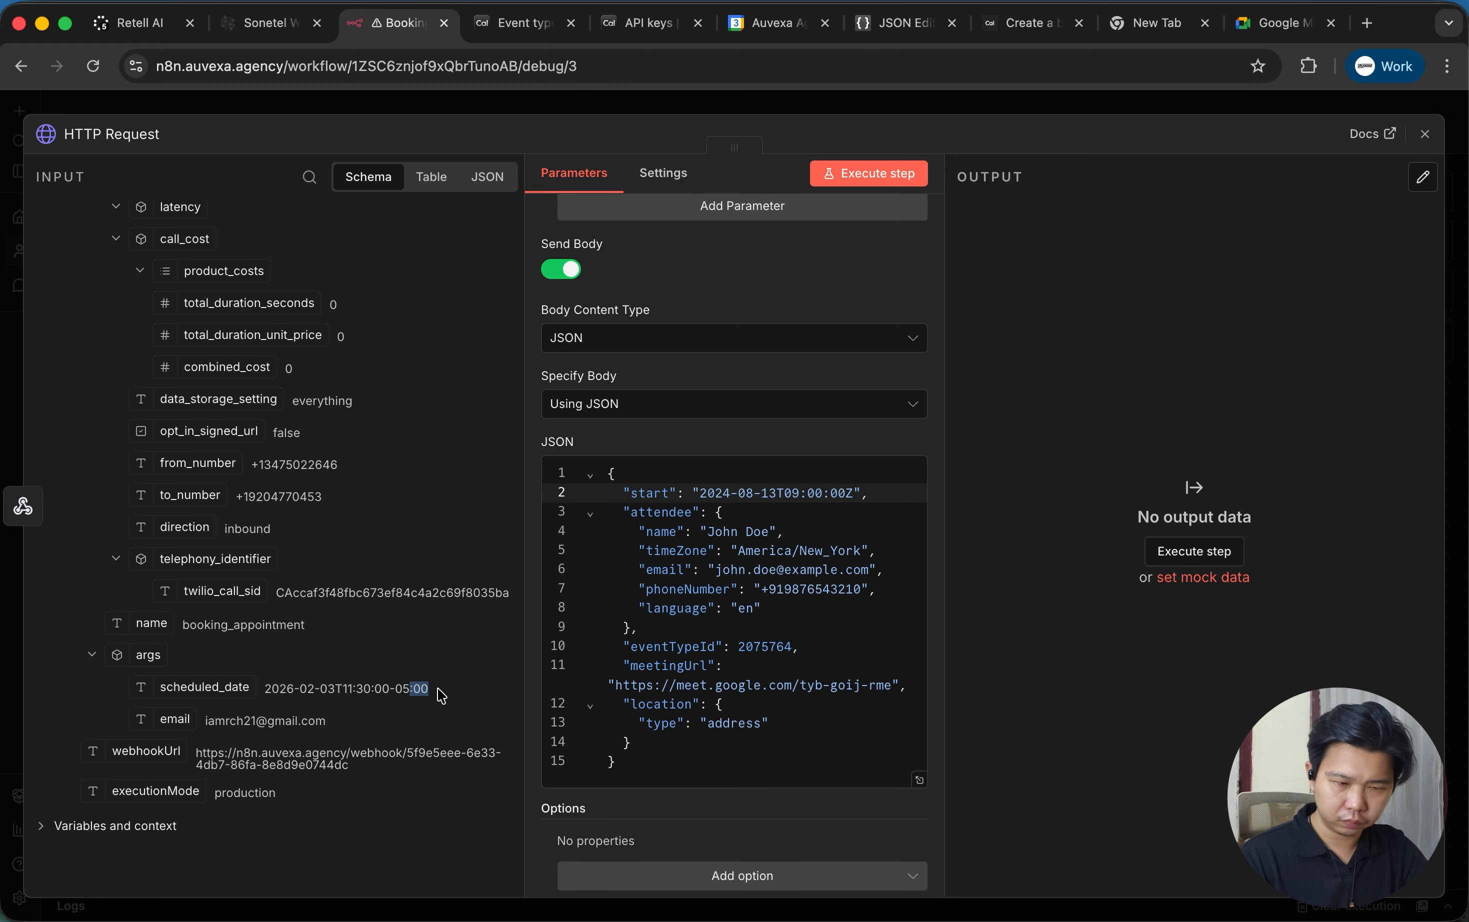
Compare the format of the sample start value with the time-zone offset in the webhook's scheduled_date argument.
click(859, 488)
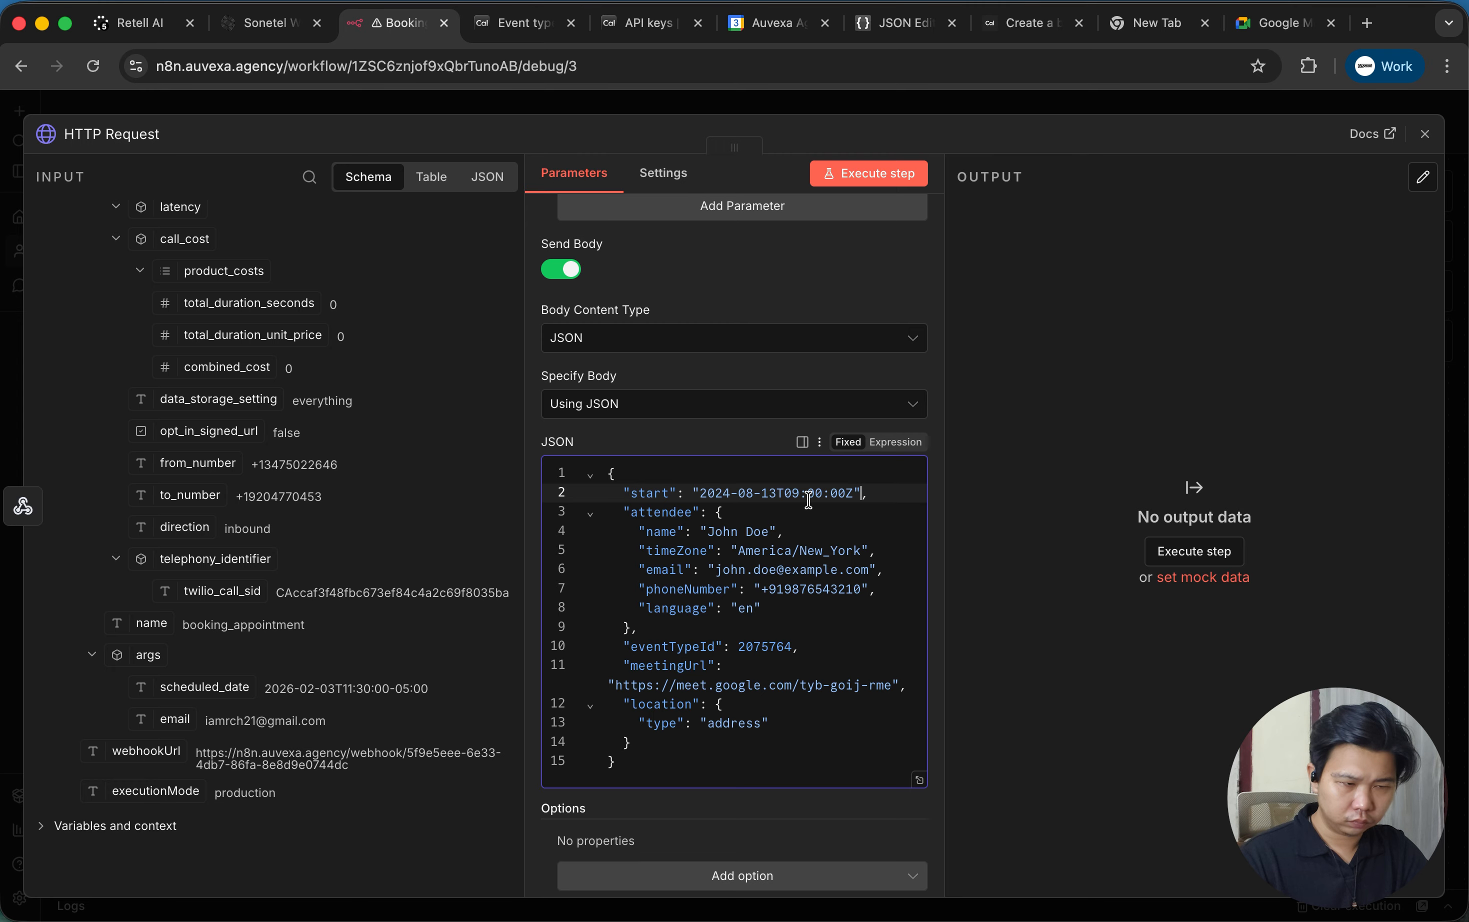
drag(854, 493, 698, 495)
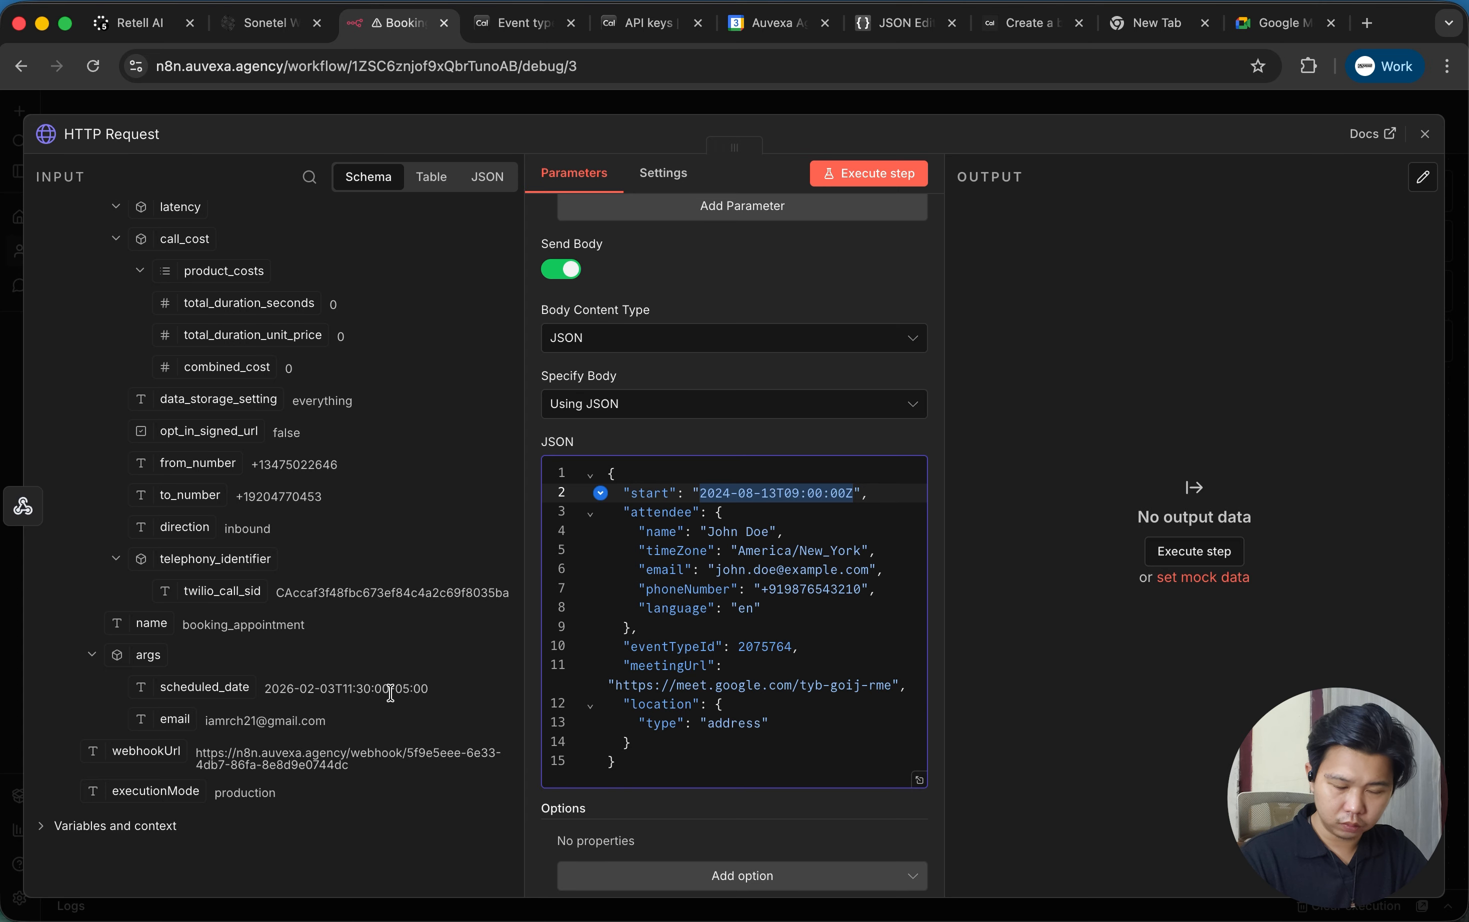
drag(390, 688, 442, 695)
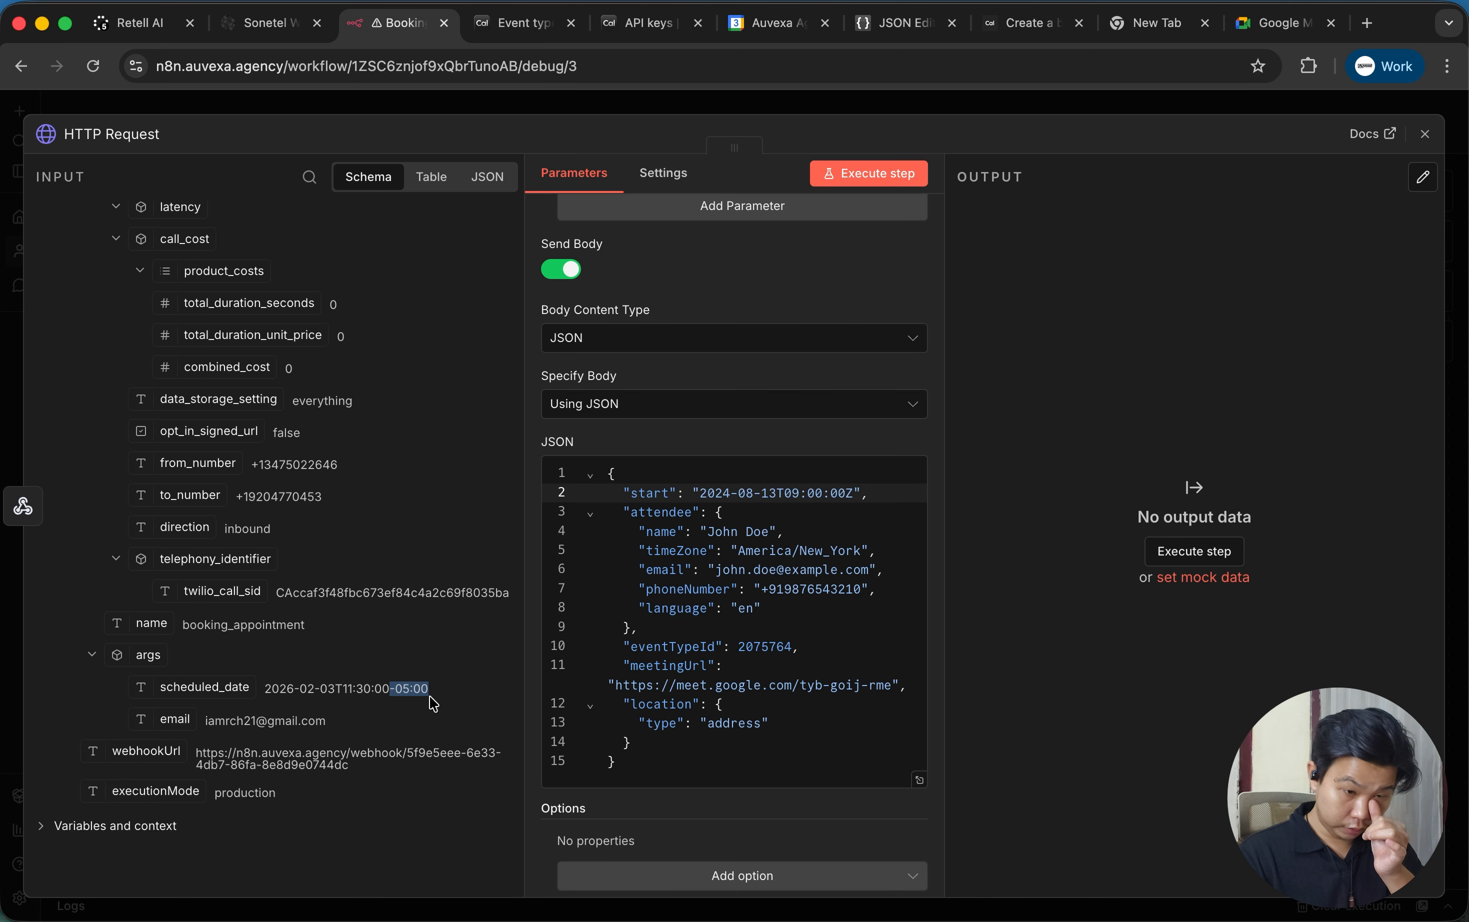
click(442, 702)
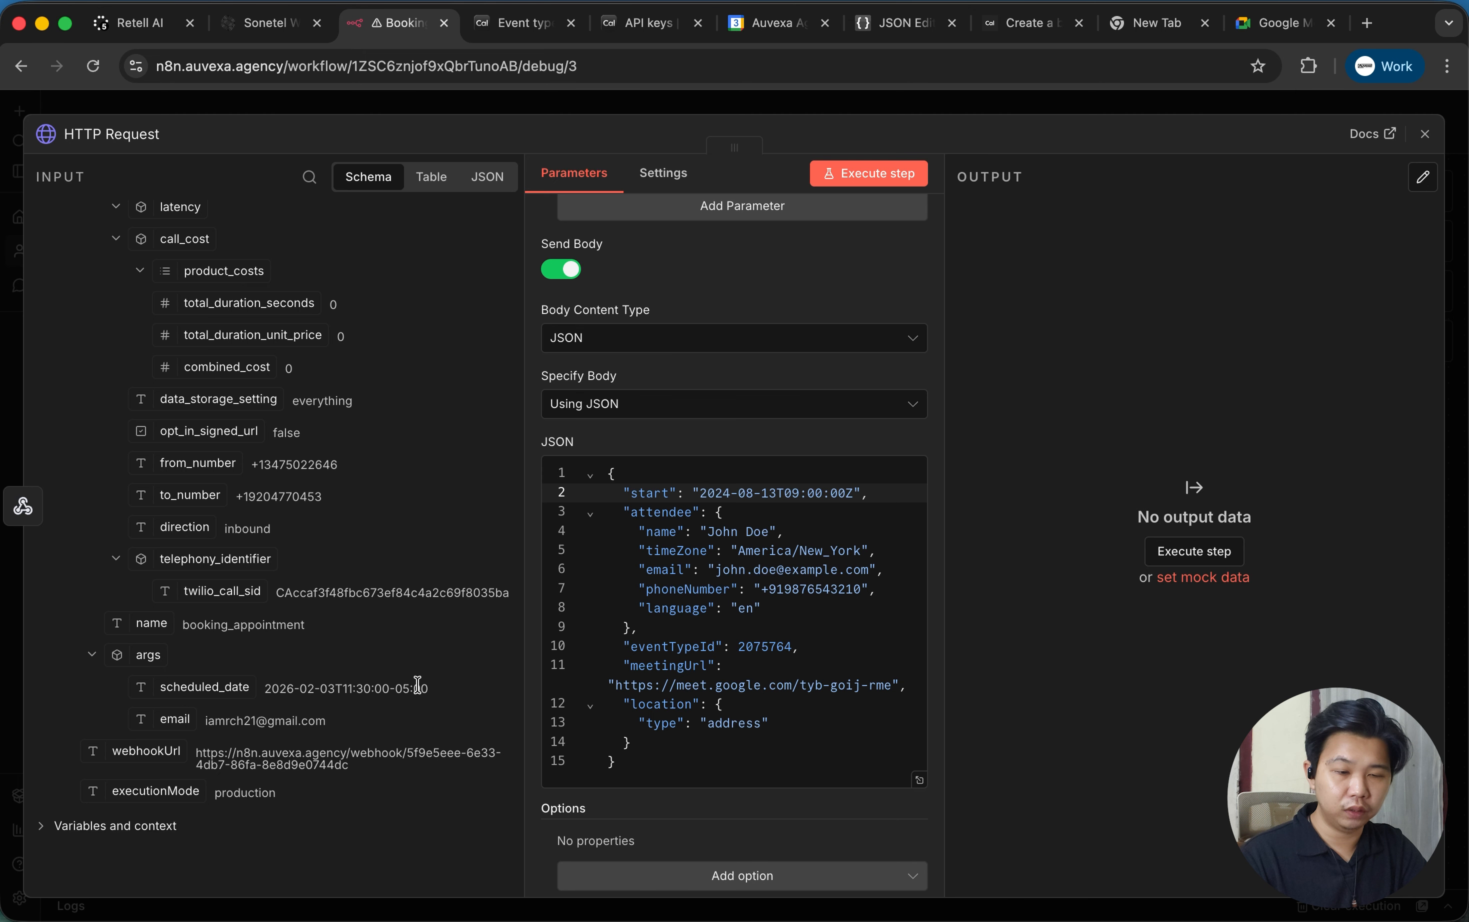
drag(389, 688, 449, 694)
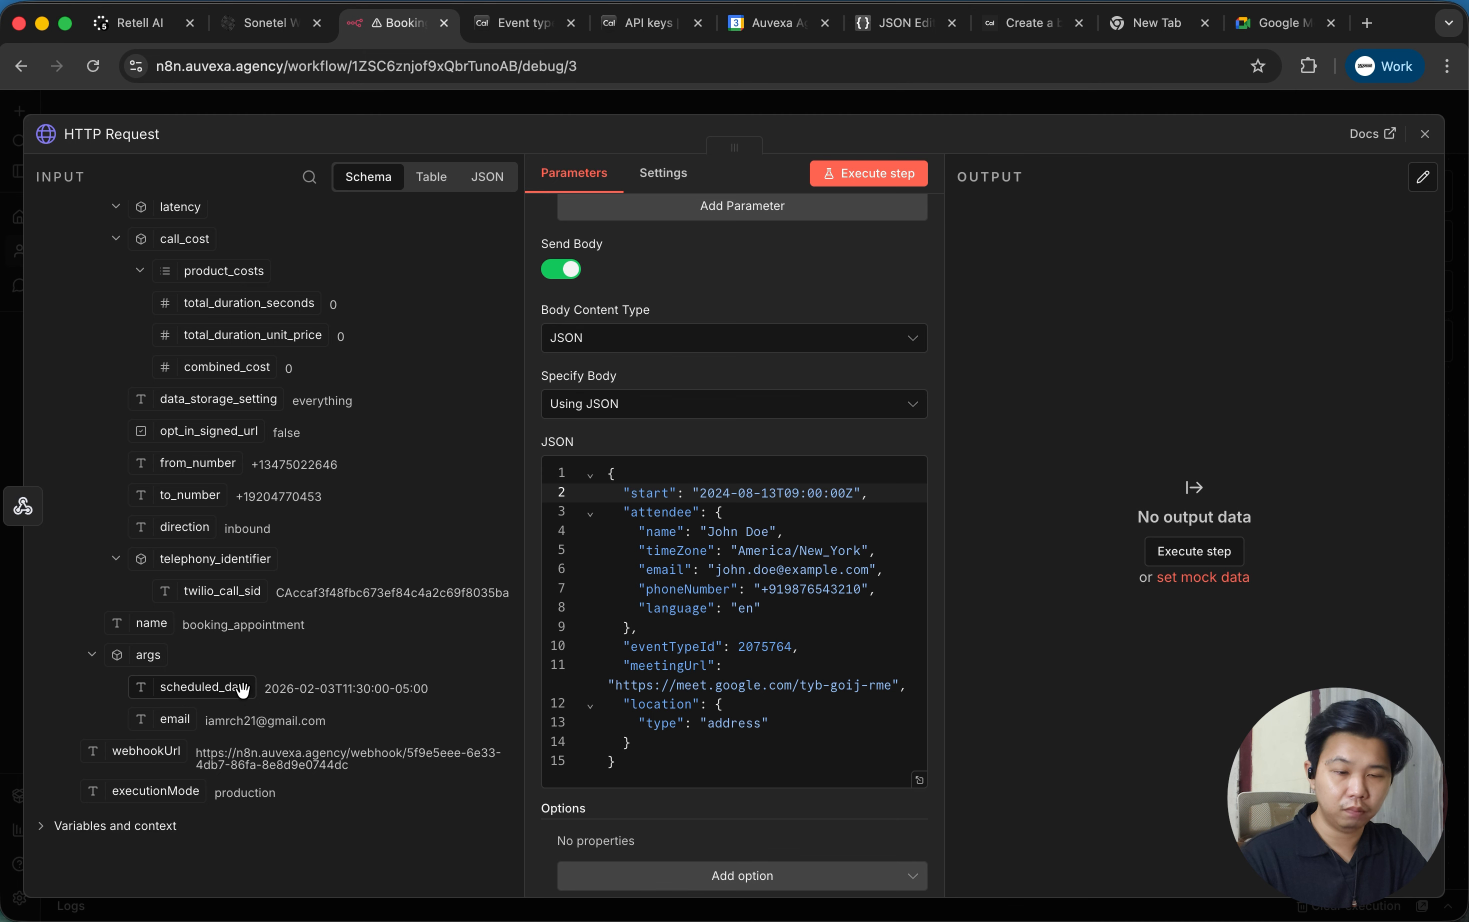
Clear the sample start value in the JSON body and try to map the webhook's scheduled_date field into it.
click(848, 491)
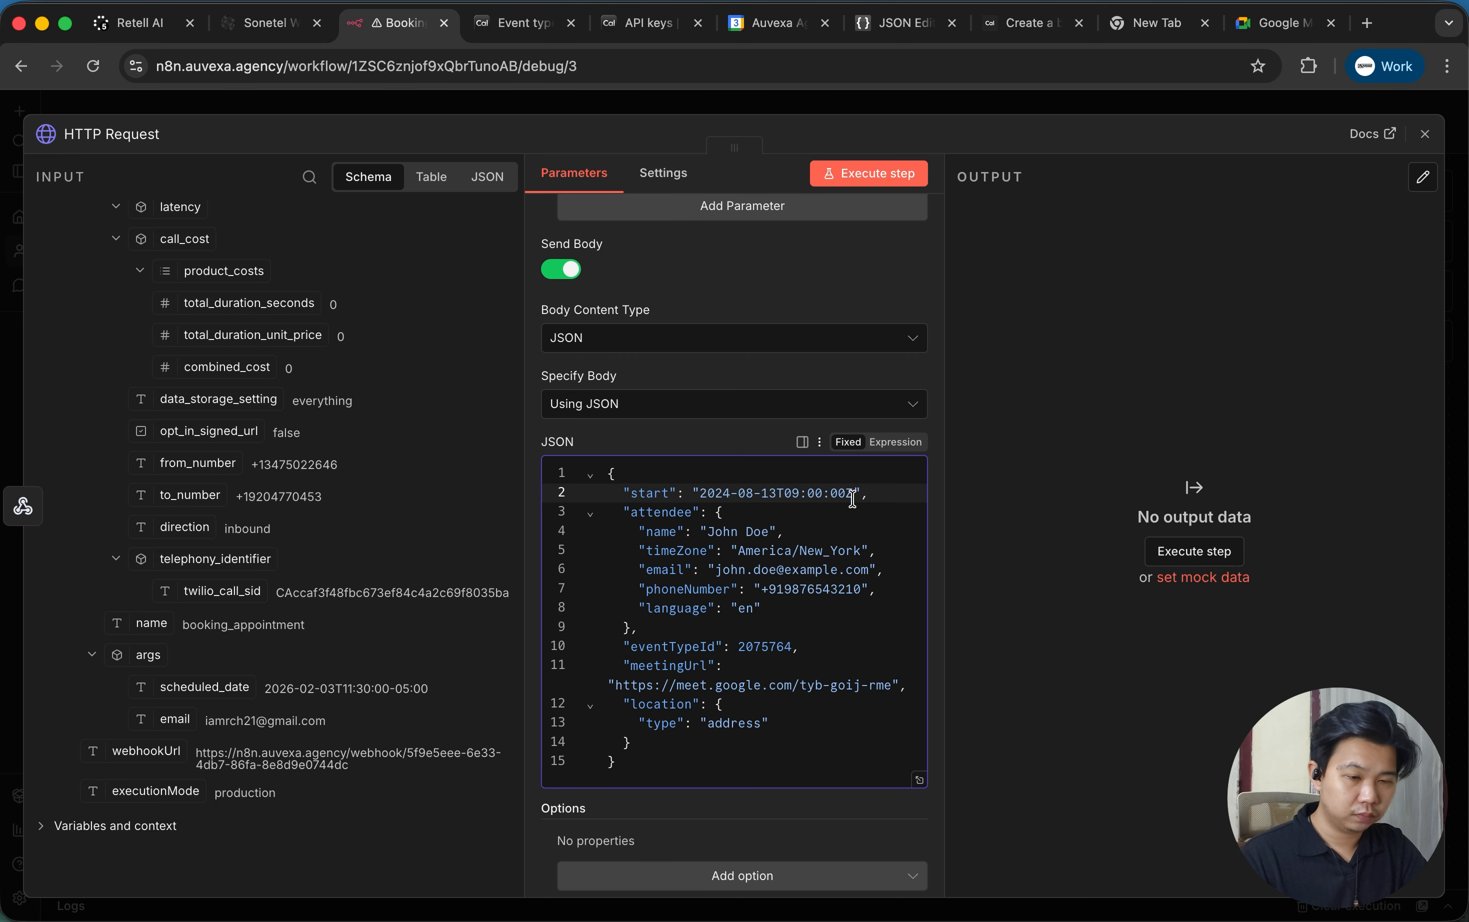
mouse_move(852, 497)
mouse_down()
mouse_move(701, 482)
mouse_move(854, 494)
mouse_up()
click(700, 483)
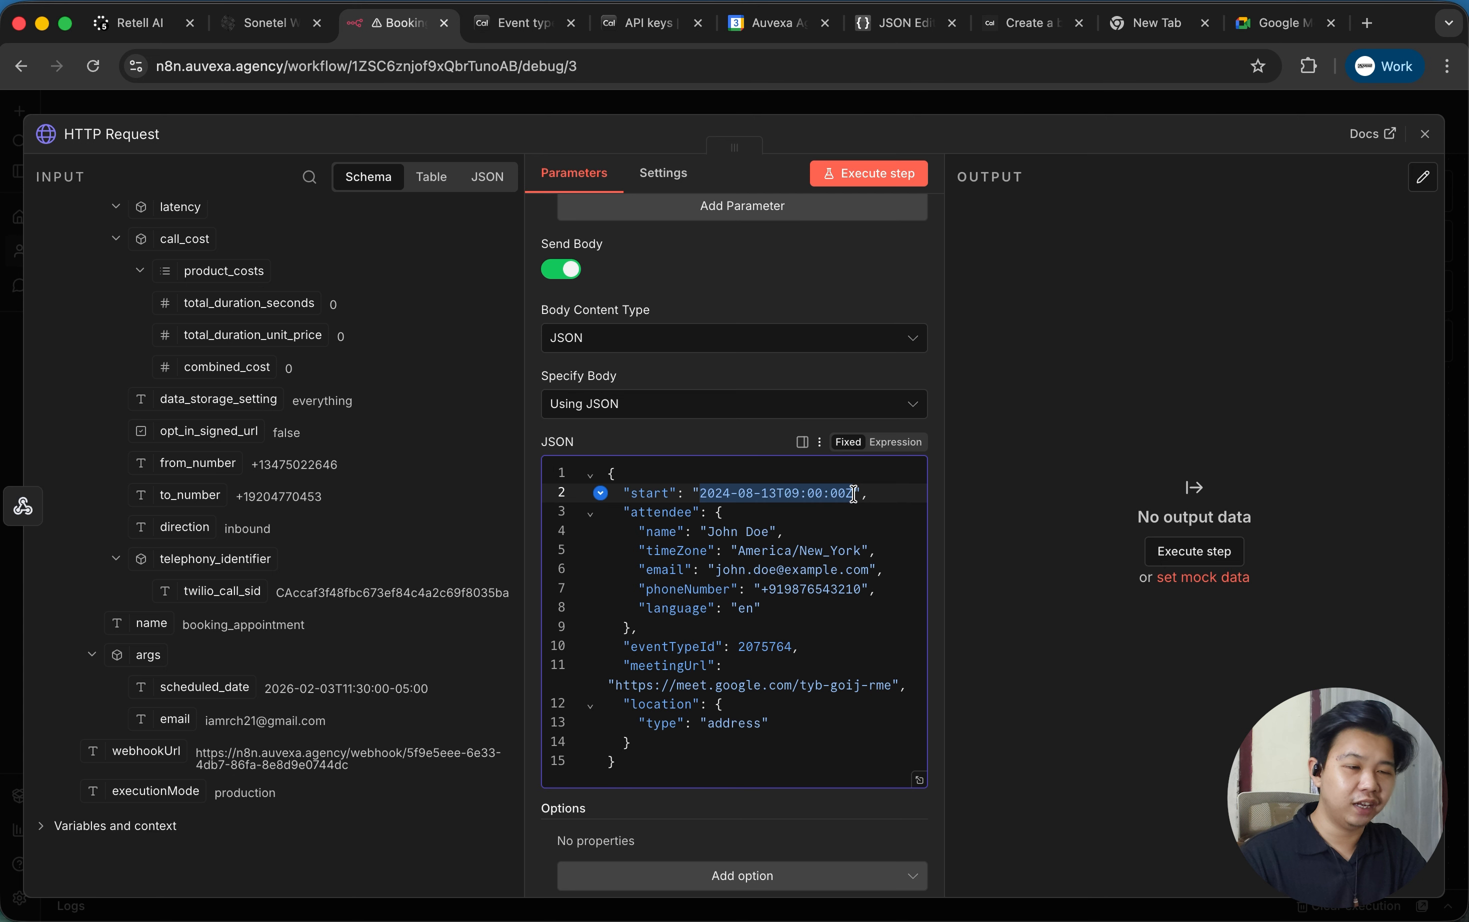
key(BackSpace)
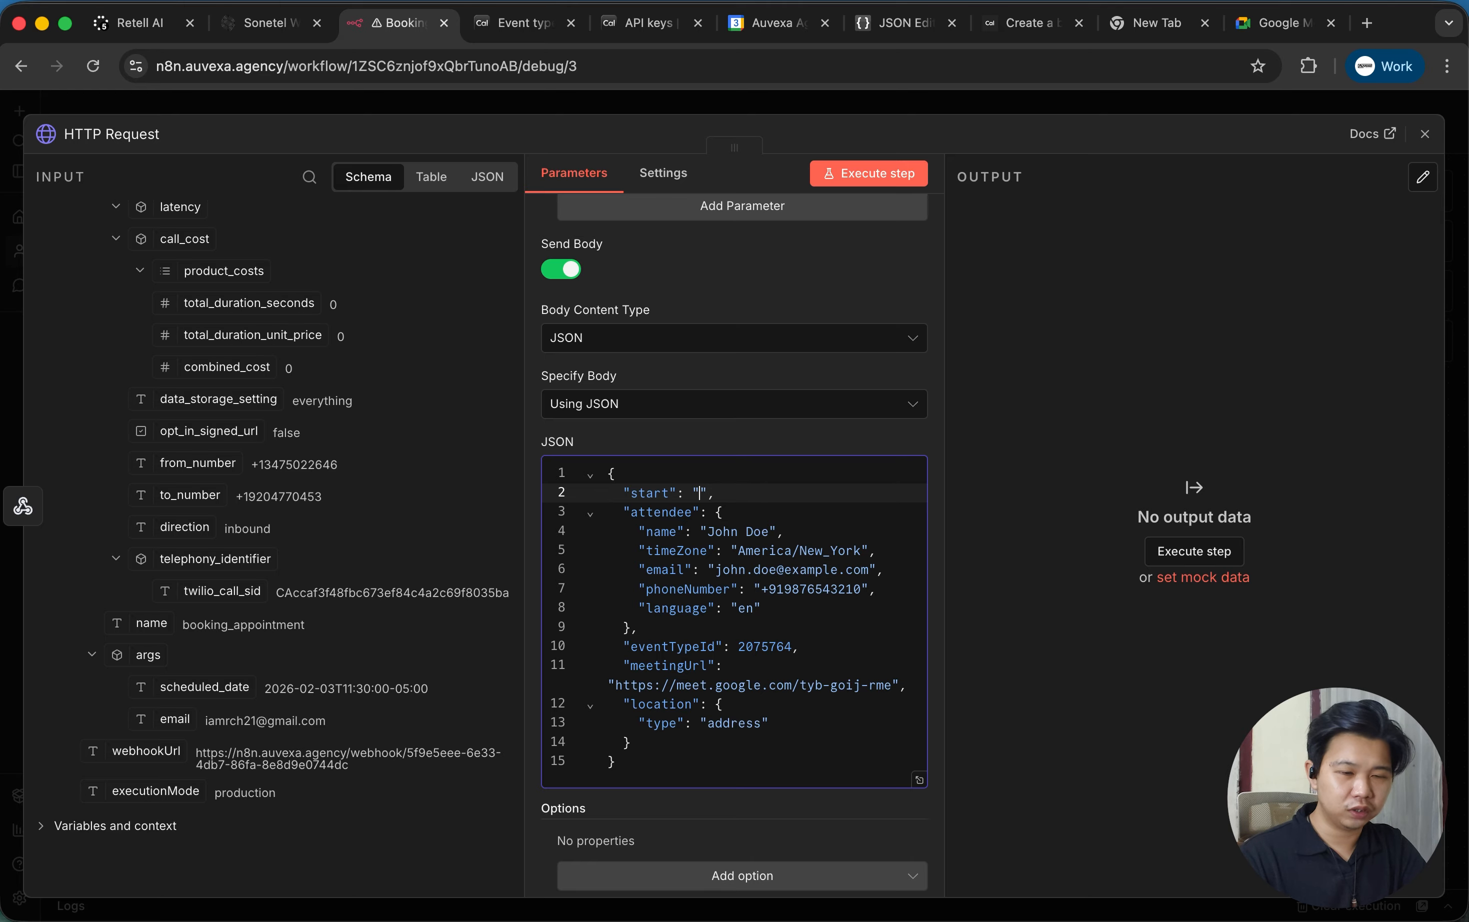
drag(205, 687, 702, 495)
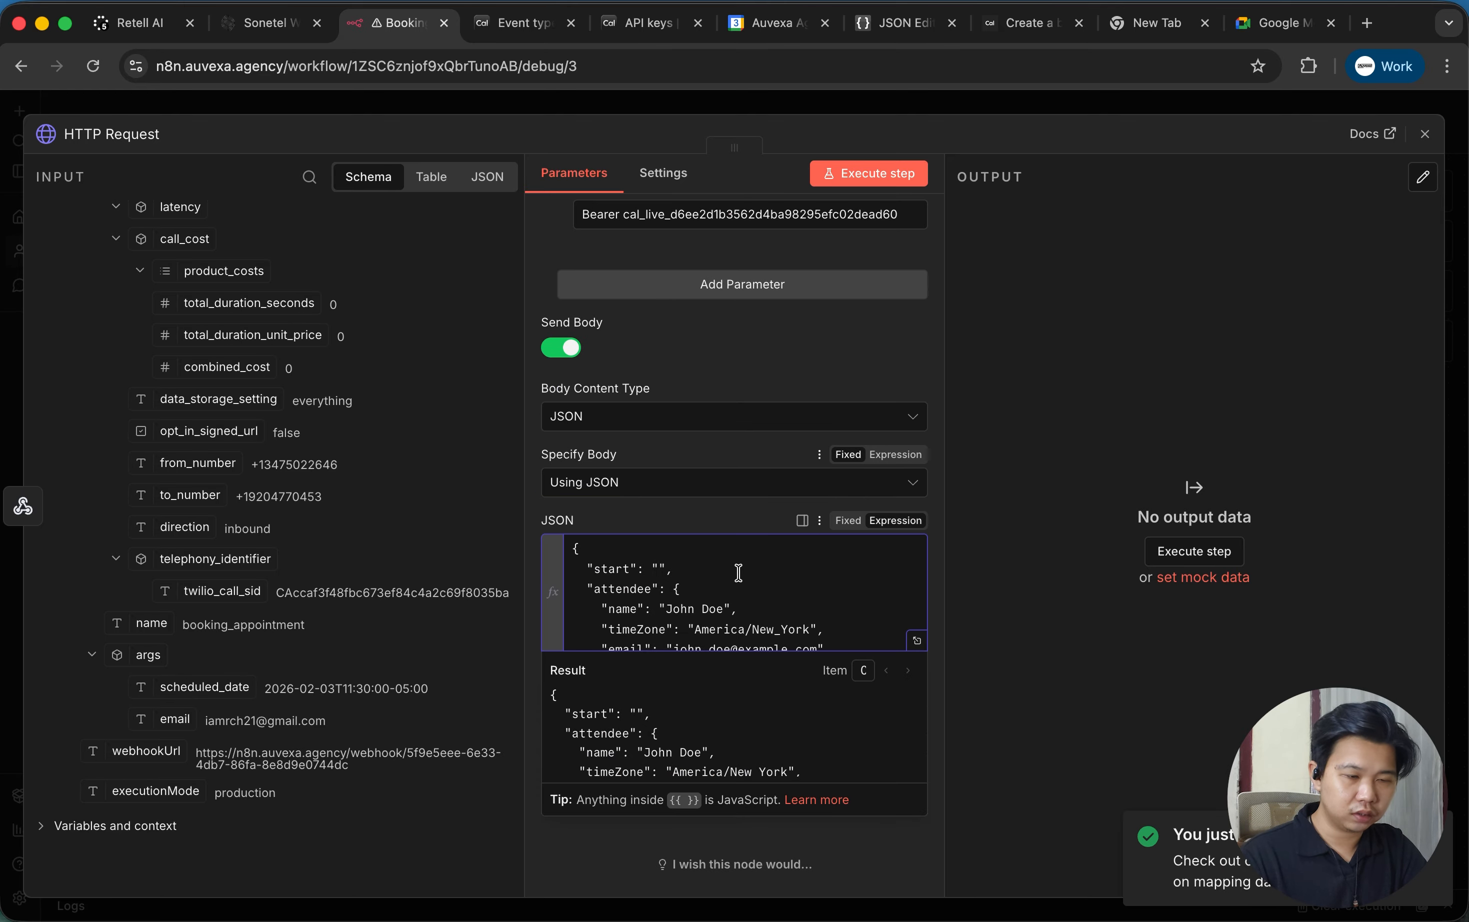
Open the JSON body in the full expression editor and delete the stray scheduled_date expression after the closing brace.
click(917, 642)
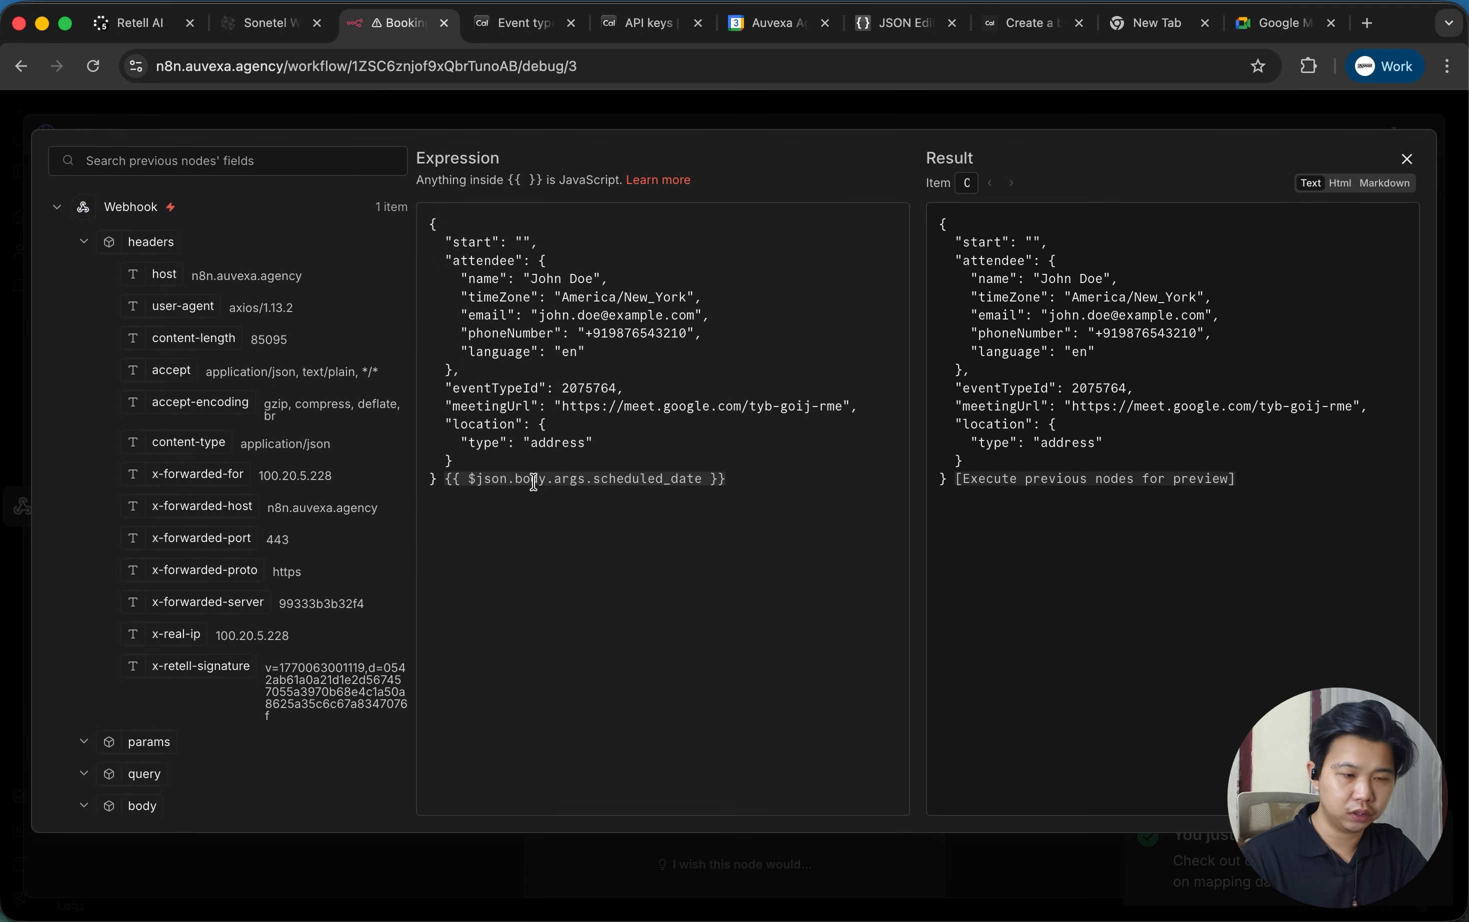
click(762, 486)
drag(762, 486, 436, 476)
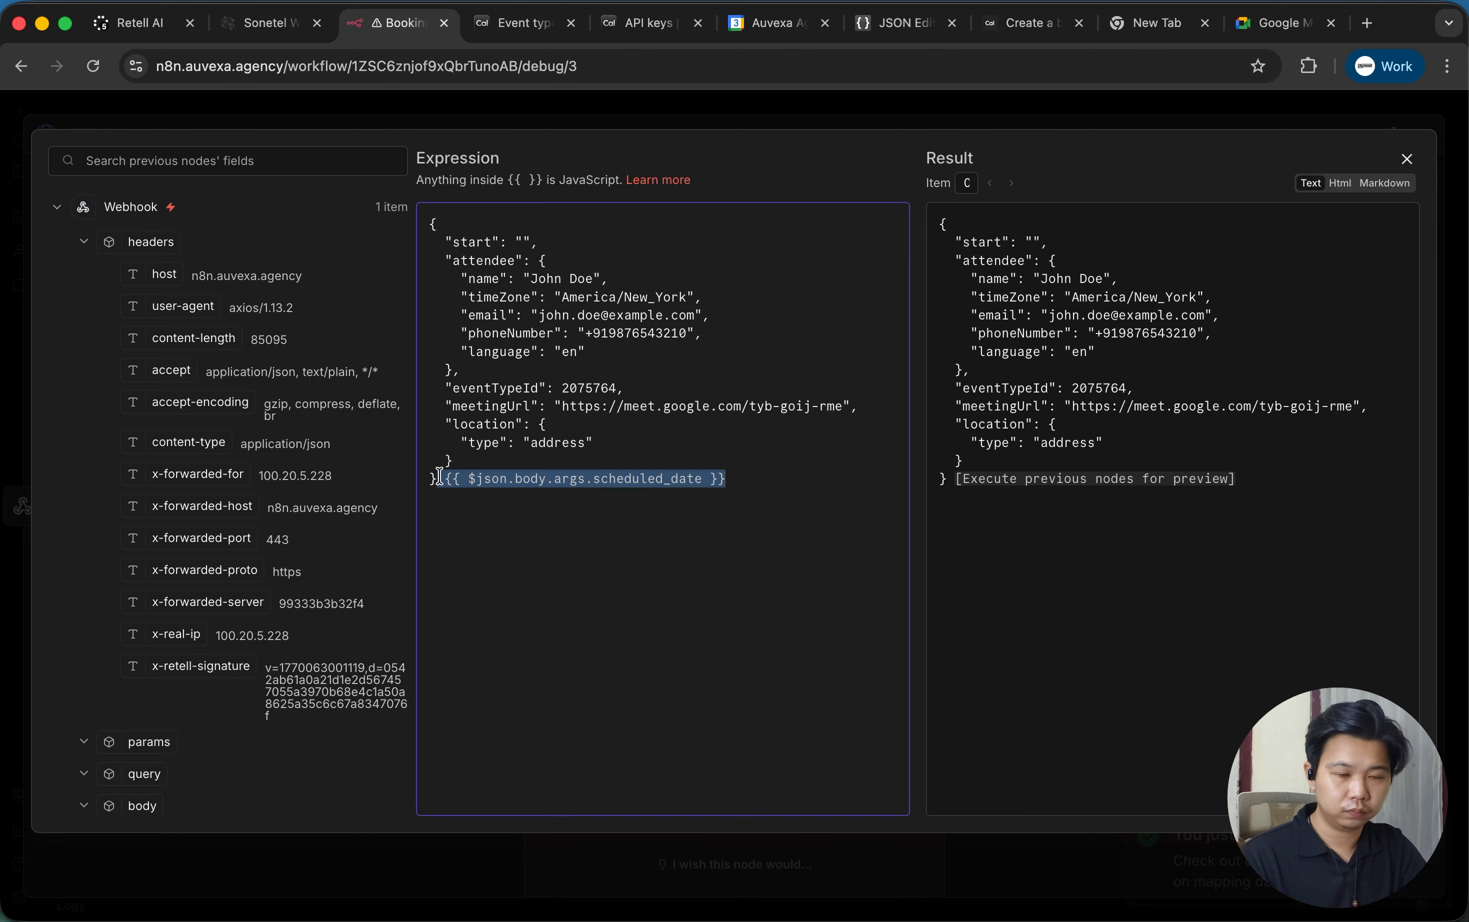
key(BackSpace)
Map the webhook's scheduled_date argument into the empty start value as {{ $json.body.args.scheduled_date }}.
scroll(214, 766, down, 10)
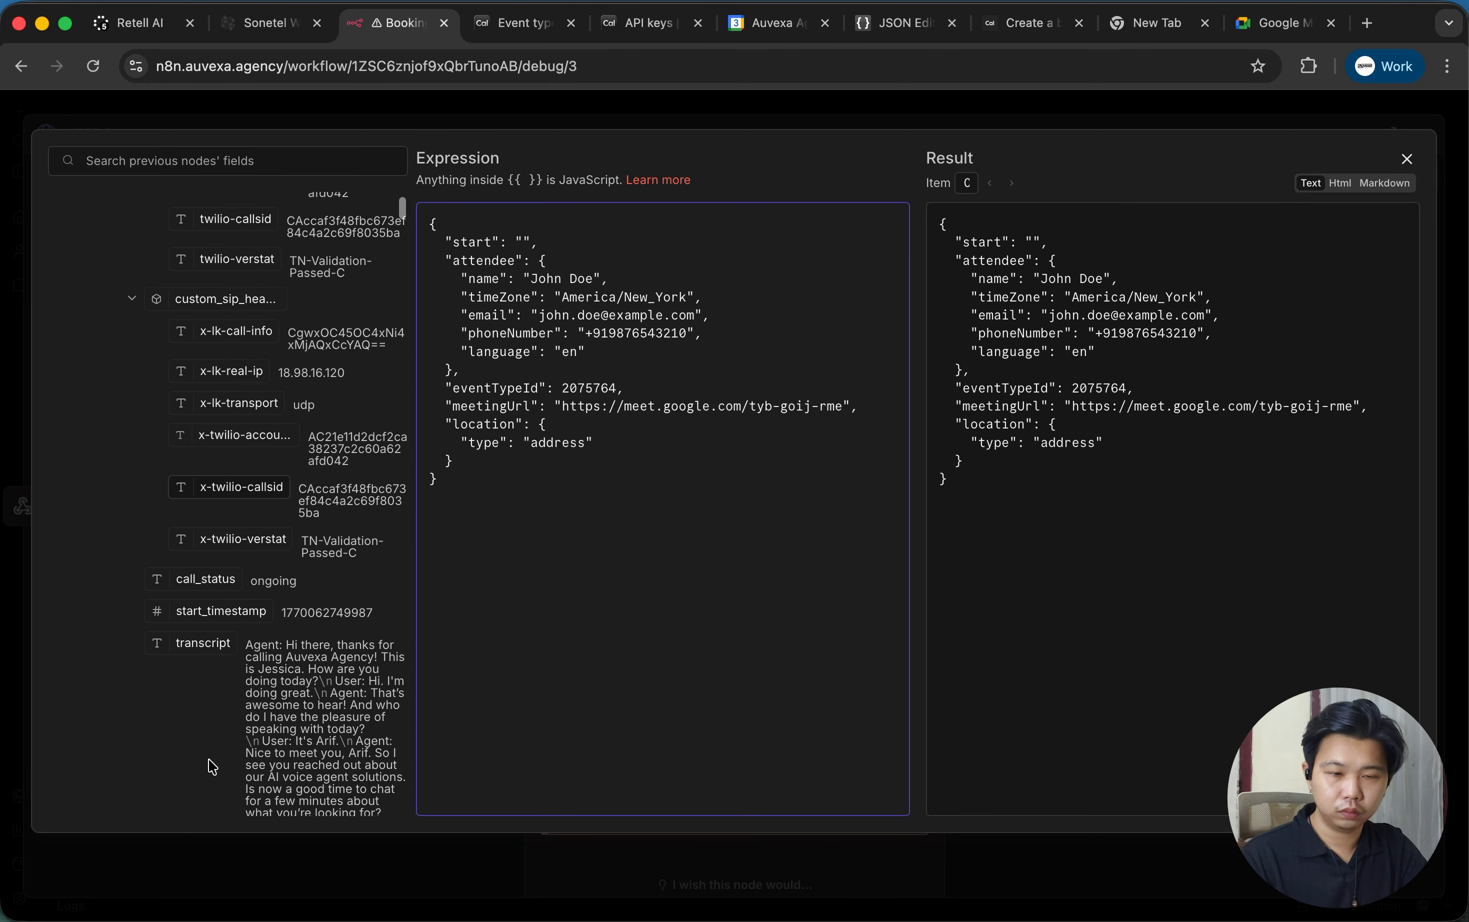
scroll(210, 766, down, 5)
scroll(209, 762, up, 10)
scroll(208, 757, down, 1)
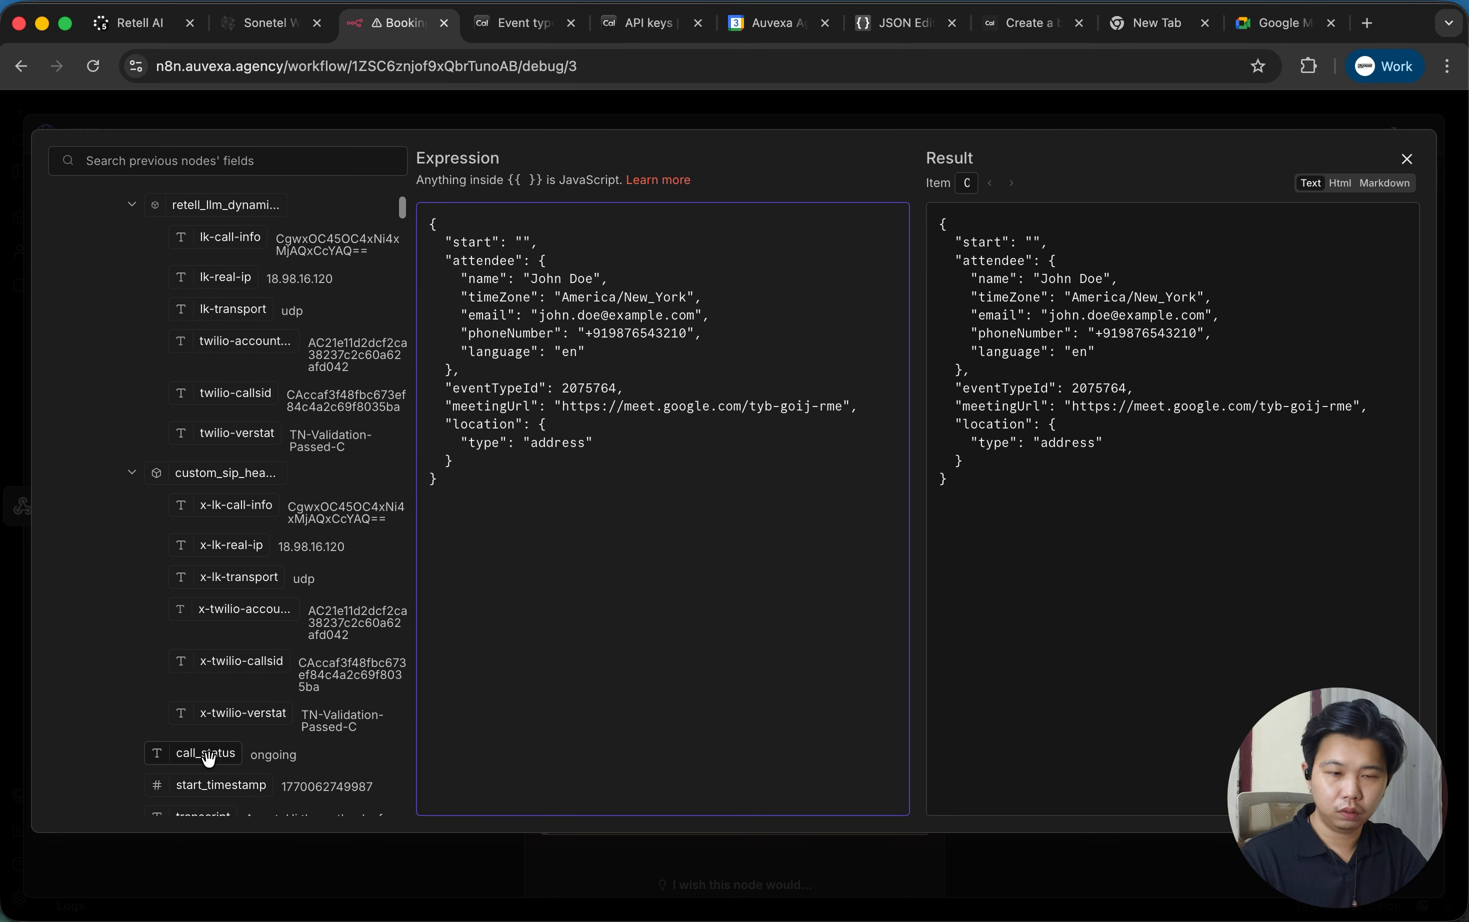
scroll(208, 758, down, 8)
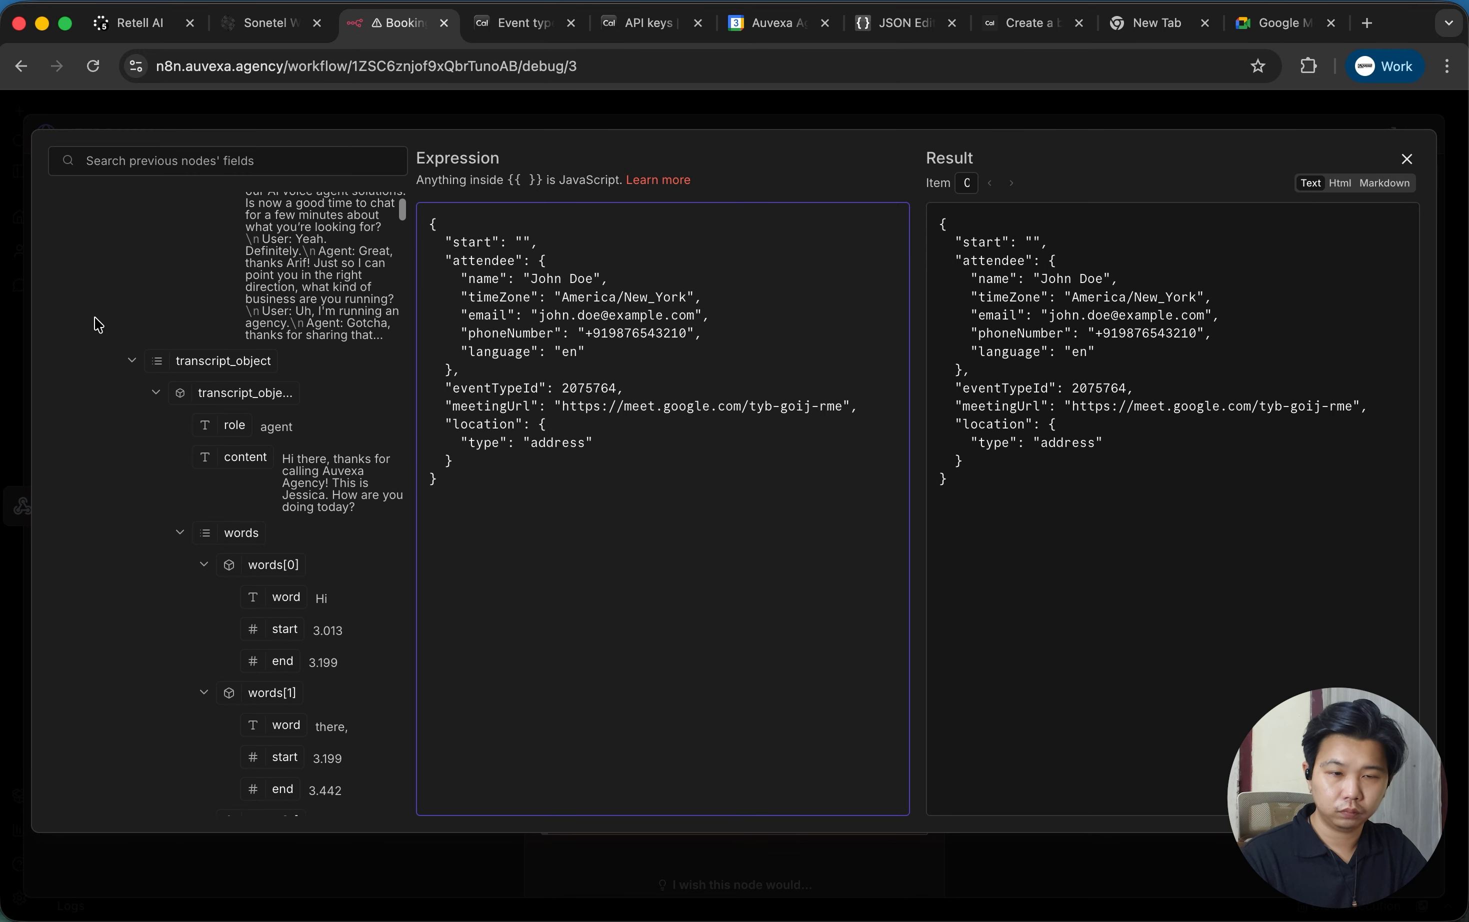
click(132, 360)
click(132, 393)
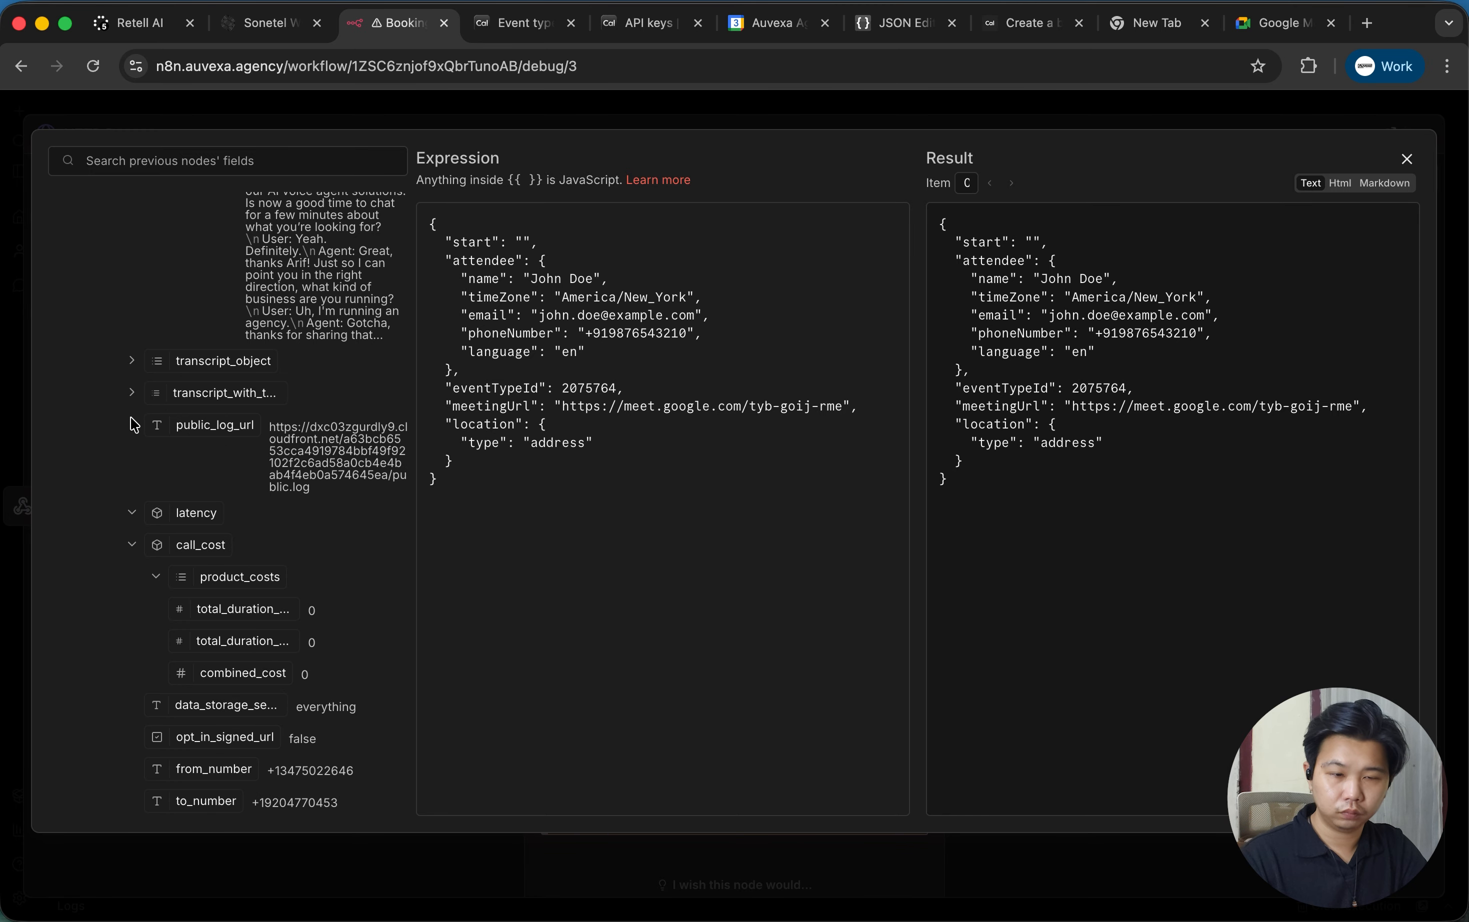
scroll(165, 610, down, 3)
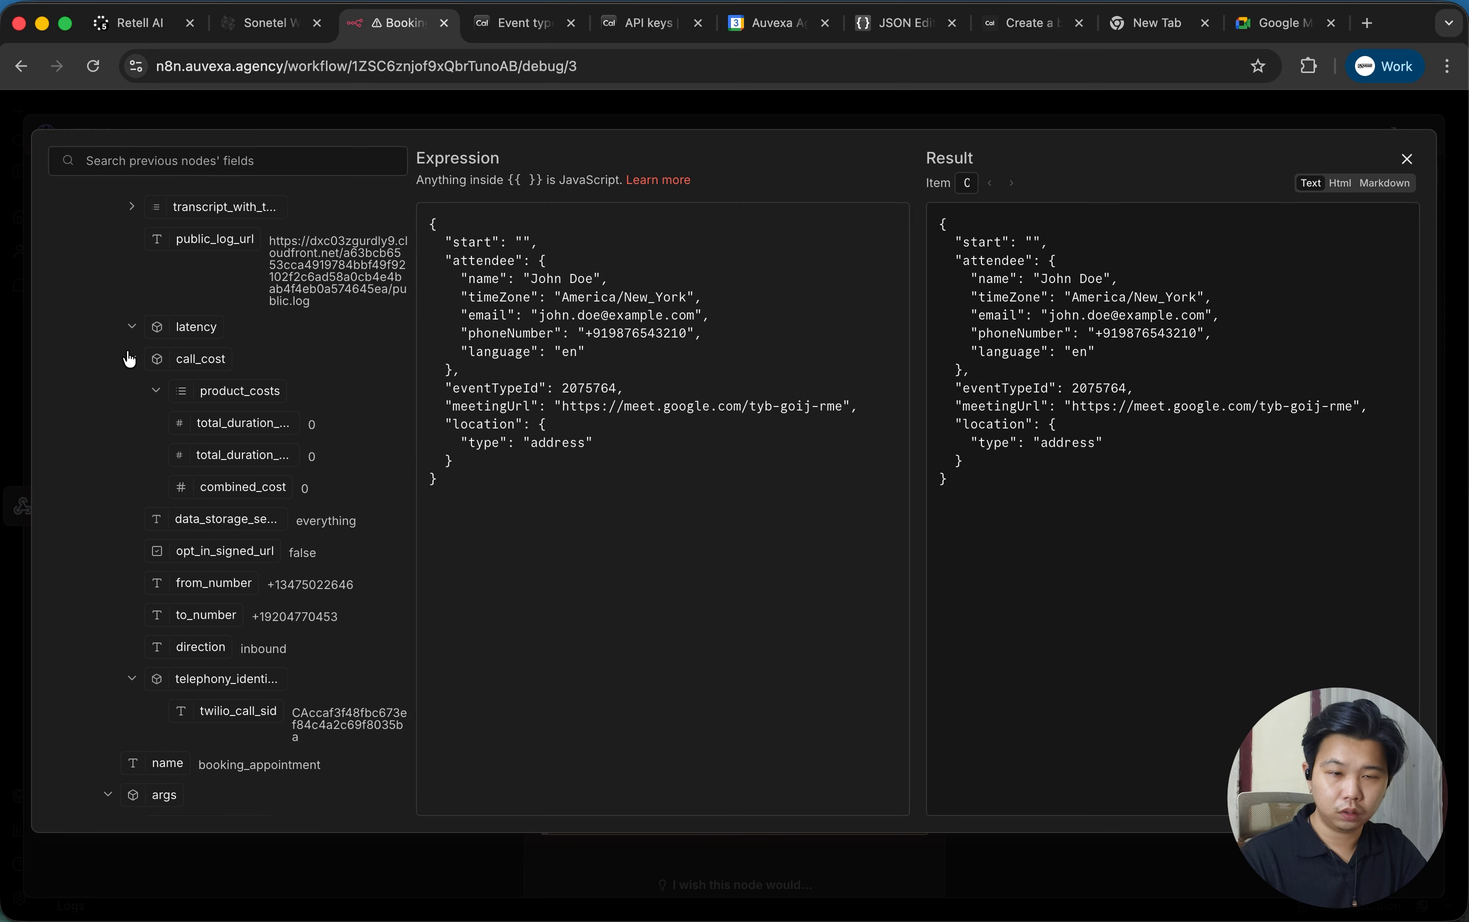
click(131, 360)
scroll(142, 627, down, 2)
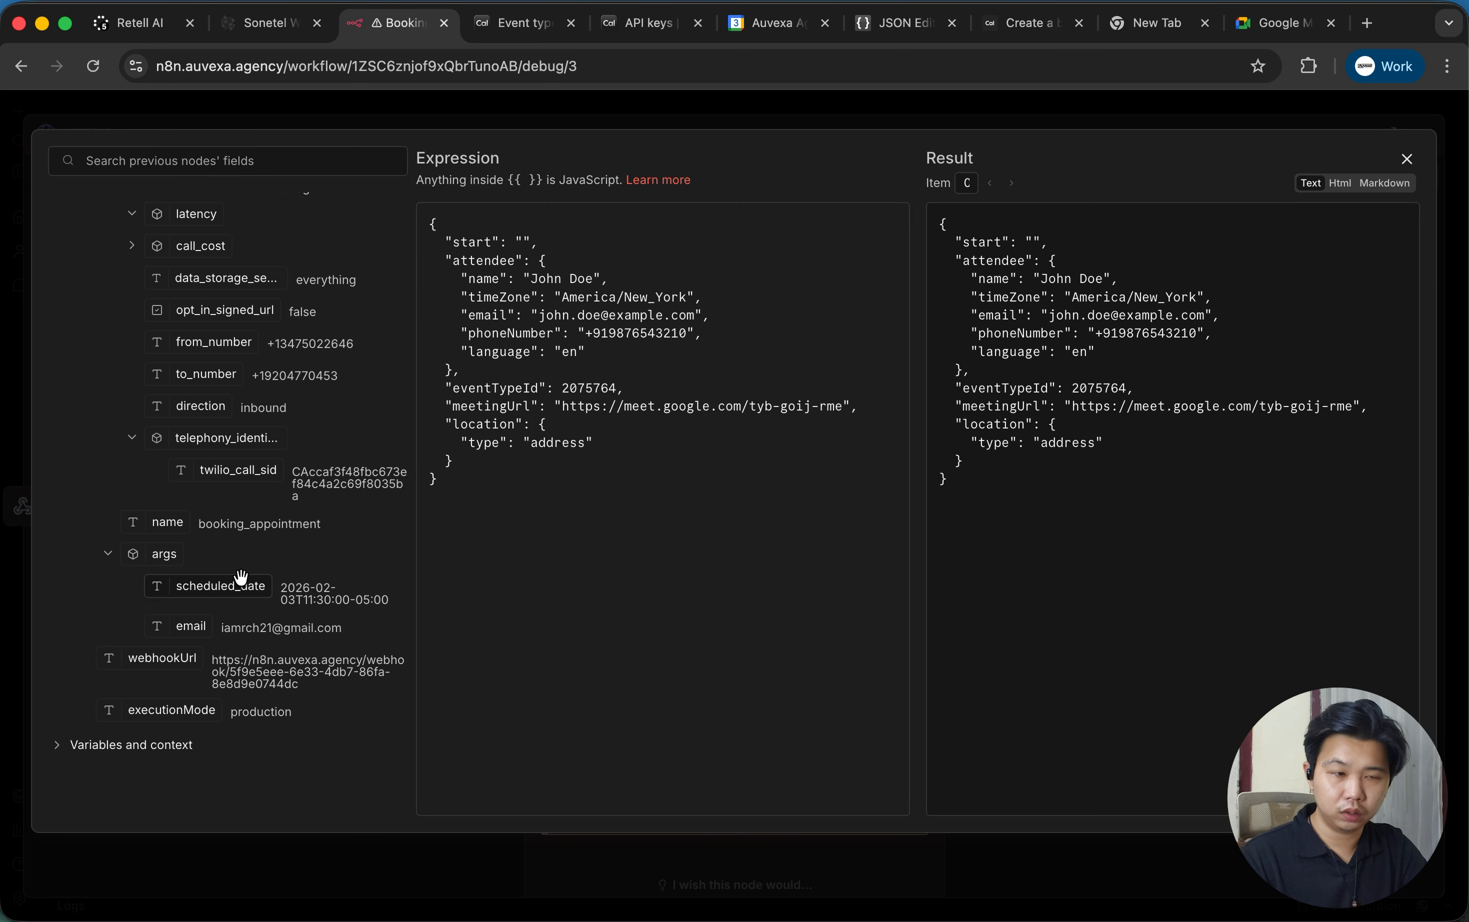
drag(237, 583, 596, 278)
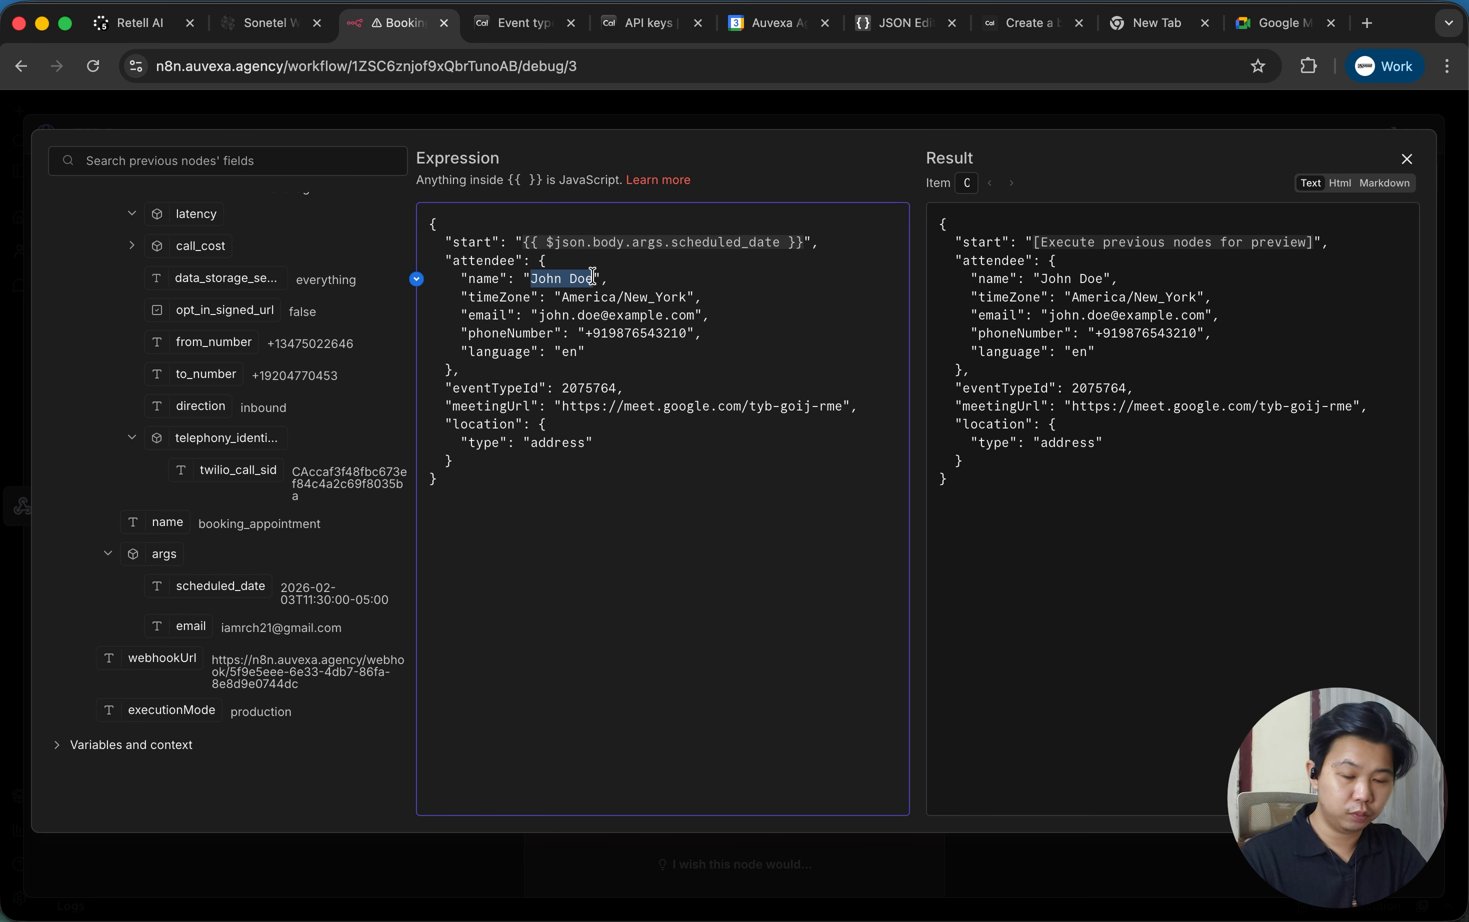
Replace the sample attendee name with the customer's first name and set the attendee email to {{ $json.body.args.email }}.
text(Arief)
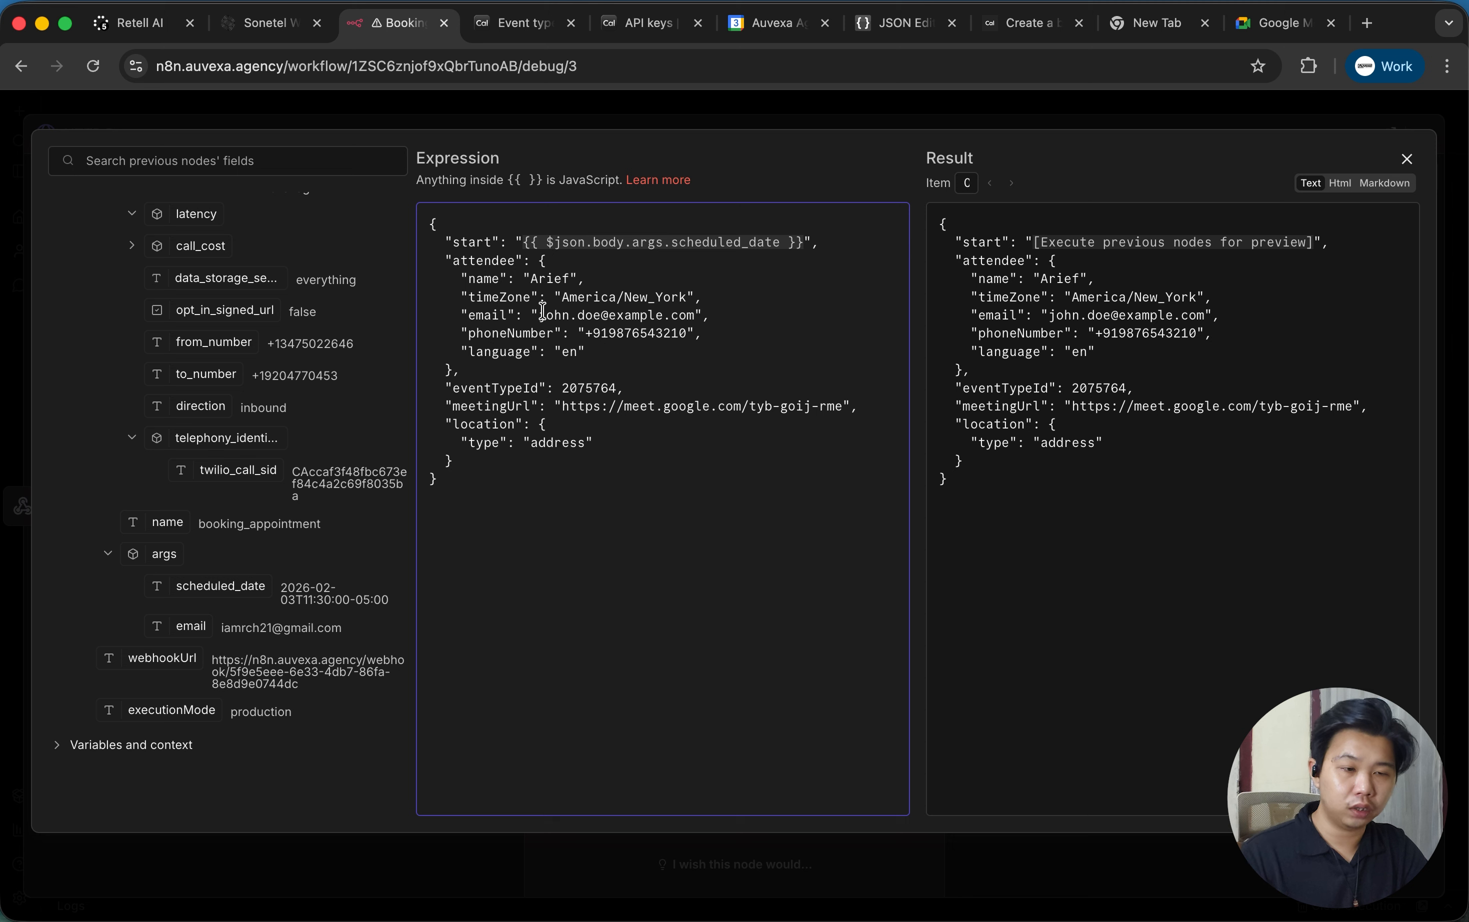
drag(540, 314, 696, 311)
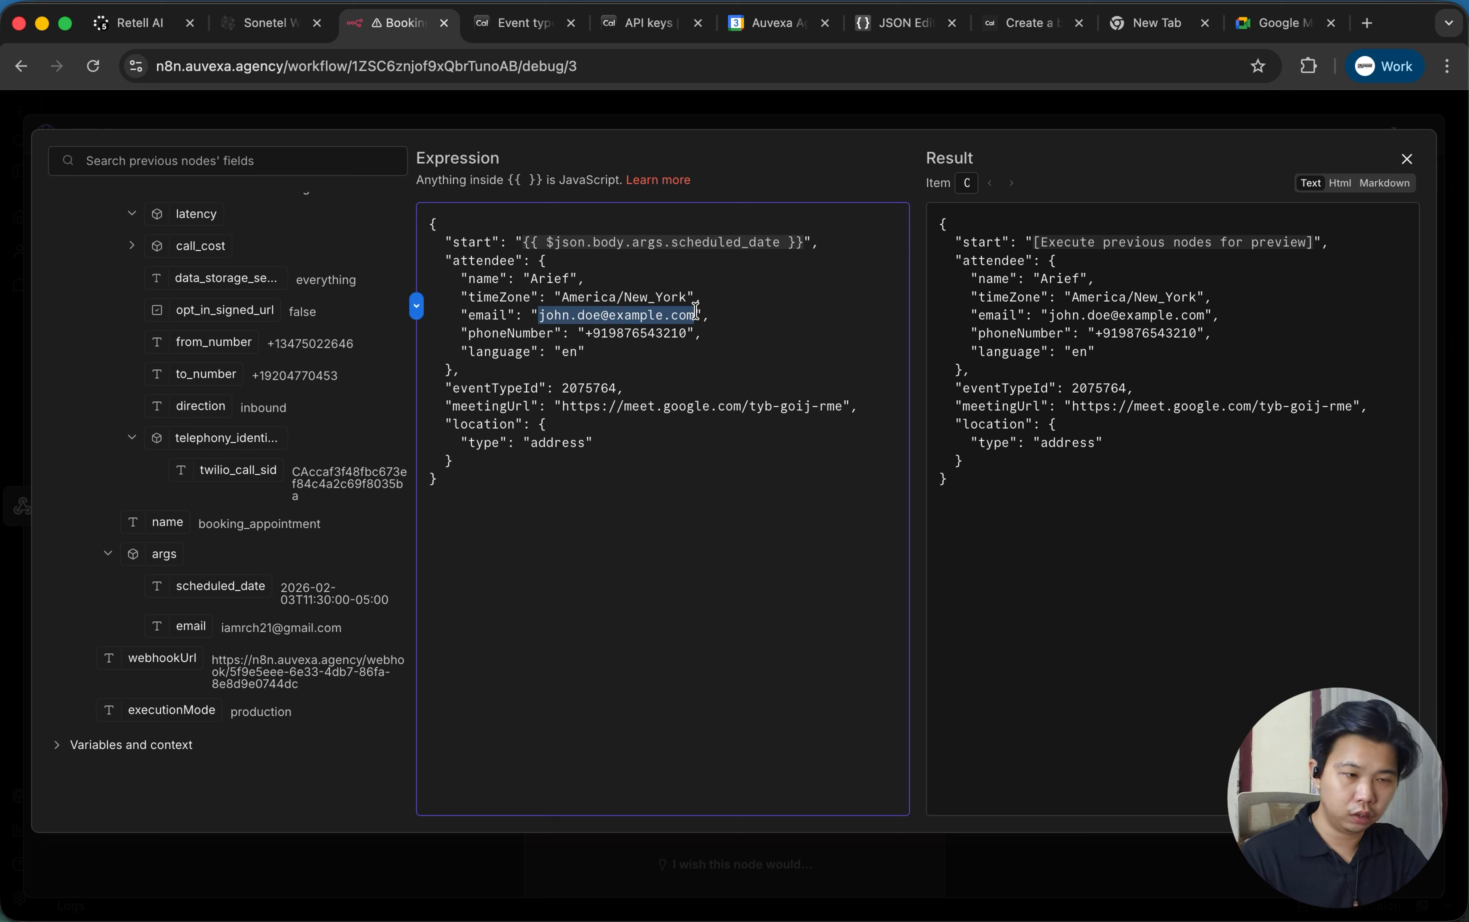
key(BackSpace)
drag(191, 627, 540, 316)
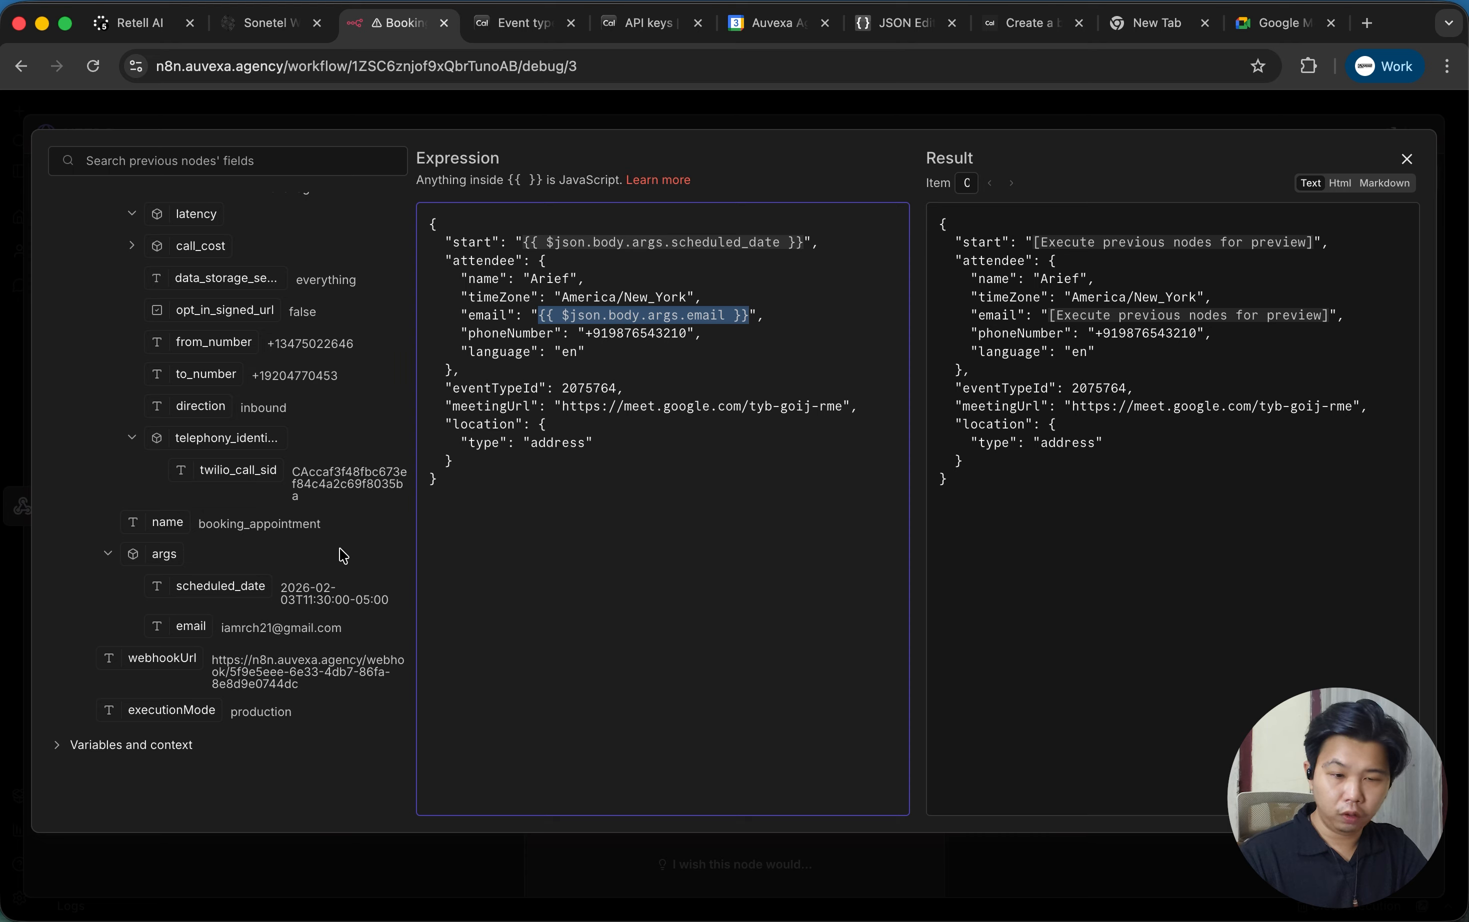
scroll(343, 555, up, 5)
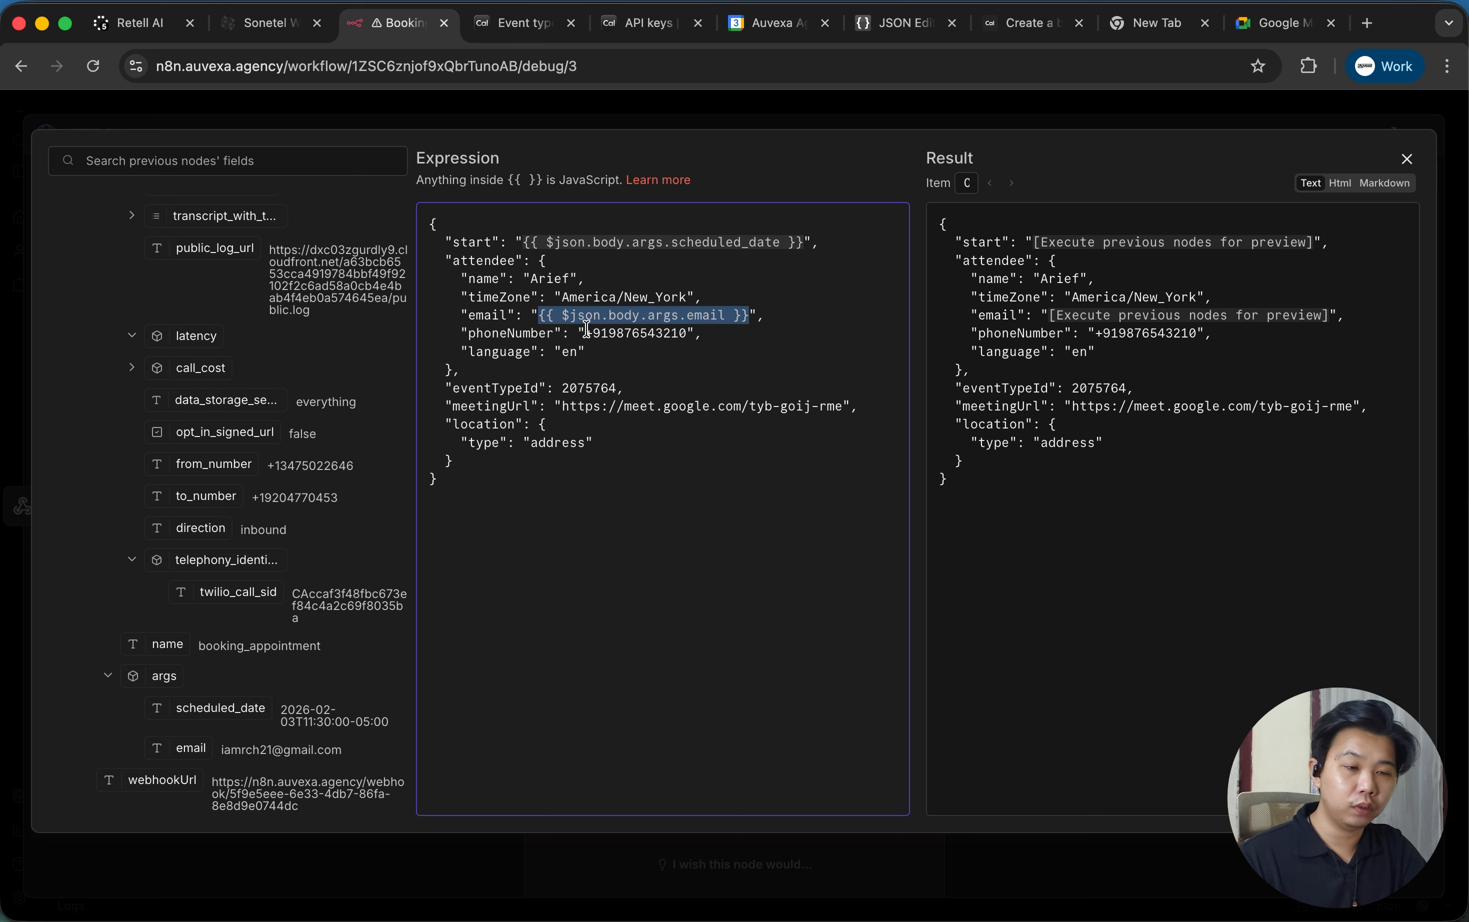
Replace the sample attendee phoneNumber with {{ $json.body.call.from_number }} and close the HTTP Request node.
drag(587, 333, 684, 333)
key(BackSpace)
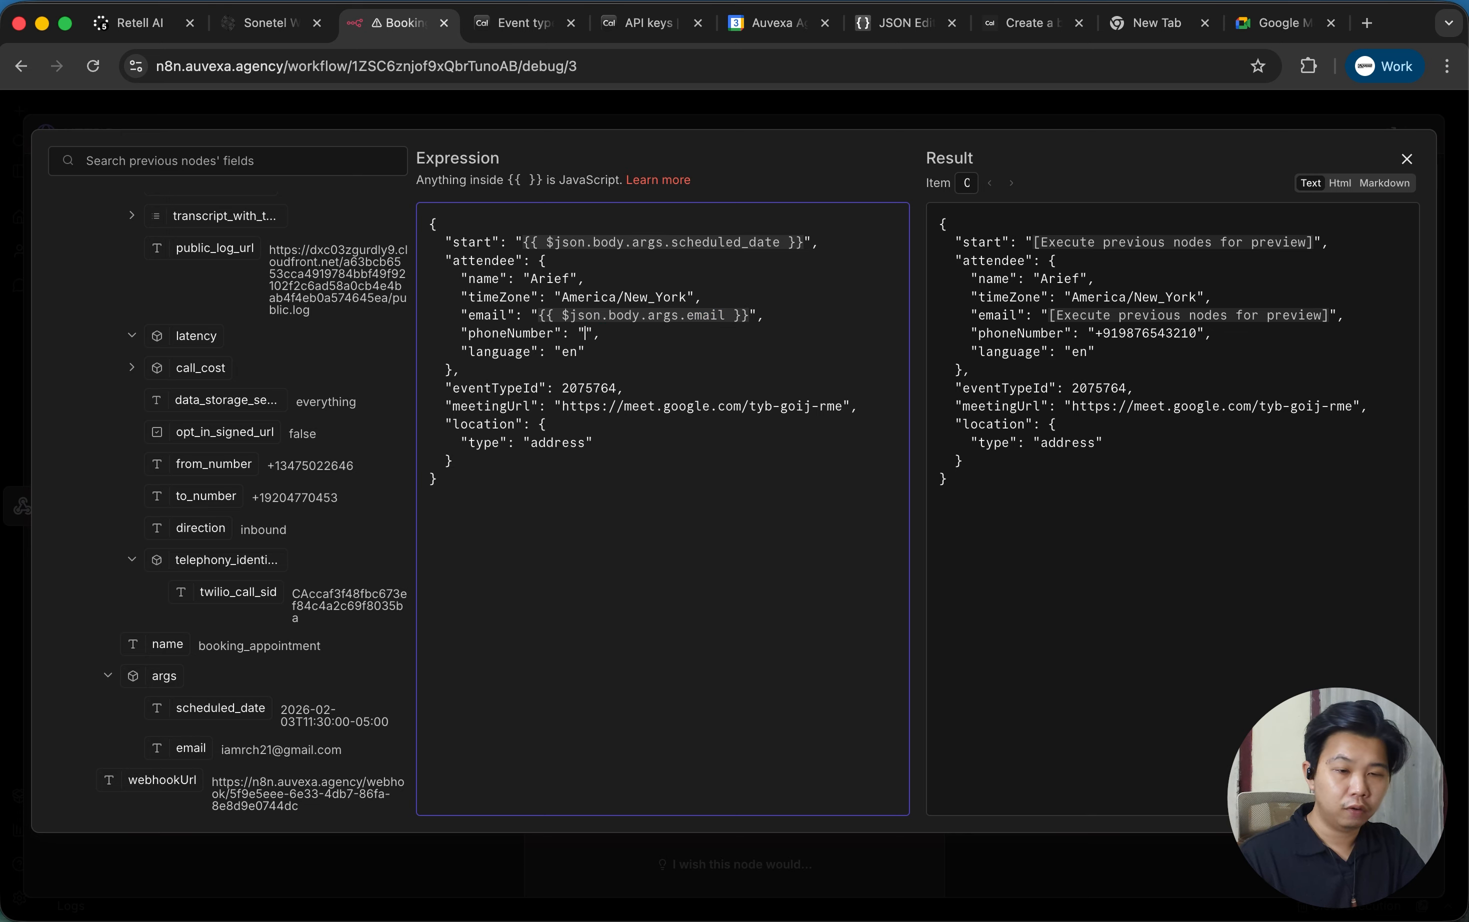
drag(198, 465, 590, 334)
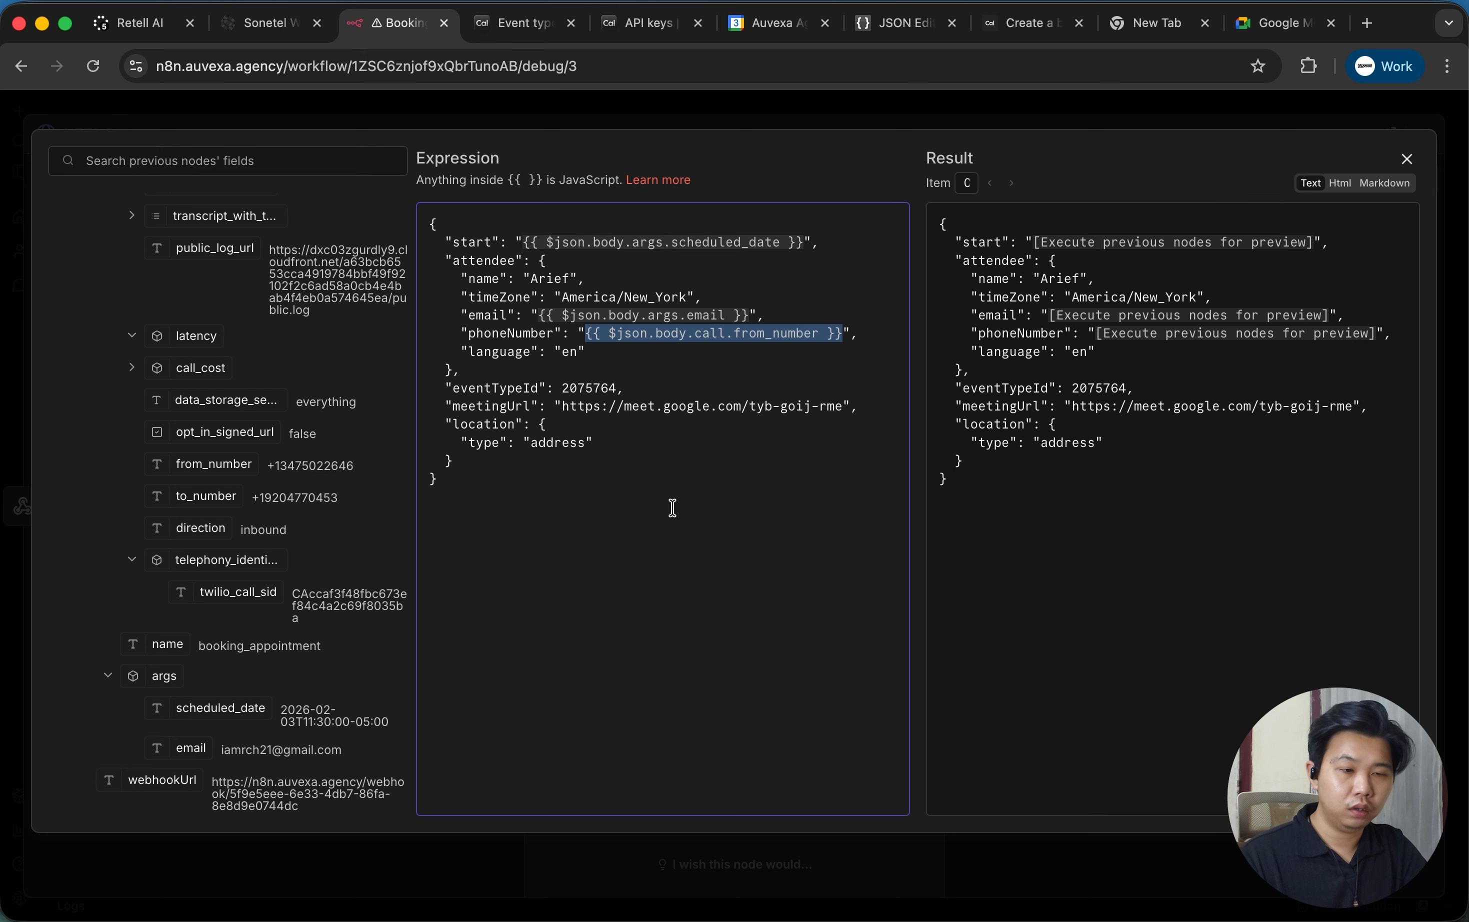
click(1006, 124)
click(1007, 110)
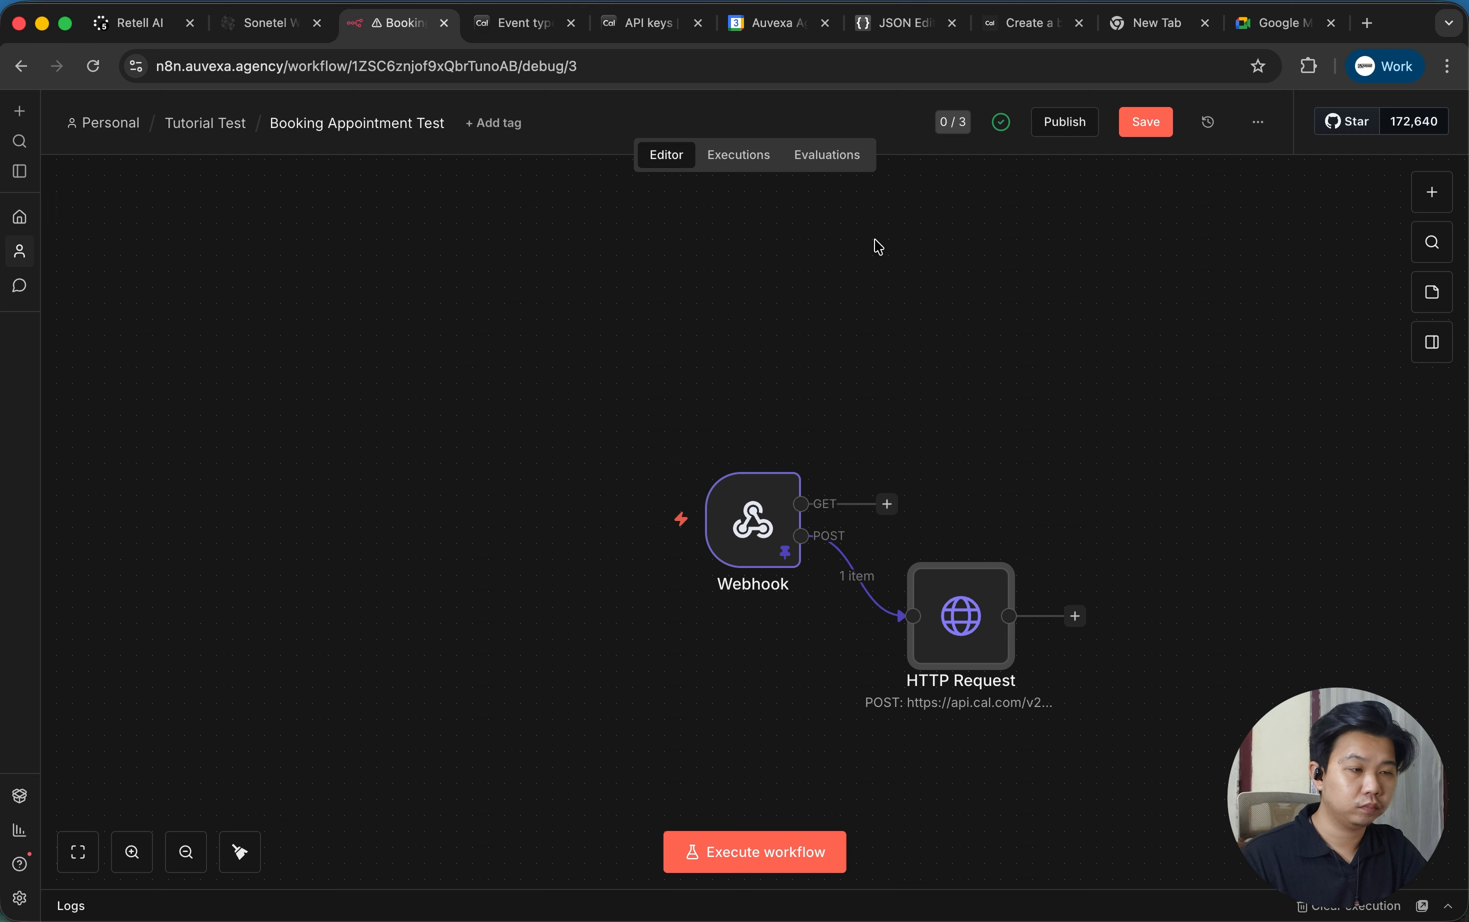
Line up the HTTP Request node level with the Webhook node, reopen it and execute the step.
click(1140, 141)
drag(977, 639, 1025, 542)
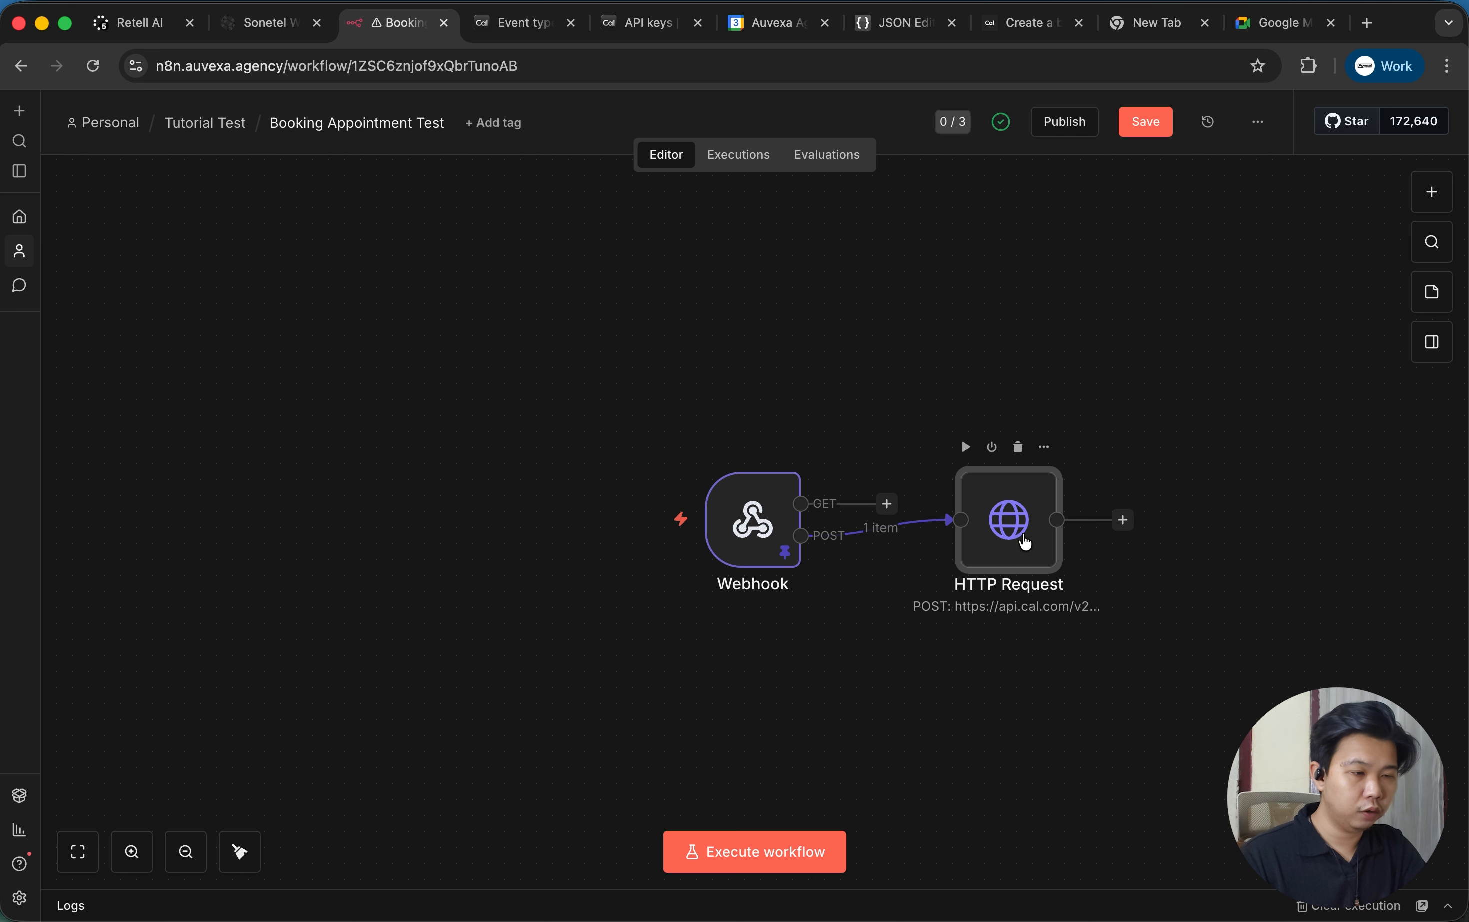
double_click(1026, 543)
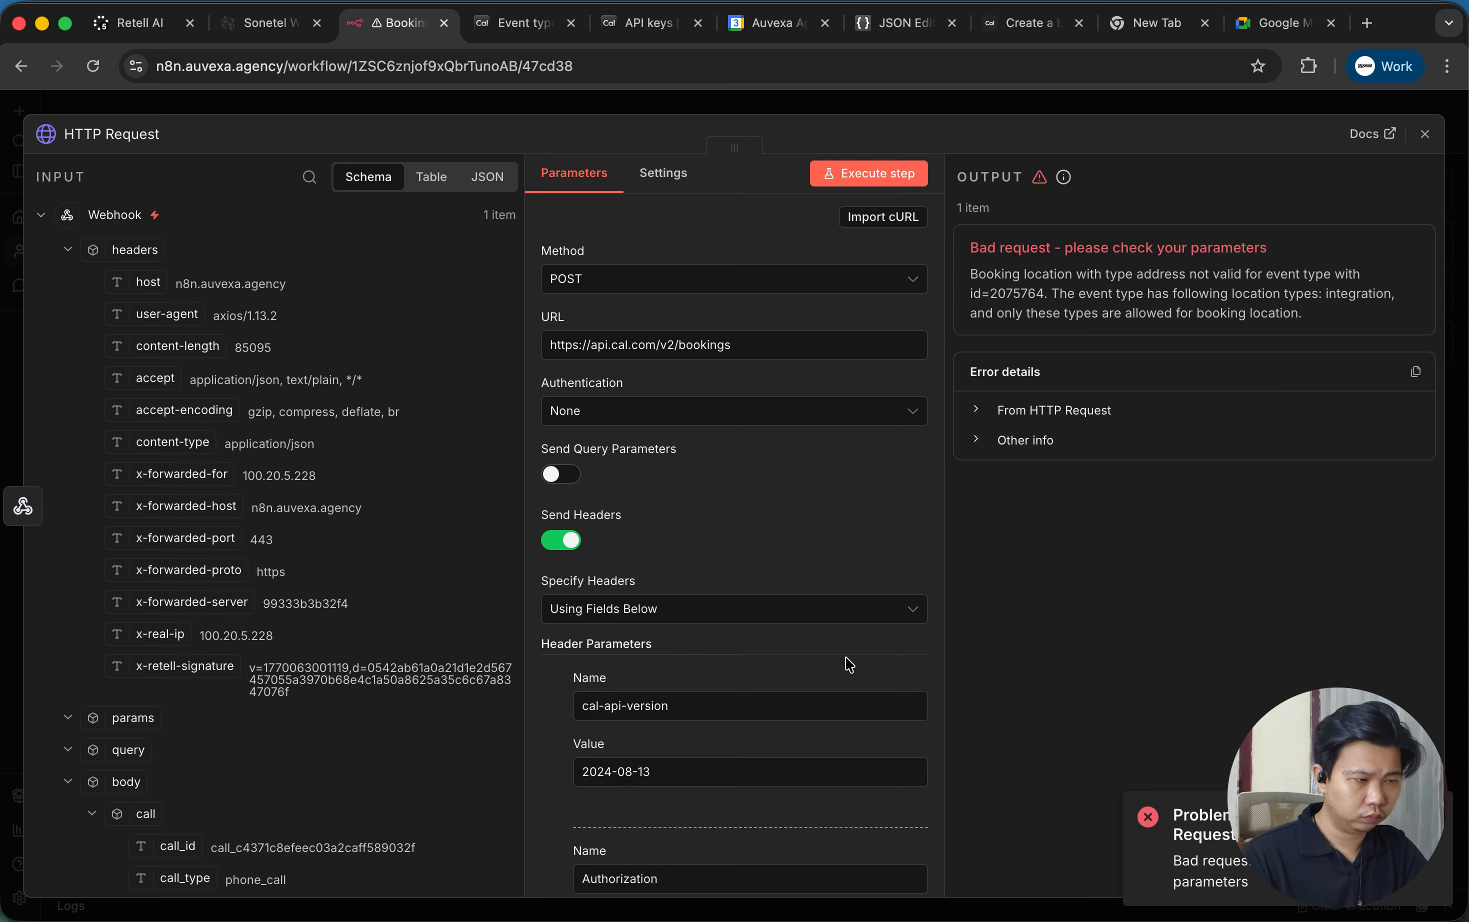
Open the HTTP Request node's JSON body in the full expression editor to review the booking fields.
scroll(850, 664, down, 1)
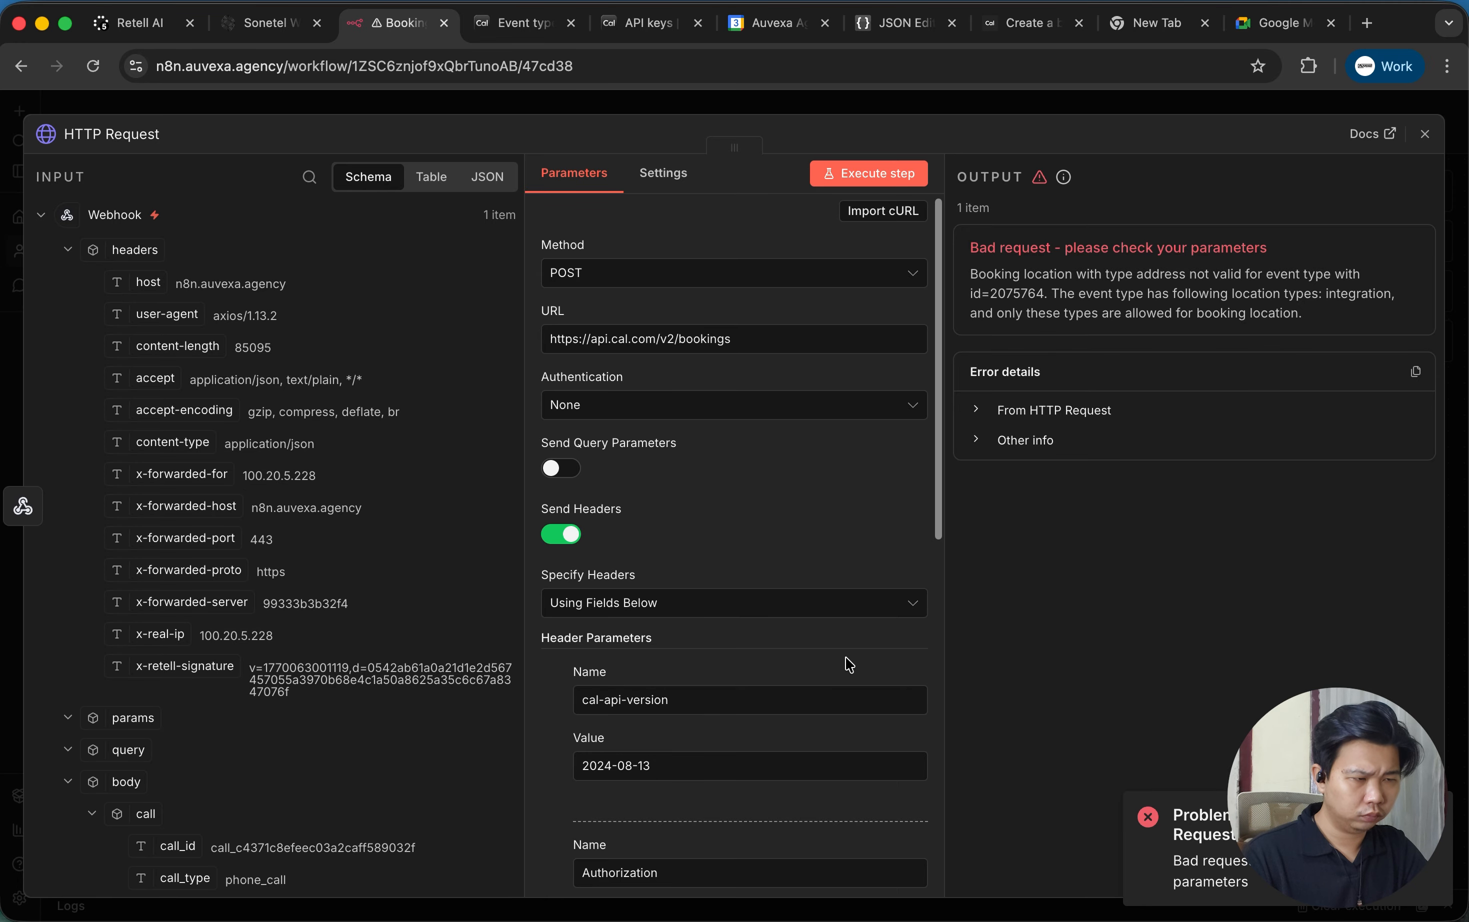
scroll(850, 664, down, 10)
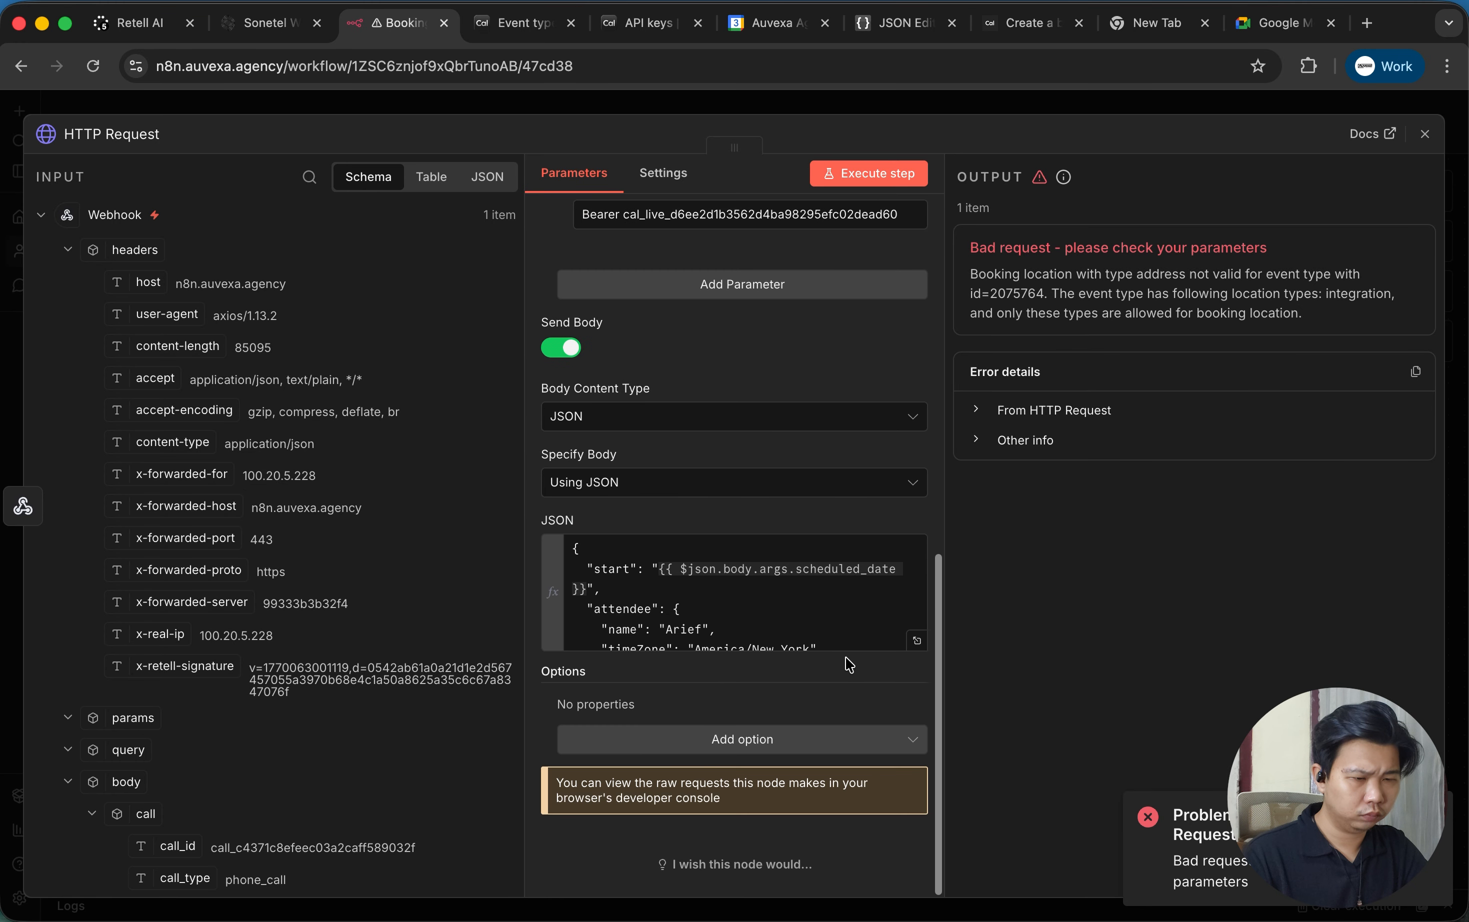
click(917, 641)
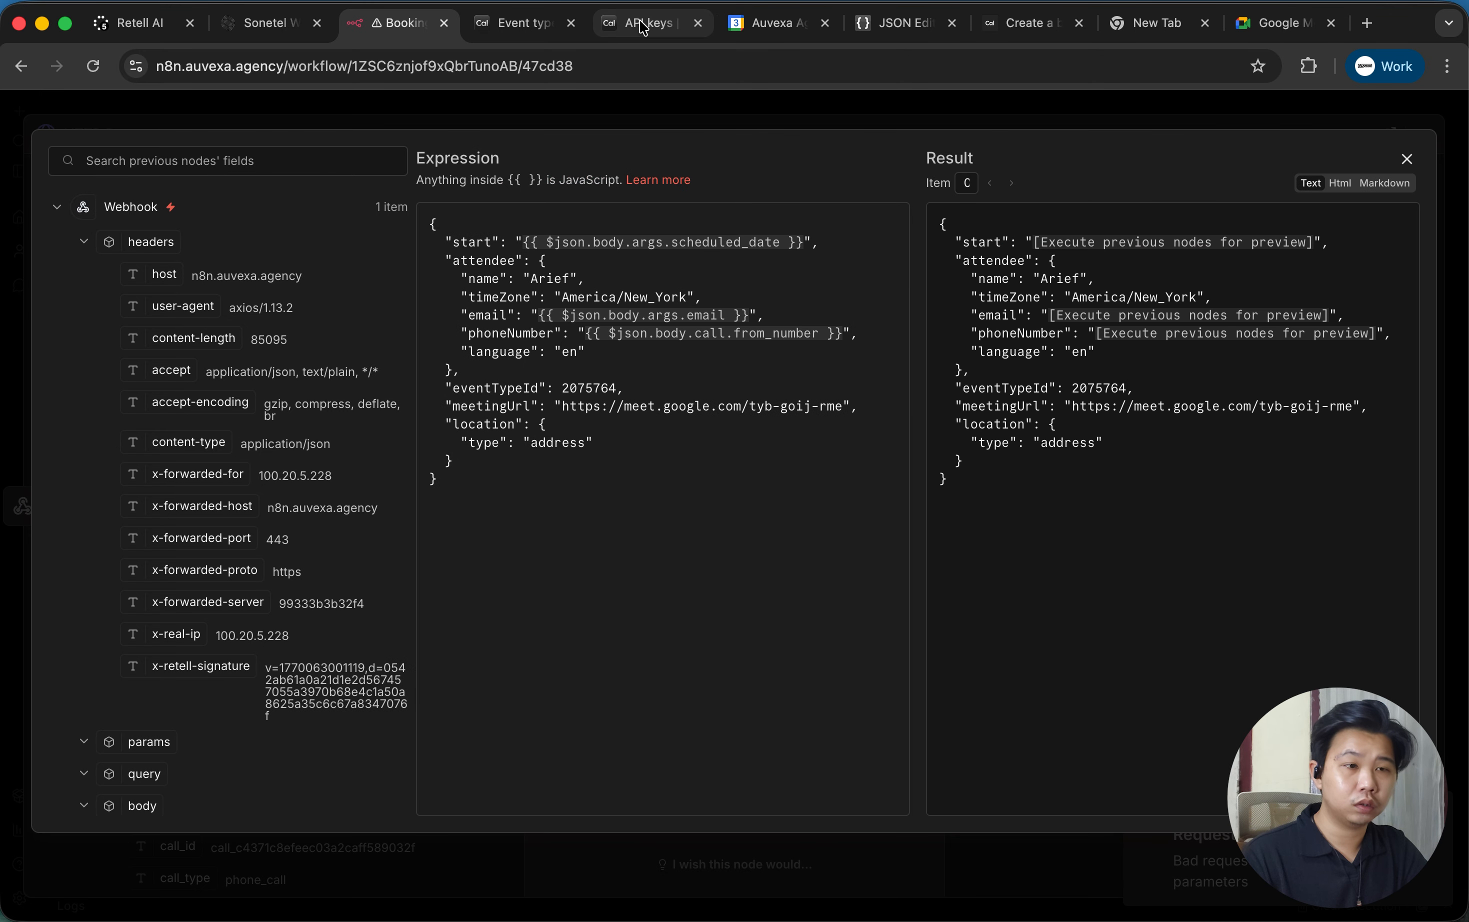
Switch to the Cal.com API keys page and dismiss the dialog showing the newly created key.
click(529, 23)
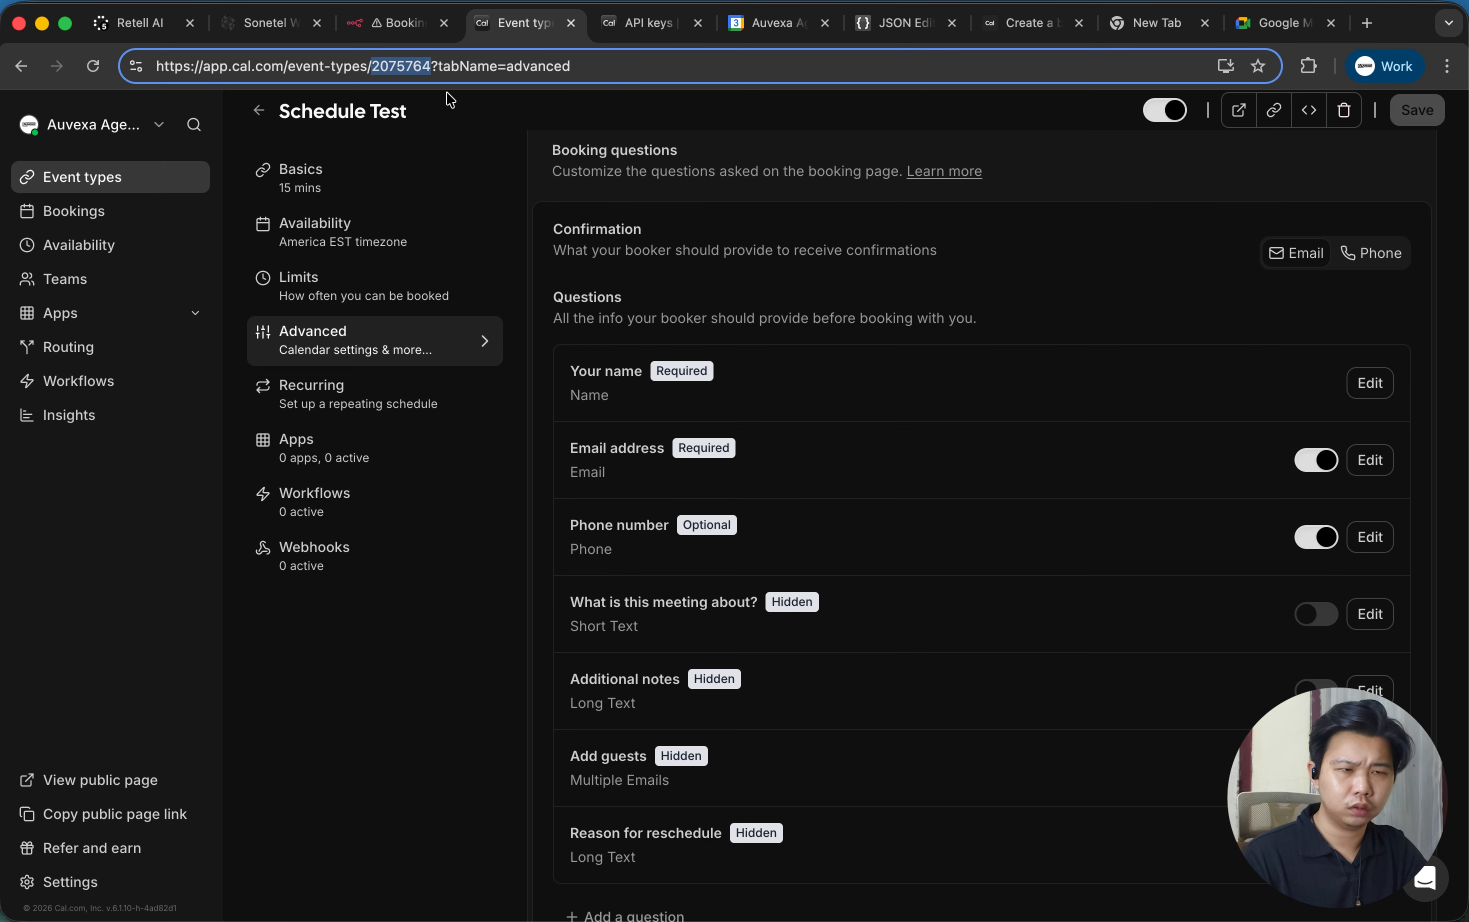
click(649, 23)
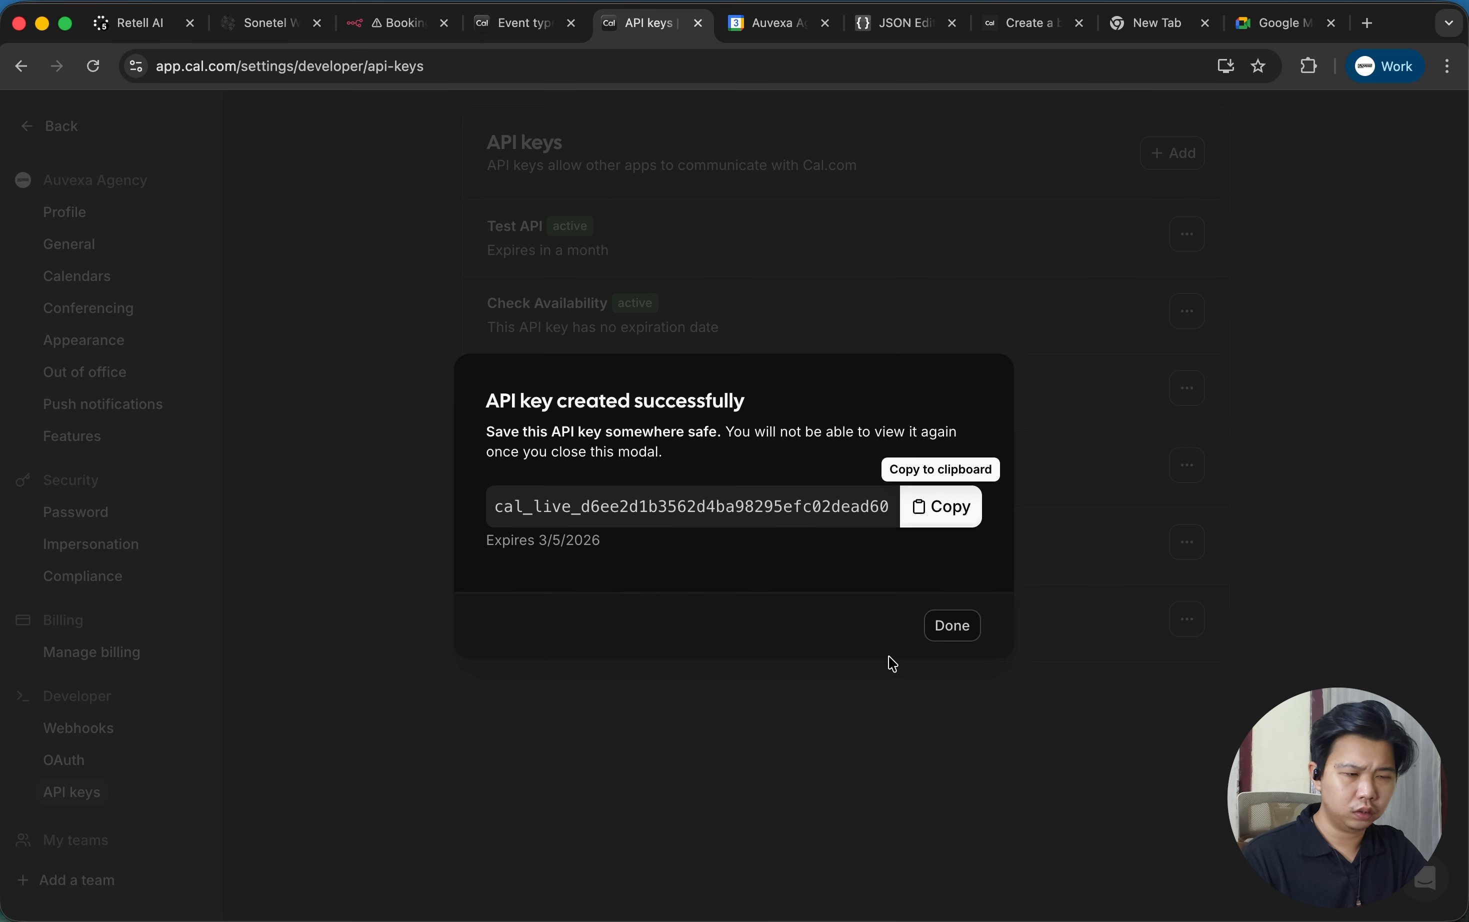
click(948, 627)
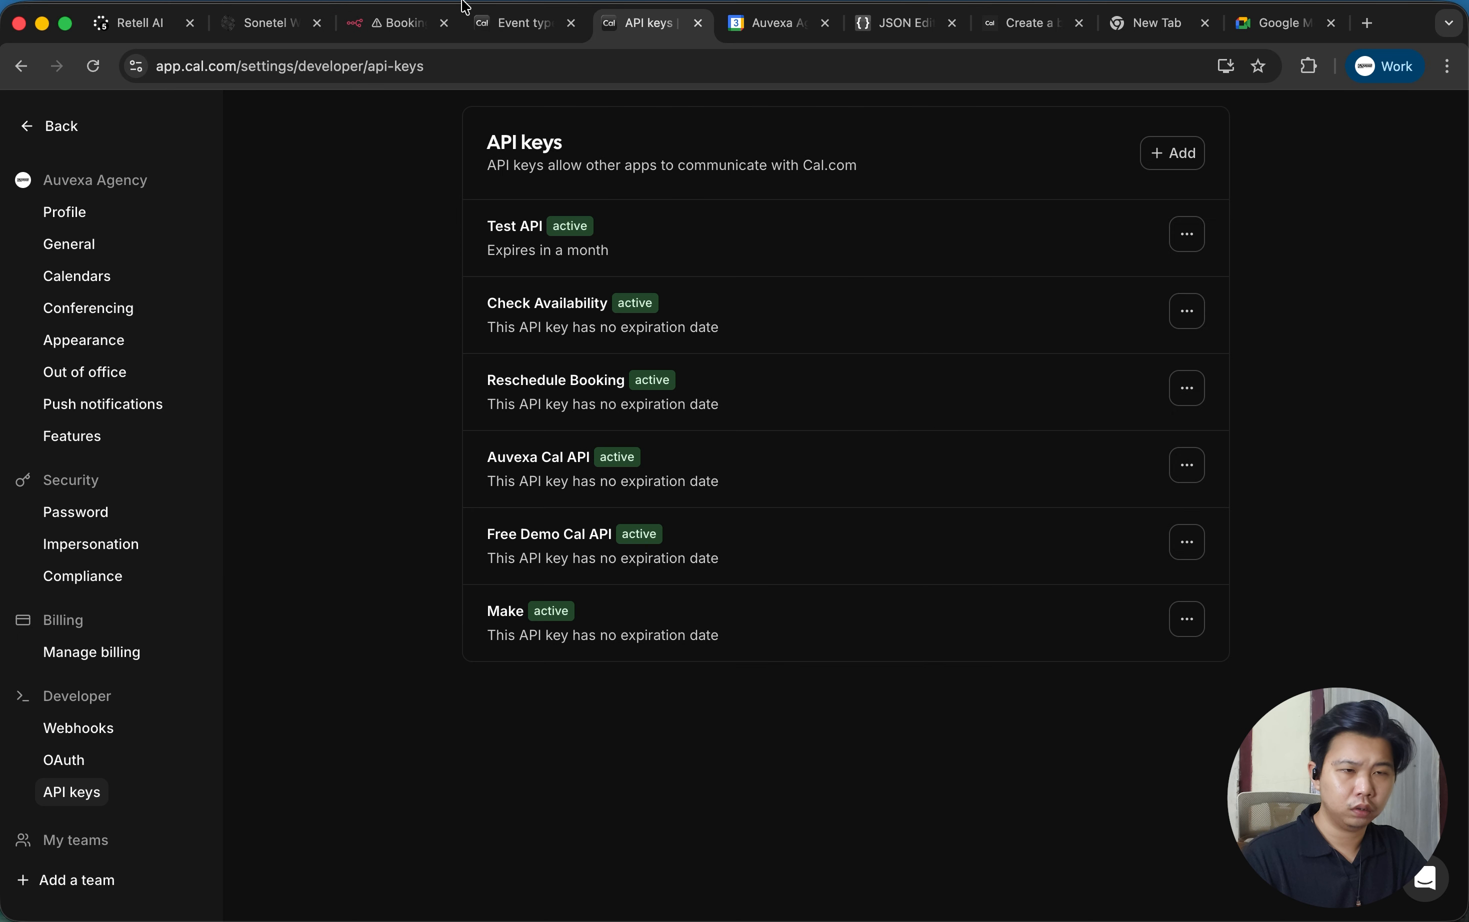
Examine the Schedule Test event type's ID, webhooks, availability, recurring, apps and basic settings, including its location, against the JSON body.
click(517, 23)
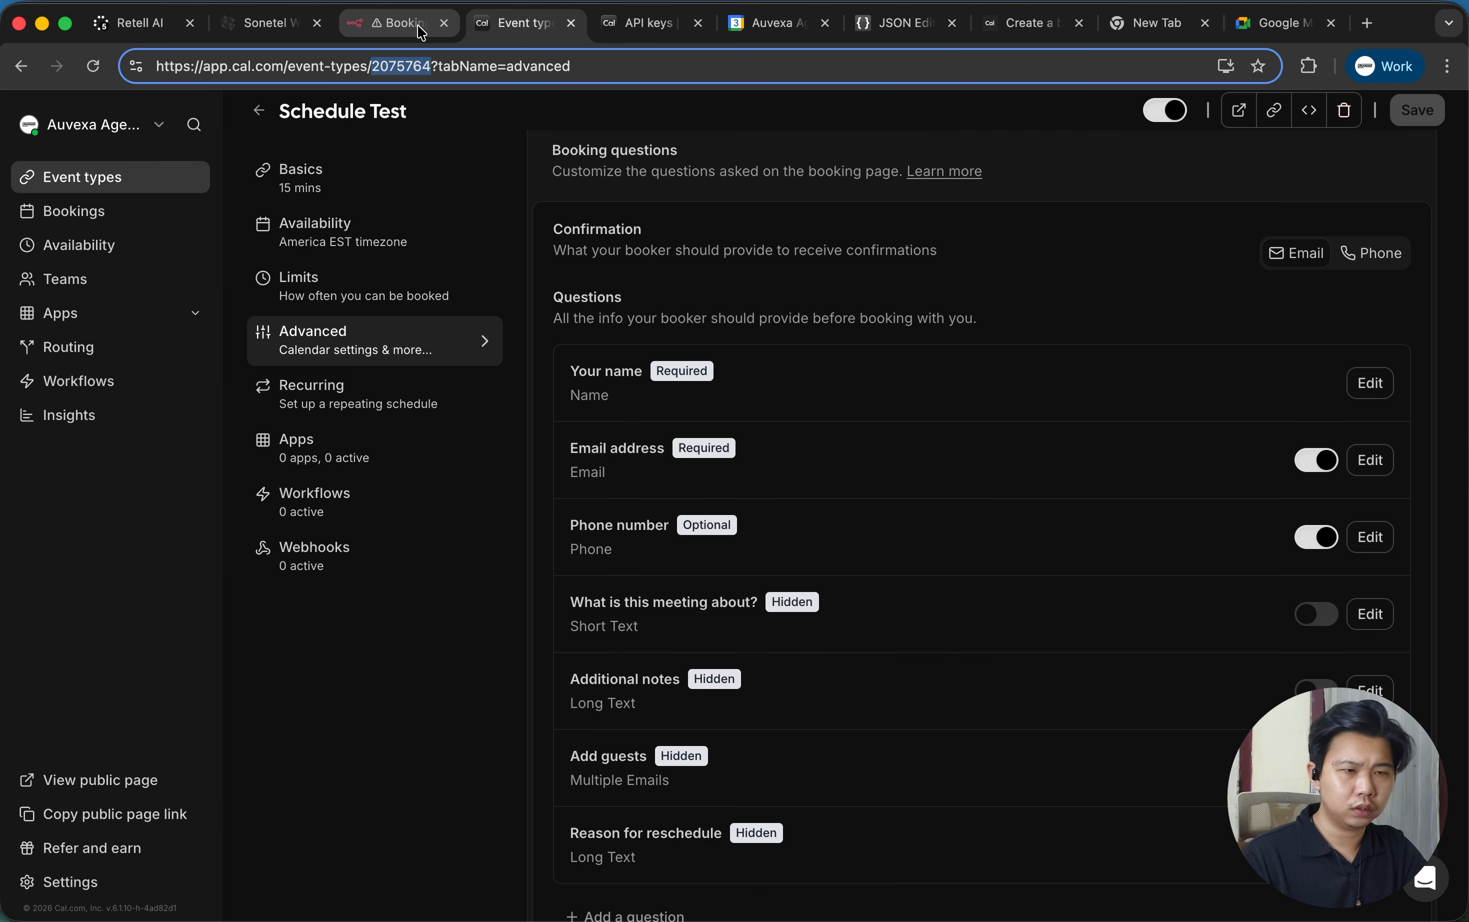
click(400, 24)
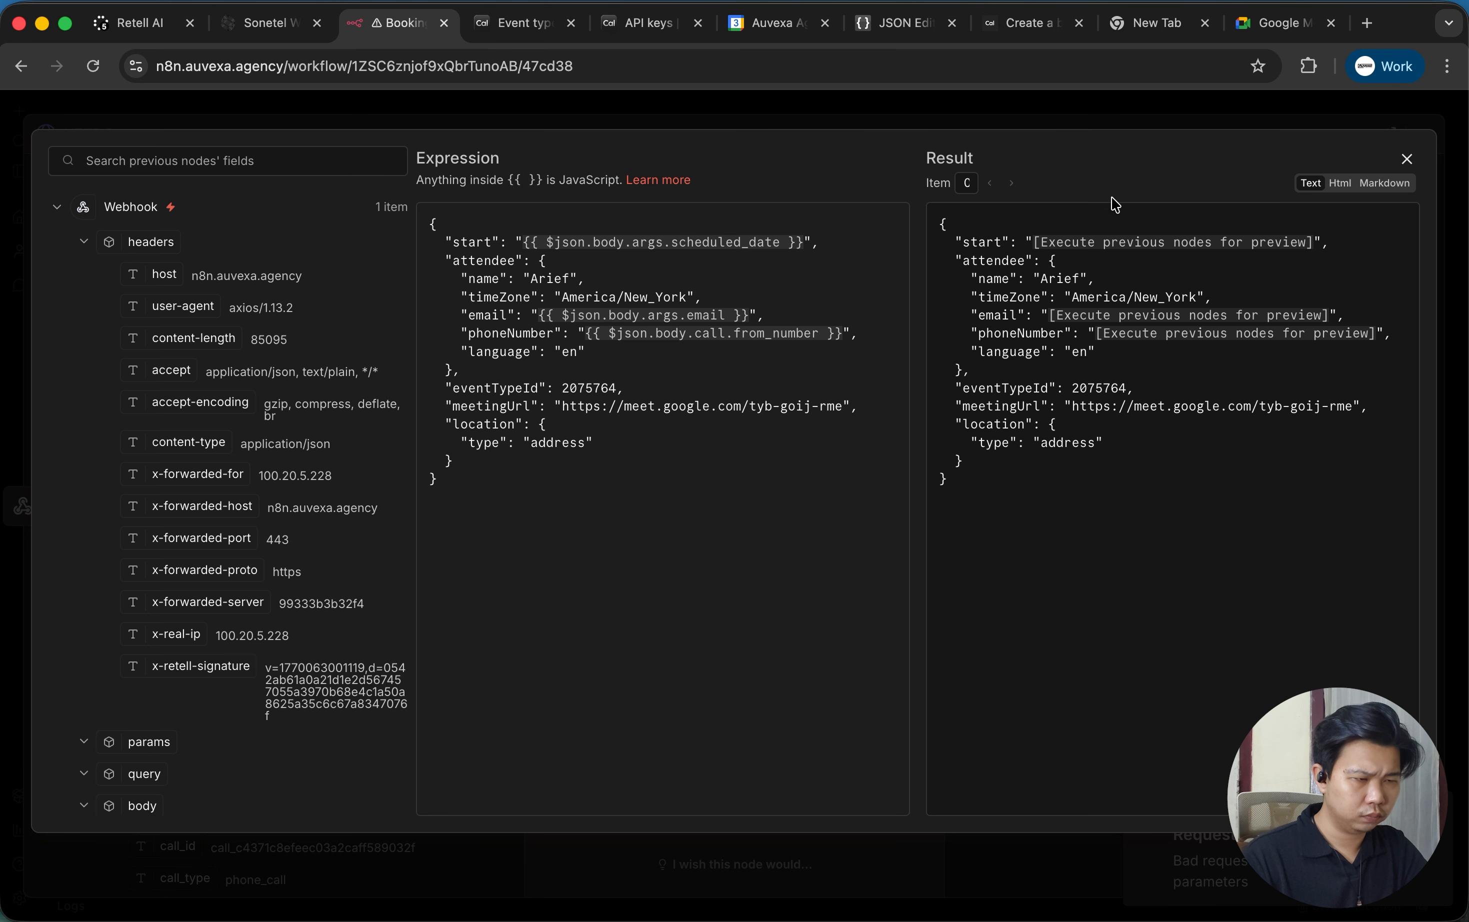
click(653, 25)
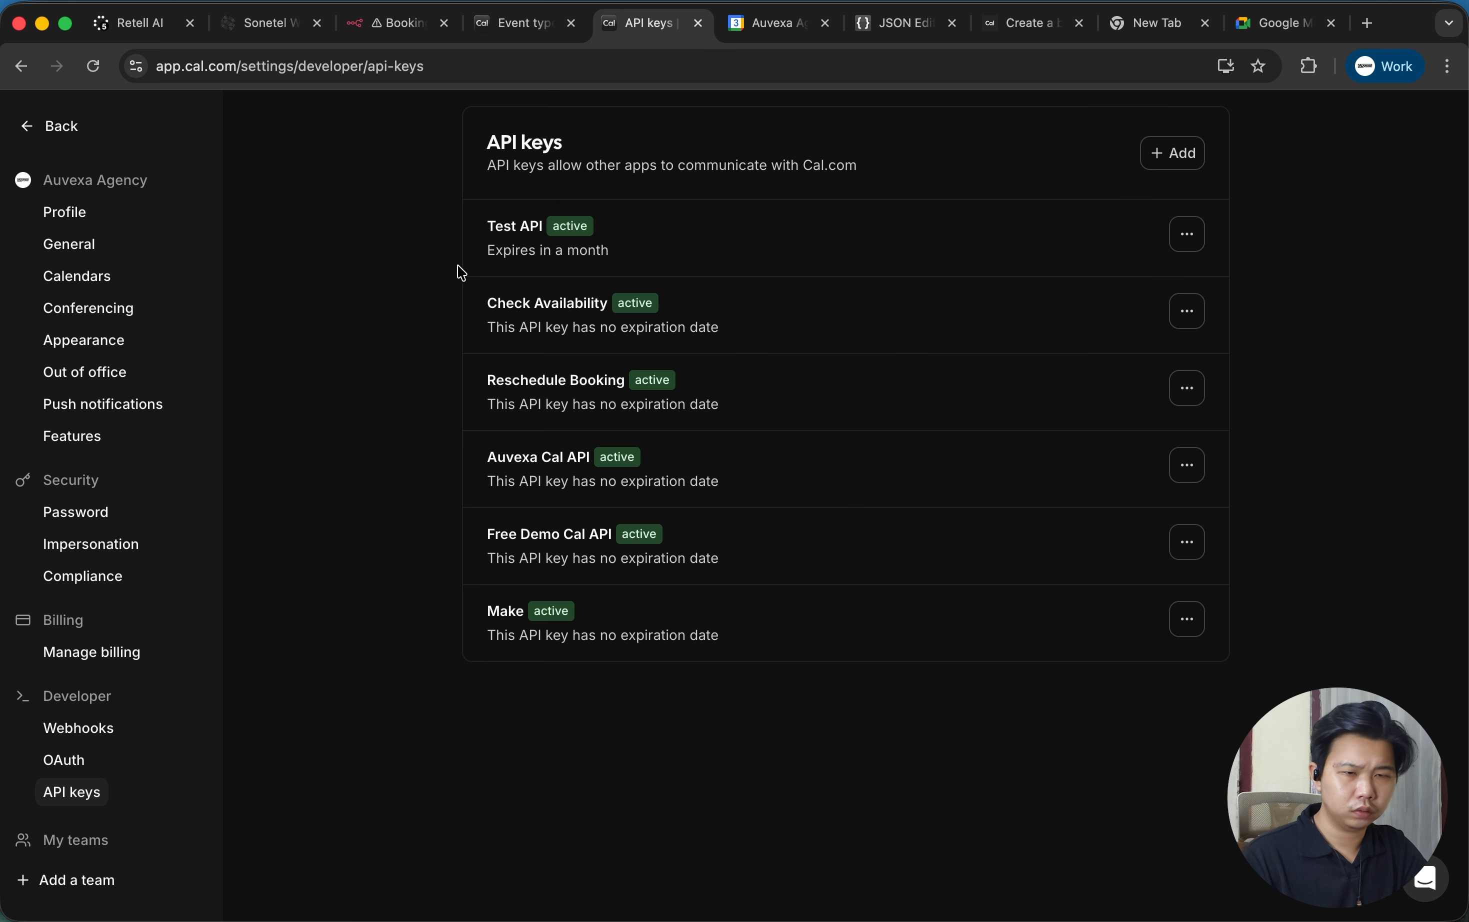
click(521, 24)
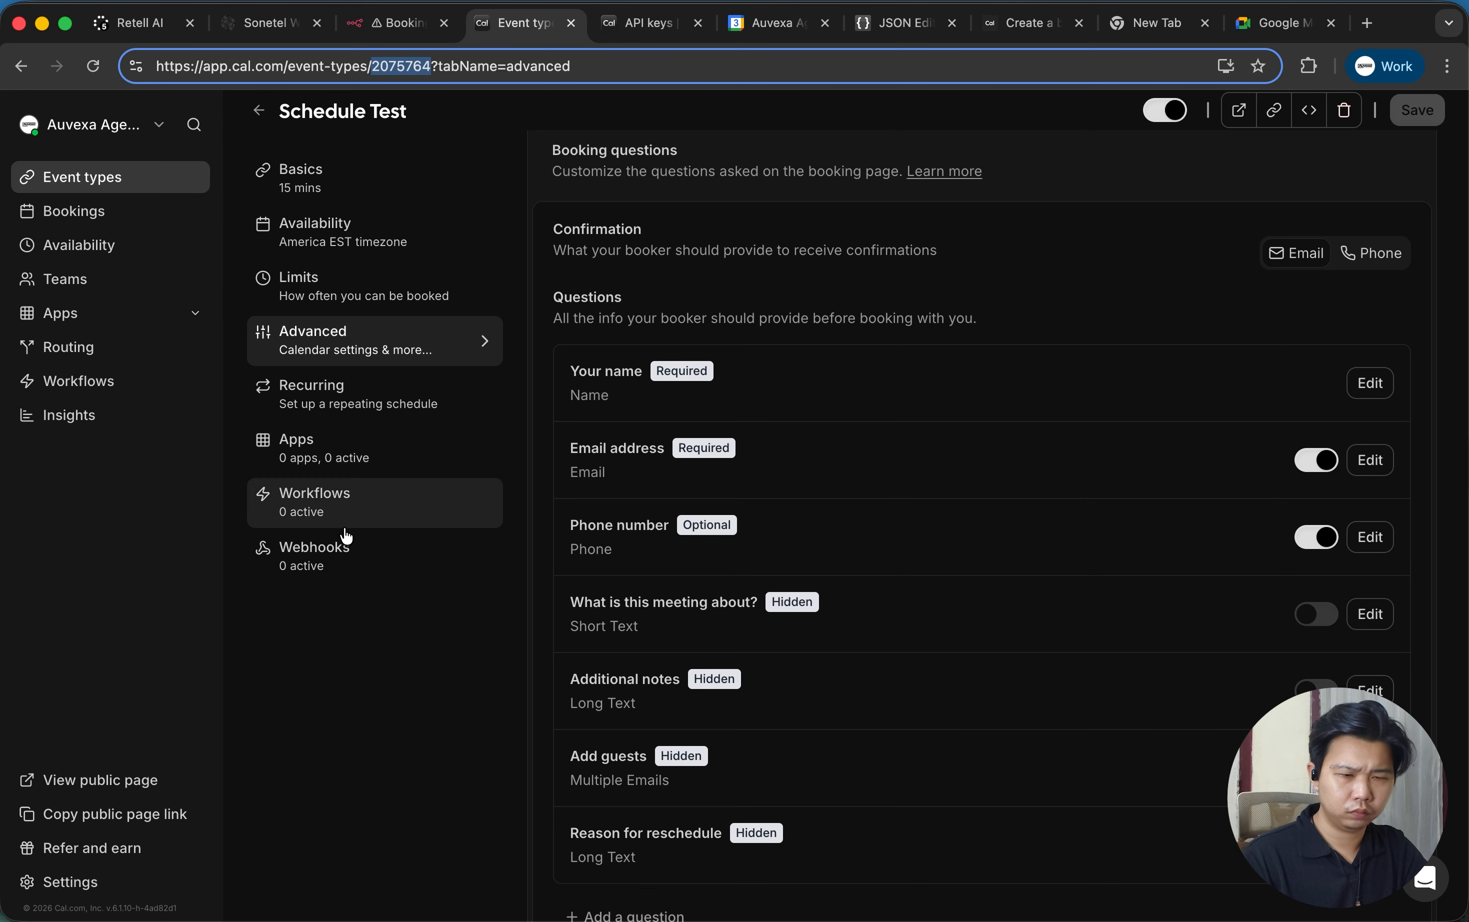
click(342, 552)
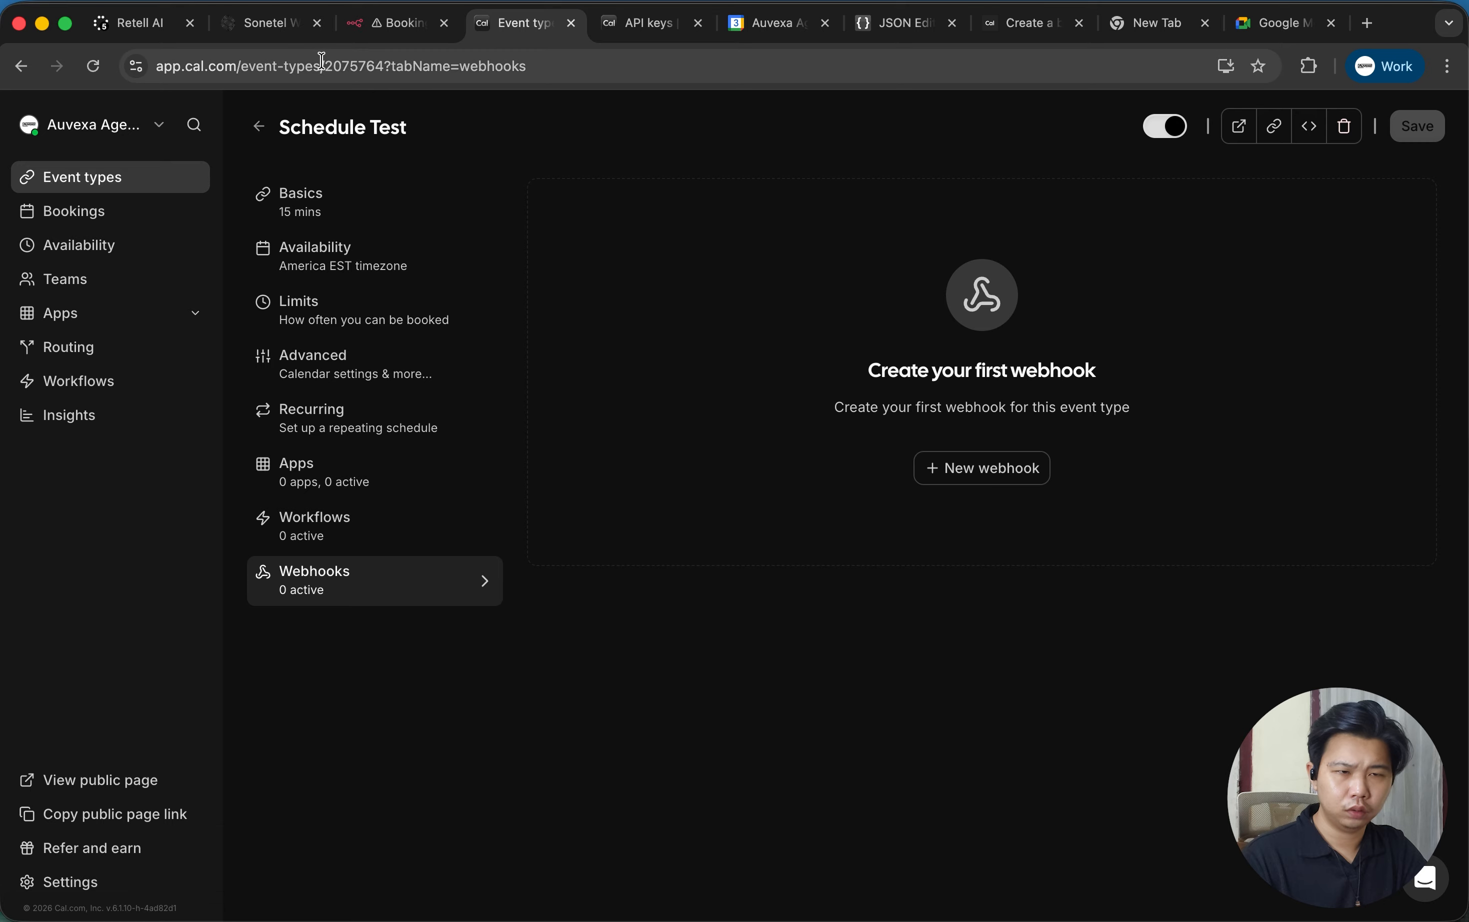
drag(323, 65, 382, 65)
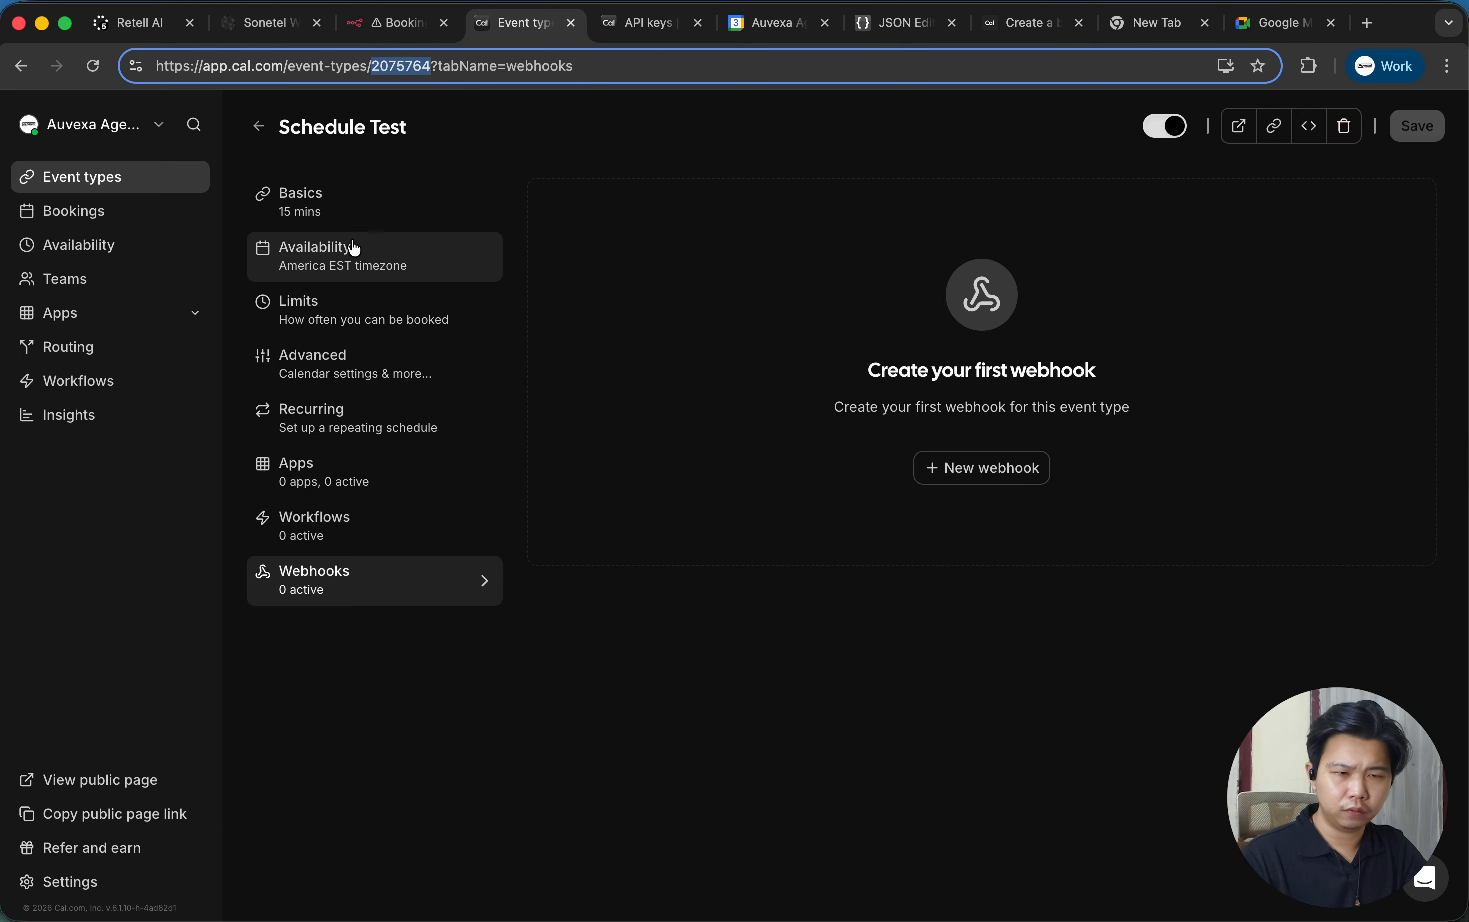
click(361, 257)
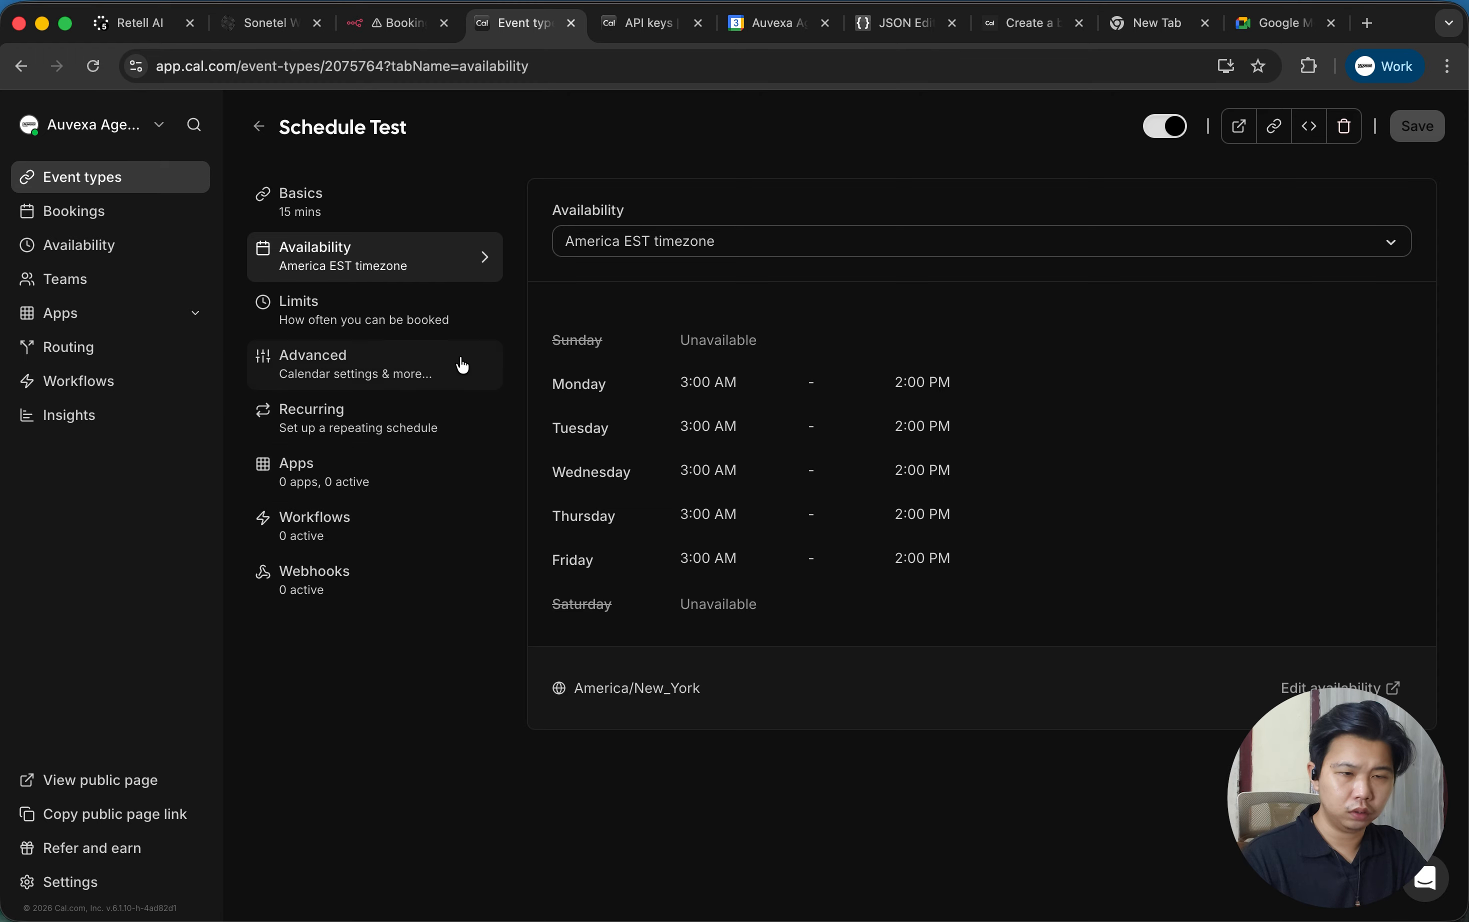
click(442, 309)
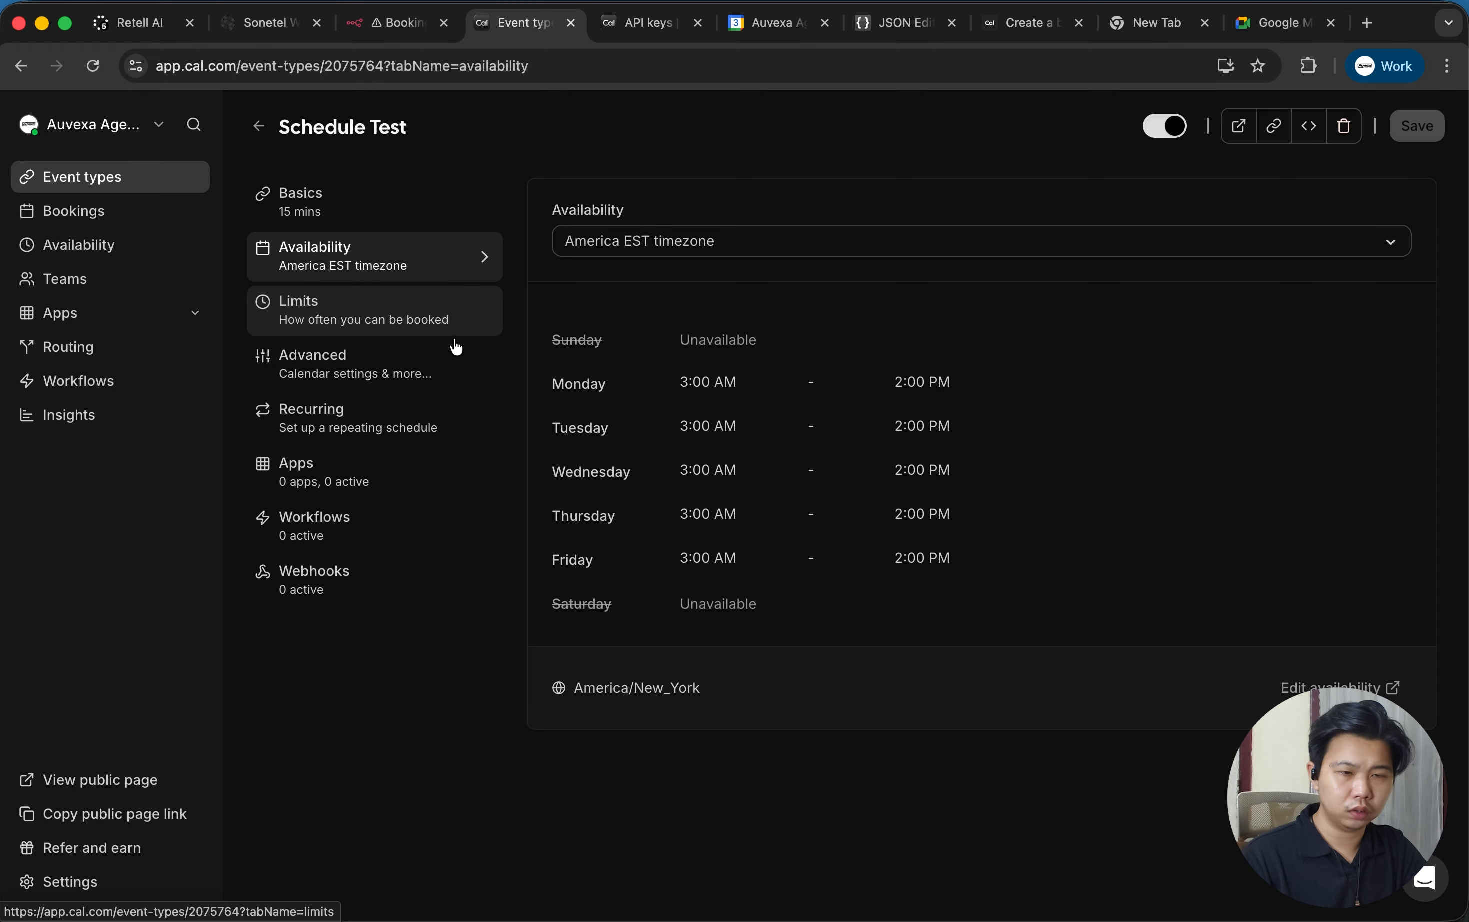
click(473, 376)
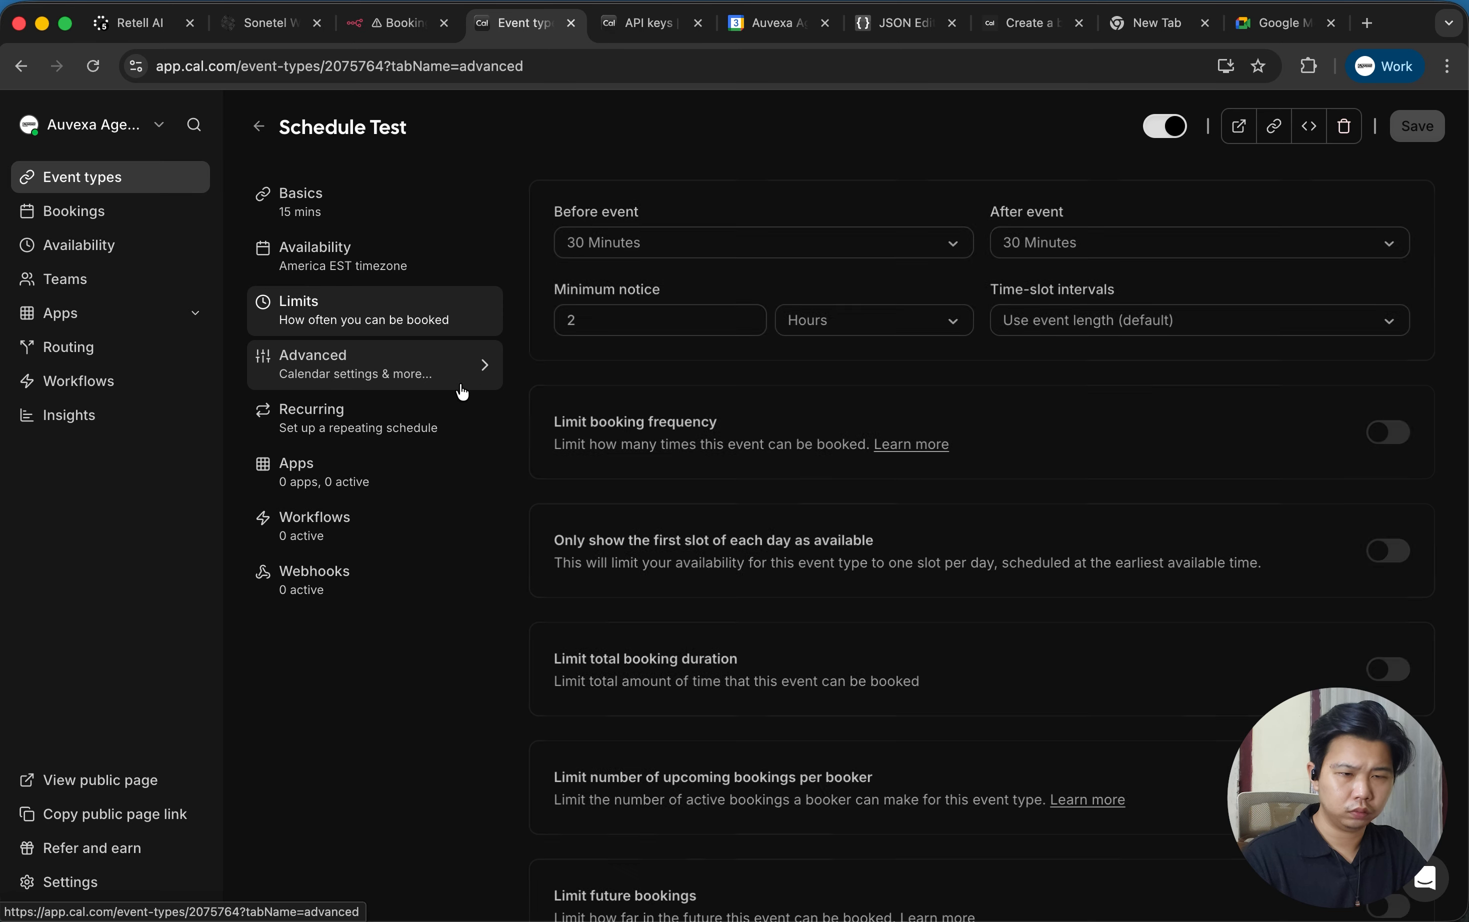
click(447, 423)
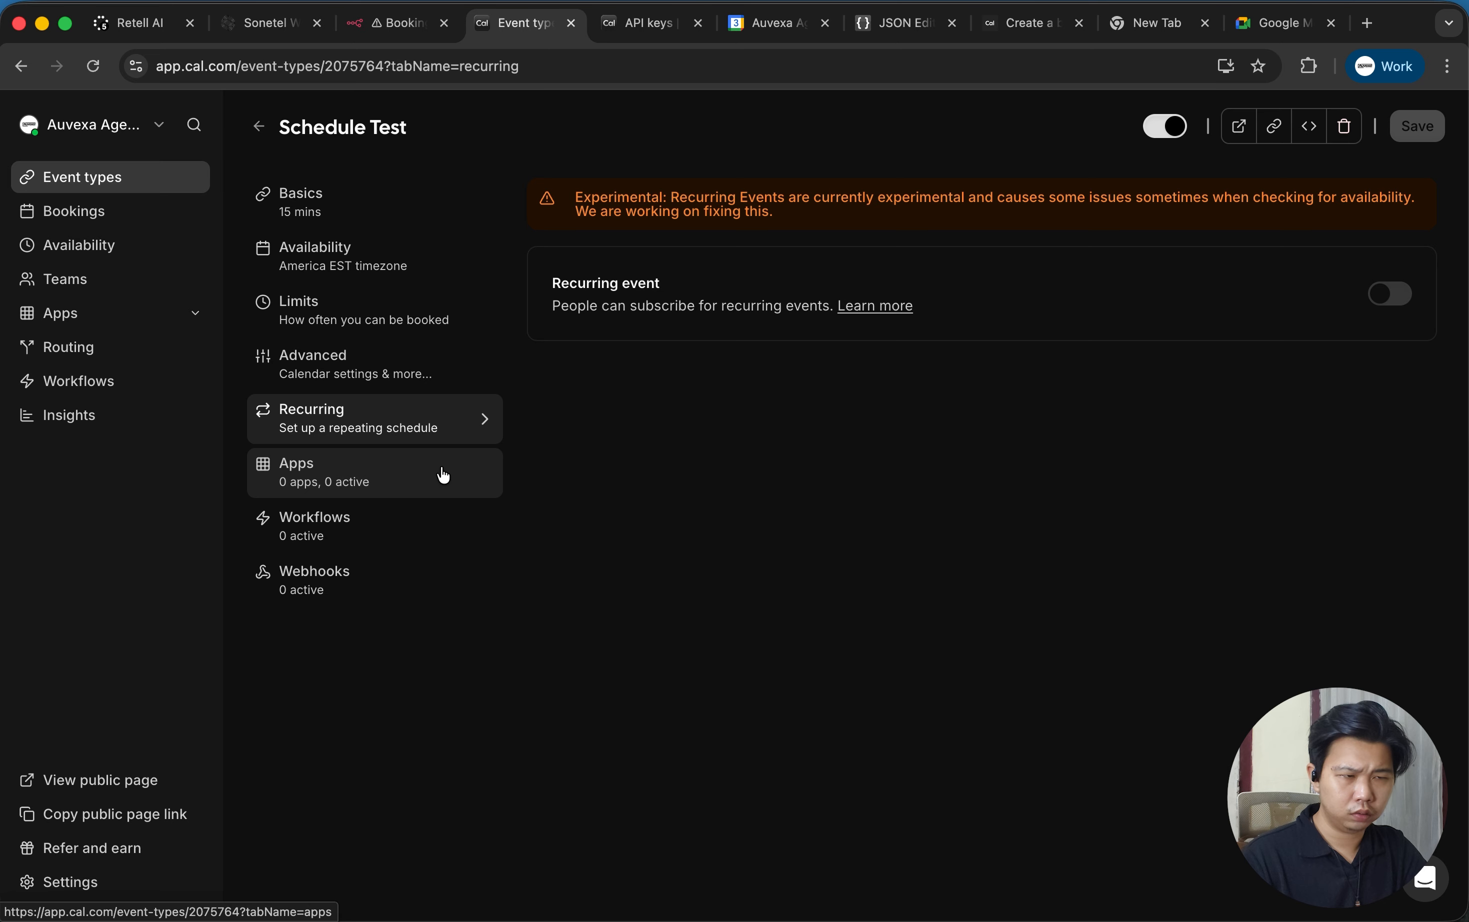
click(443, 473)
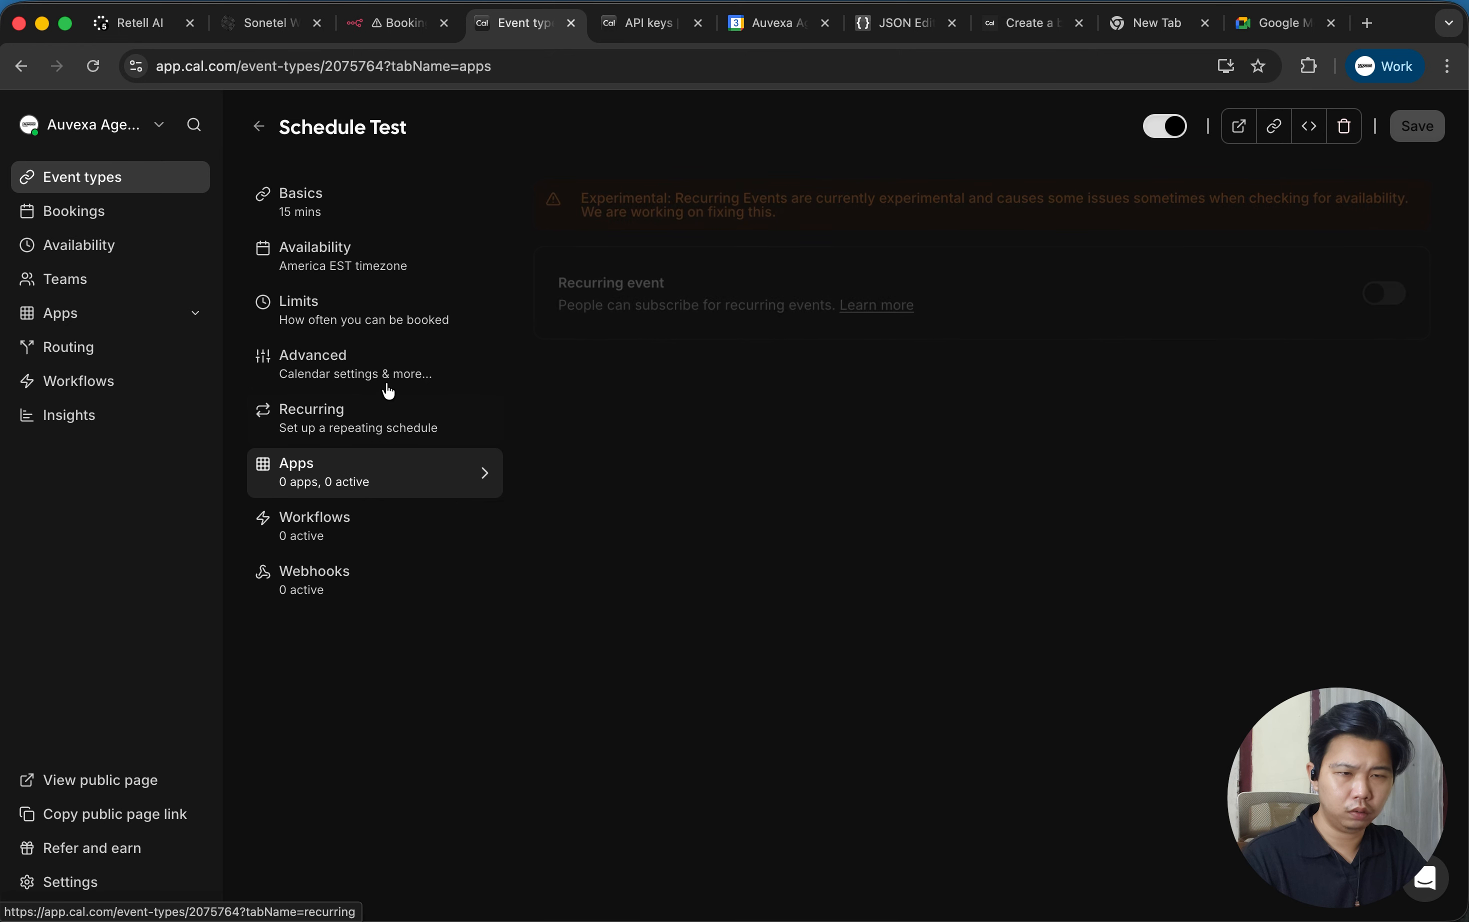
click(374, 208)
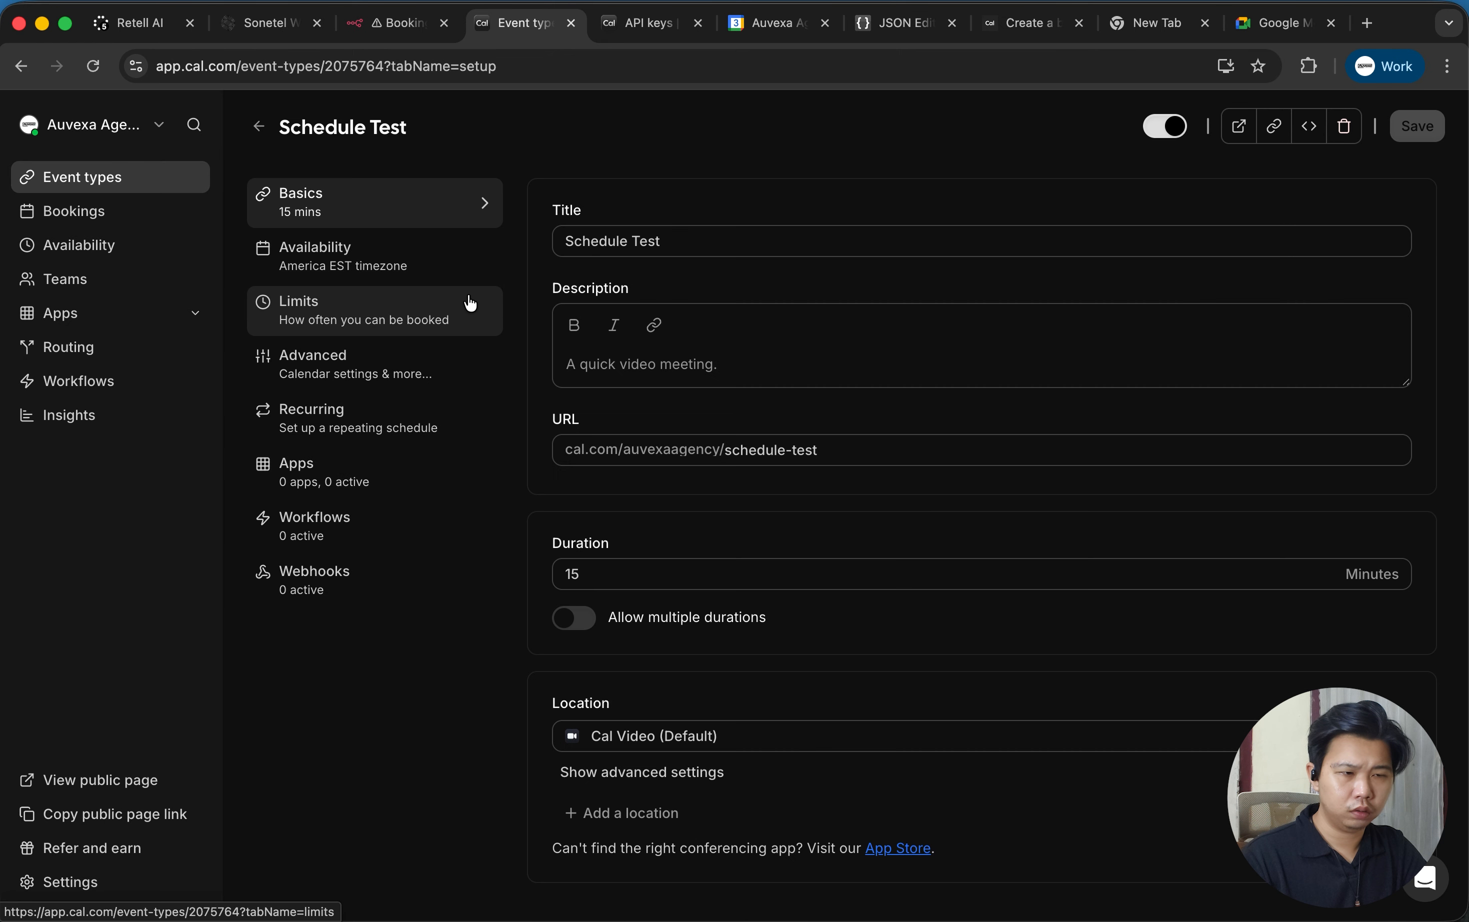
scroll(634, 569, down, 1)
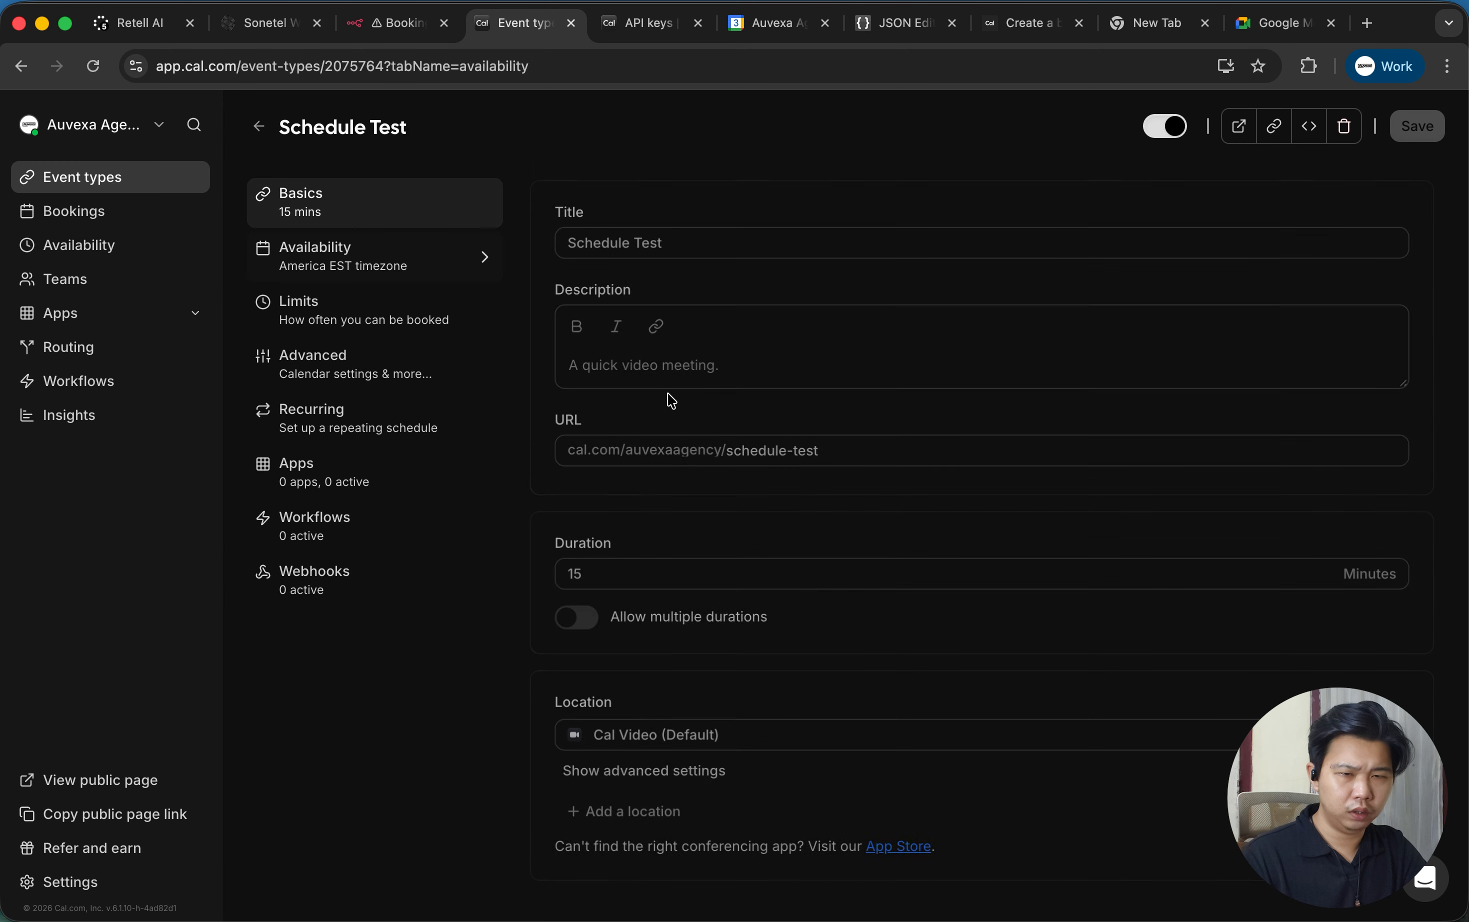
Review the Schedule Test event type's booking limits and all of its advanced settings, including the booking questions.
click(456, 328)
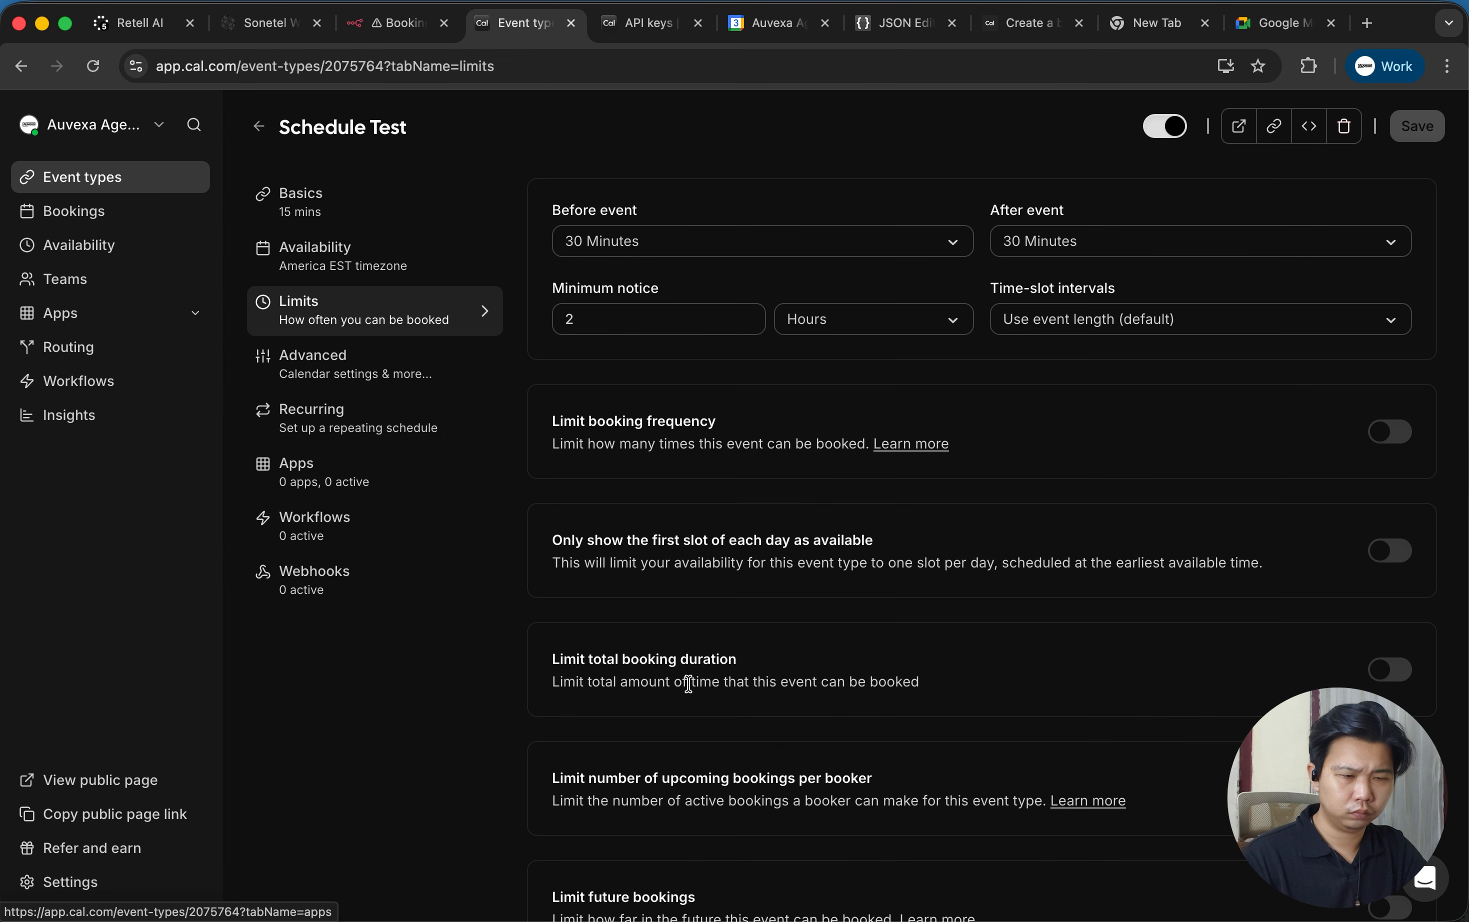
scroll(682, 682, down, 3)
click(422, 364)
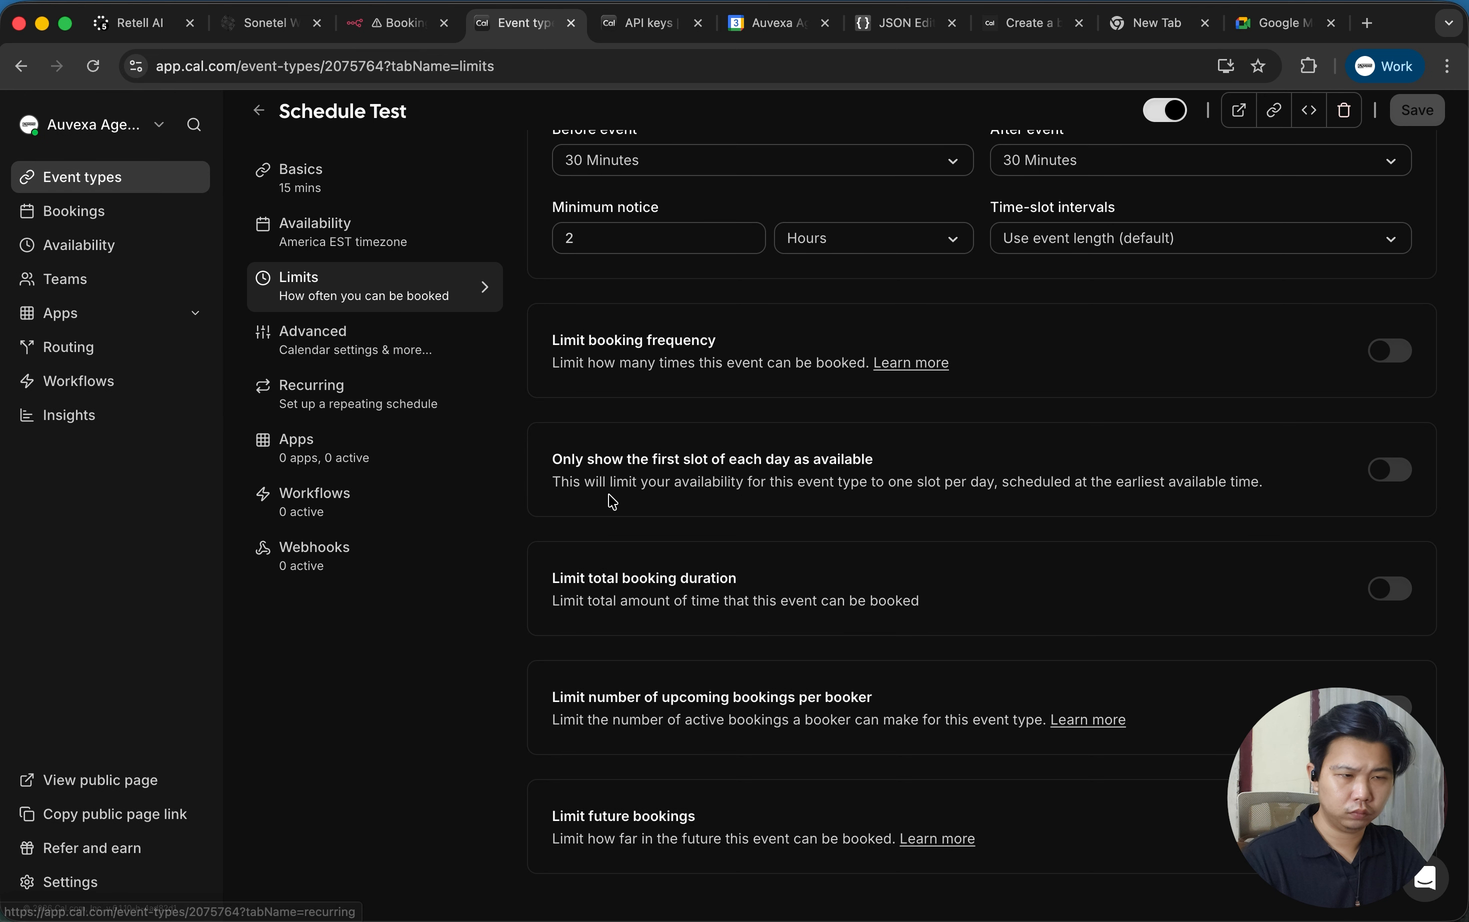
scroll(659, 628, down, 10)
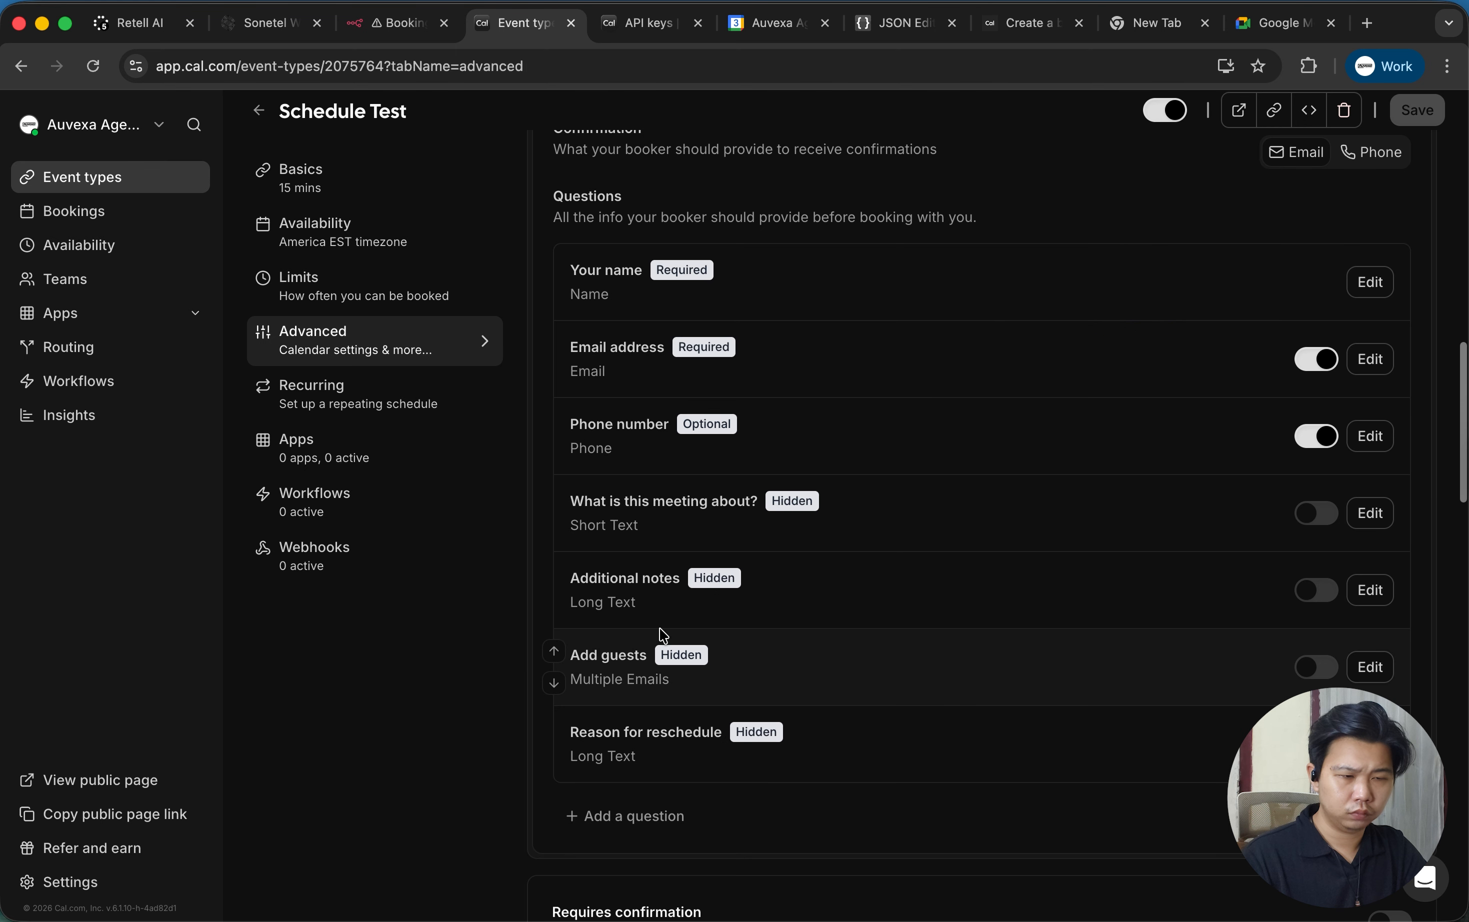
scroll(663, 635, down, 15)
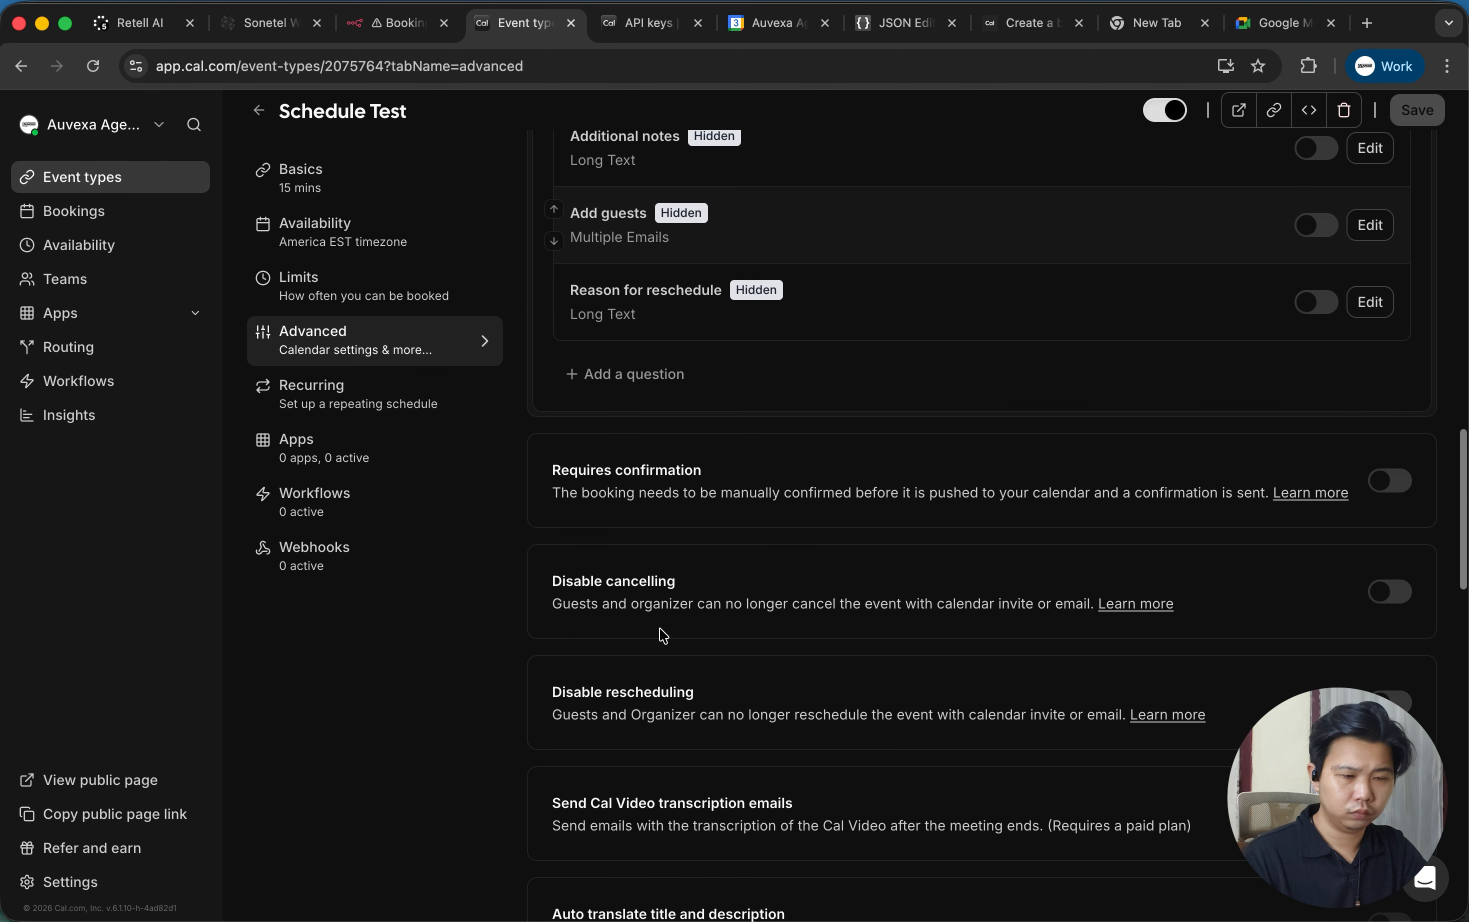
scroll(670, 634, down, 8)
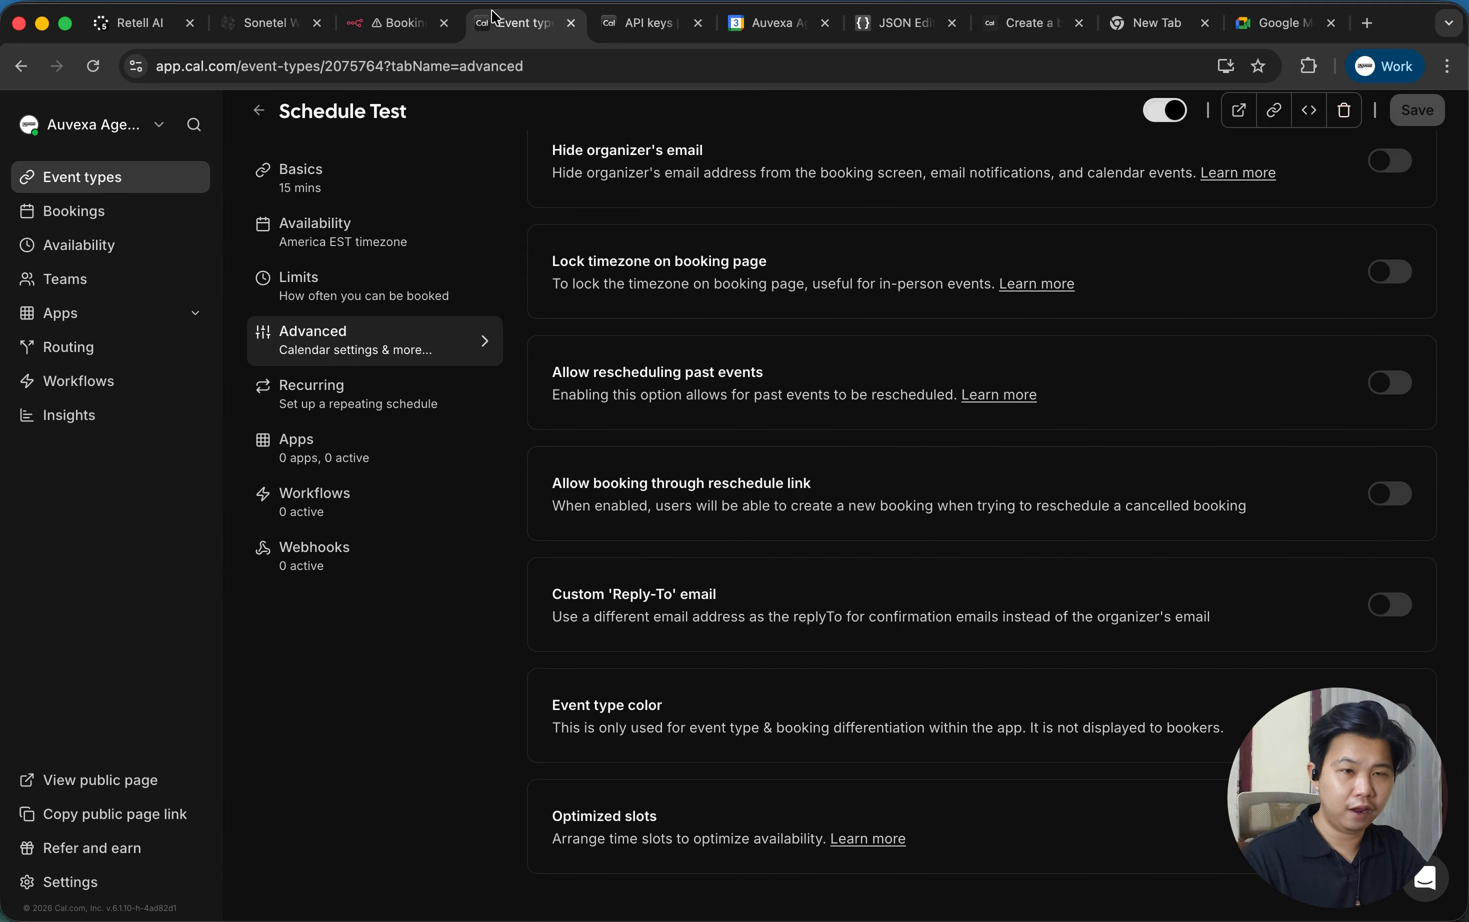
Return to n8n, close the expression editor and examine the HTTP Request error's full message and the request sent.
click(389, 25)
click(1028, 114)
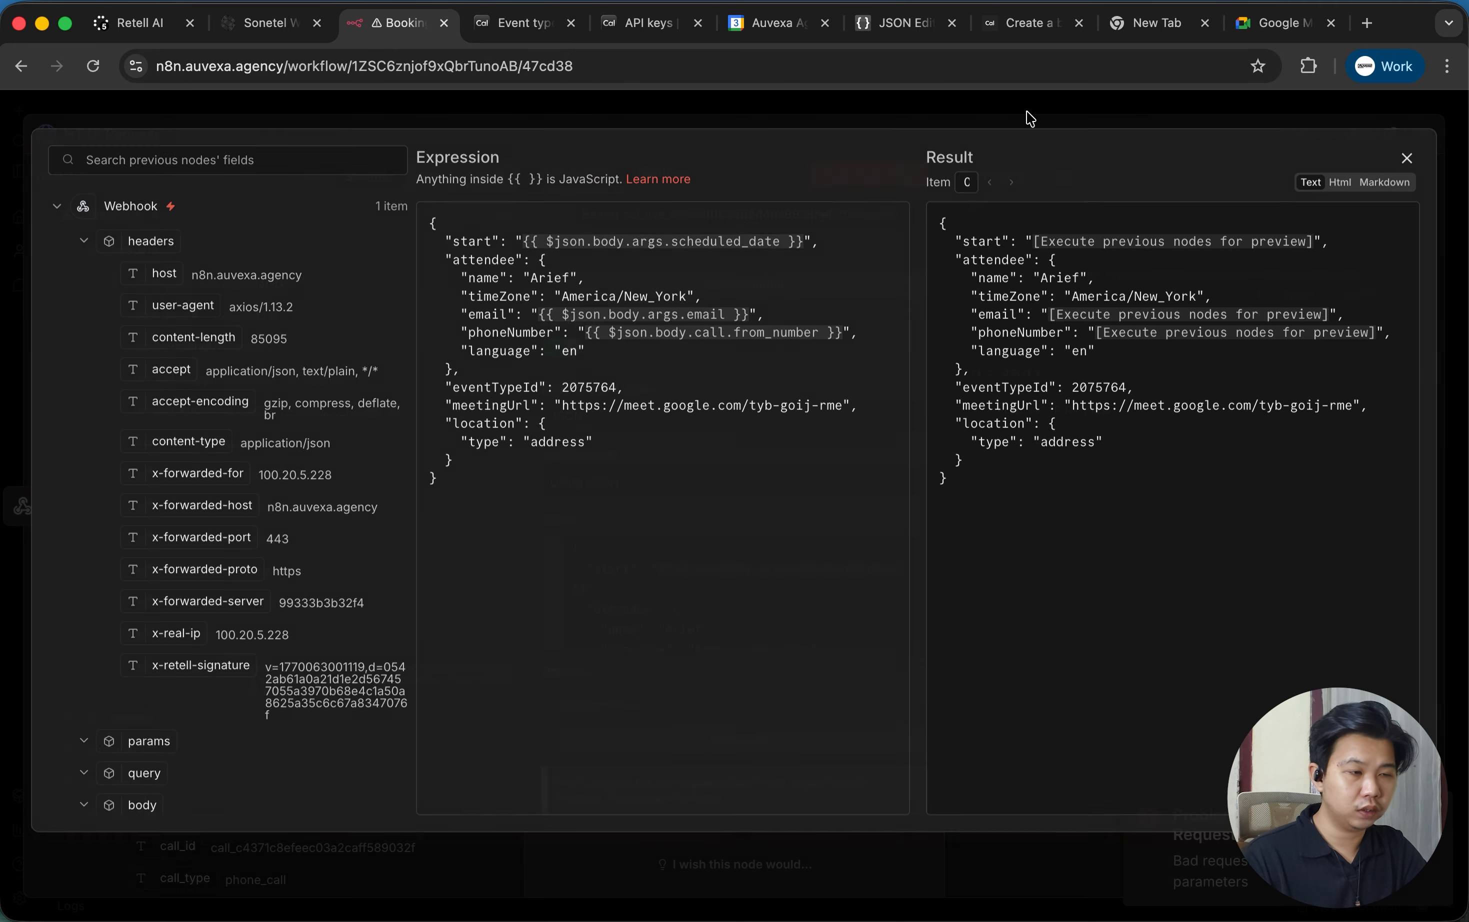
click(982, 421)
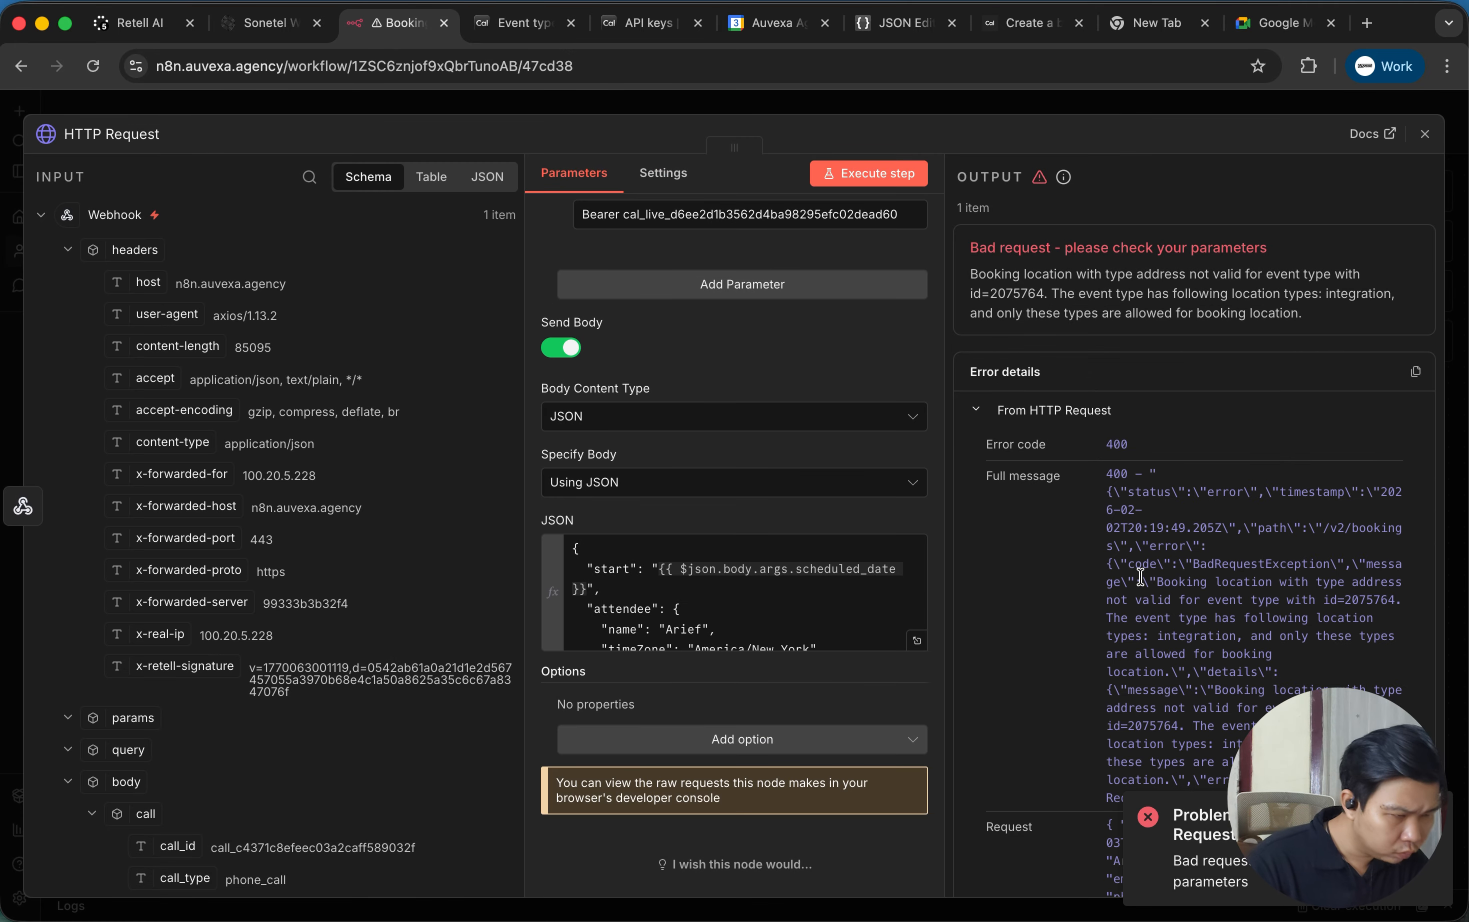
scroll(1141, 576, down, 2)
scroll(1141, 576, down, 1)
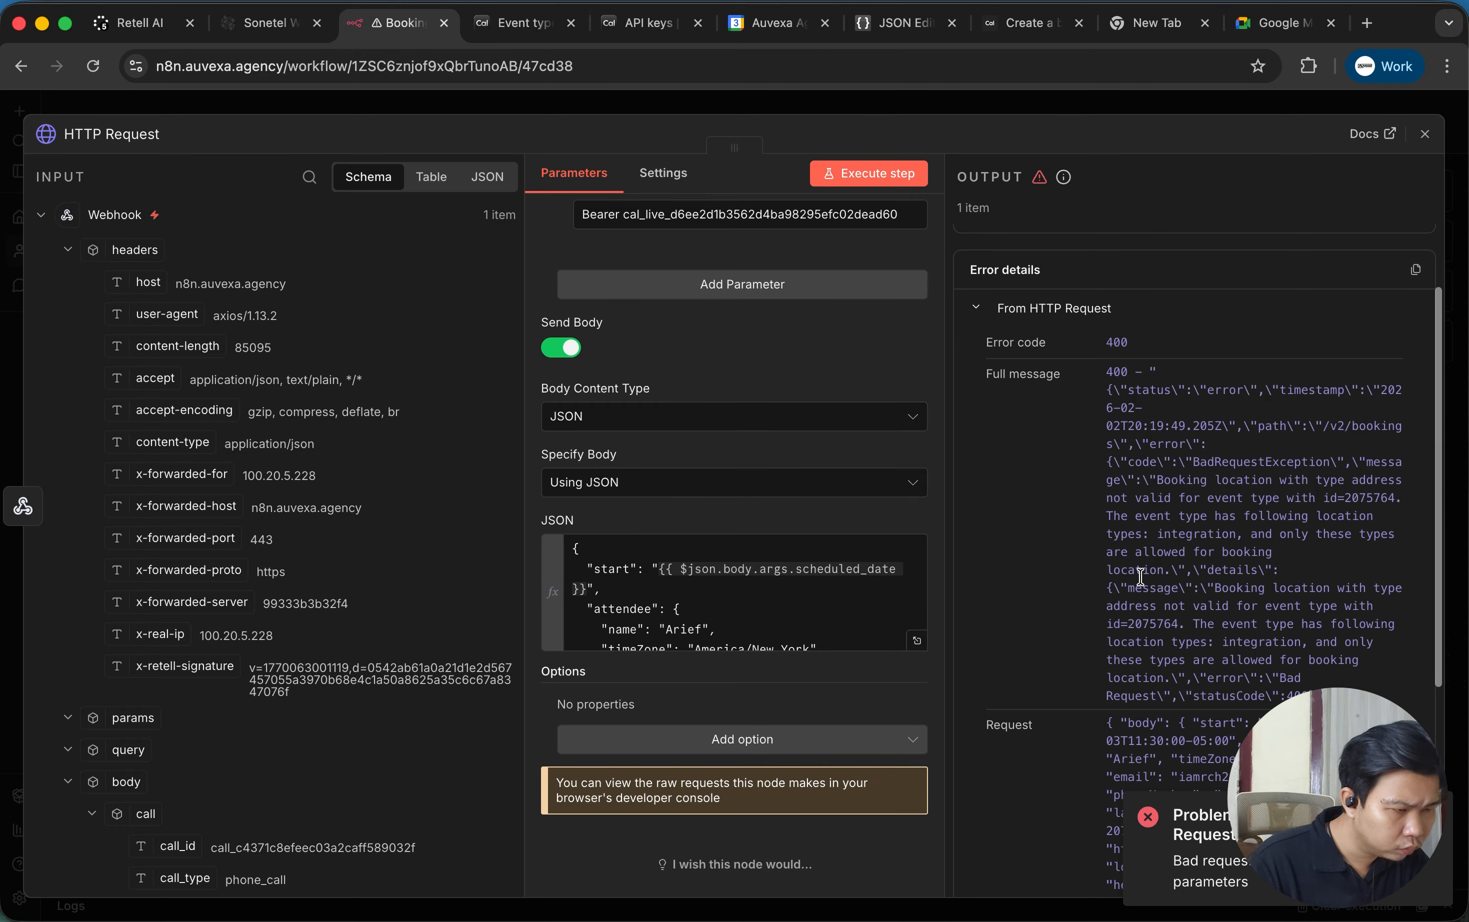
scroll(1140, 576, up, 1)
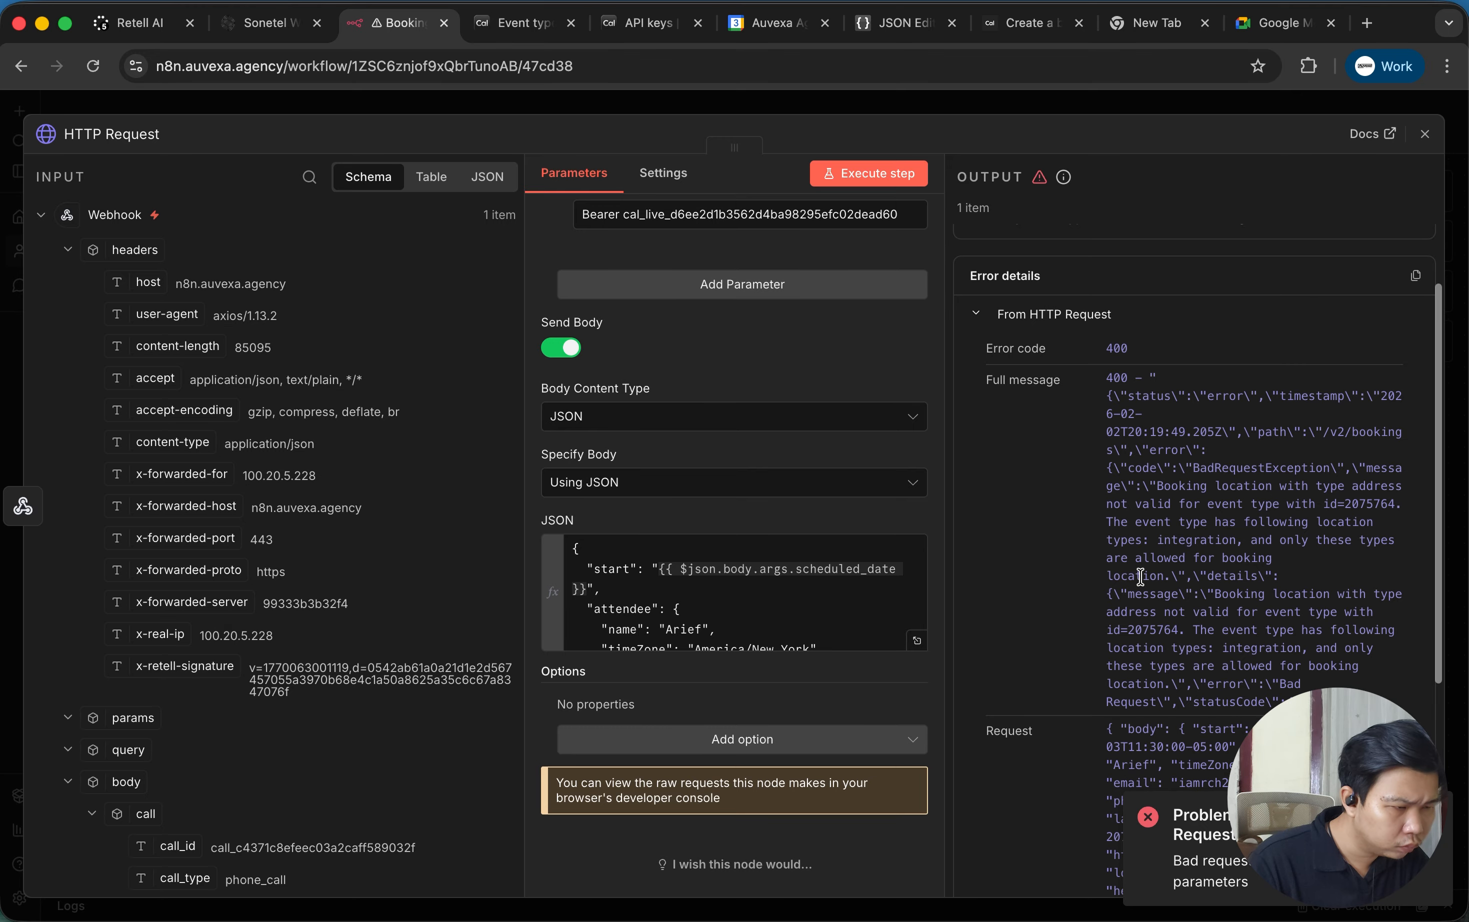
scroll(1141, 576, up, 3)
scroll(1141, 576, down, 4)
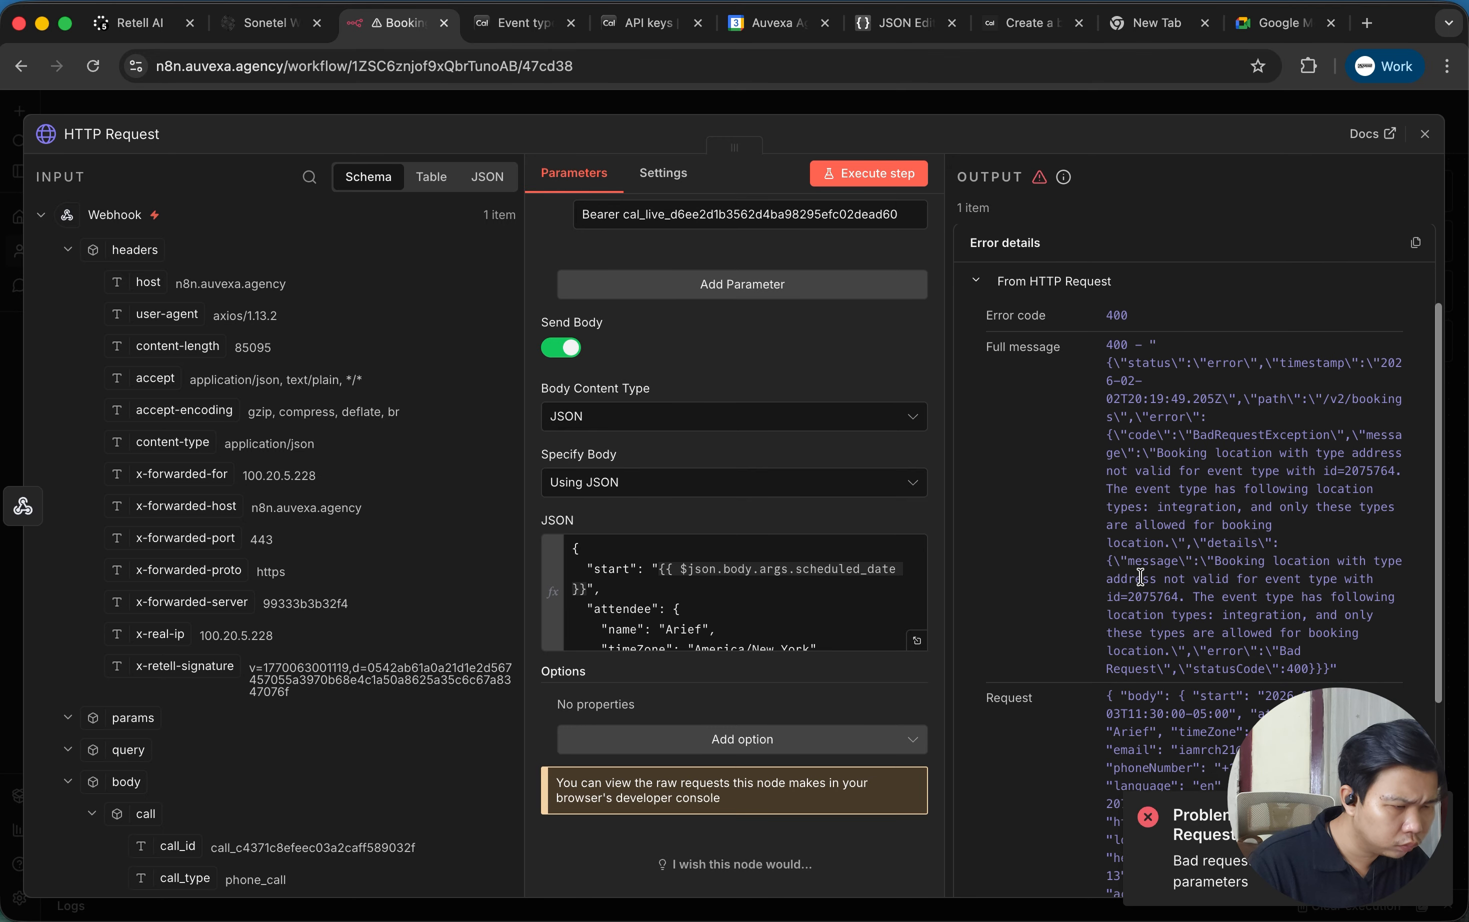
scroll(1141, 576, down, 1)
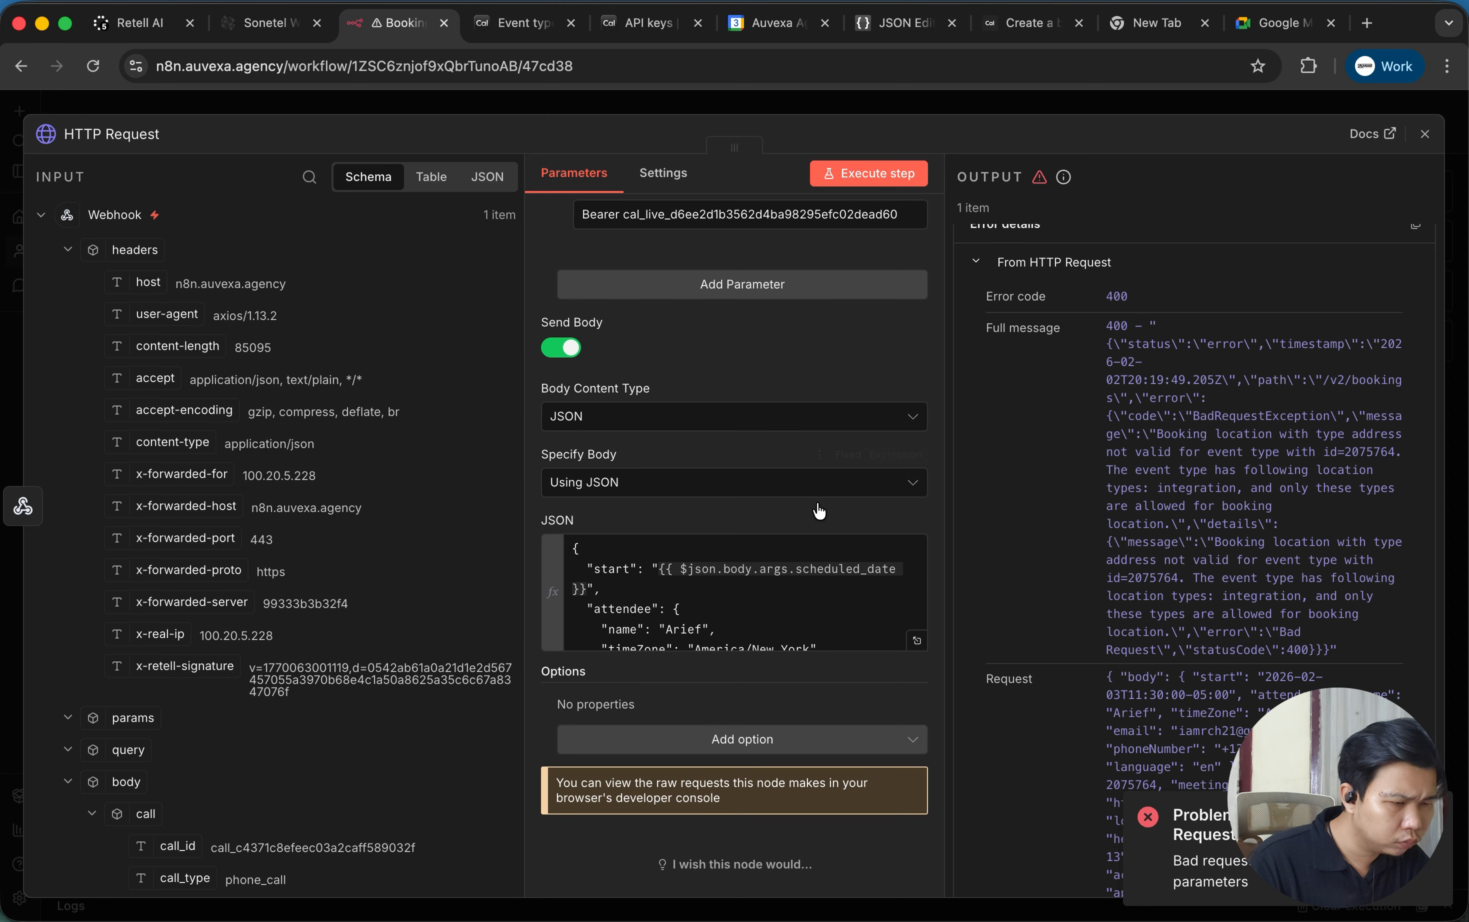
Change the location type in the HTTP Request's JSON body to "integration".
scroll(764, 603, down, 5)
click(715, 604)
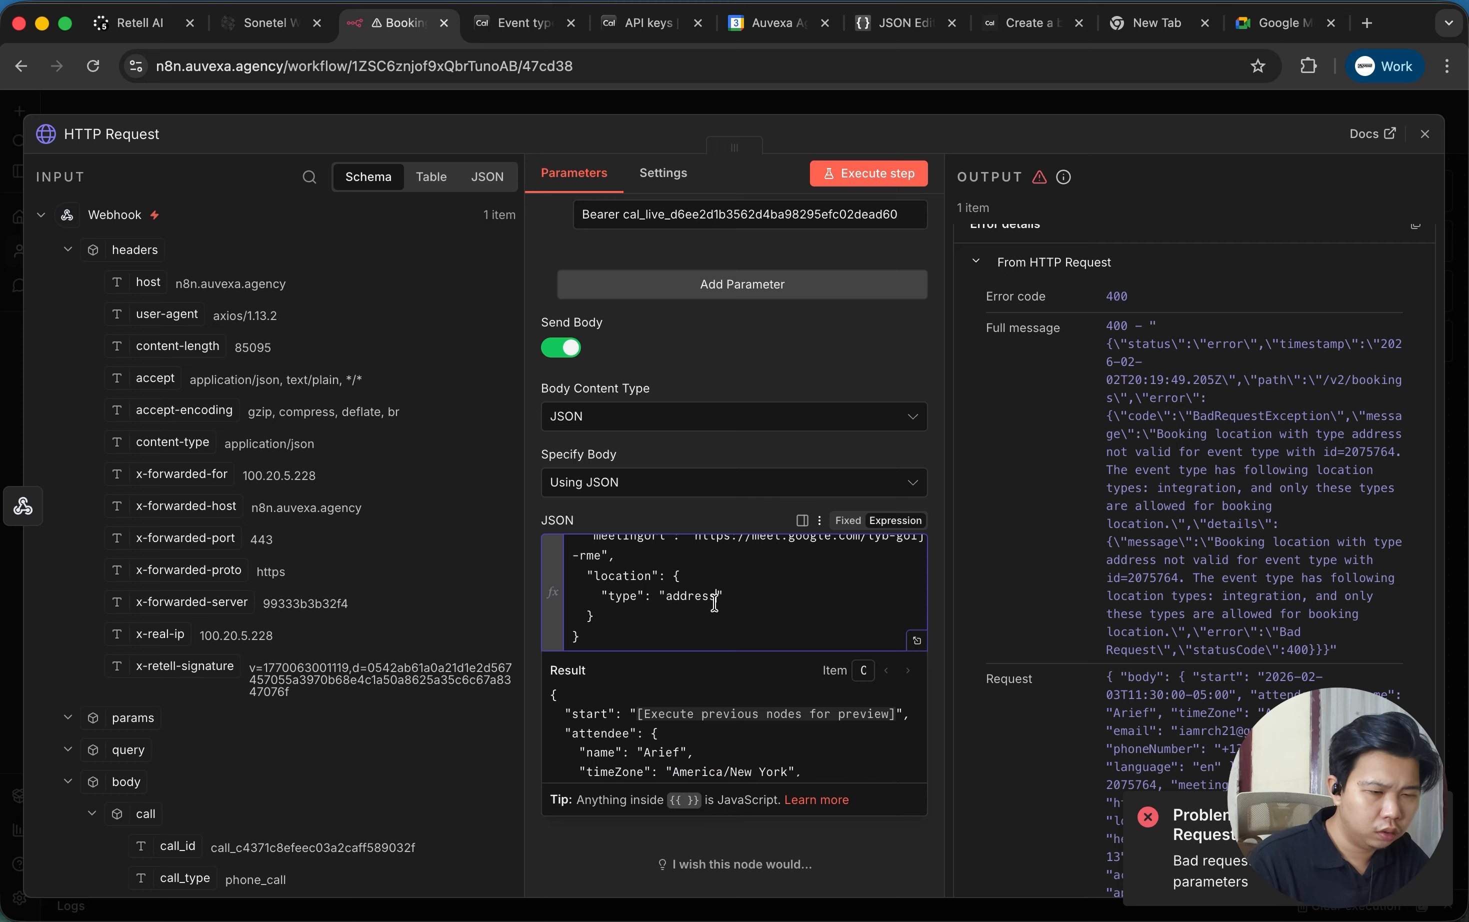
drag(715, 603, 665, 600)
text(integra)
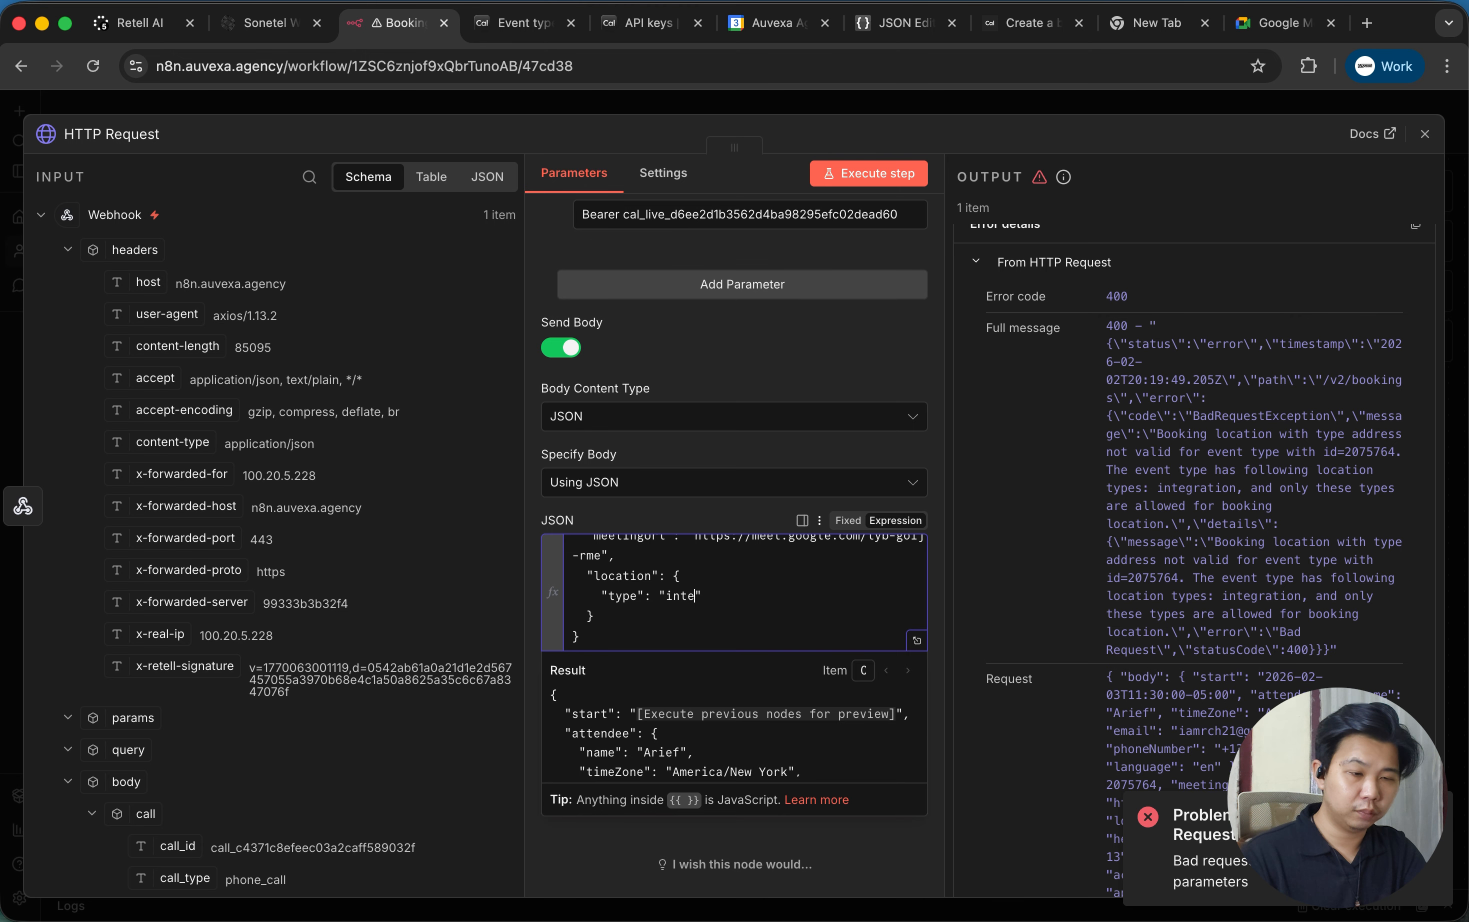
text(tion)
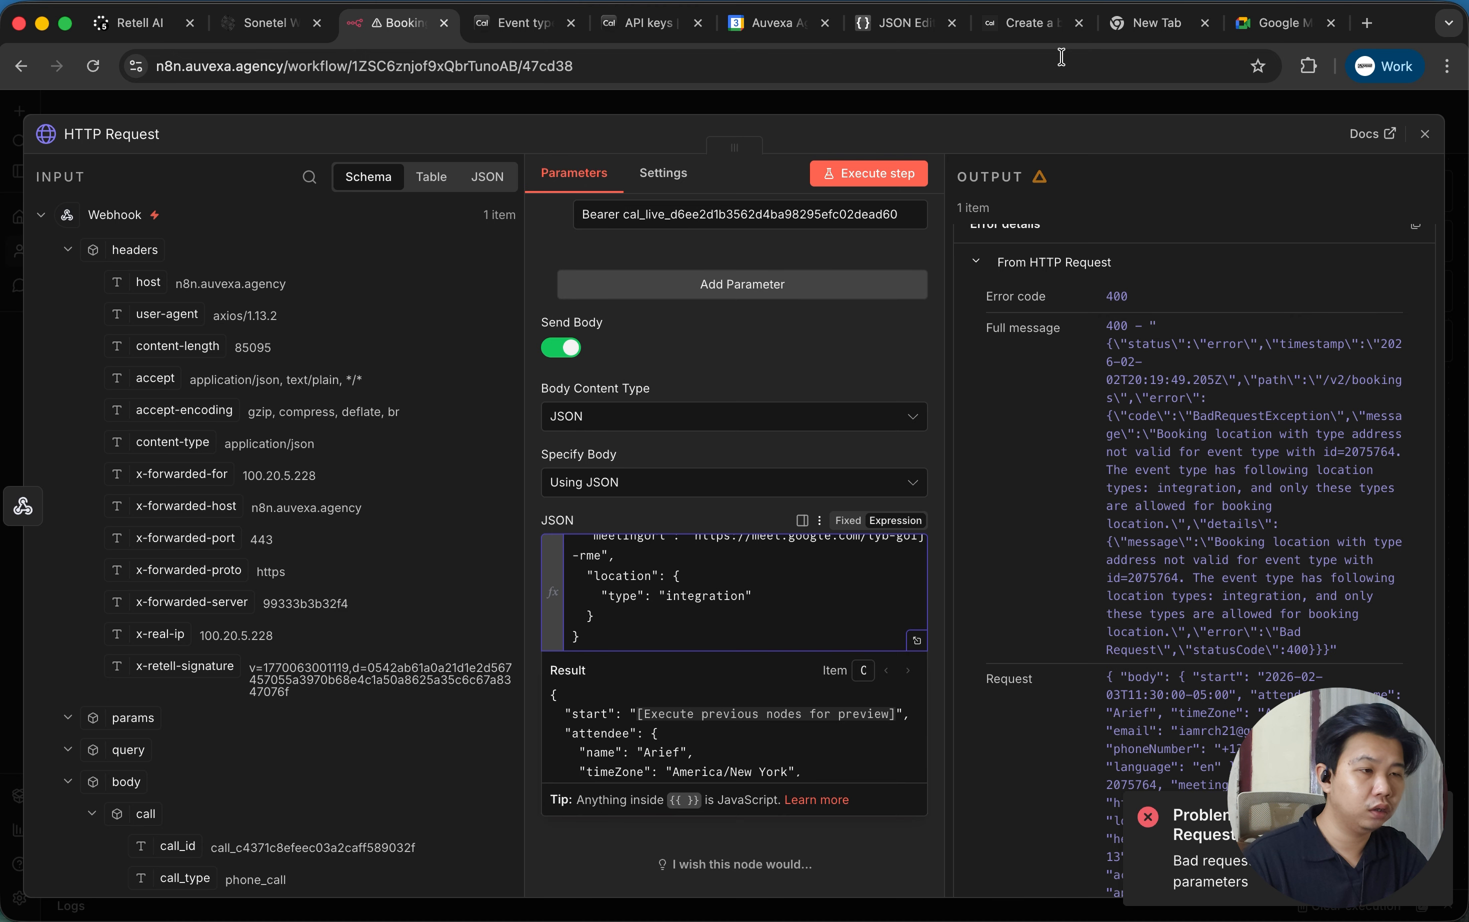
Switch to the Cal.com create-booking documentation and review the eventTypeId, eventTypeSlug, username and teamSlug parameters.
click(1036, 23)
scroll(797, 613, down, 3)
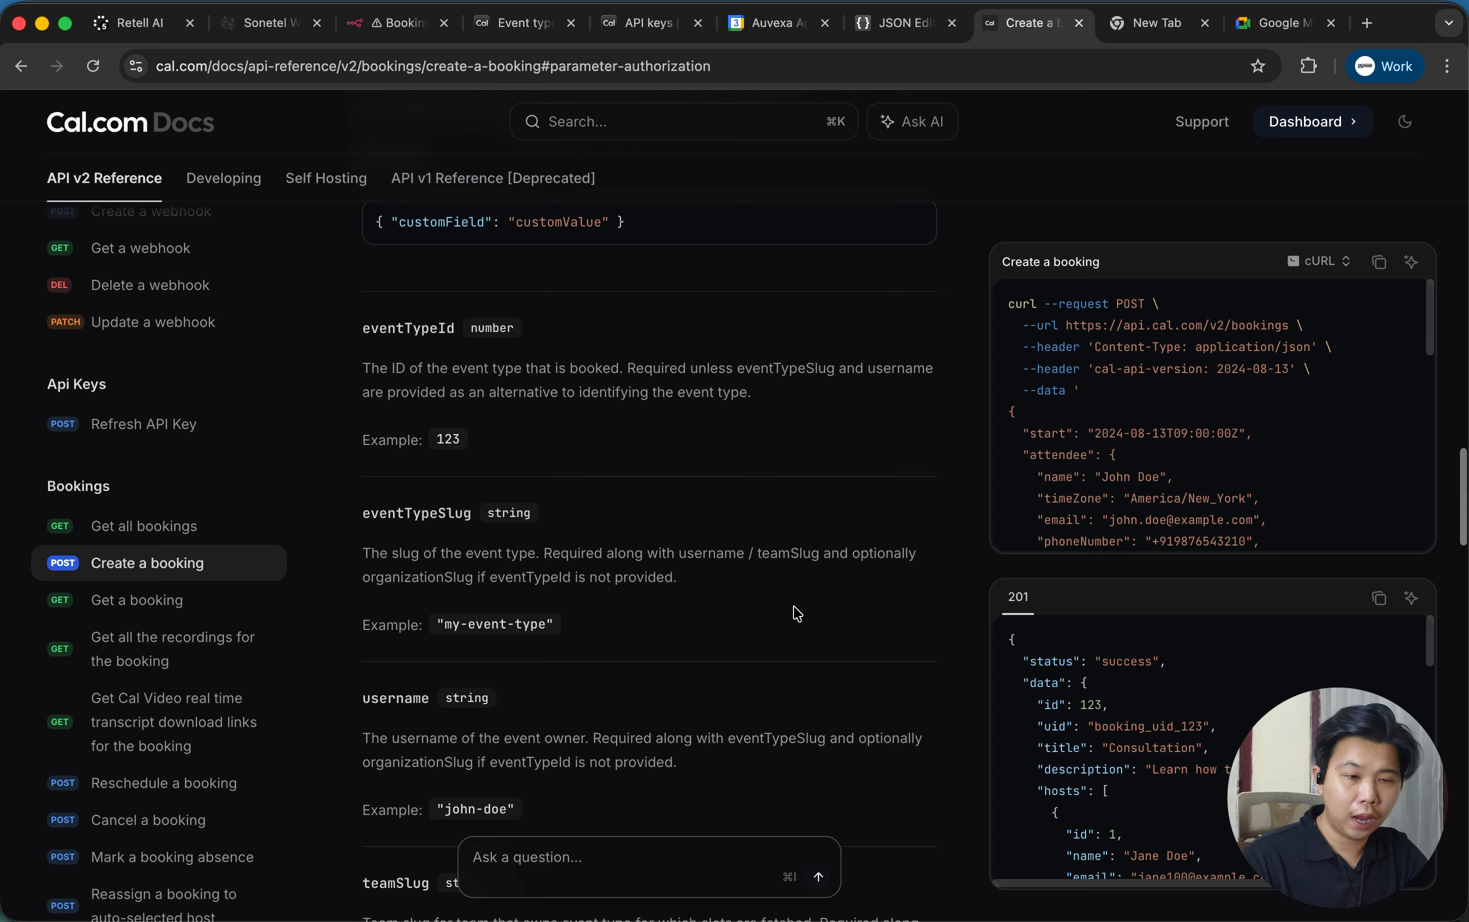
scroll(798, 613, down, 1)
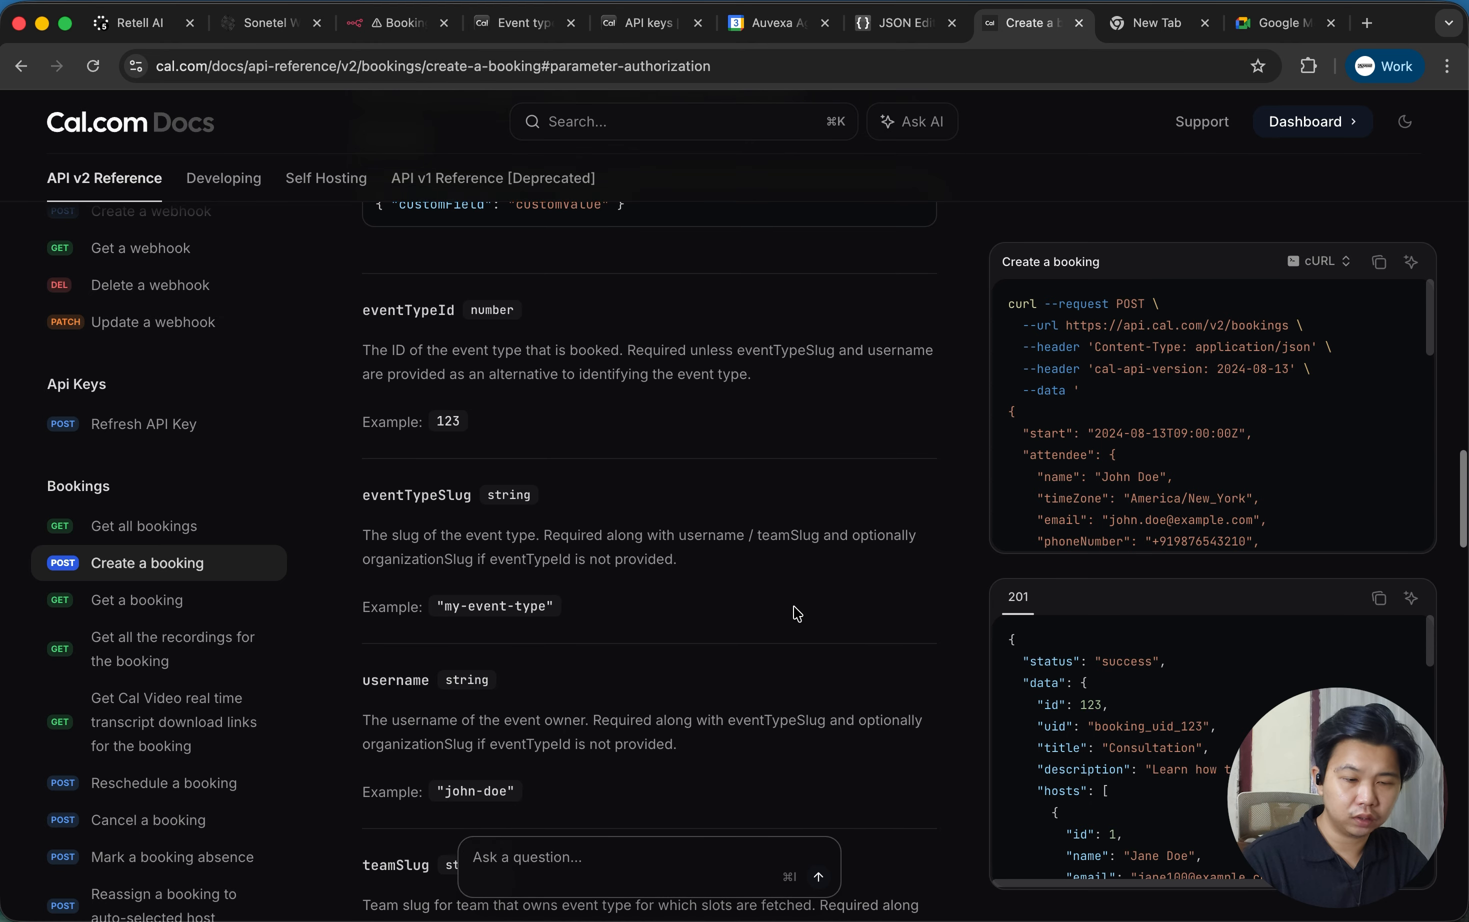
scroll(797, 613, up, 1)
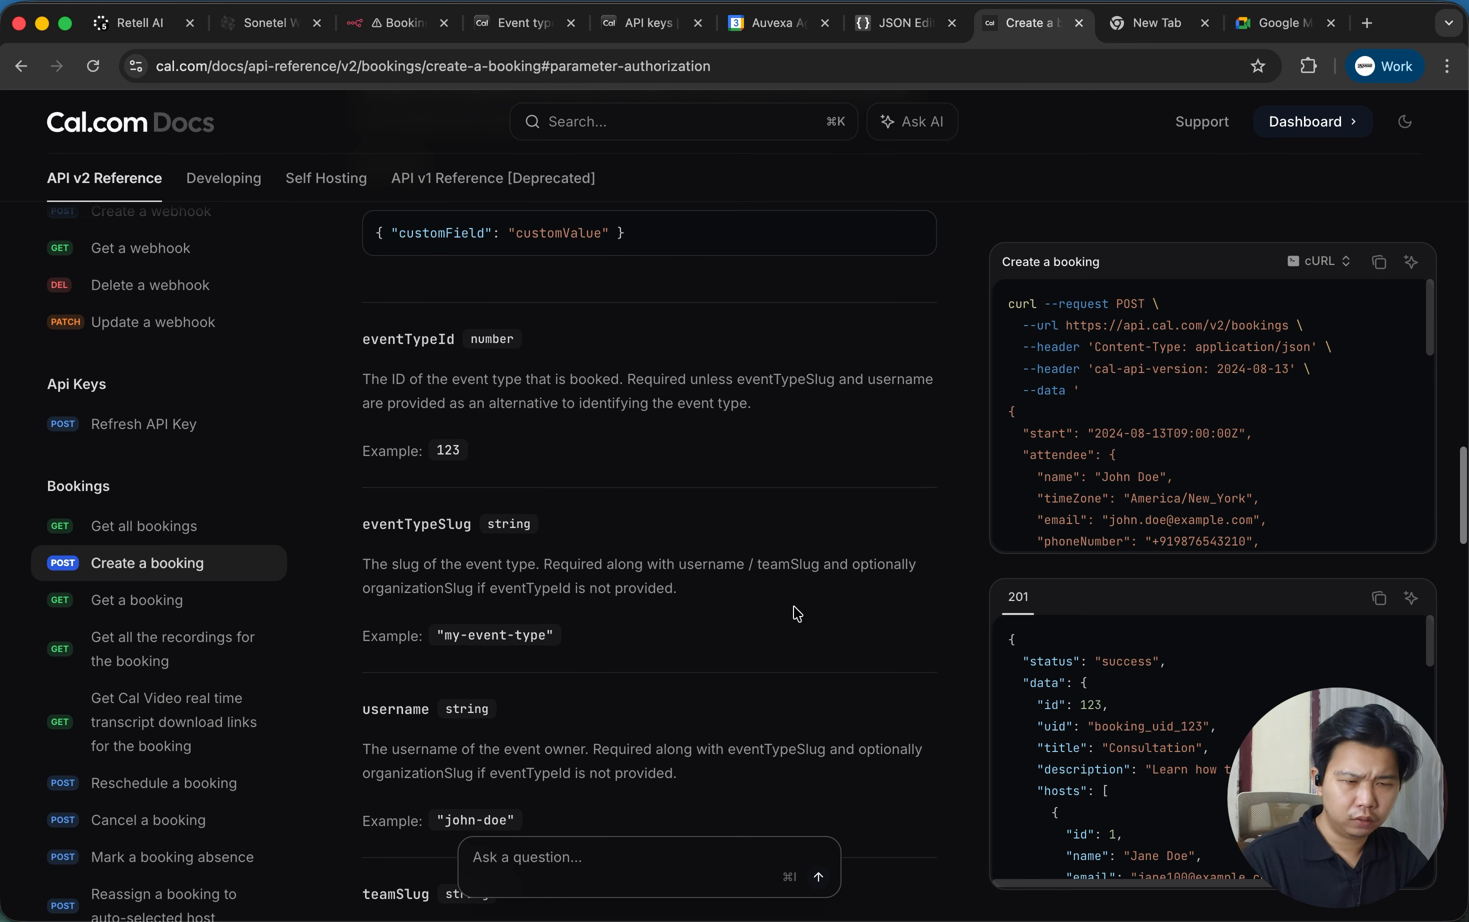
scroll(798, 613, down, 4)
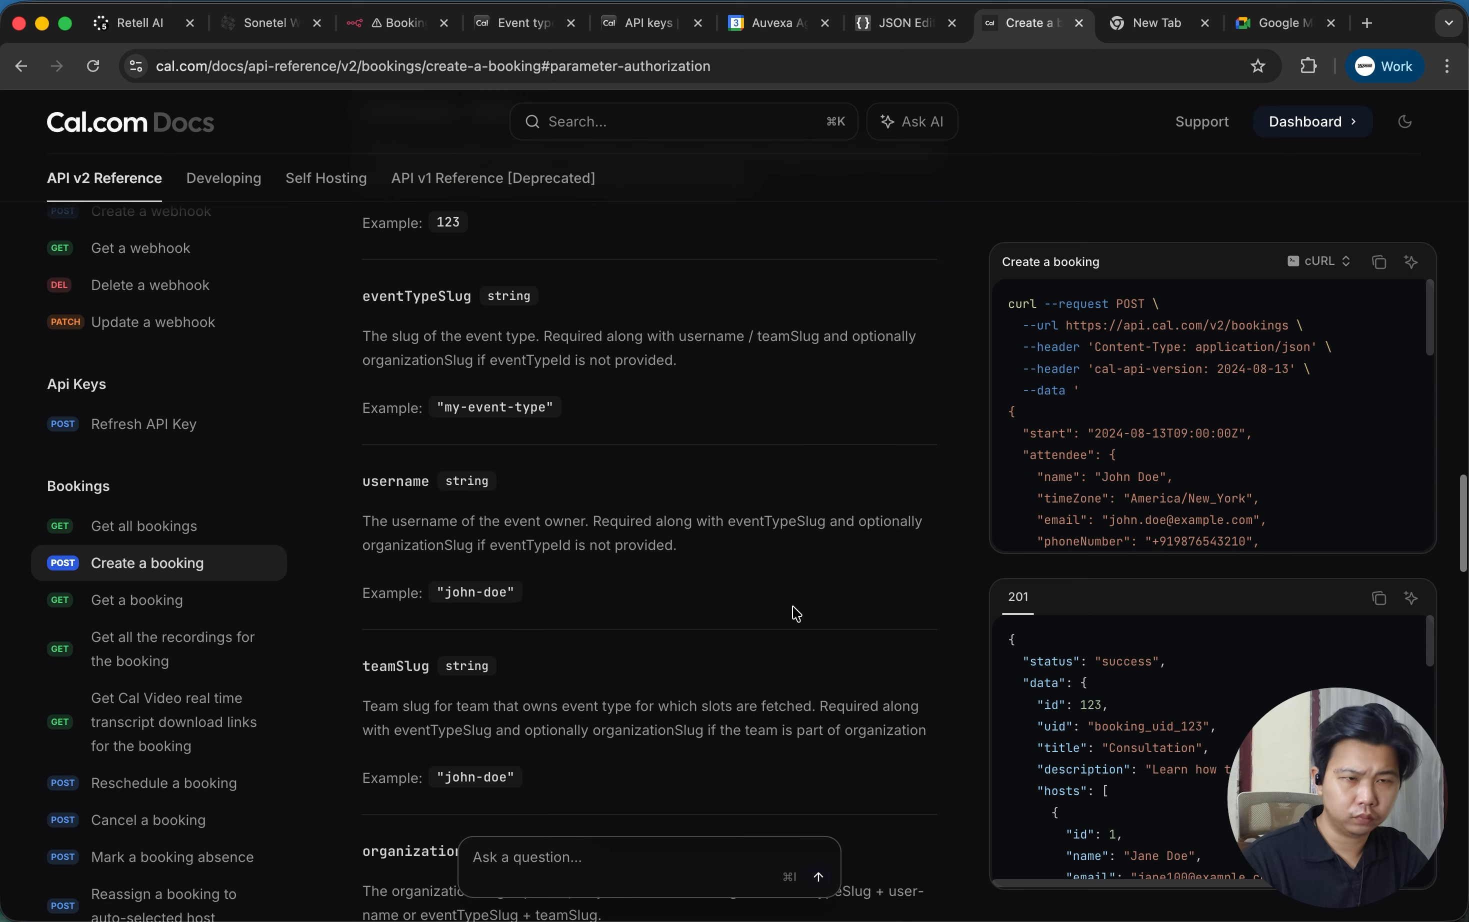
Return to n8n and delete the "location" opening line and its "type" line from the JSON body.
click(396, 23)
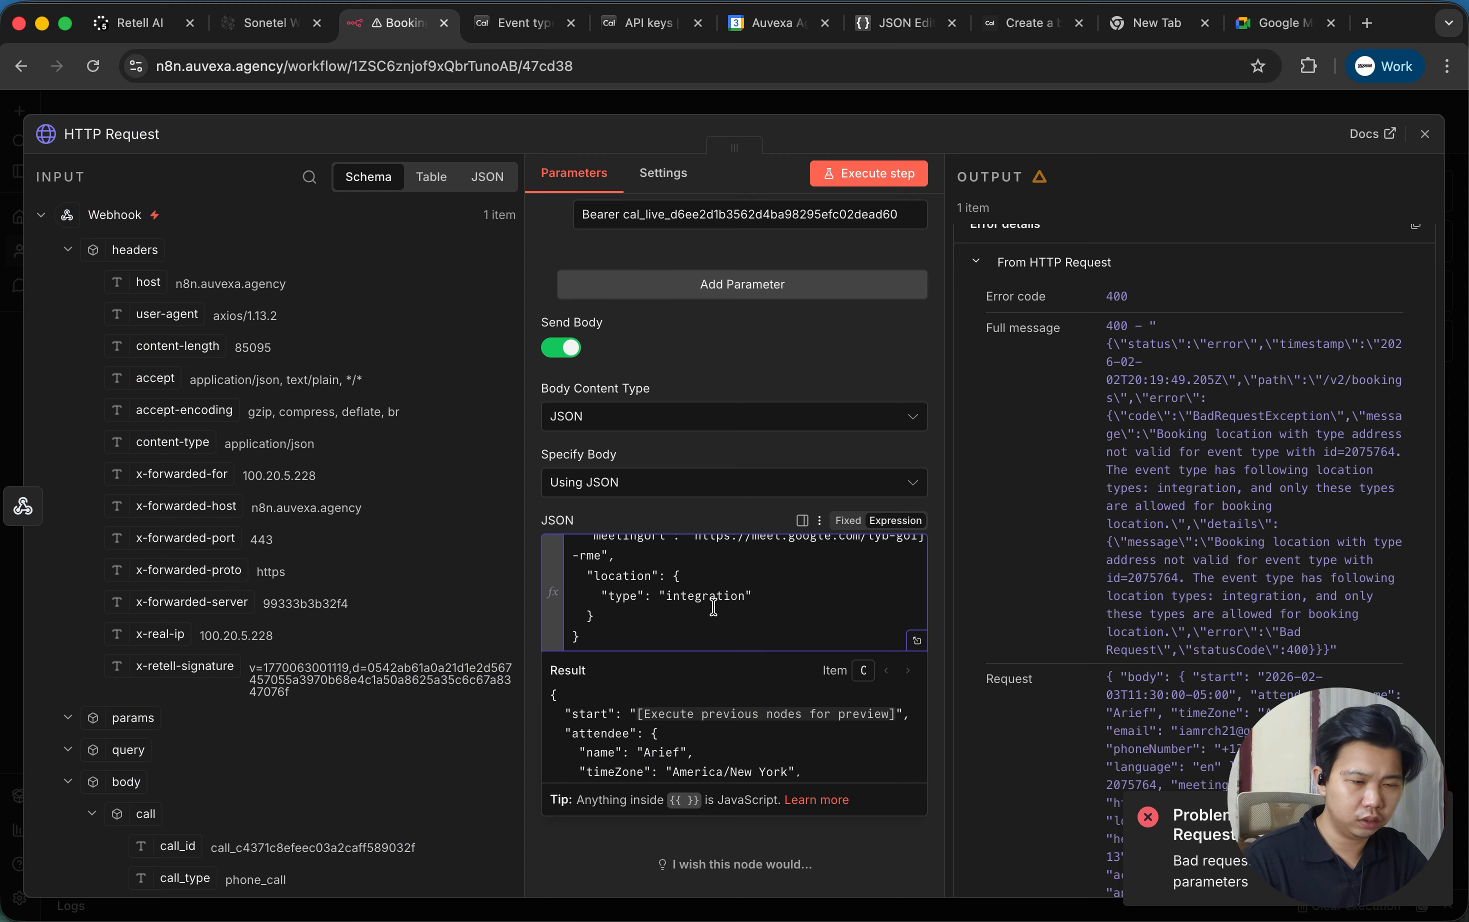
drag(776, 596, 559, 591)
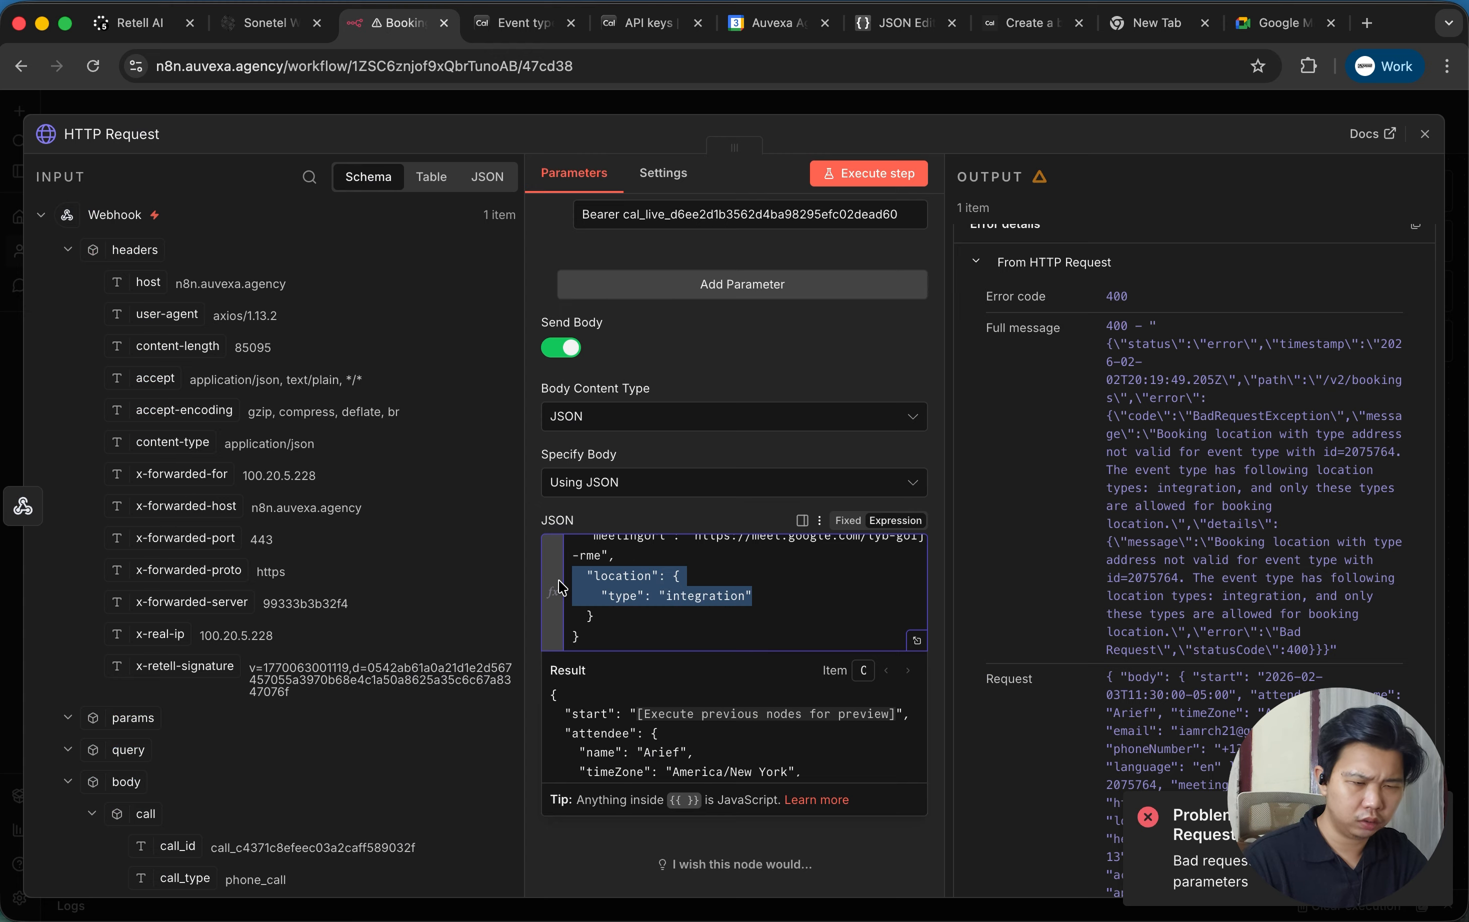
key(BackSpace)
key(BackSpace)
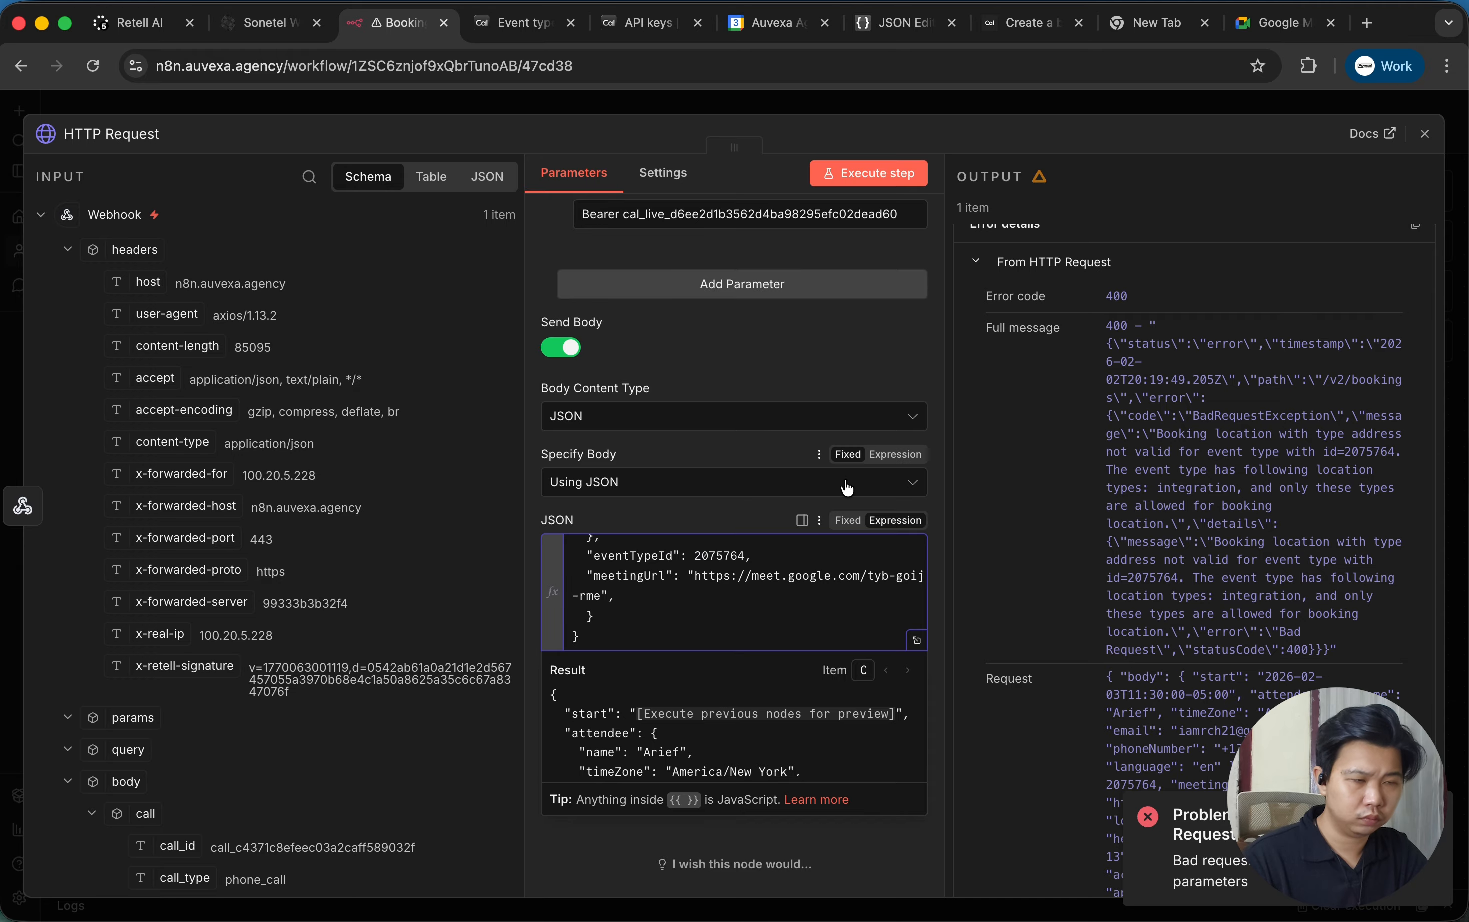
Review the whole JSON body, including in the enlarged expression editor, and close that editor again.
scroll(808, 579, up, 5)
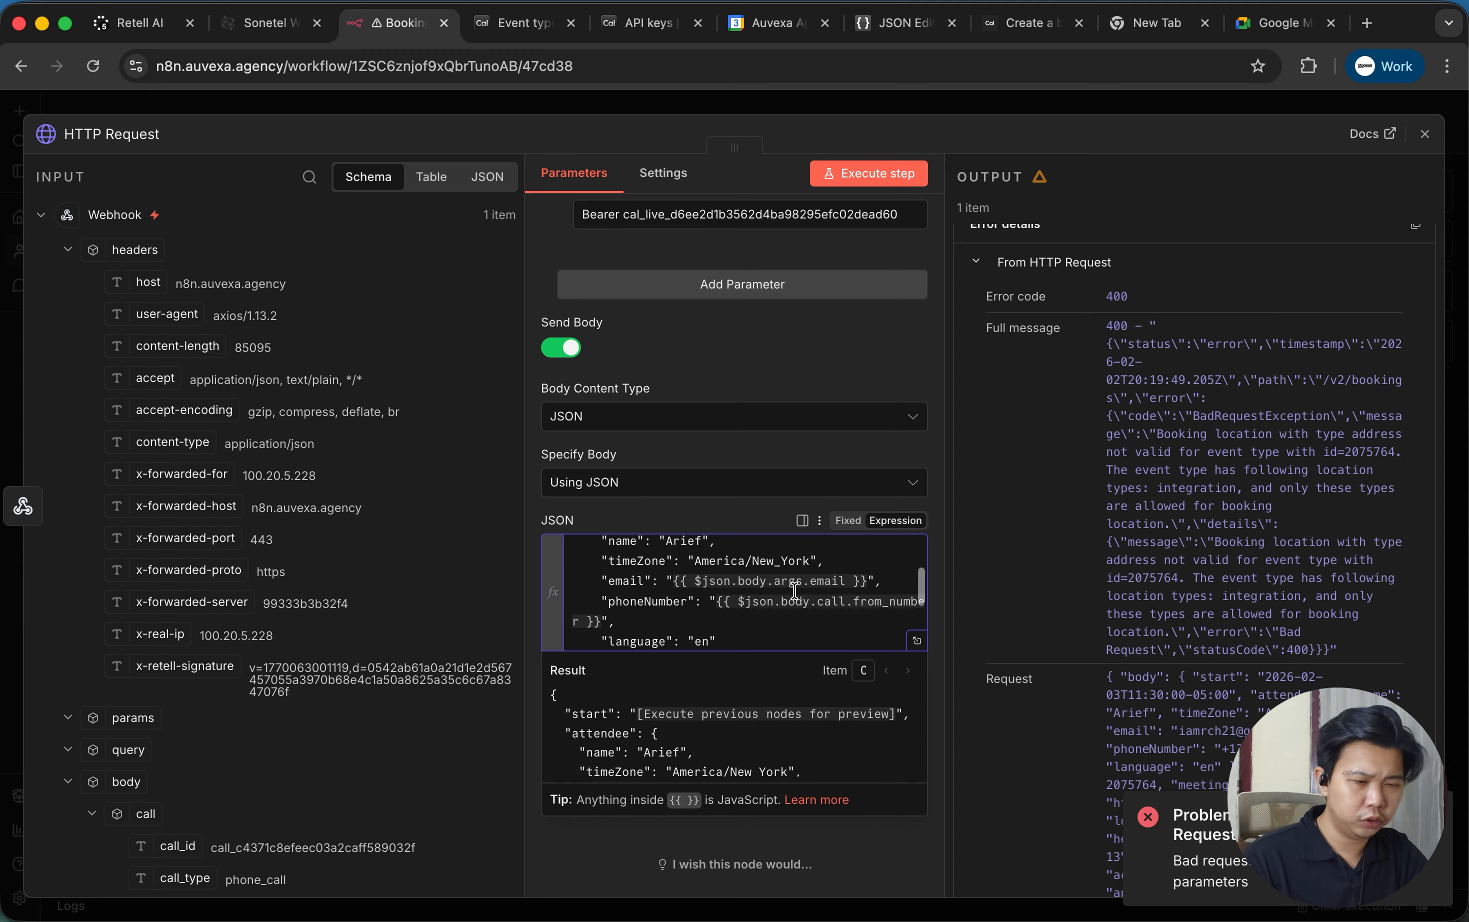
scroll(795, 590, up, 2)
scroll(794, 590, down, 5)
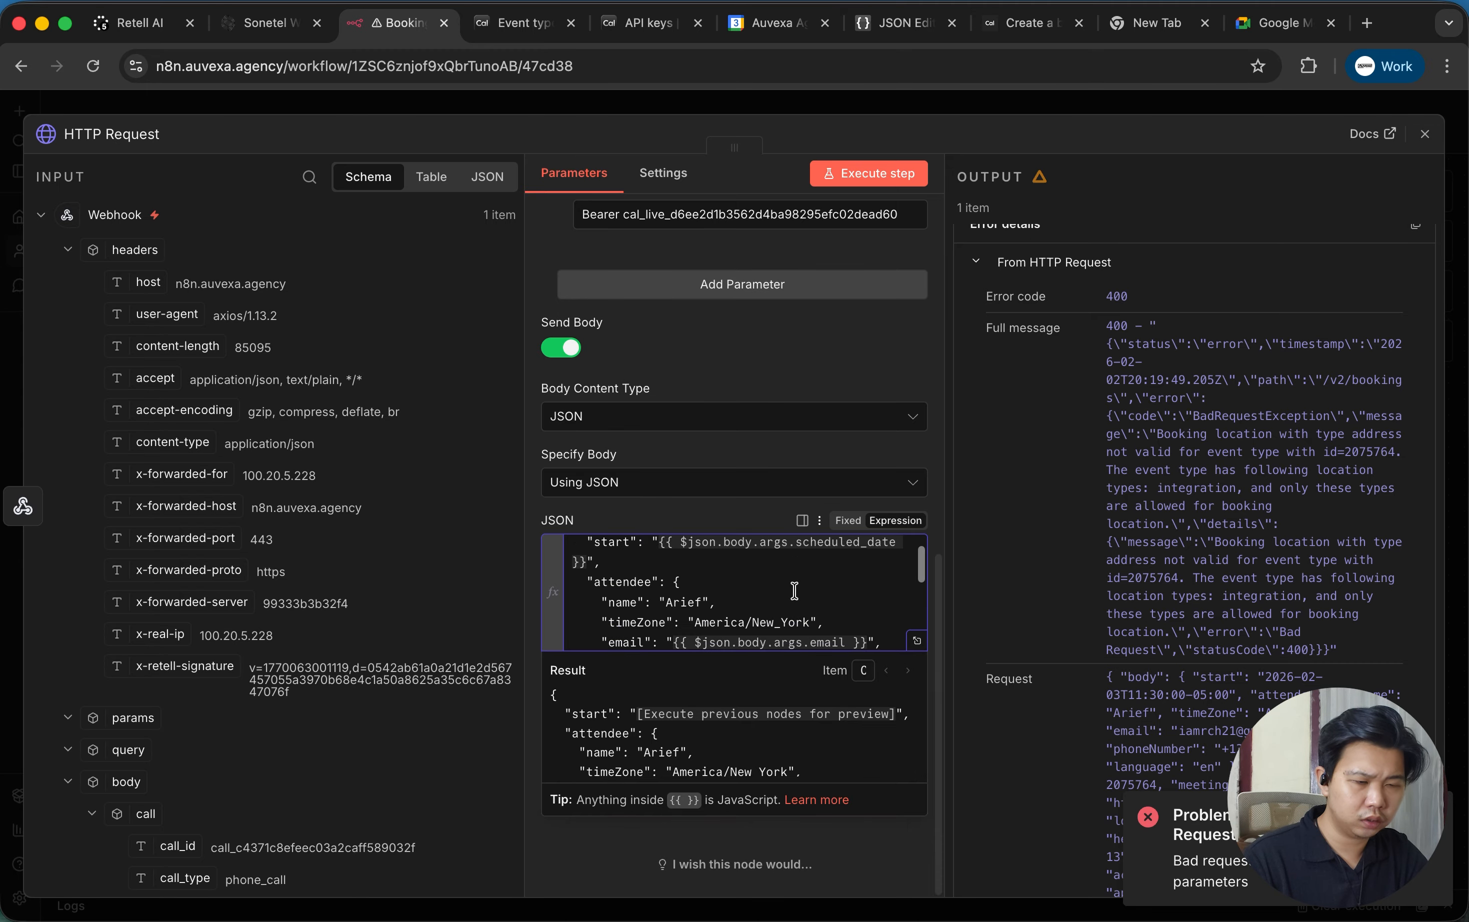
scroll(795, 591, down, 1)
scroll(795, 591, up, 2)
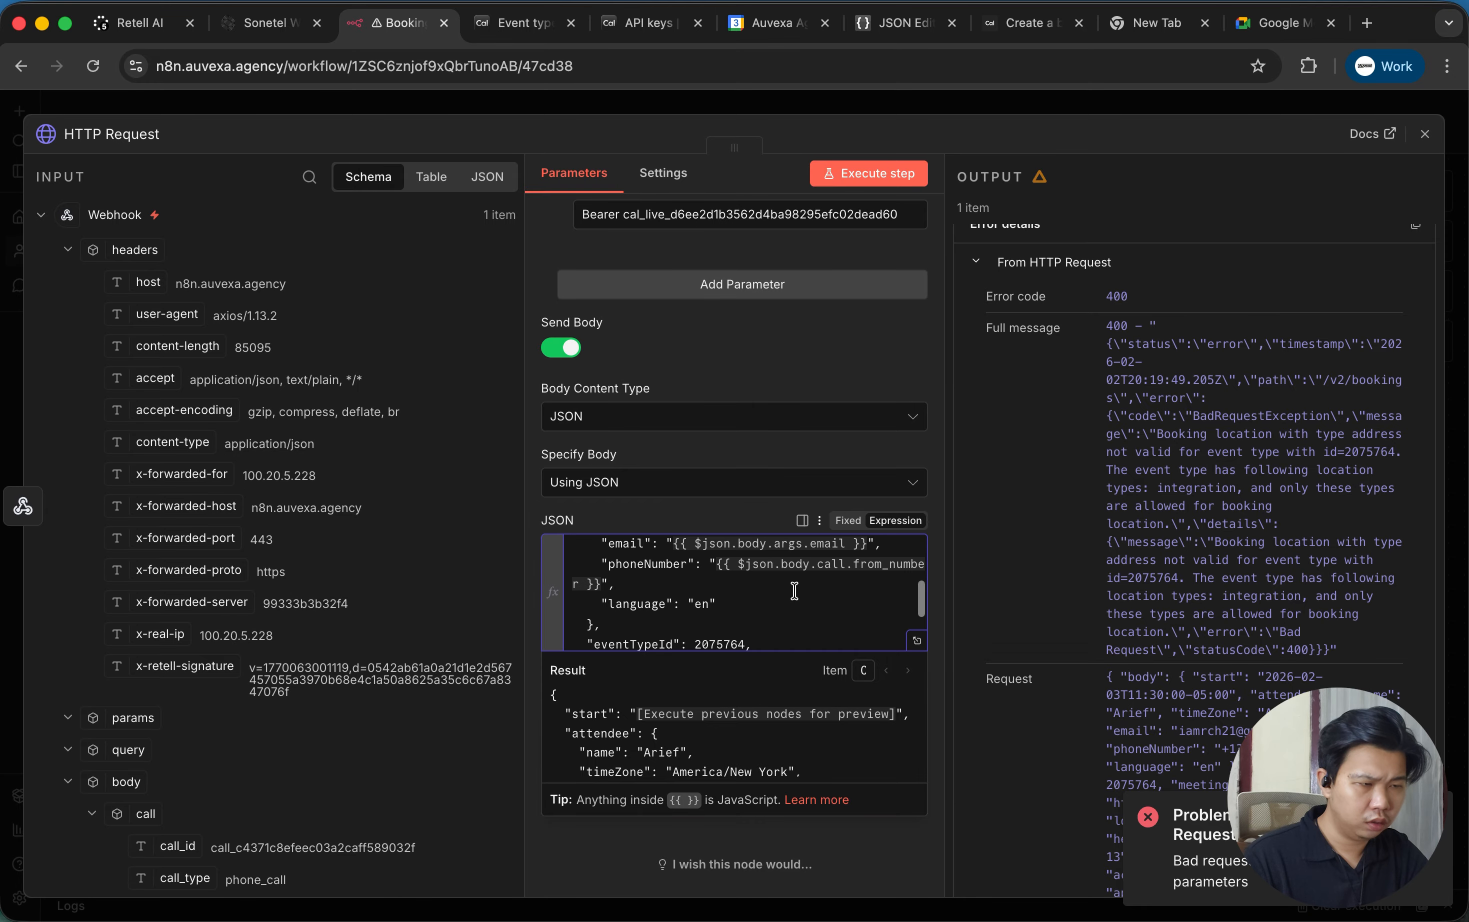
scroll(795, 591, up, 2)
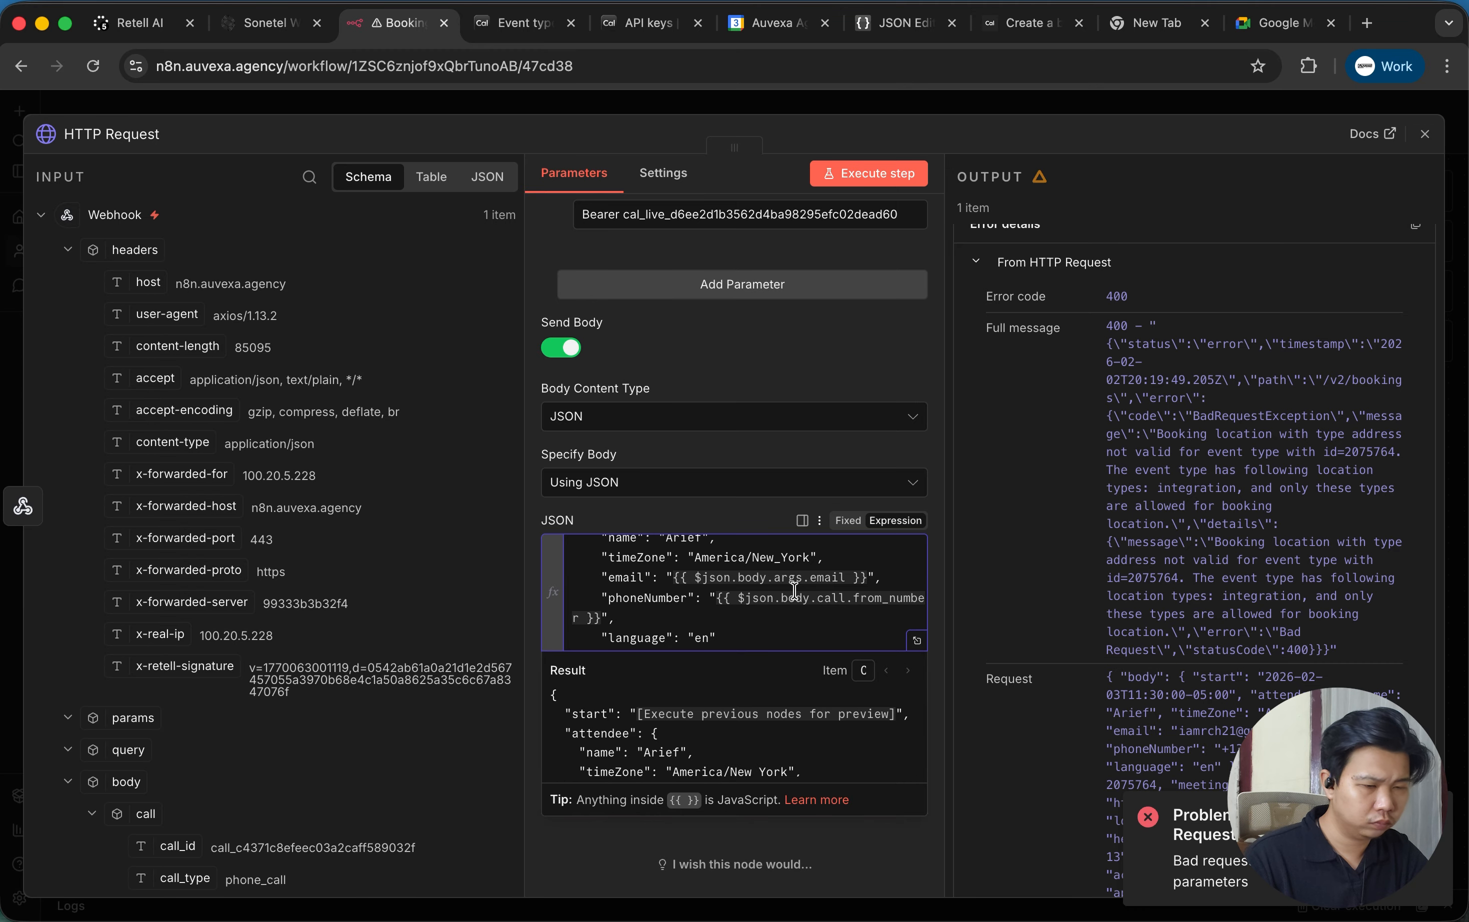
scroll(795, 590, up, 1)
click(917, 641)
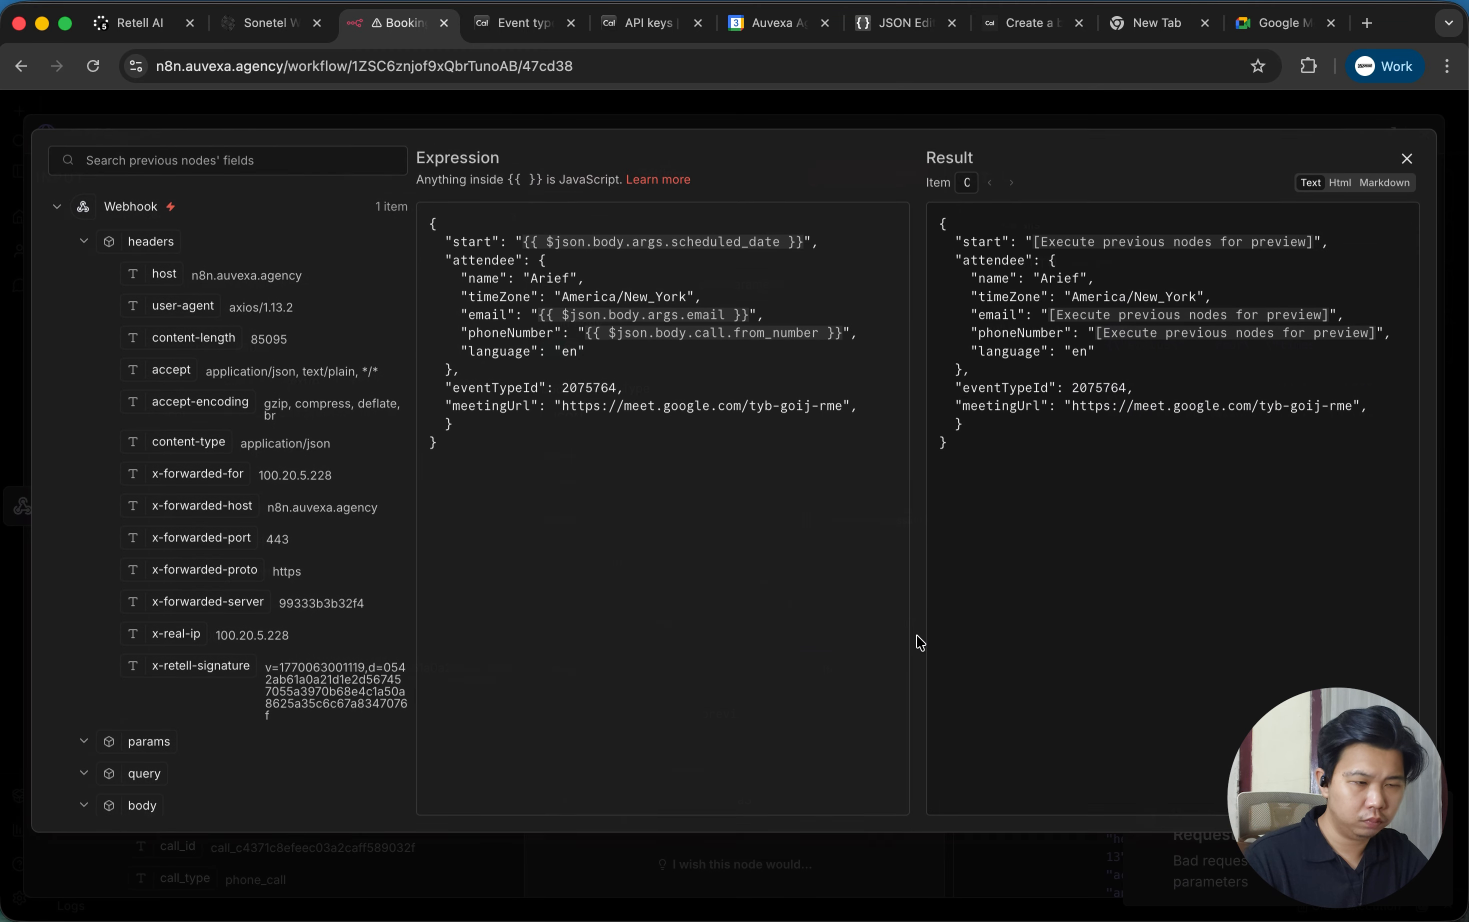
click(1074, 122)
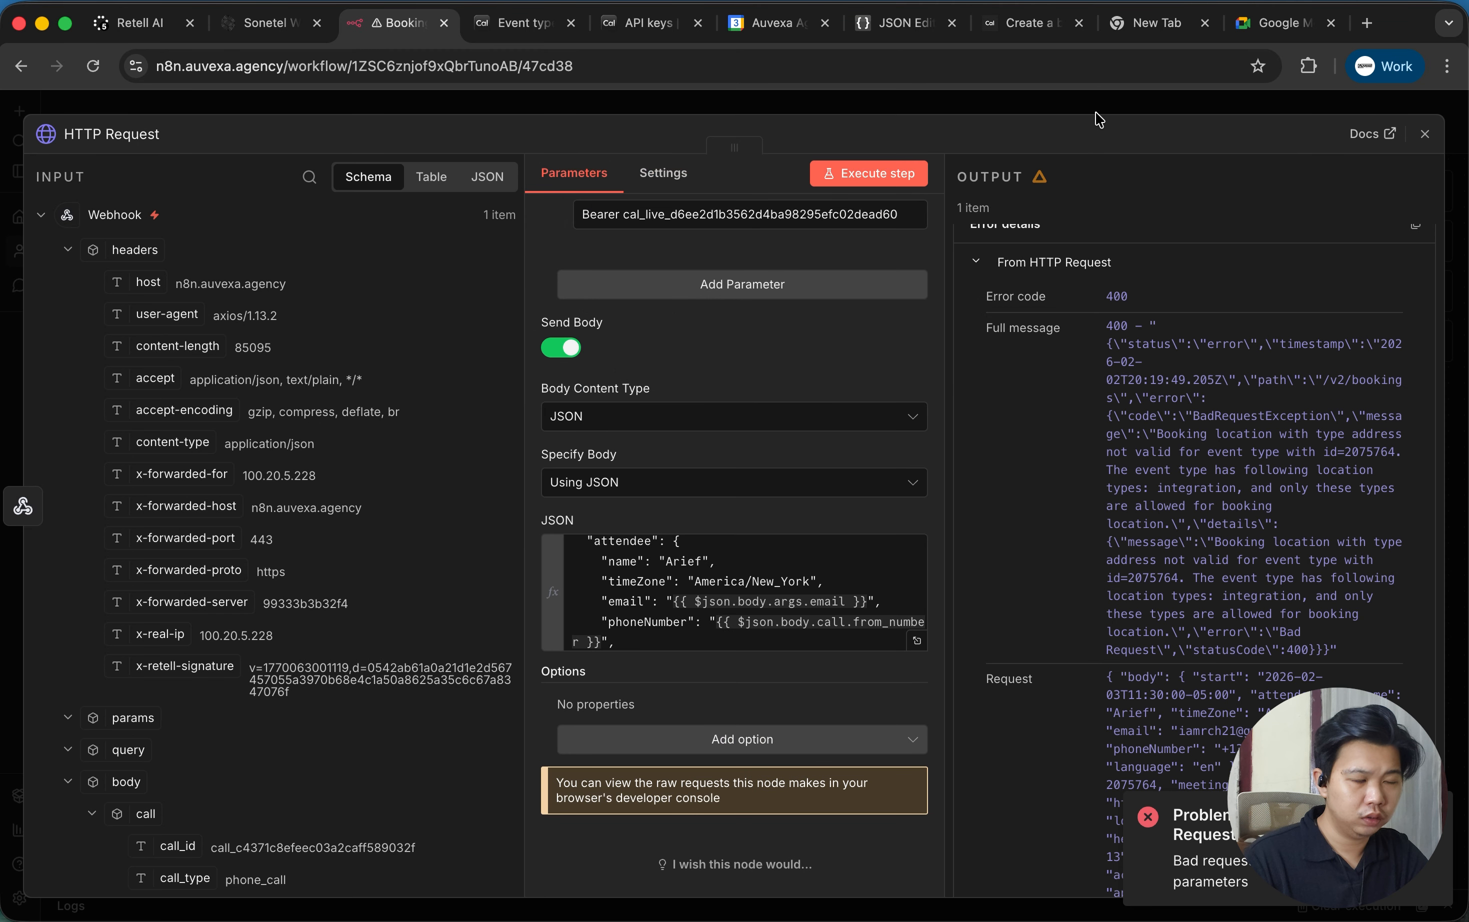
Close the HTTP Request settings and move its node farther away from the Webhook node on the canvas.
click(1045, 113)
drag(991, 502, 1150, 501)
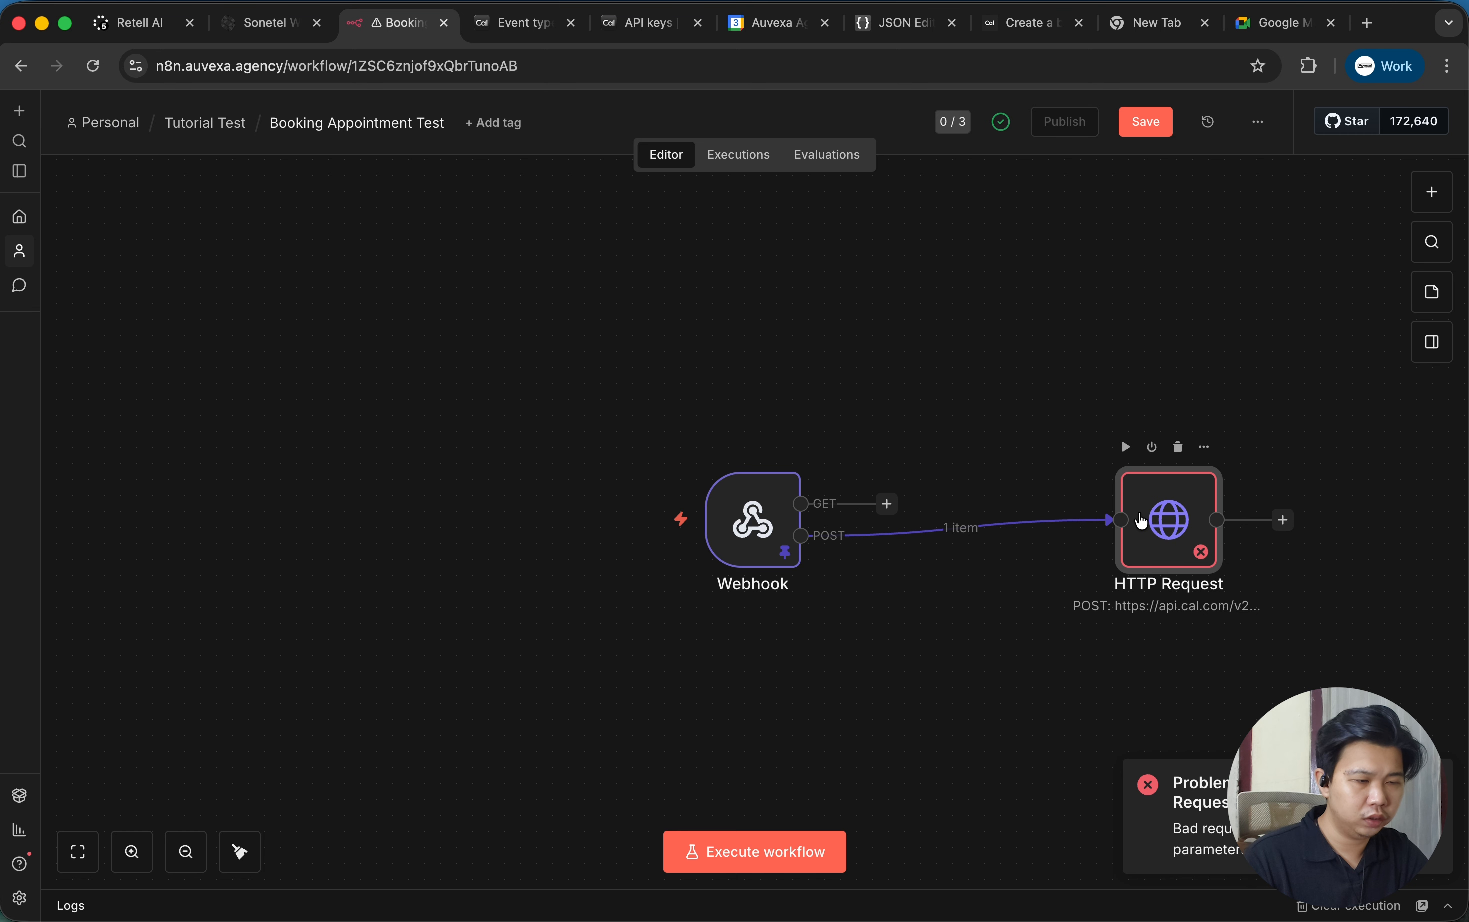
mouse_move(960, 528)
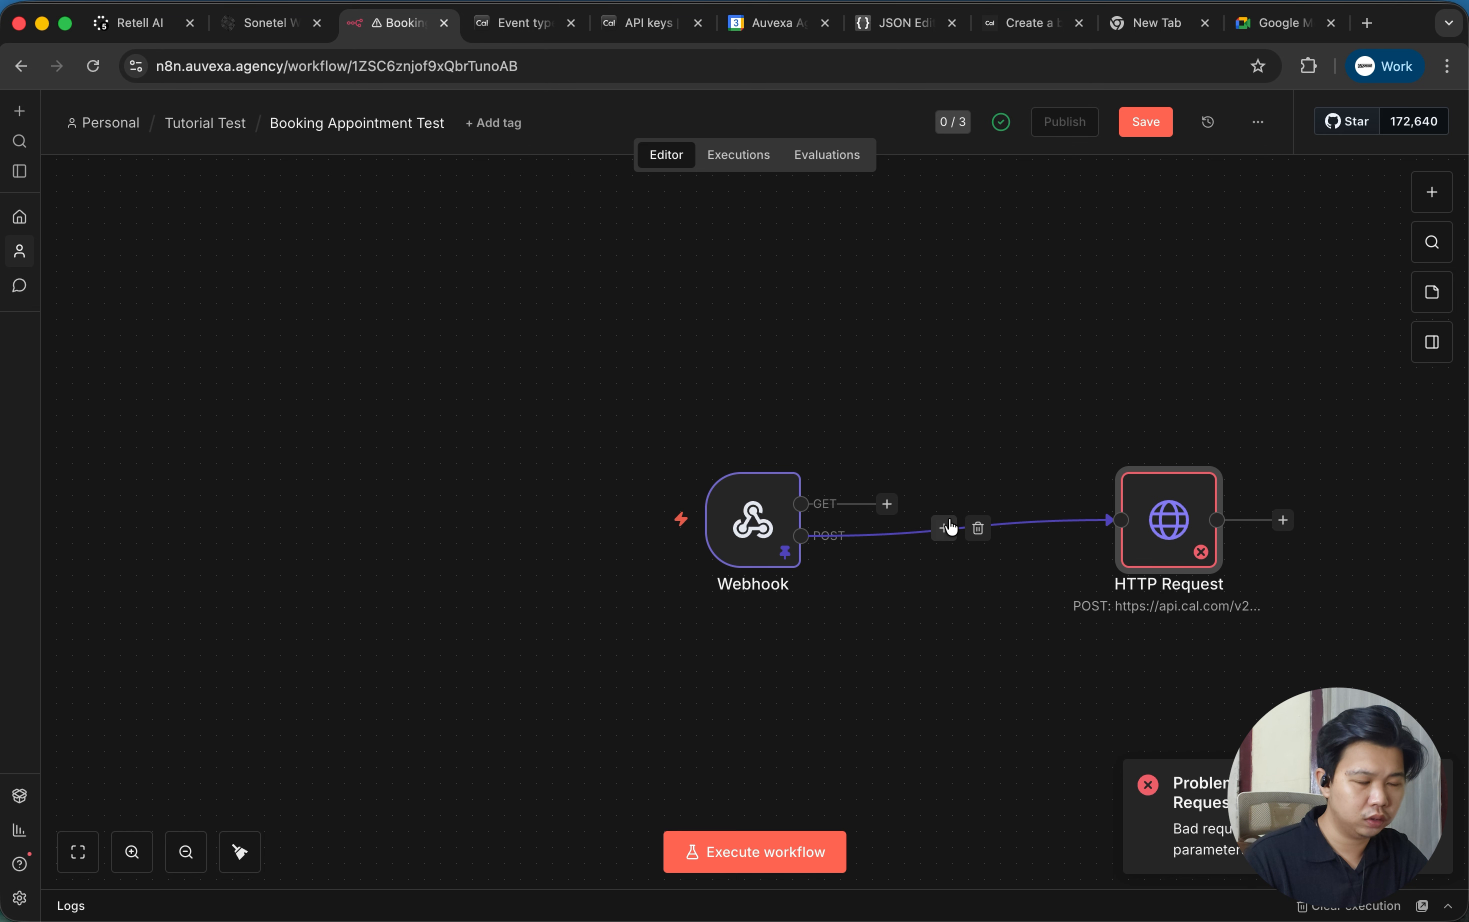
Examine the scheduled_date value under args in the Webhook node's POST output, collapsing both transcript lists, and close the node.
double_click(755, 520)
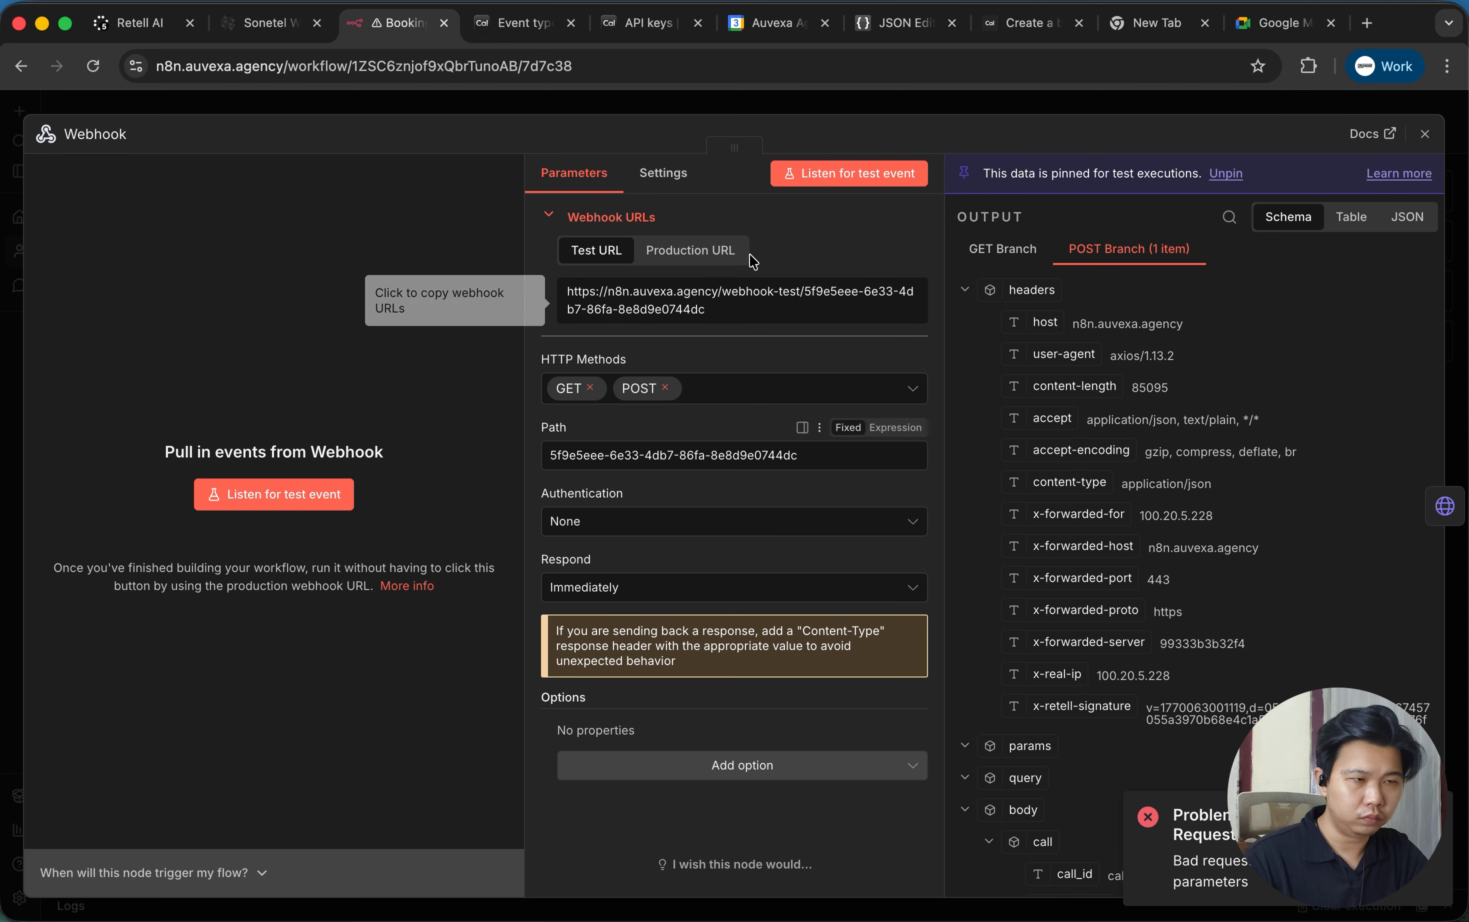
scroll(1167, 610, down, 15)
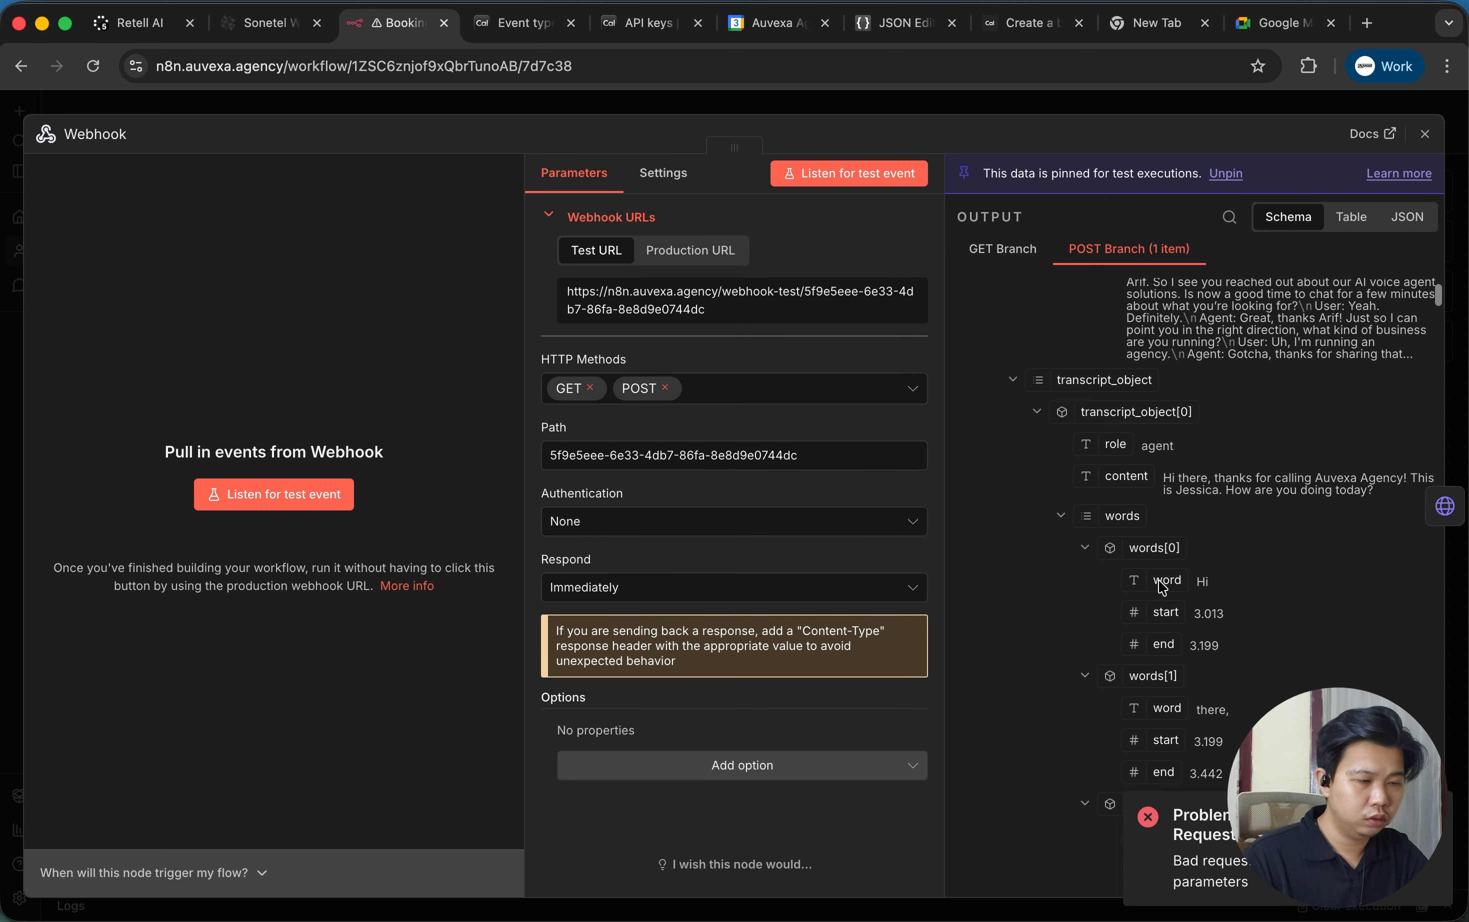
click(1013, 380)
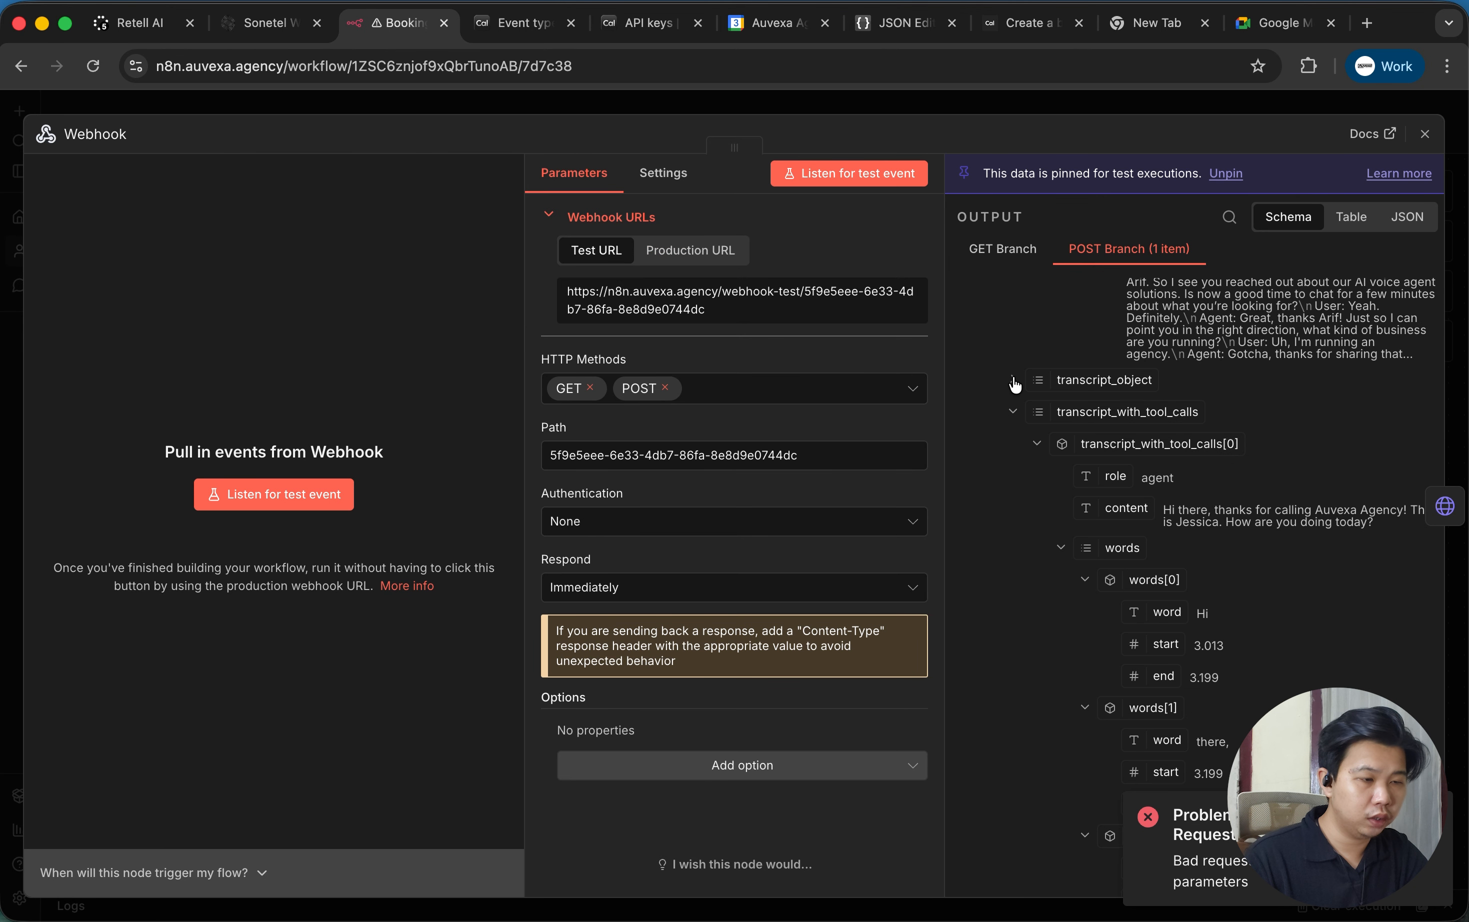
click(1013, 412)
scroll(1038, 567, down, 4)
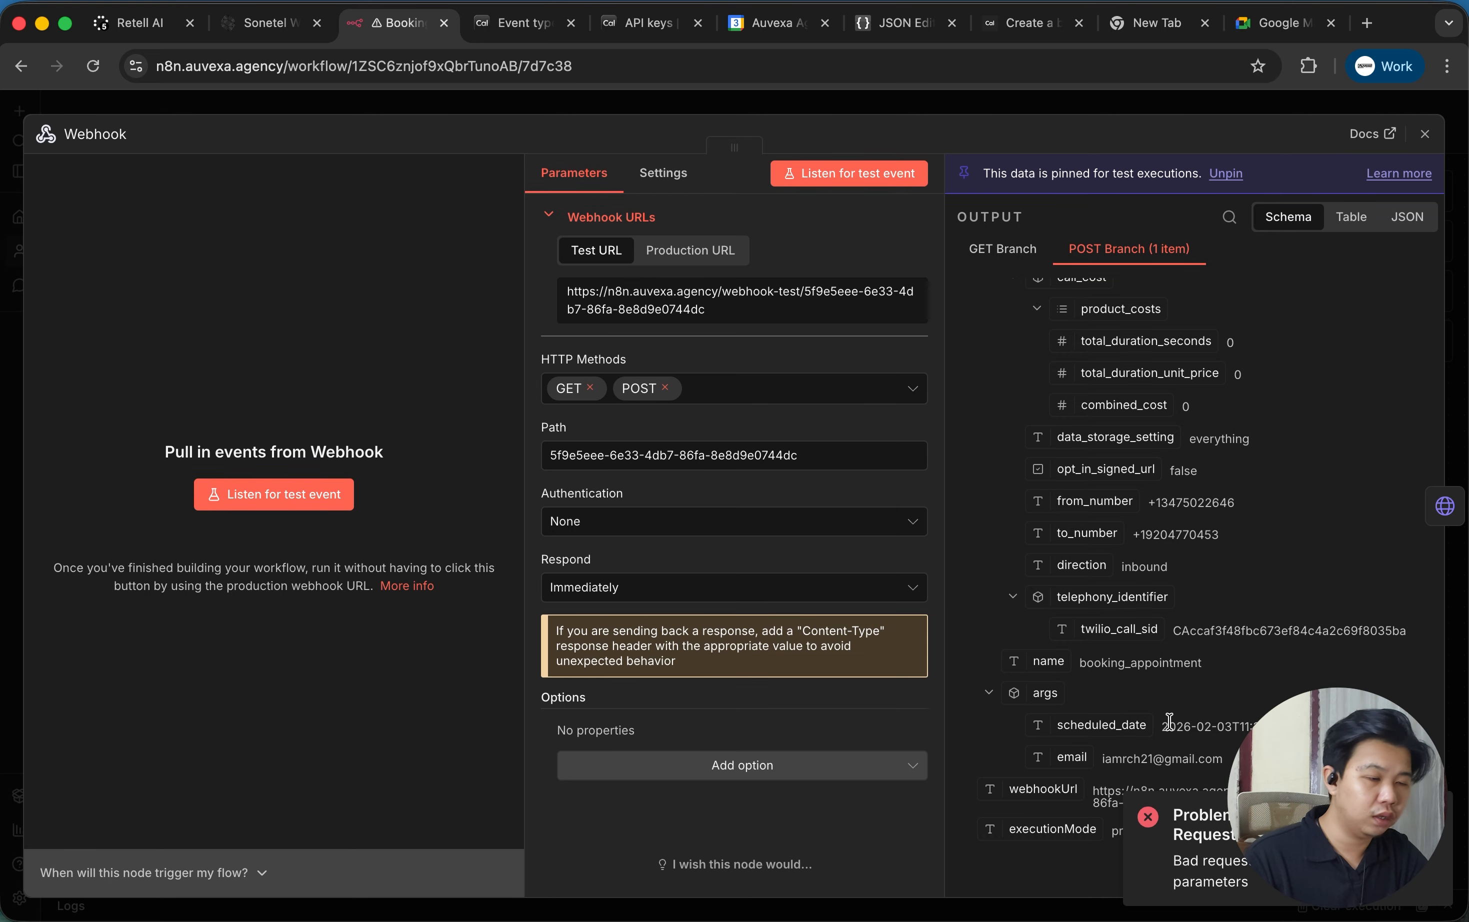
drag(1162, 727, 1262, 727)
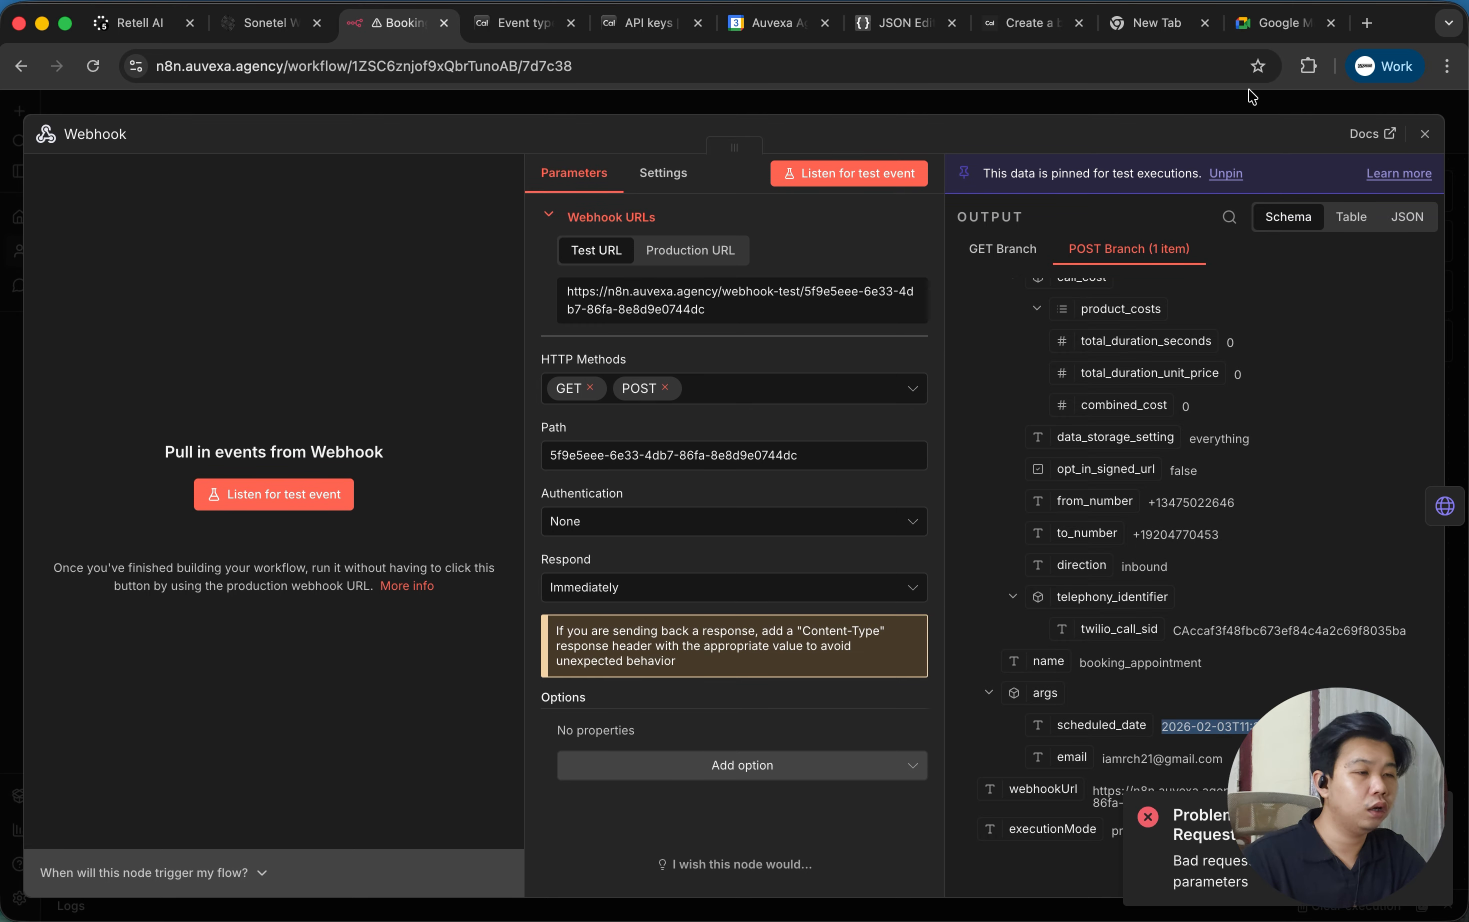
click(1244, 105)
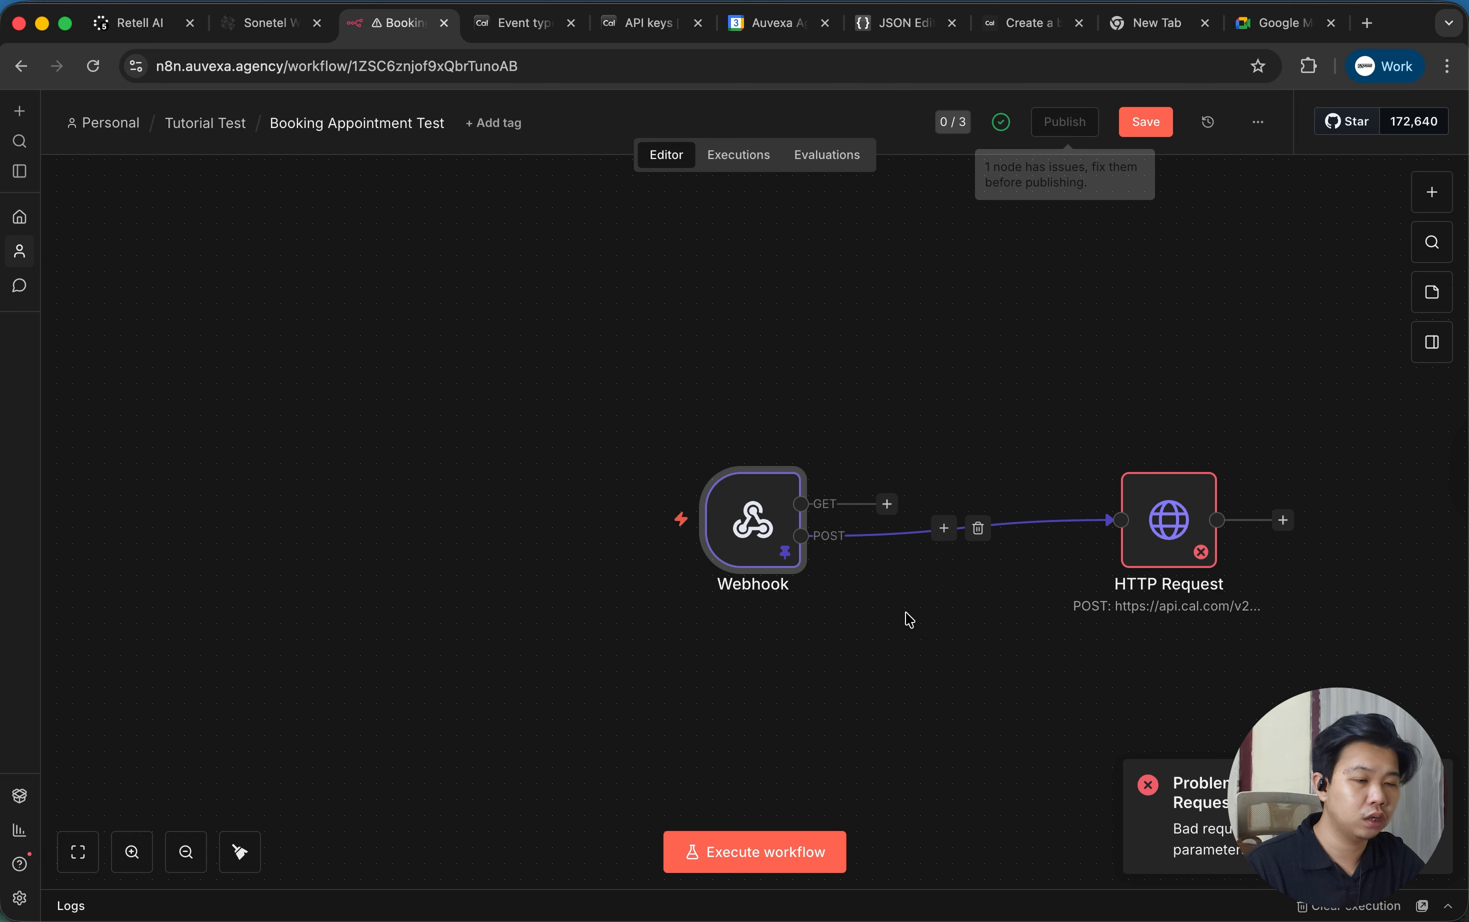
Reopen the Webhook node, collapse the transcript lists in its POST output and copy the scheduled_date value.
mouse_move(779, 536)
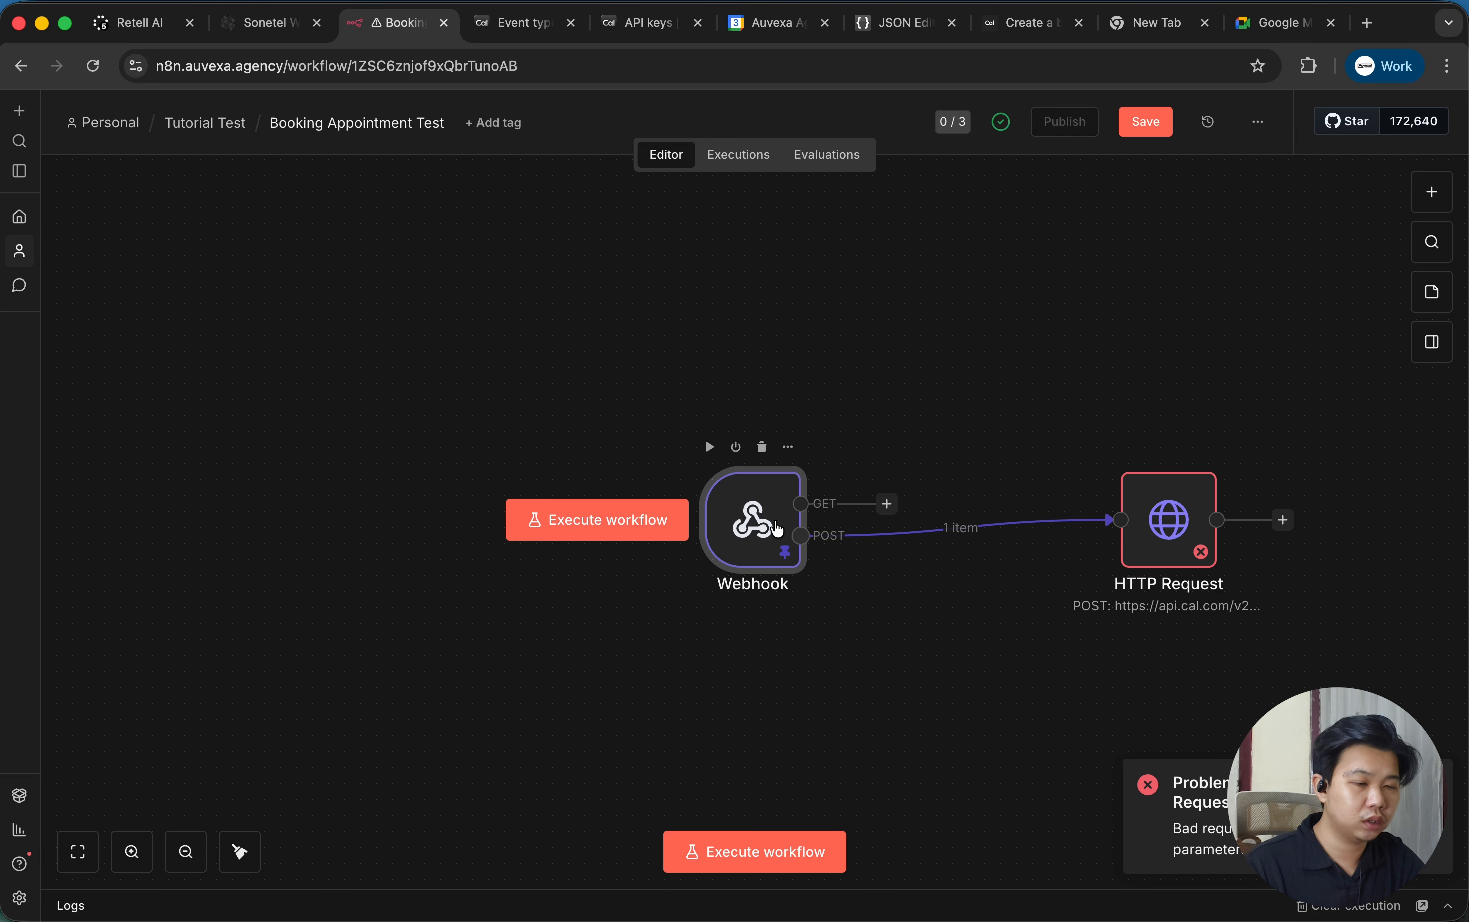
double_click(779, 537)
scroll(1169, 617, down, 10)
scroll(1169, 618, up, 10)
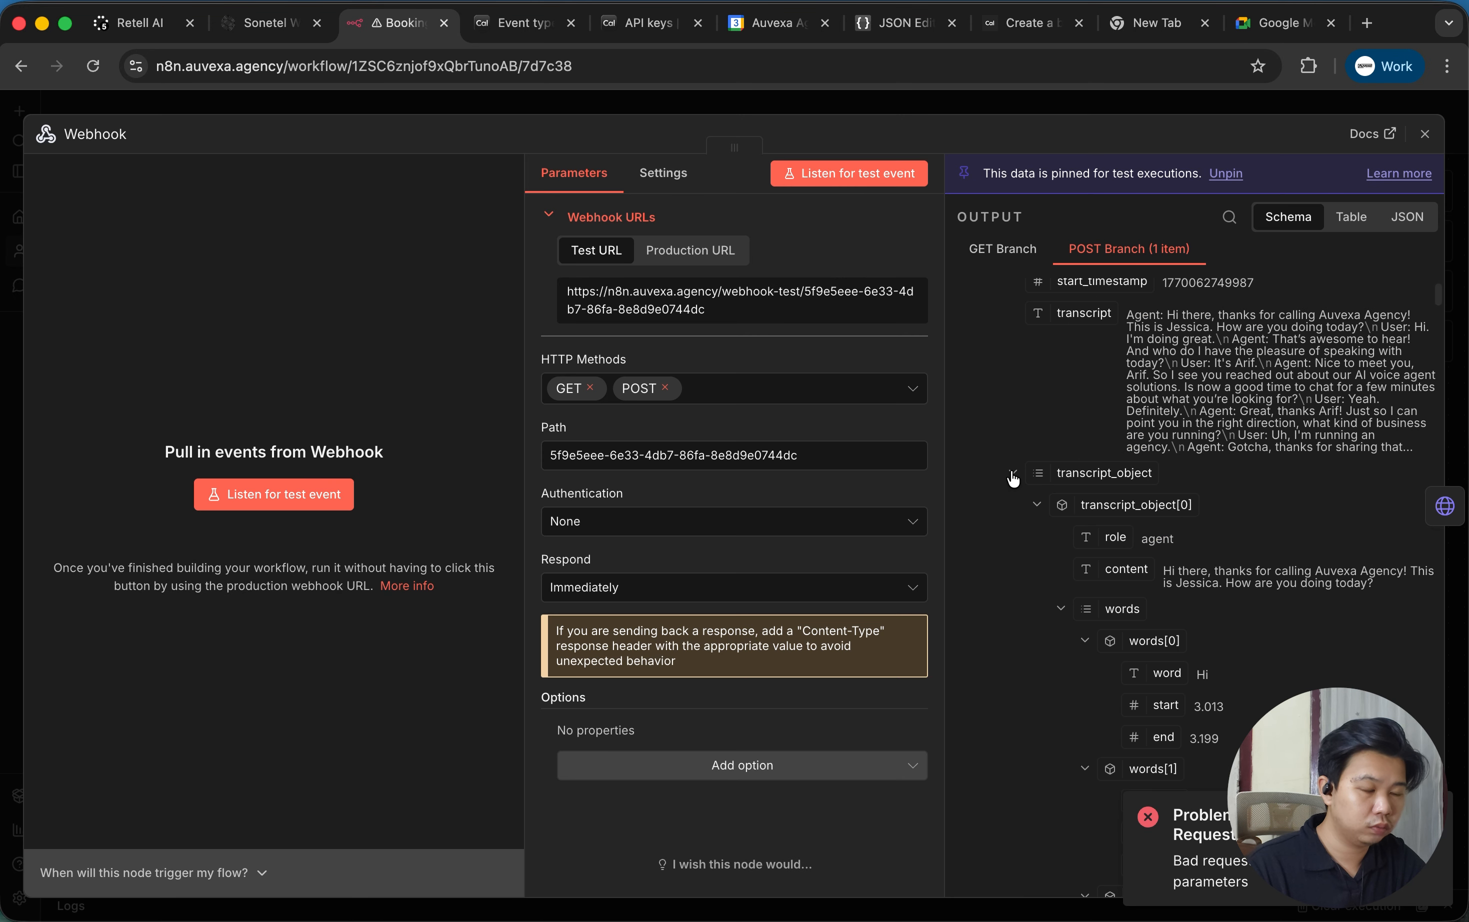
click(1013, 472)
click(1012, 496)
scroll(1049, 576, down, 2)
scroll(1051, 580, down, 4)
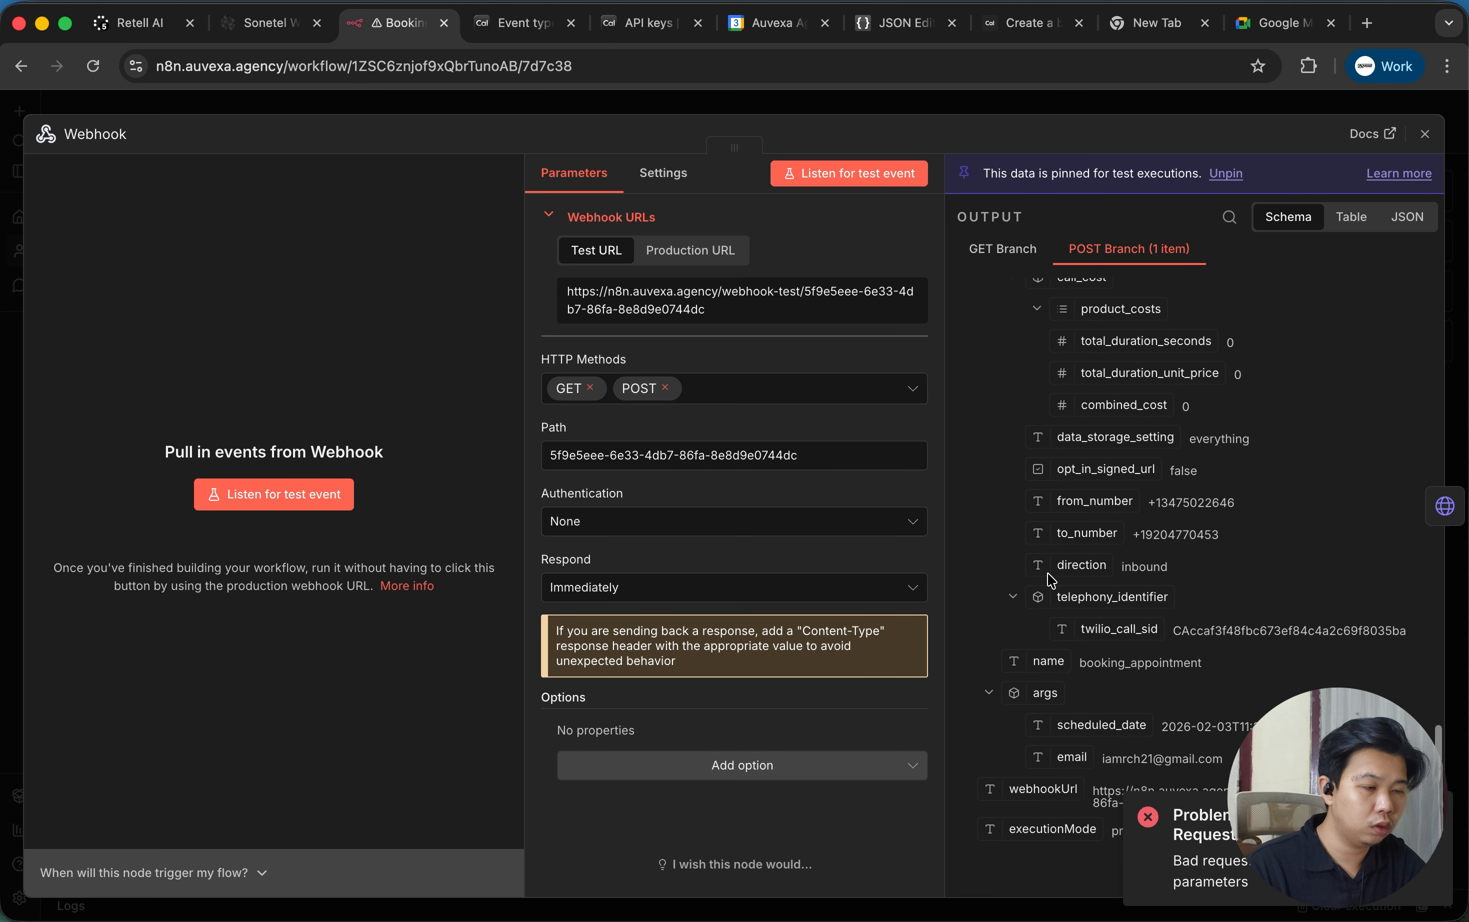
drag(1291, 726, 1161, 714)
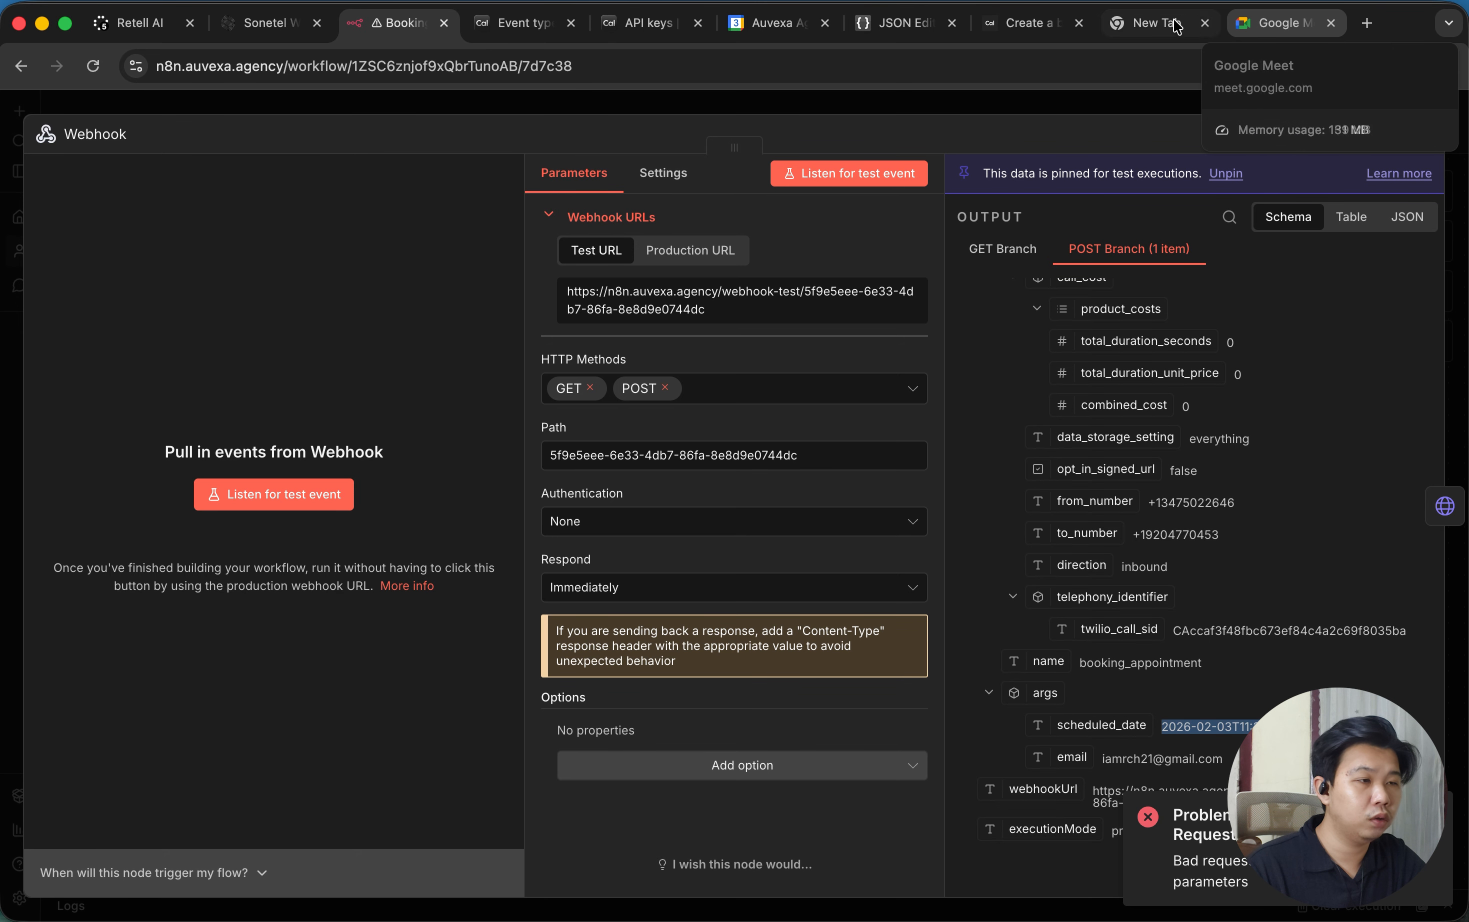
Switch to the empty browser tab and open a new Claude chat there.
click(1155, 23)
click(1000, 66)
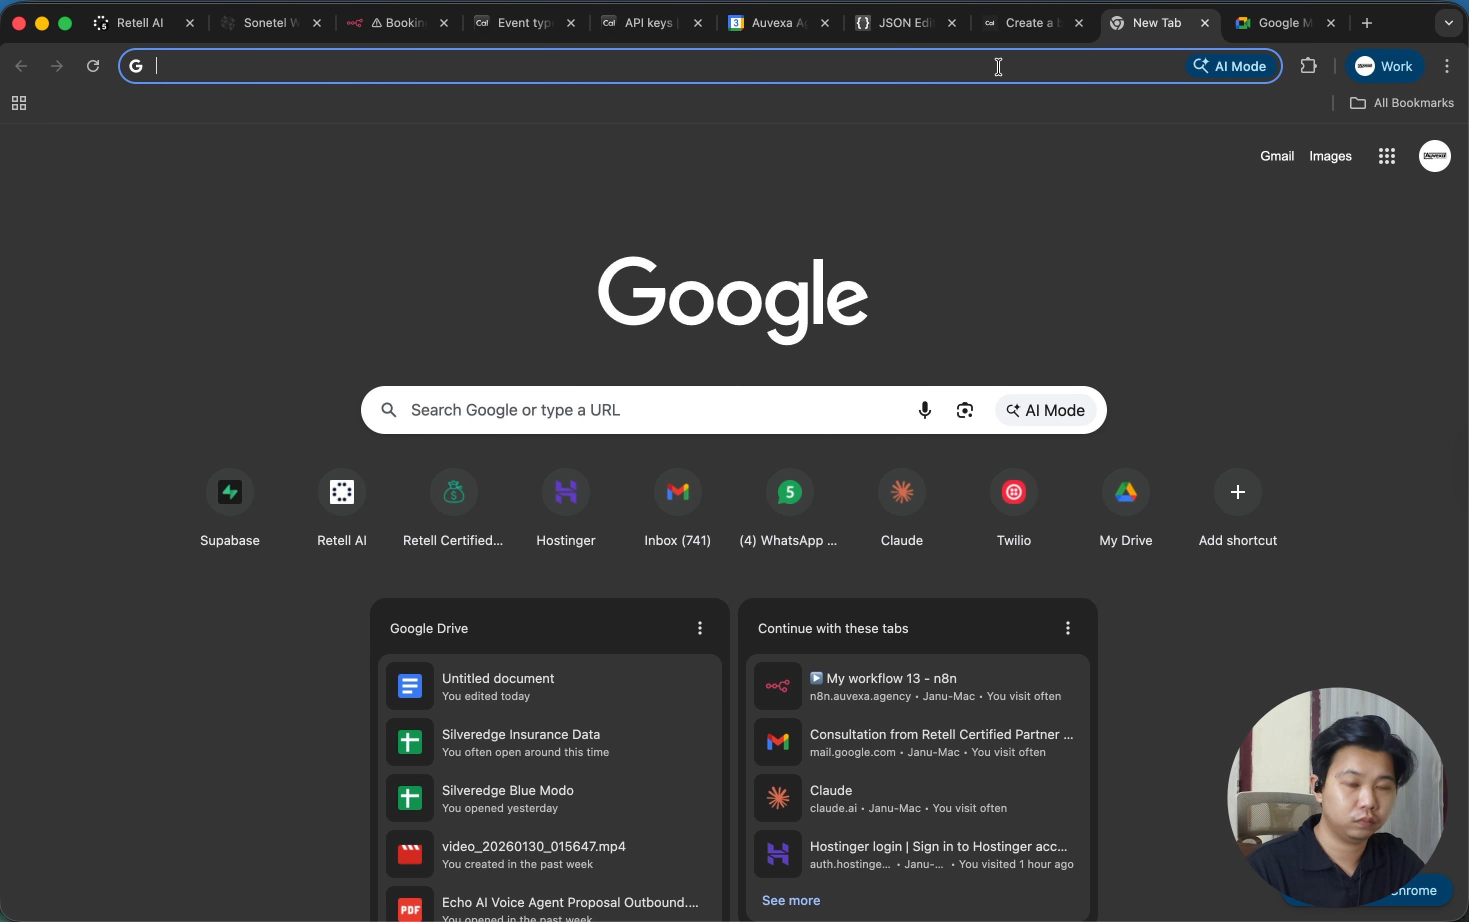
text(claude)
key(Return)
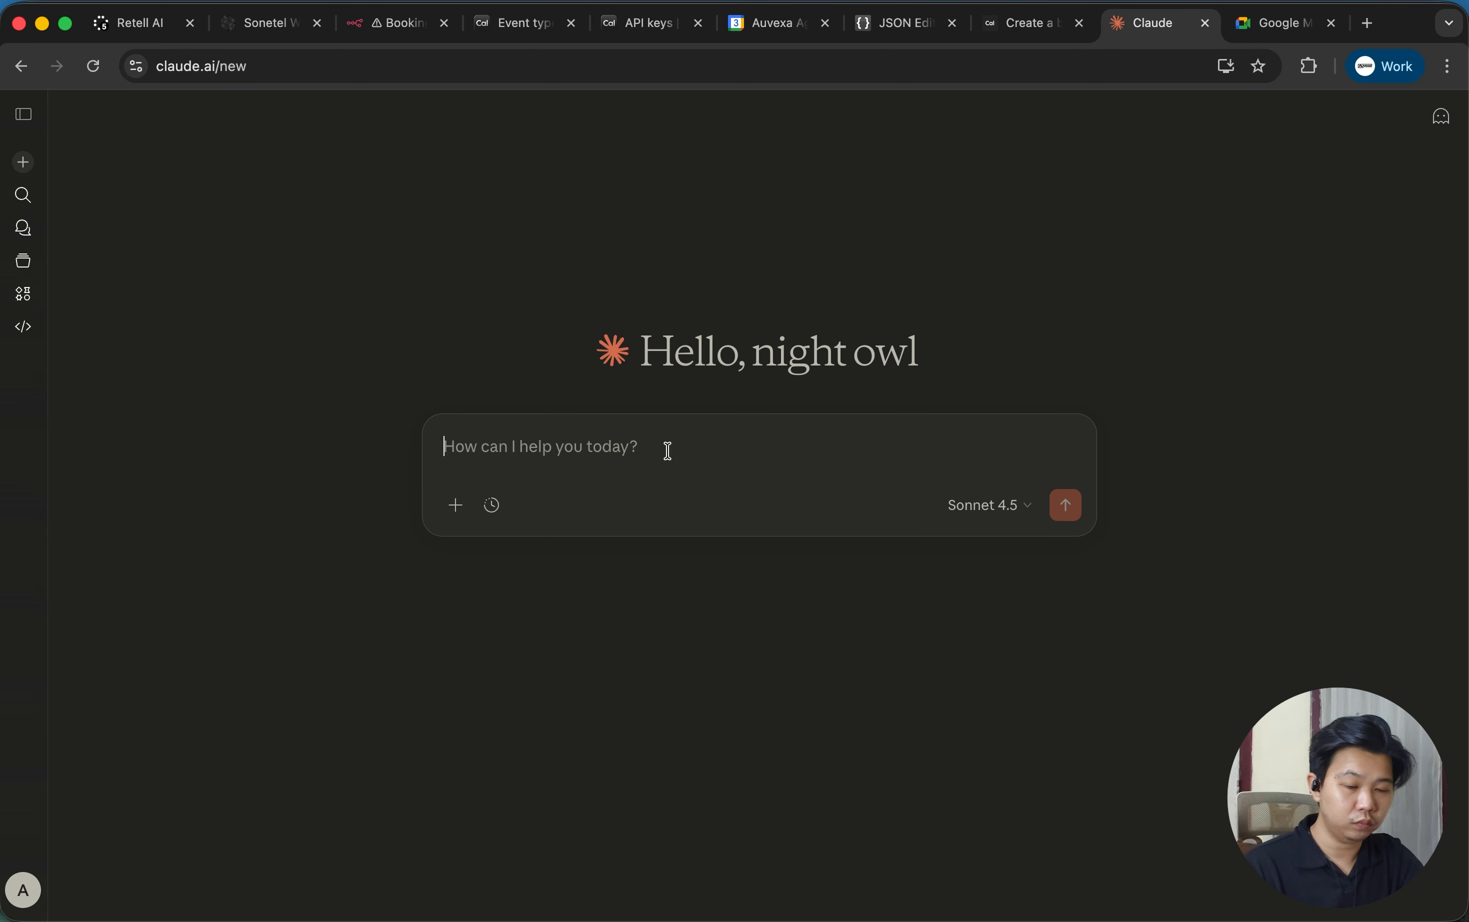
Start the Claude prompt with: Create Javascript code to convert "2026-02-03T11:30:00-05:00", enclosing the copied date in quotation marks.
text(Create)
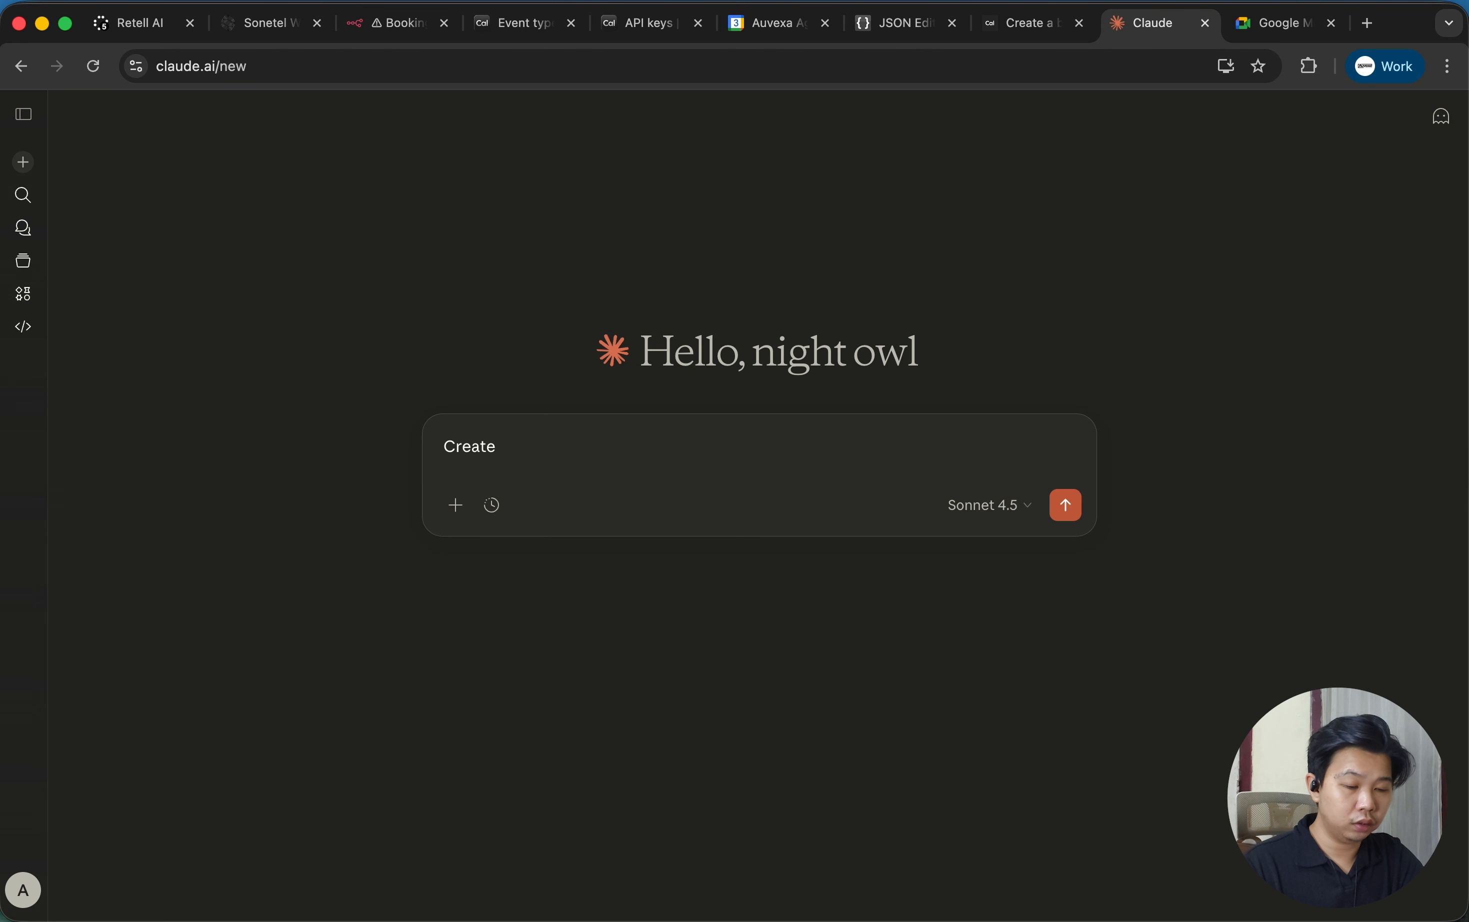
text( Javascript)
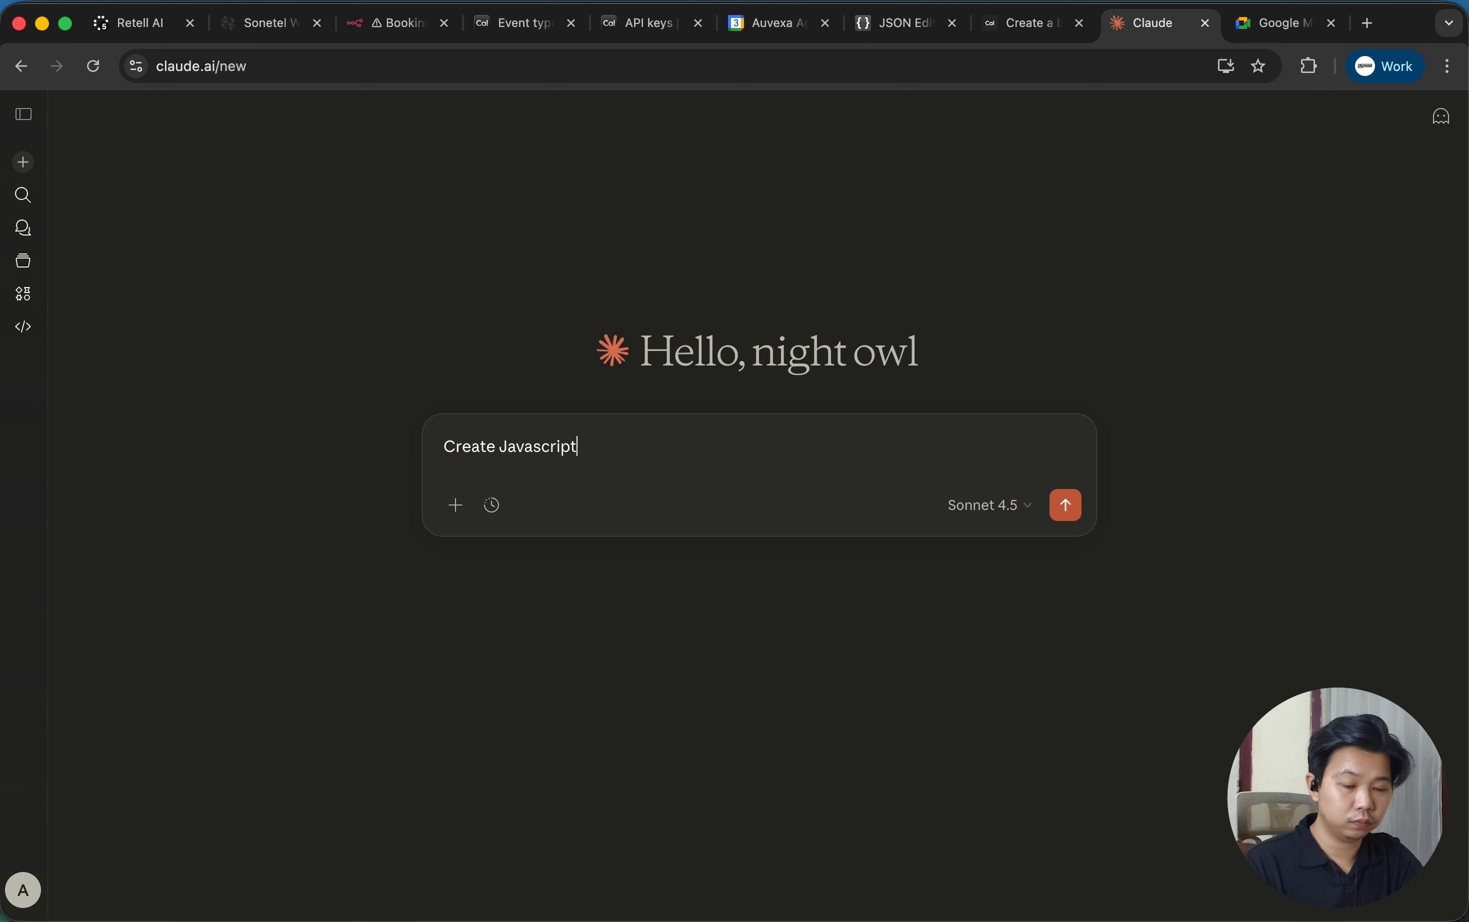
text( code to c)
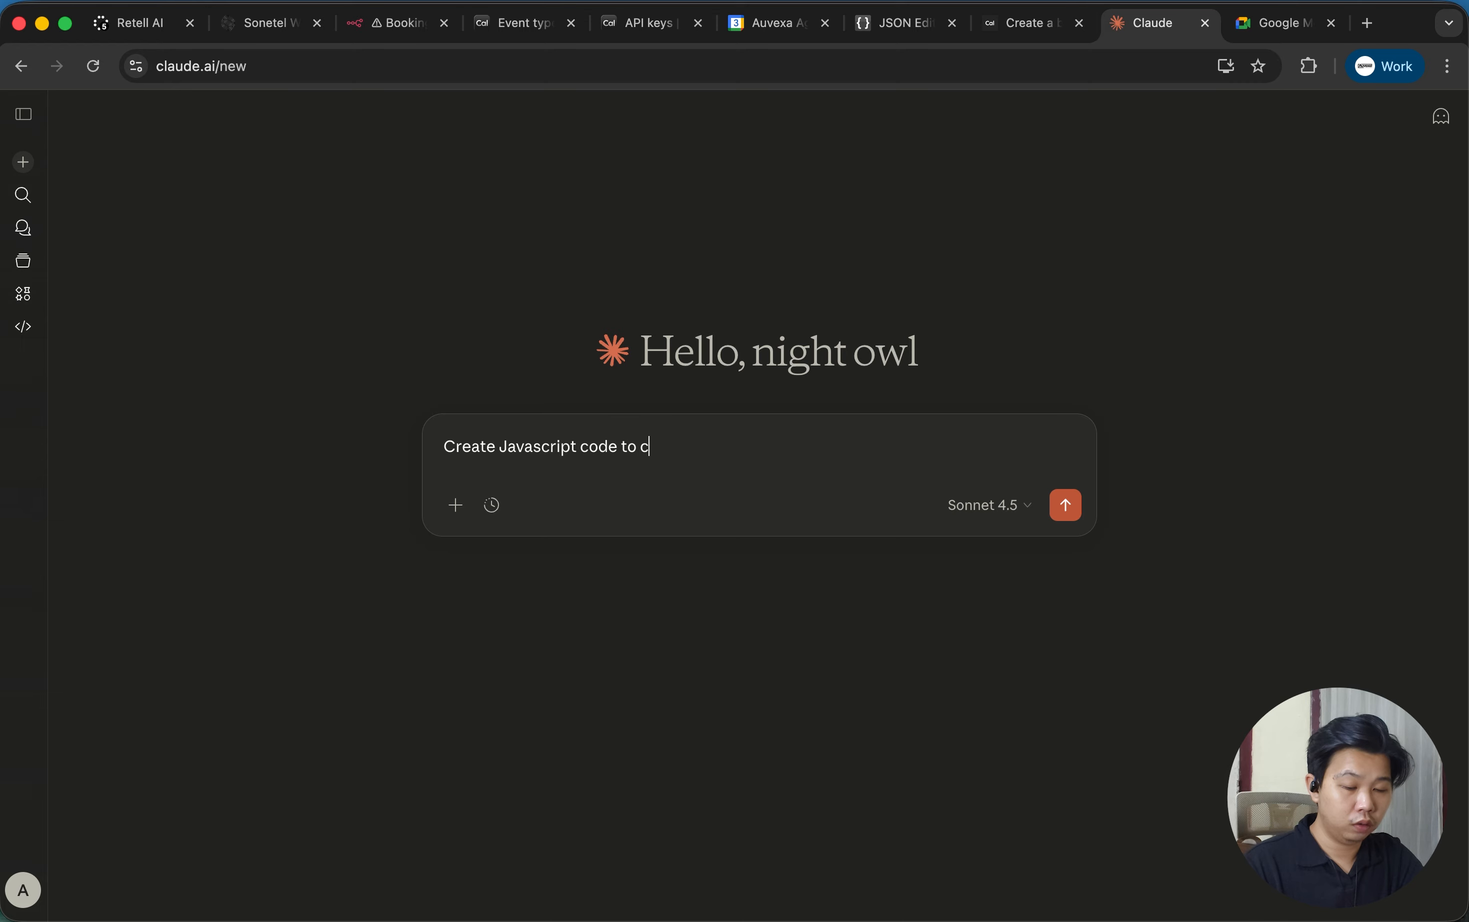
text(onvert)
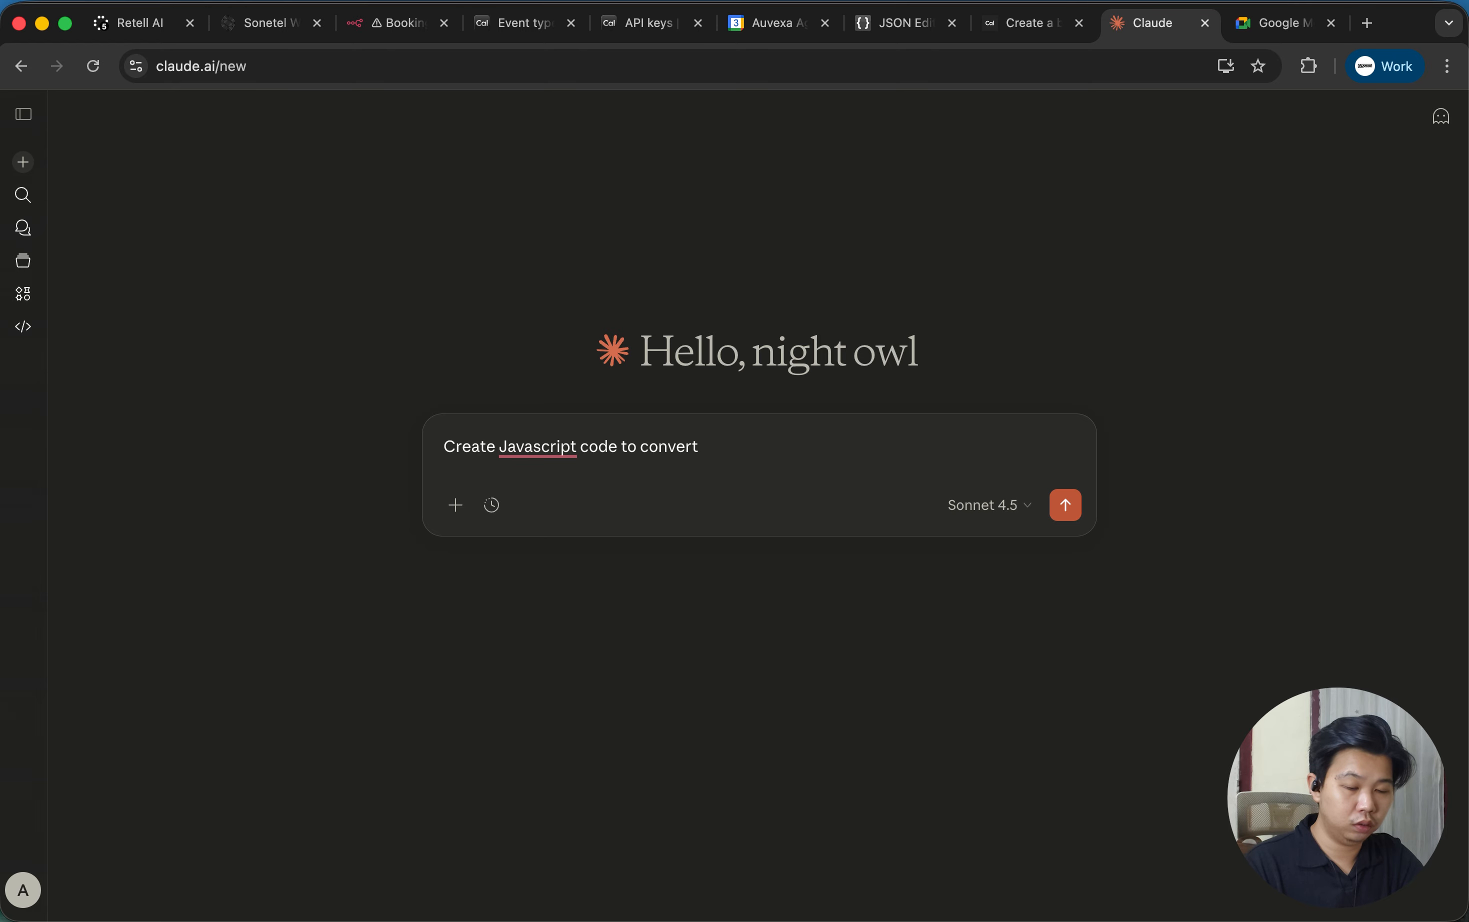
text(2026-02-03T11:30:00-05:00)
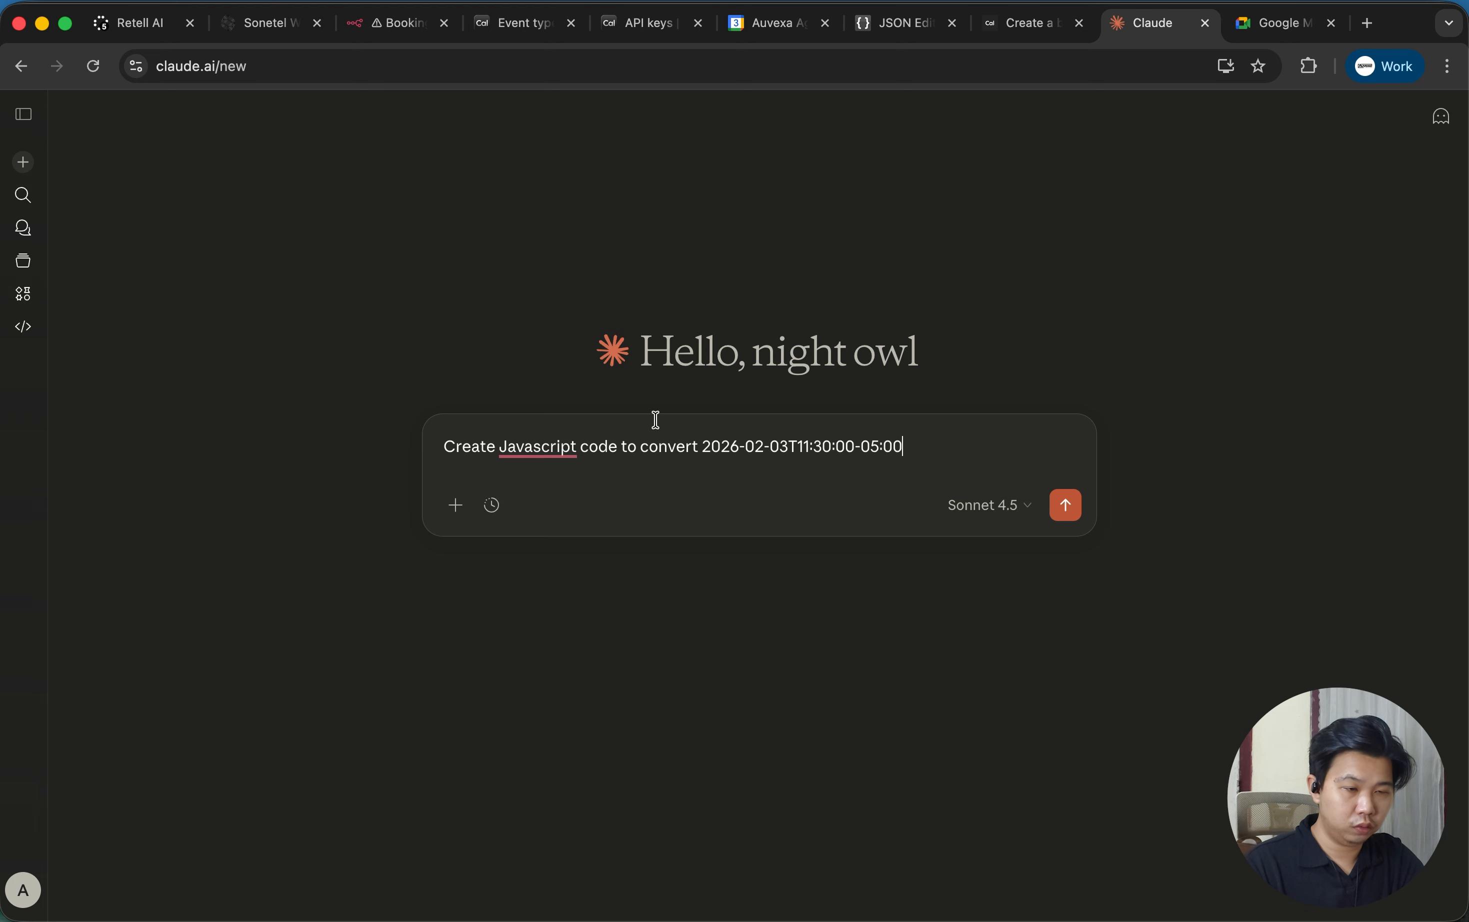
click(705, 445)
text(")
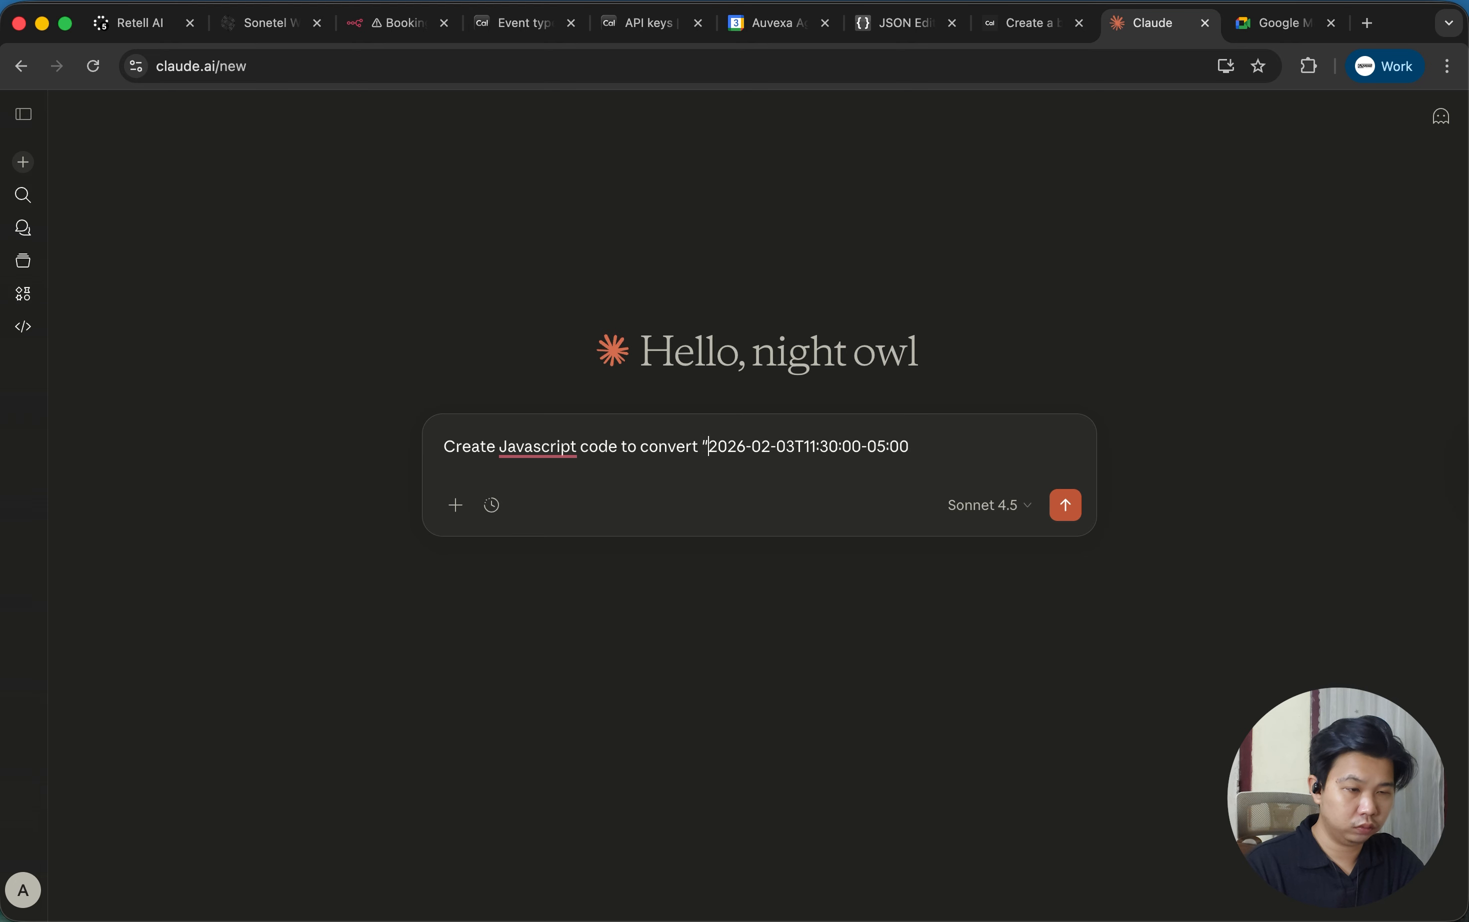
click(910, 454)
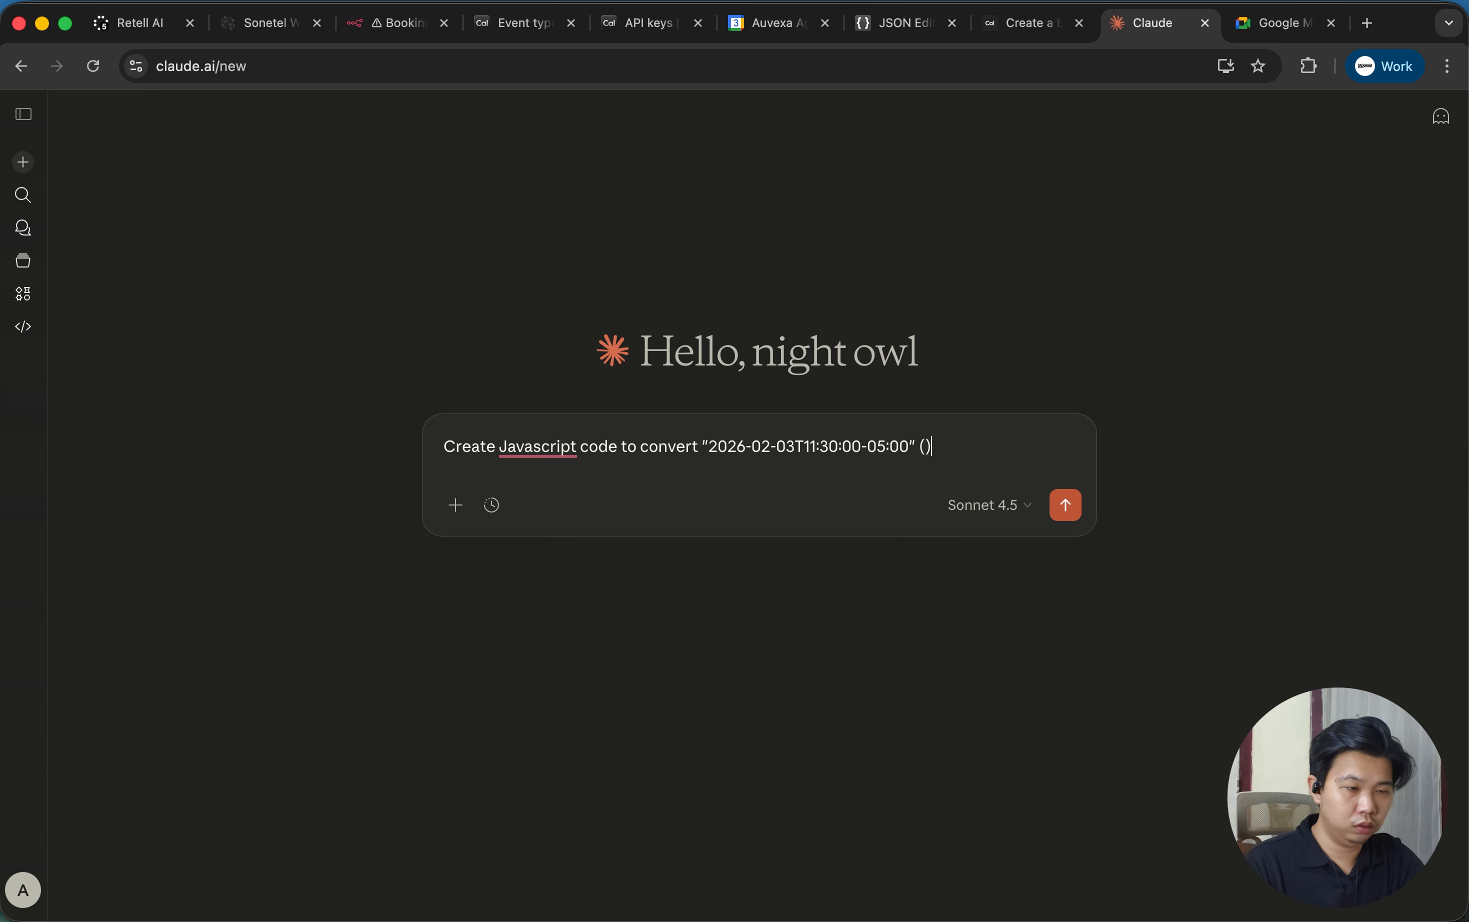
Continue the prompt after the quoted date with "(This is only example) coming in from data input into".
text((This is only)
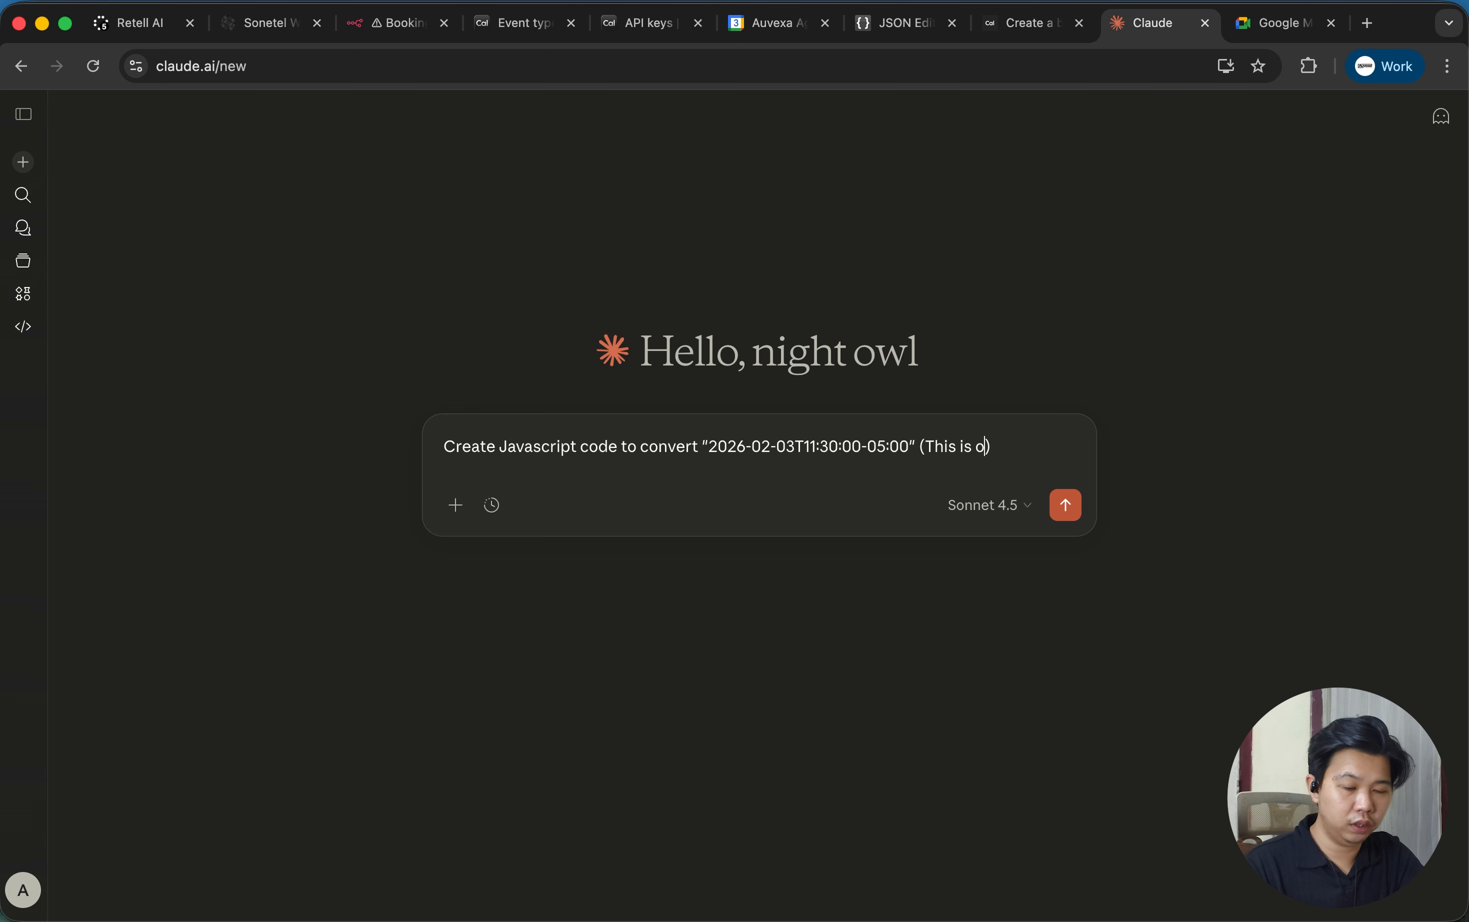
text( example)
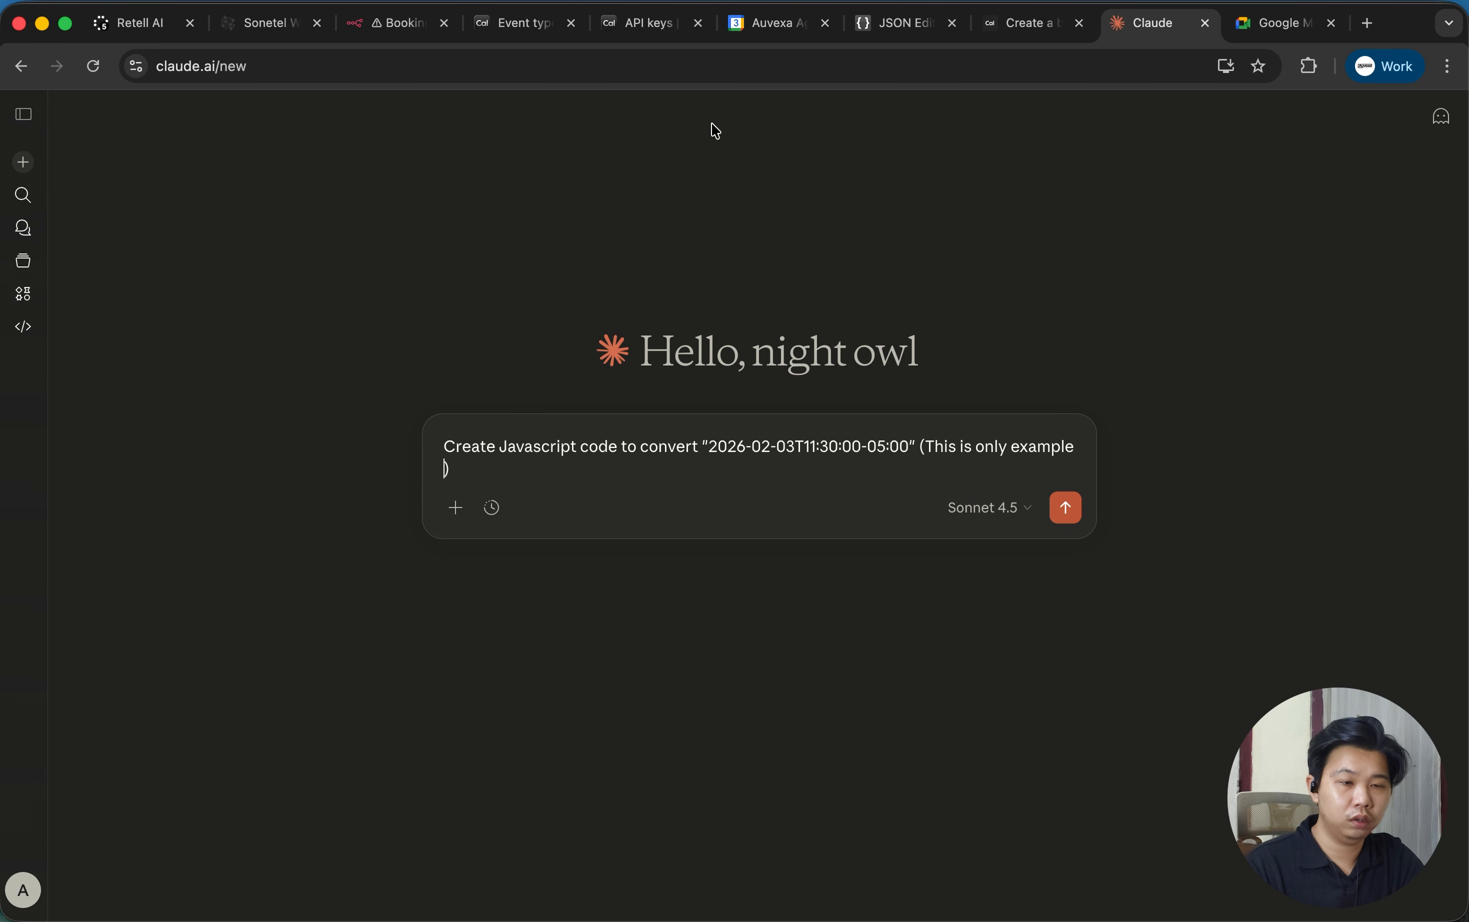
key(BackSpace)
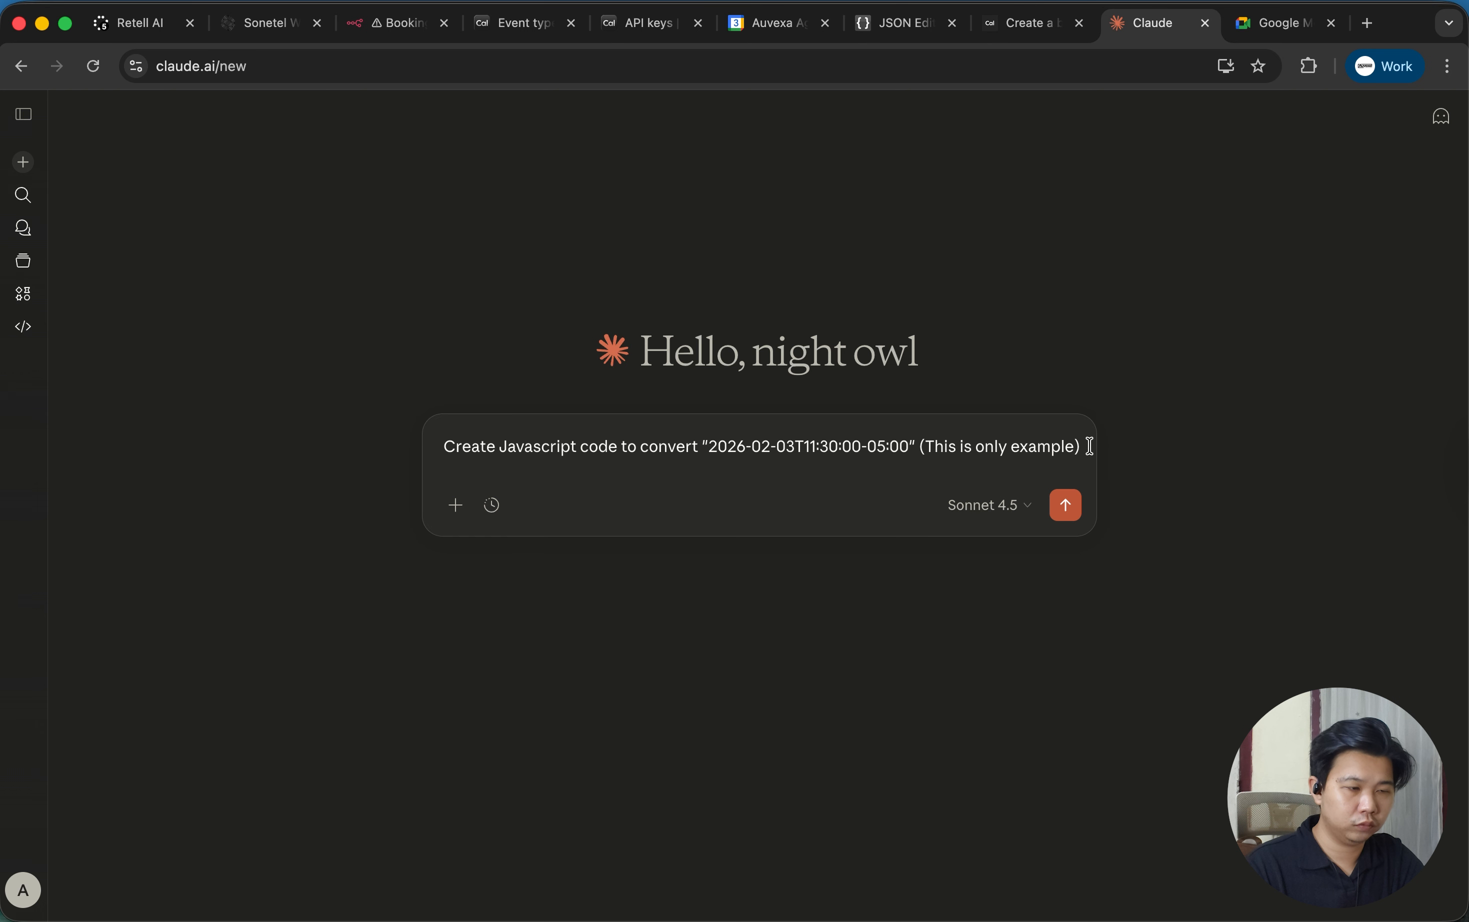
text(coming in from data input)
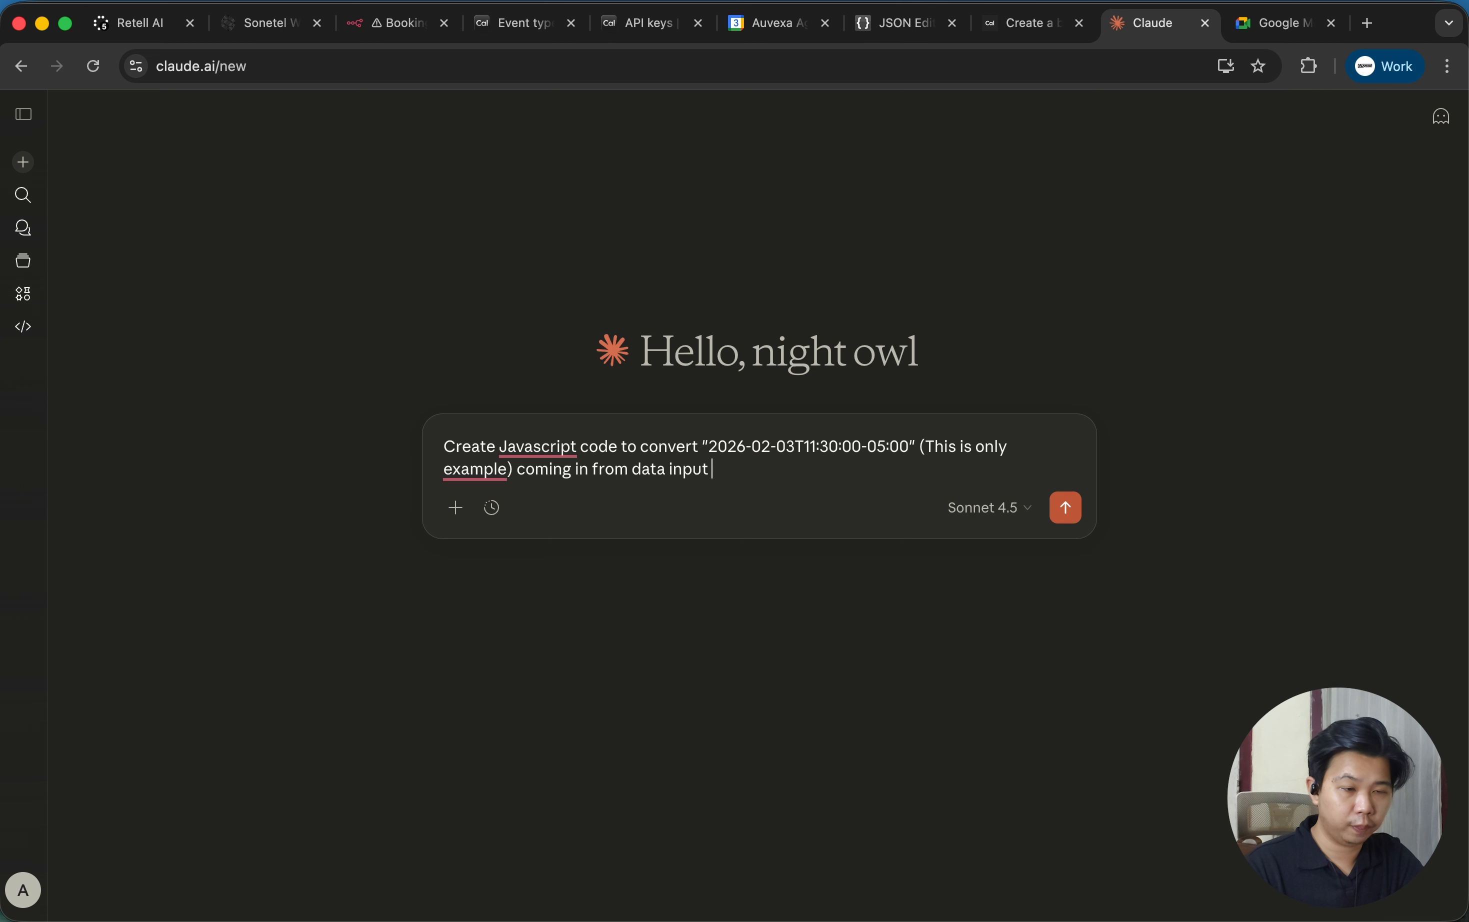
text( int)
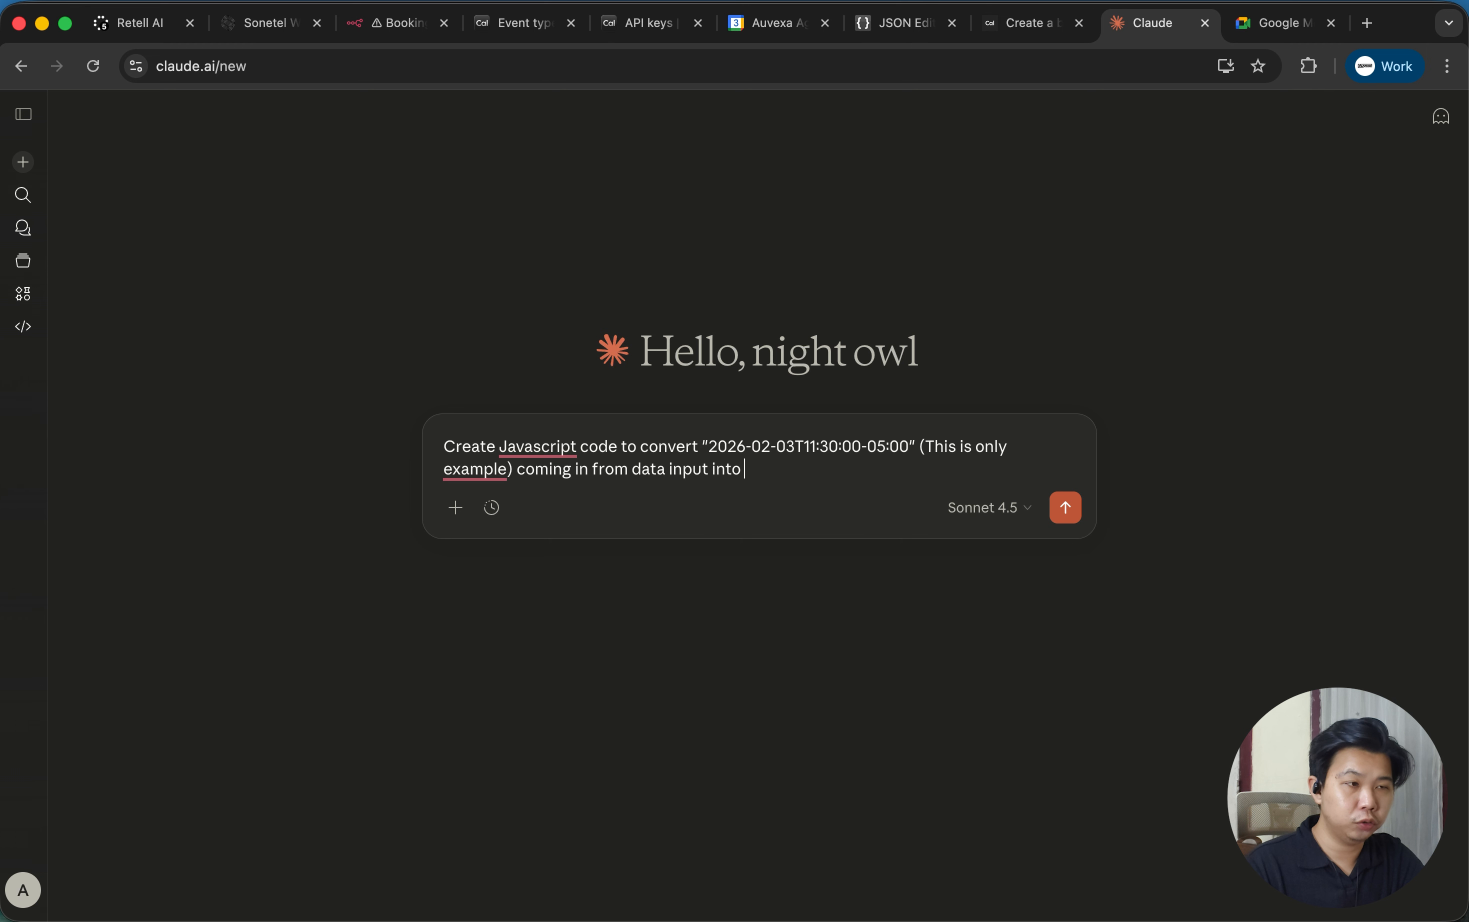
text(o)
Switch to n8n, close the Webhook node and copy the timestamp value from the HTTP Request node's full error message.
click(384, 22)
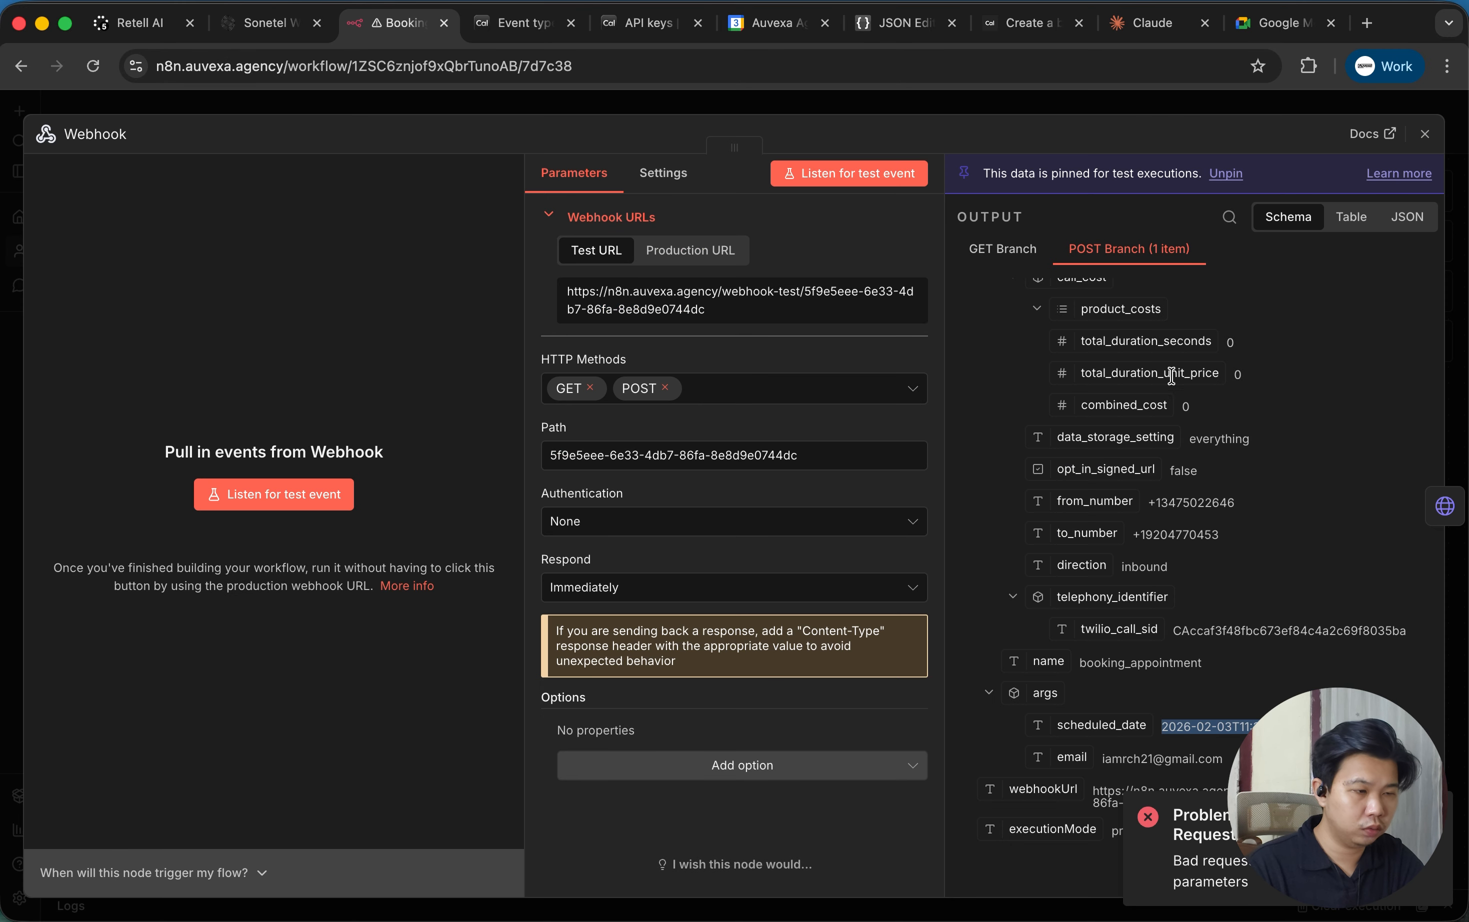
scroll(1172, 375, up, 10)
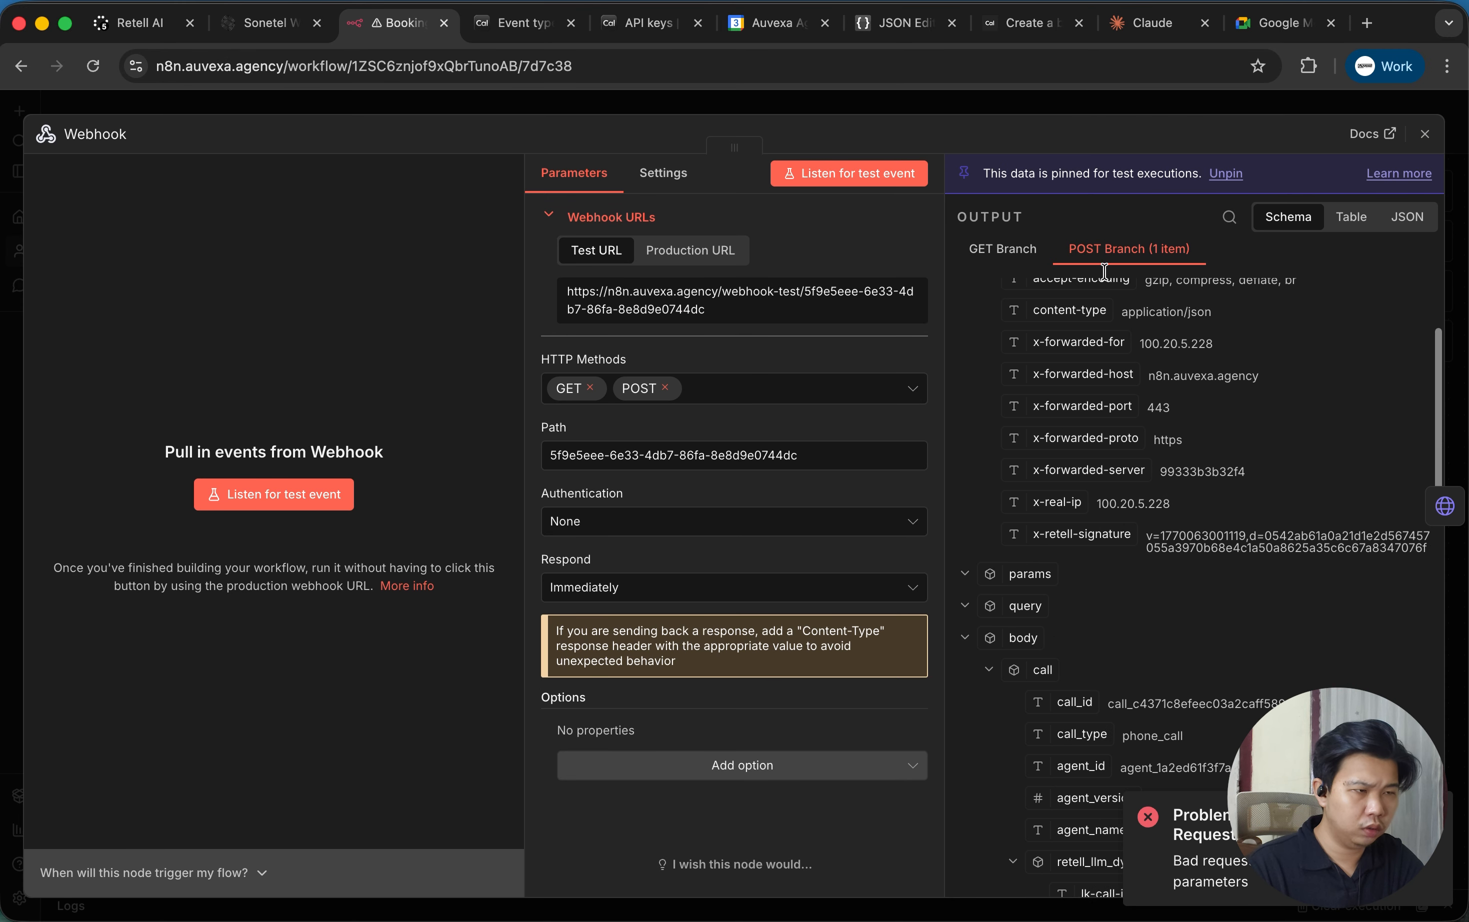
click(1141, 105)
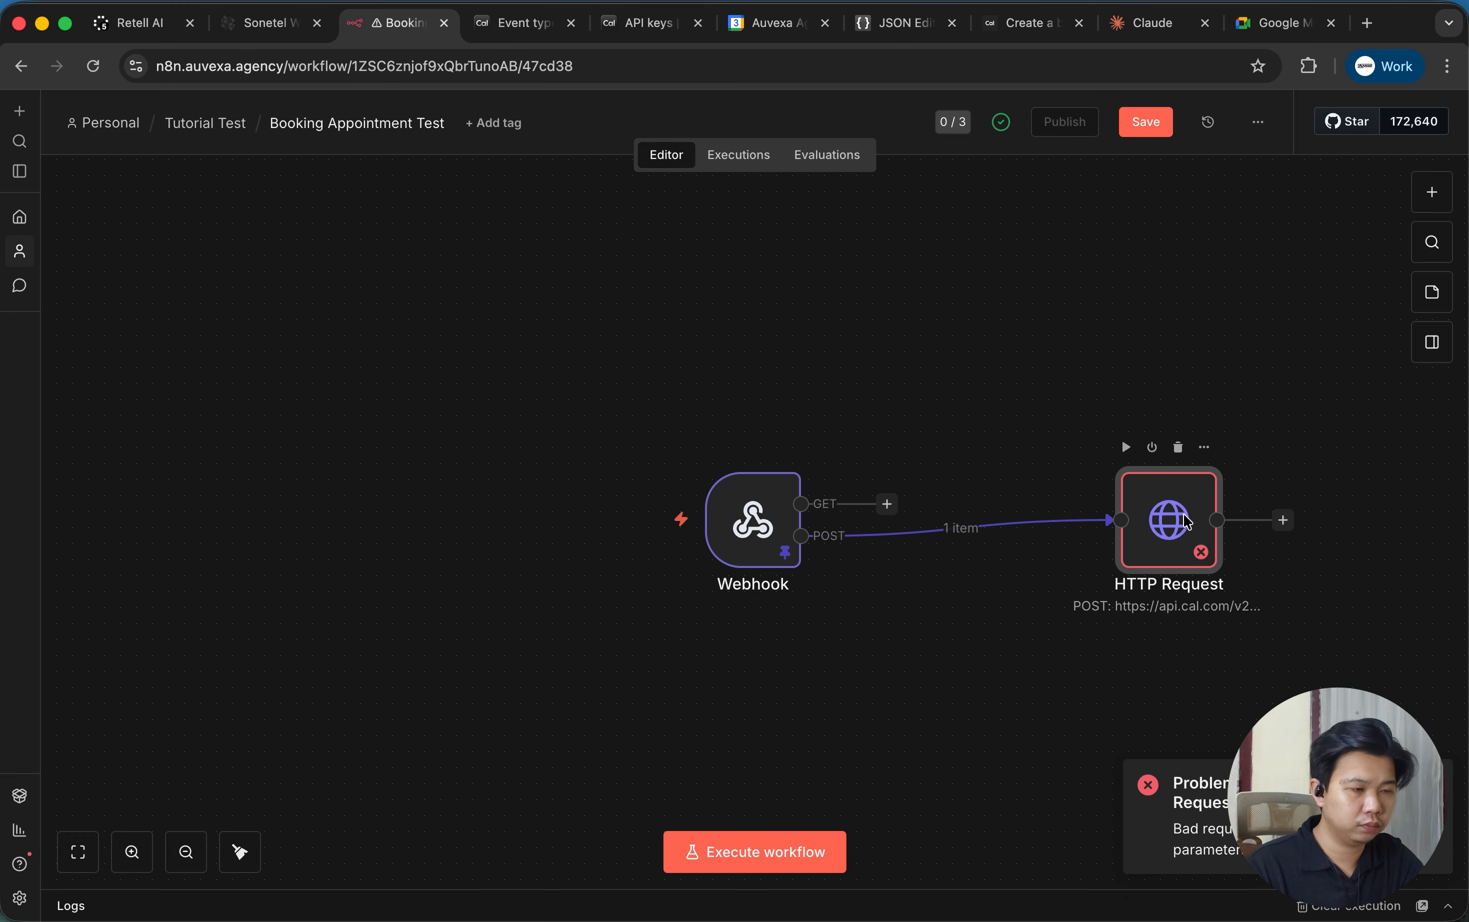
double_click(1186, 522)
click(976, 410)
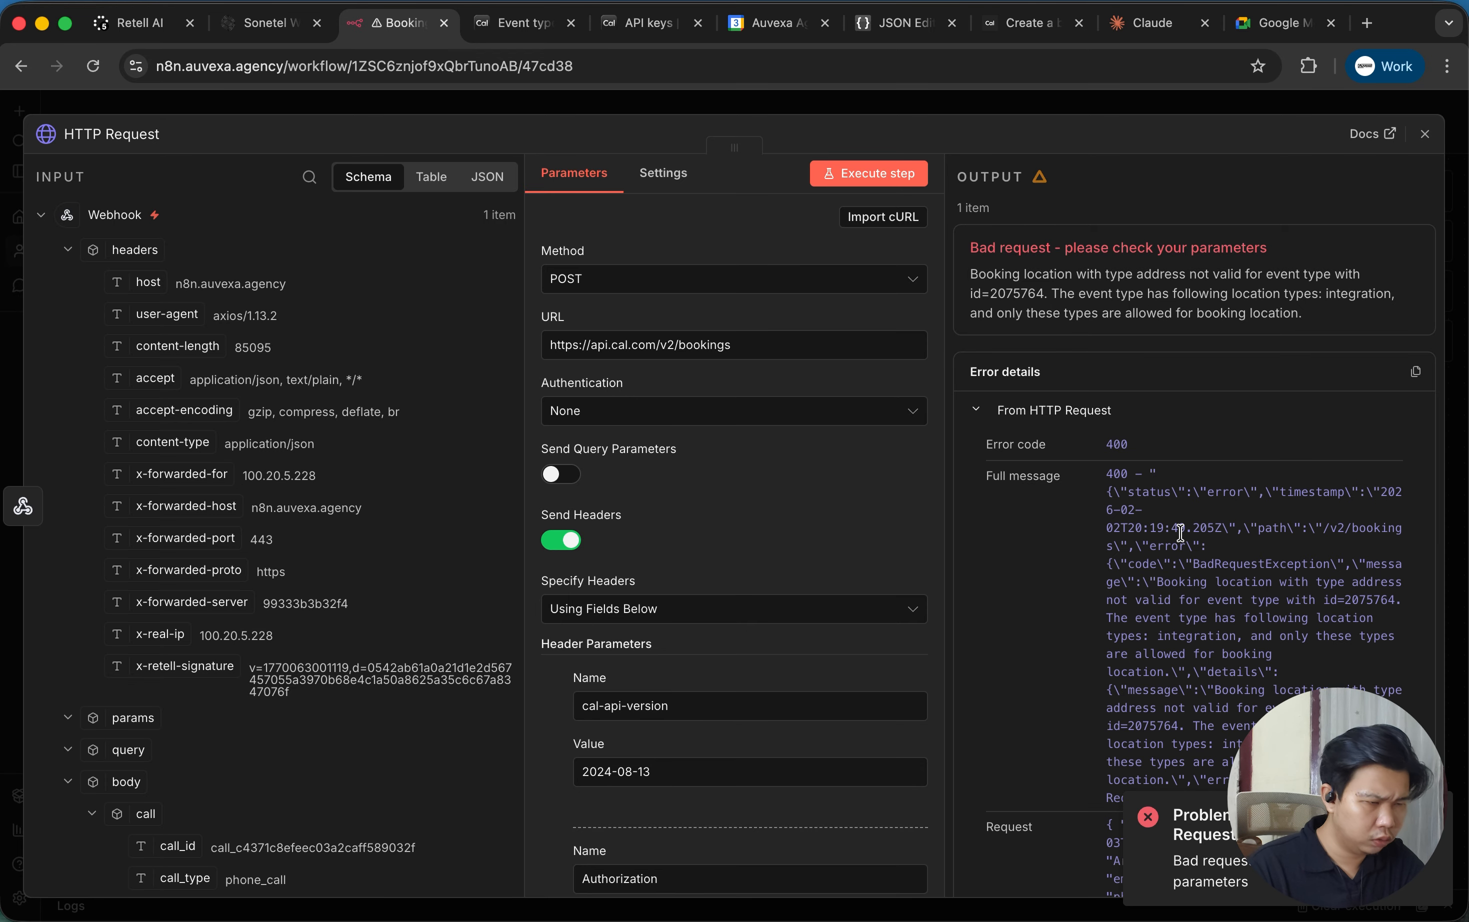
drag(1381, 491, 1217, 525)
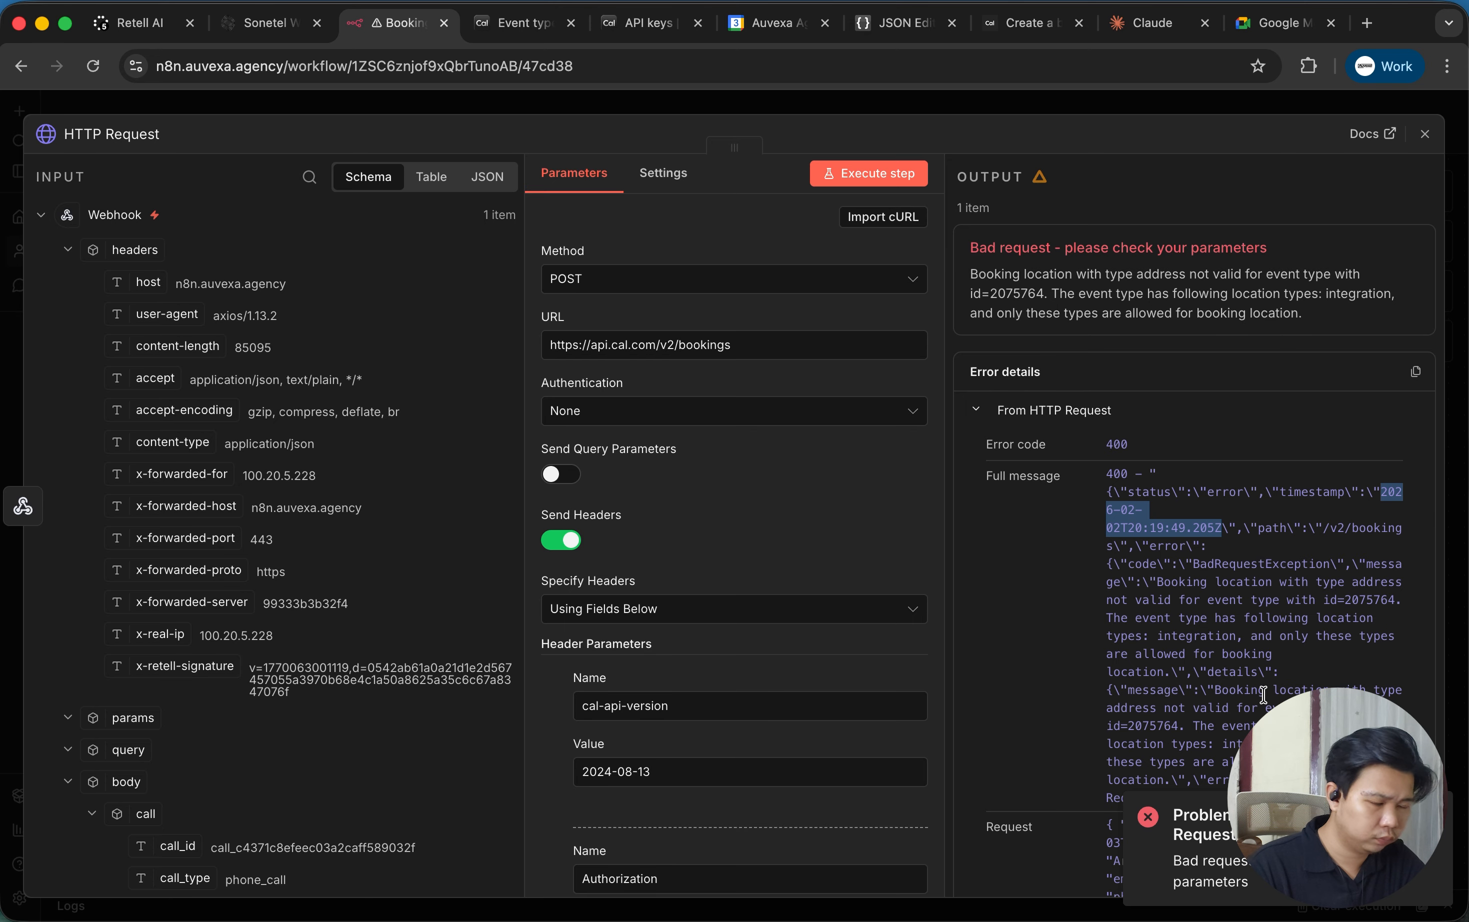
Return to the Claude prompt, add "2026-02-02T20:19:49.205Z" in quotation marks as the target format and append a copy of "(This is only example)".
click(1145, 23)
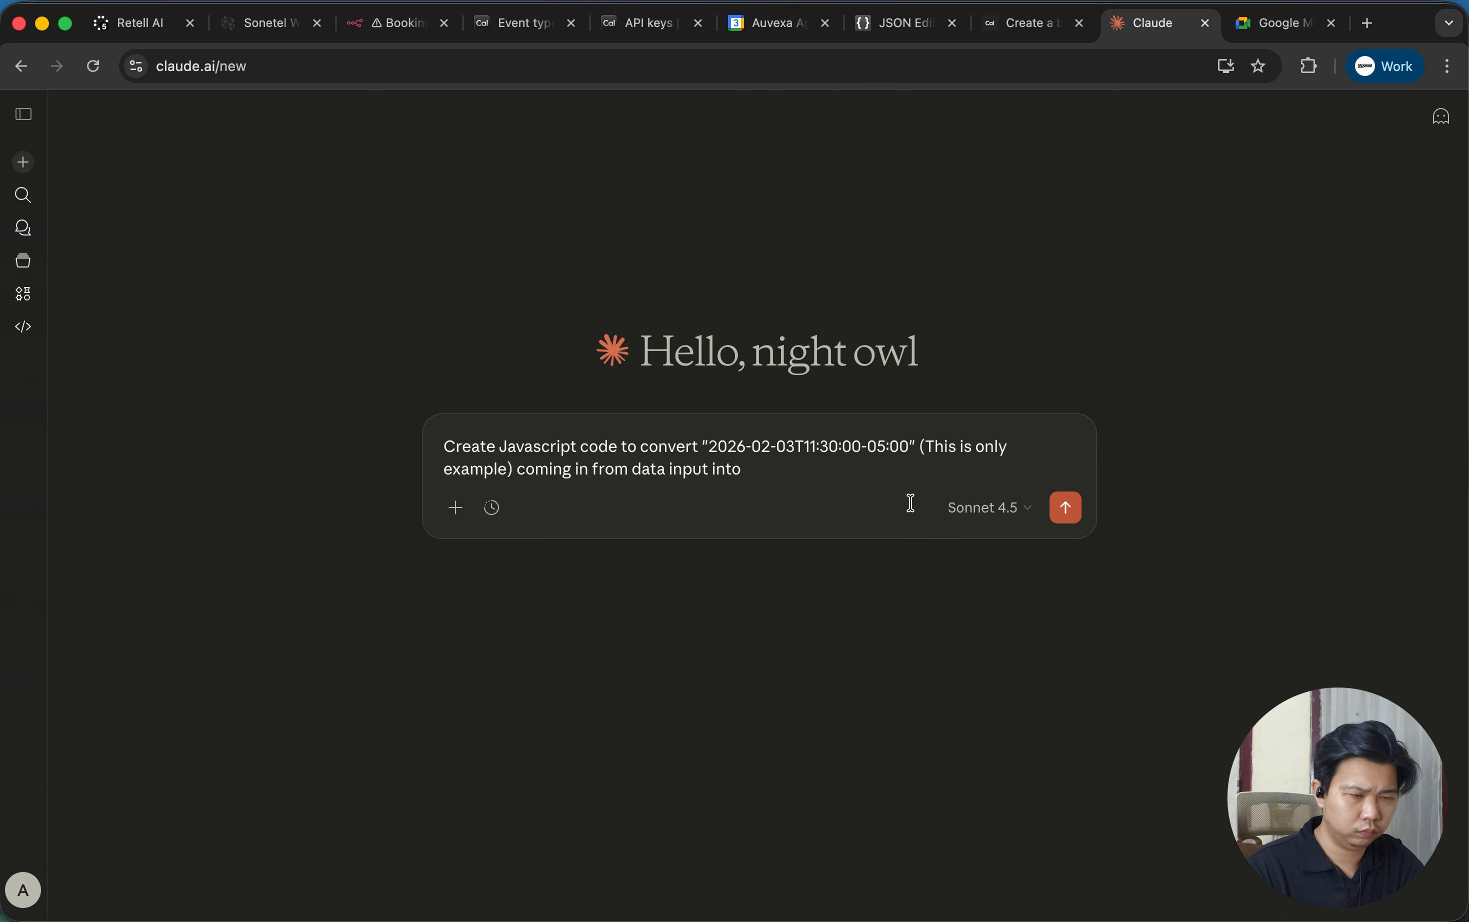
text(2026-02-02T20:19:49.205Z)
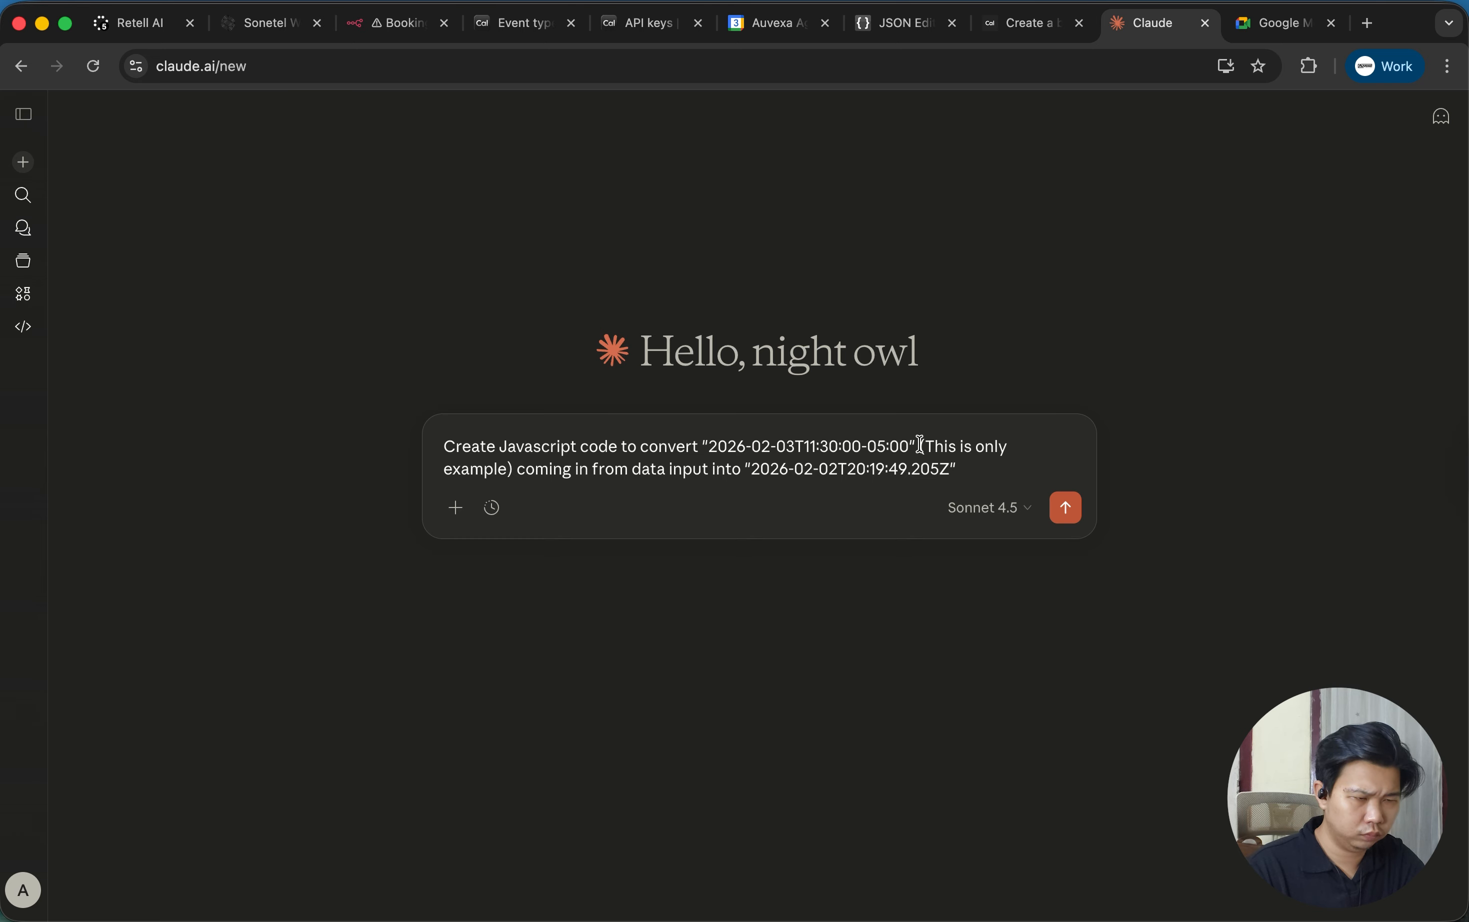
drag(920, 447, 511, 475)
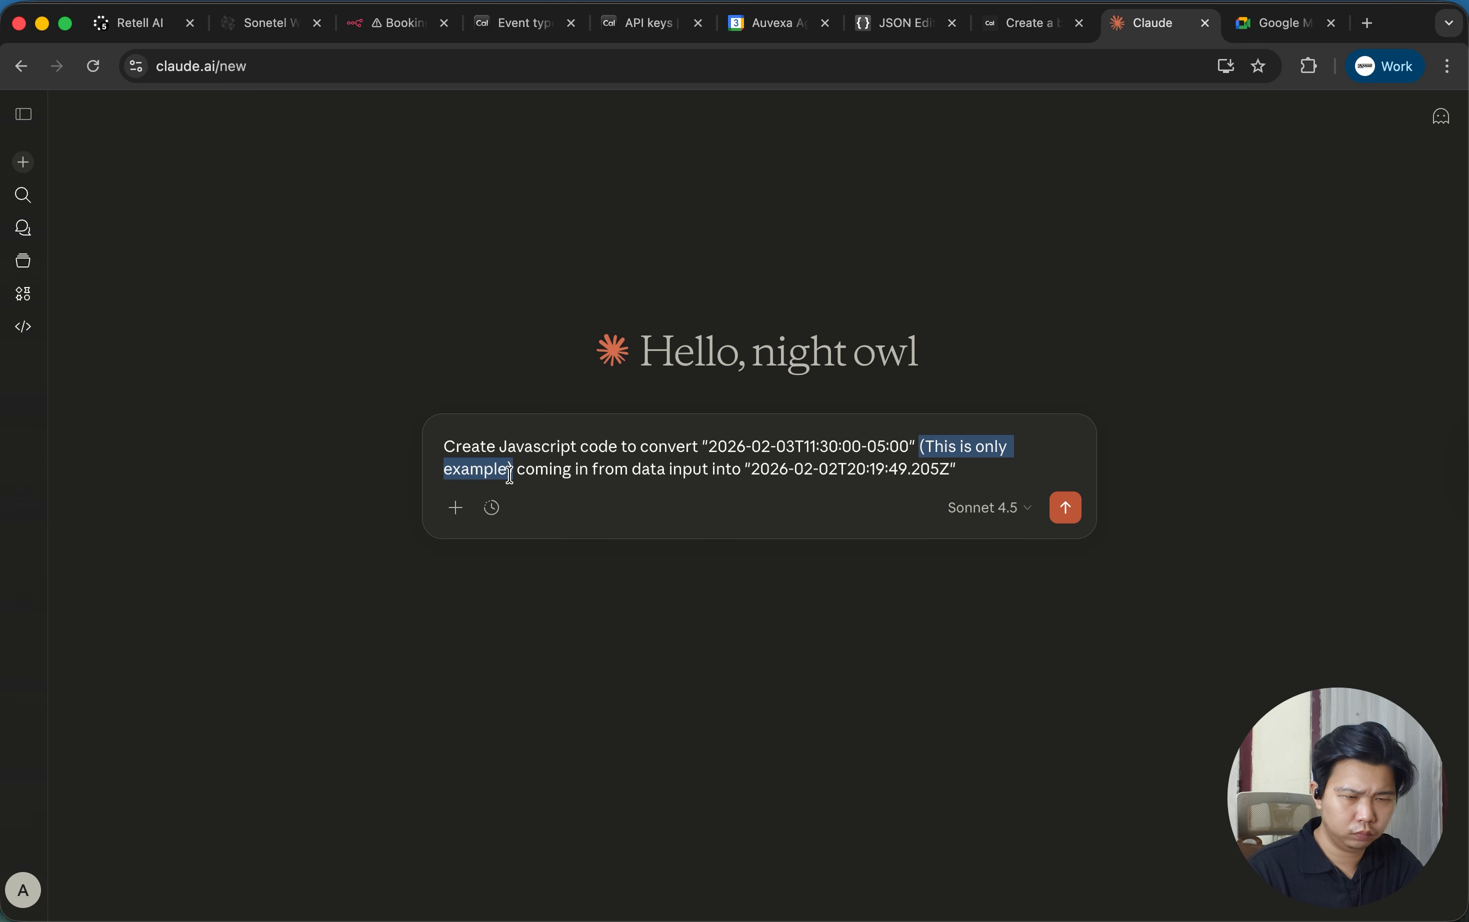
key(super+c)
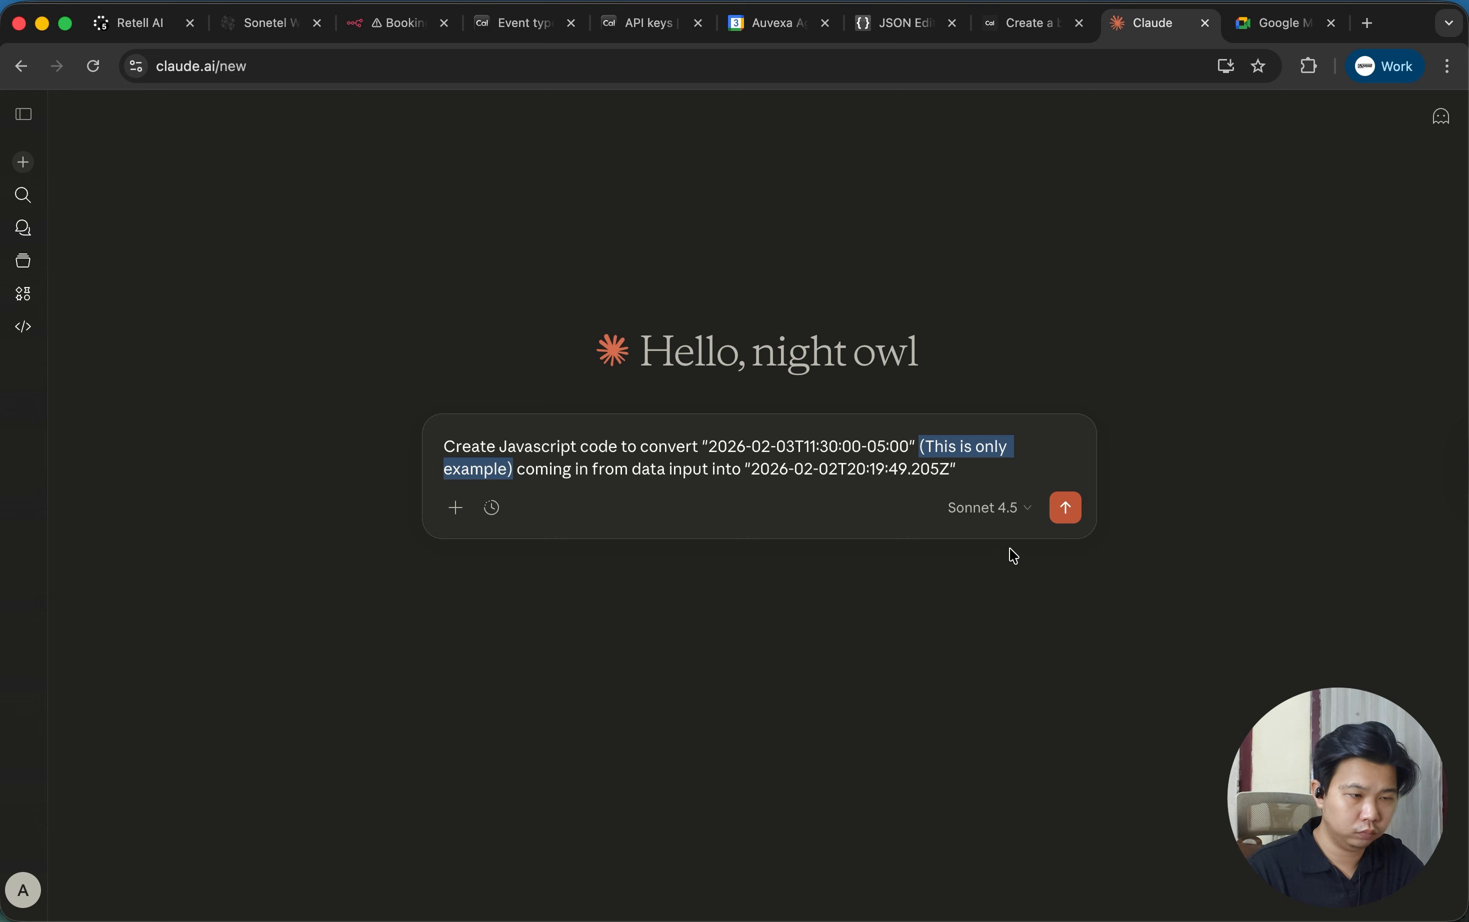
click(998, 466)
key(super+v)
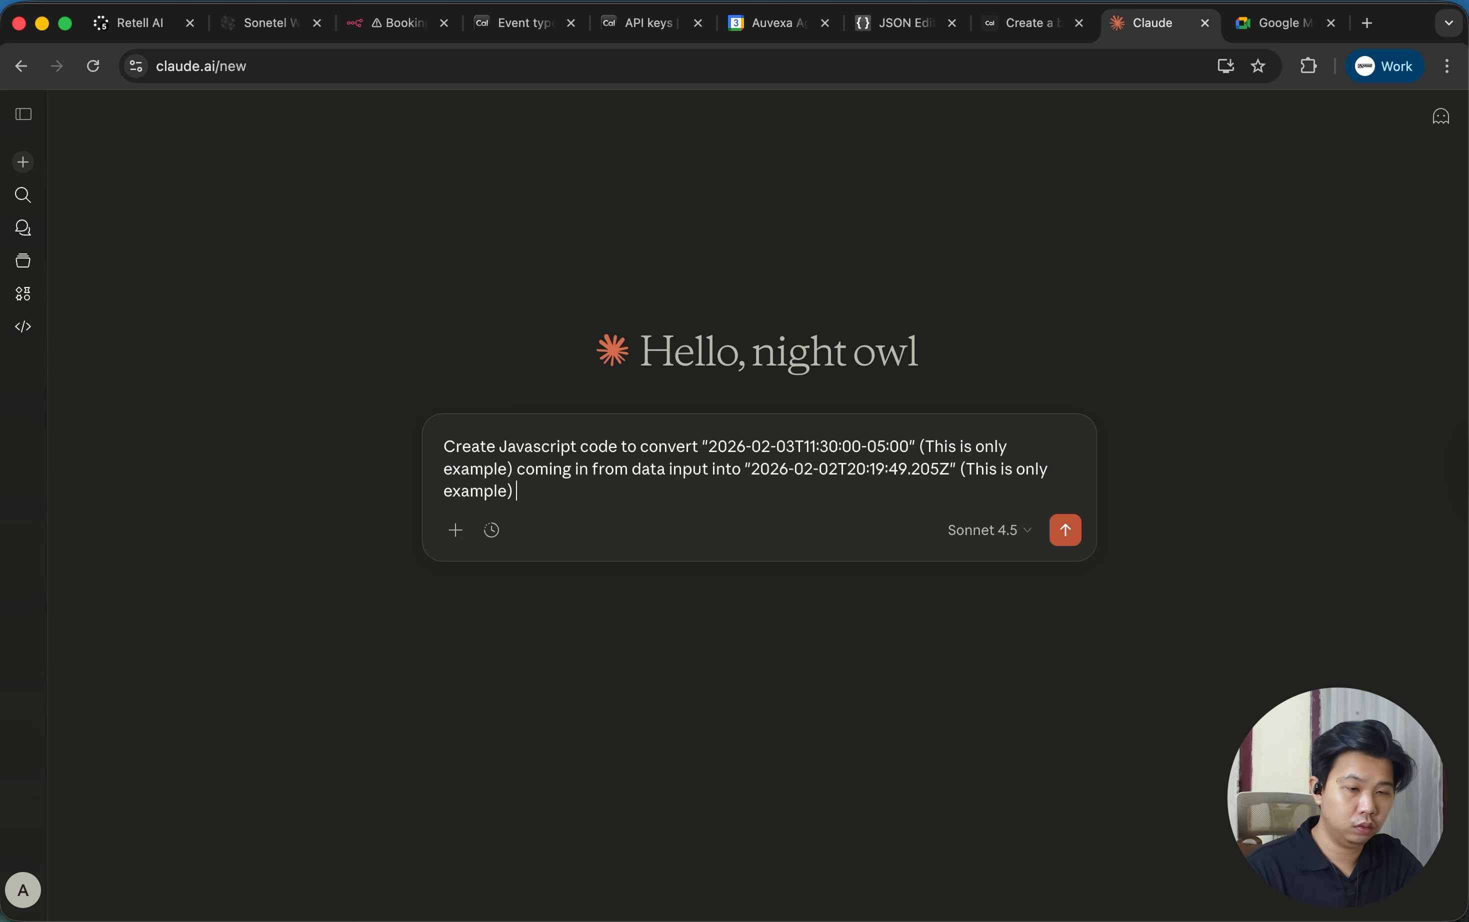
Add the paragraph "This will be put on N8N Javascipt Code so we need to return the data back" and send the prompt.
key(shift+Return)
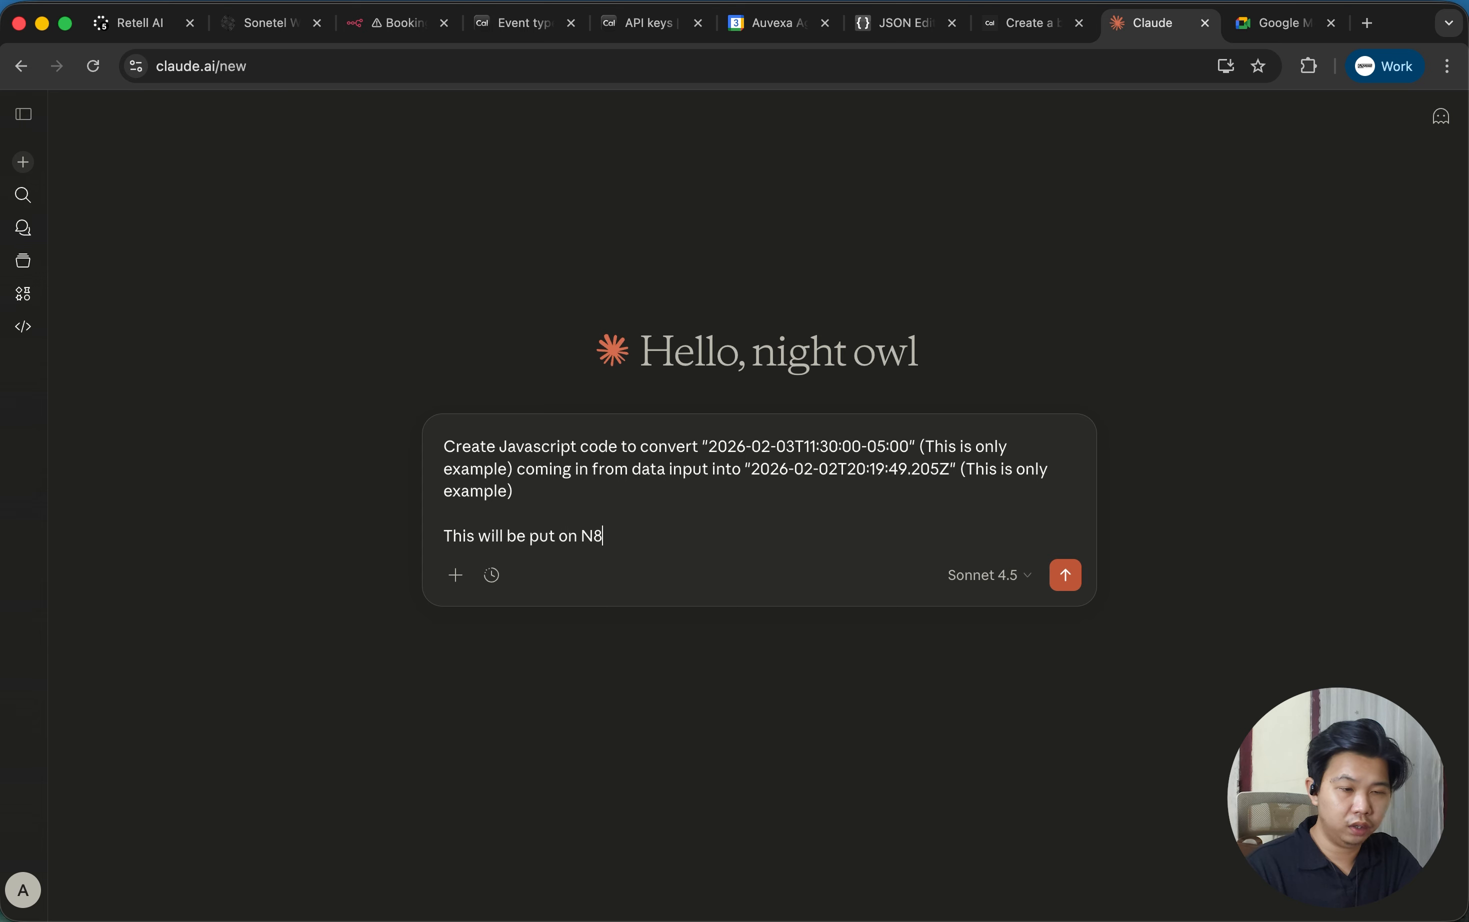
text(This will be put on N8N Ja)
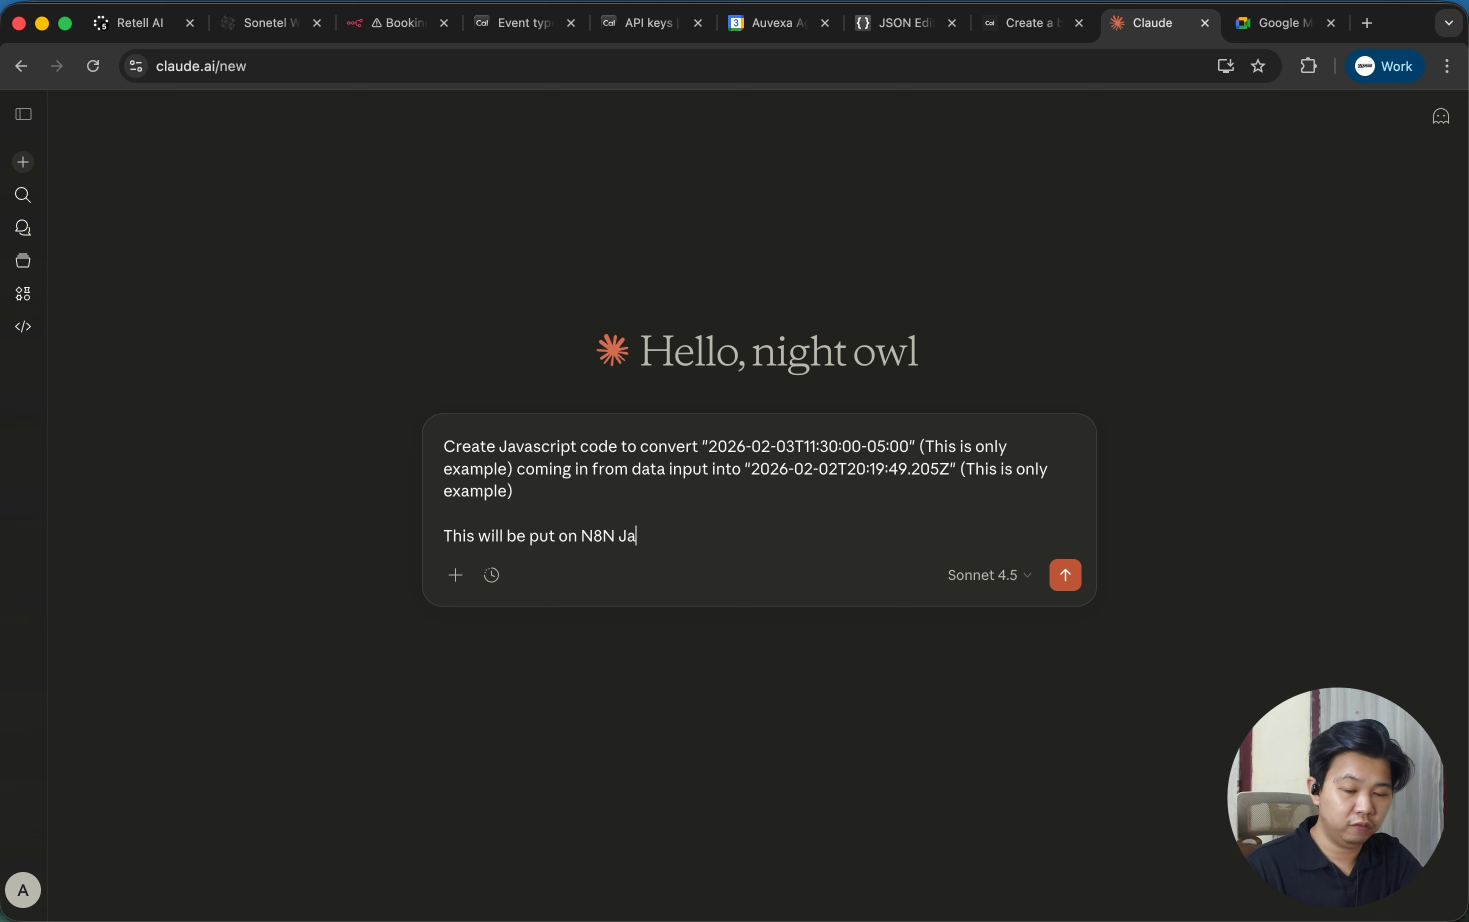
text(vascipt Code so we need to return the data back)
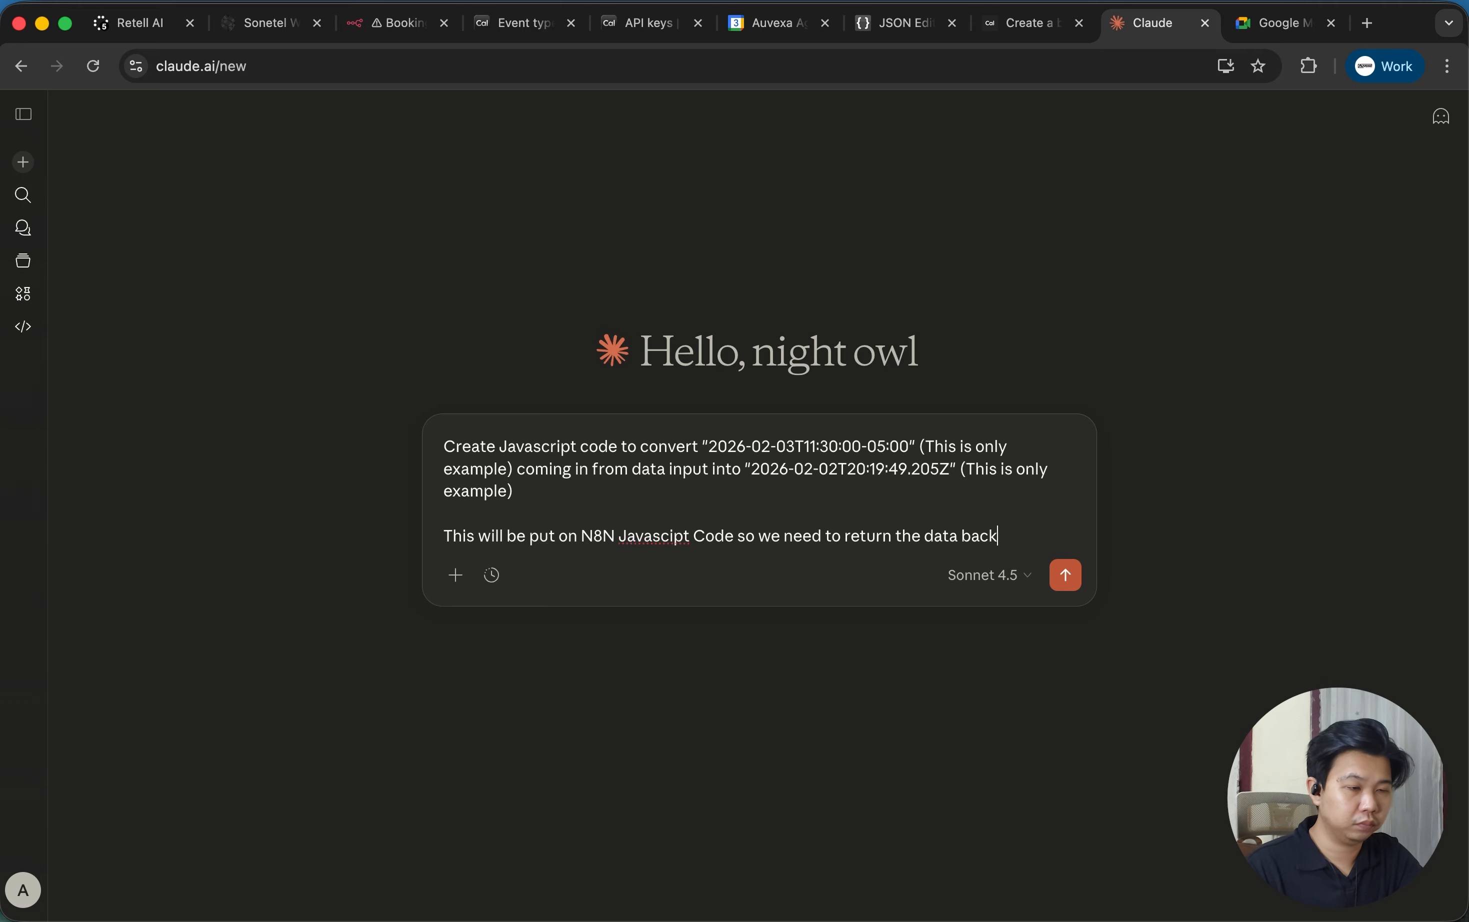
key(Return)
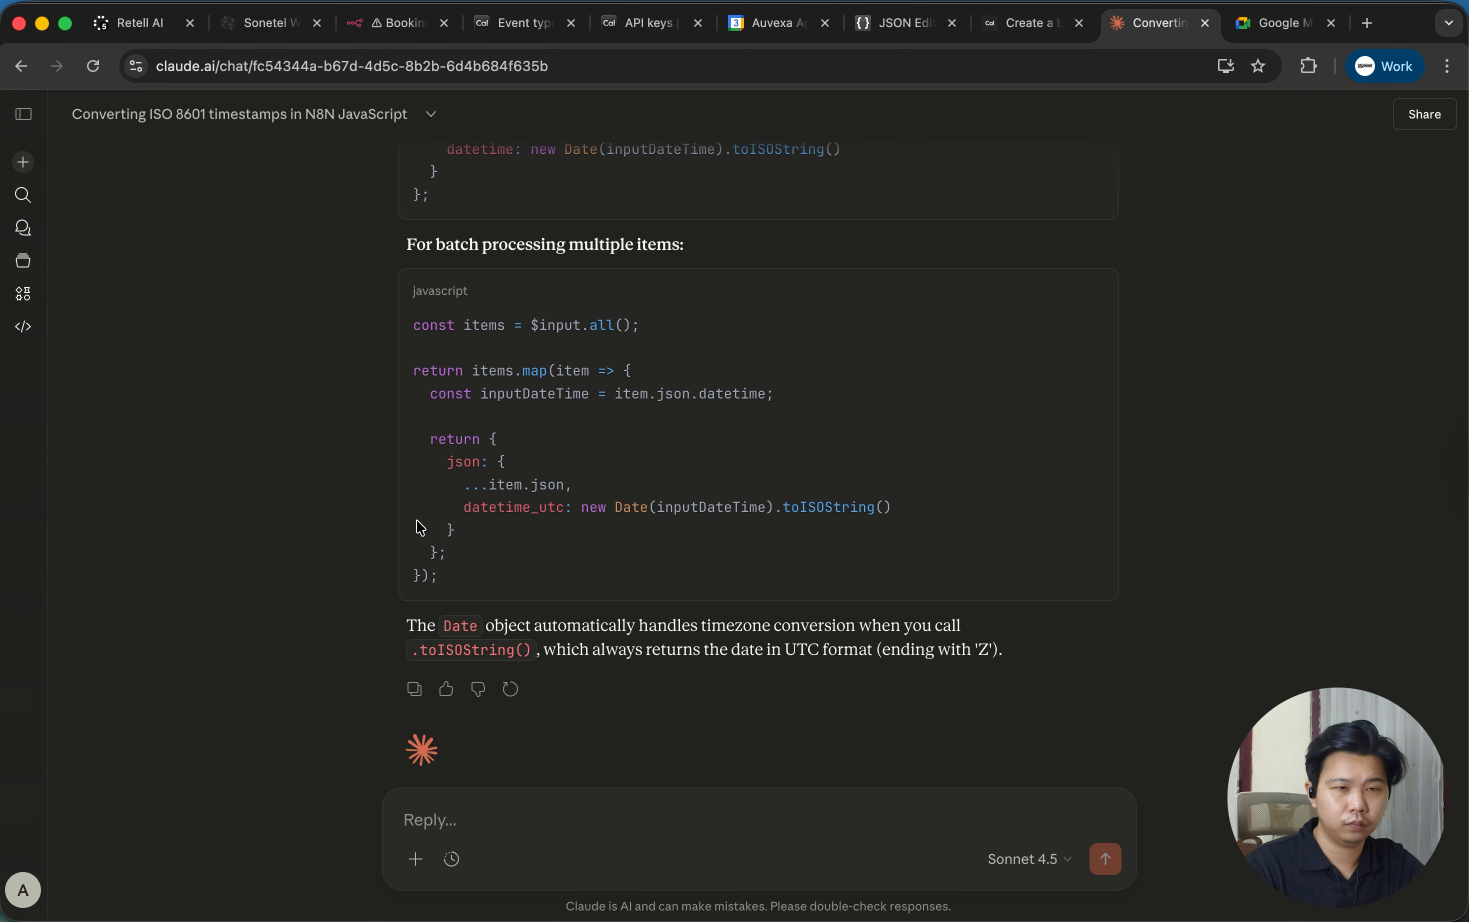
Switch to n8n, insert an Edit Fields (Set) node between the Webhook's POST output and HTTP Request, and allow CleanMyMac X Updater's data access.
click(390, 23)
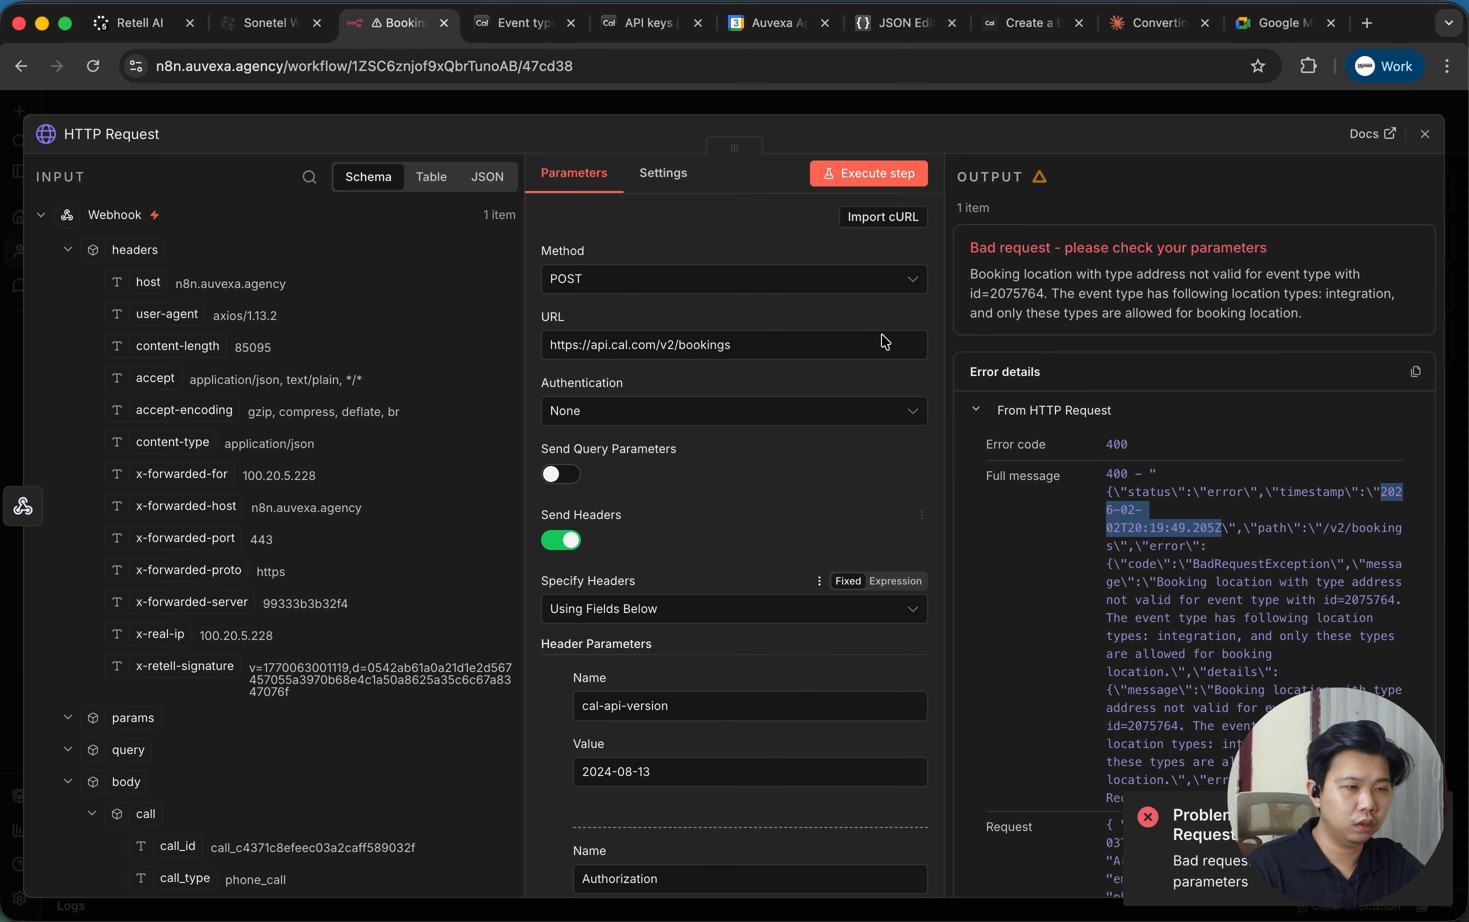
click(1049, 105)
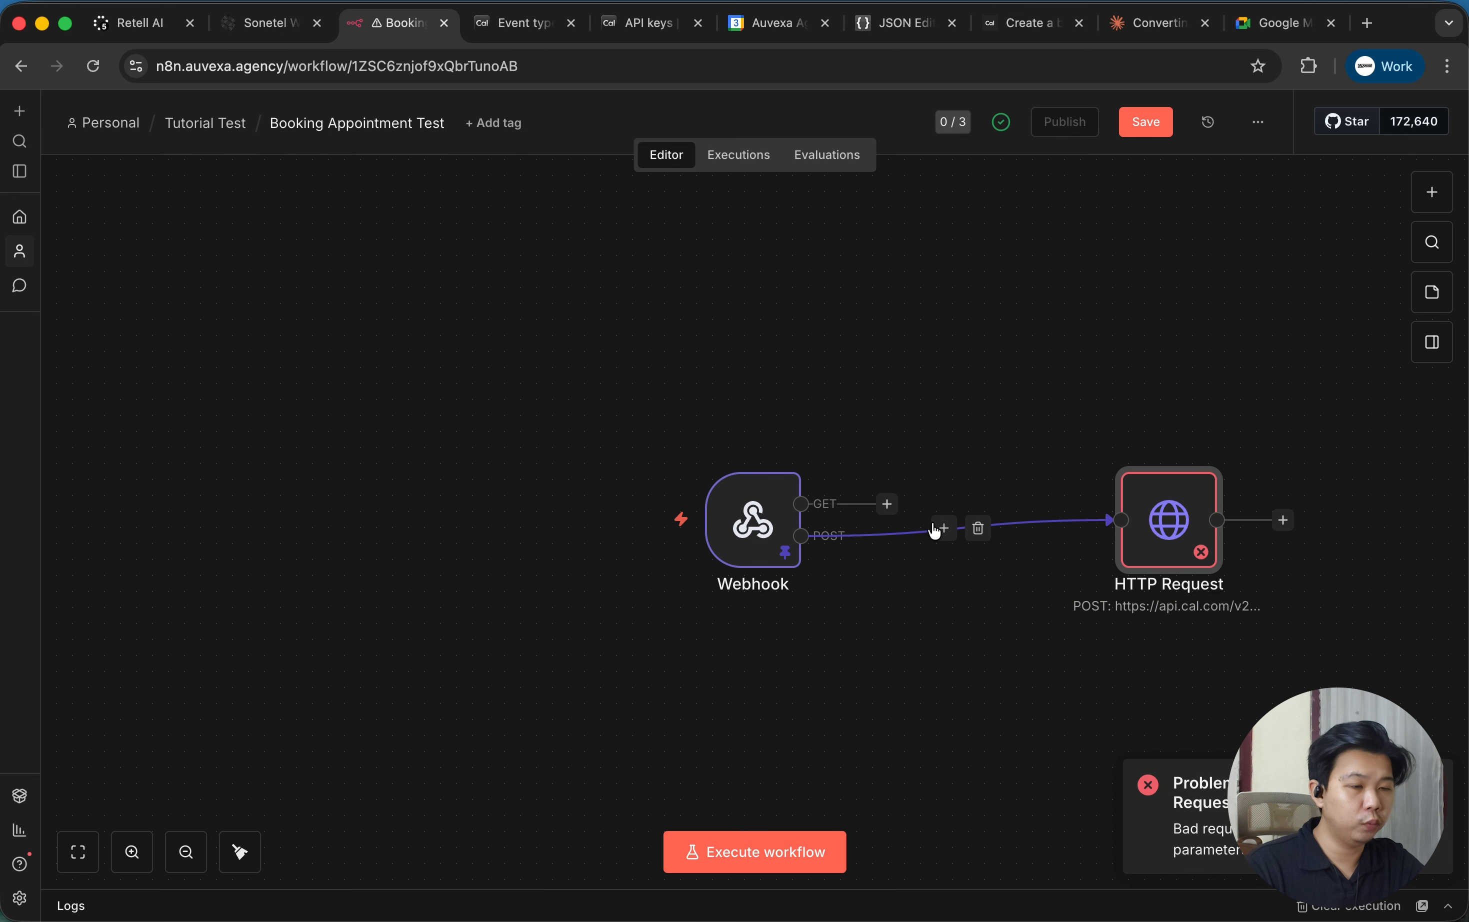
click(942, 530)
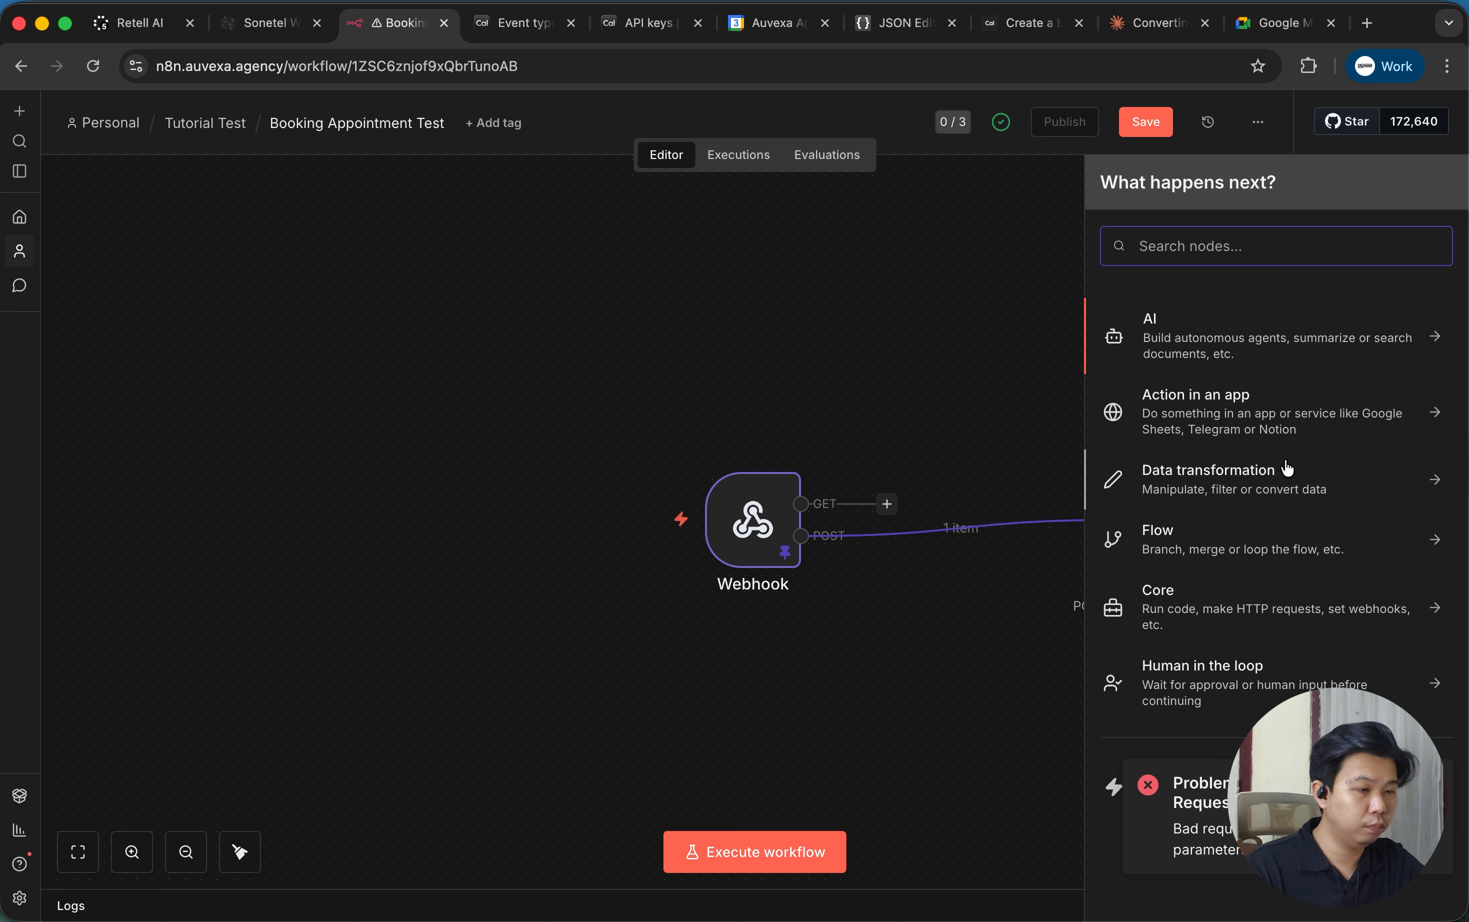
click(1284, 479)
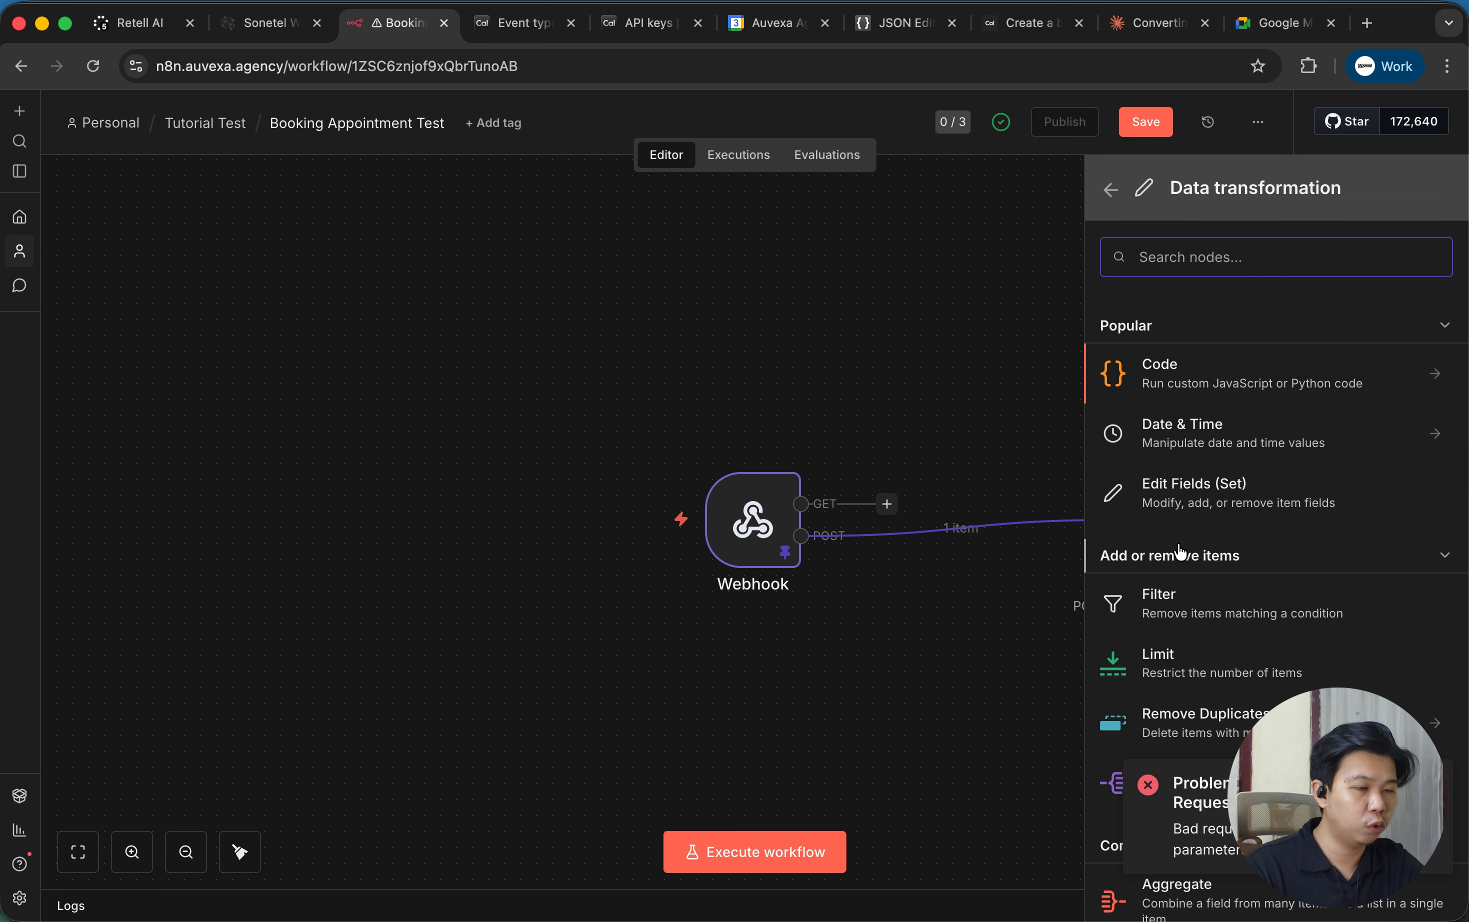
click(1210, 503)
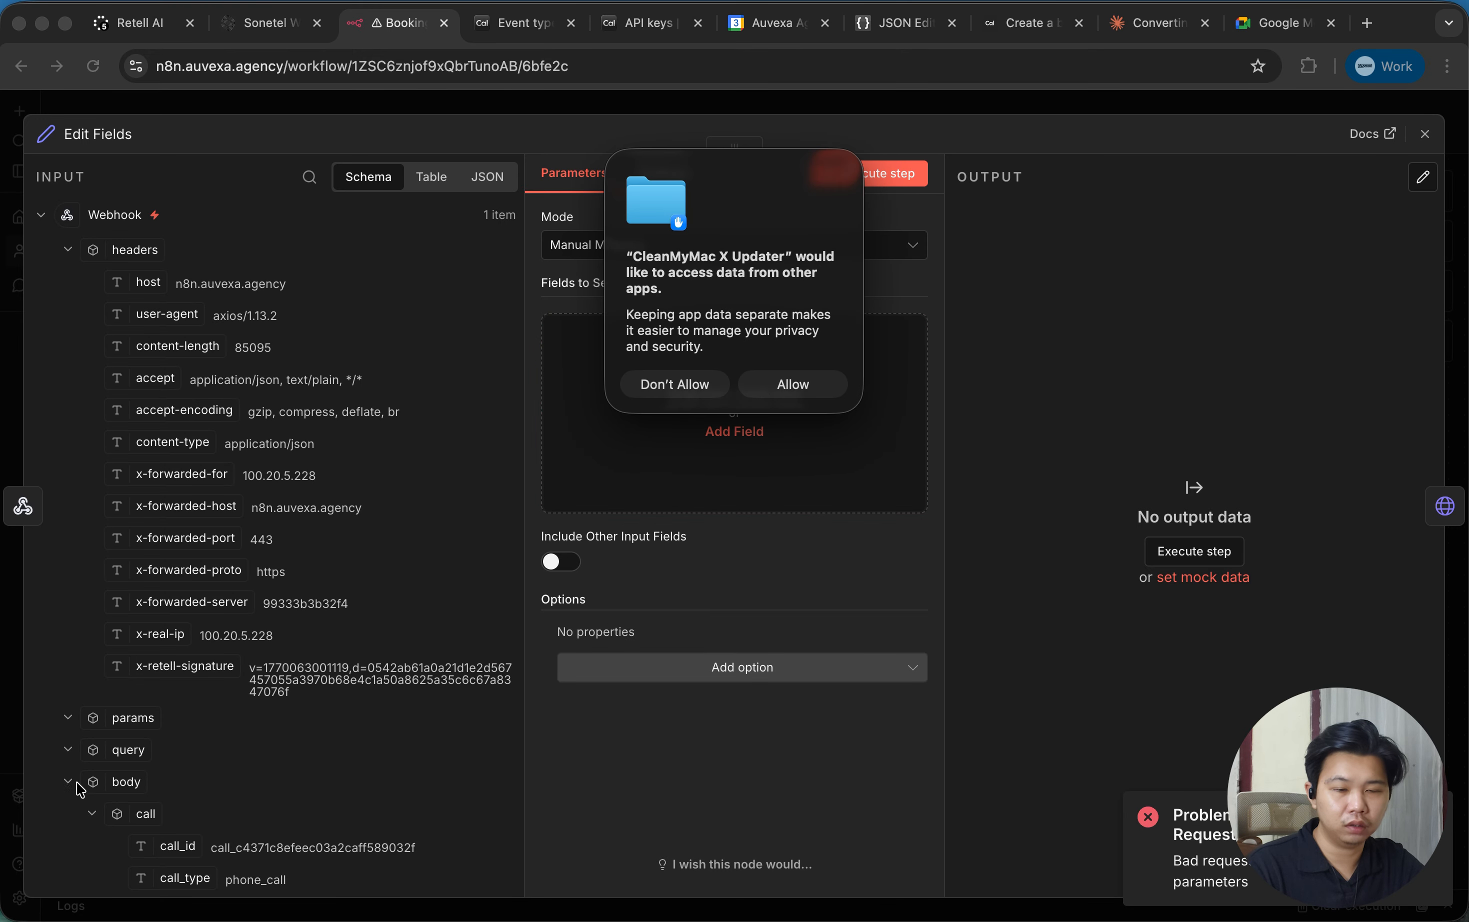
click(793, 386)
Map the Webhook's body.args.scheduled_date into Edit Fields as a string field, execute the step and close the node.
scroll(163, 756, down, 10)
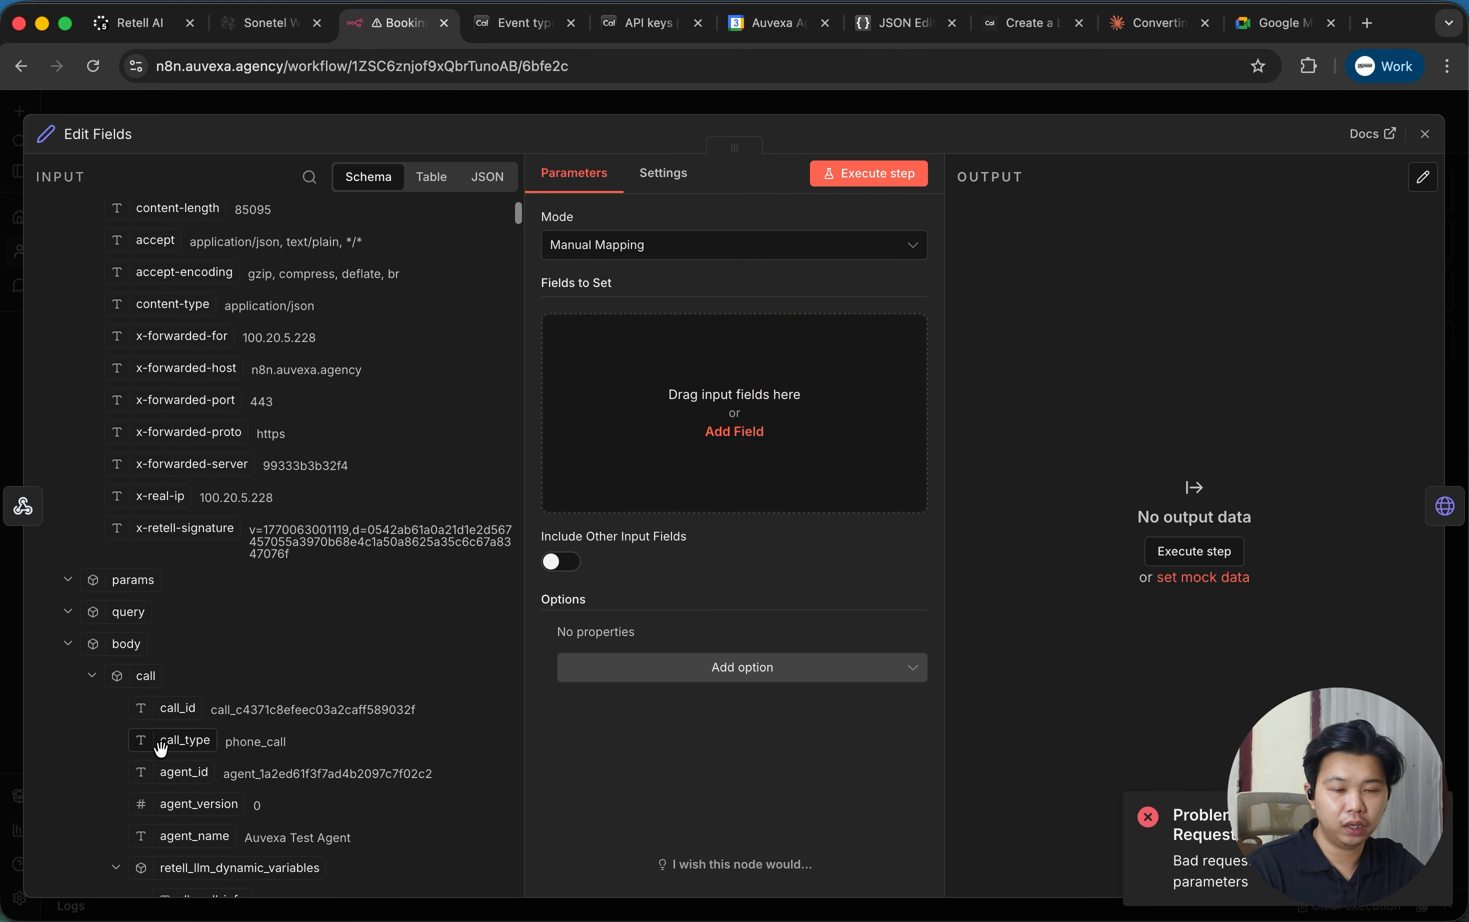
scroll(163, 756, down, 10)
scroll(163, 756, up, 10)
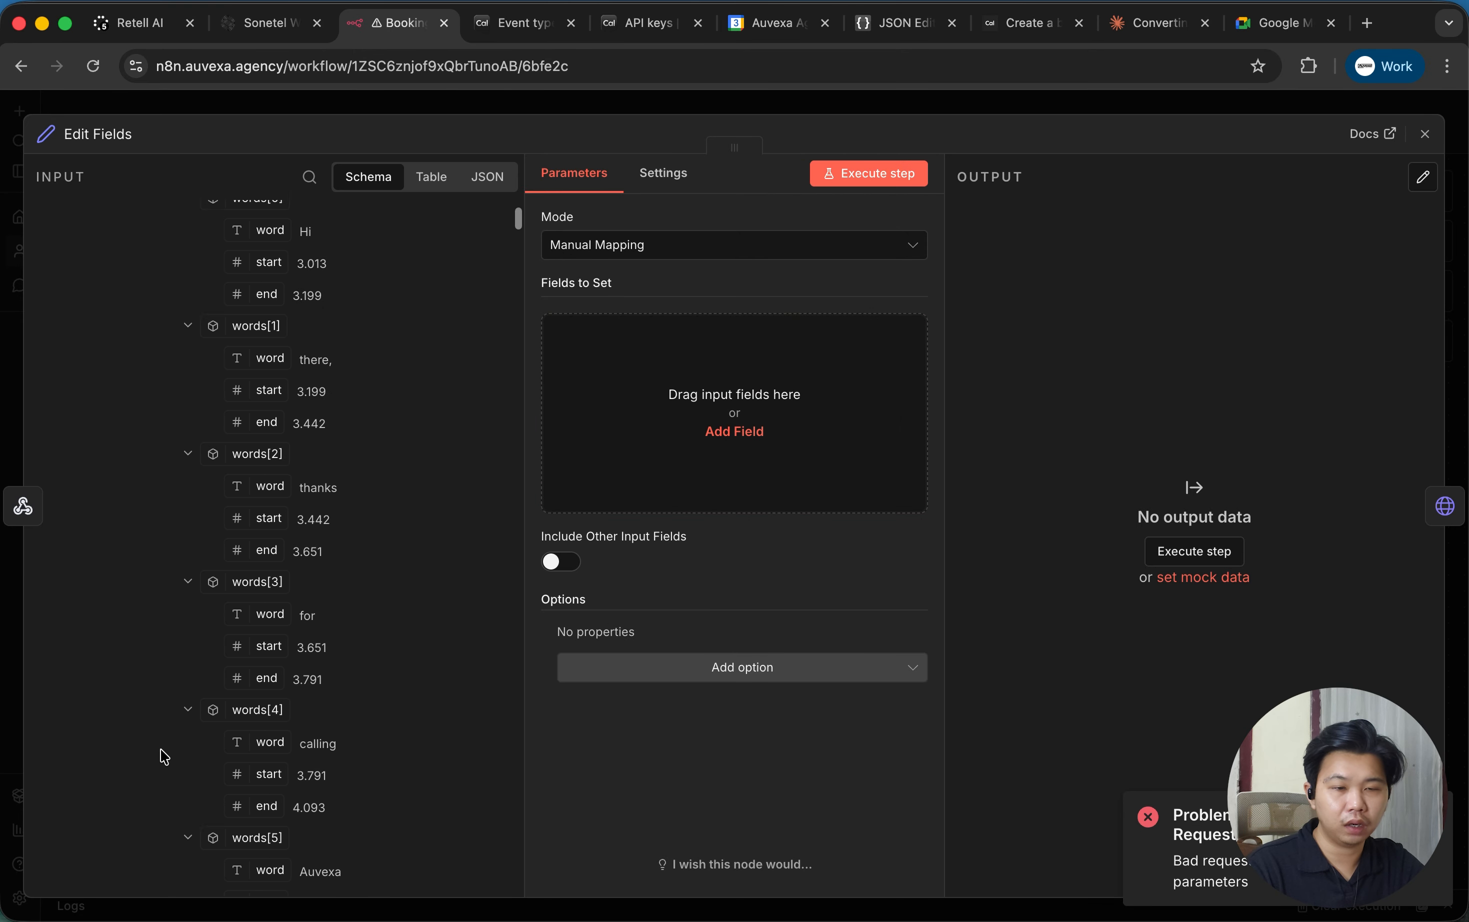
click(116, 697)
click(119, 728)
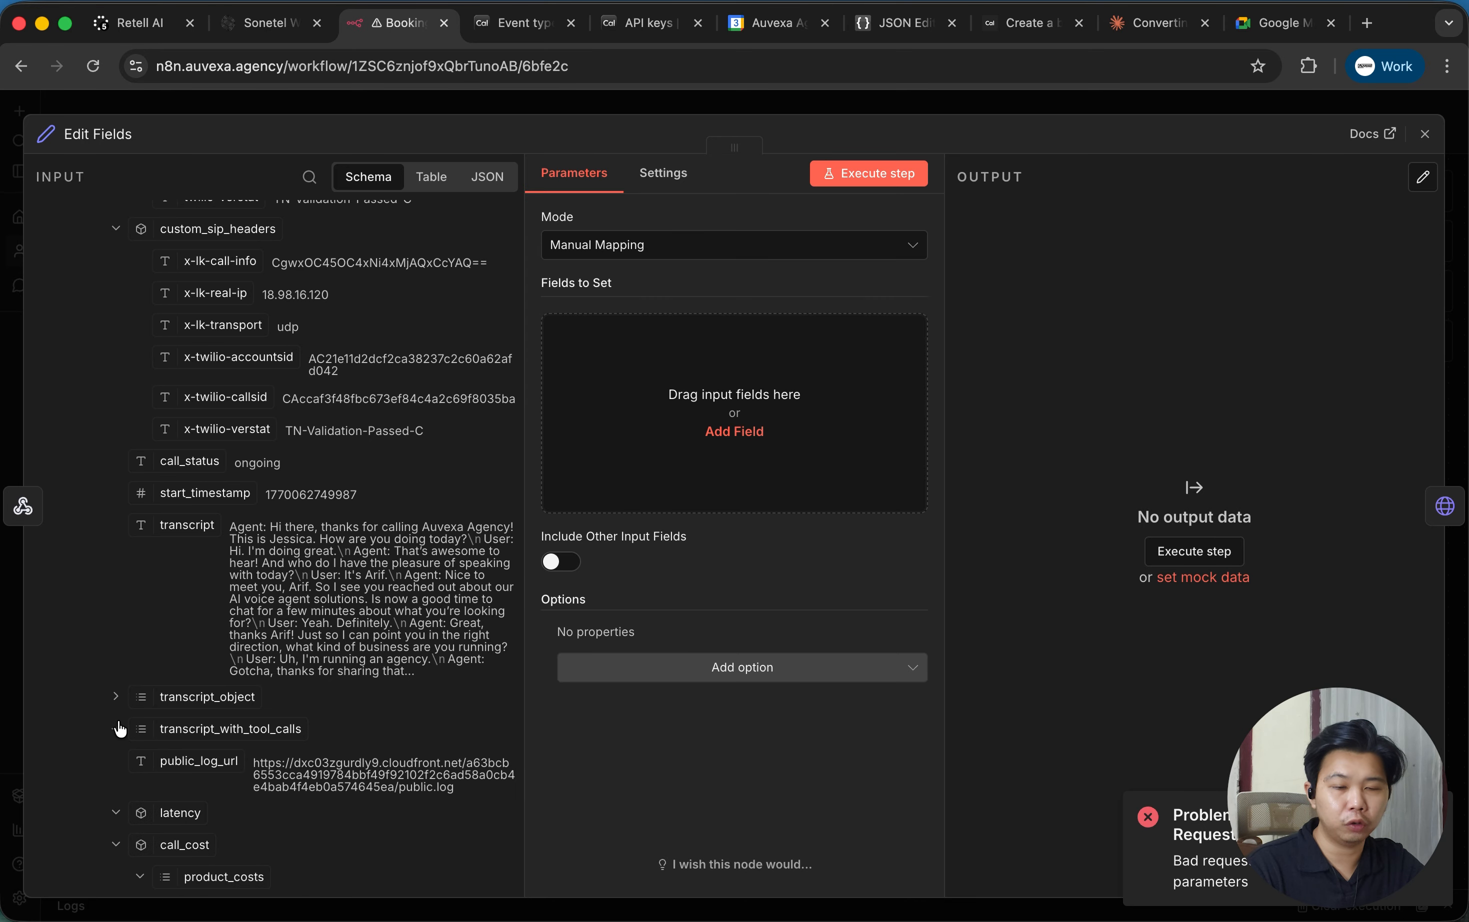
scroll(125, 769, down, 10)
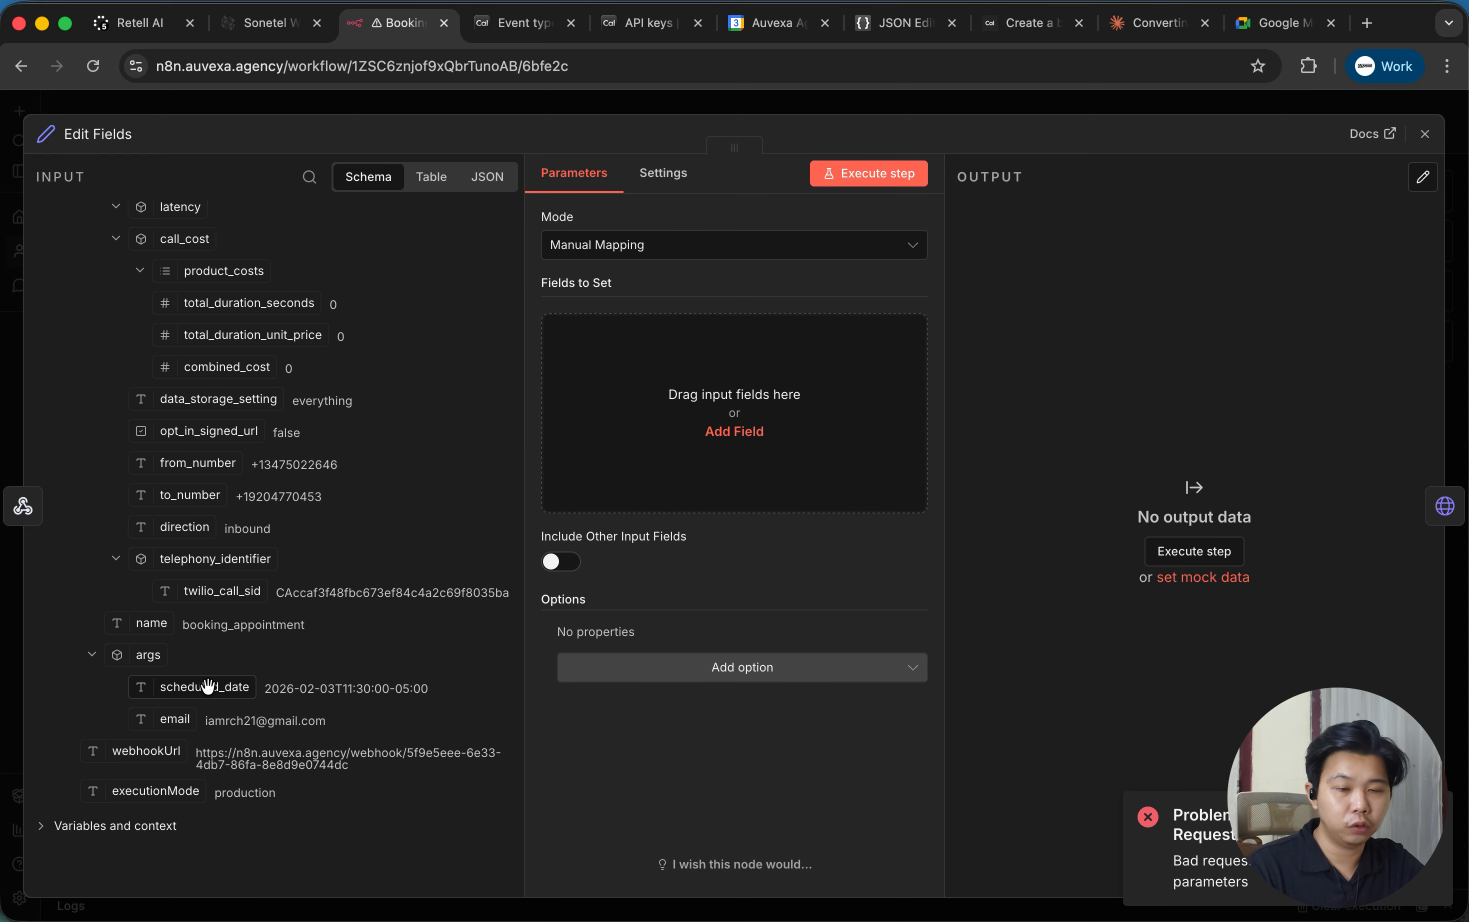
drag(209, 686, 770, 369)
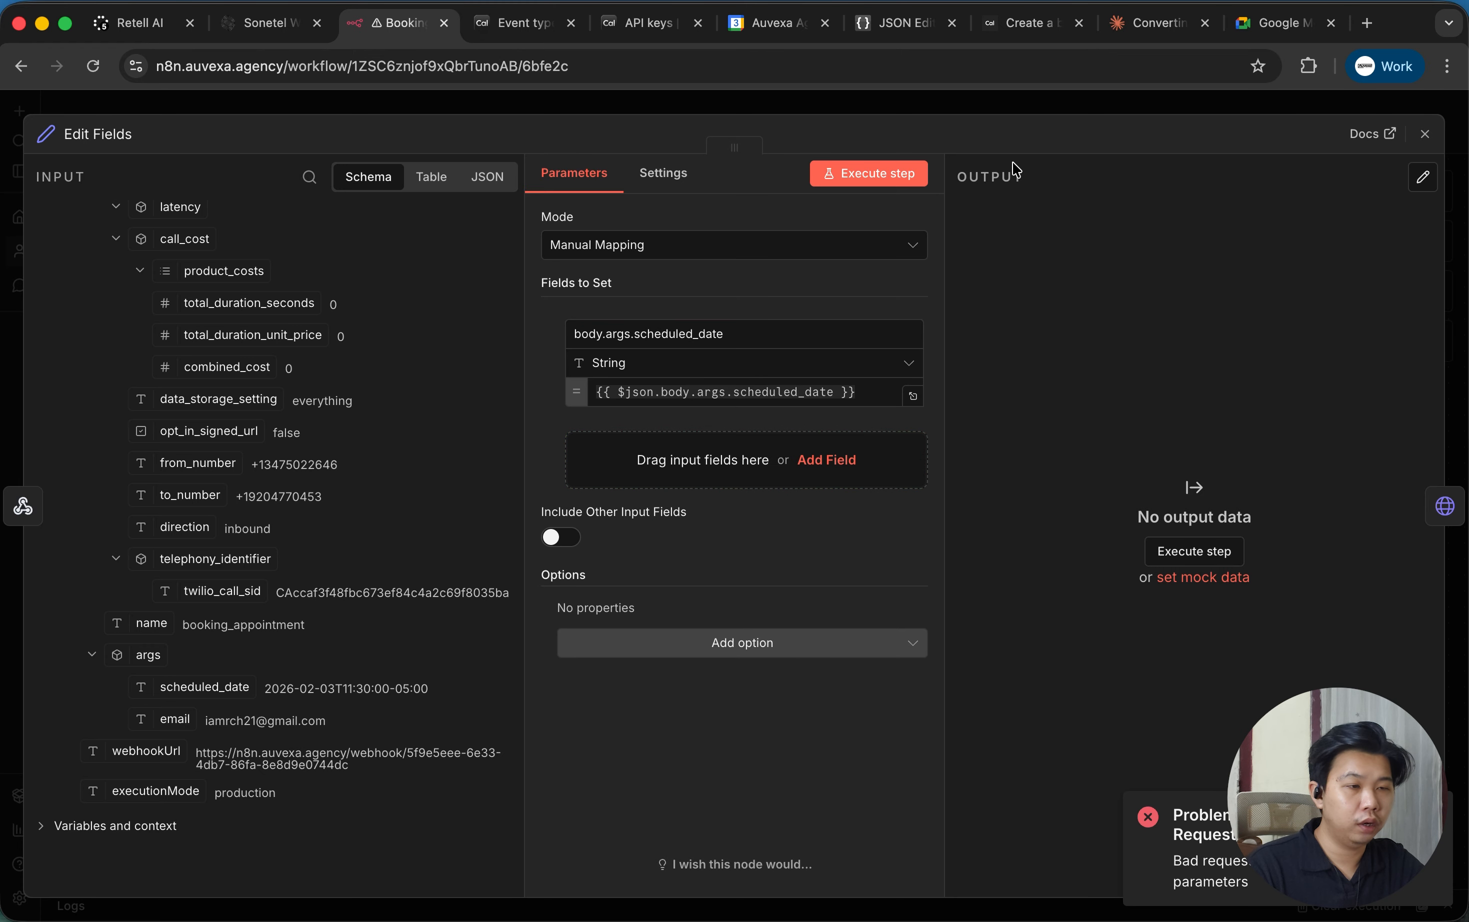
click(886, 177)
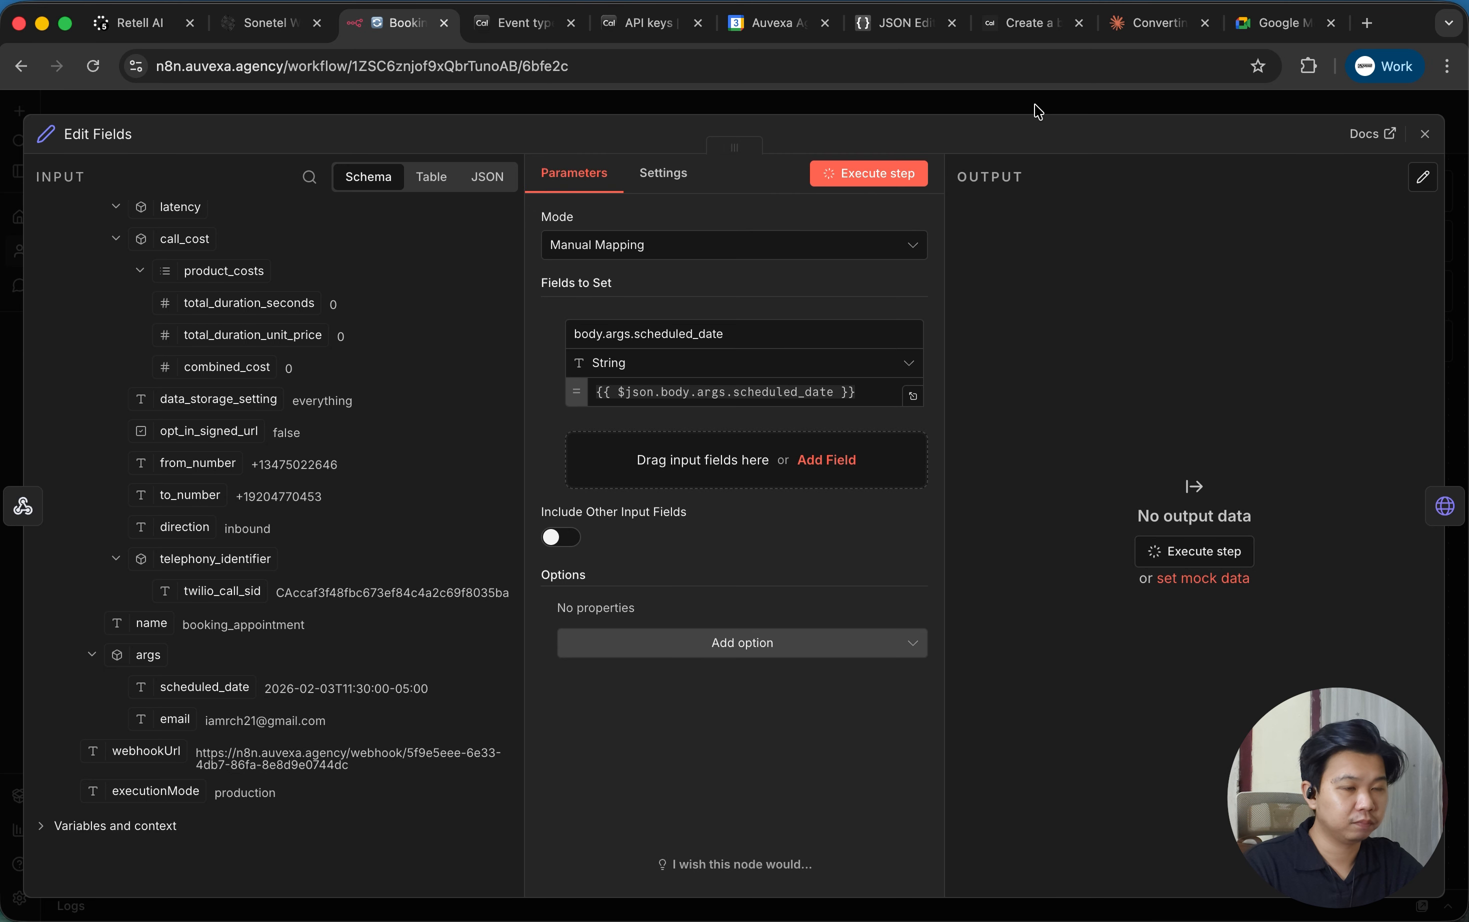
click(1040, 111)
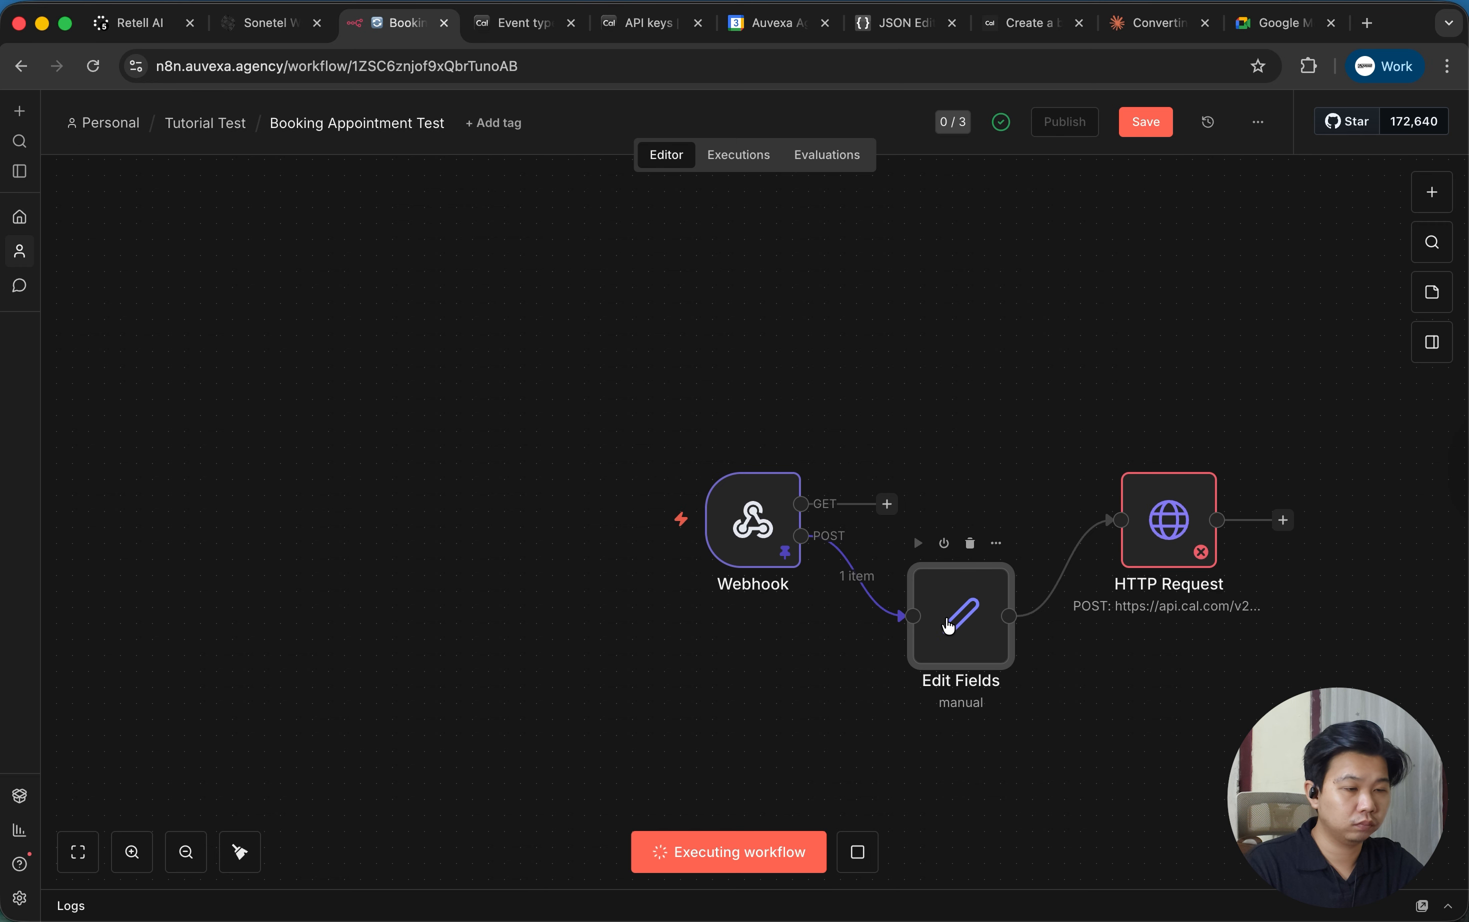
Rearrange the Edit Fields and HTTP Request nodes into a level row extending from the Webhook's POST output.
drag(947, 617, 946, 571)
drag(1162, 519, 1194, 567)
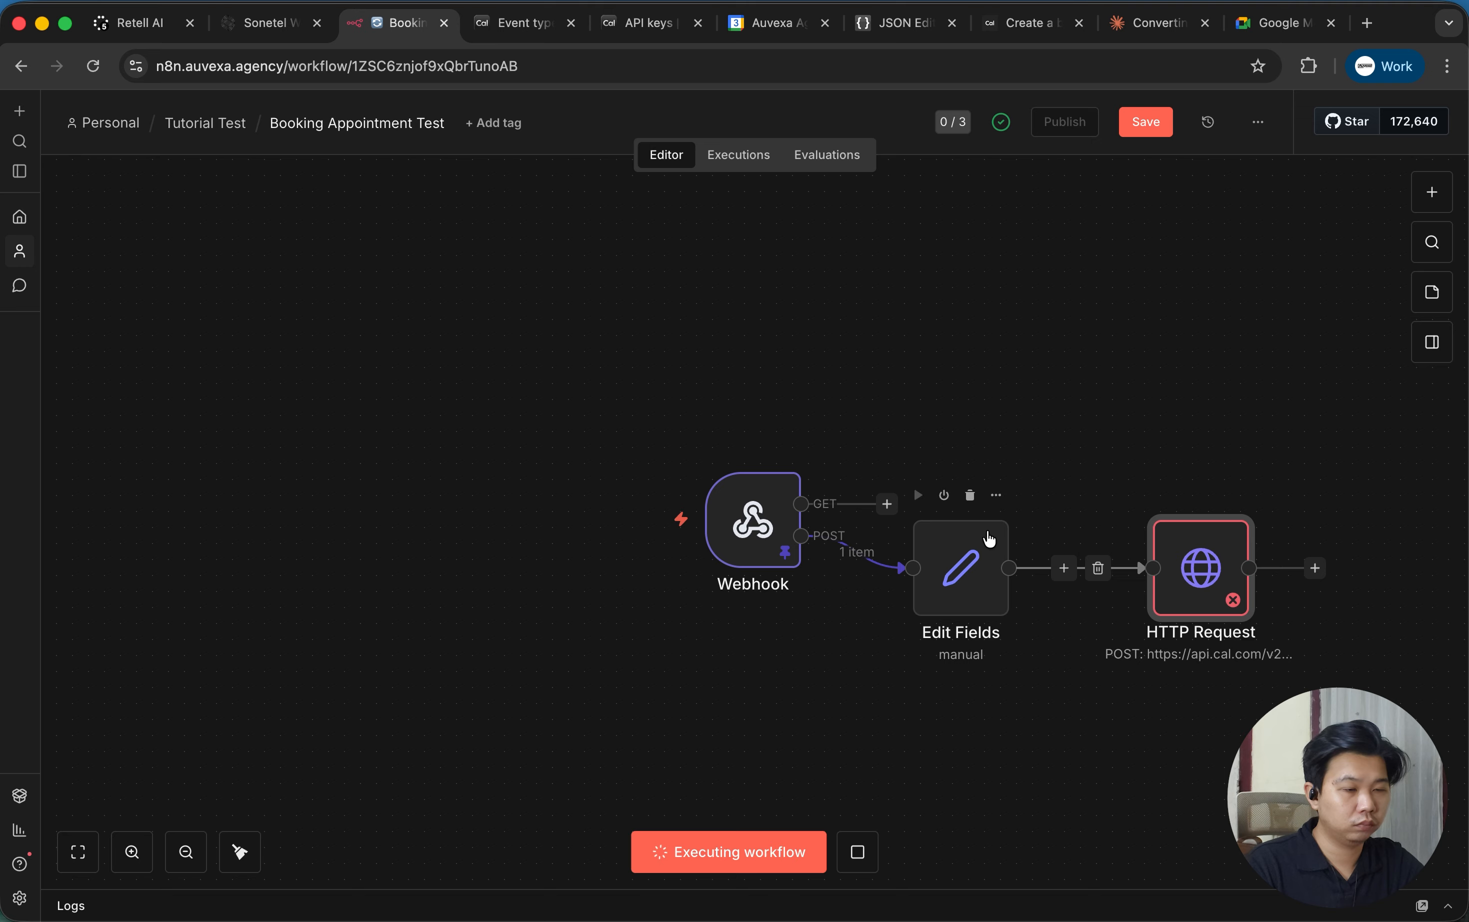
drag(987, 544, 1004, 530)
drag(1195, 564, 1274, 532)
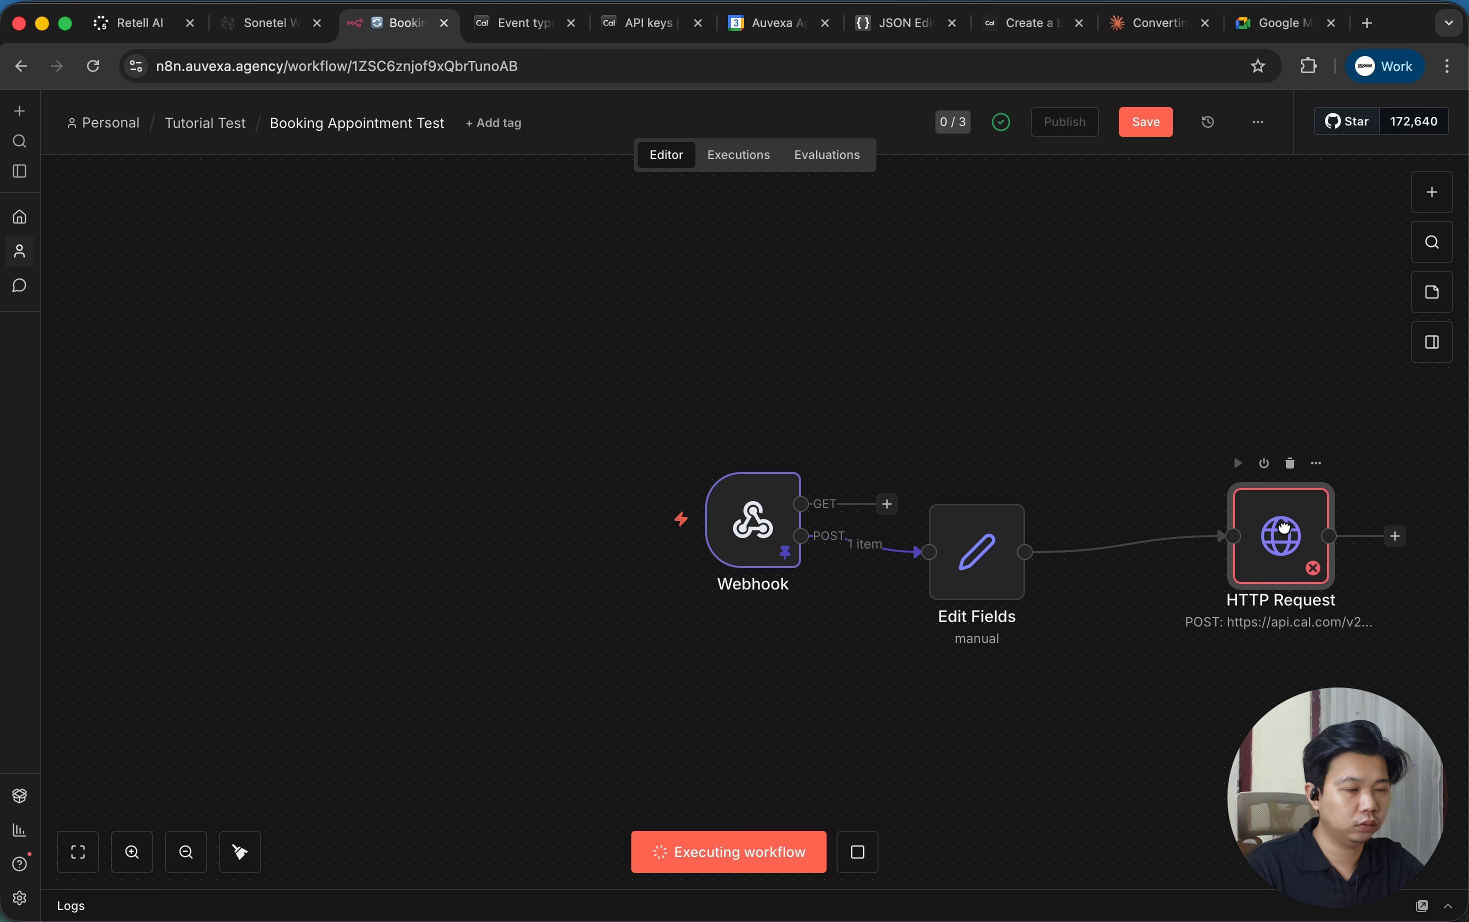
drag(969, 553, 984, 537)
Stop the running workflow execution and check the Edit Fields node's output.
double_click(985, 536)
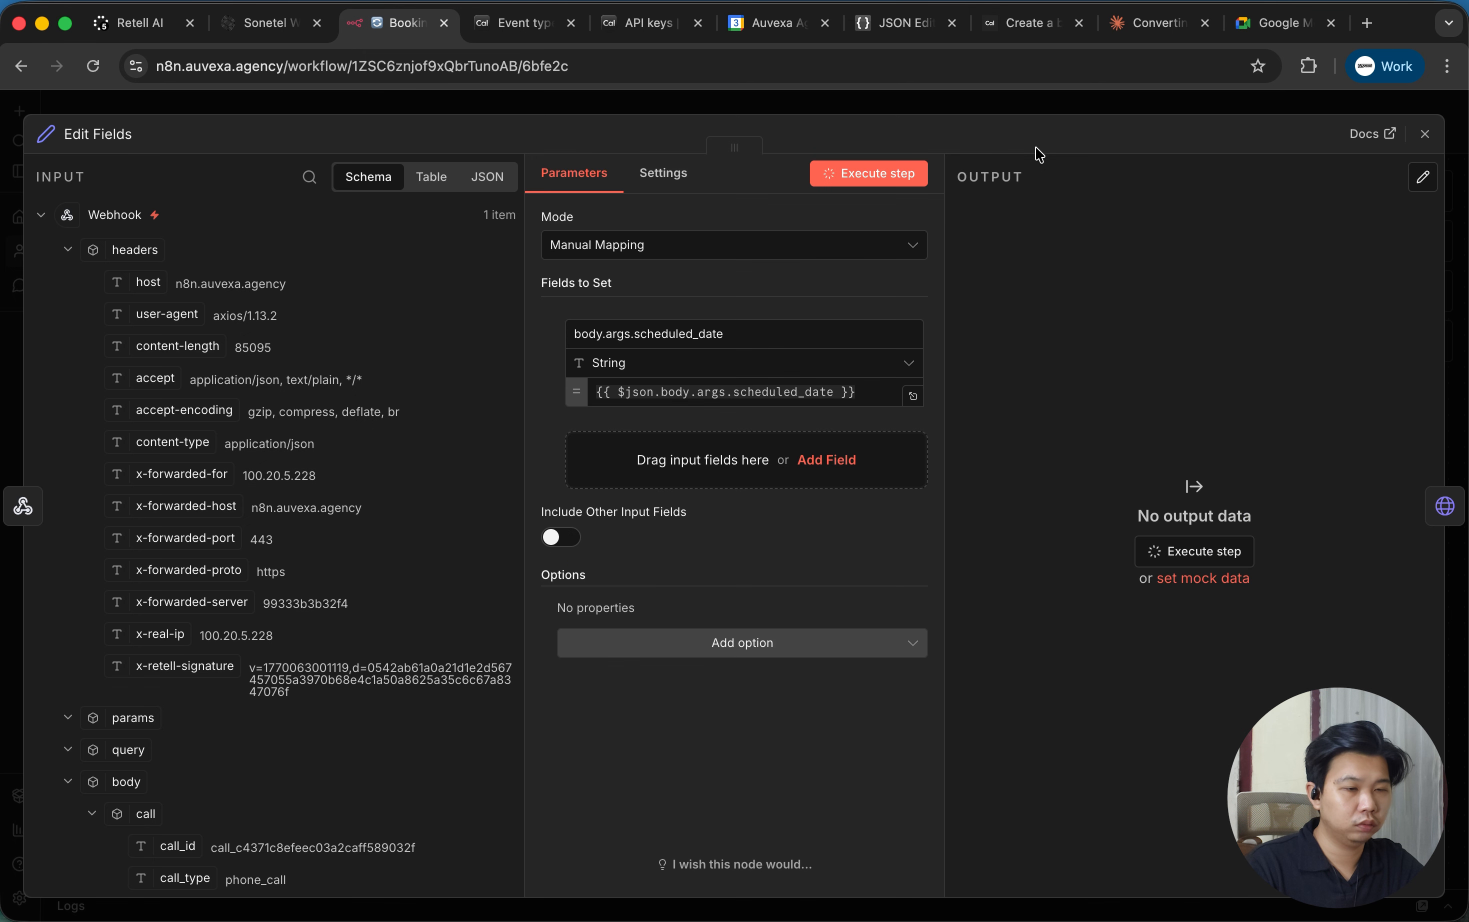
click(1029, 101)
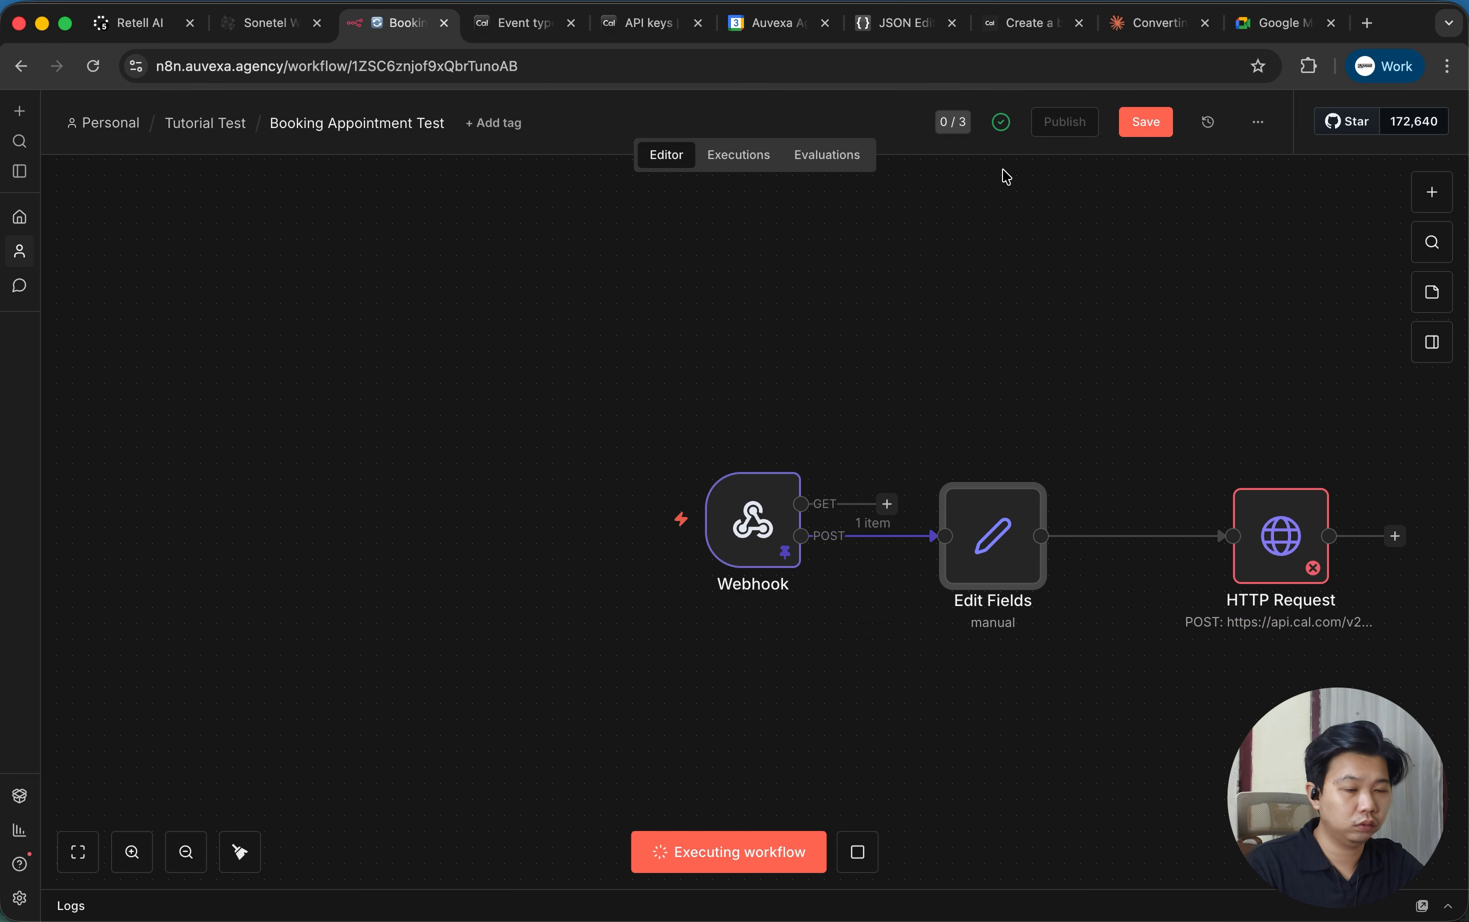
click(856, 849)
double_click(978, 551)
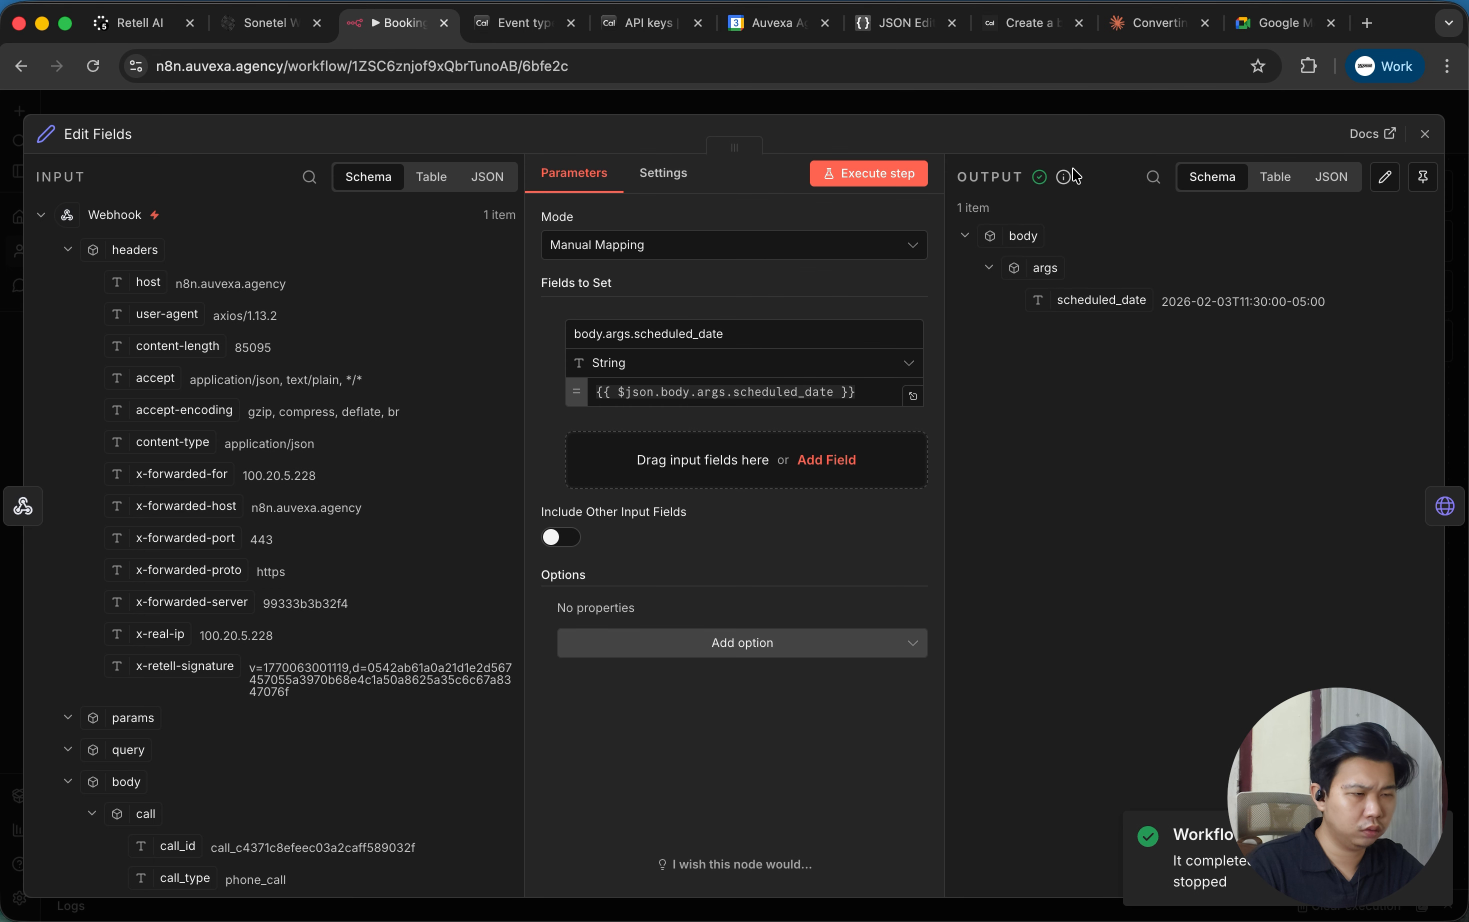
click(1093, 110)
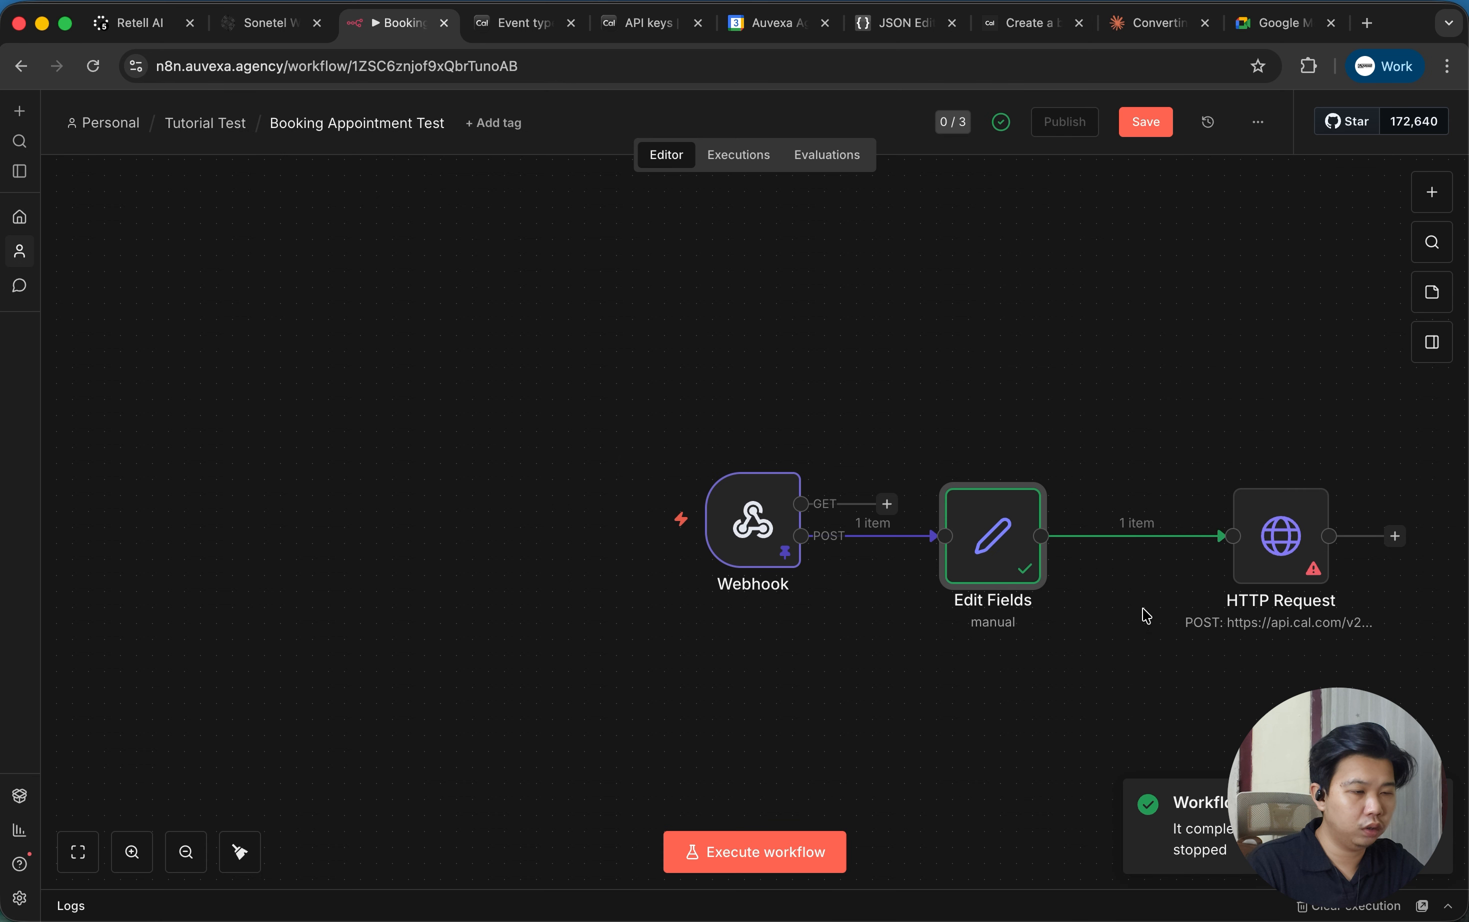
Insert a Code in JavaScript node between Edit Fields and HTTP Request.
click(1122, 536)
text(code)
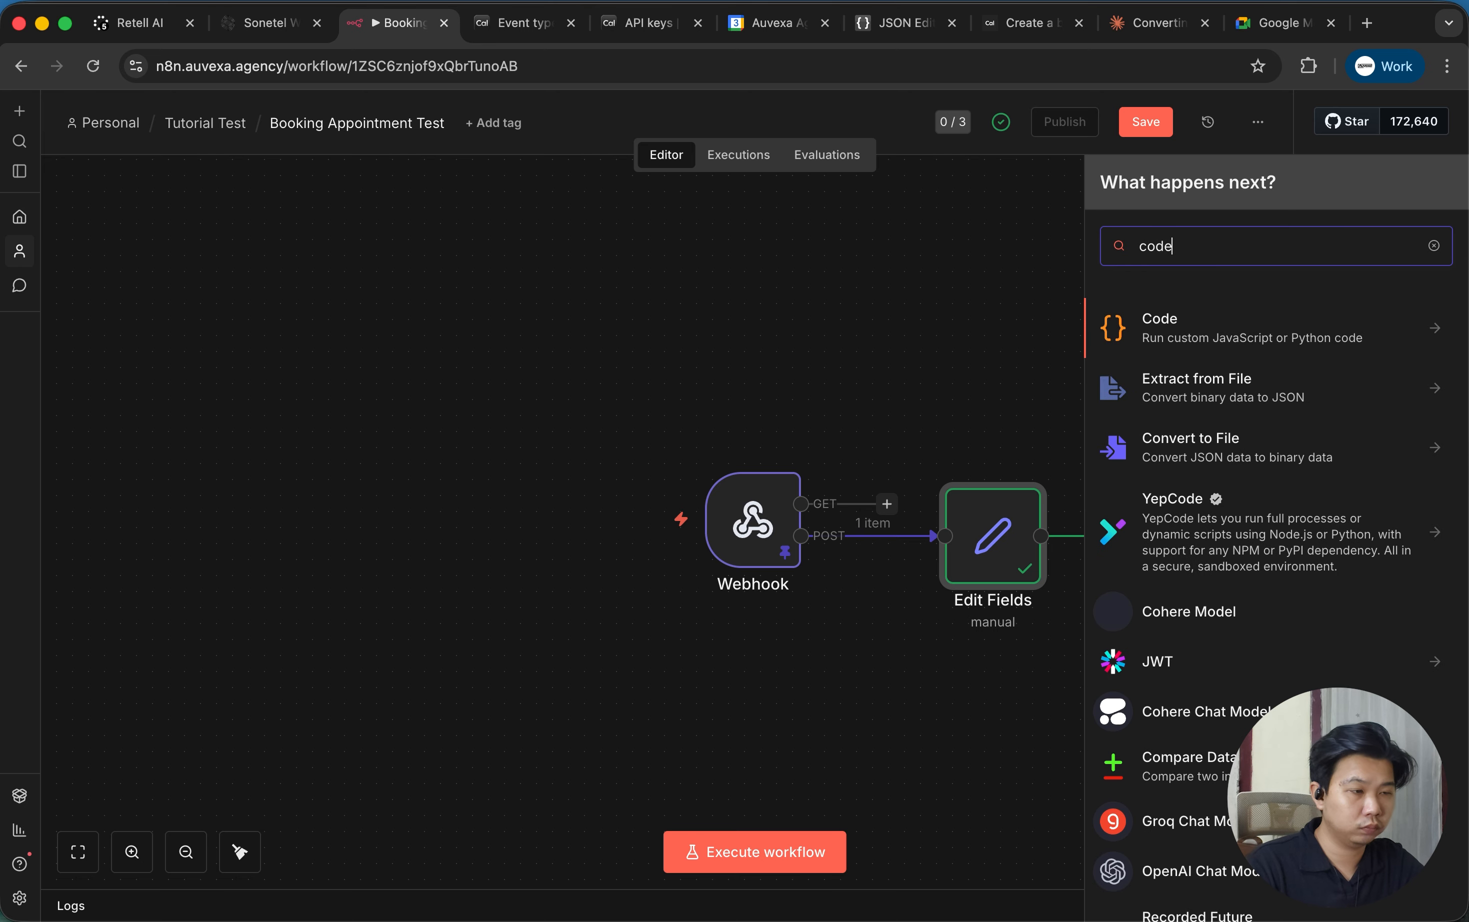
click(1285, 319)
click(1227, 366)
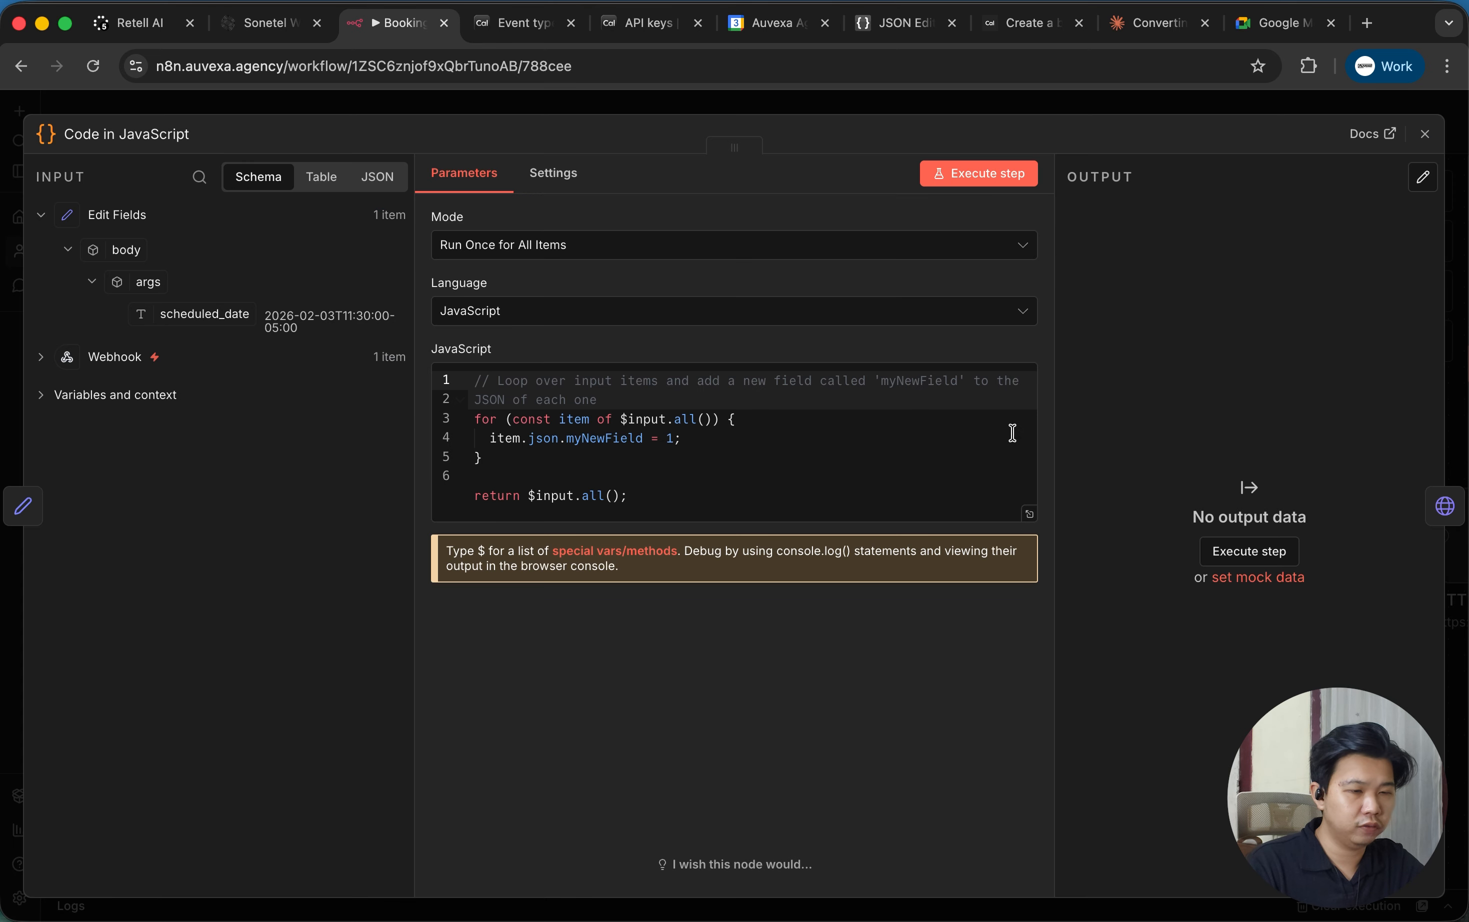
Replace the Code node's default script with Claude's code that converts each item's datetime to datetime_utc using new Date(inputDateTime).toISOString().
click(836, 450)
key(ctrl+a)
text(const items = $input.all();  return items.map(item => {   const inputDateTime = item.json.datetime;    return {     json: {       ...item.json,       datetime_utc: new Date(inputDateTime).toISOString()     }   }; });)
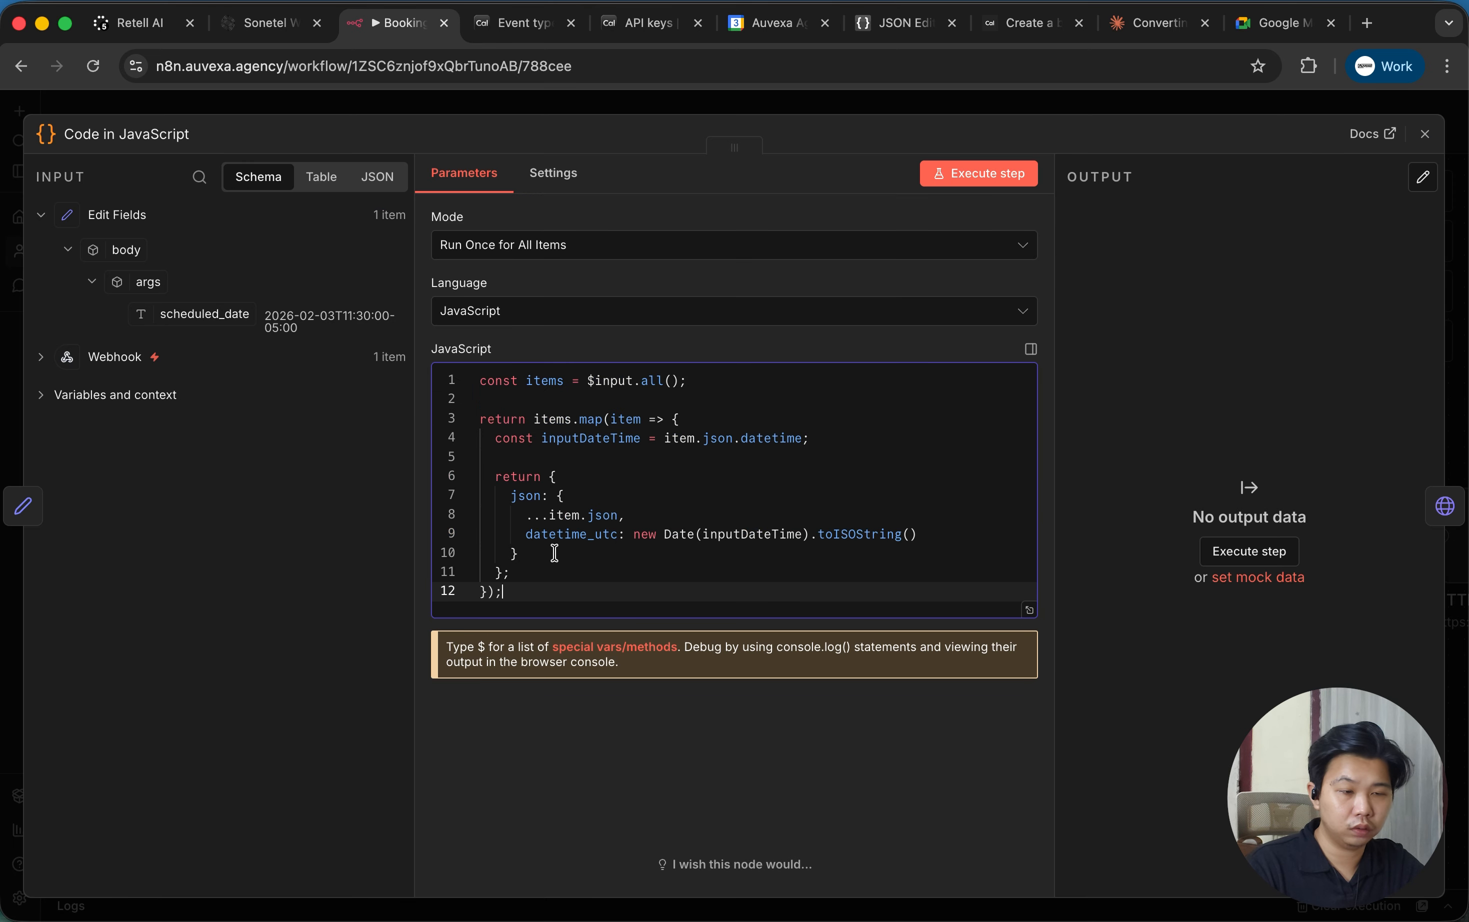
Try to execute the Code in JavaScript node, close it and stop the workflow run.
click(993, 173)
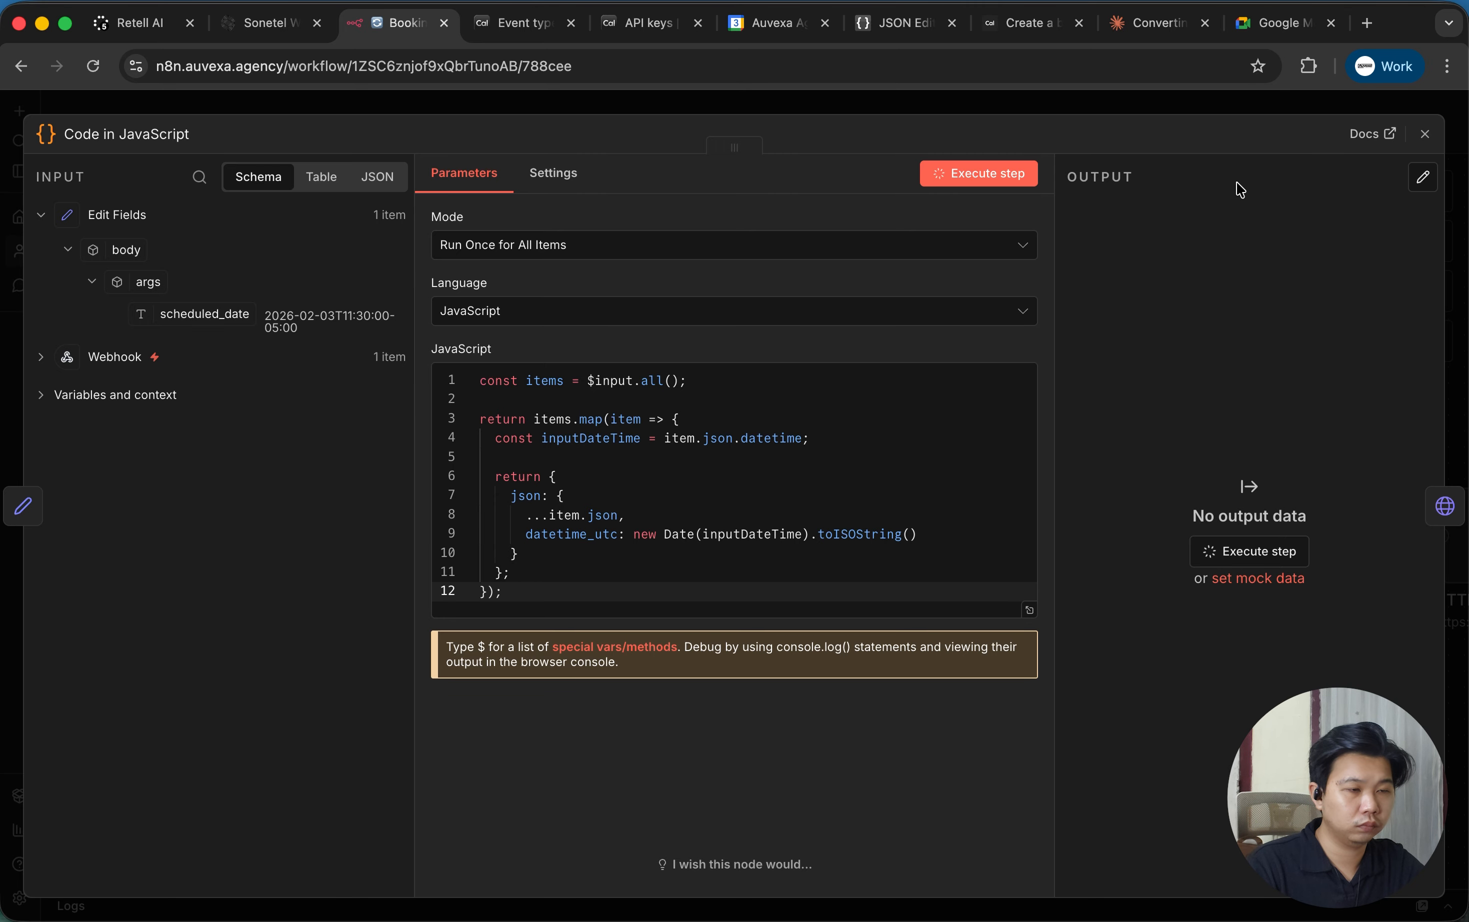
click(1212, 102)
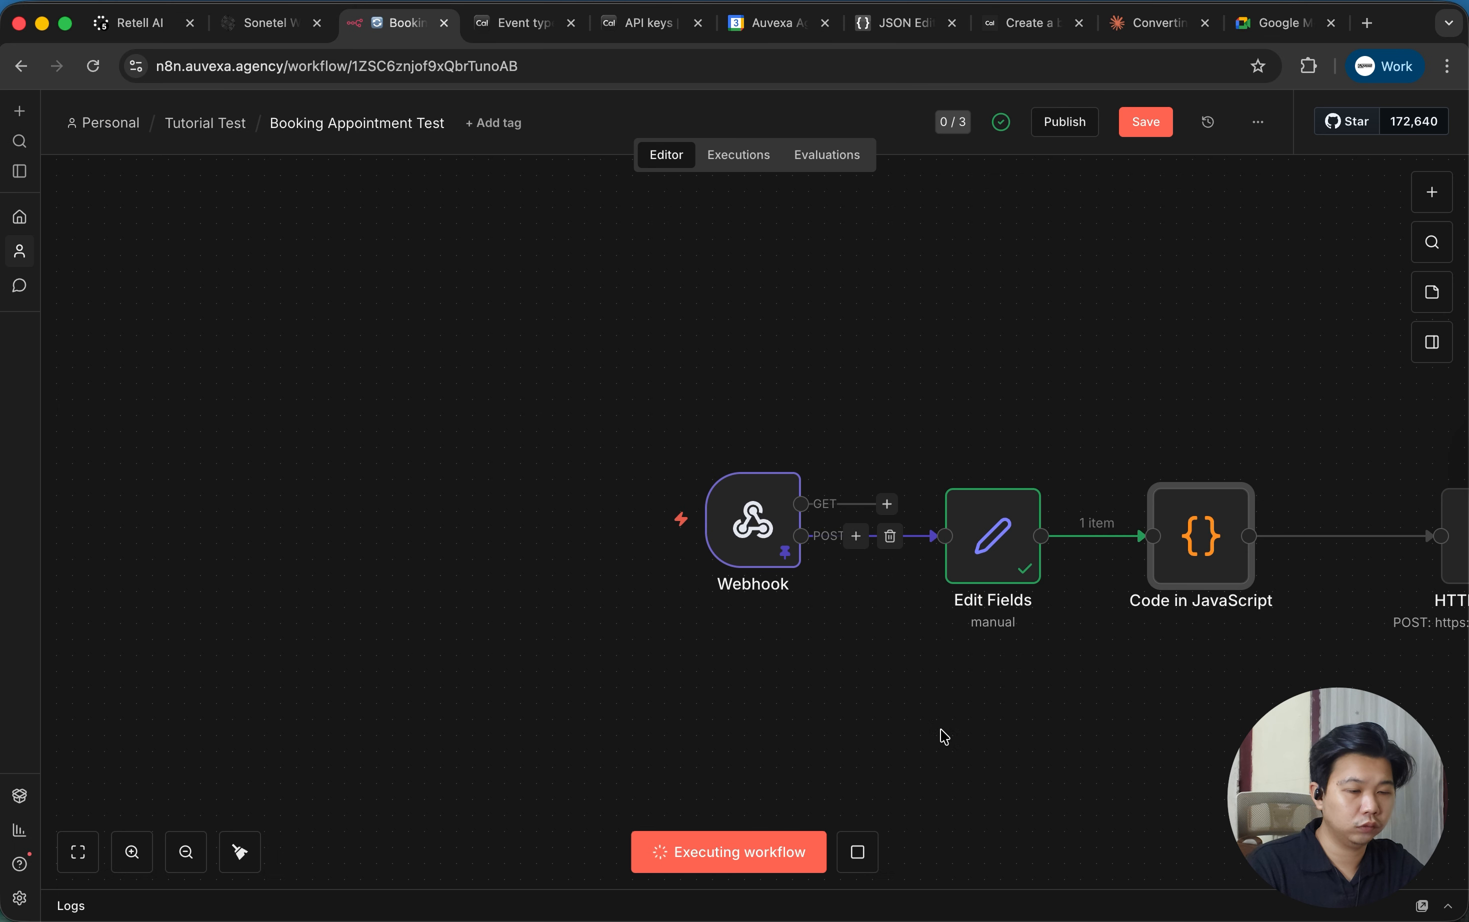
click(857, 852)
scroll(1105, 747, right, 10)
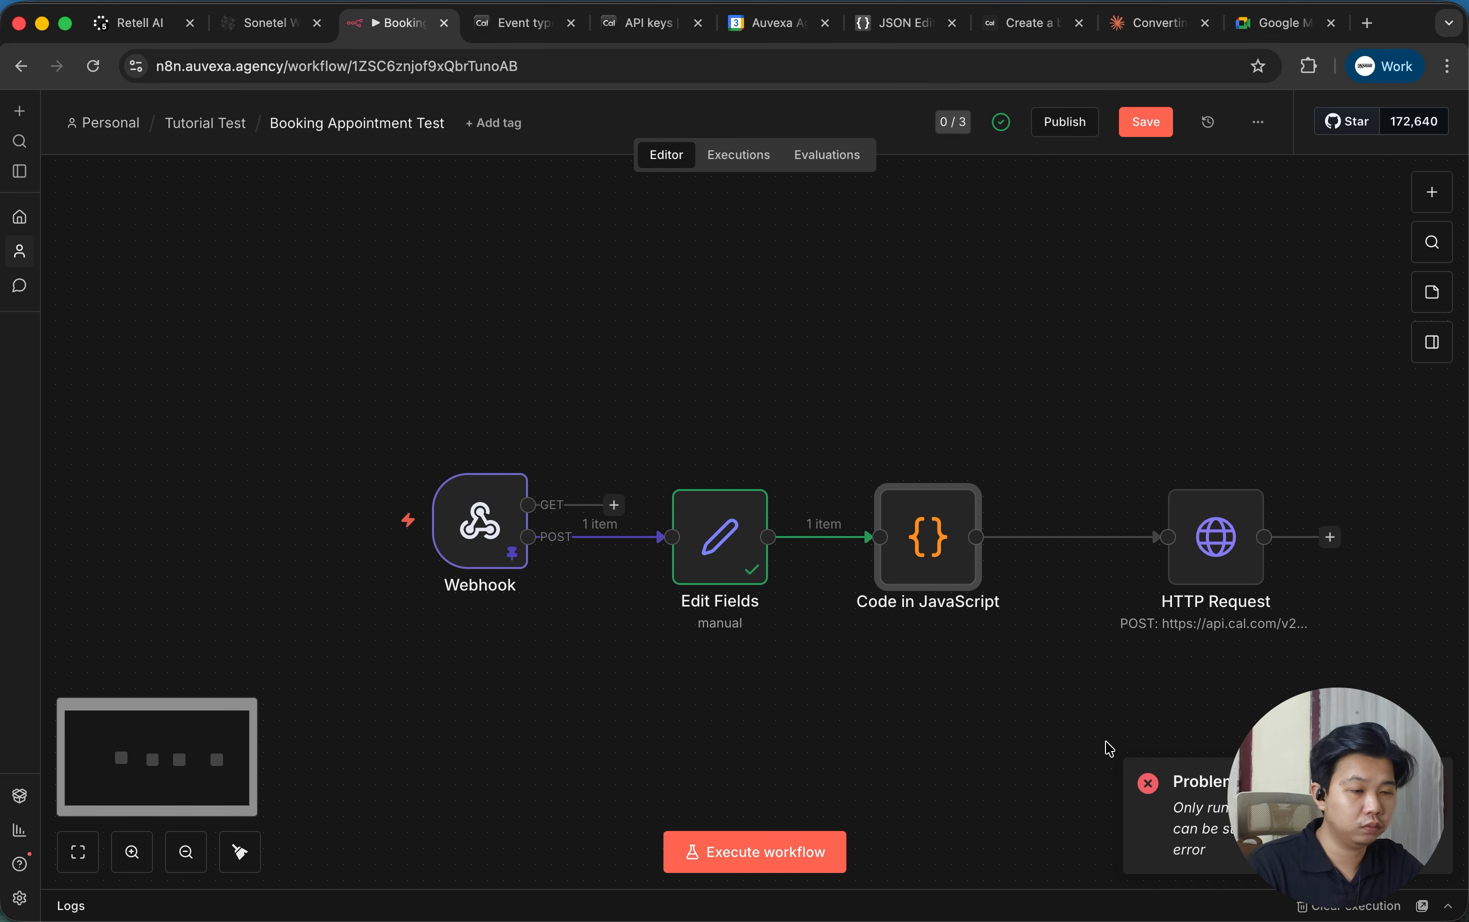
Try executing the Code in JavaScript node again and look at its available run modes.
double_click(823, 558)
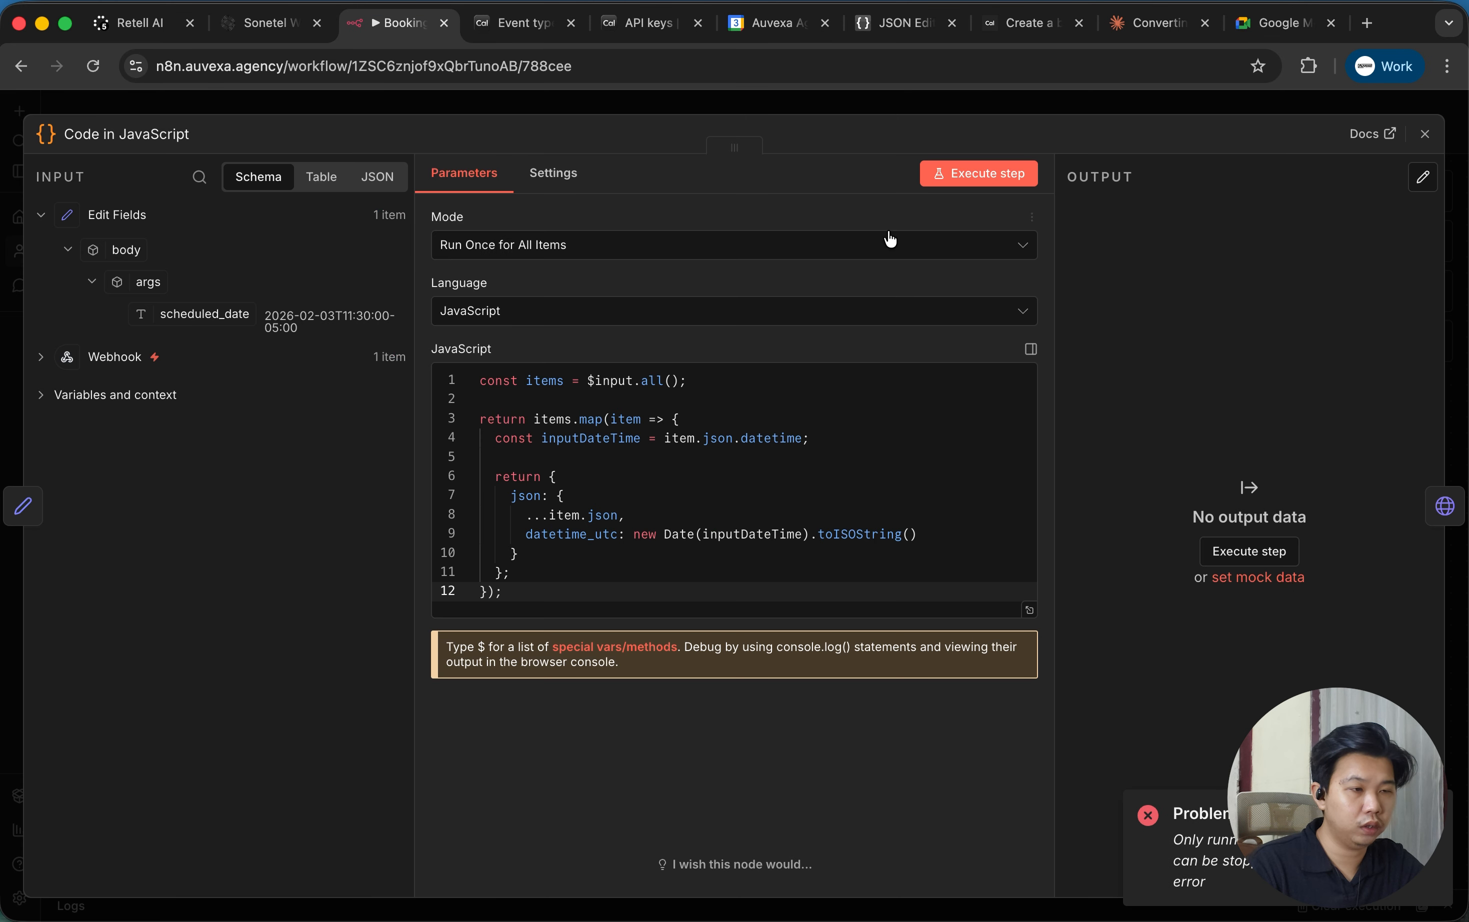
click(977, 173)
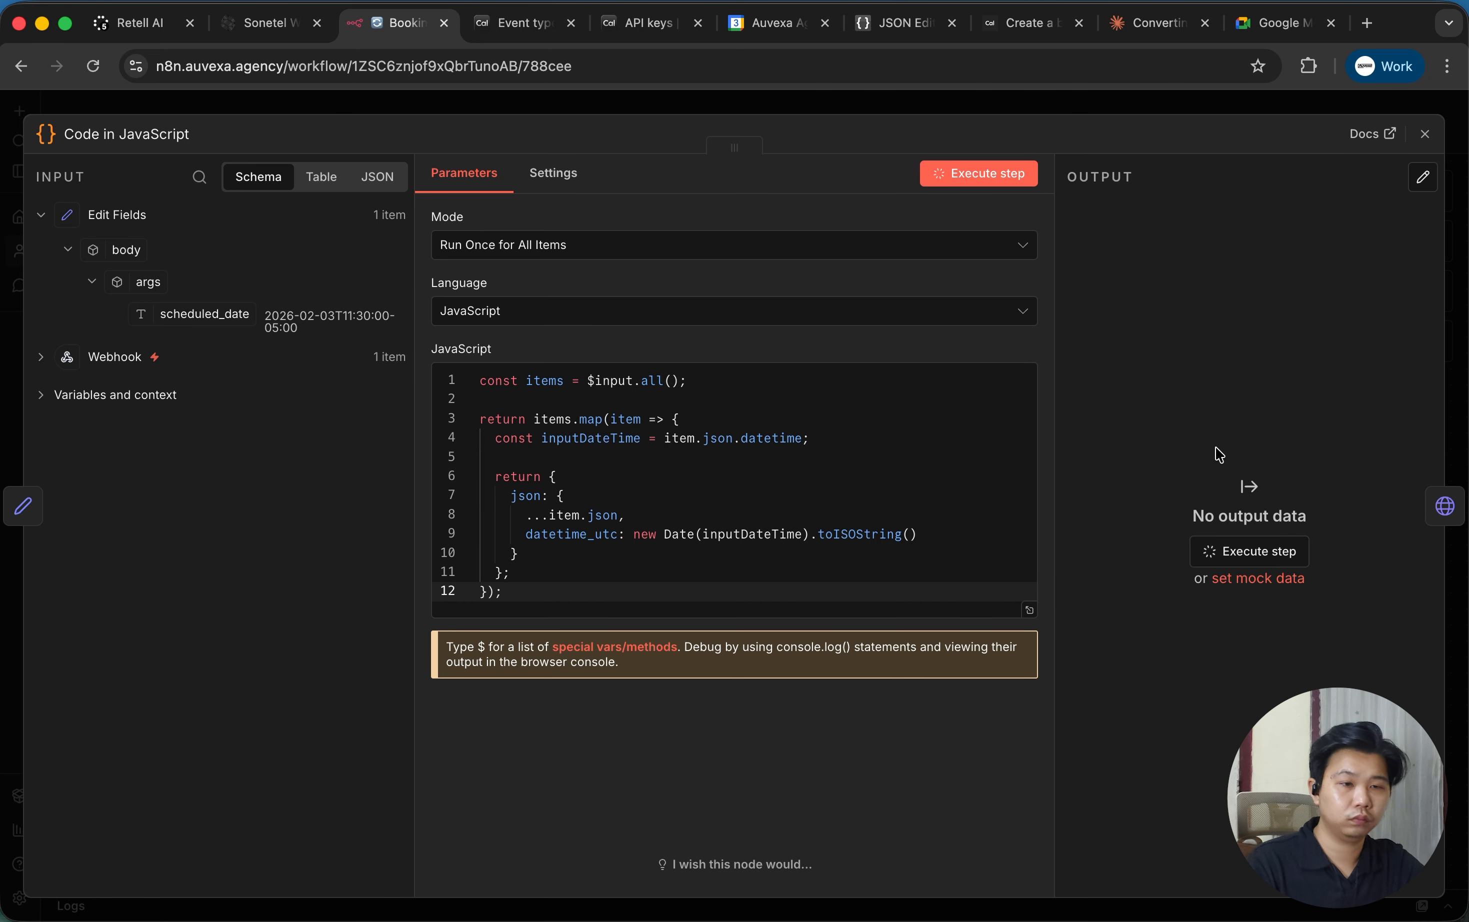
click(1004, 257)
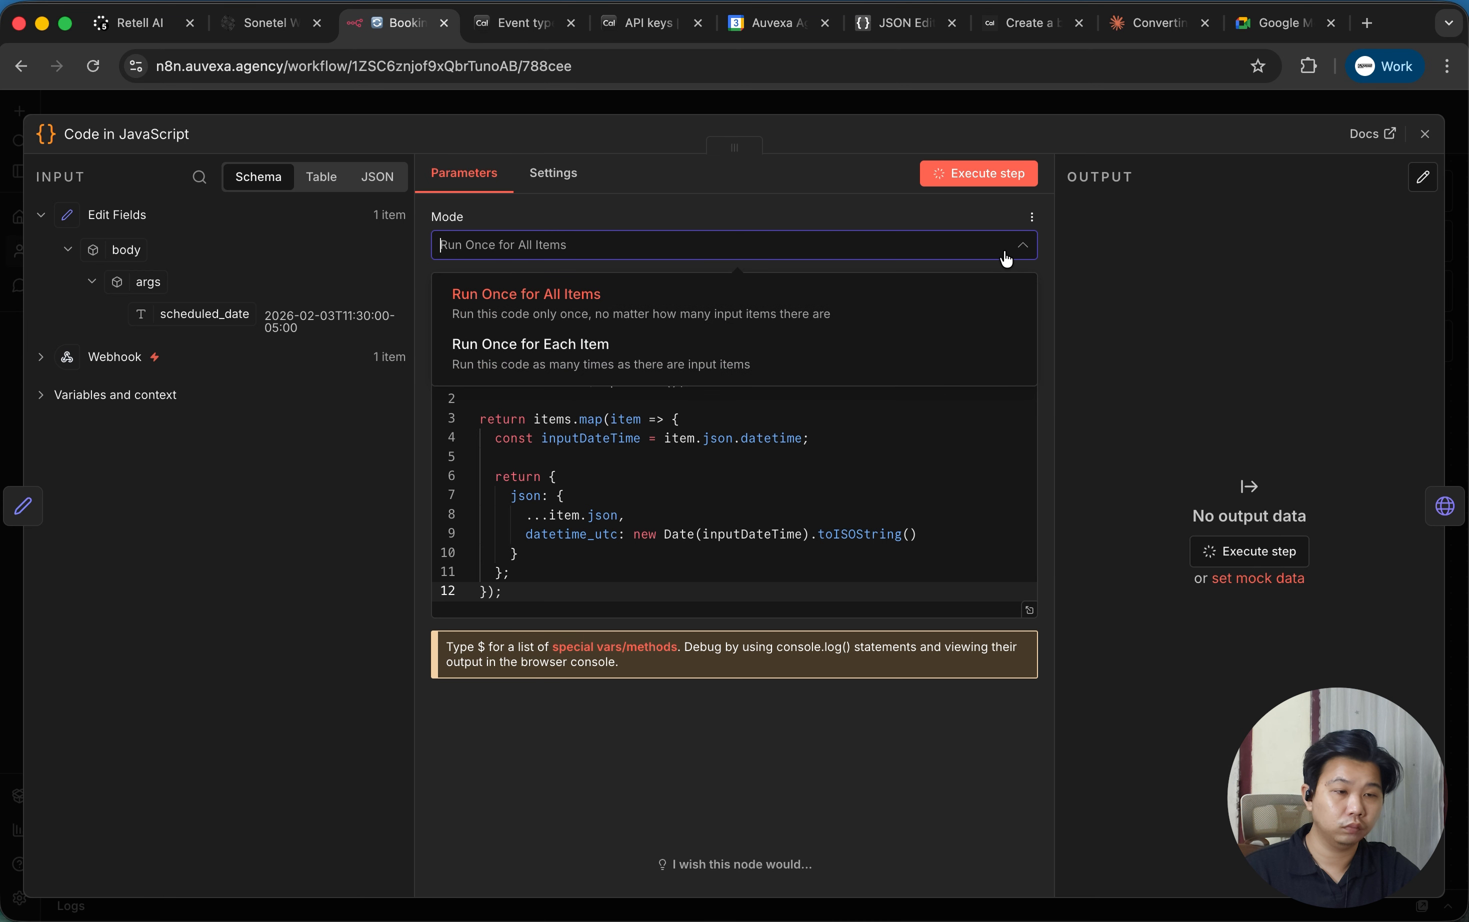
click(1004, 255)
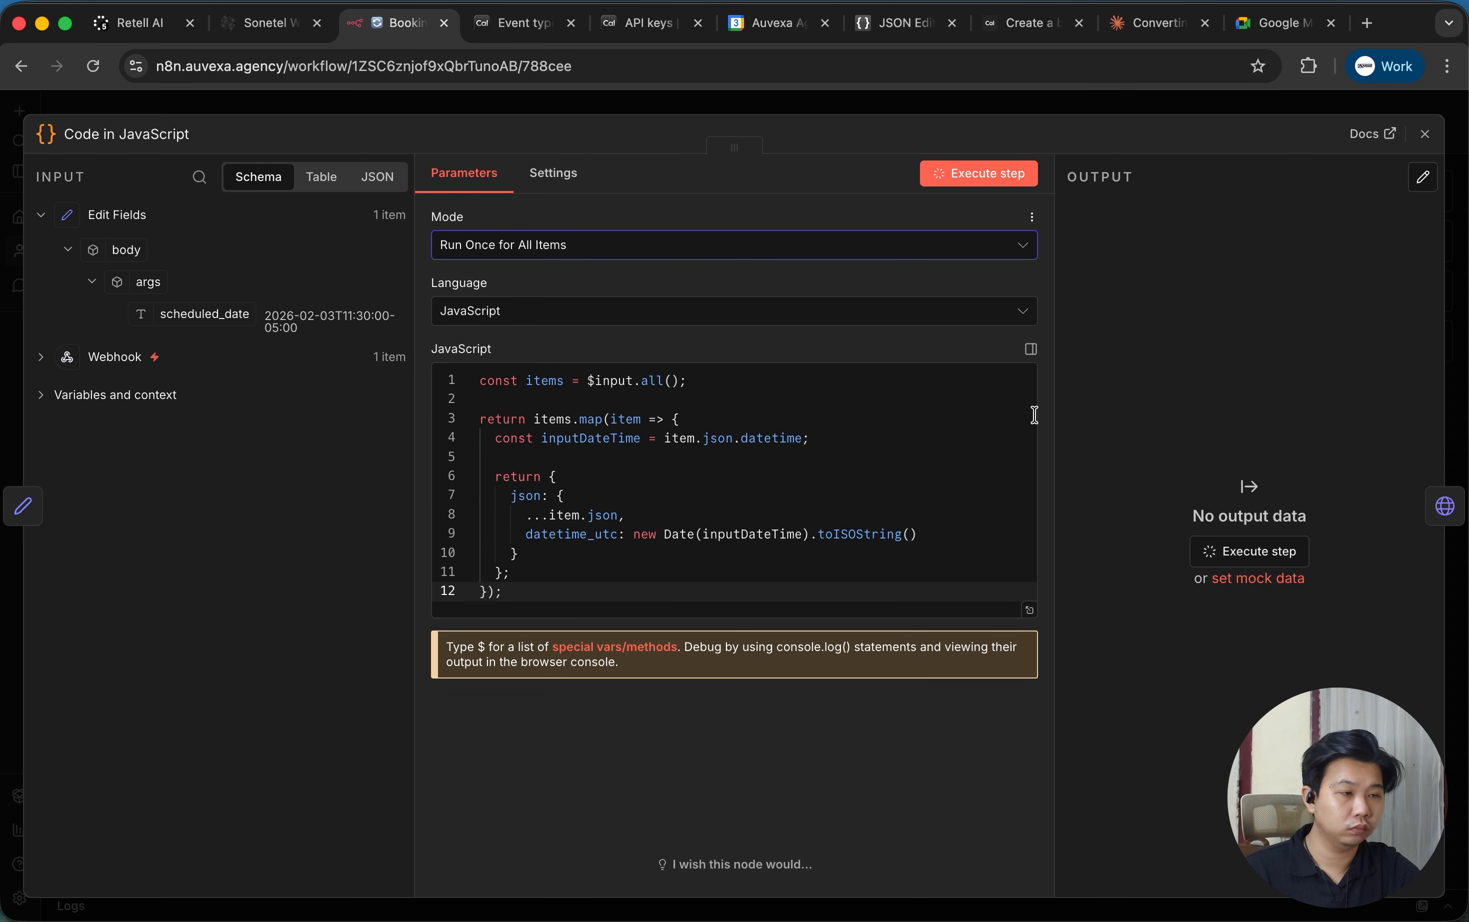
click(1184, 109)
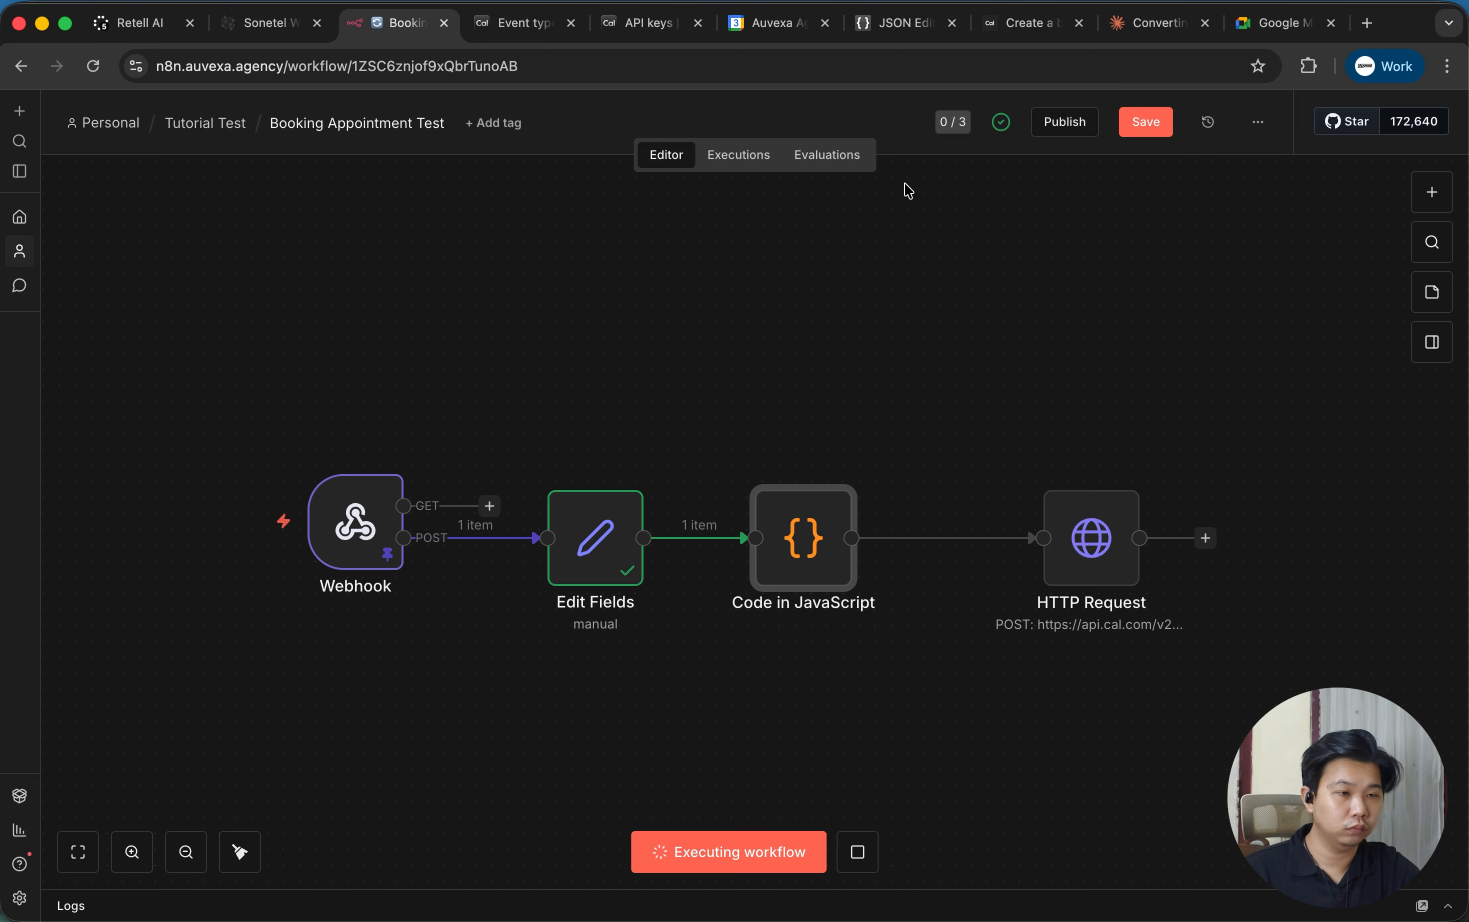
Check the workflow's execution history, return to the editor and stop the current run.
click(739, 154)
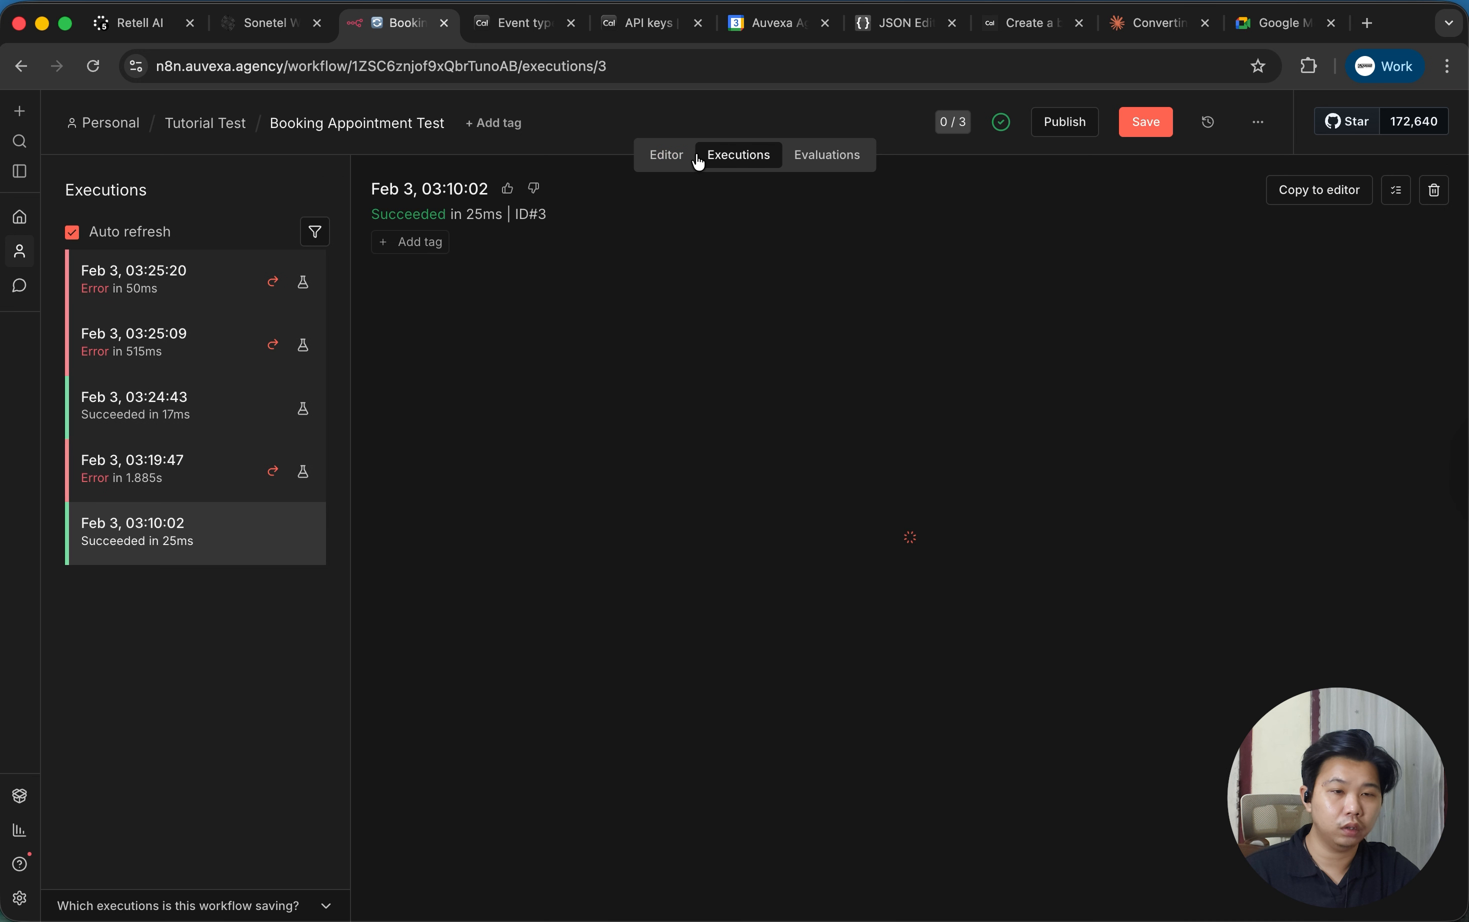
click(671, 156)
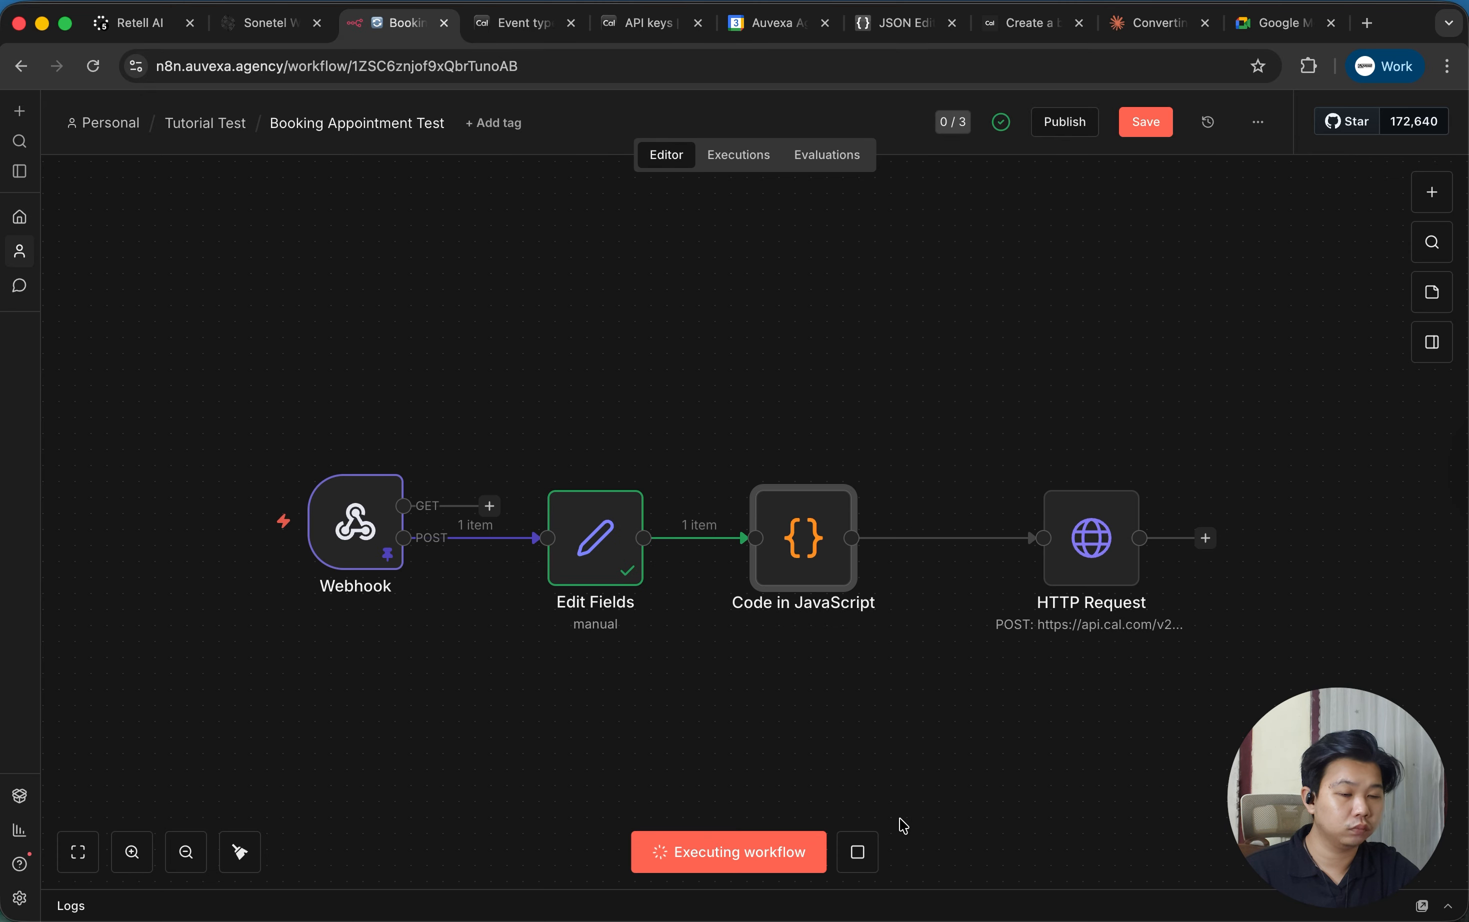
click(871, 856)
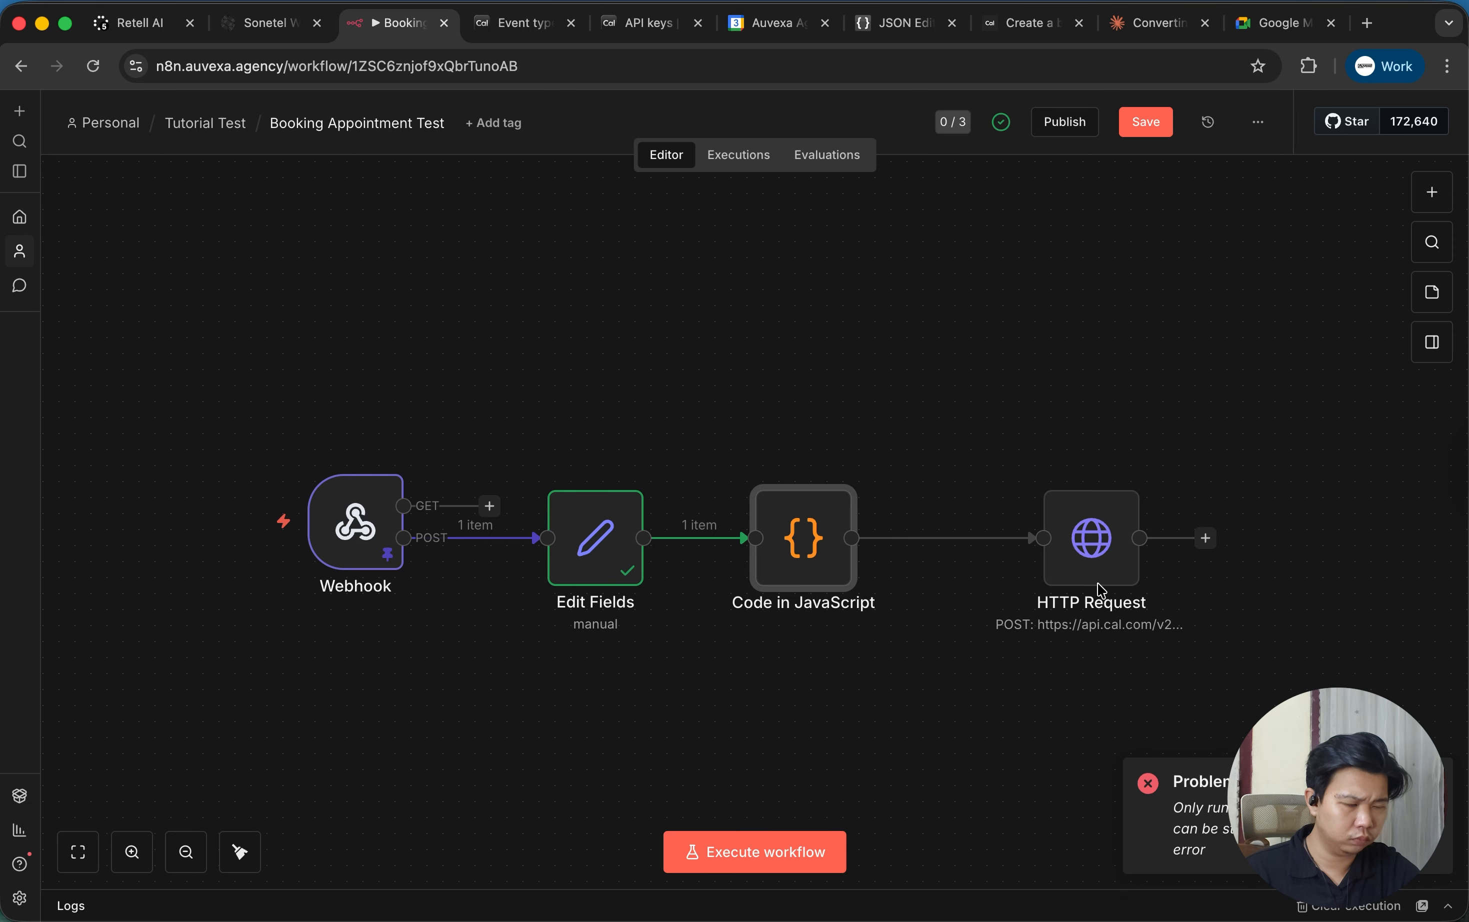
Move the HTTP Request node closer to the Code in JavaScript node and save the workflow.
drag(1067, 536, 988, 537)
click(1145, 117)
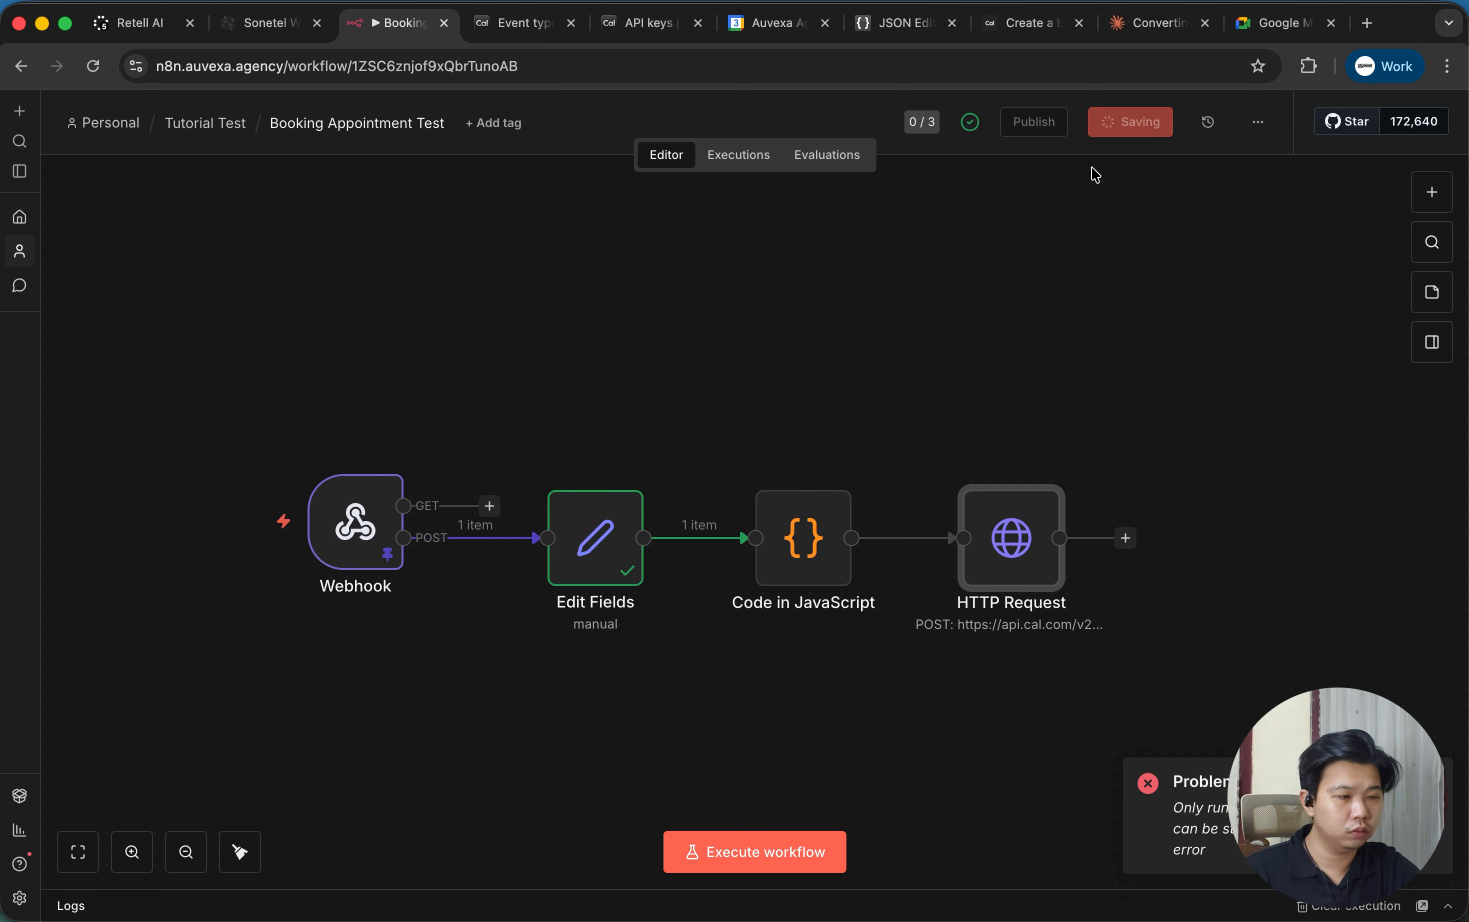
Retry executing the Code in JavaScript node on the saved workflow and look over its node settings.
double_click(803, 534)
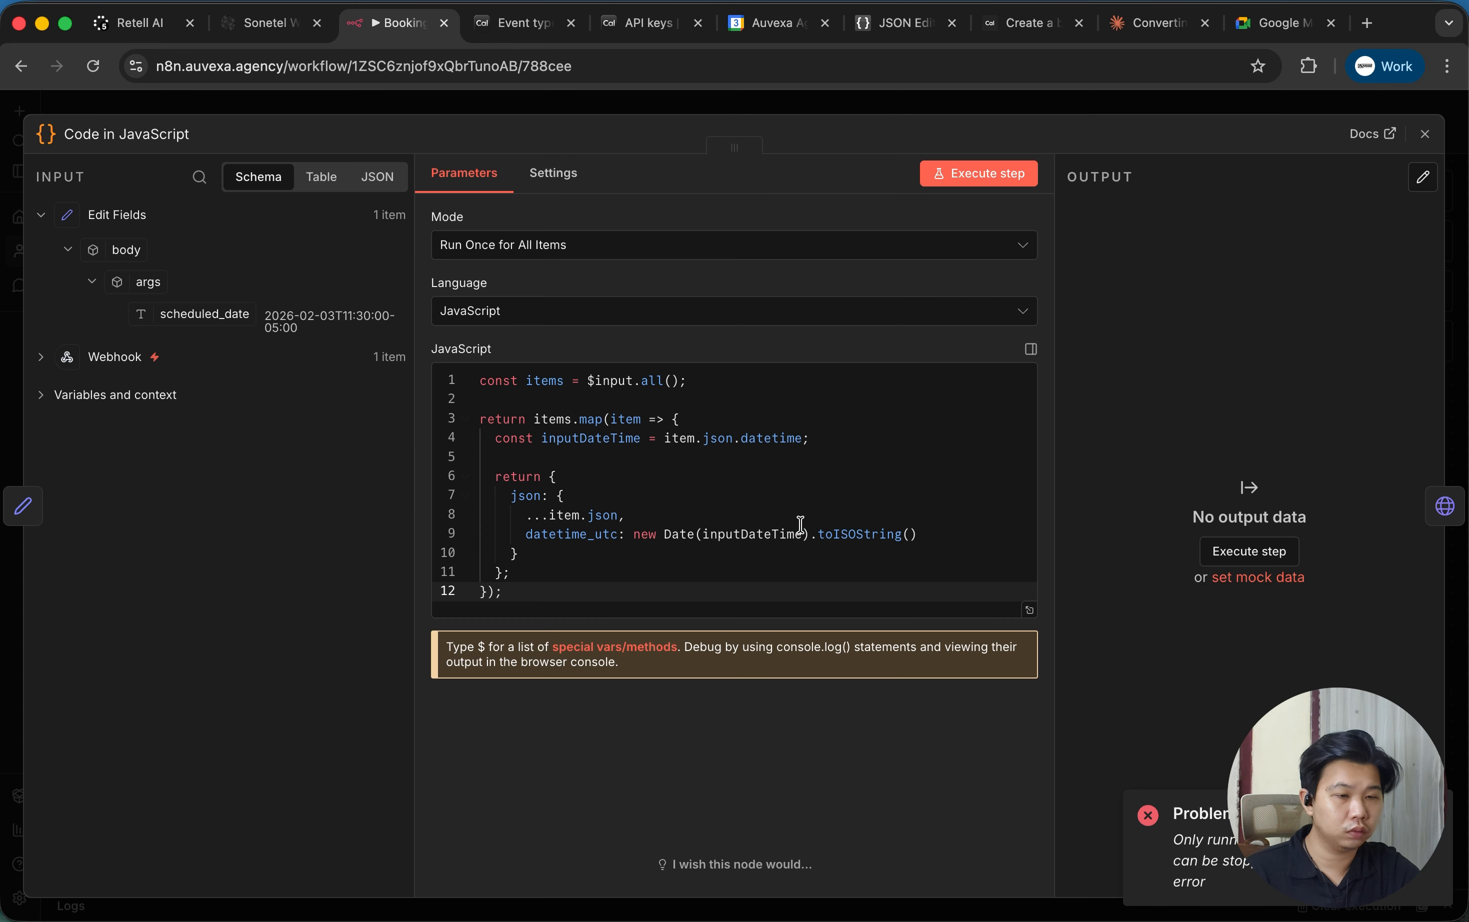
click(986, 178)
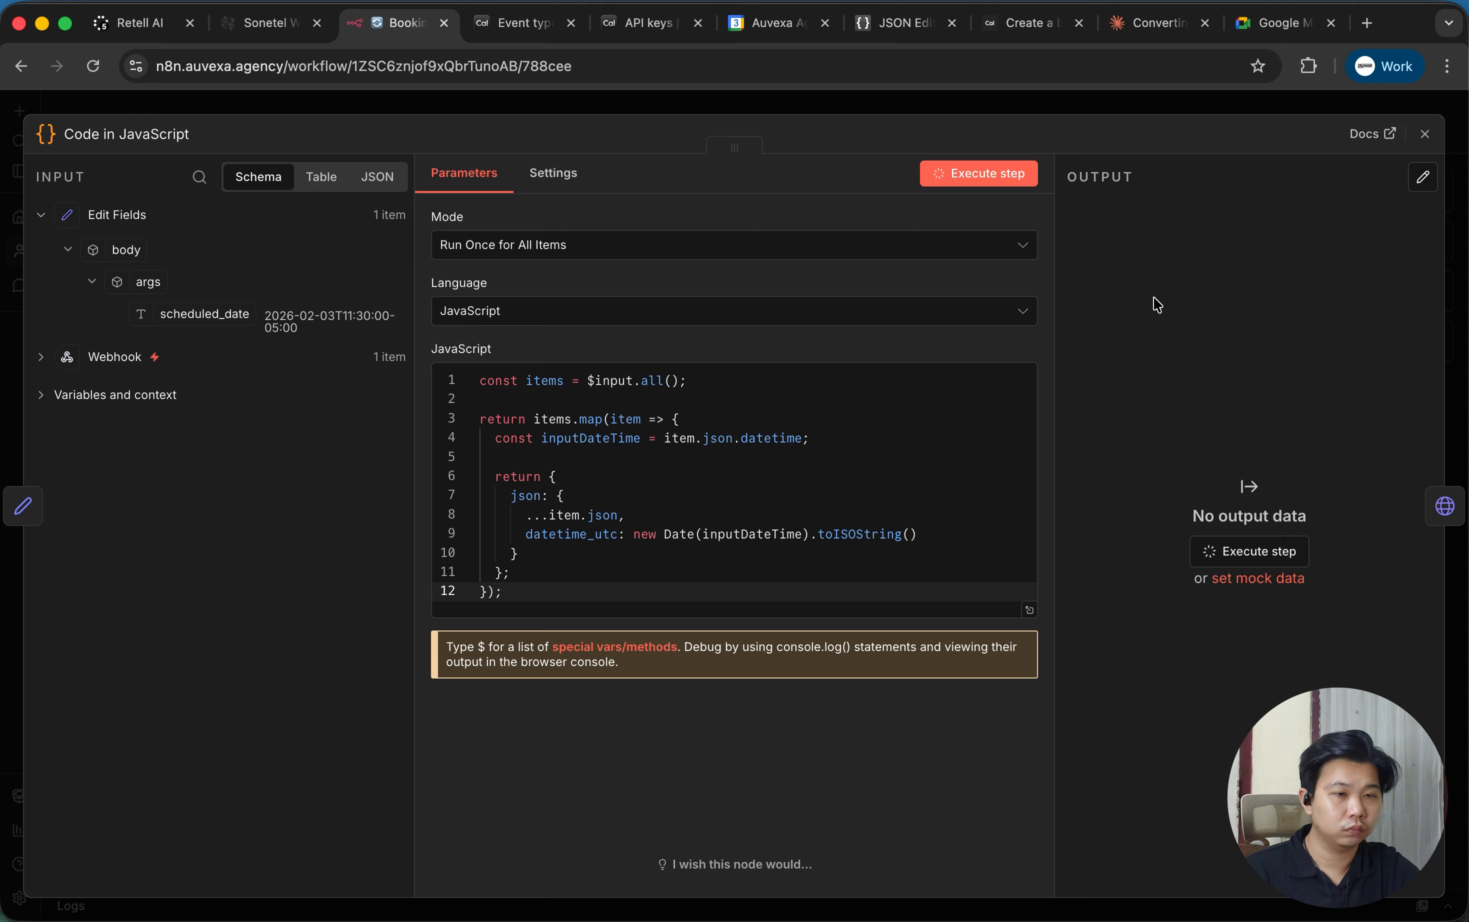
click(548, 175)
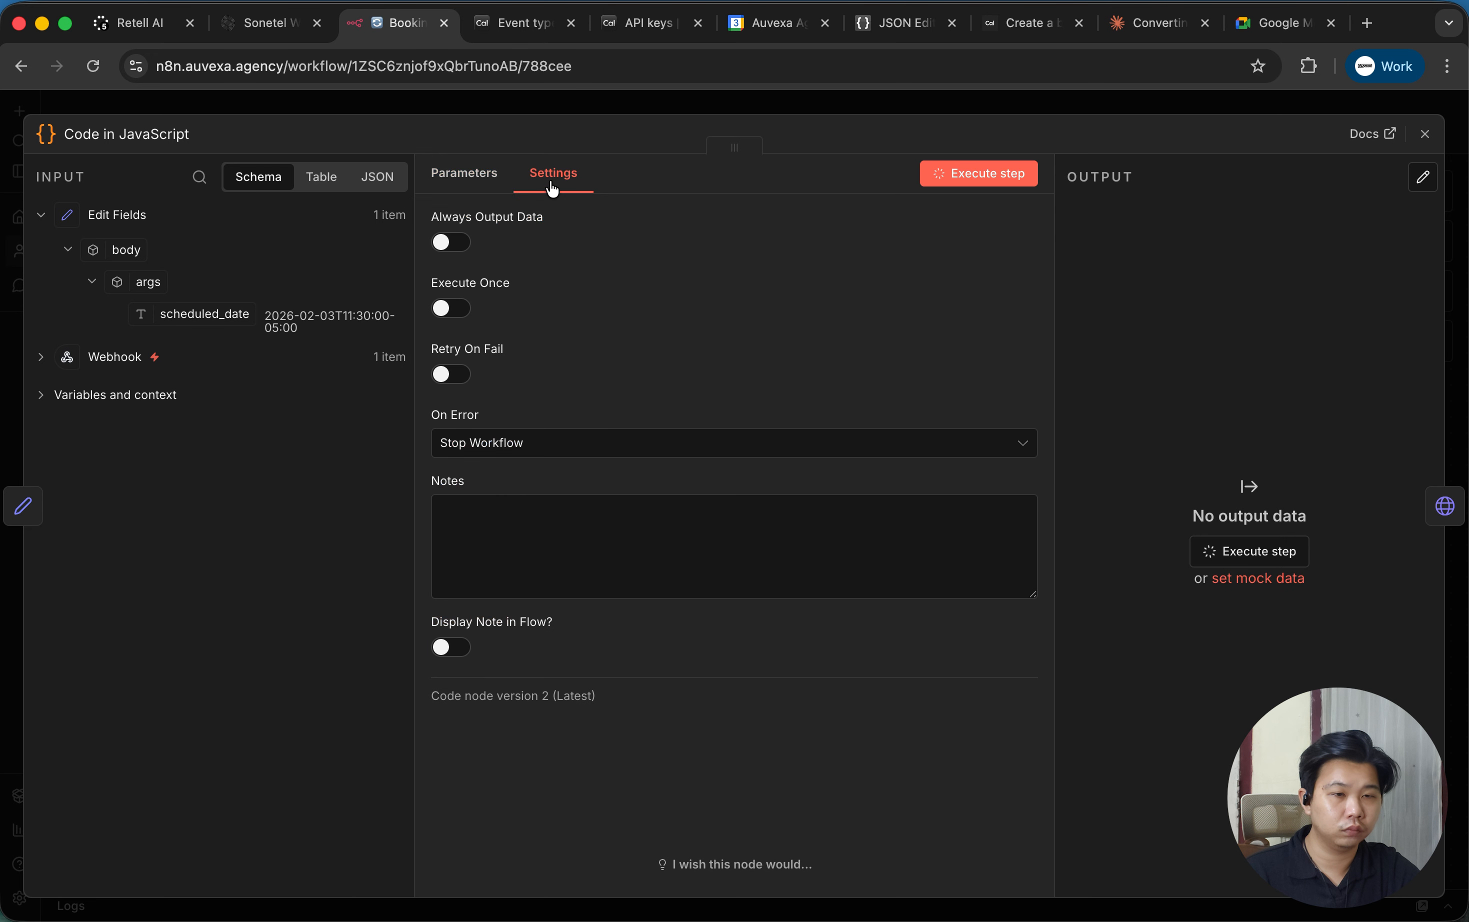
click(464, 176)
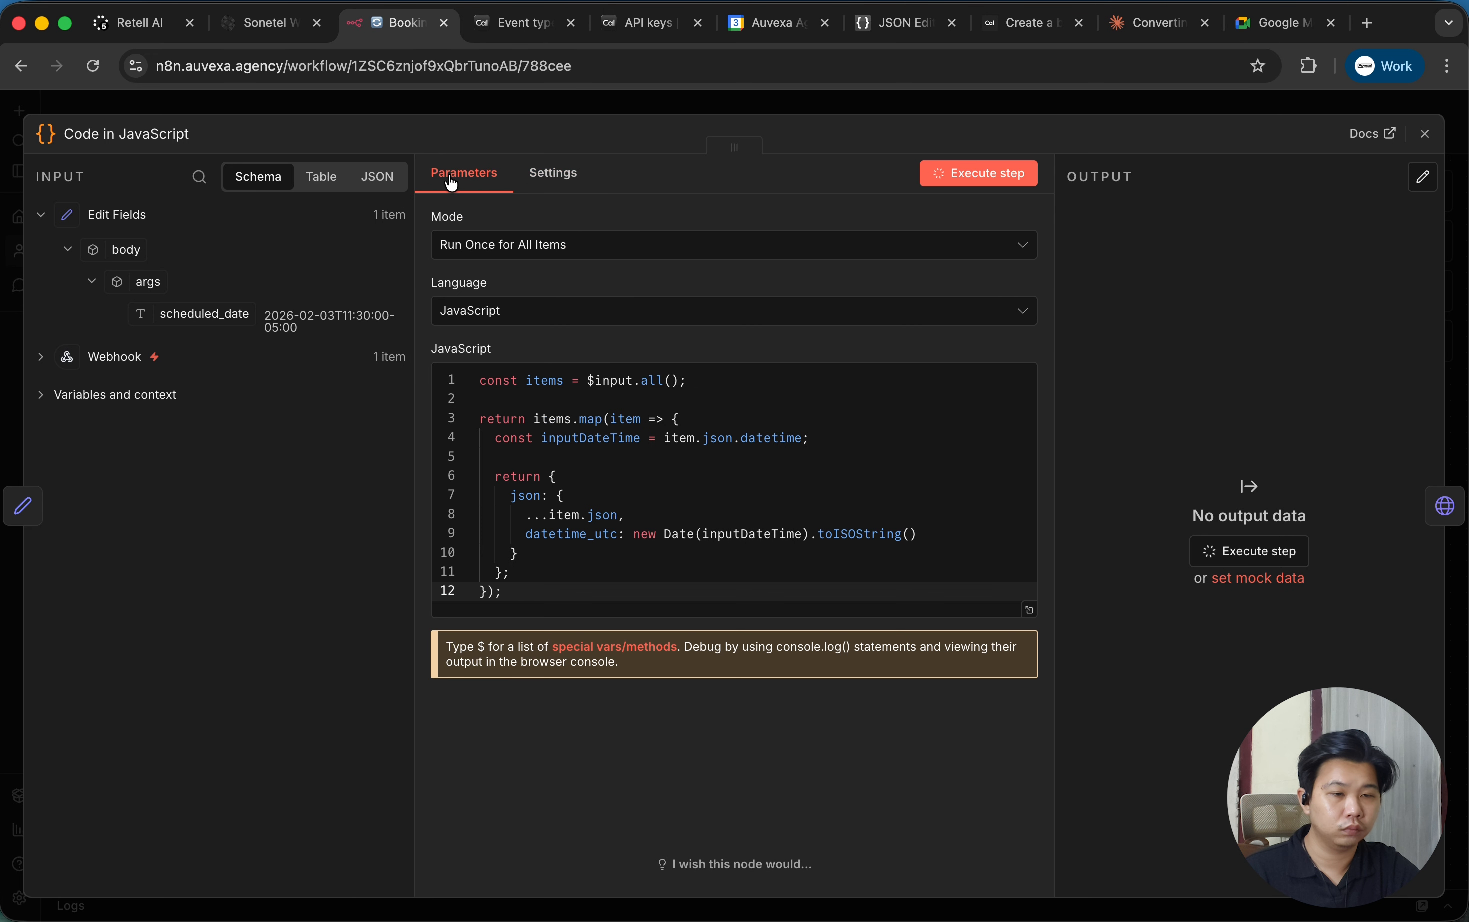
click(1071, 112)
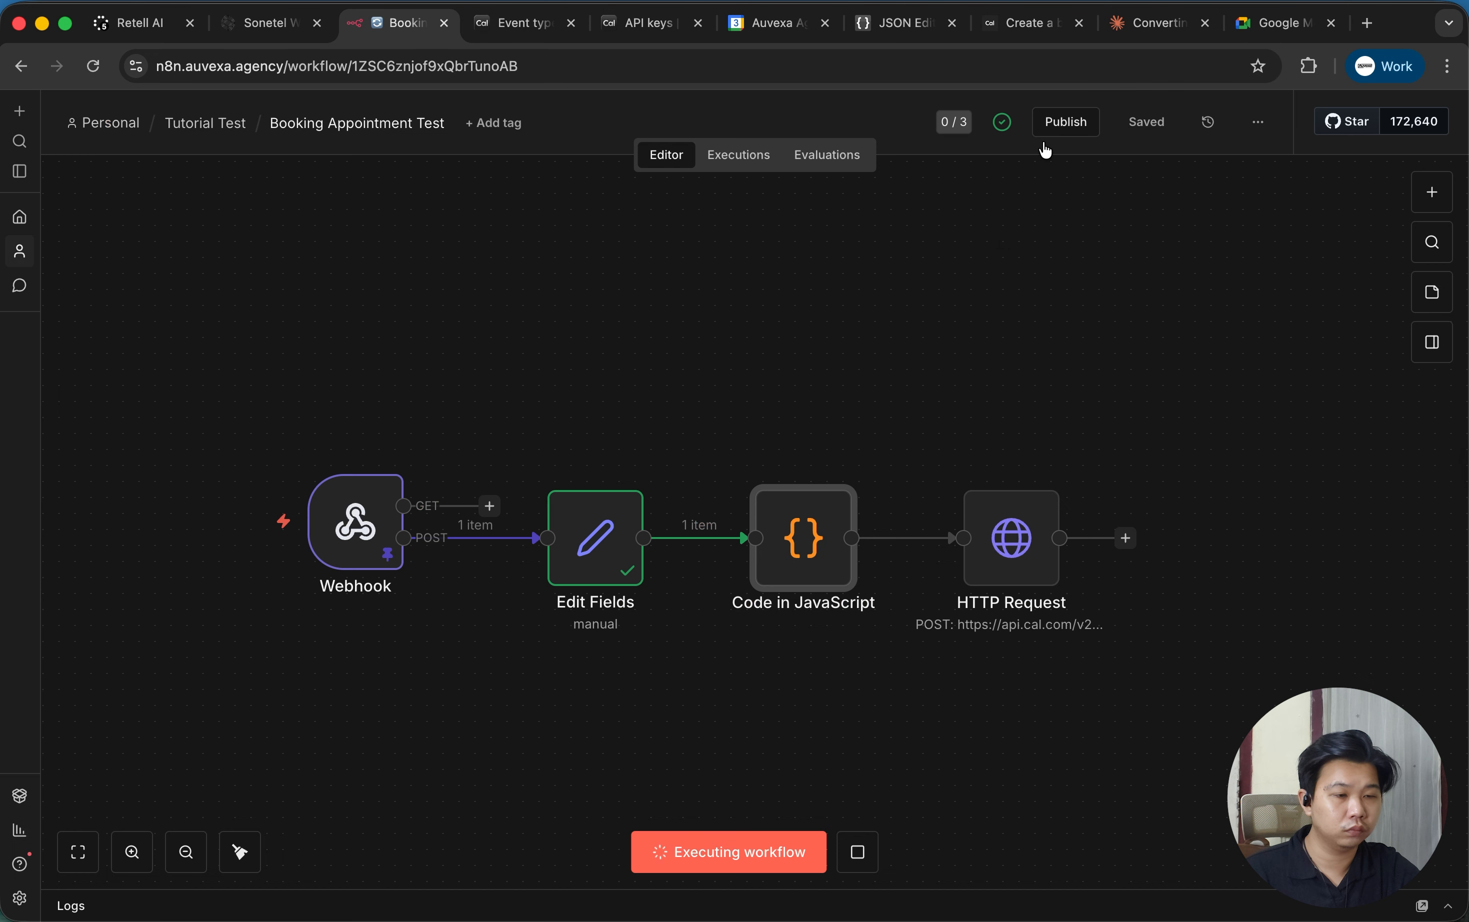
Stop the workflow run and reload the n8n workflow page.
click(853, 861)
click(770, 70)
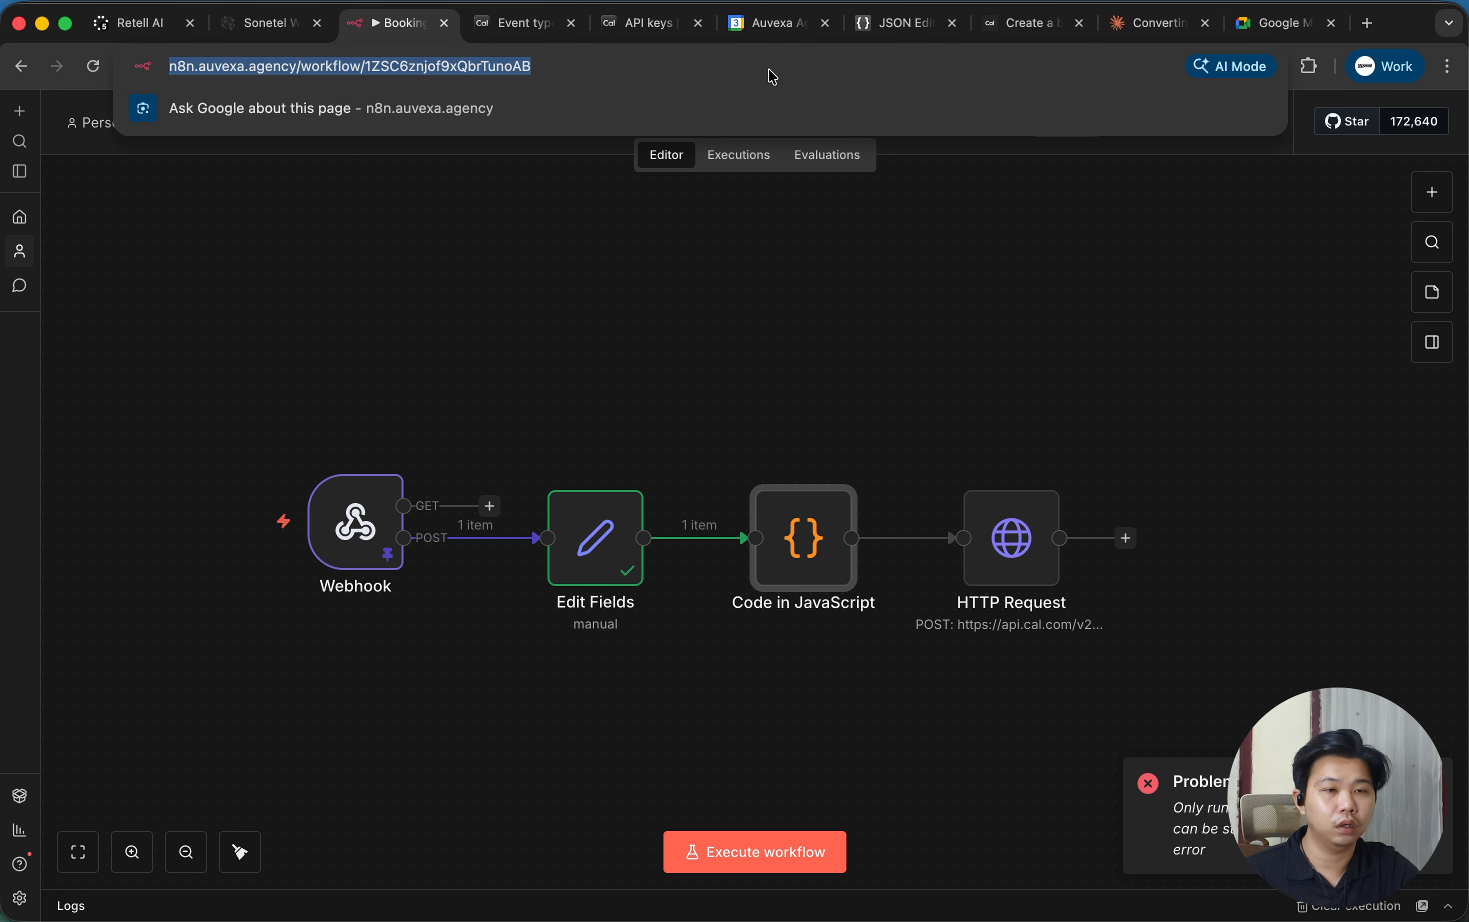
key(Return)
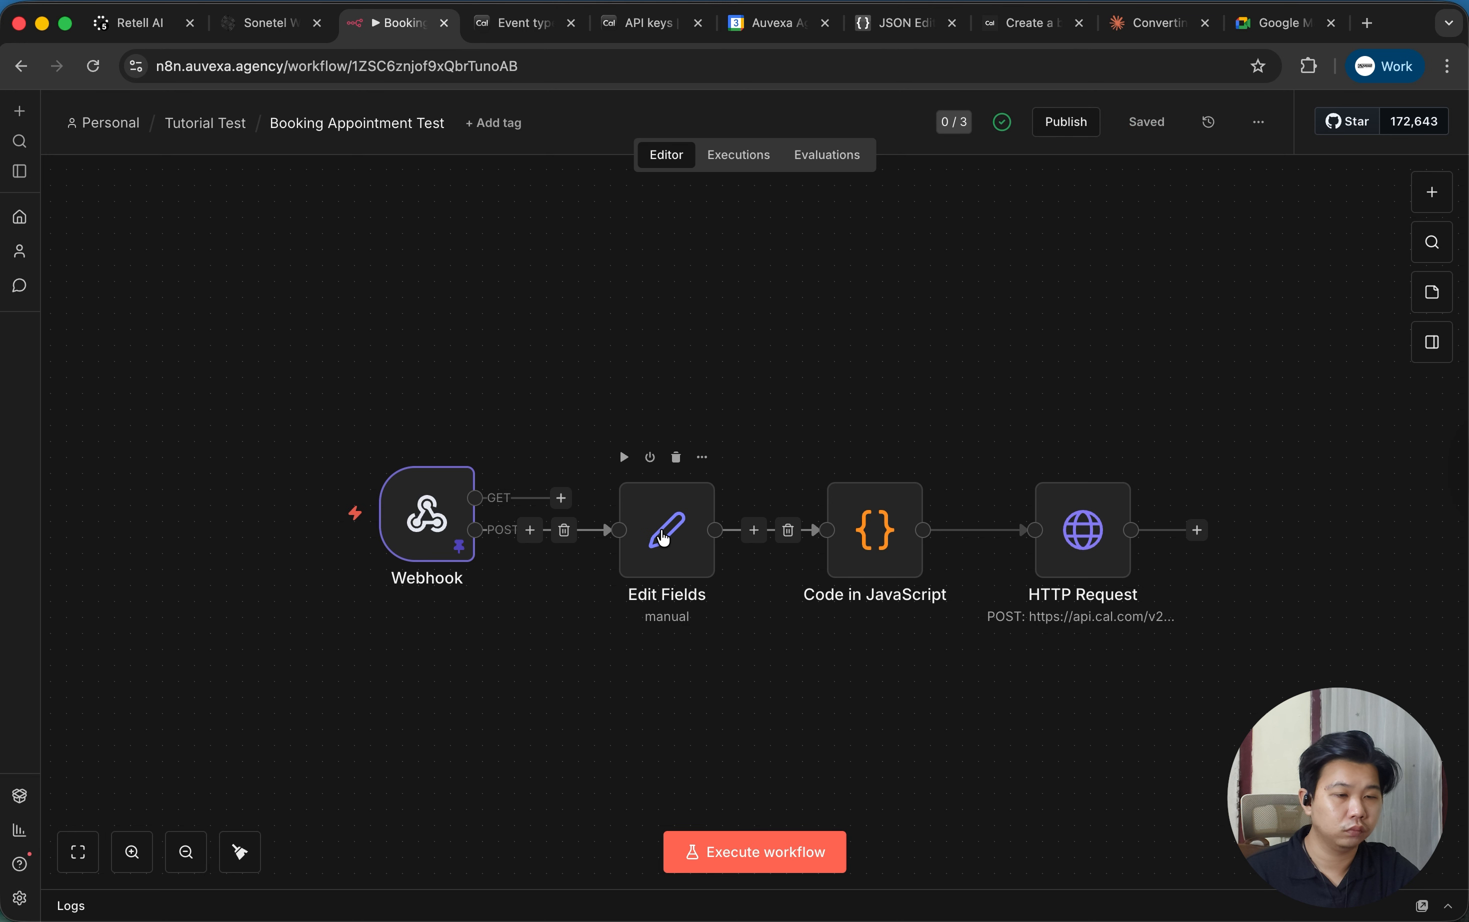
Execute the Code in JavaScript node once more and return to the workflow canvas.
double_click(854, 535)
click(994, 180)
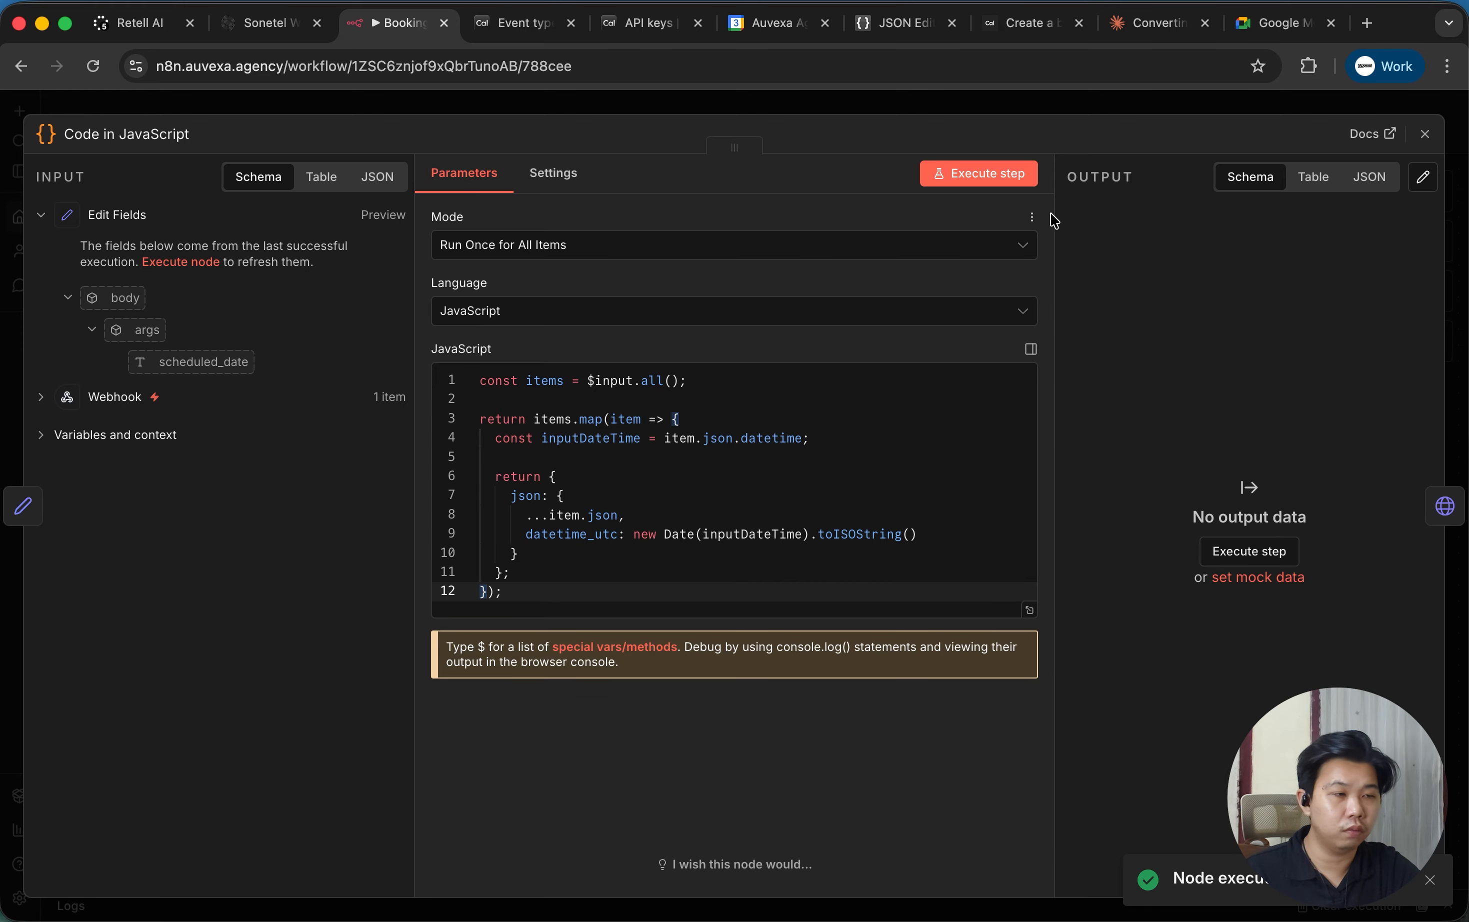
click(1122, 100)
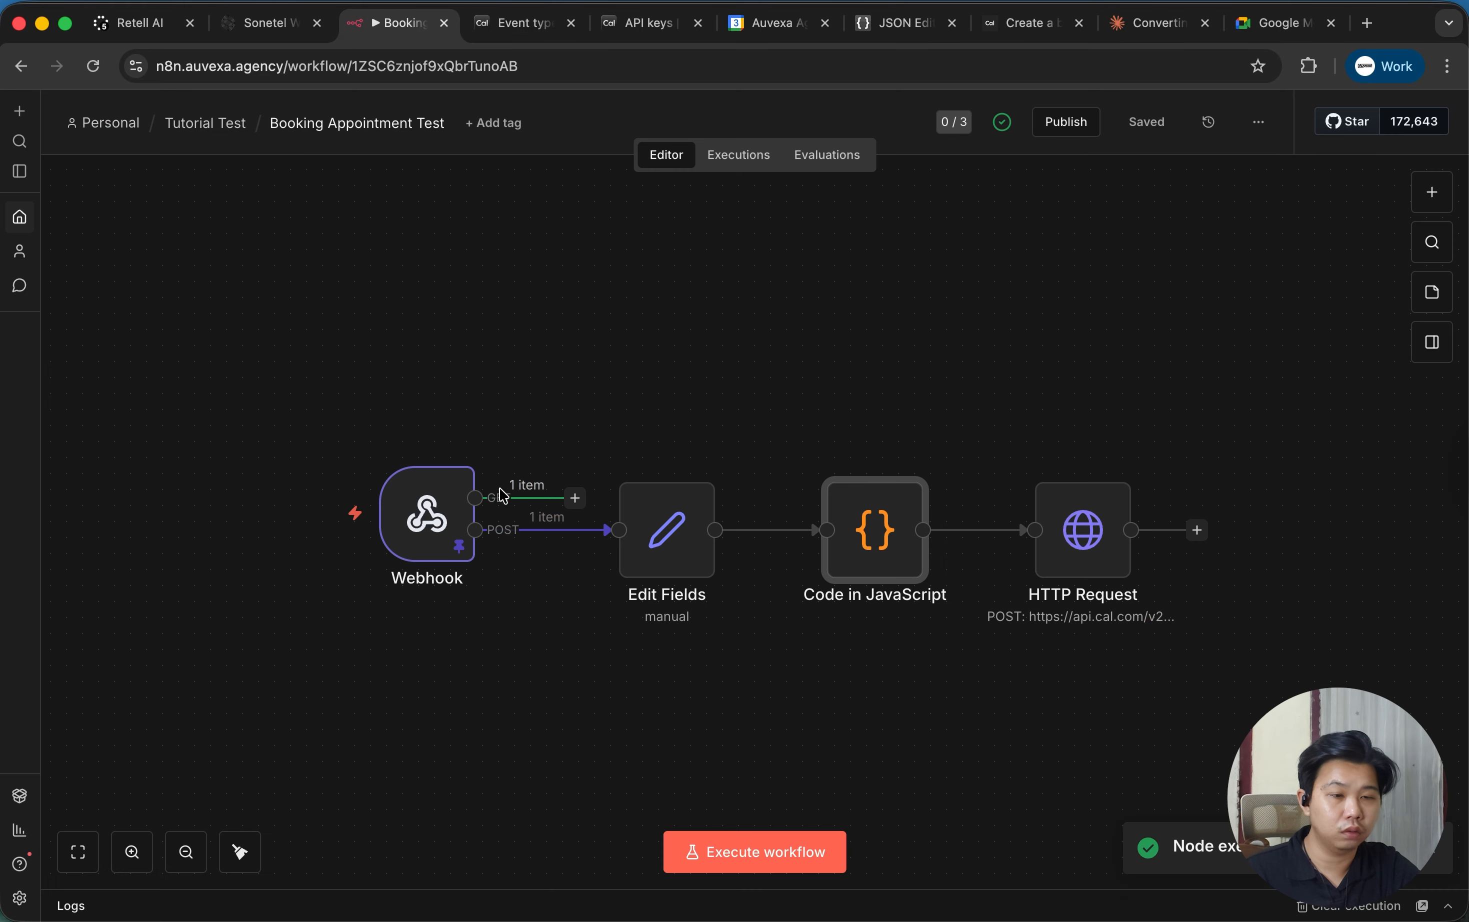
Inspect the Webhook node's pinned output data down to the call transcript, and return to the canvas.
double_click(444, 519)
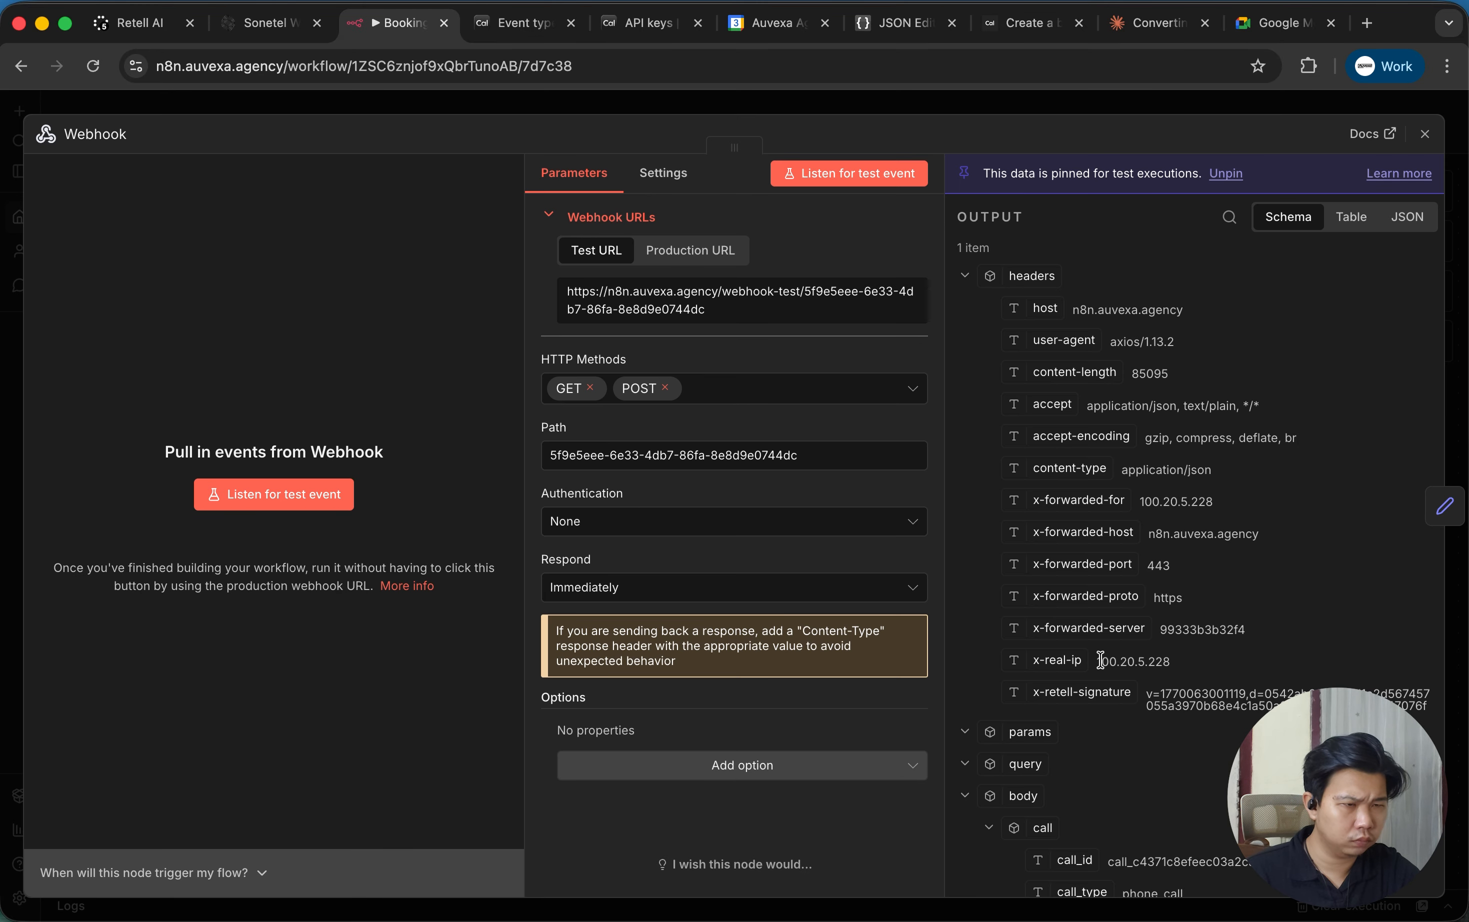
scroll(1040, 523, down, 15)
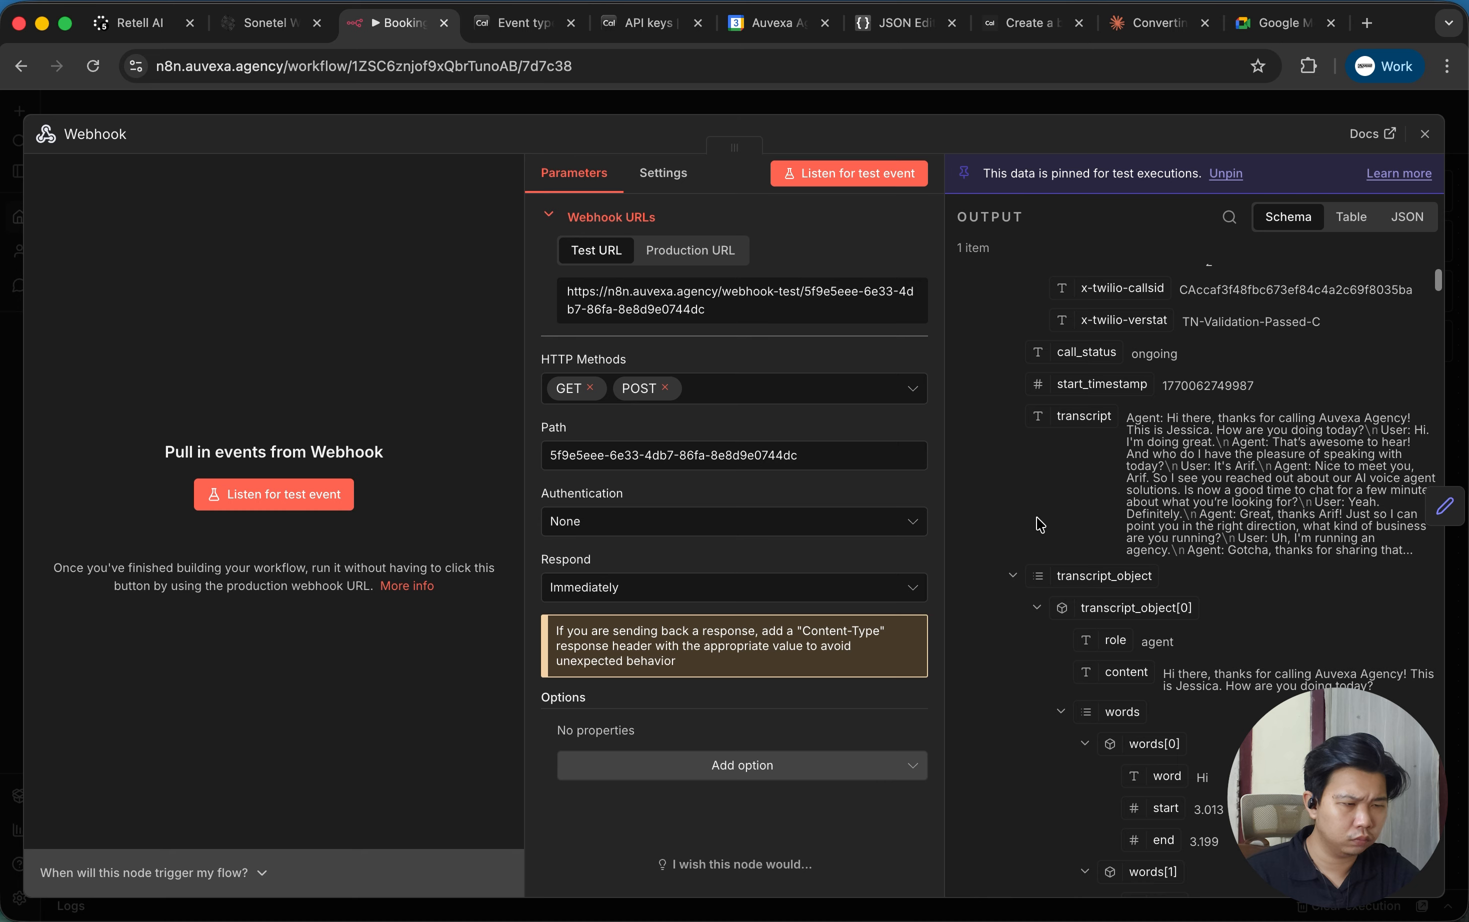
click(1011, 577)
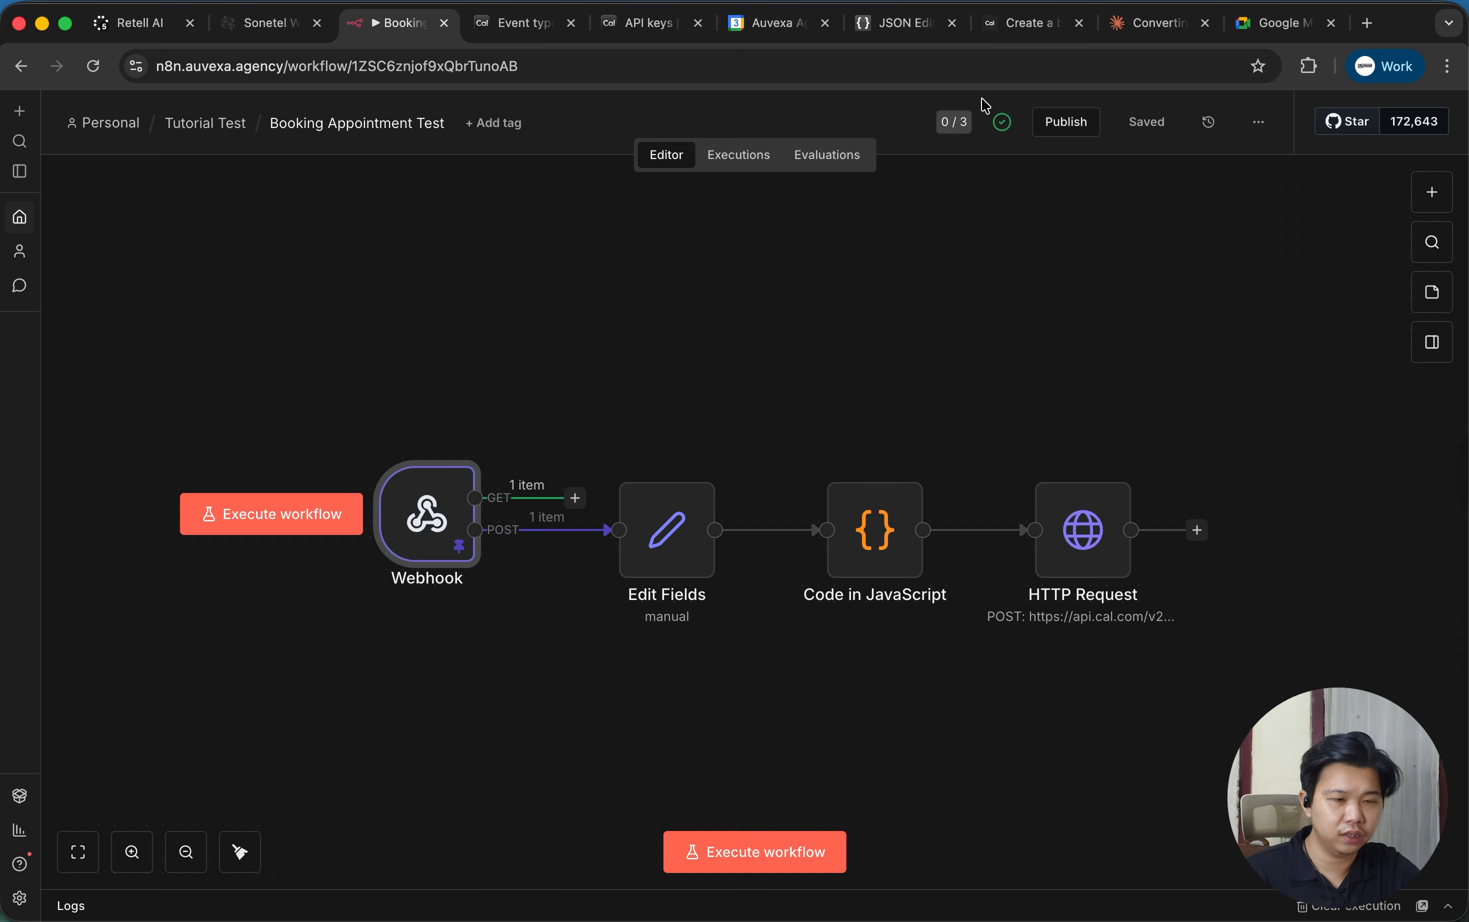
click(982, 103)
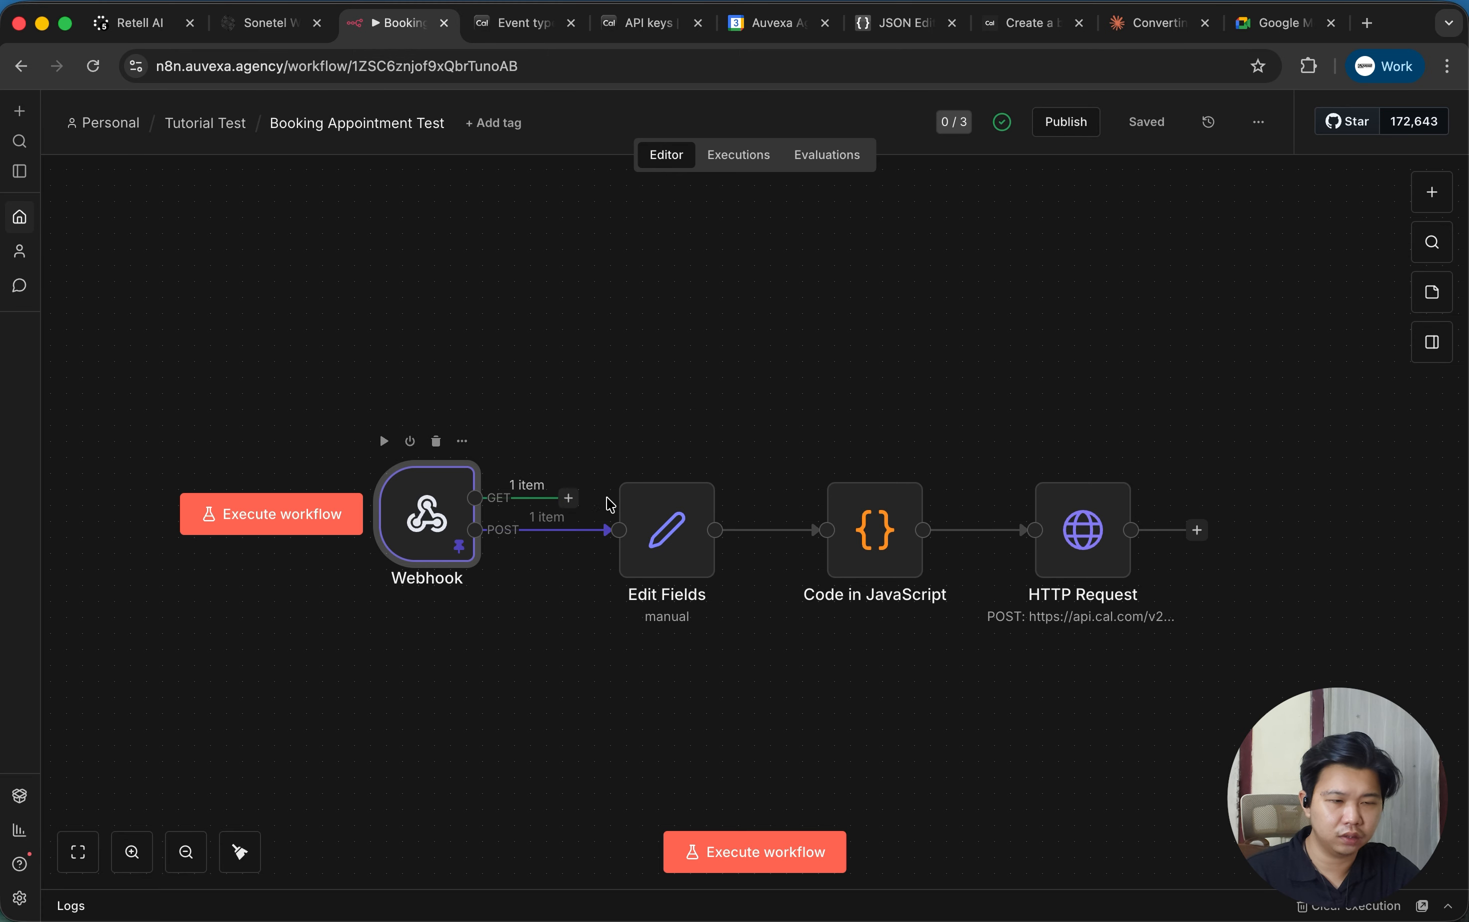
Connect the Webhook's GET output to the Edit Fields node and move the Webhook node slightly down into line with it.
drag(568, 498, 623, 529)
click(373, 529)
mouse_move(417, 528)
mouse_down()
mouse_move(417, 576)
mouse_move(417, 544)
mouse_up()
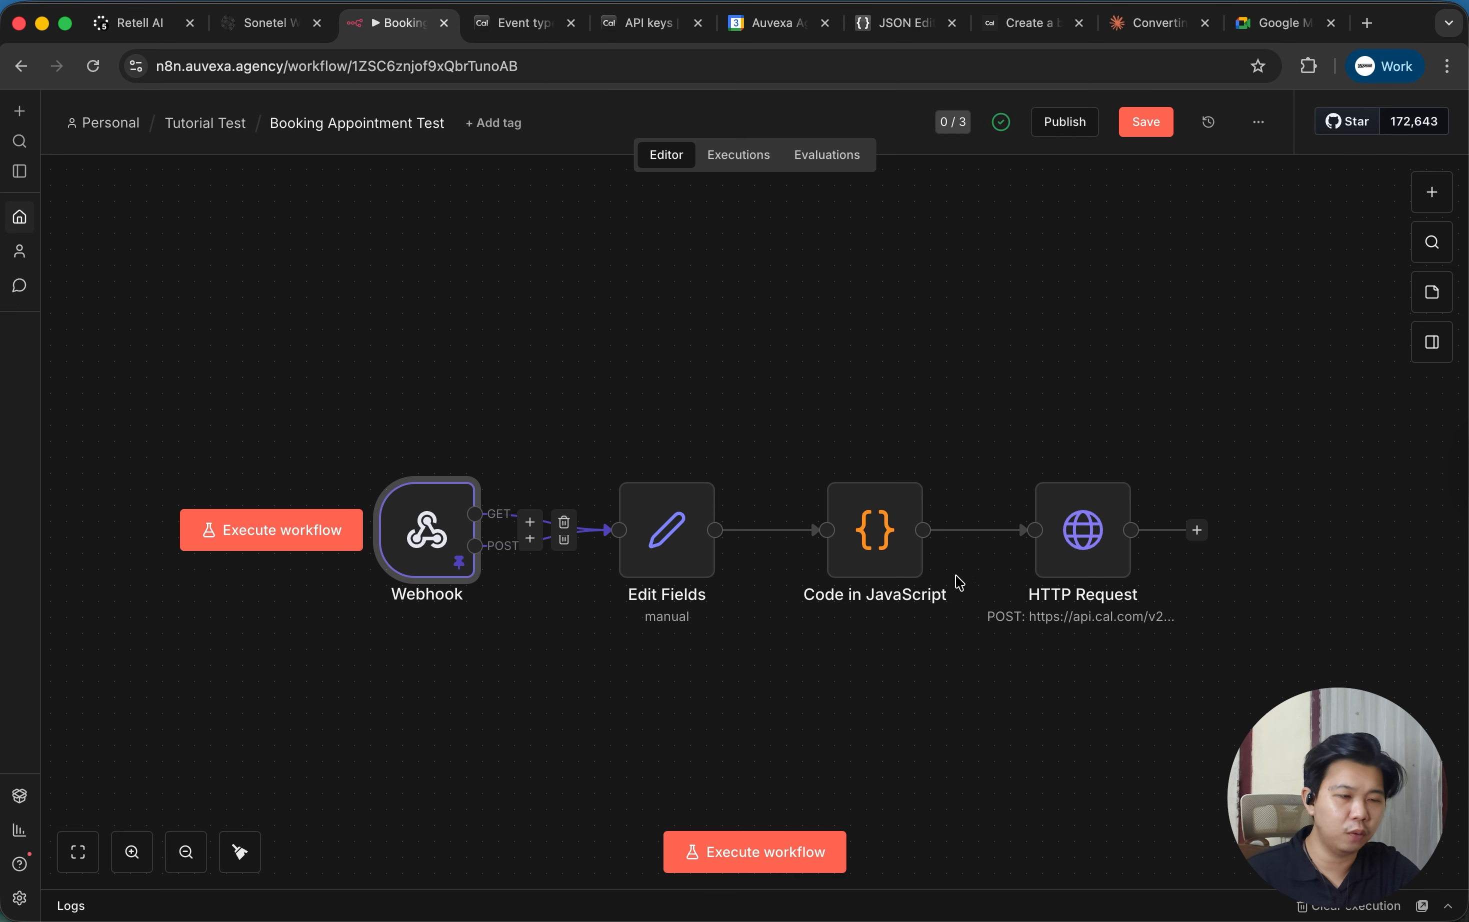
Execute the Code in JavaScript node with both Webhook outputs connected and read the stack trace in the error details.
double_click(860, 556)
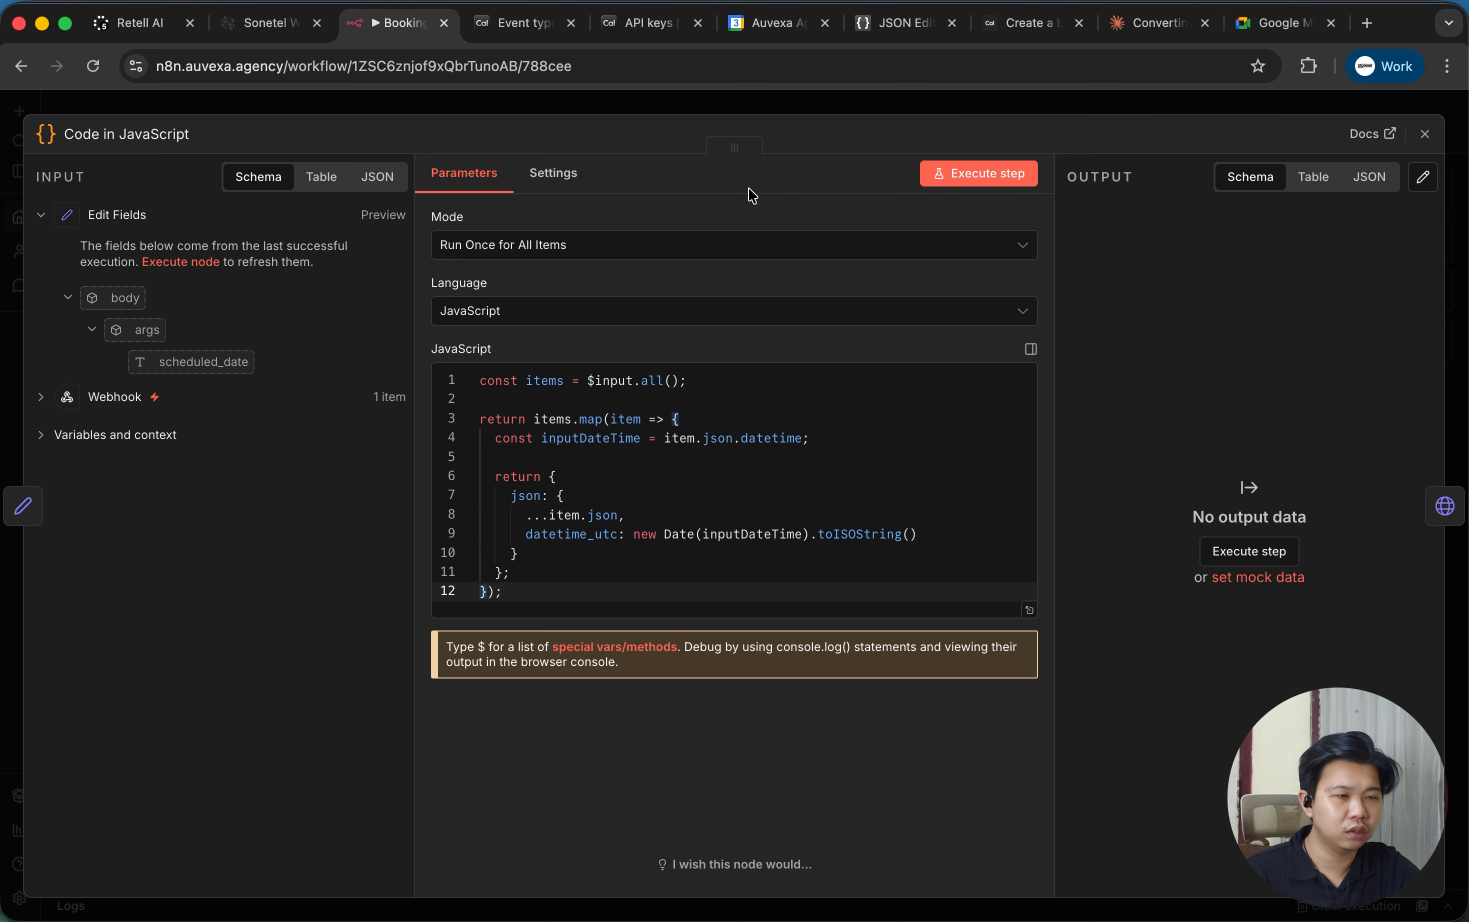
click(974, 173)
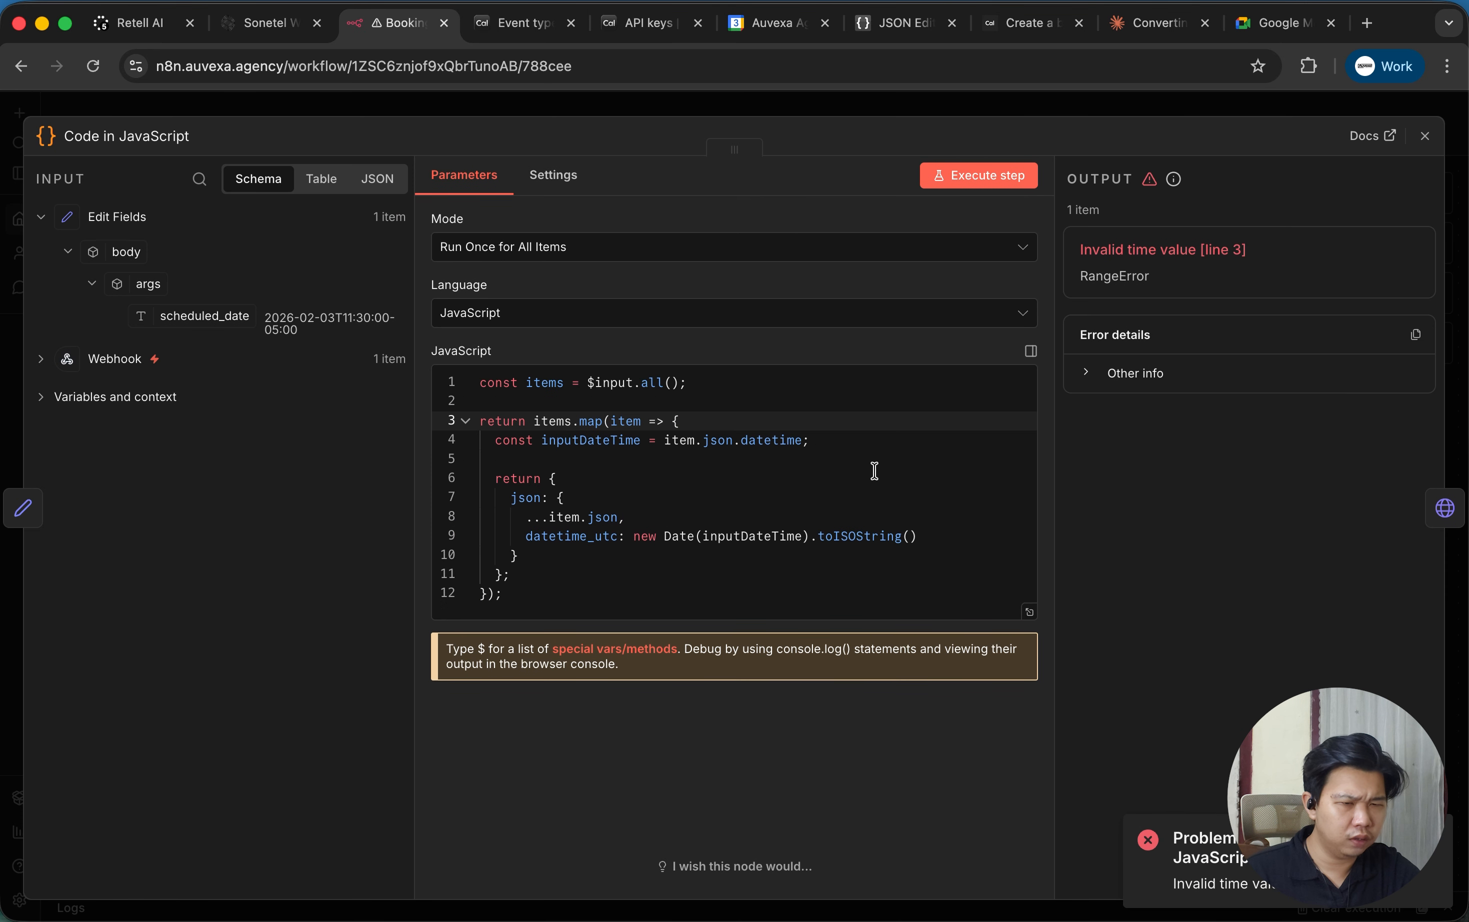
click(1085, 372)
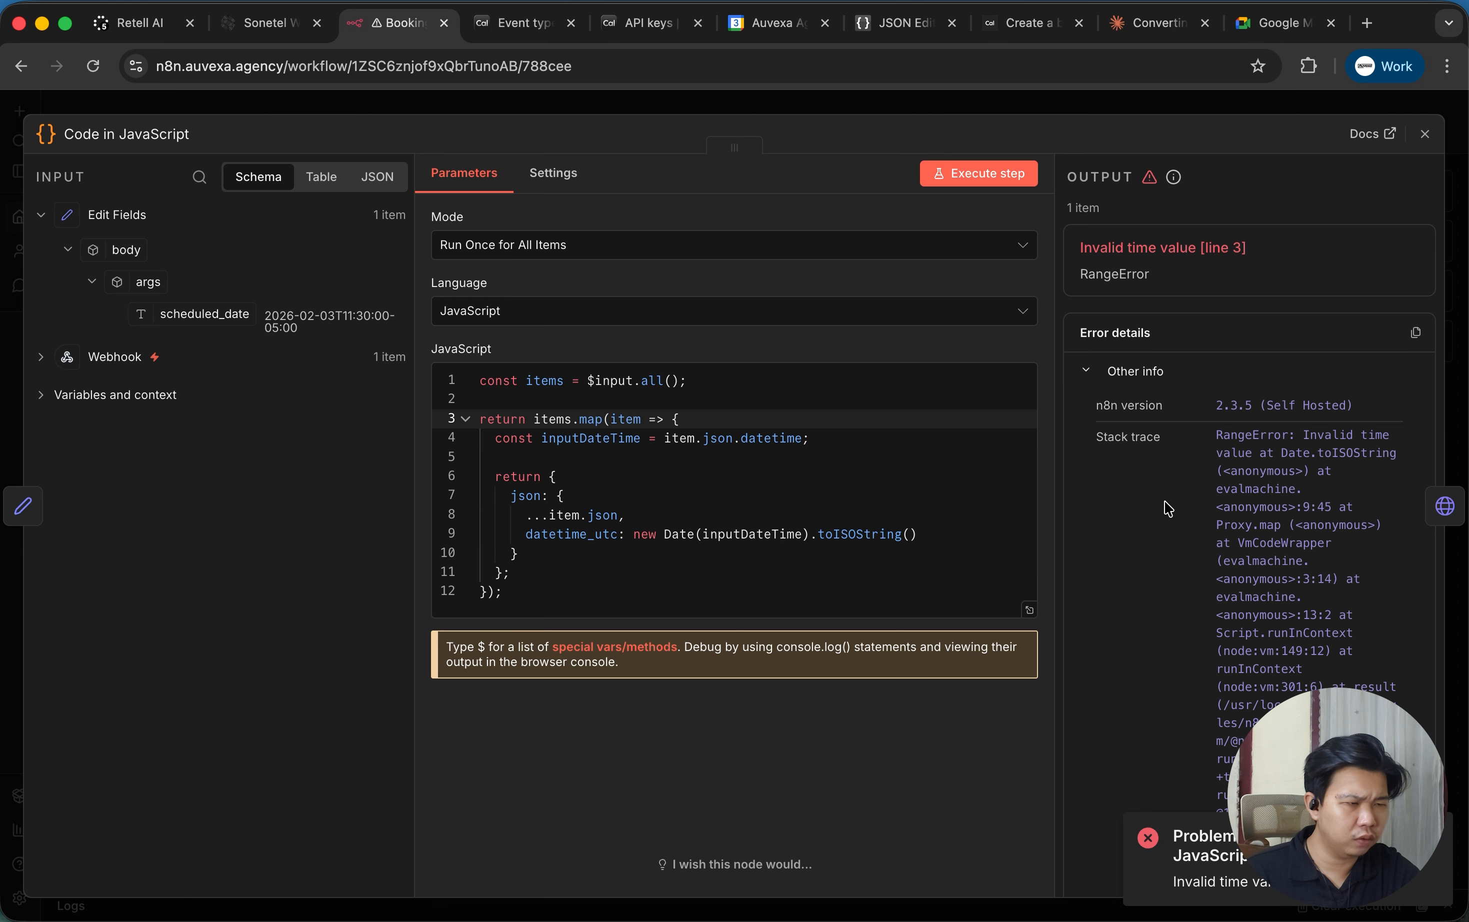
scroll(1168, 508, down, 5)
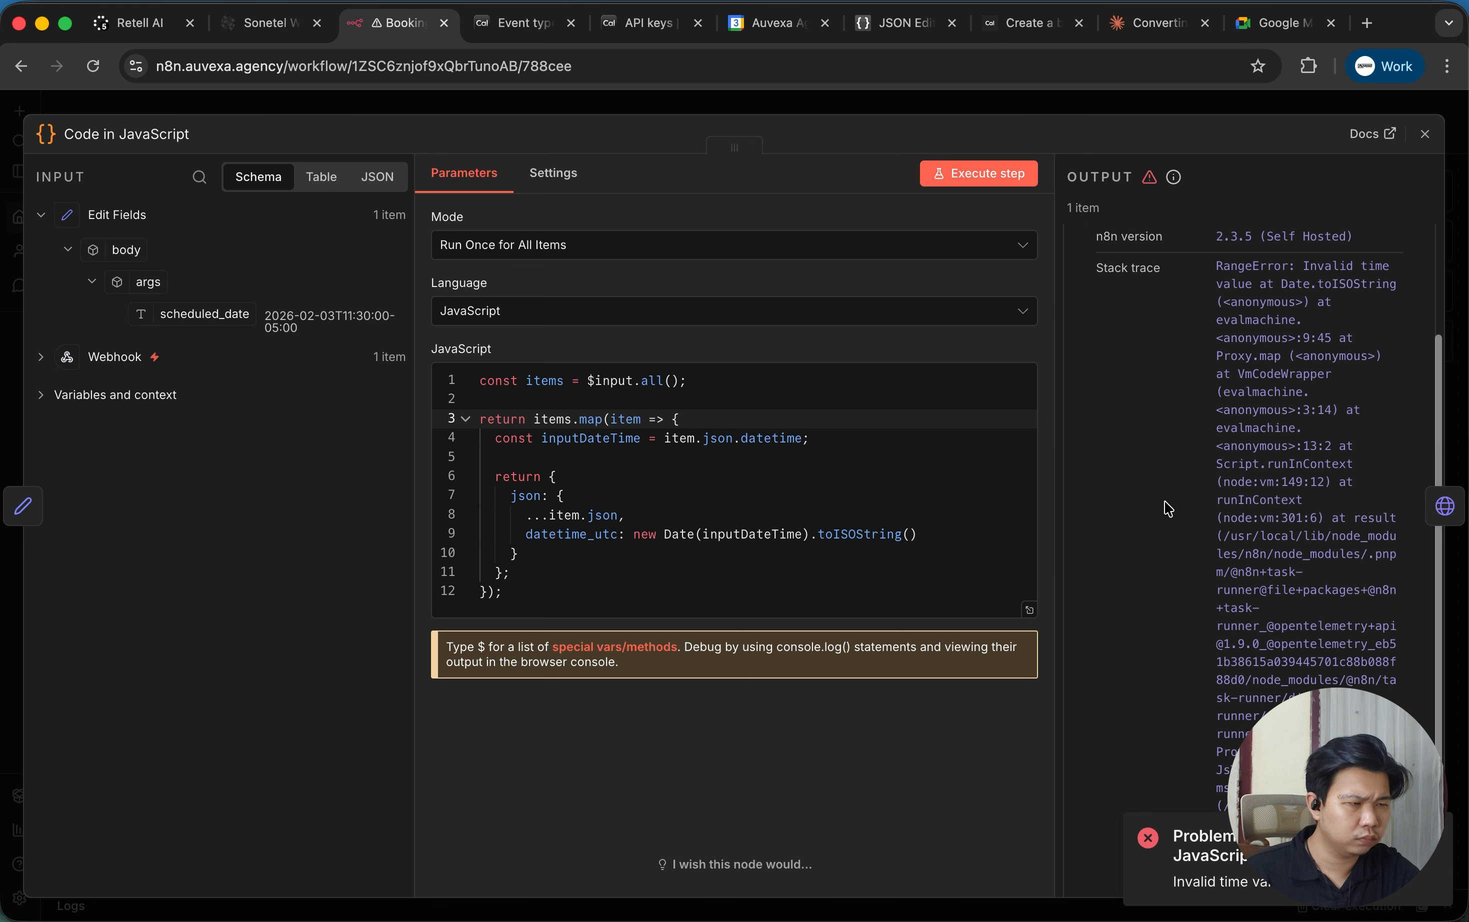
scroll(1169, 508, down, 1)
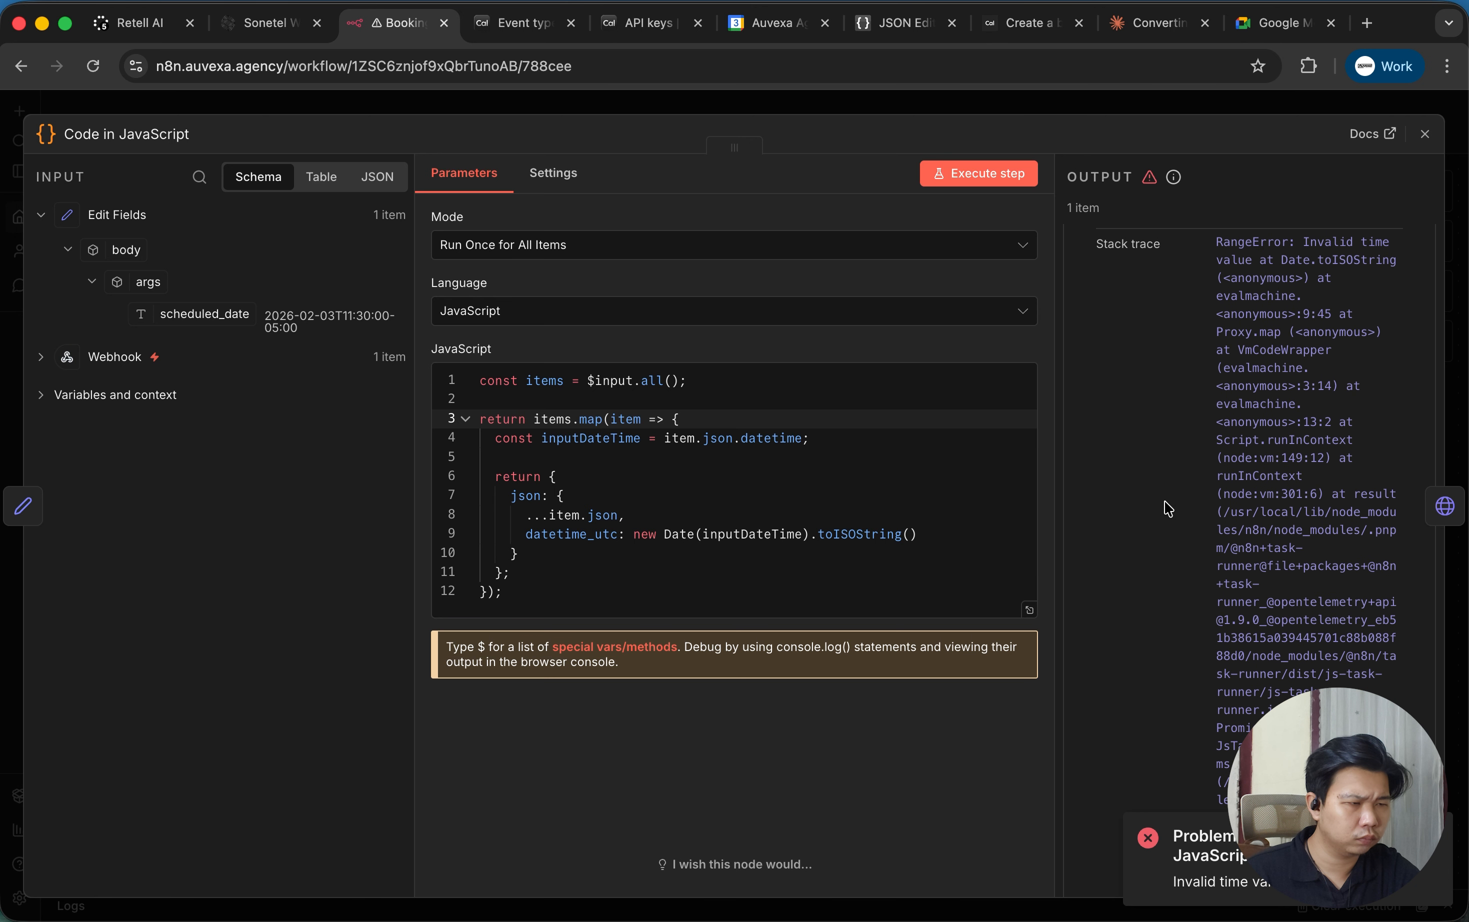
scroll(1164, 502, up, 6)
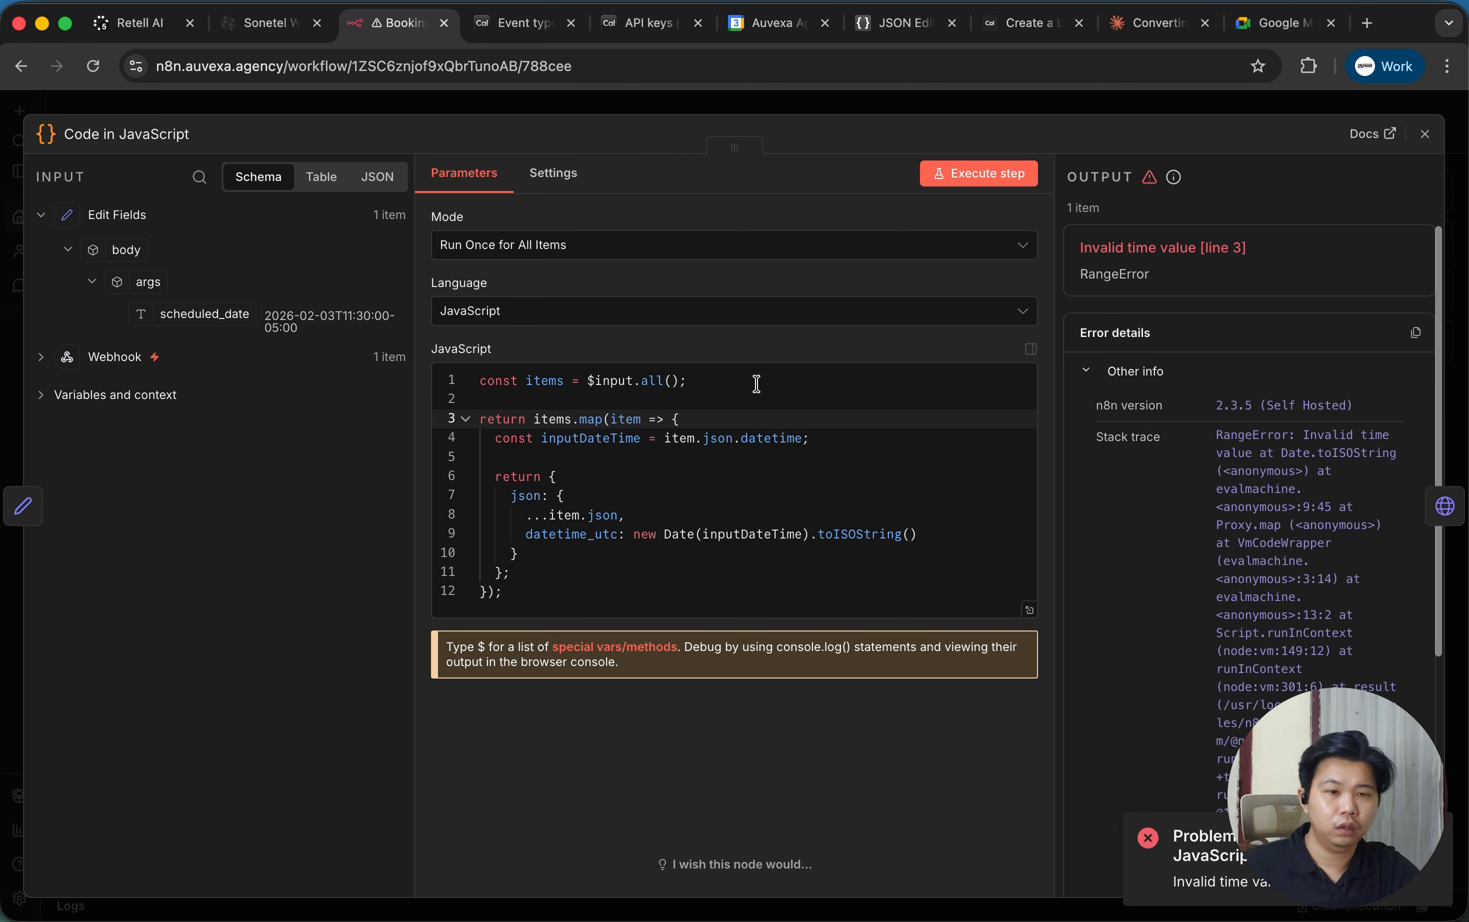
Copy the Edit Fields JSON input and paste it into a Claude reply after "It's not working with Batch processing multiple items, heres is input example:".
click(375, 178)
click(382, 251)
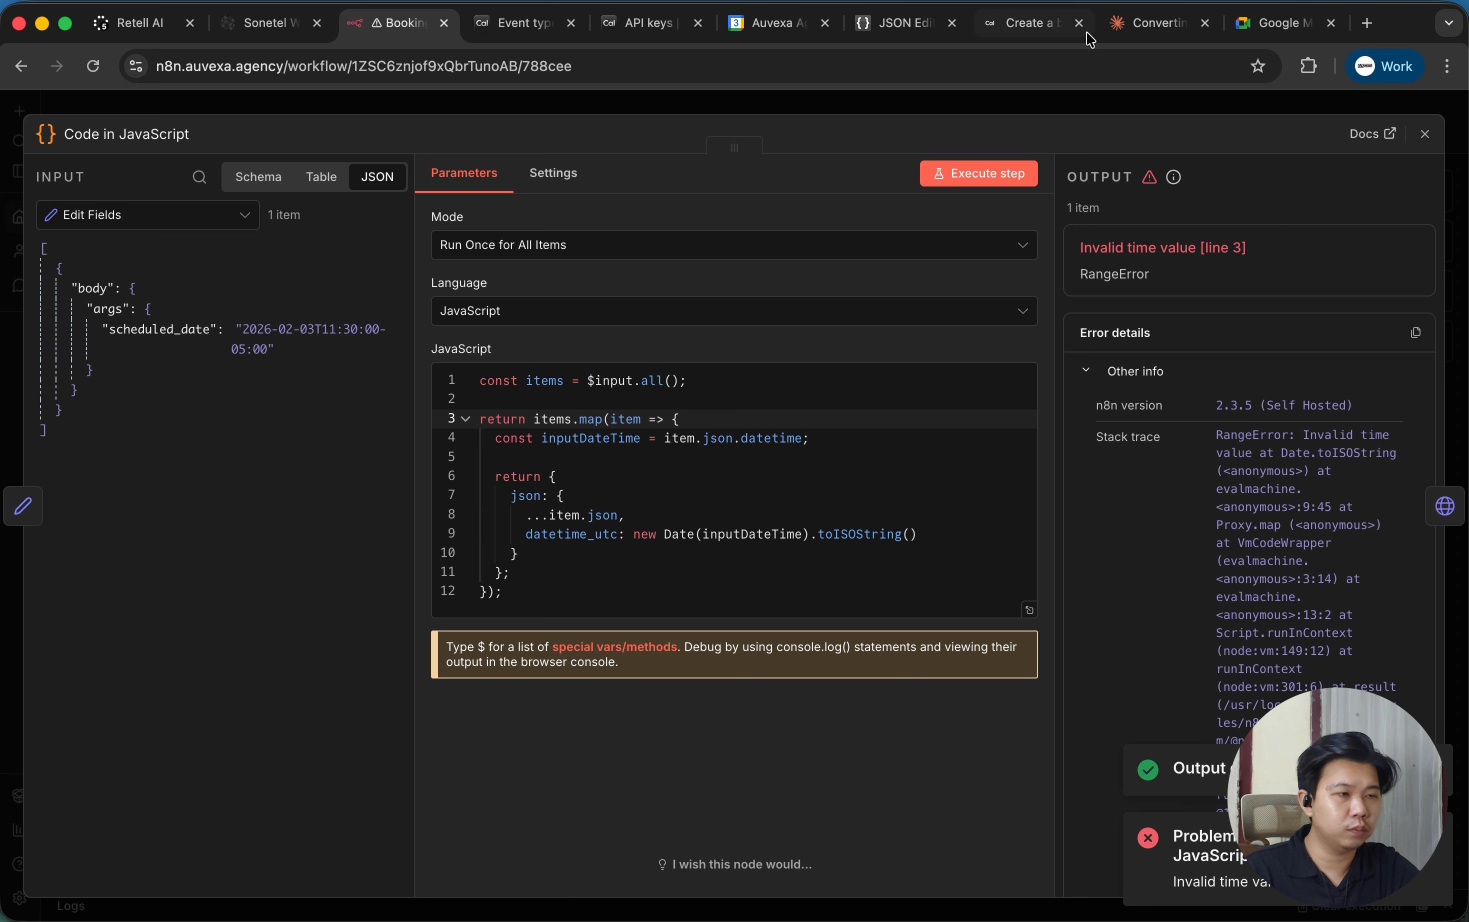
click(1110, 17)
click(499, 846)
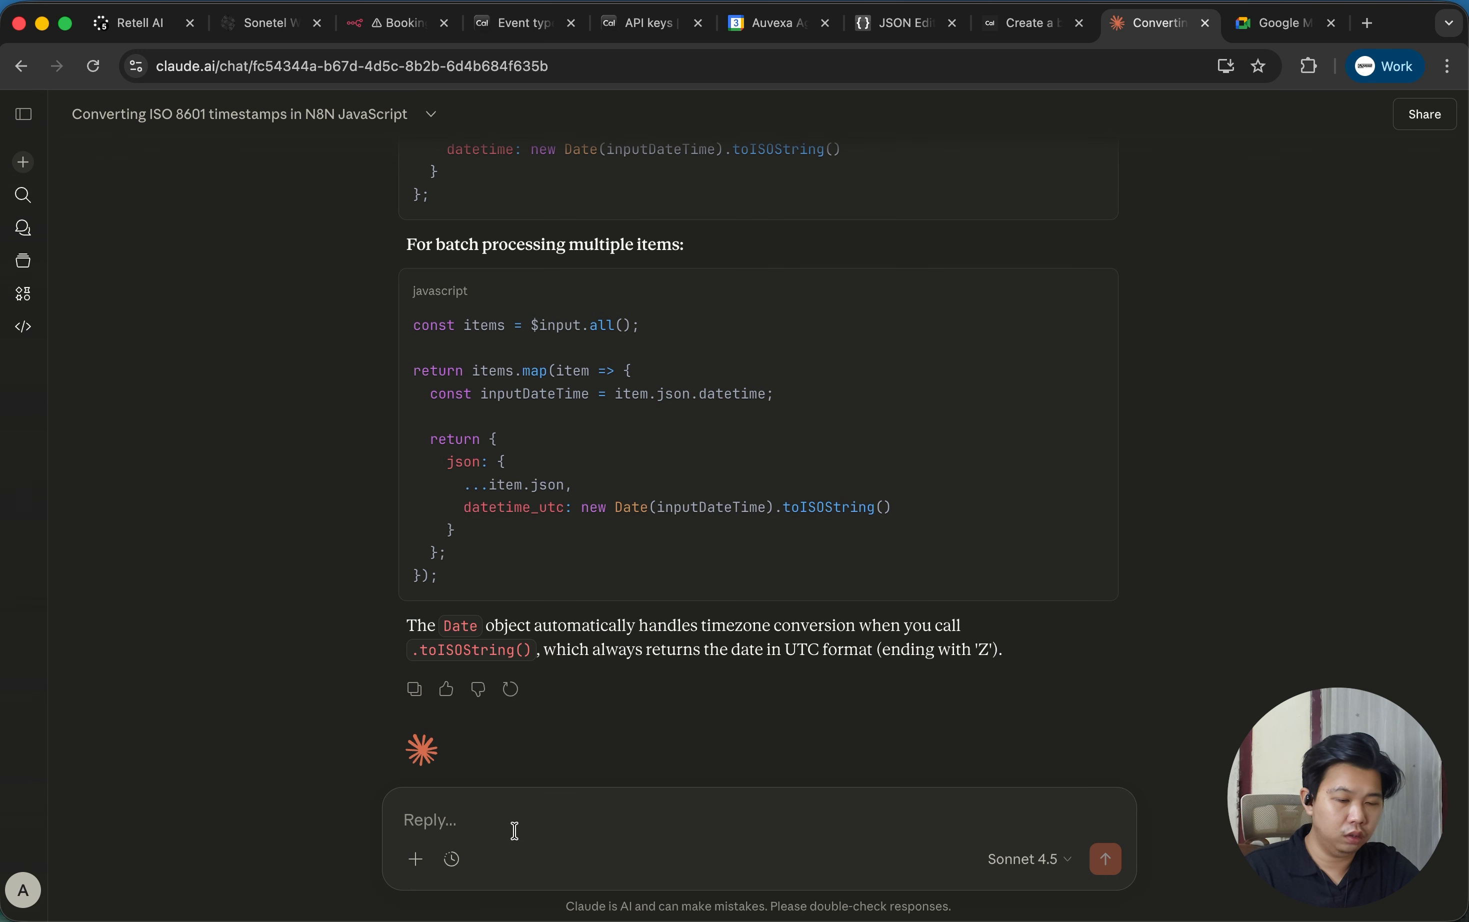
text(It)
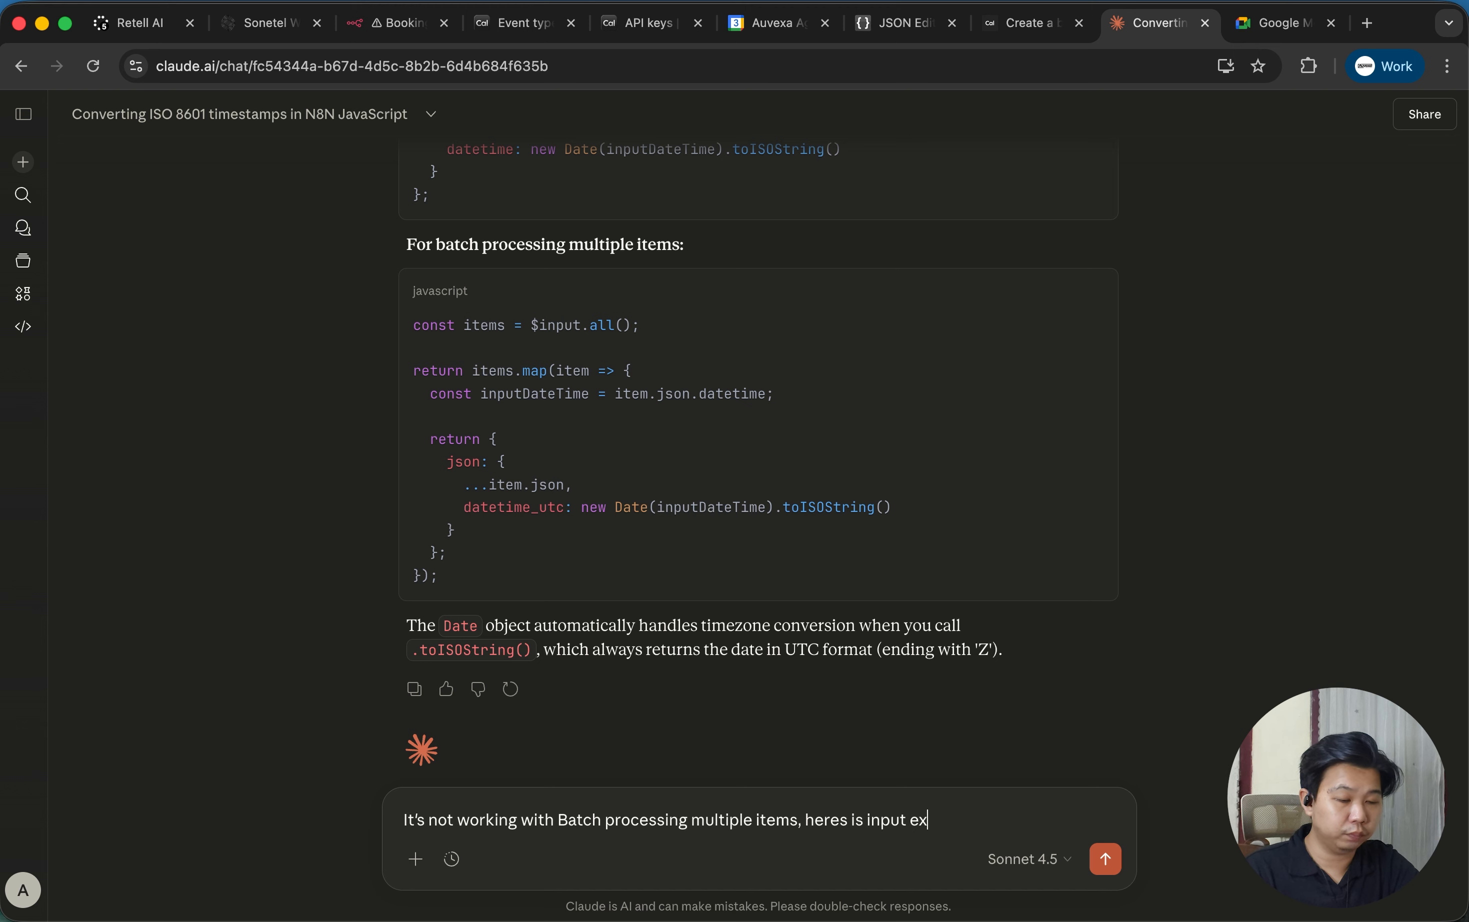
key(shift+Return)
key(shift+Return)
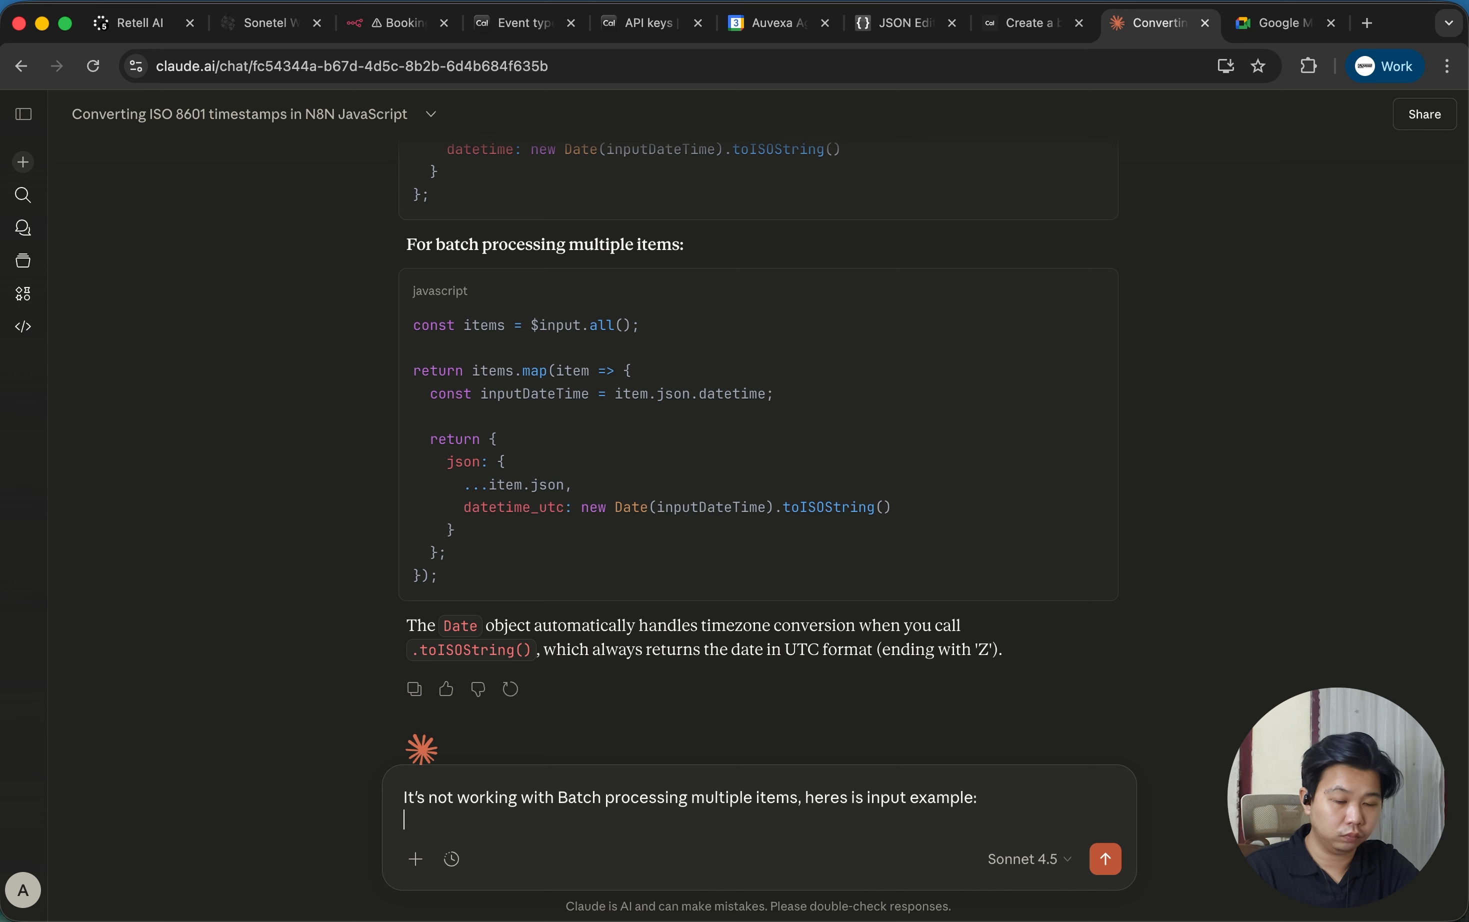
key(super+v)
key(shift+Return)
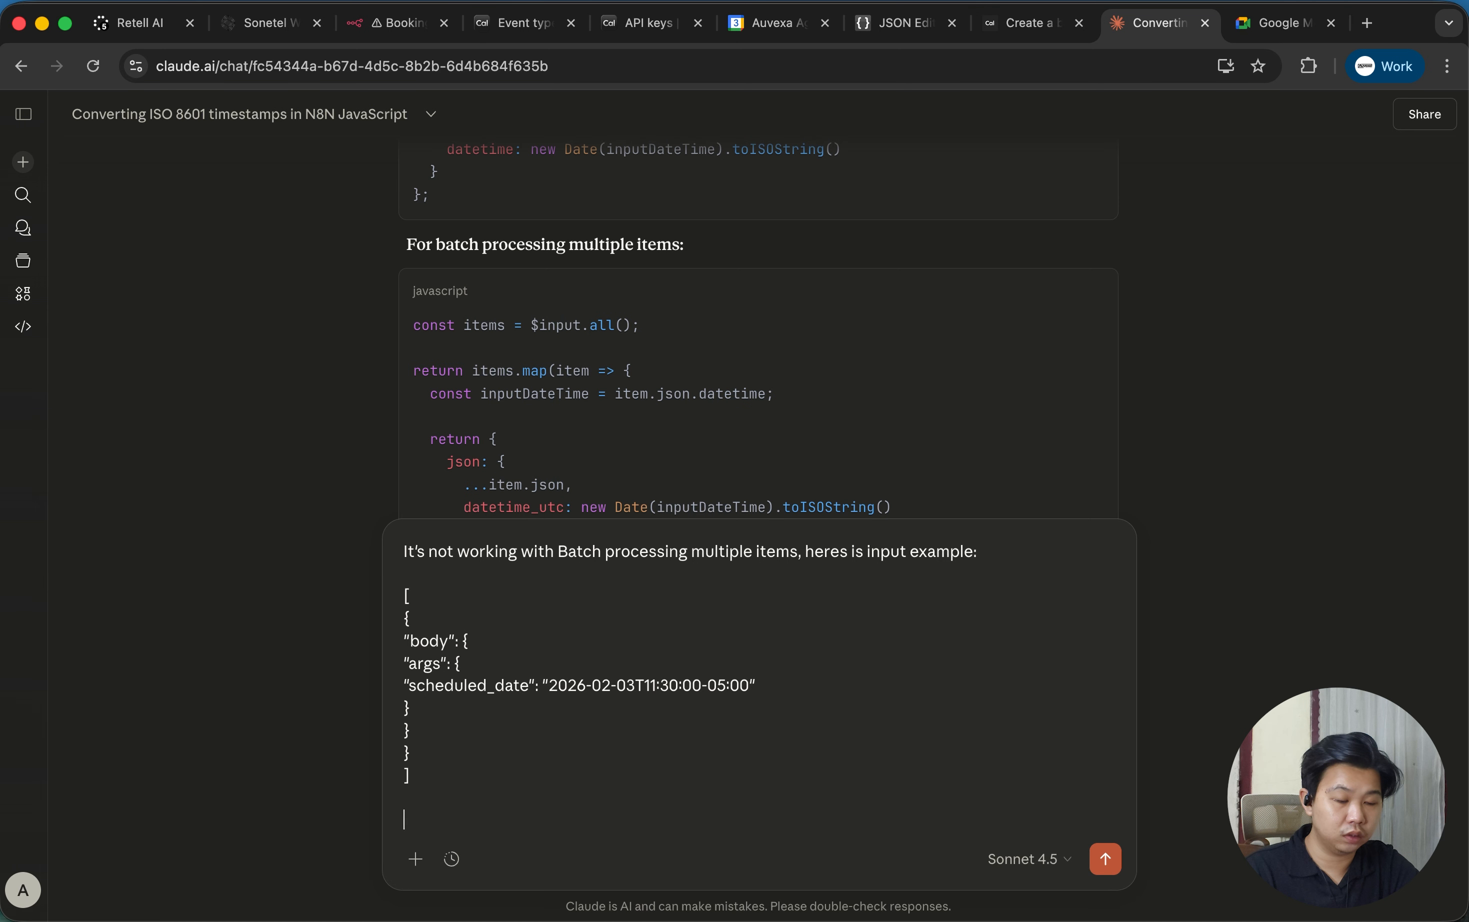
Add "and this is the error message:" with the n8n version and stack trace copied from the Code node's error details, and send the reply.
text(and this is the error message)
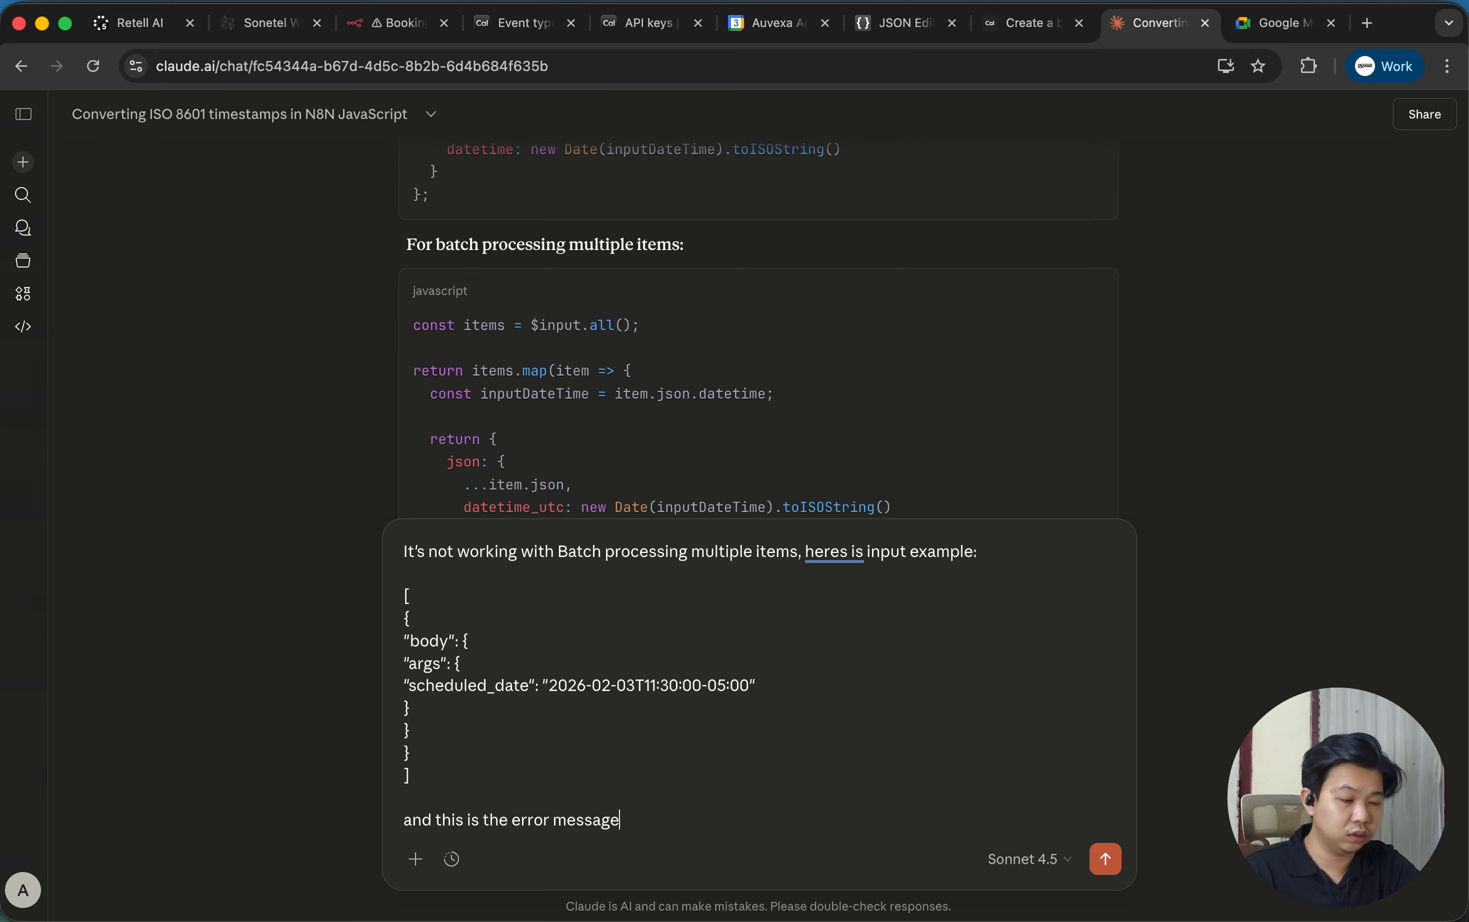
key(shift+Return)
key(shift+Return)
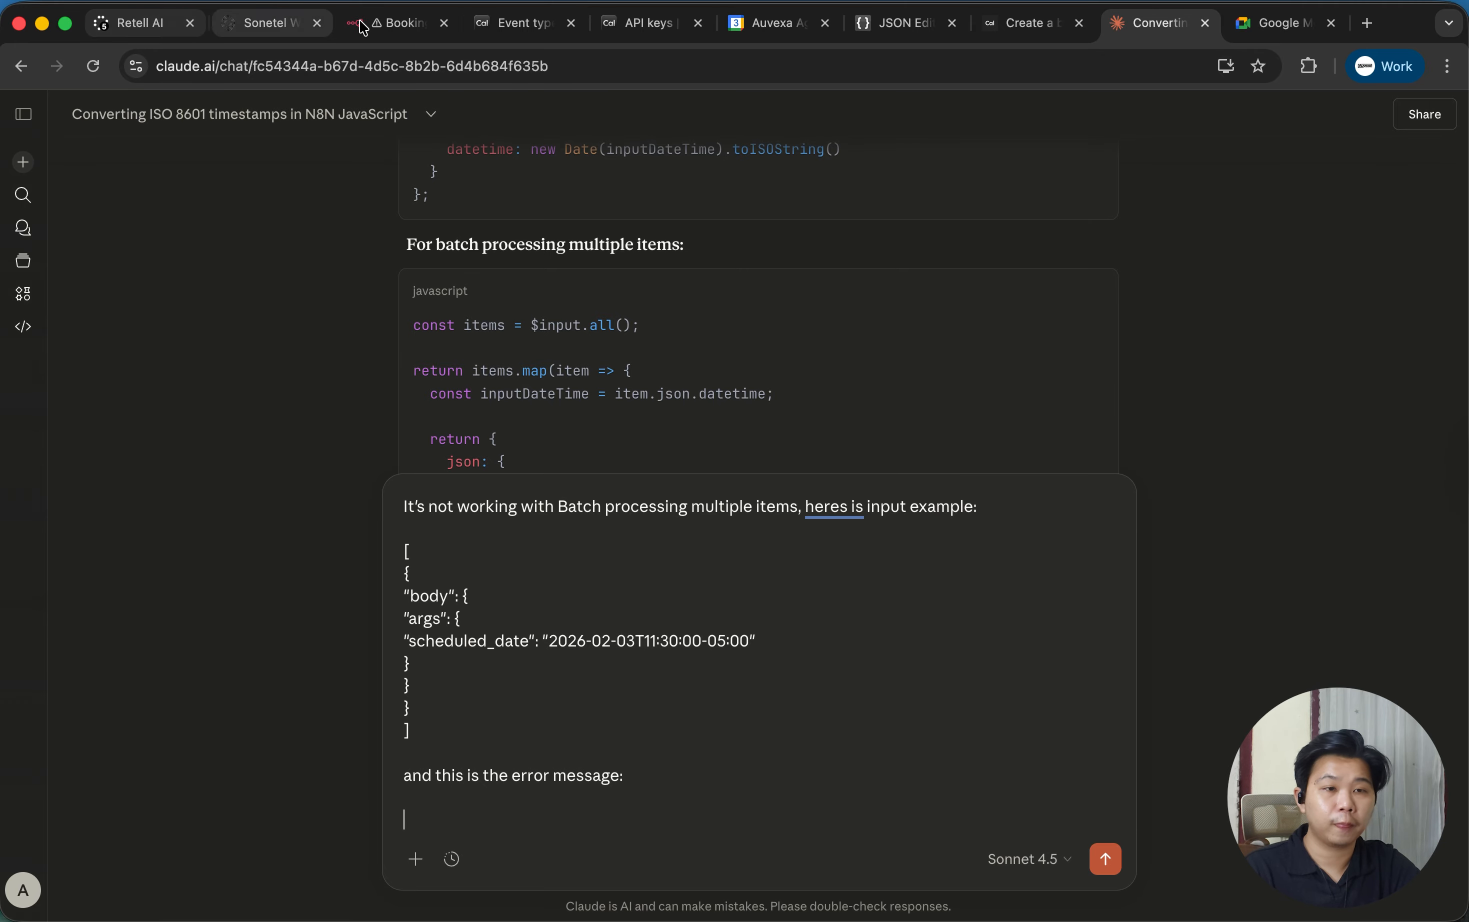
click(400, 23)
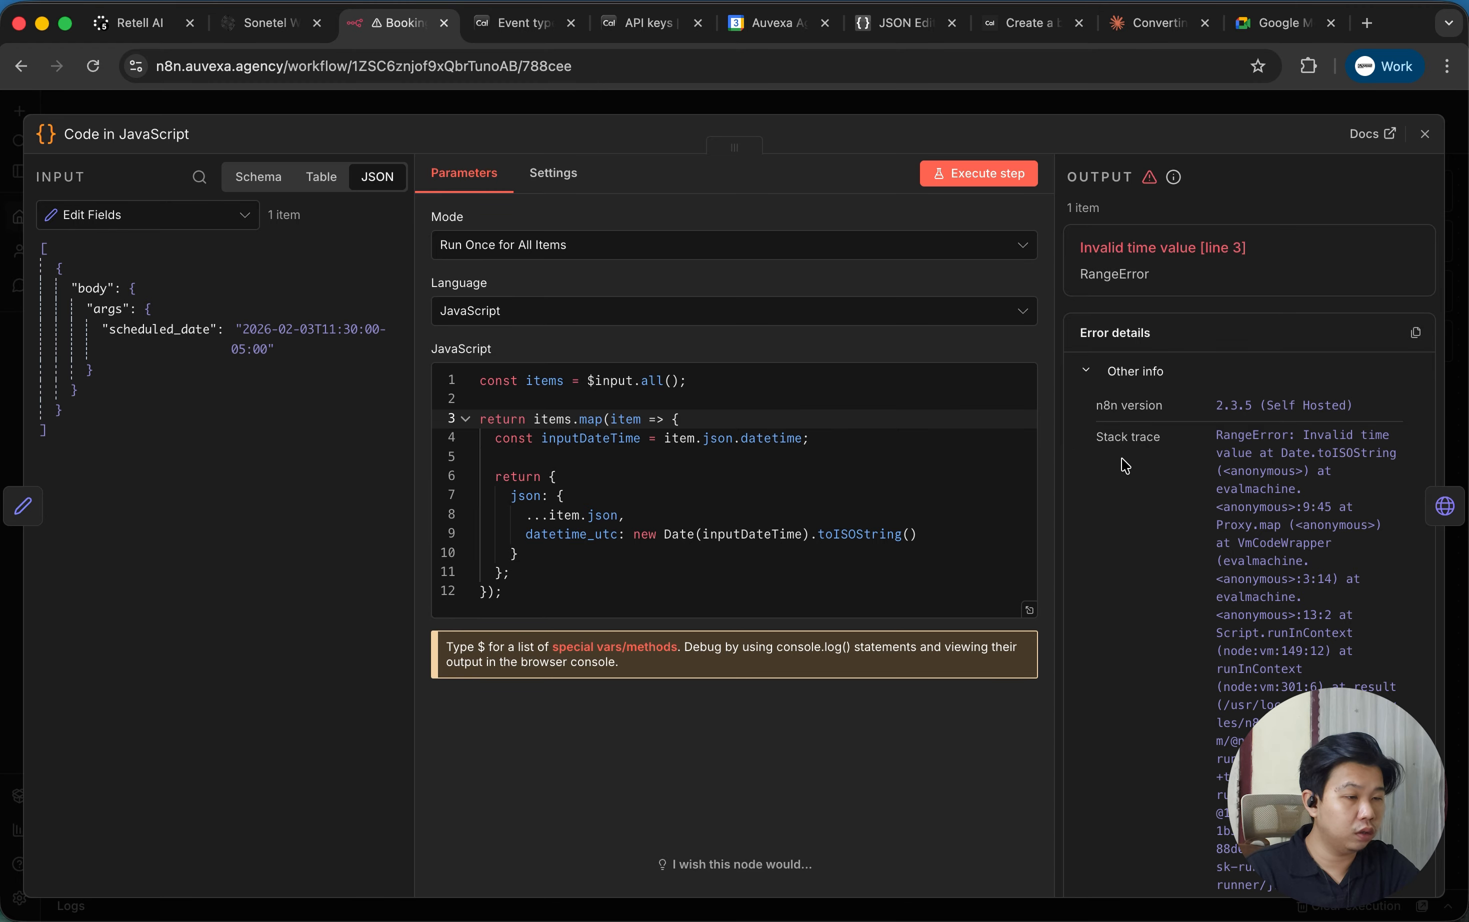
mouse_move(1099, 408)
mouse_down()
mouse_move(1127, 409)
mouse_move(1279, 841)
mouse_move(1244, 811)
mouse_up()
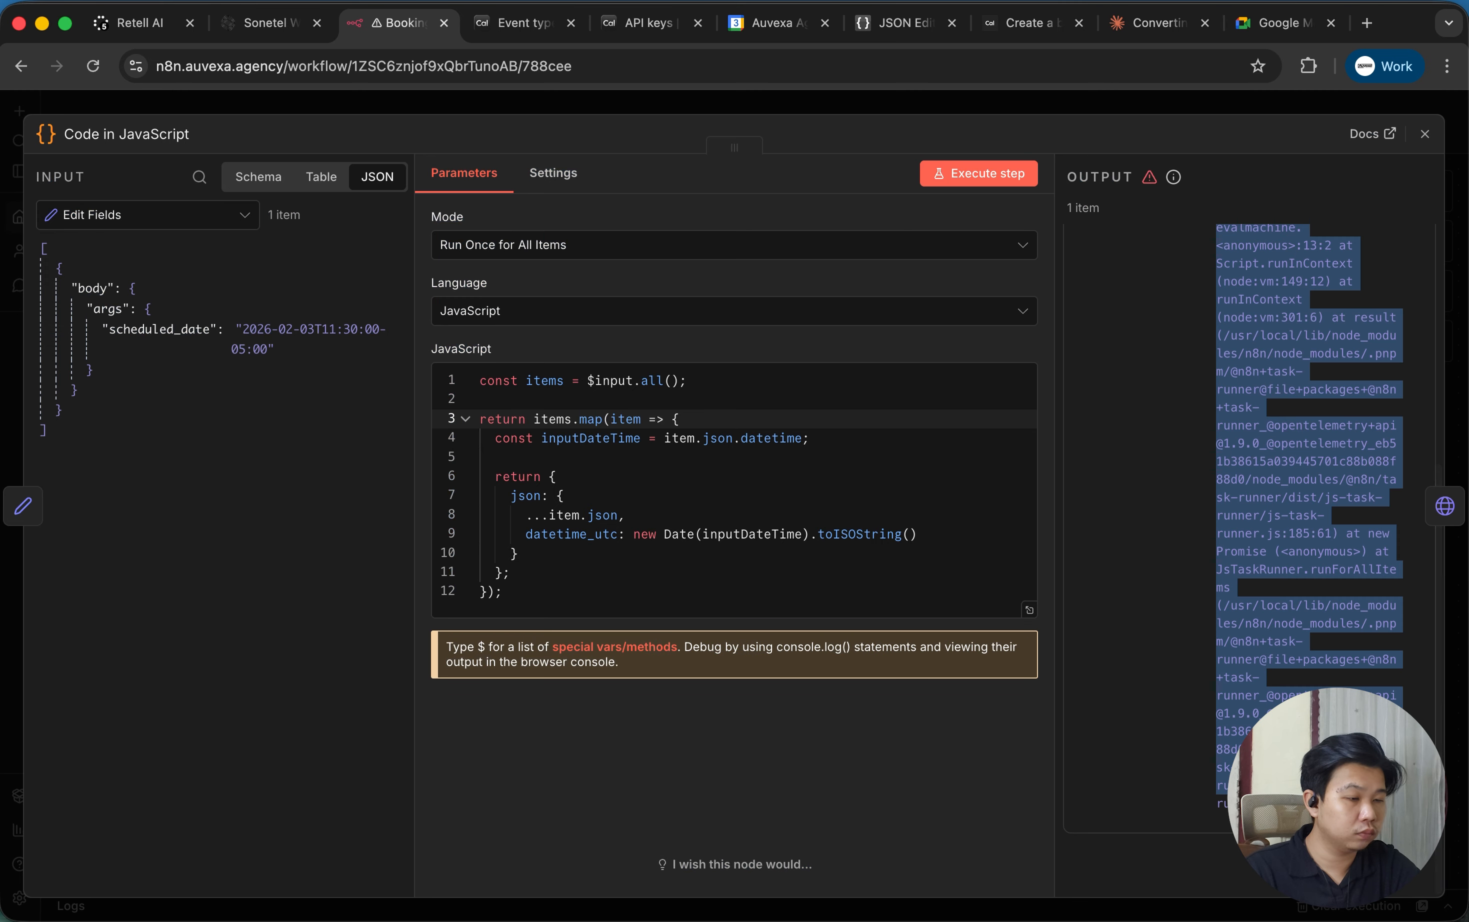
click(1152, 25)
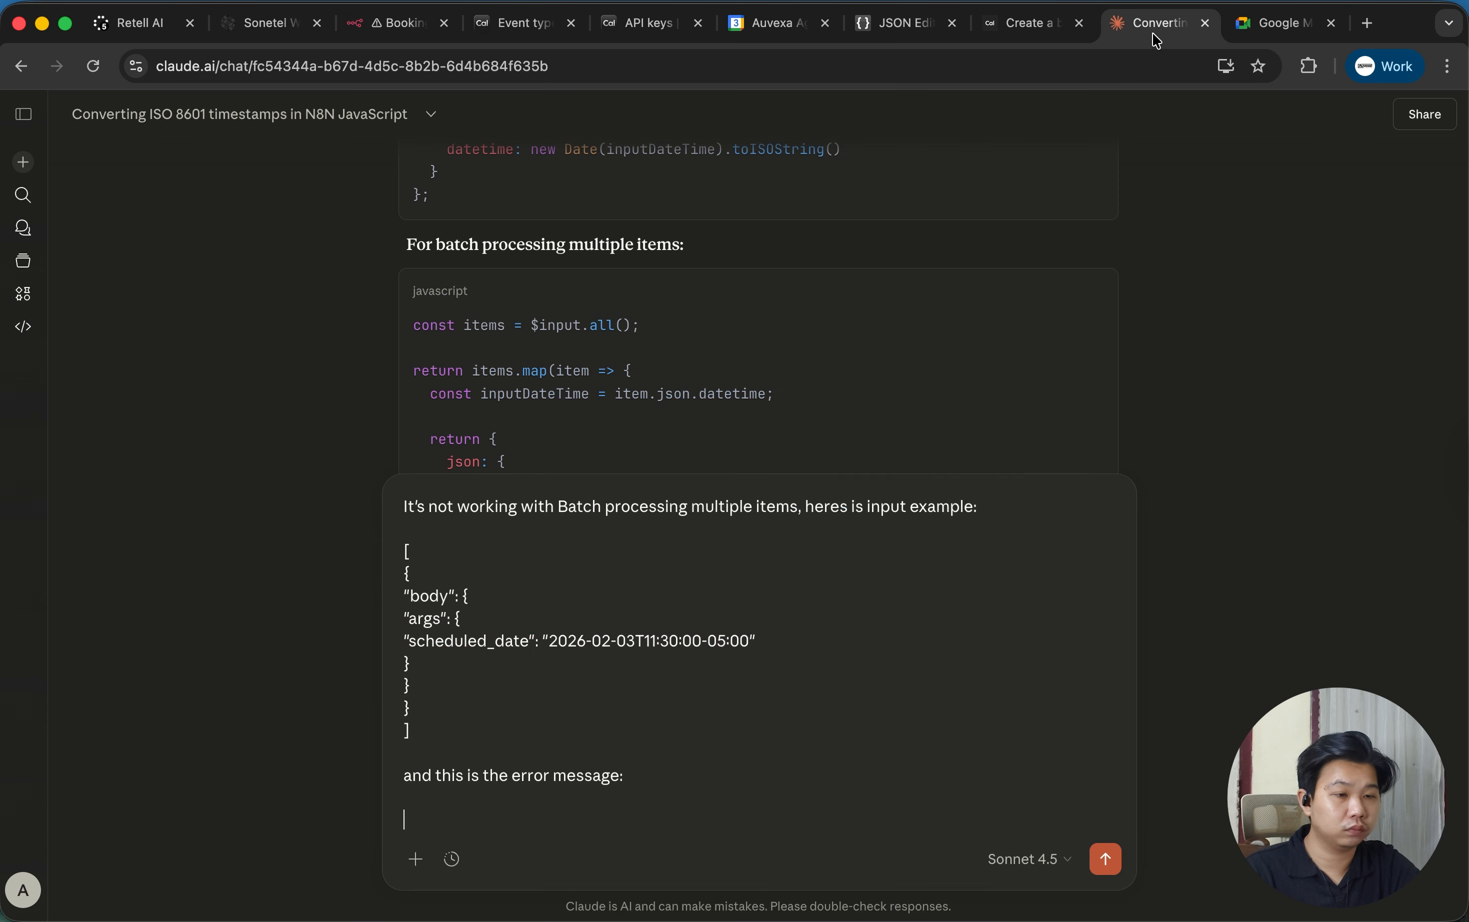
key(super+v)
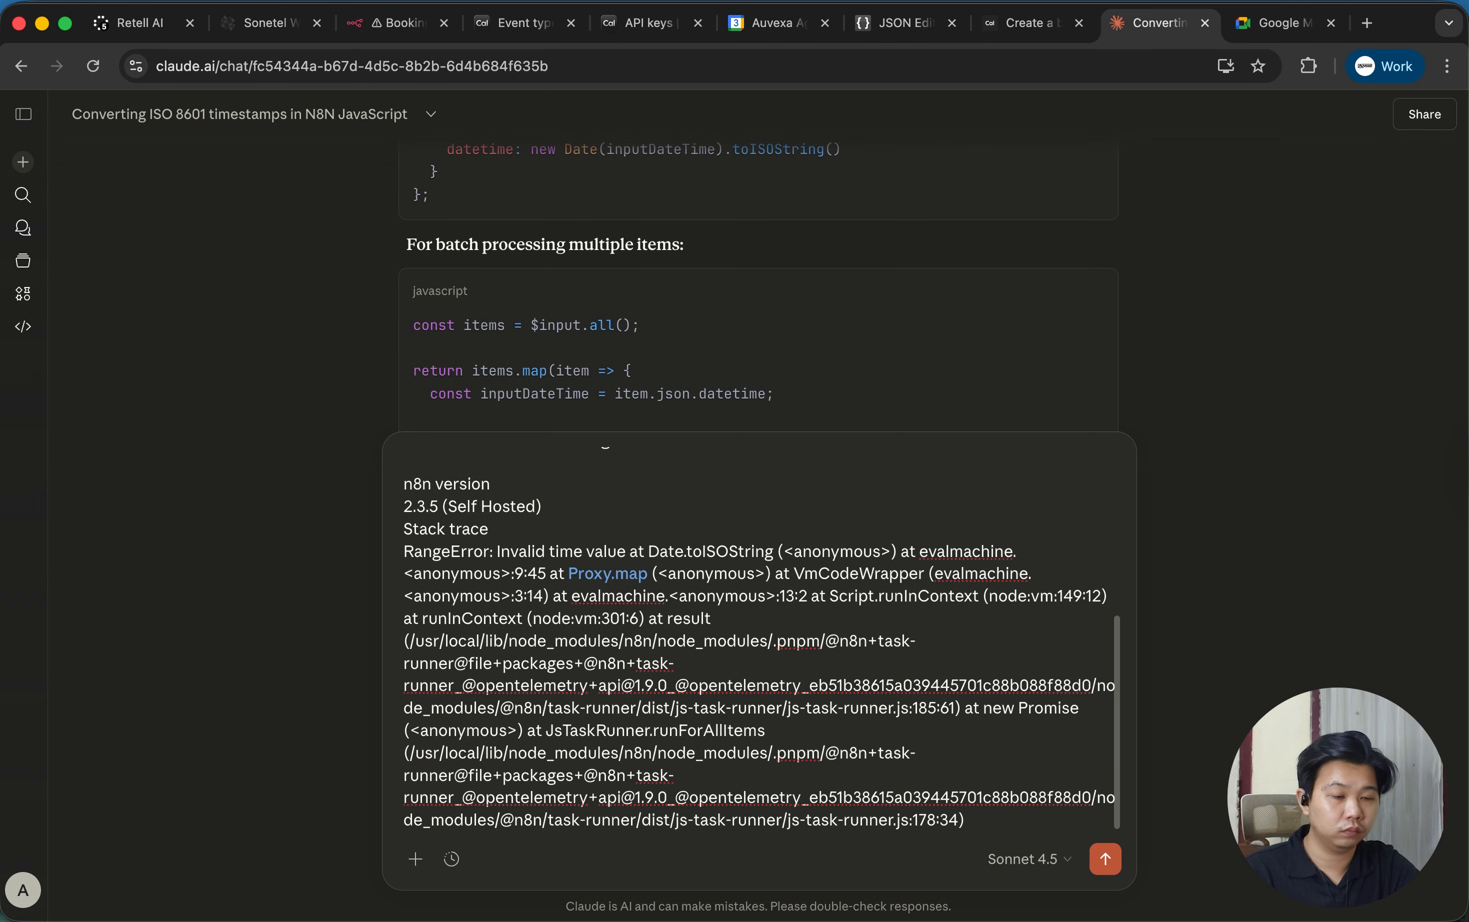
key(Return)
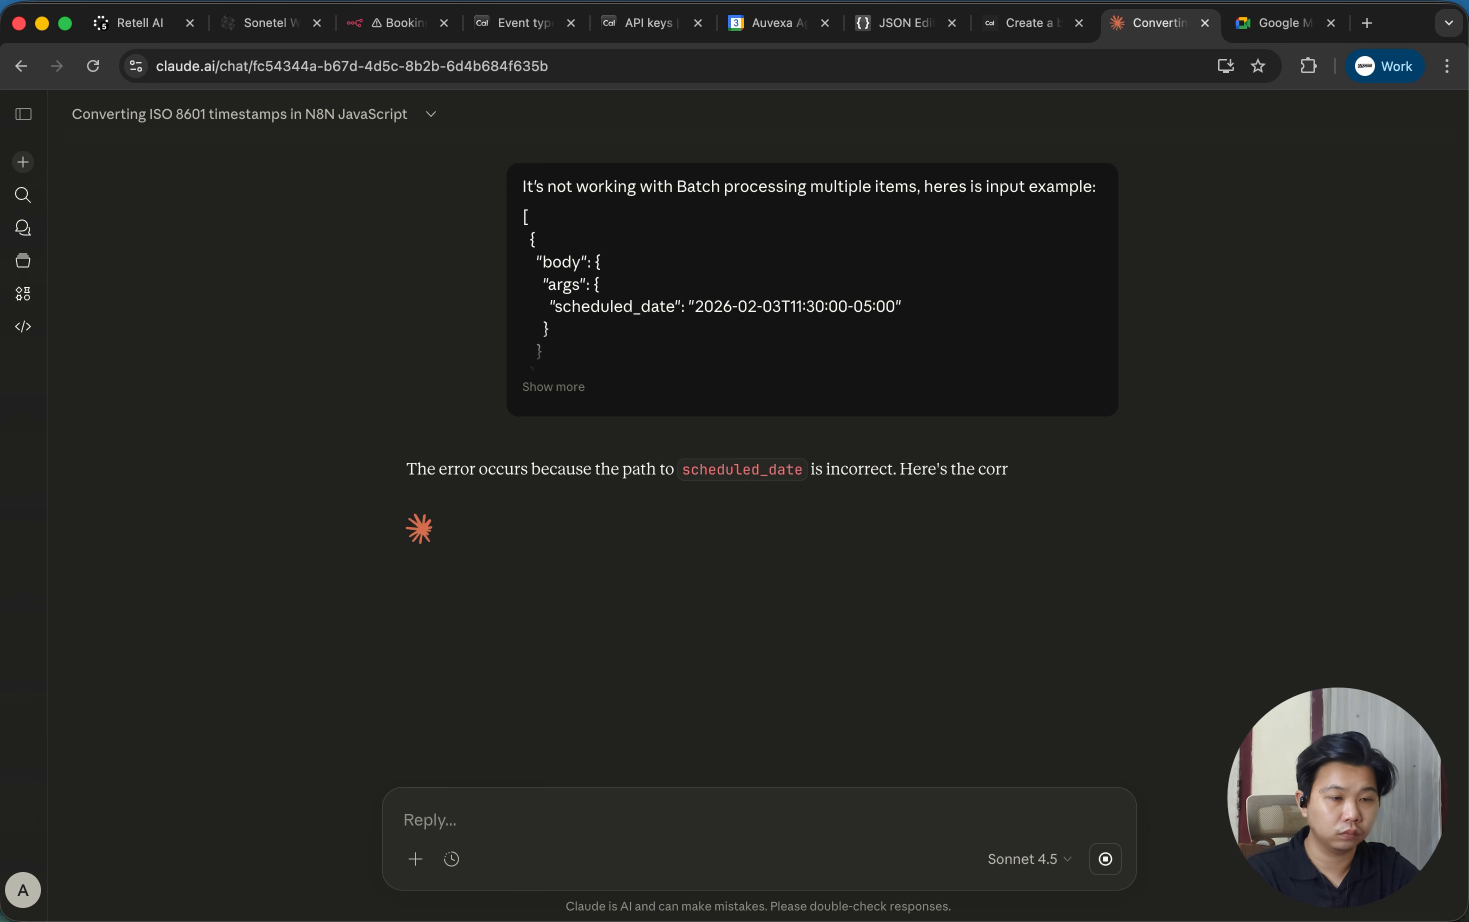
Replace the Code in JavaScript node's code with Claude's corrected version that reads item.json.body.args.scheduled_date, and execute the node.
scroll(754, 708, down, 4)
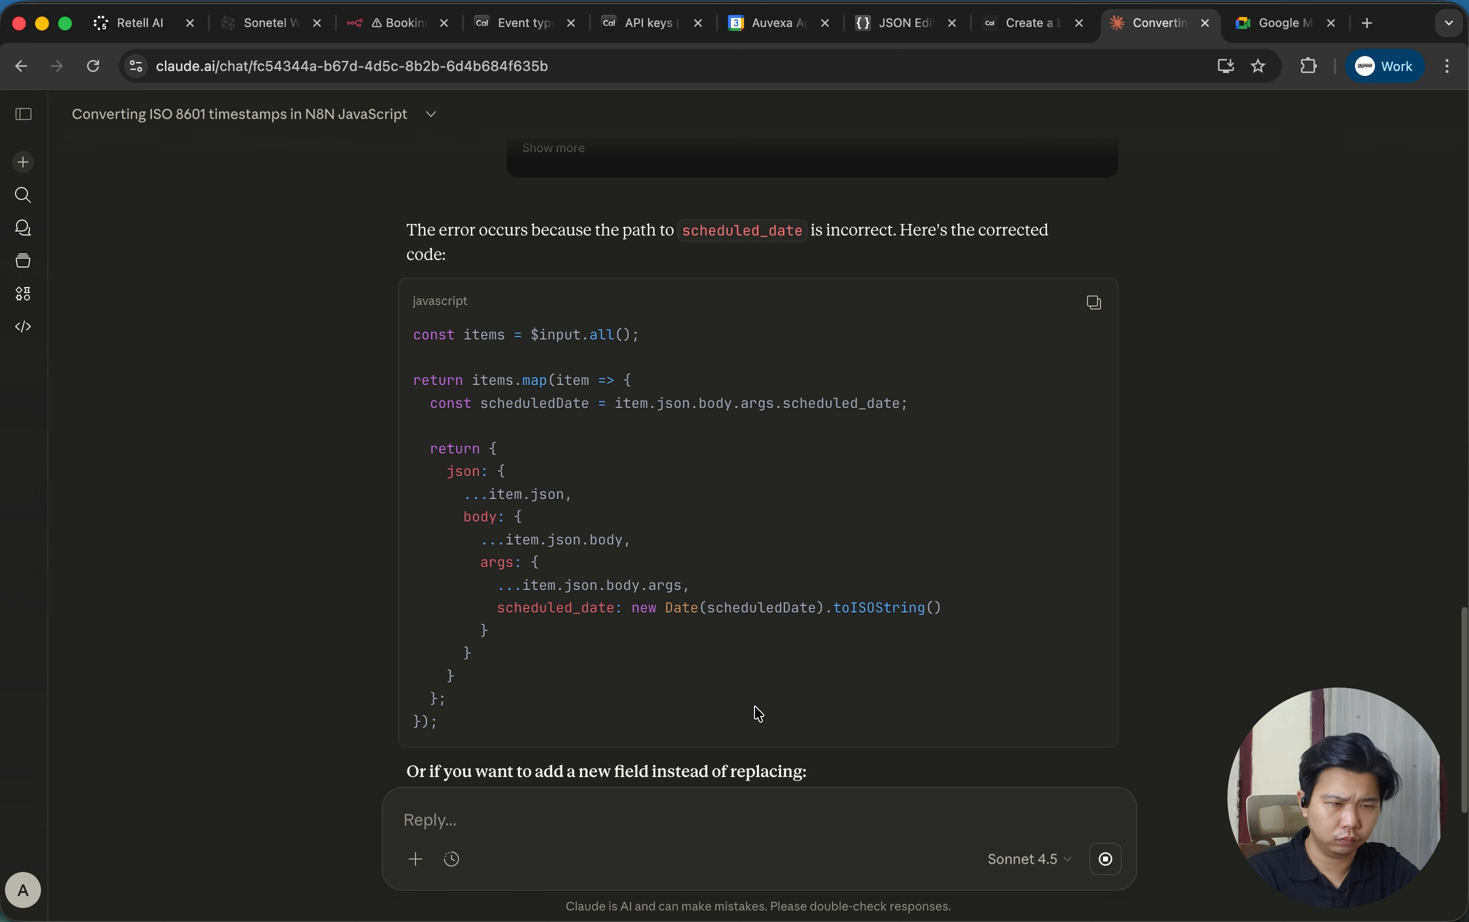
click(1096, 302)
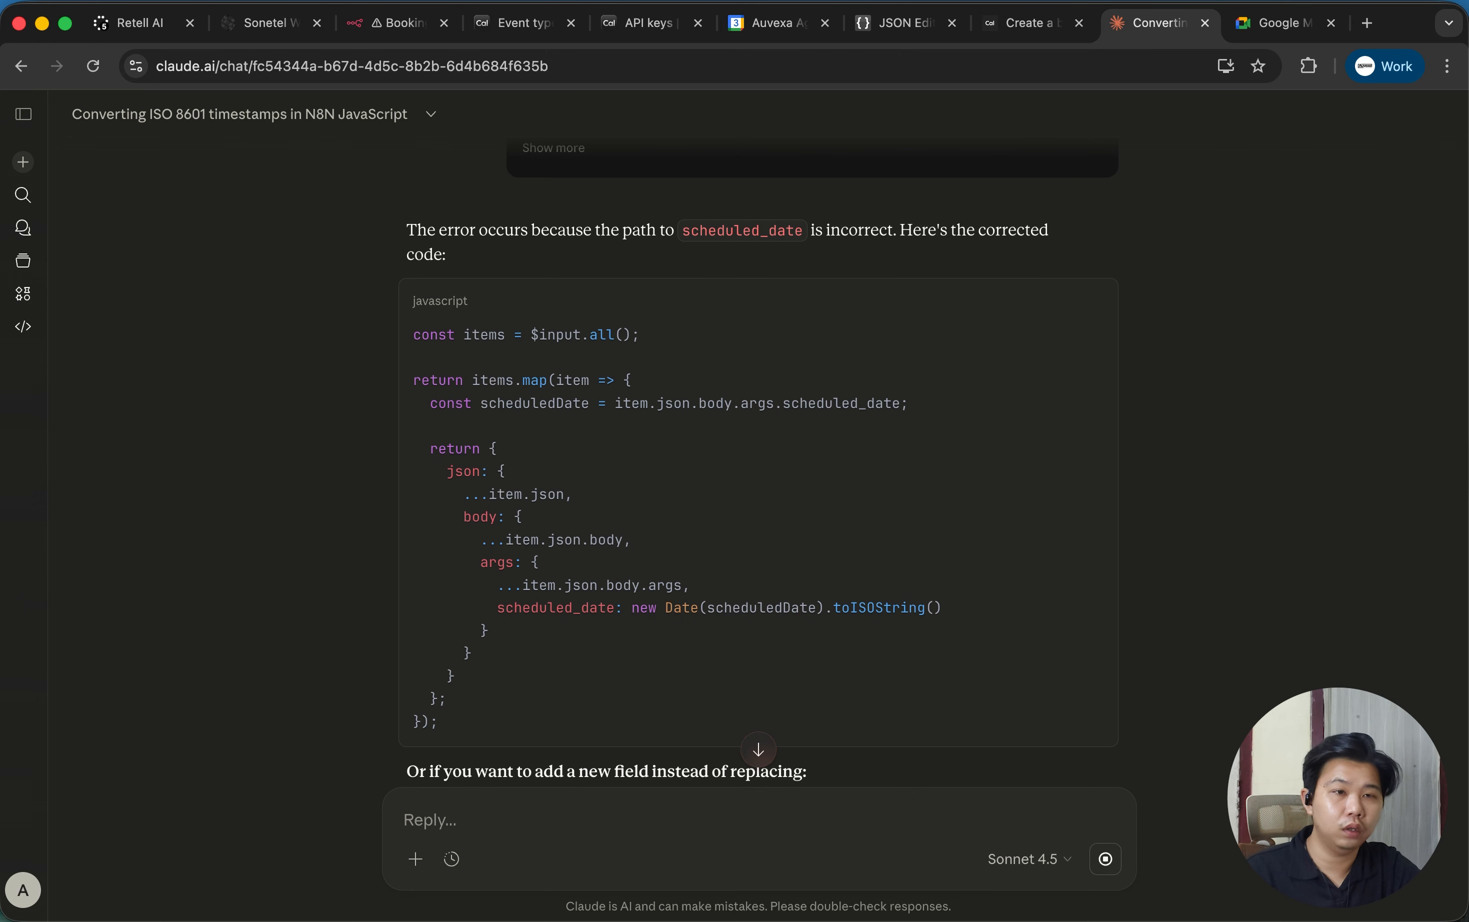
click(419, 24)
click(809, 509)
key(ctrl+a)
key(ctrl+v)
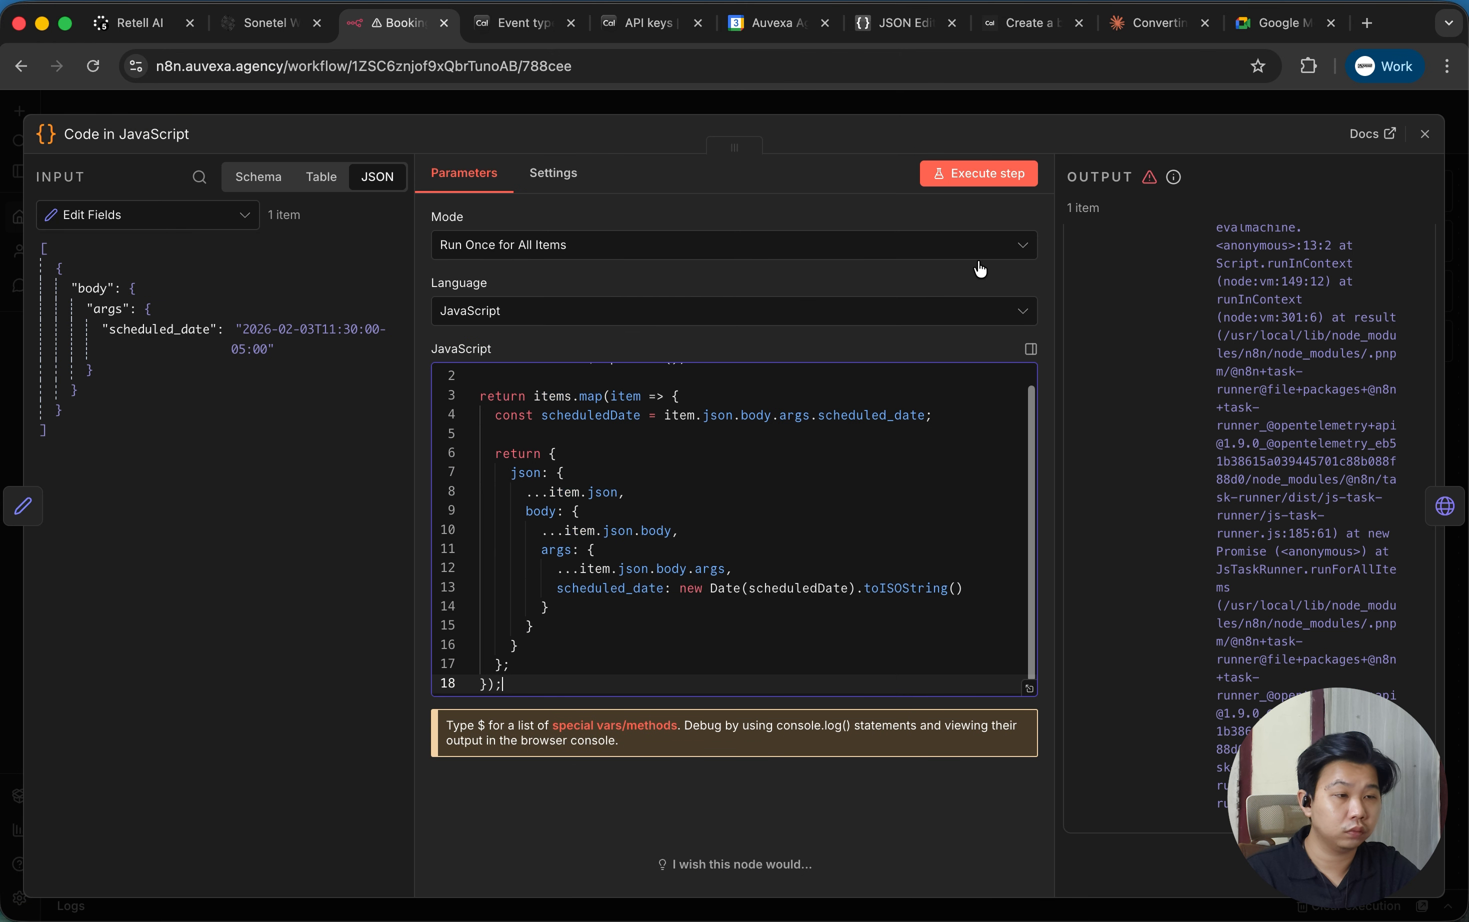
click(979, 173)
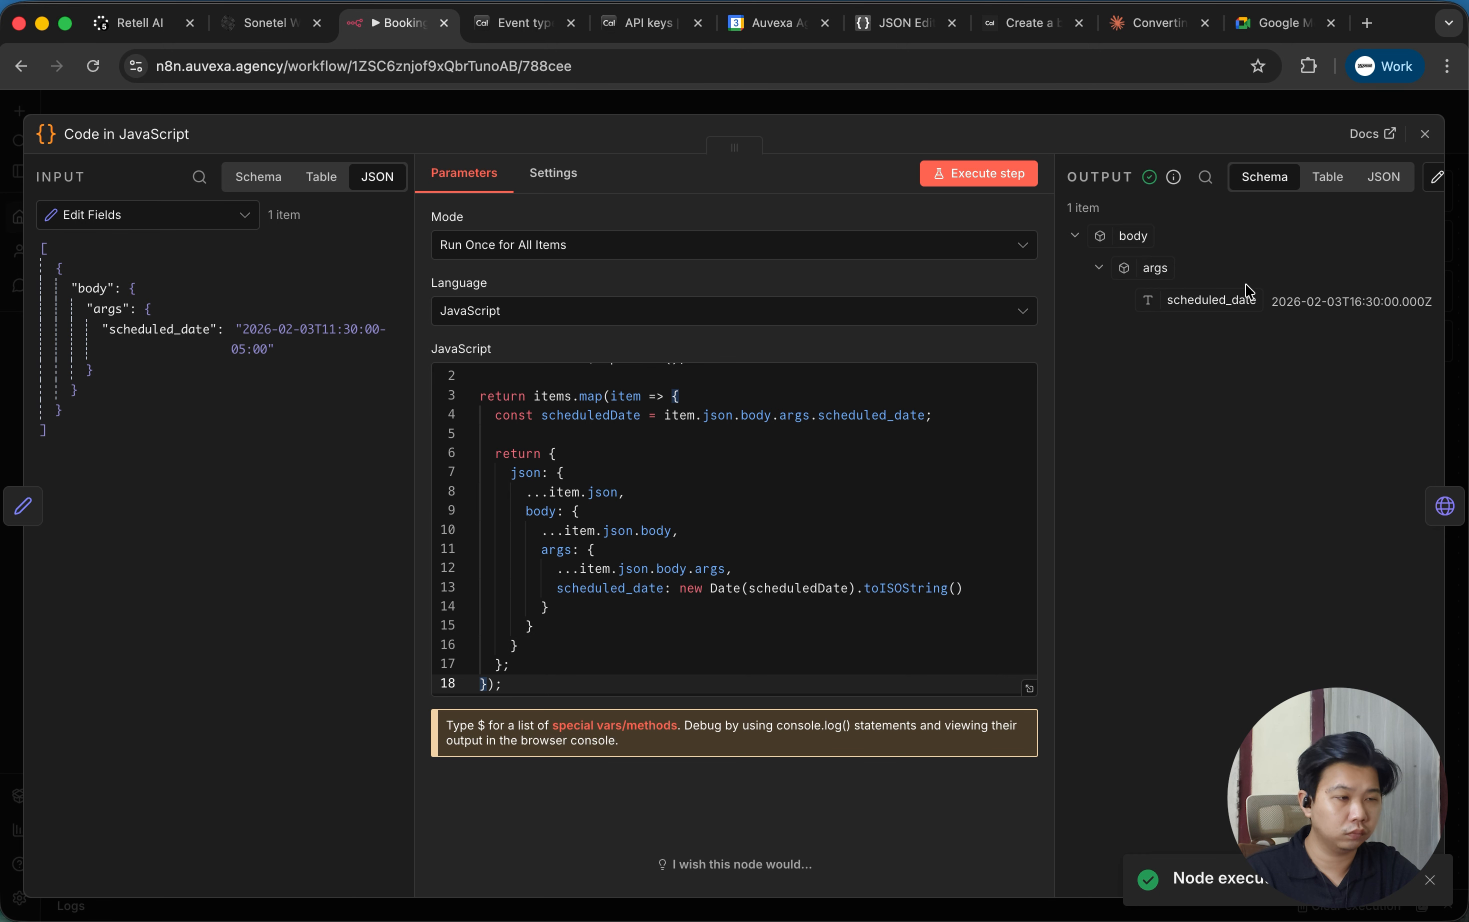
In the HTTP Request node's expanded JSON body, replace the start value with the scheduled_date field from the Code in JavaScript output.
click(1218, 110)
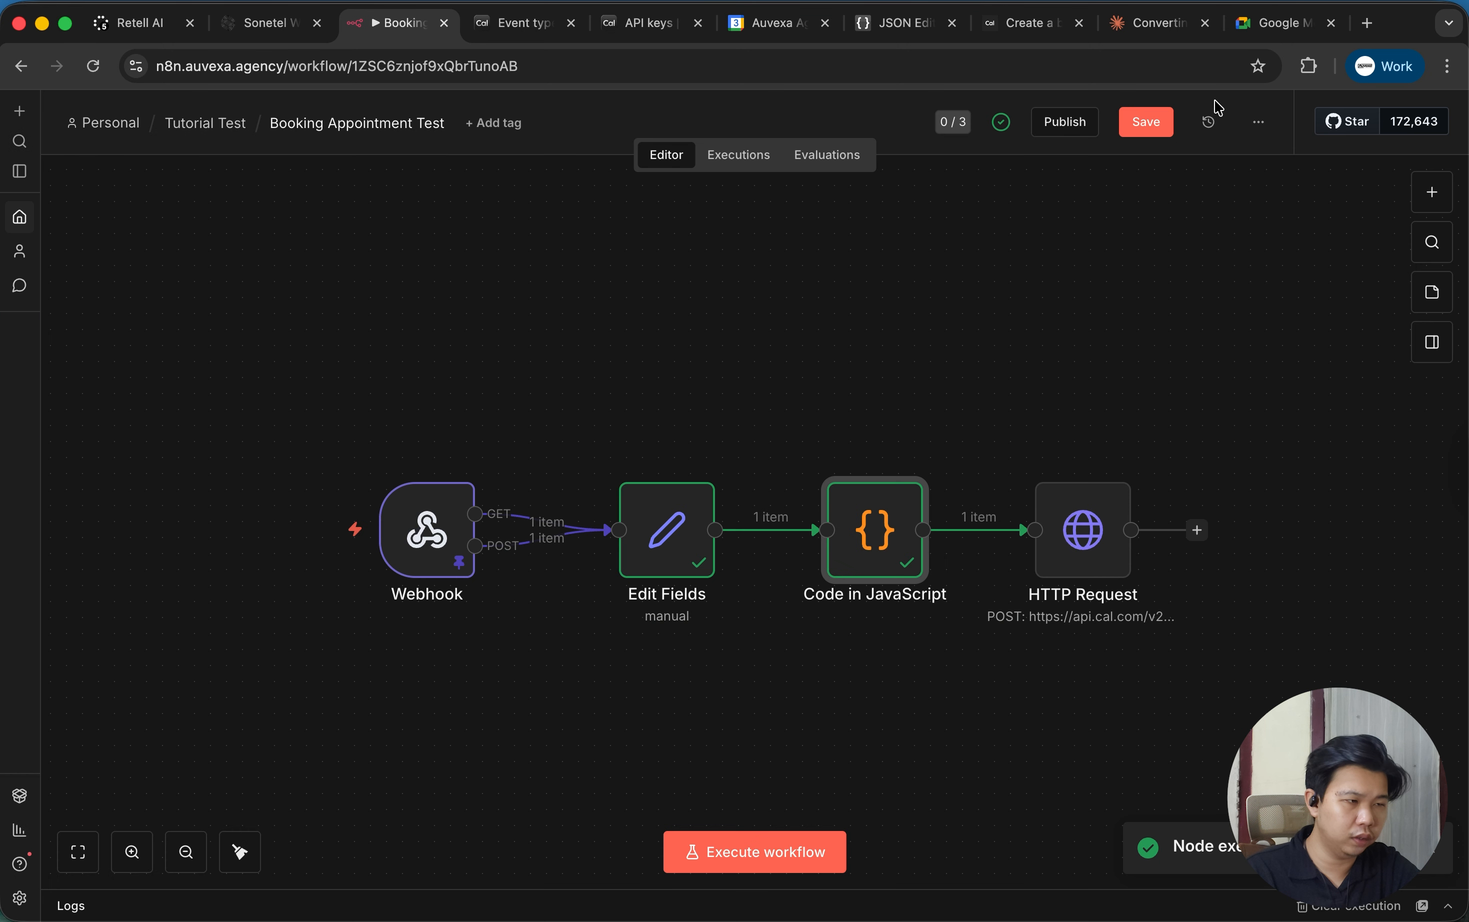
double_click(1099, 554)
scroll(860, 500, down, 10)
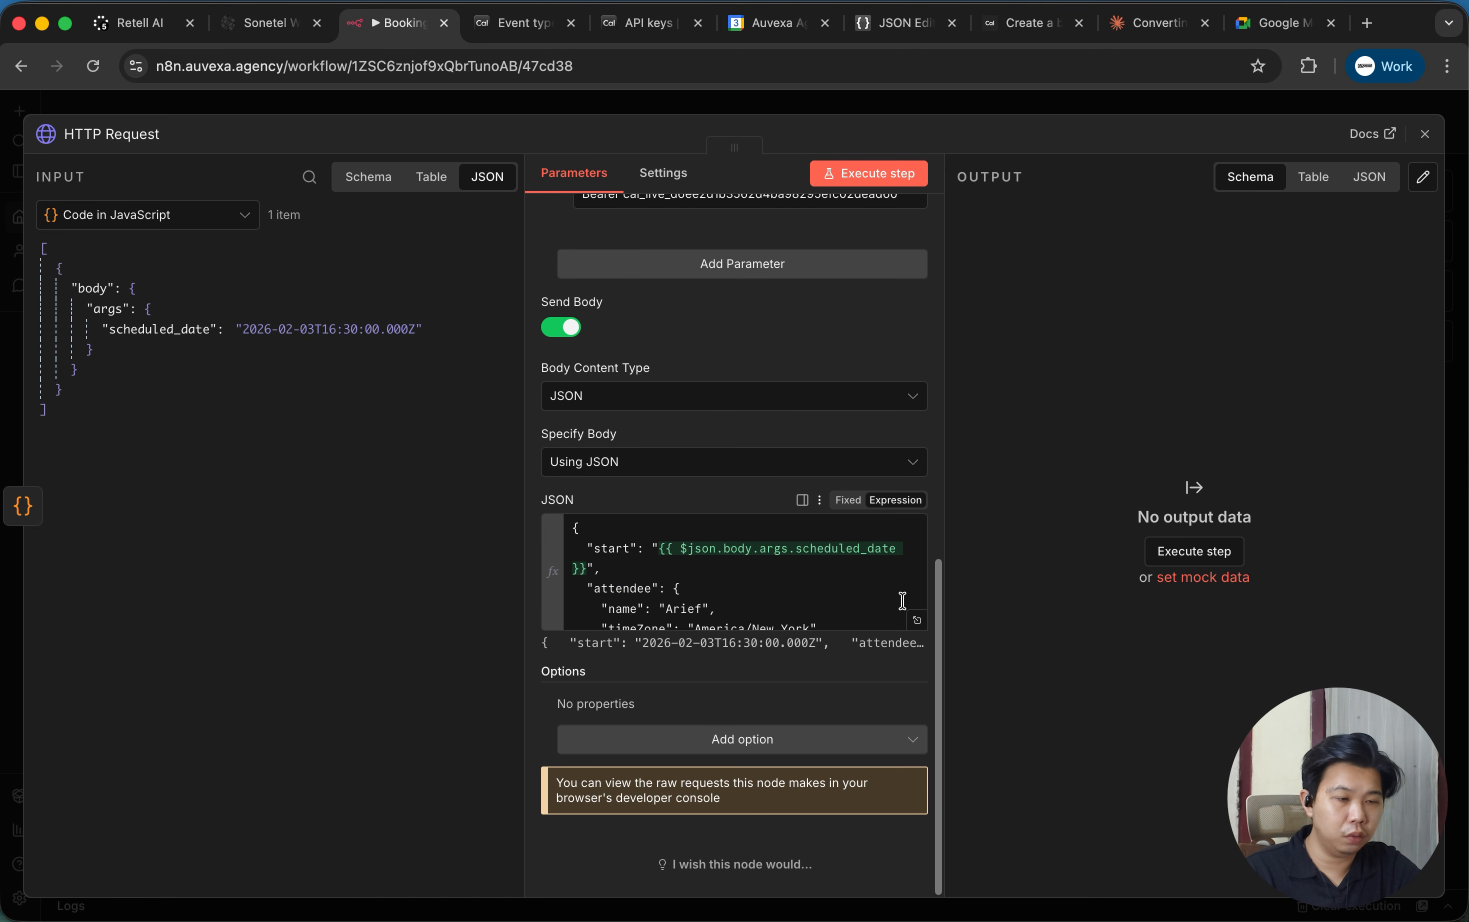
click(918, 620)
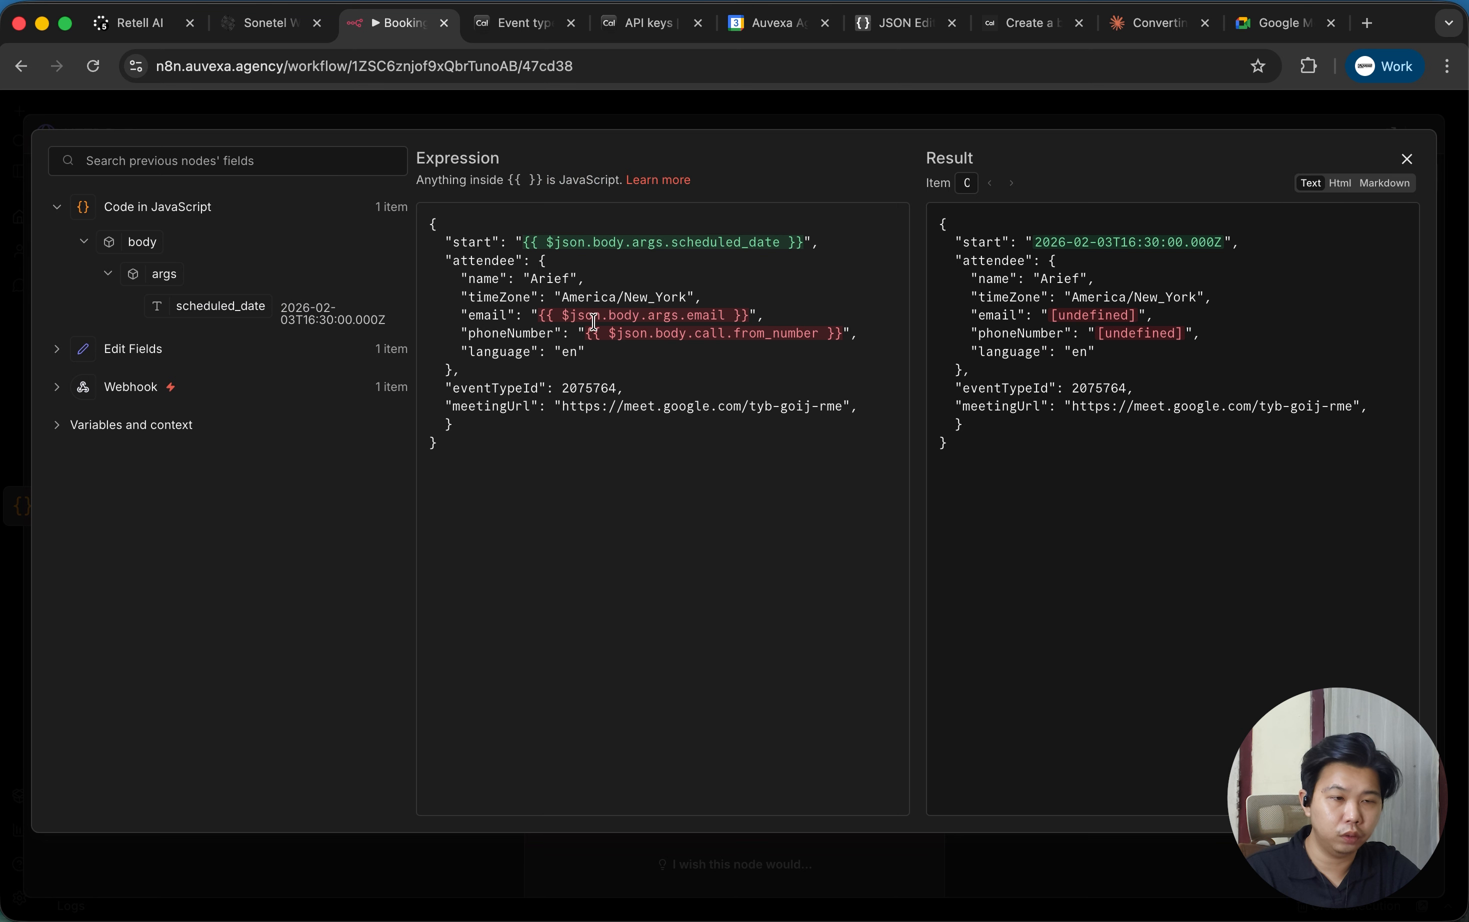
drag(523, 242, 802, 250)
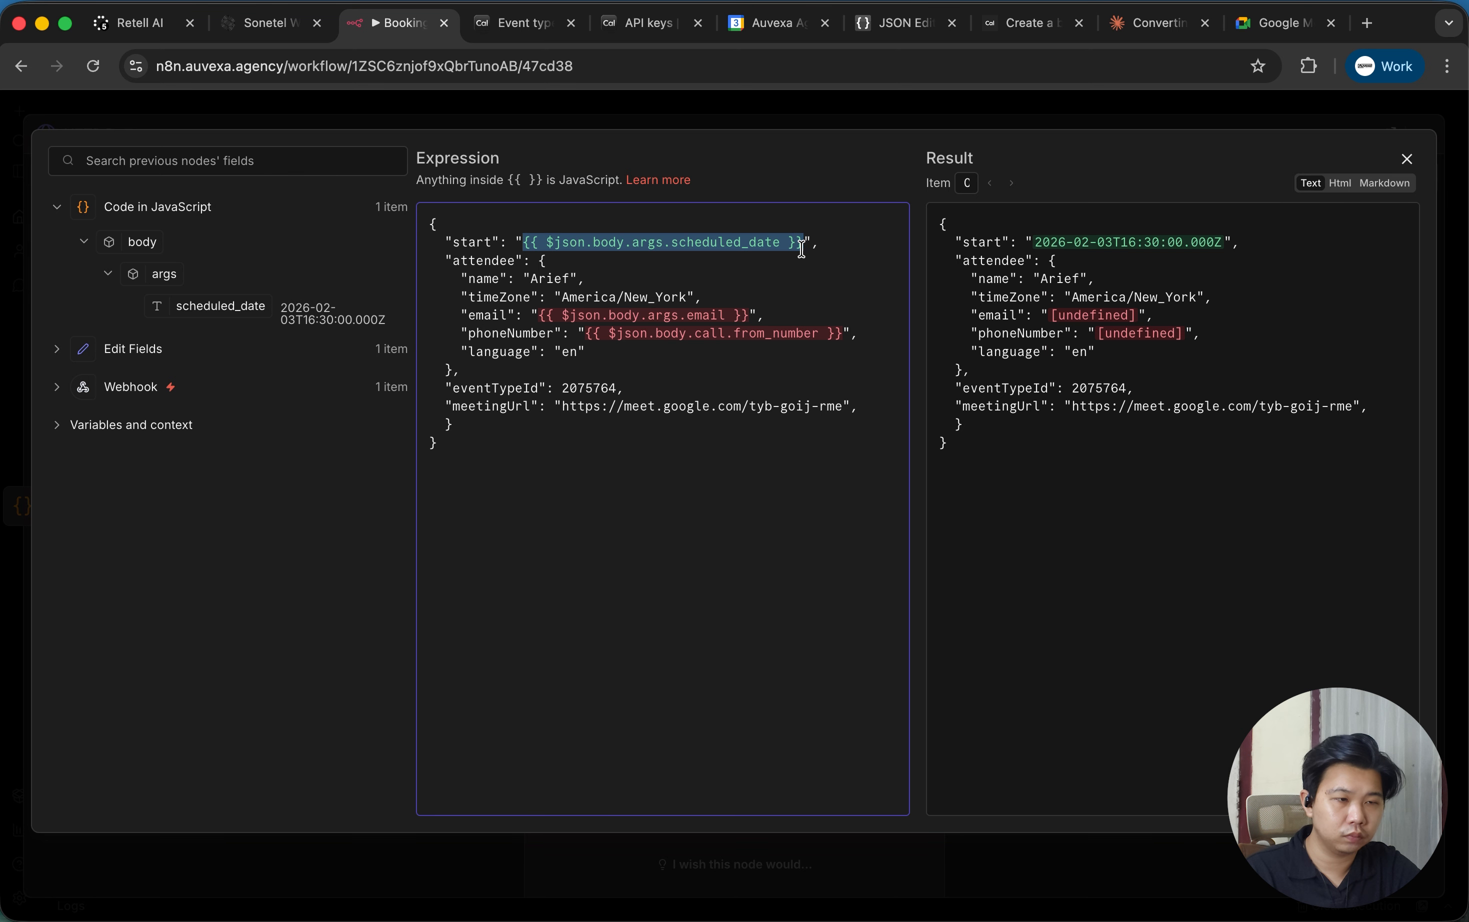
key(BackSpace)
drag(161, 304, 523, 242)
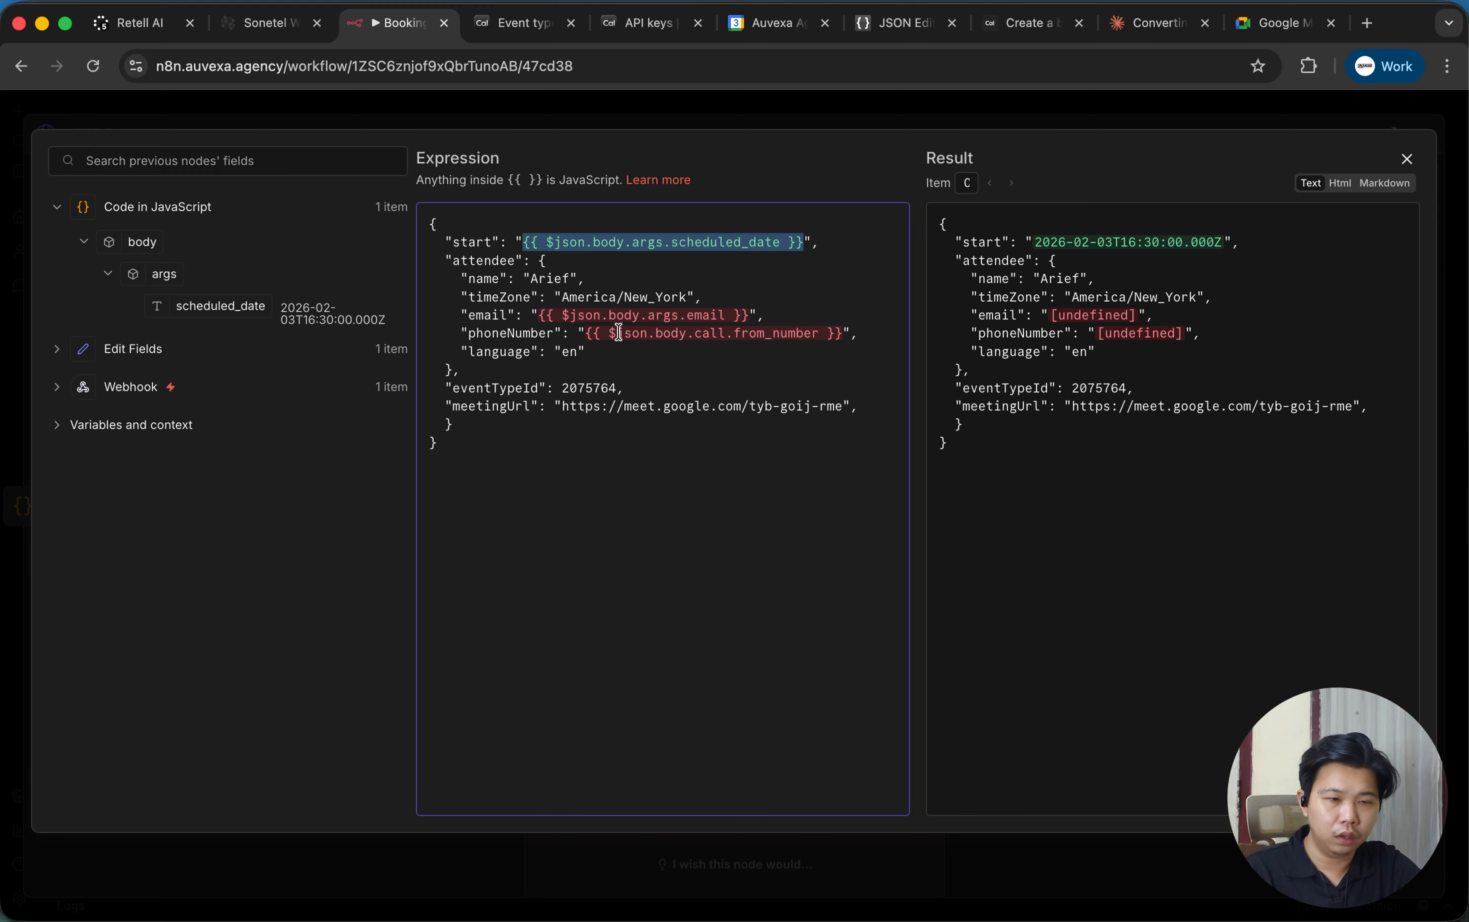
In the HTTP Request's JSON body, replace the email value with the email field from the Webhook node's body args.
click(58, 385)
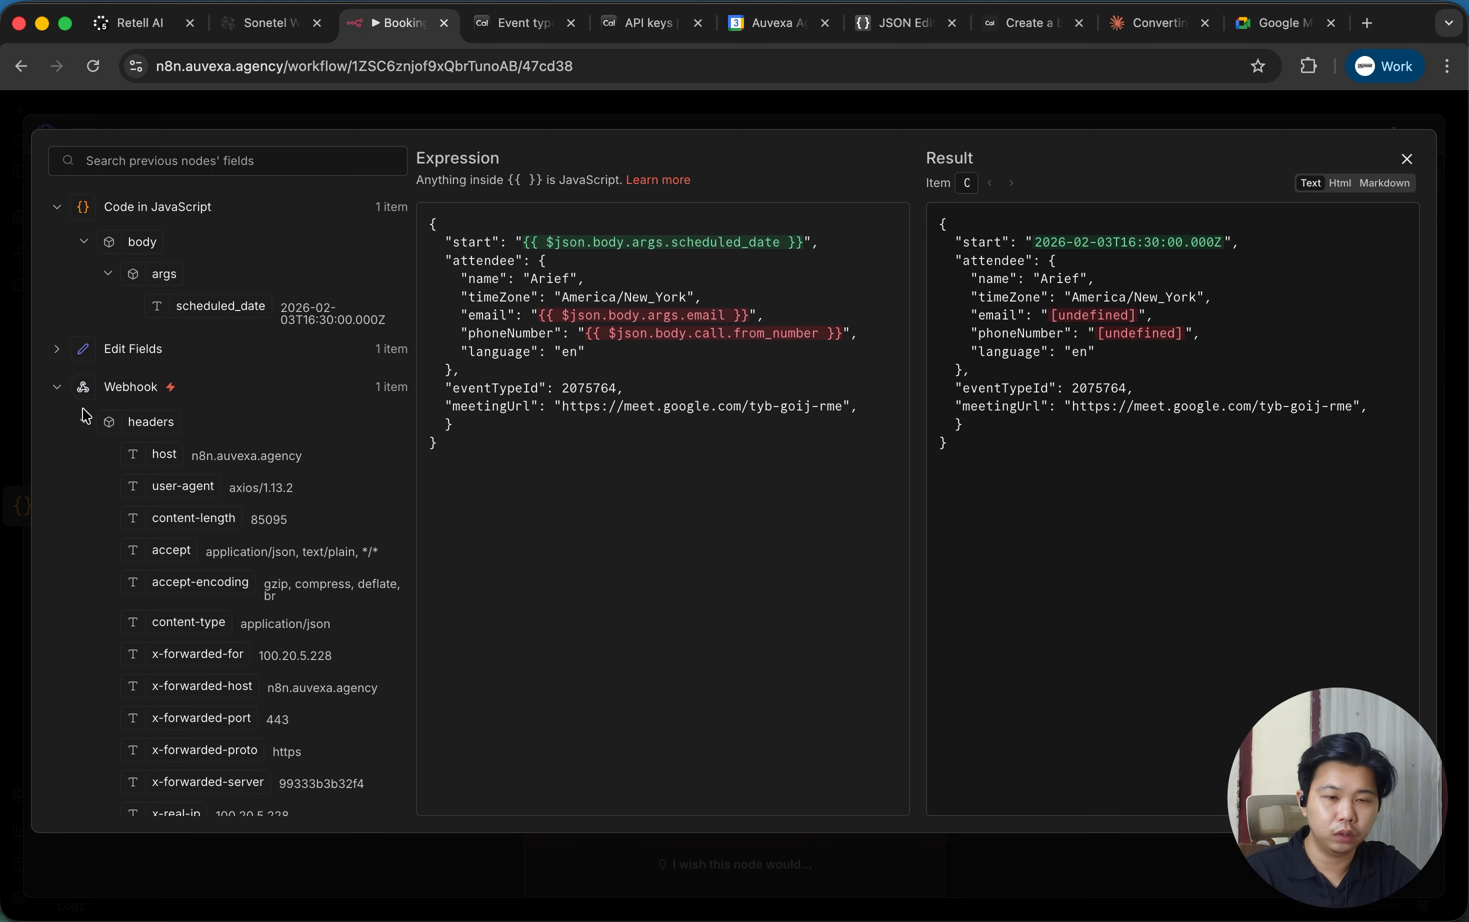
click(84, 422)
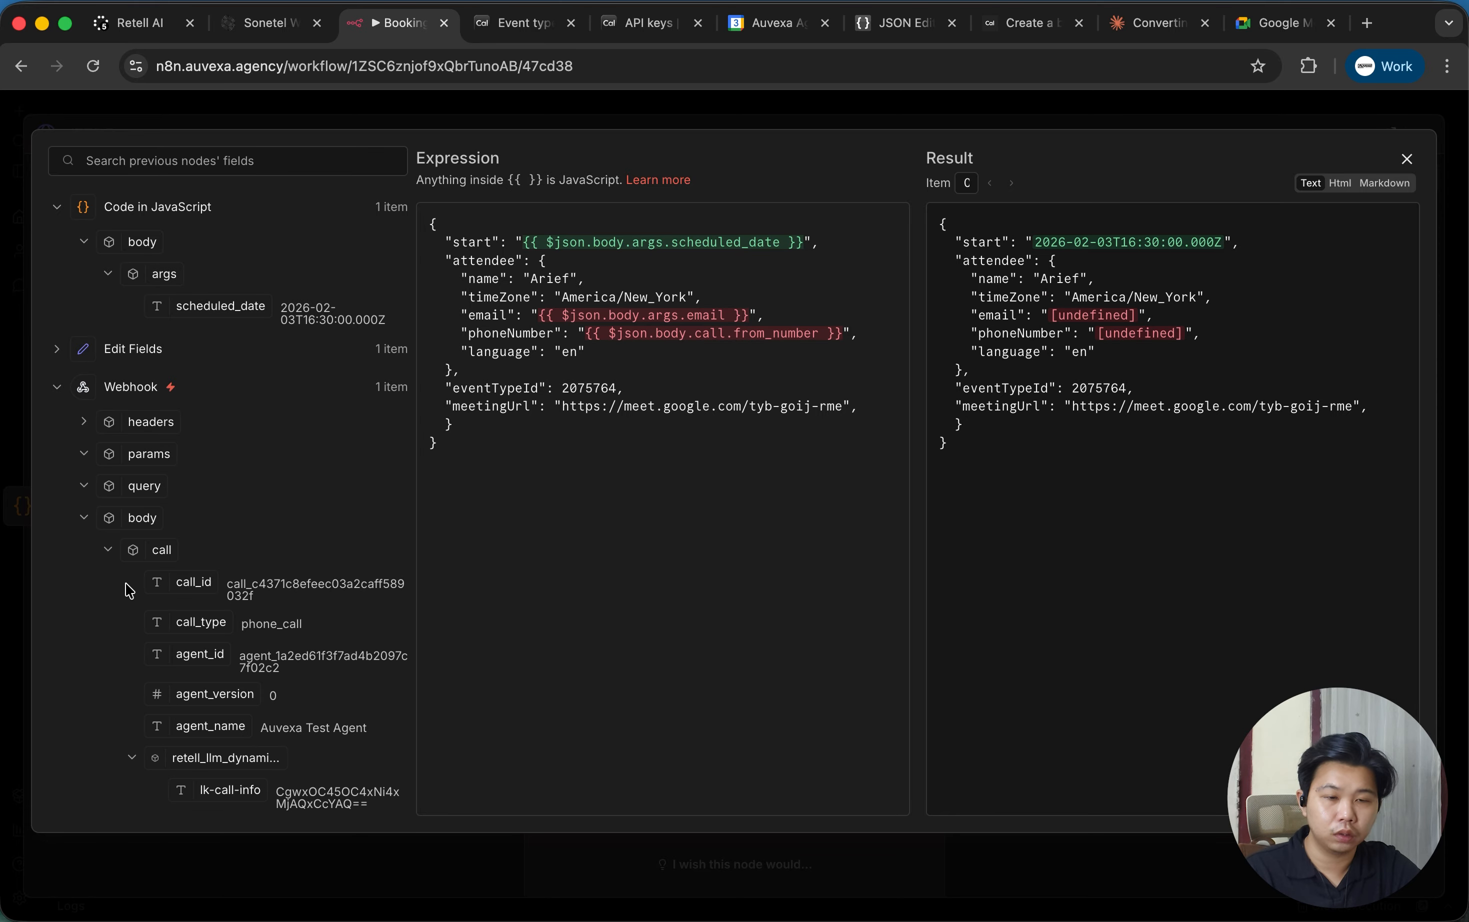
scroll(128, 590, down, 15)
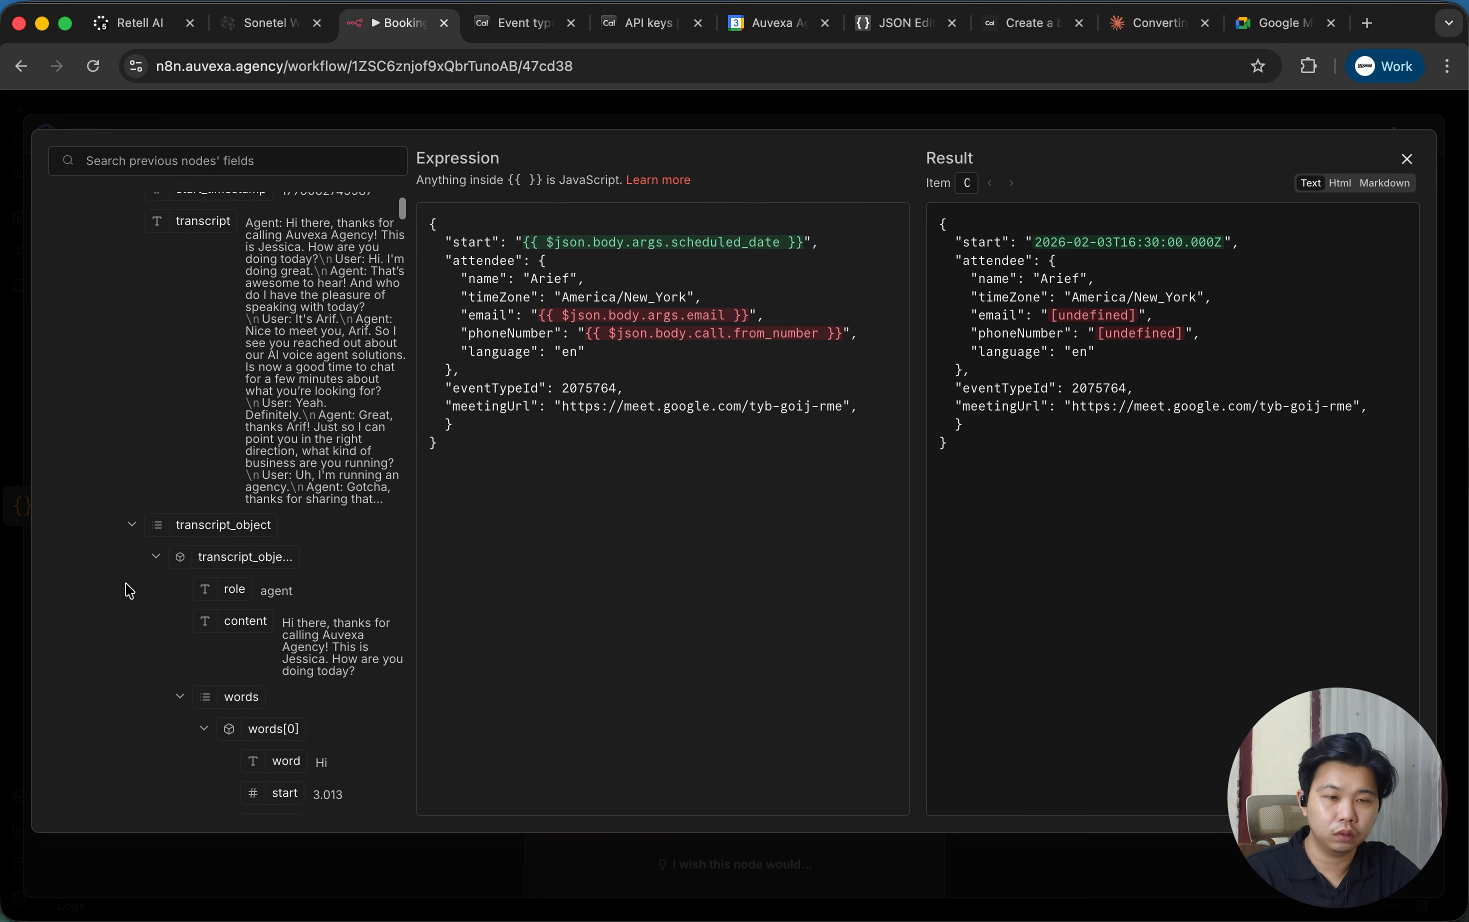
scroll(127, 596, up, 3)
click(131, 674)
scroll(129, 610, down, 3)
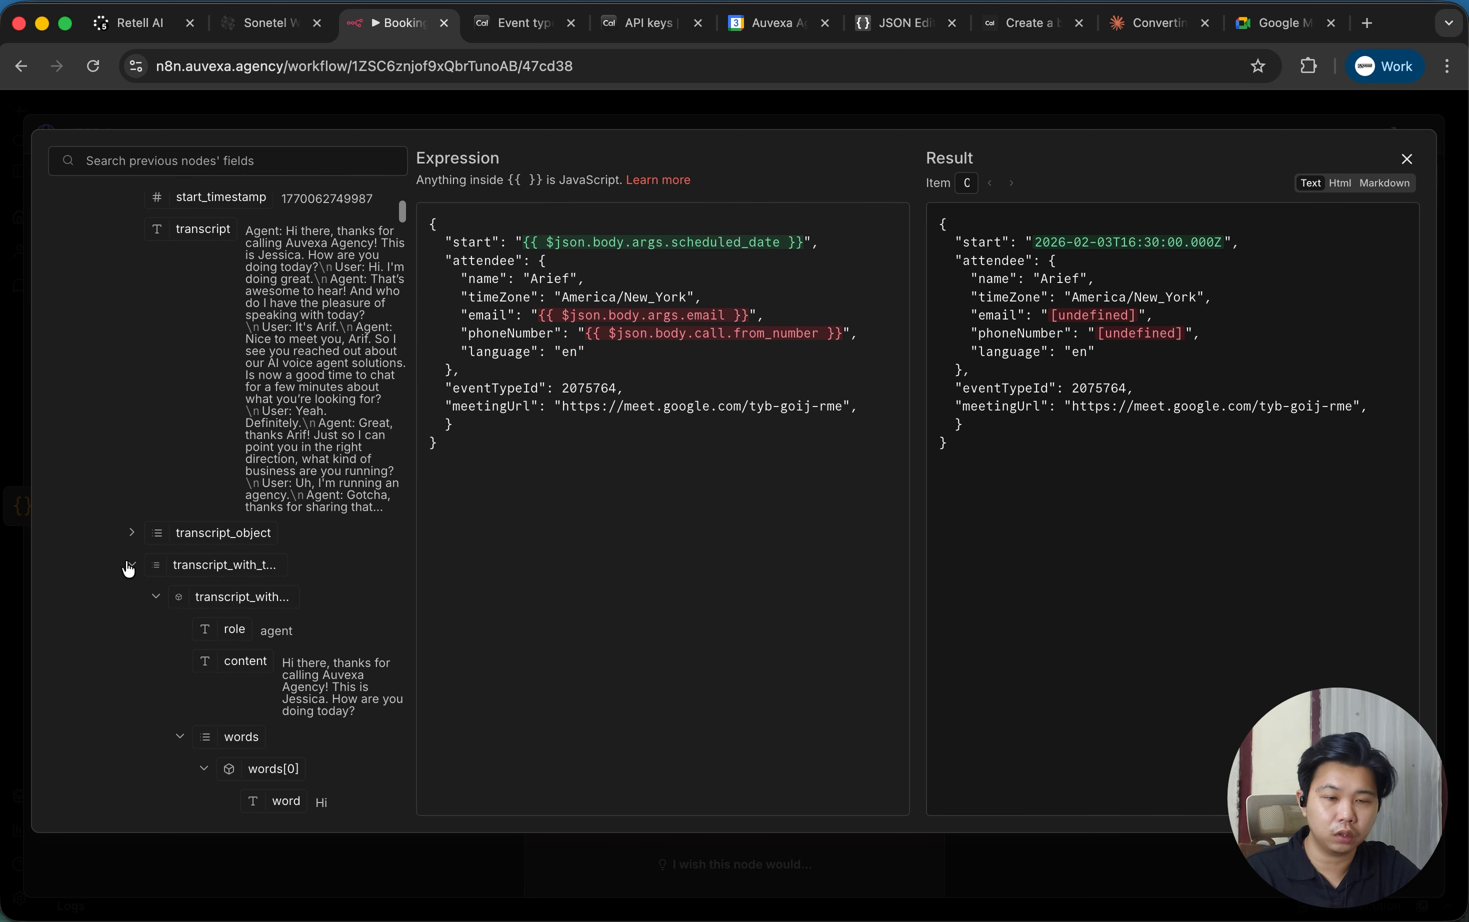
click(130, 566)
scroll(128, 558, down, 10)
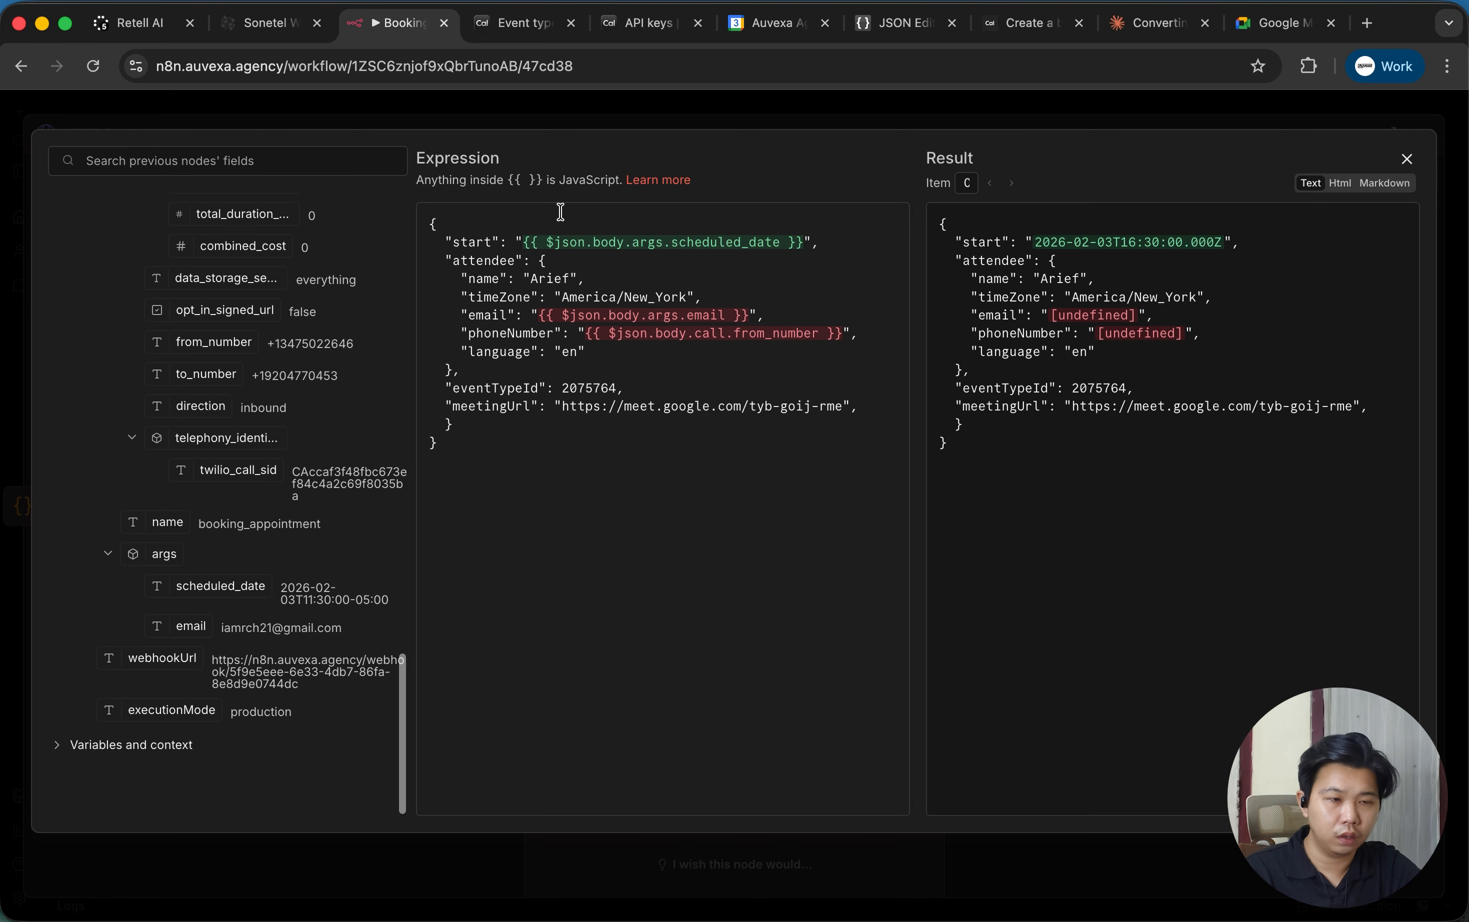
drag(539, 315, 751, 310)
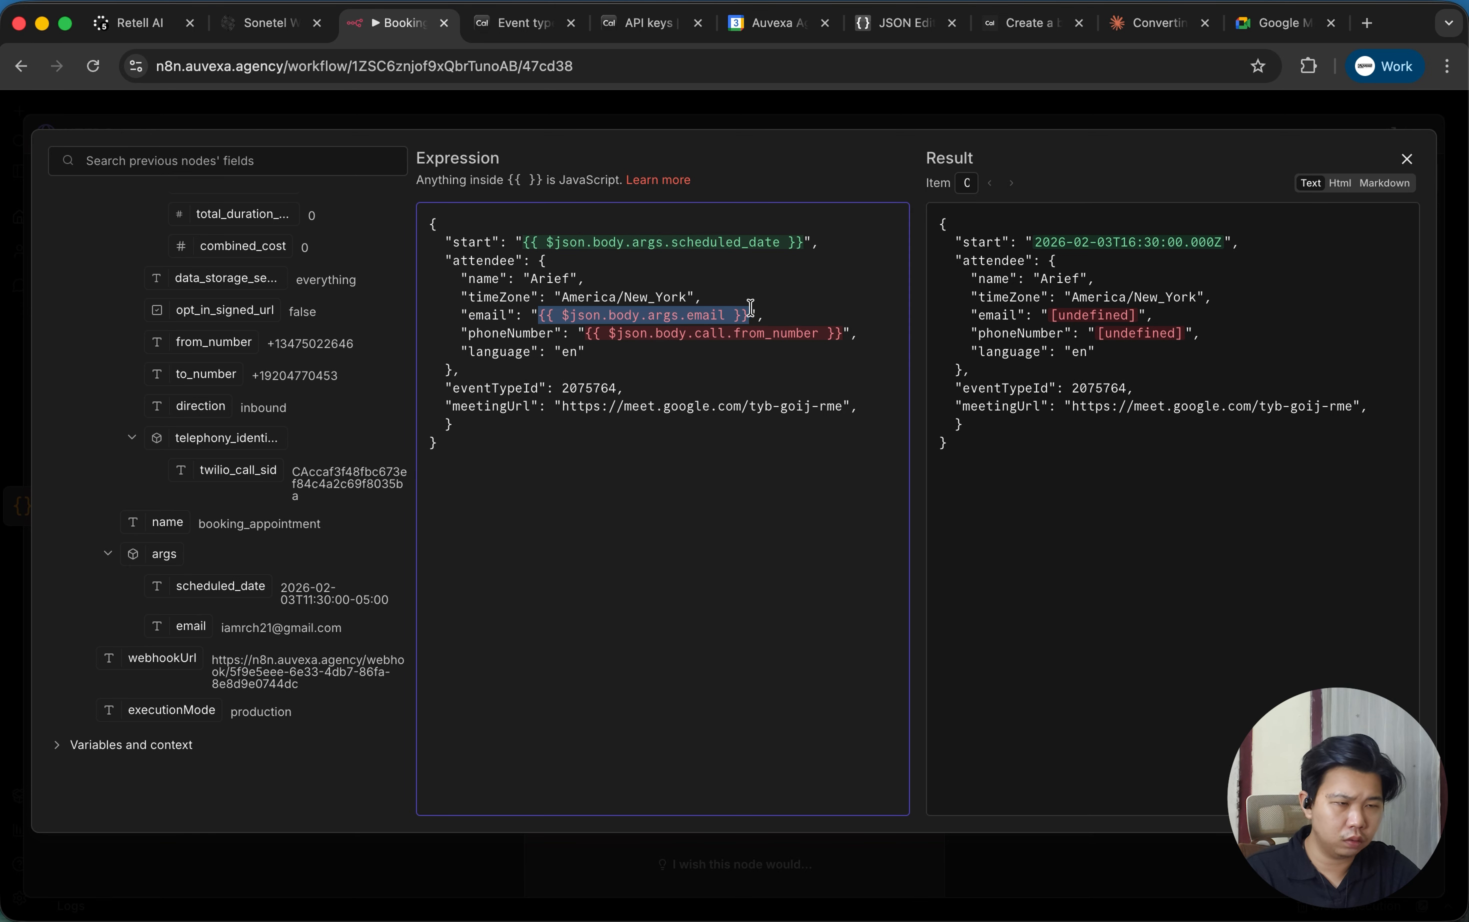
key(BackSpace)
drag(183, 626, 539, 314)
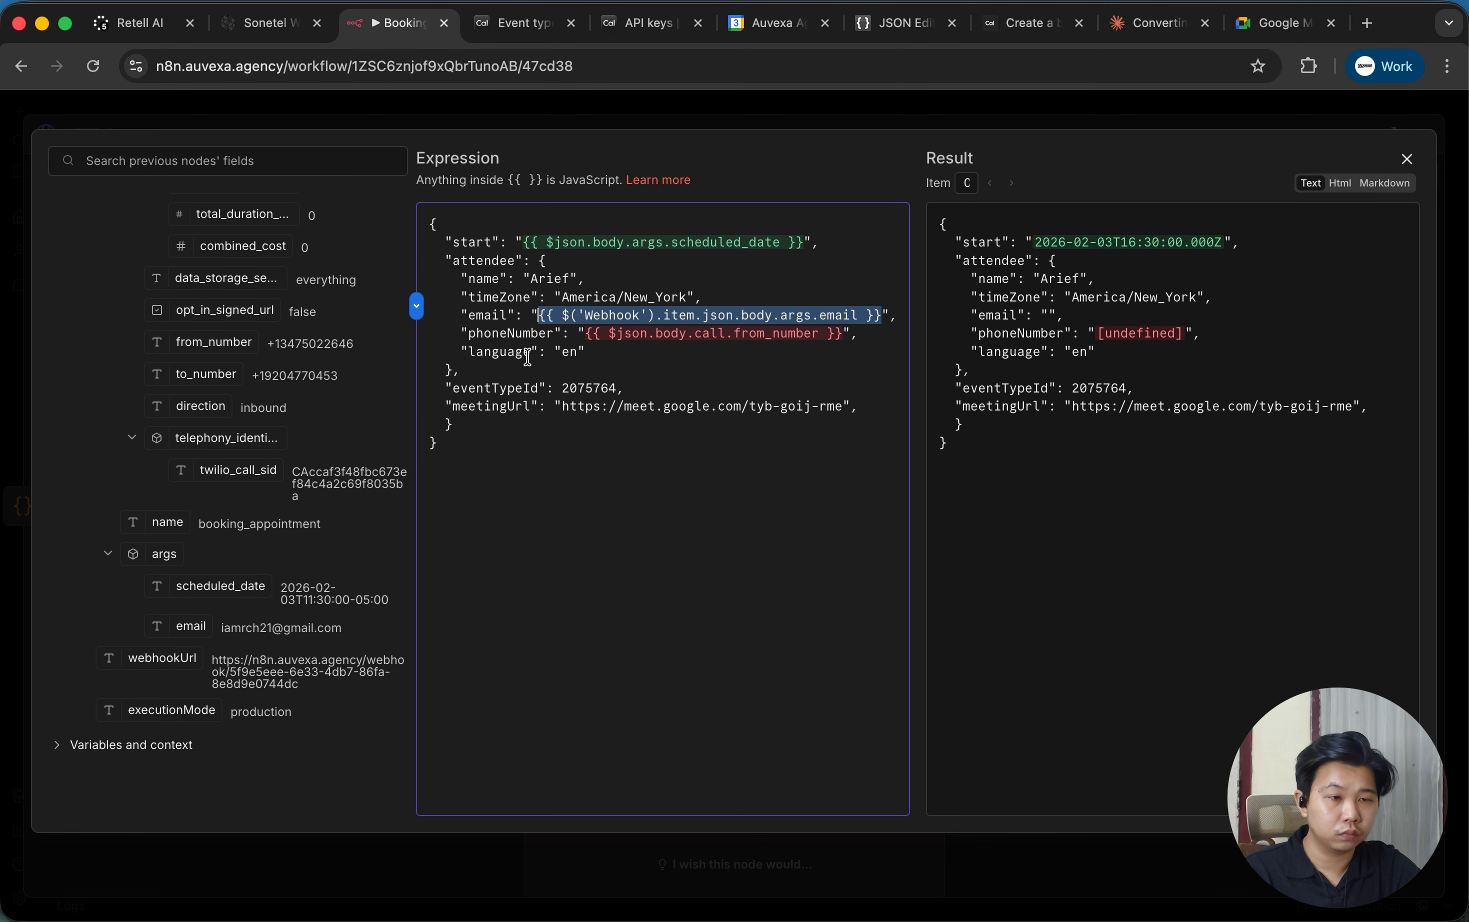
Replace the phoneNumber value with the from_number field from the Webhook node's call data, and save the workflow.
scroll(244, 509, up, 2)
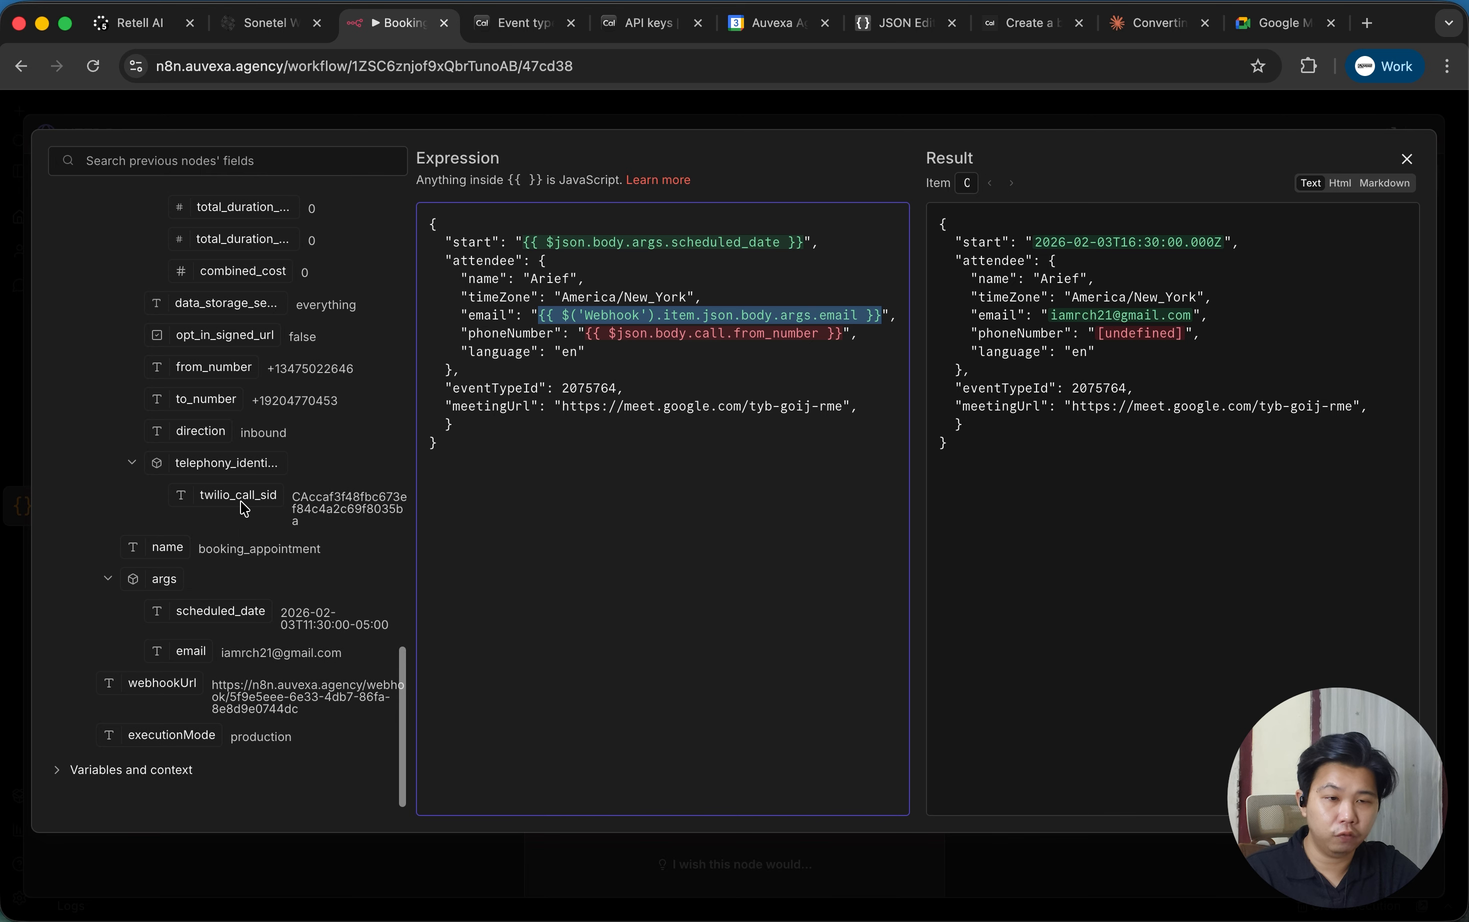
mouse_move(584, 333)
mouse_down()
mouse_move(843, 335)
mouse_move(564, 333)
mouse_move(585, 333)
mouse_up()
click(844, 332)
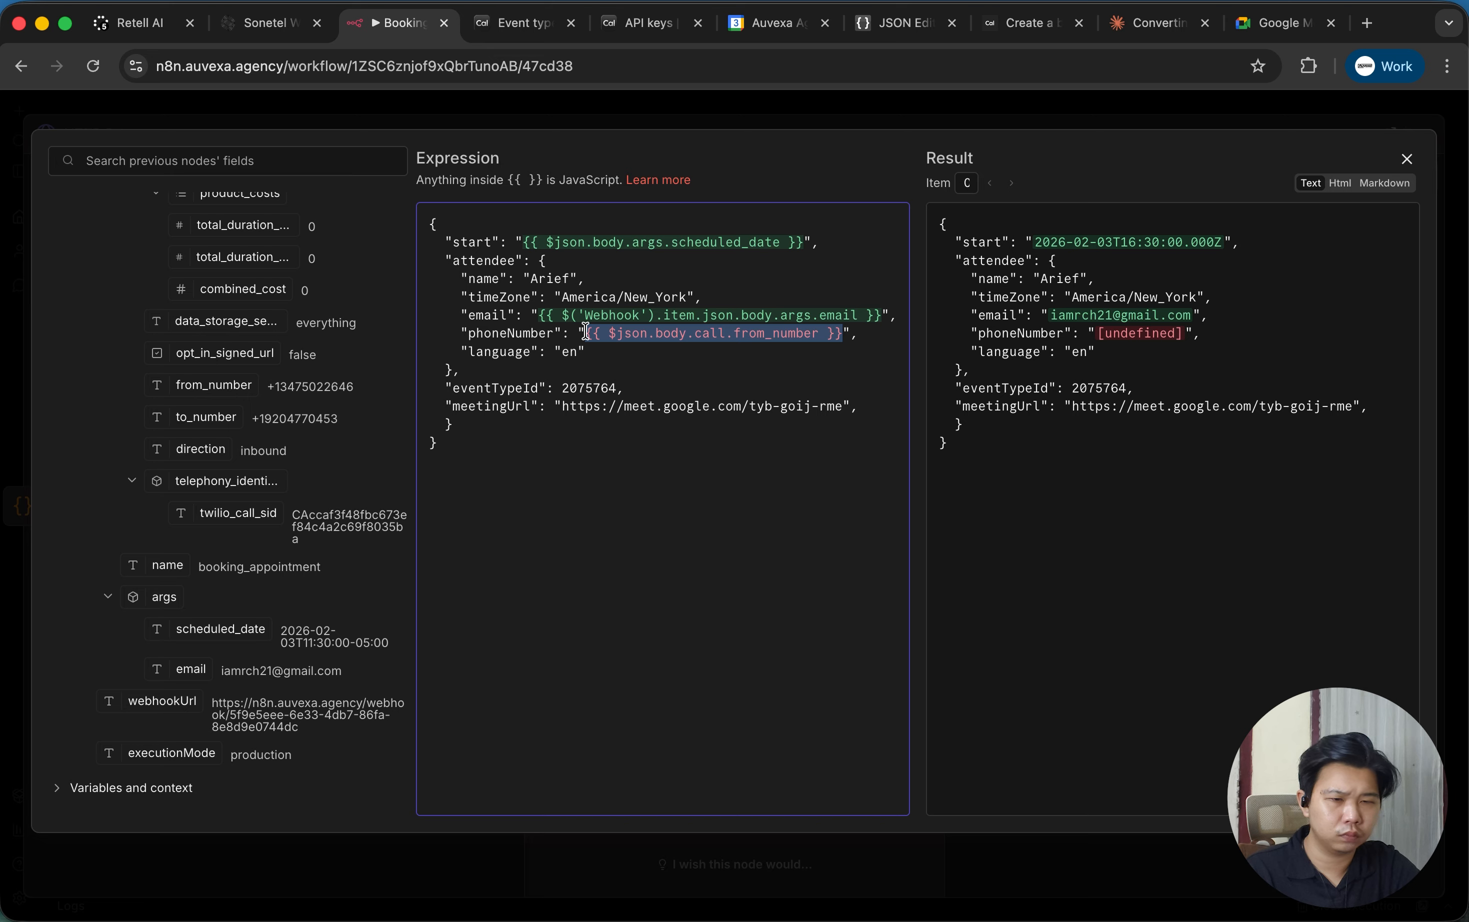
key(BackSpace)
drag(225, 383, 583, 337)
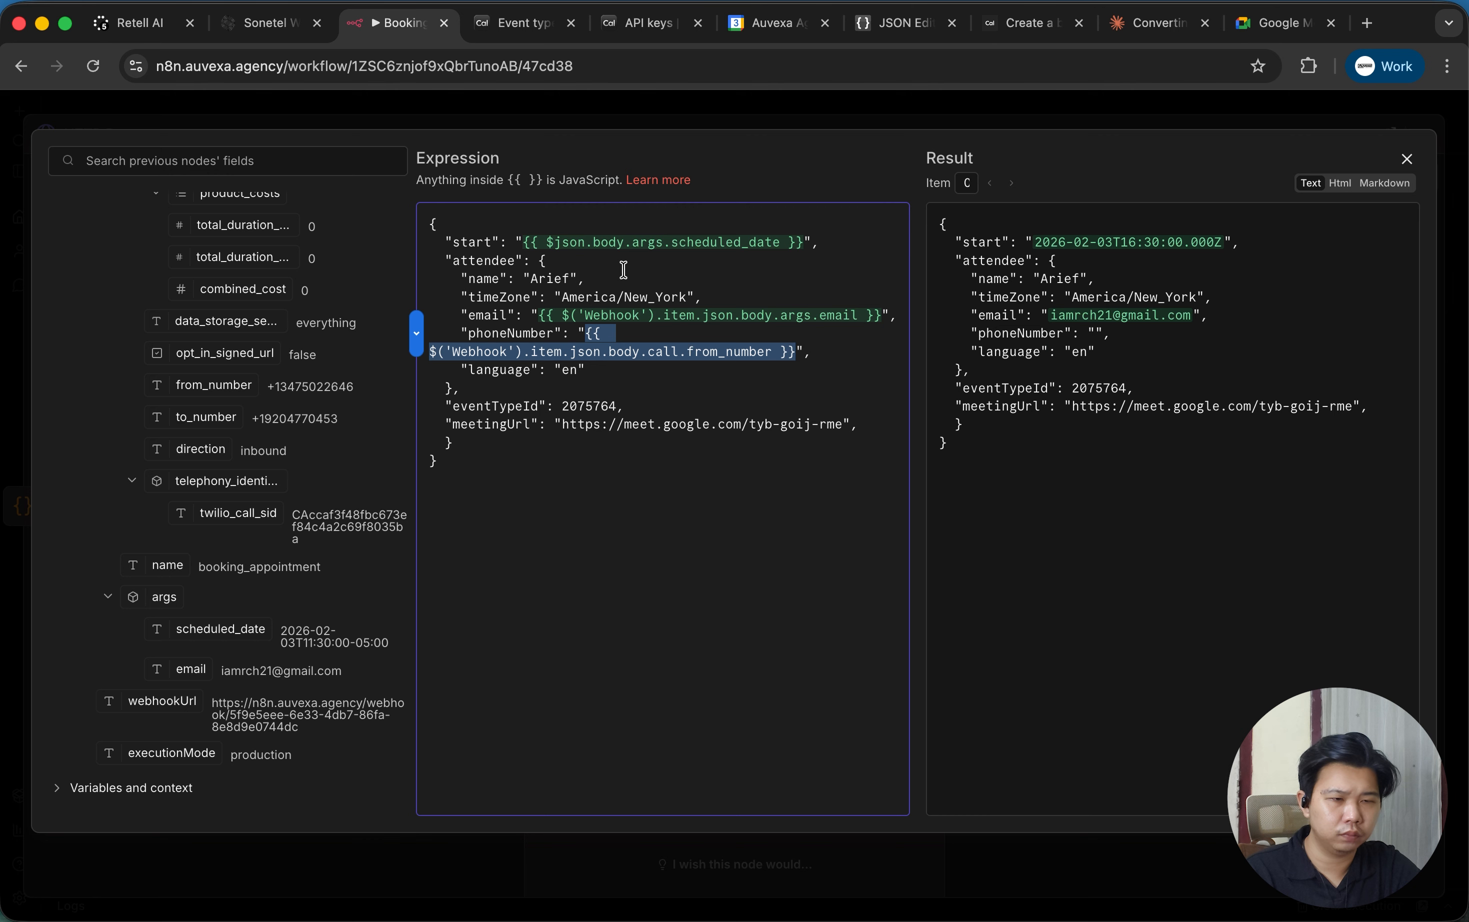
click(539, 472)
click(1046, 120)
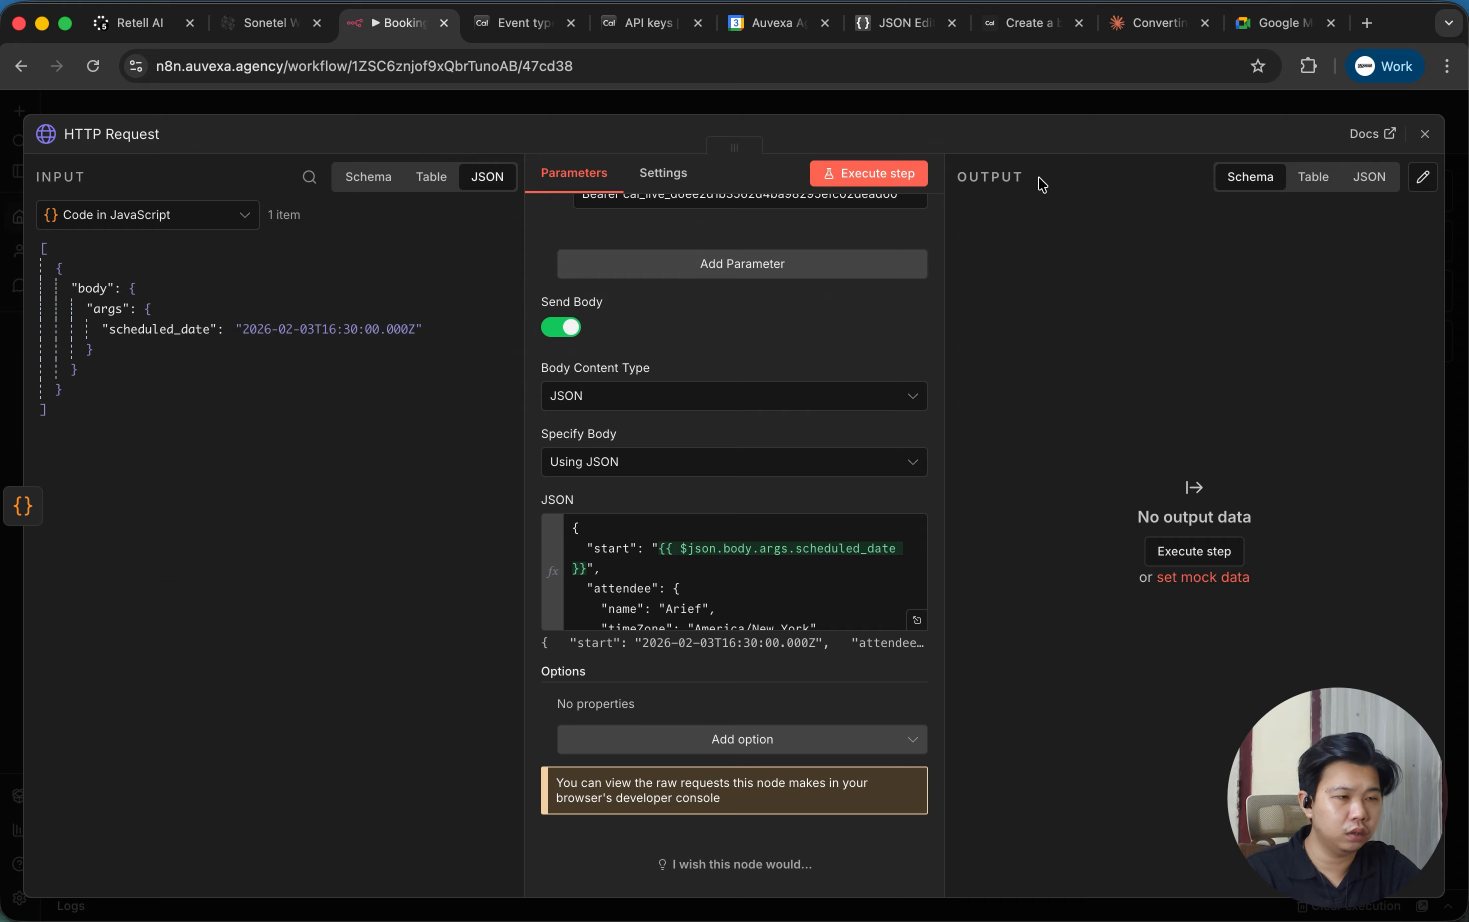
click(1098, 102)
click(1150, 124)
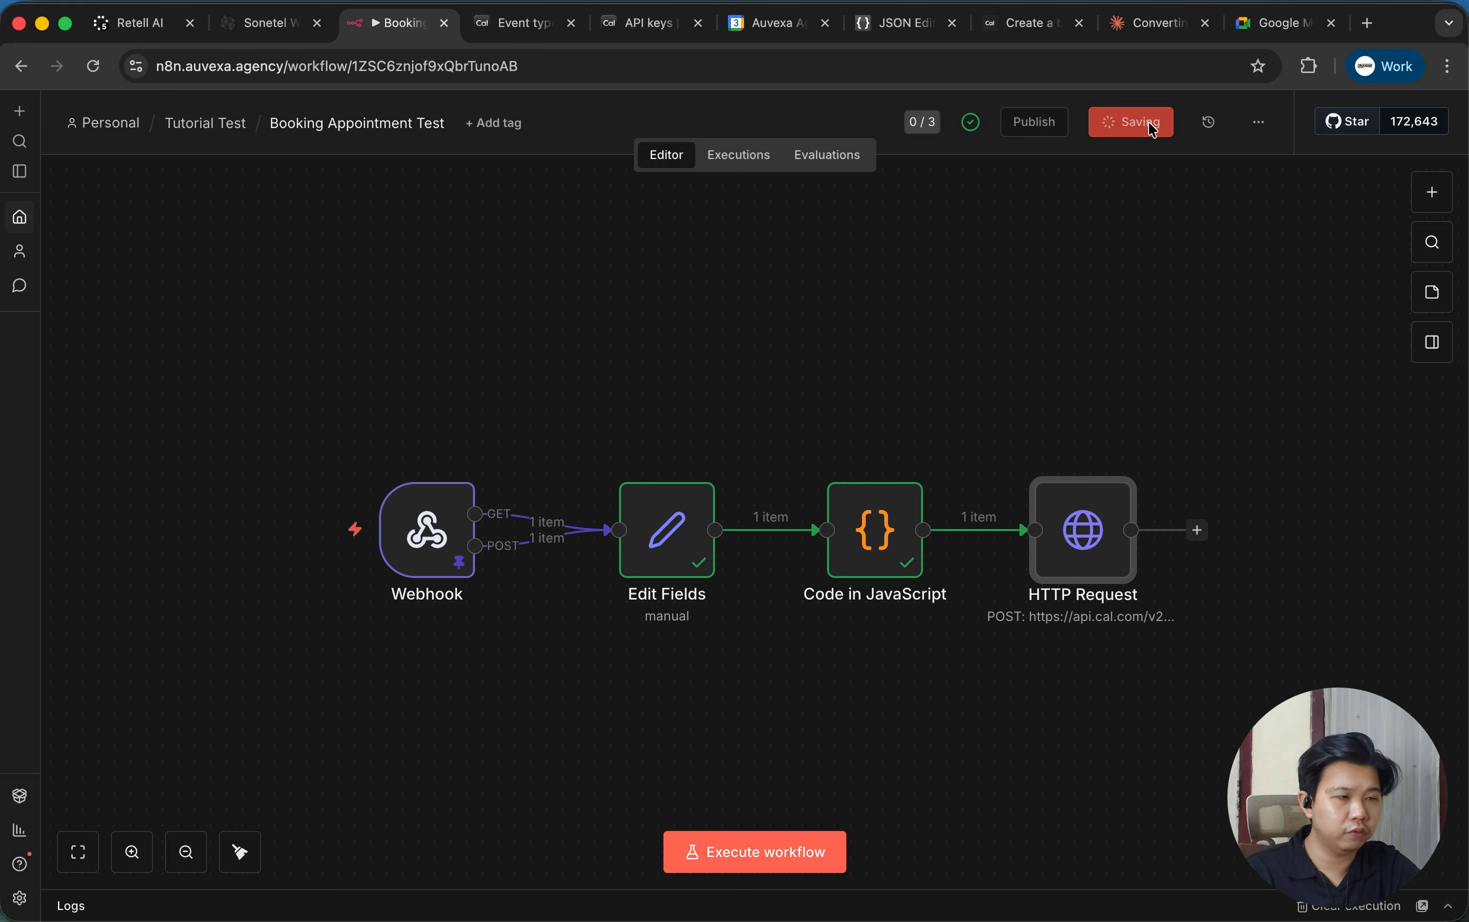
Review the HTTP Request's JSON body, execute the node, and read the stack trace in the error details.
double_click(1082, 545)
scroll(875, 374, down, 10)
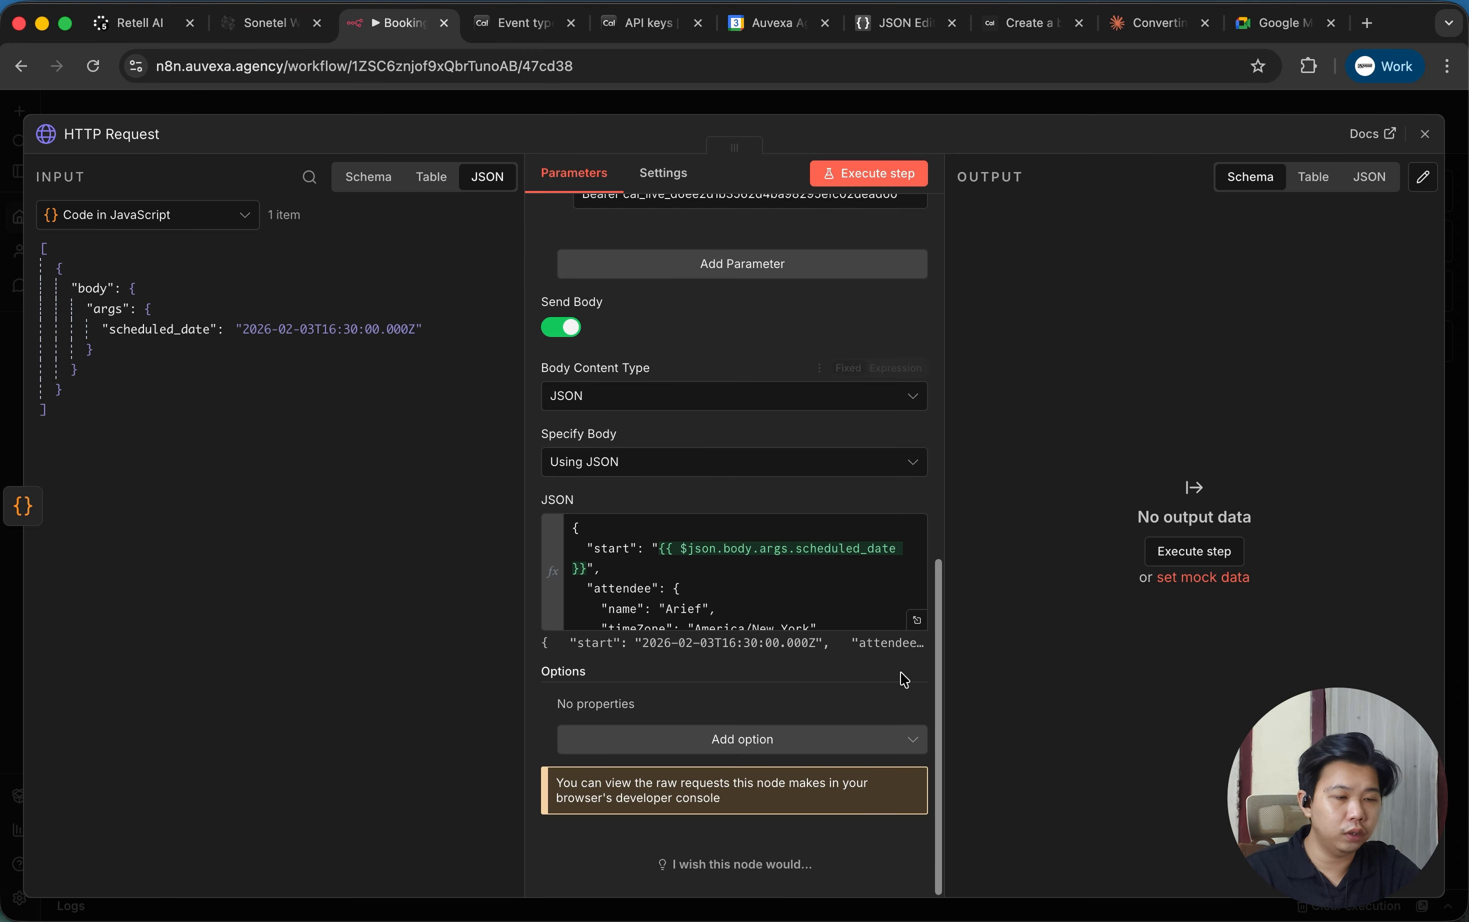
click(912, 634)
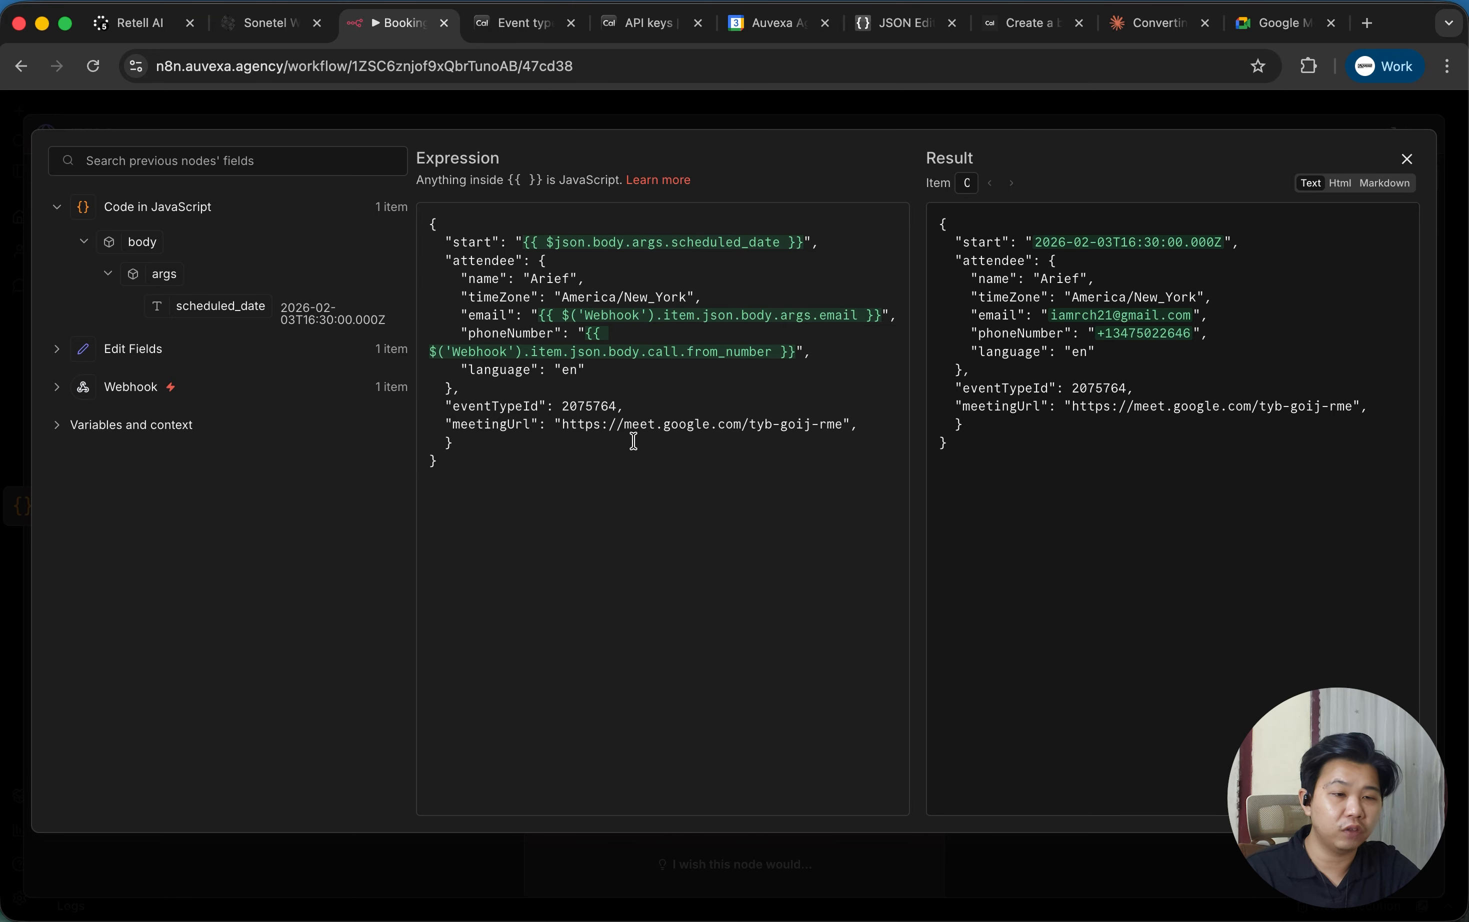
click(966, 124)
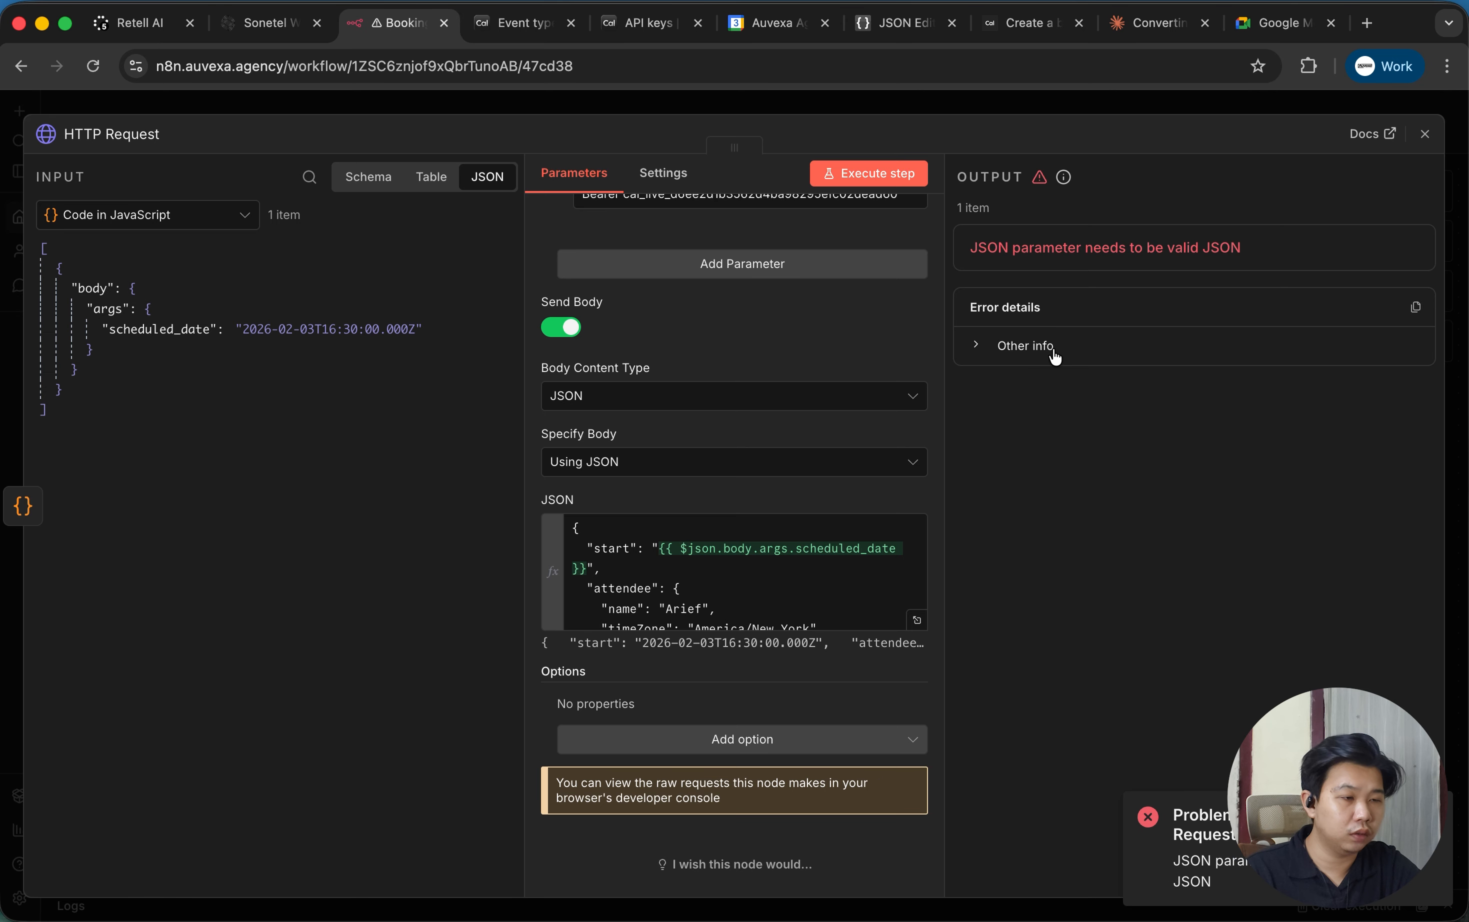
click(1049, 352)
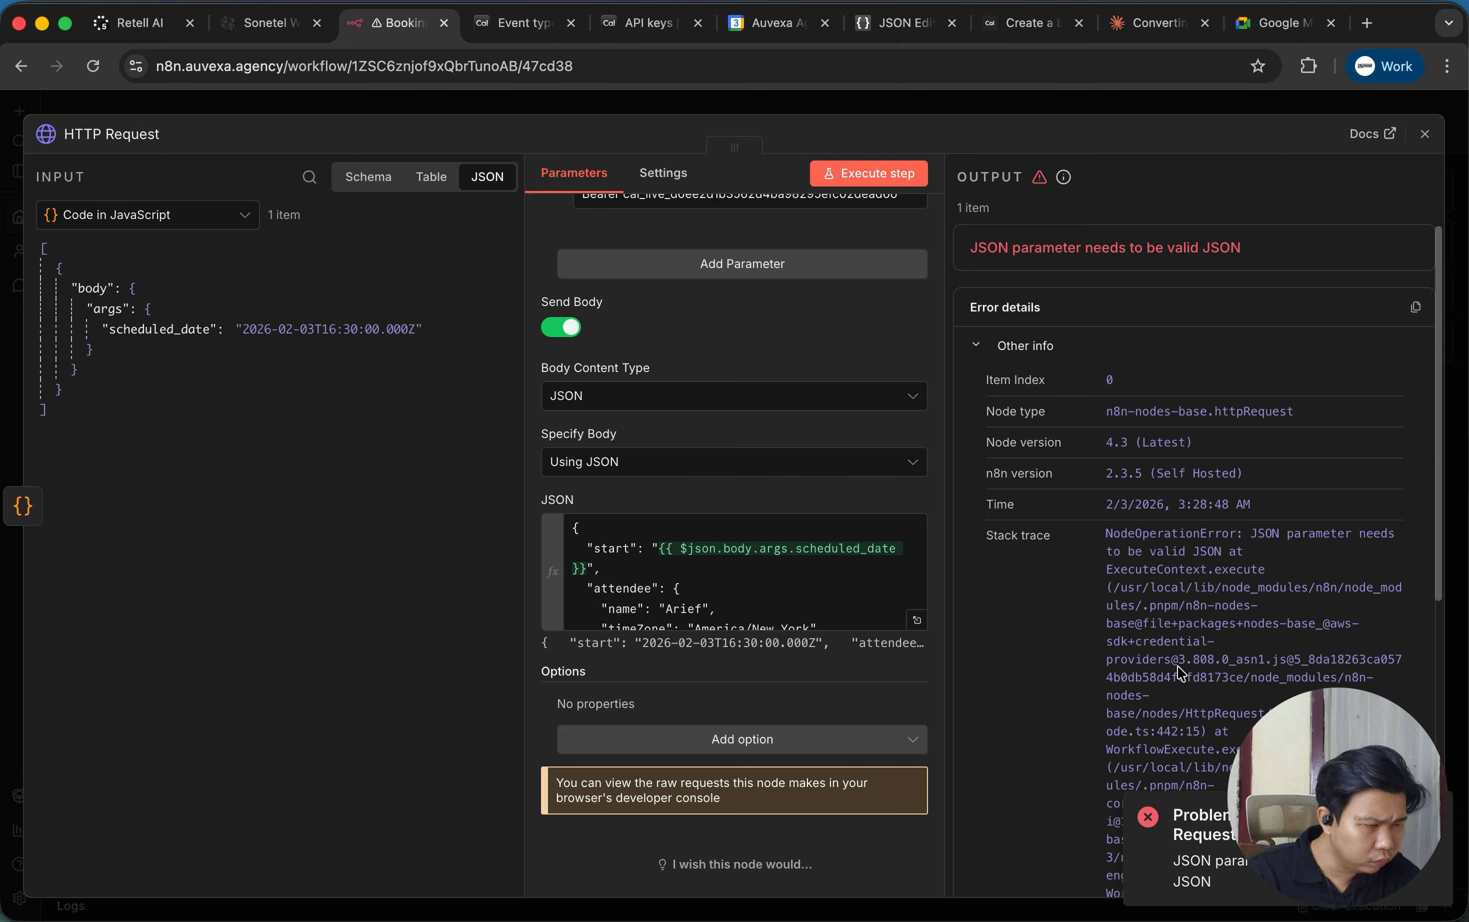
scroll(1180, 665, down, 2)
scroll(1180, 671, down, 3)
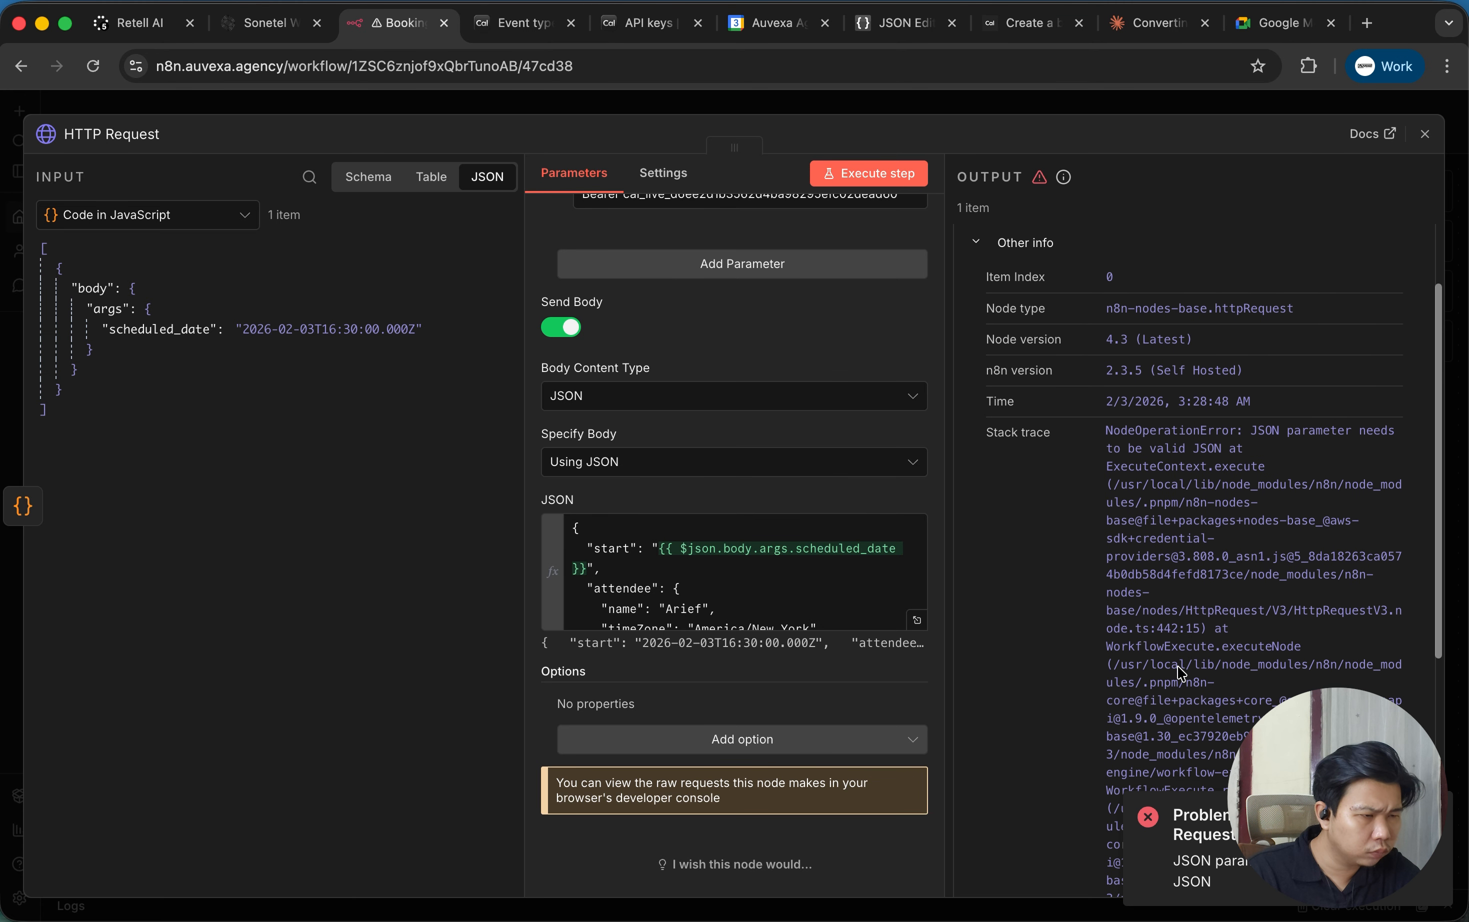
Copy the HTTP Request's entire JSON body and paste it over the contents of New document 1 in JSON Editor Online.
click(917, 620)
key(super+a)
key(super+c)
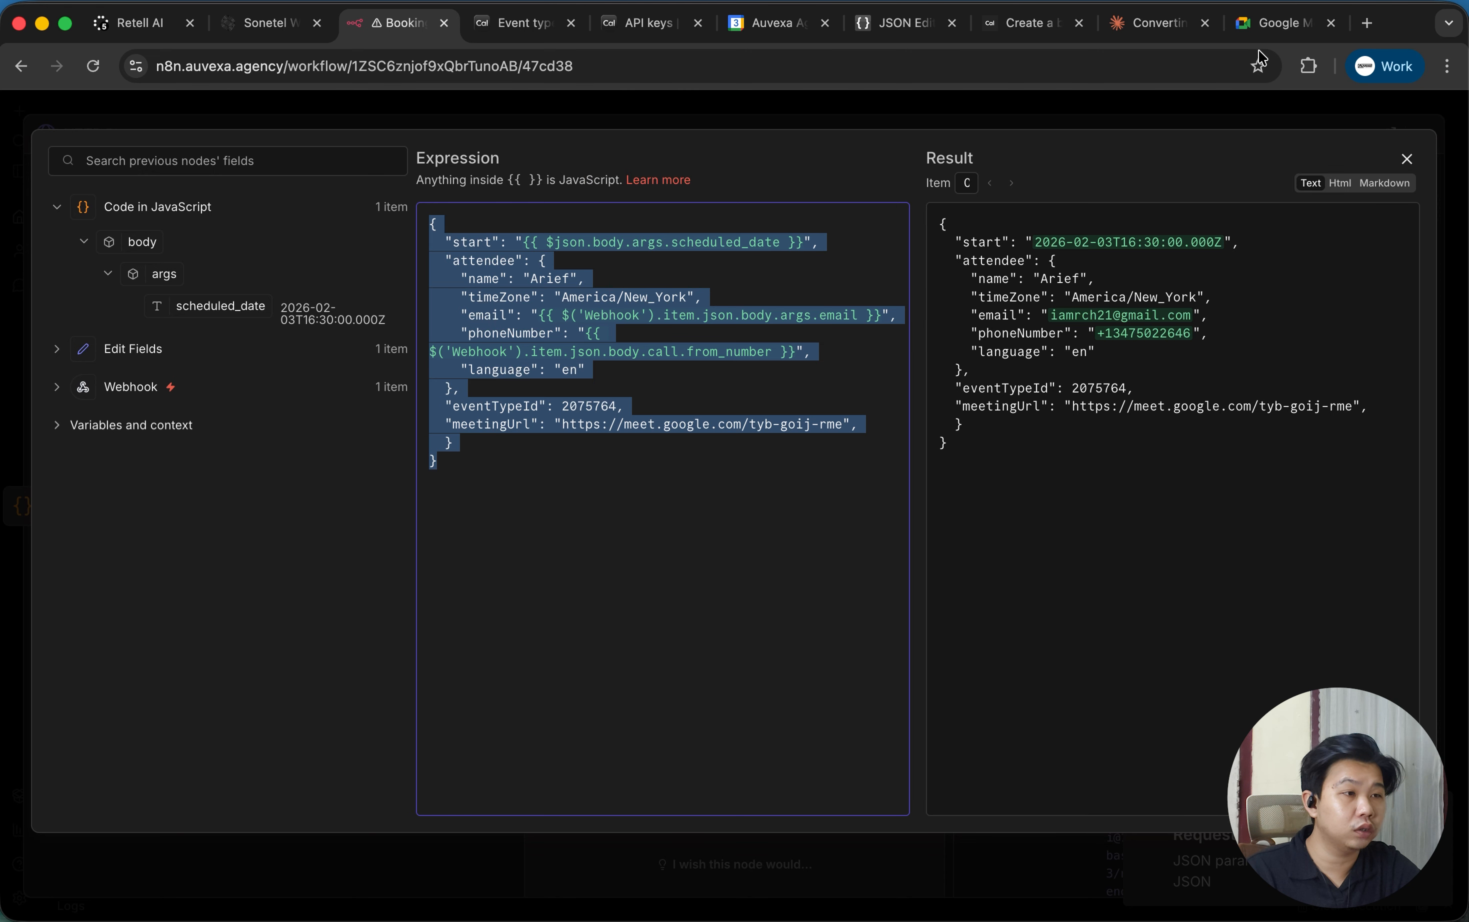
click(896, 22)
click(996, 556)
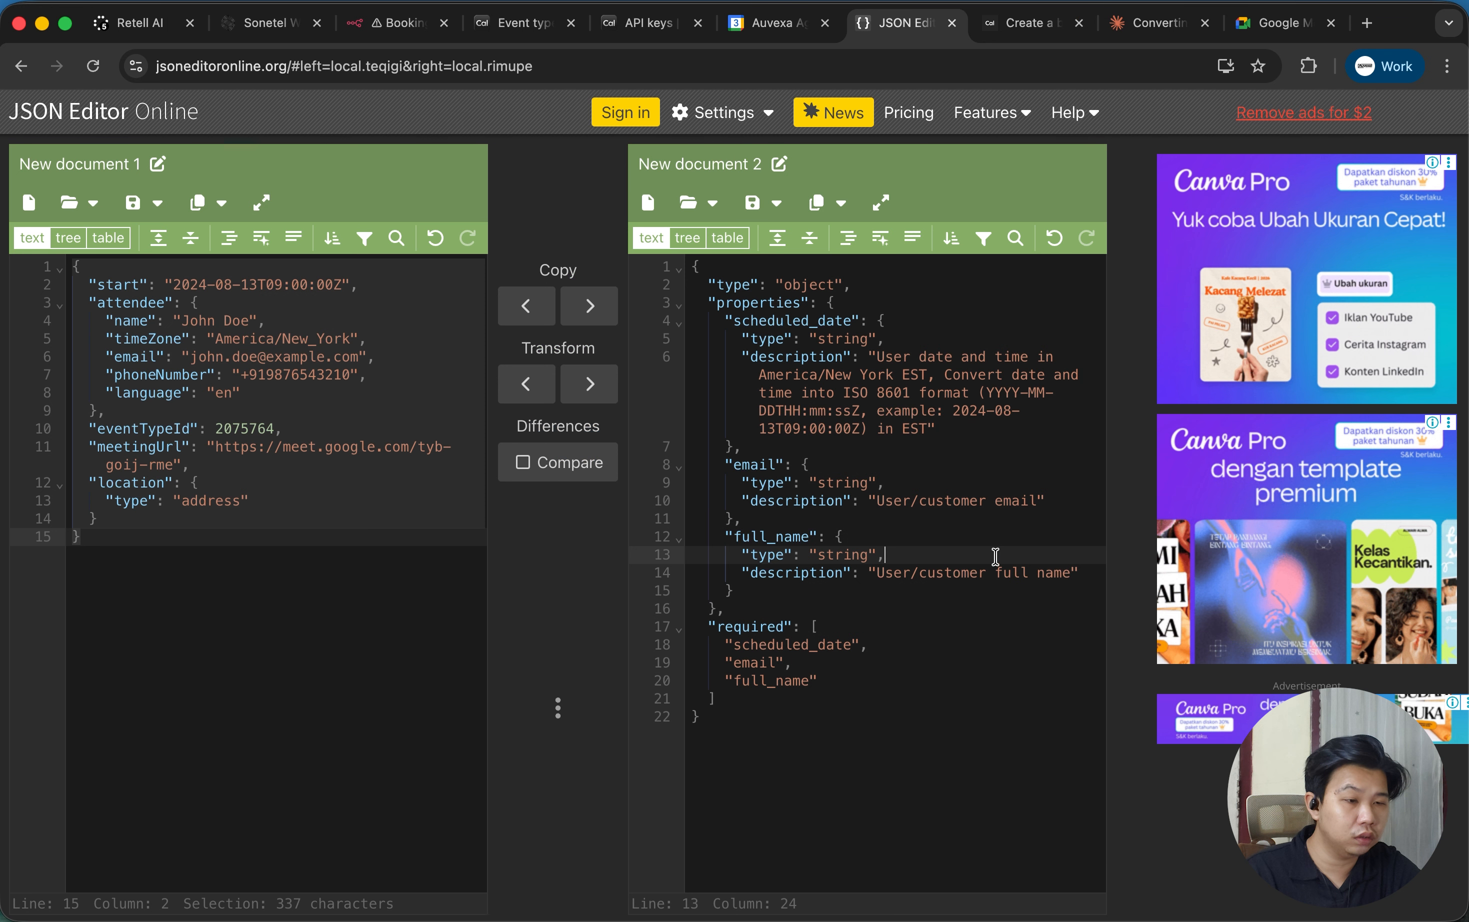
click(338, 610)
key(super+a)
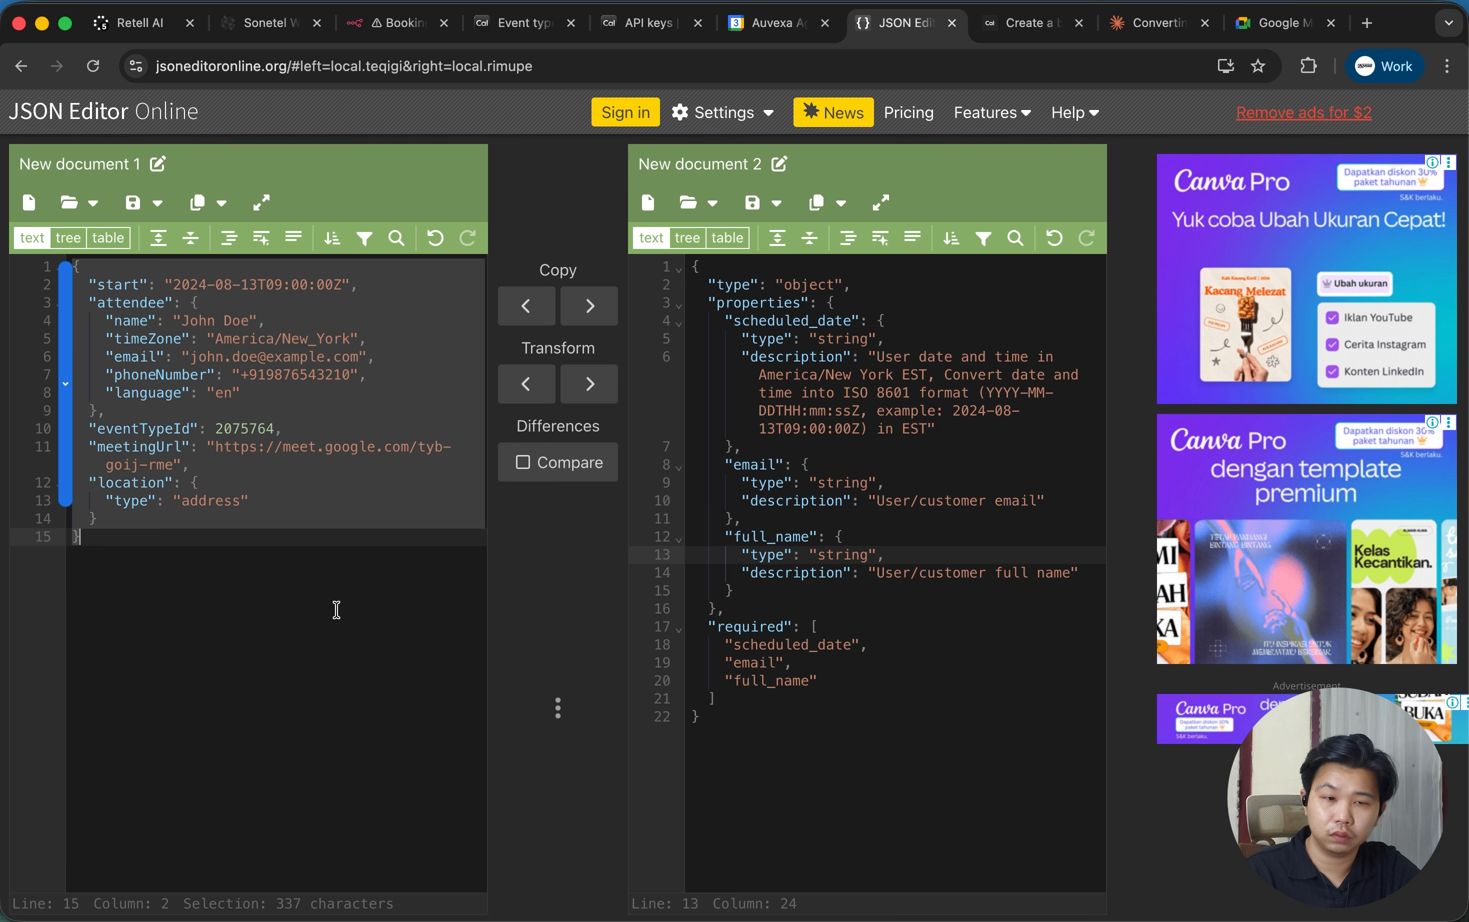
key(super+v)
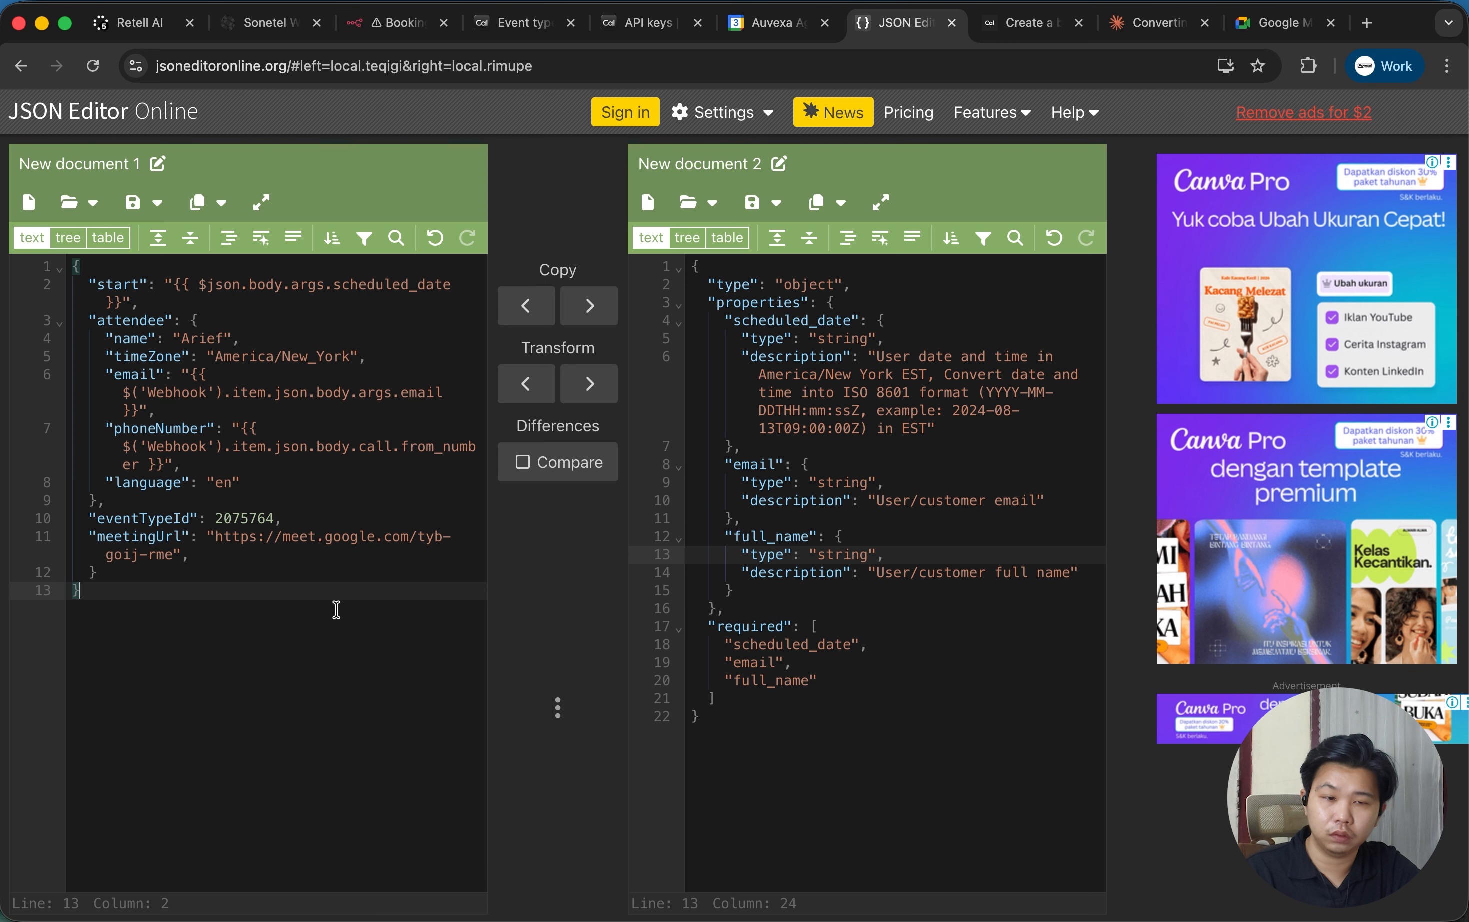
Make New document 1 valid JSON by removing the extra closing brace and the trailing comma after the meetingUrl value.
click(150, 576)
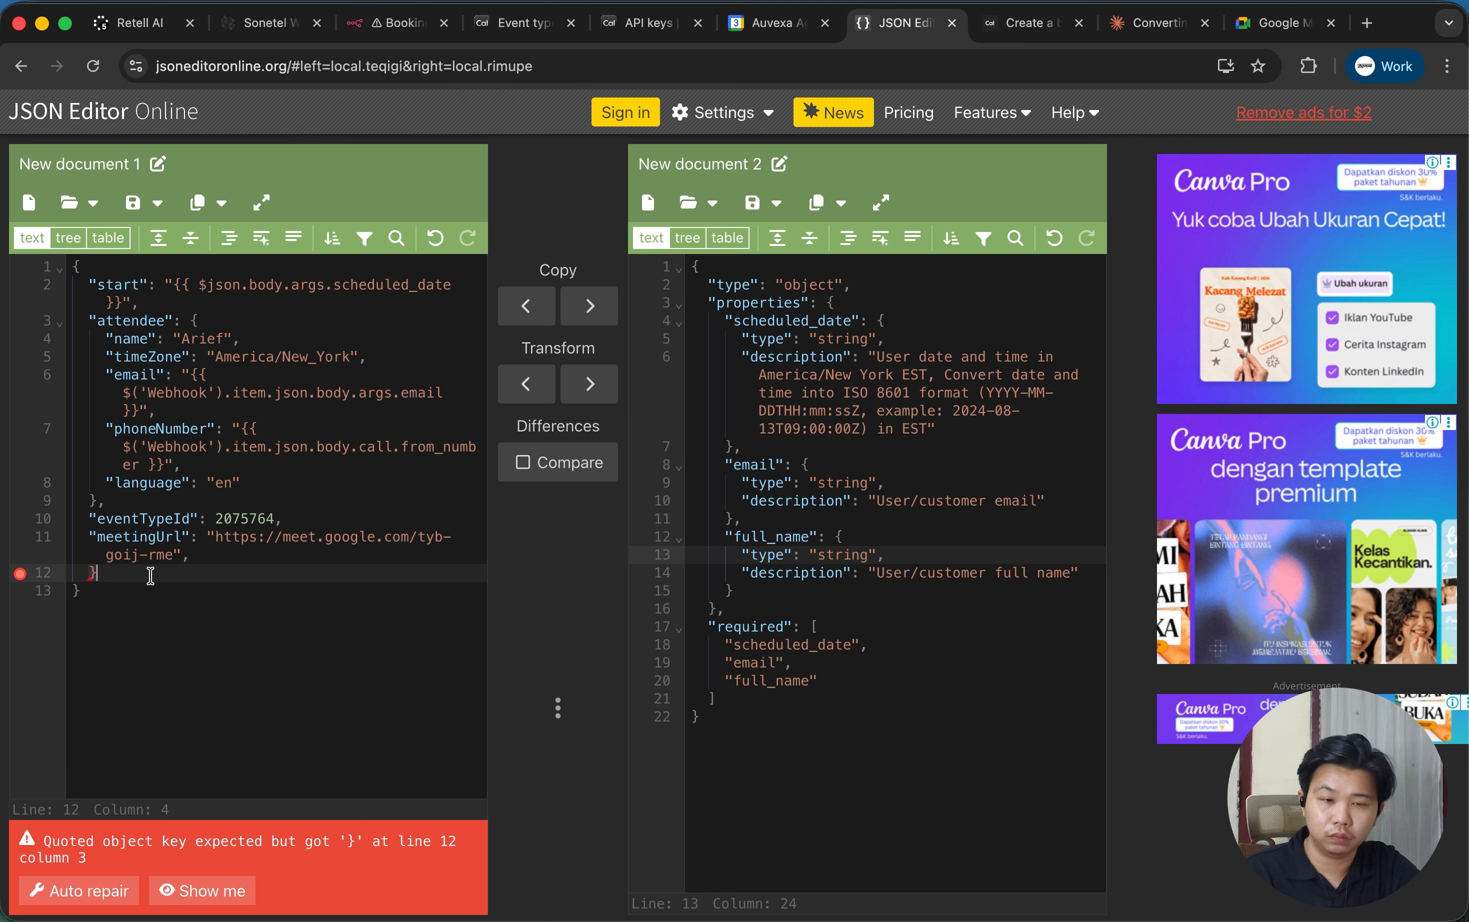
key(BackSpace)
key(BackSpace)
key(BackSpace)
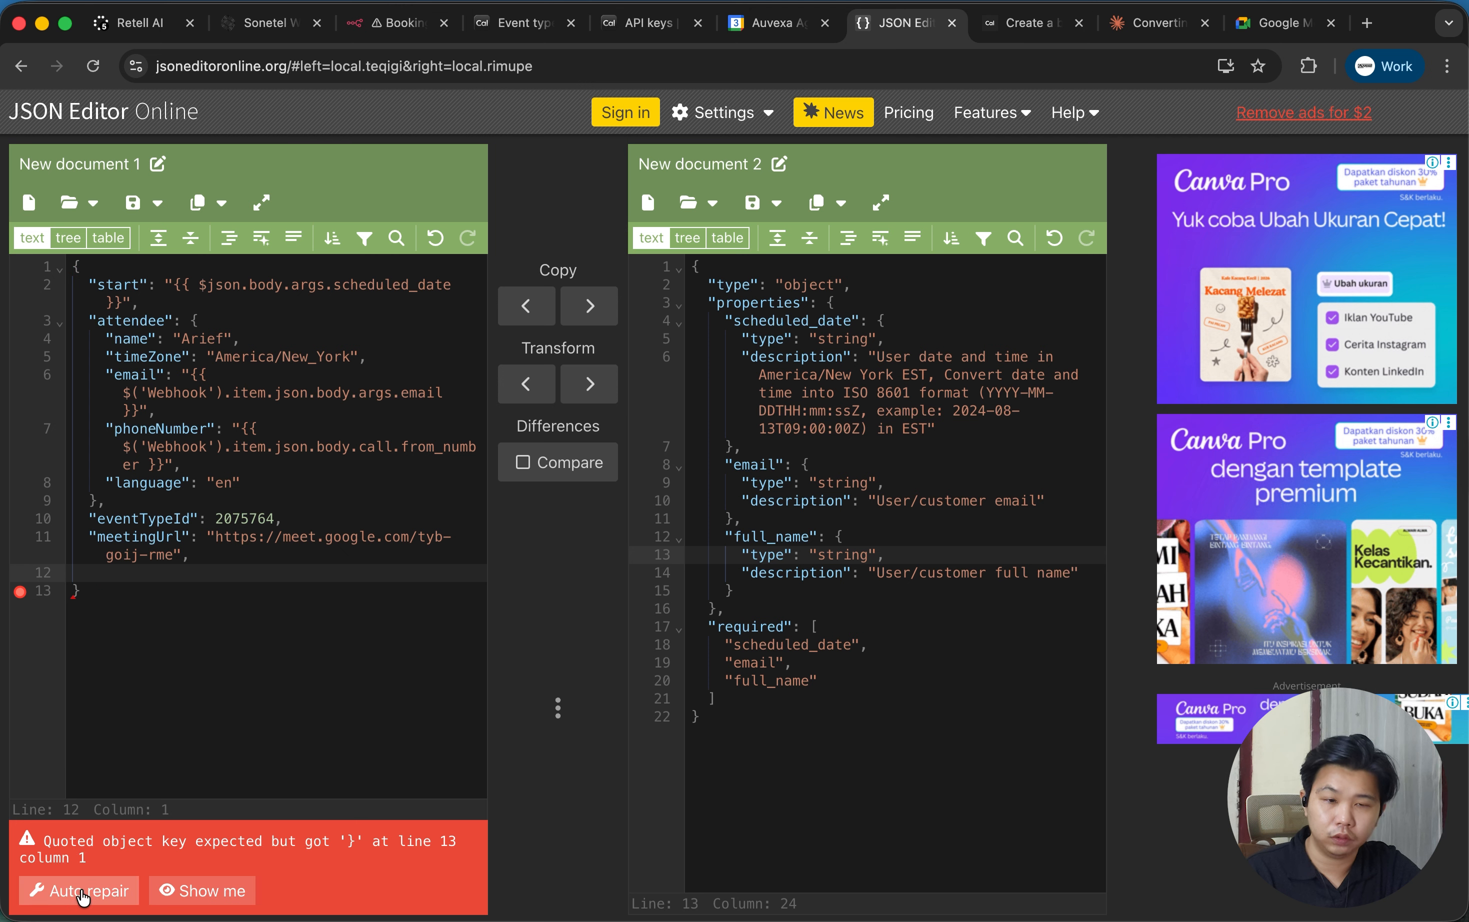
click(54, 889)
click(102, 571)
key(BackSpace)
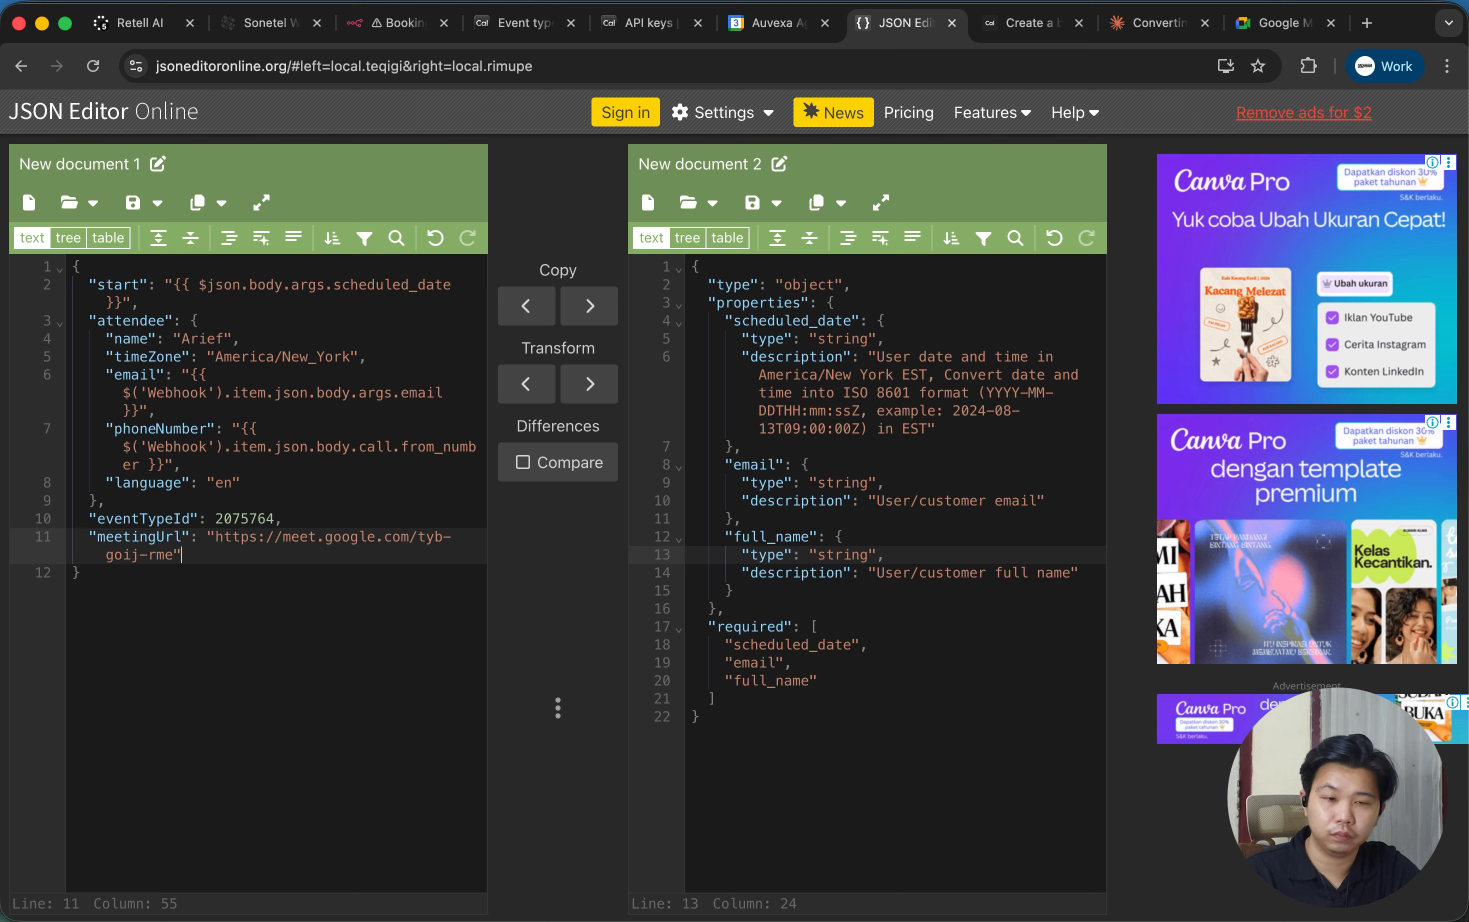
Replace the HTTP Request's JSON body in n8n with the corrected JSON from New document 1, and execute the node.
key(super+a)
key(super+c)
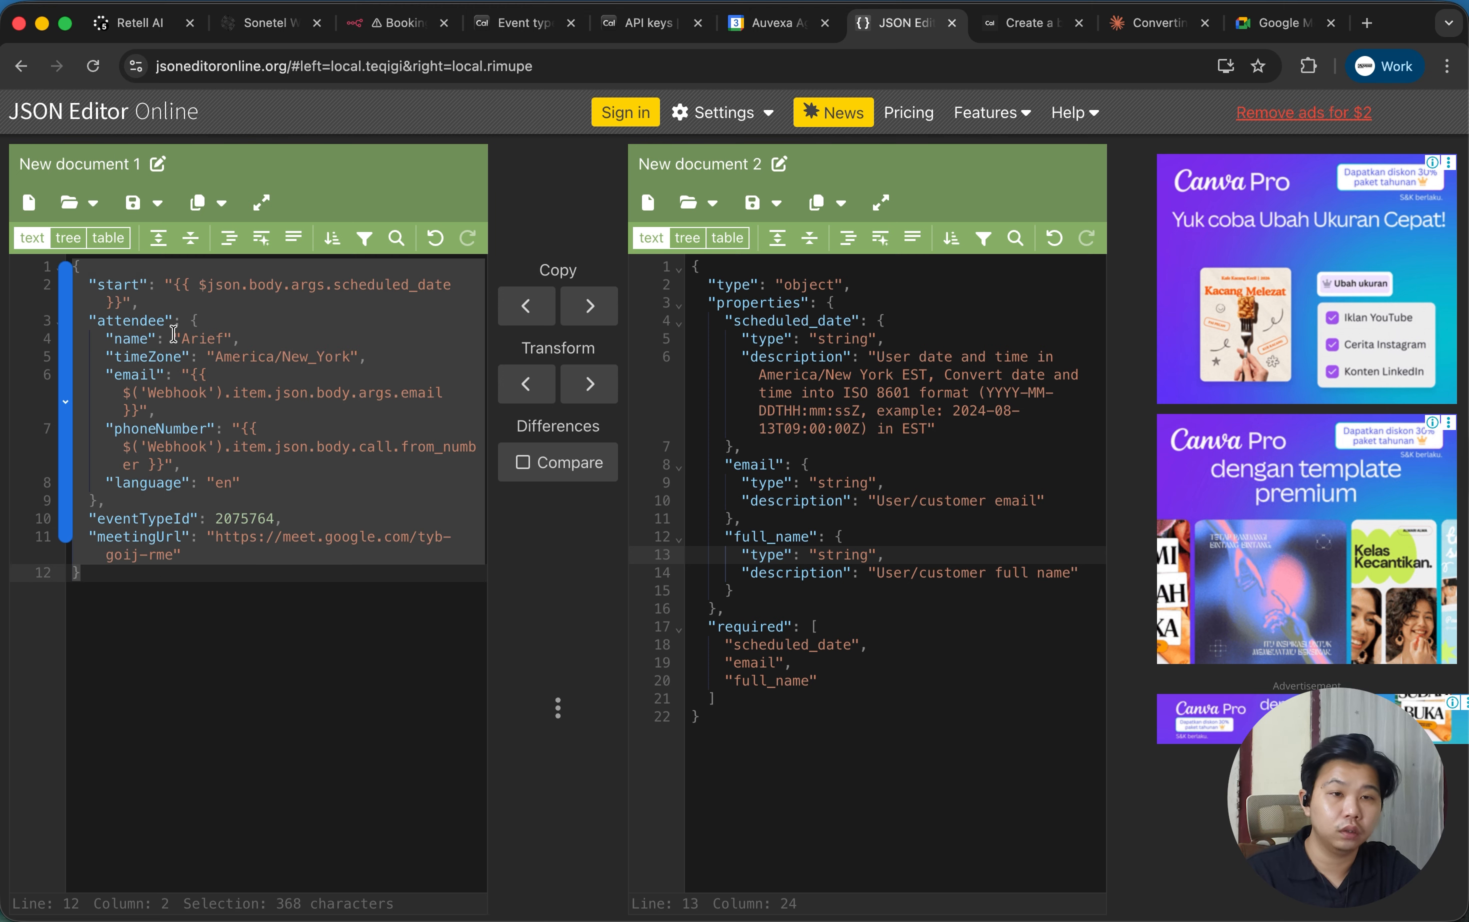
click(395, 25)
click(685, 506)
key(super+a)
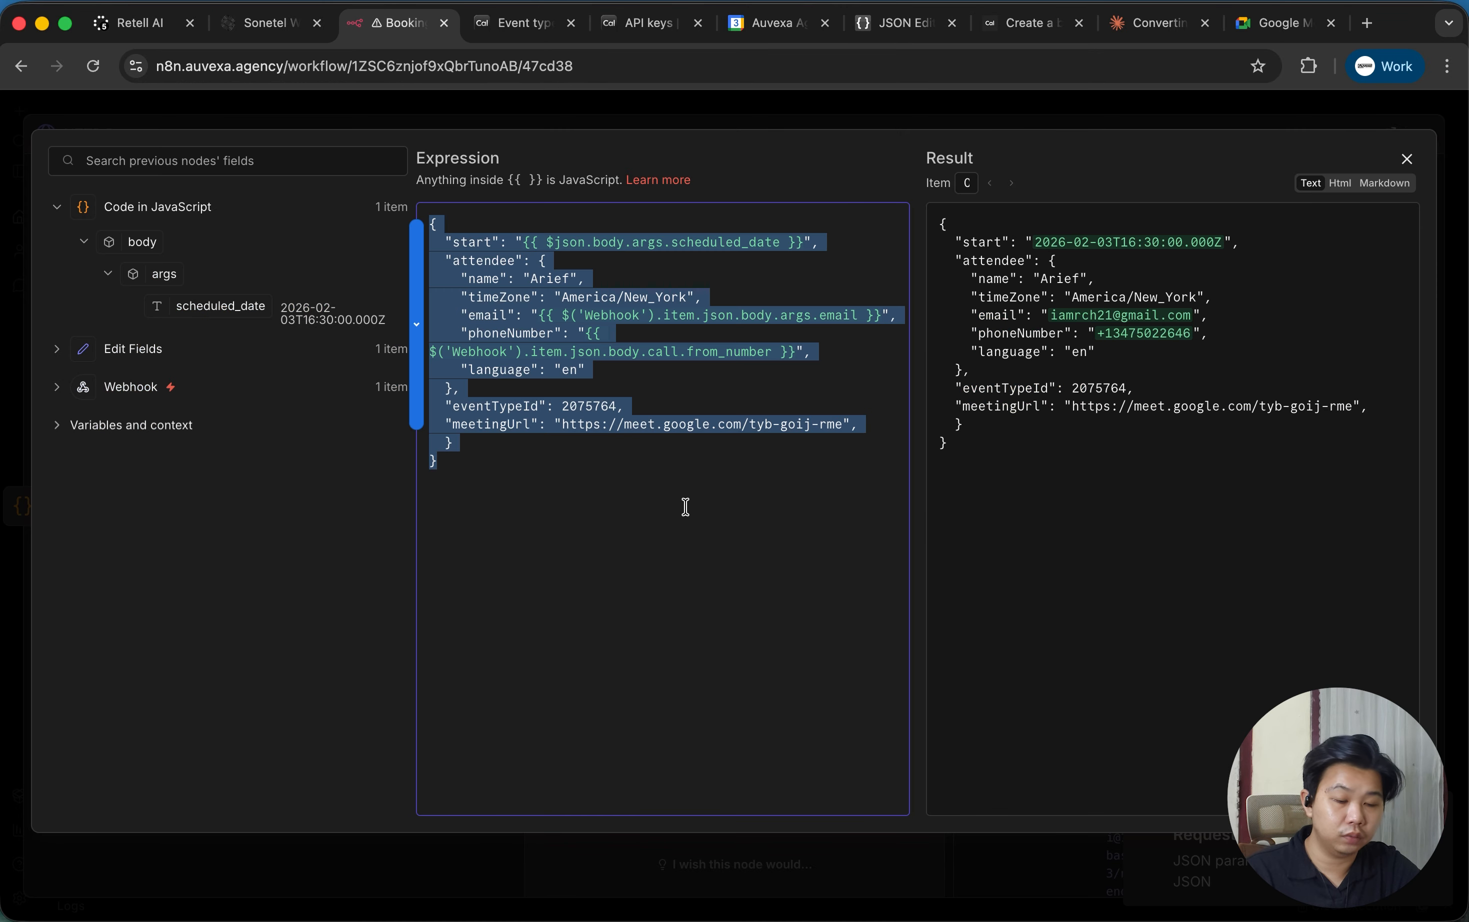
key(super+v)
click(1018, 124)
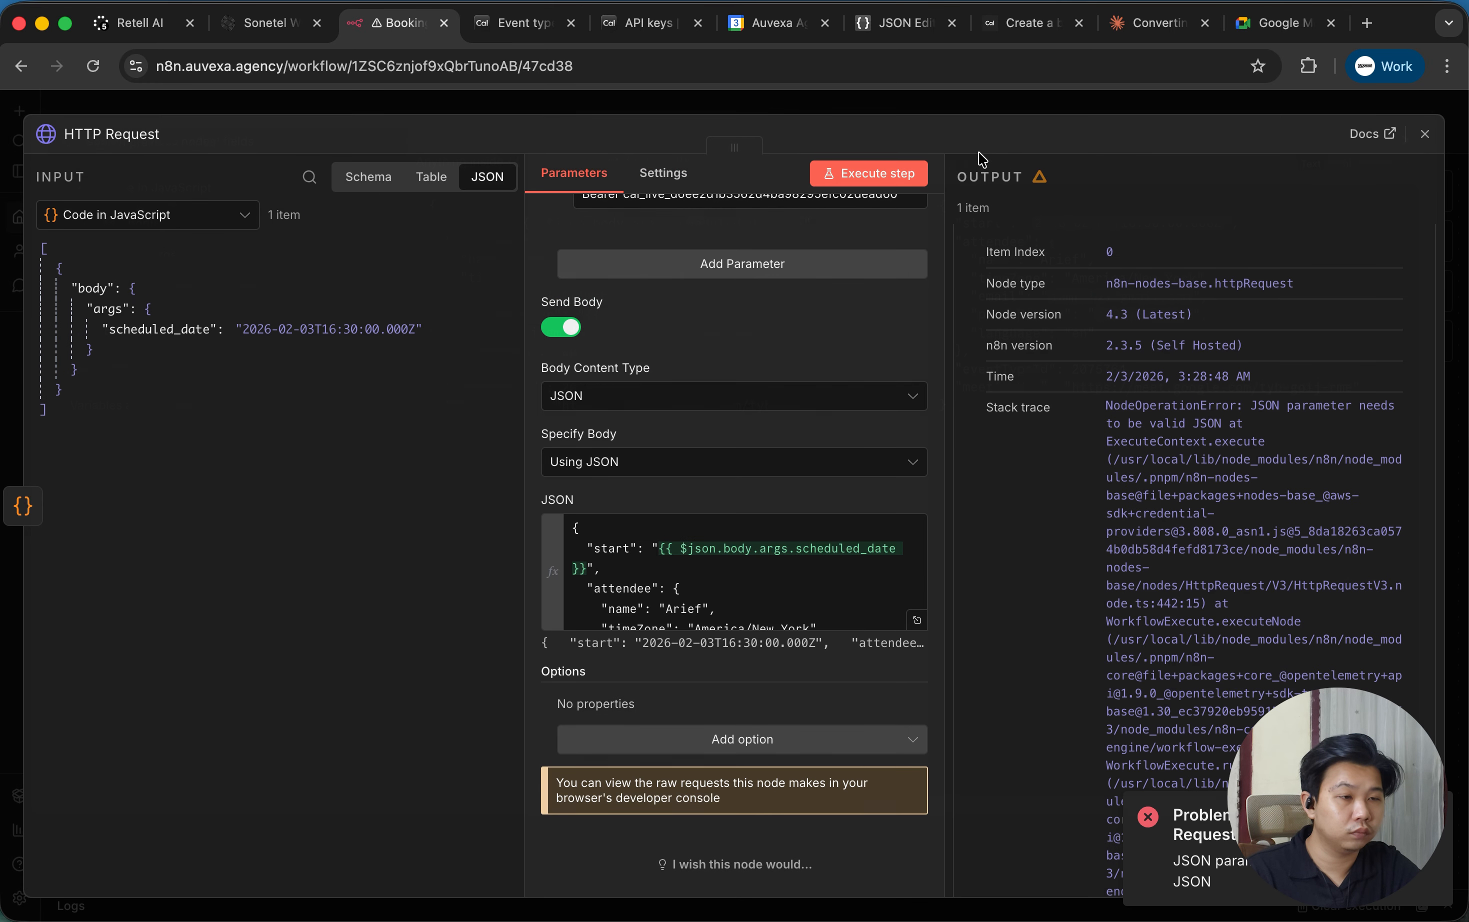
click(902, 174)
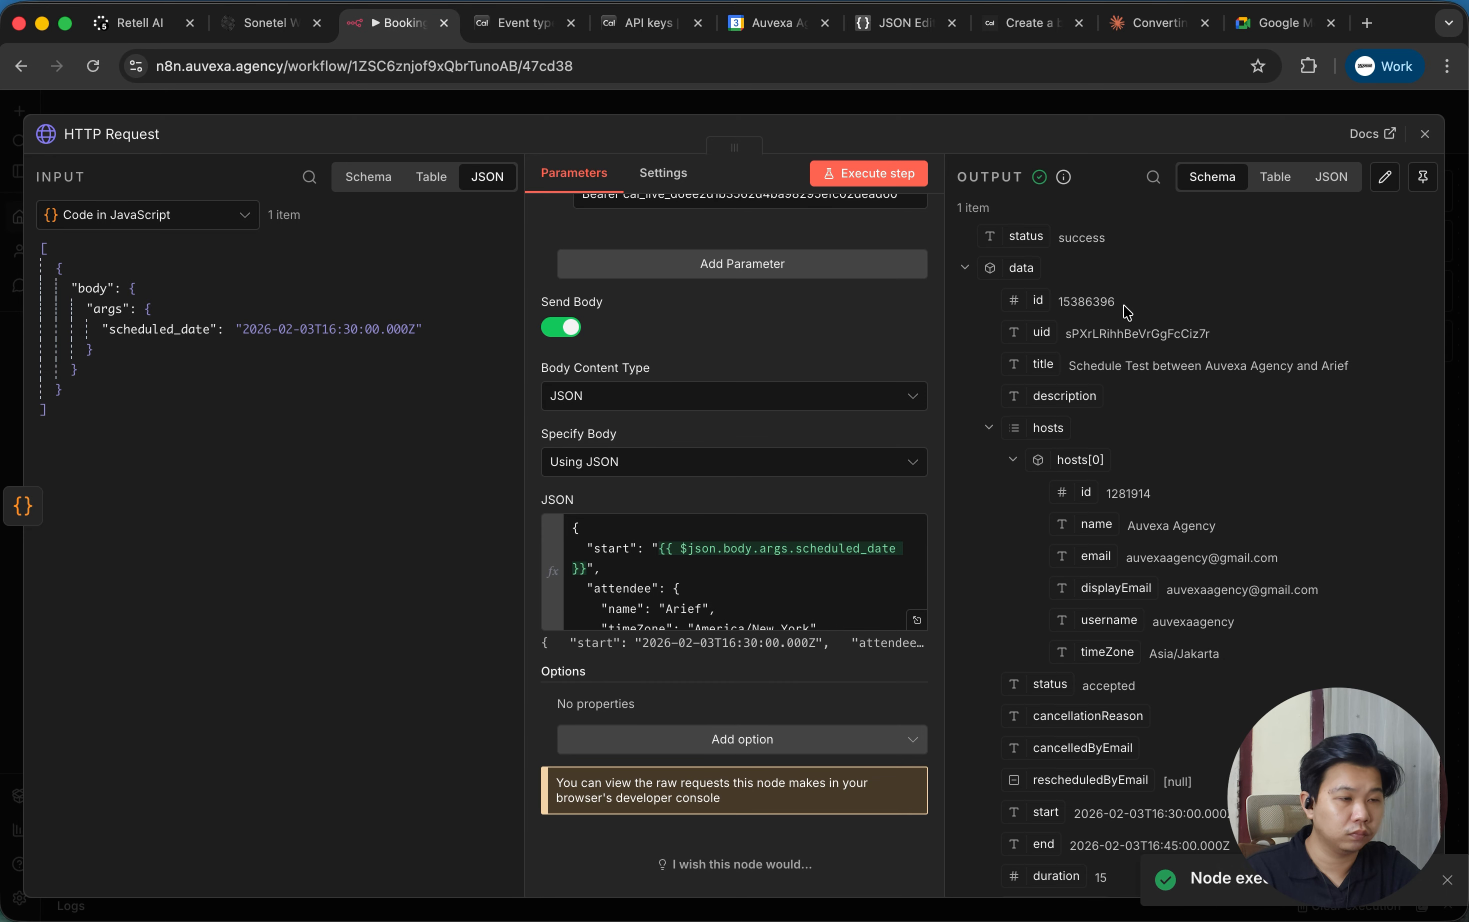
Check the attendee data in the node's output and the details of the 11:30pm Schedule Test event on February 3 in Google Calendar.
scroll(1104, 617, down, 10)
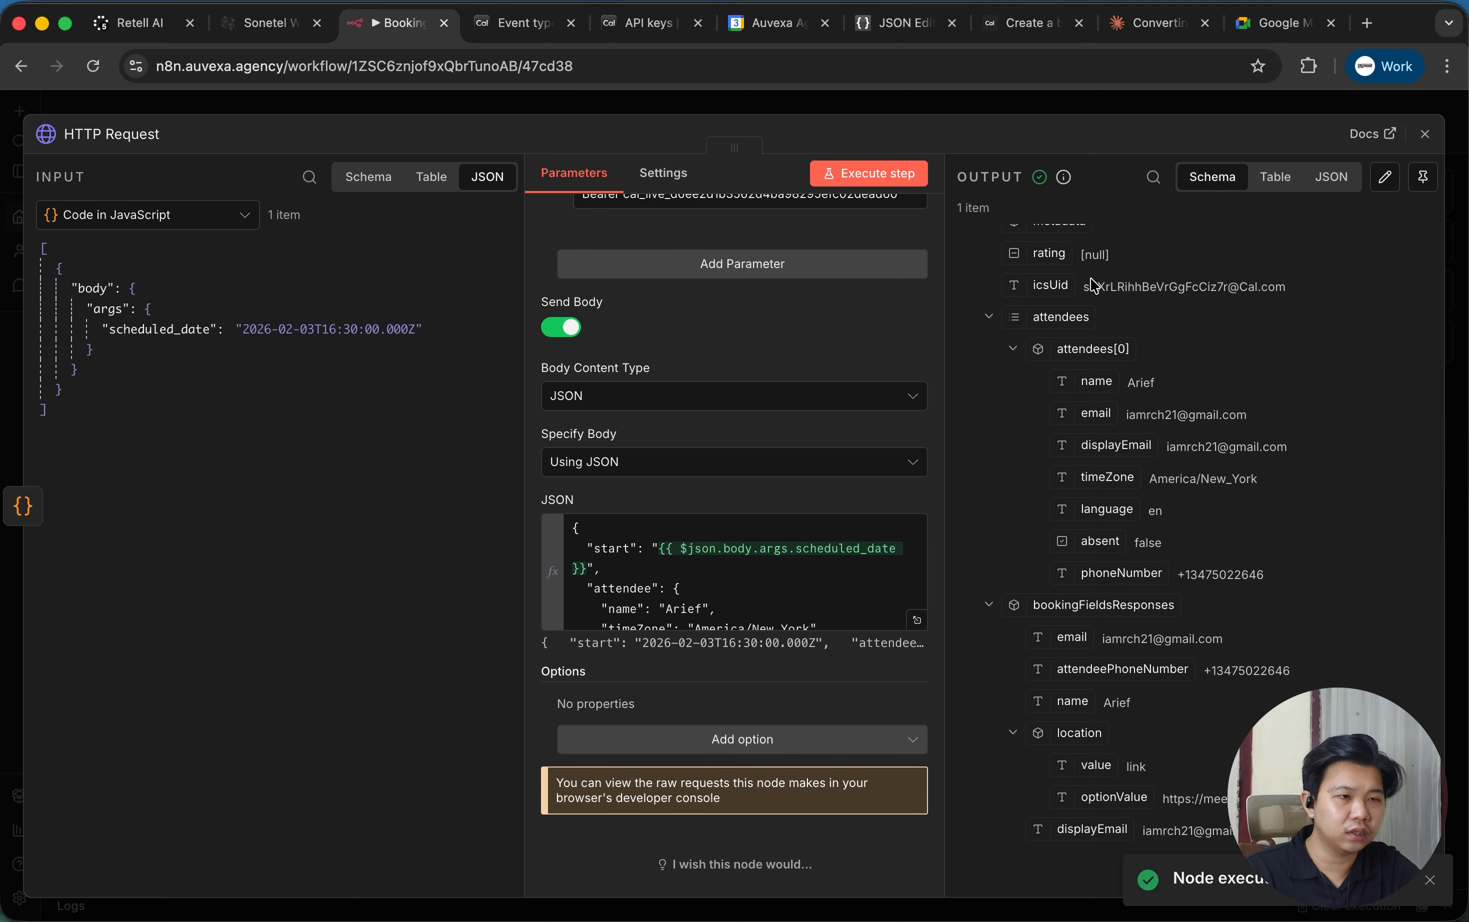
click(787, 23)
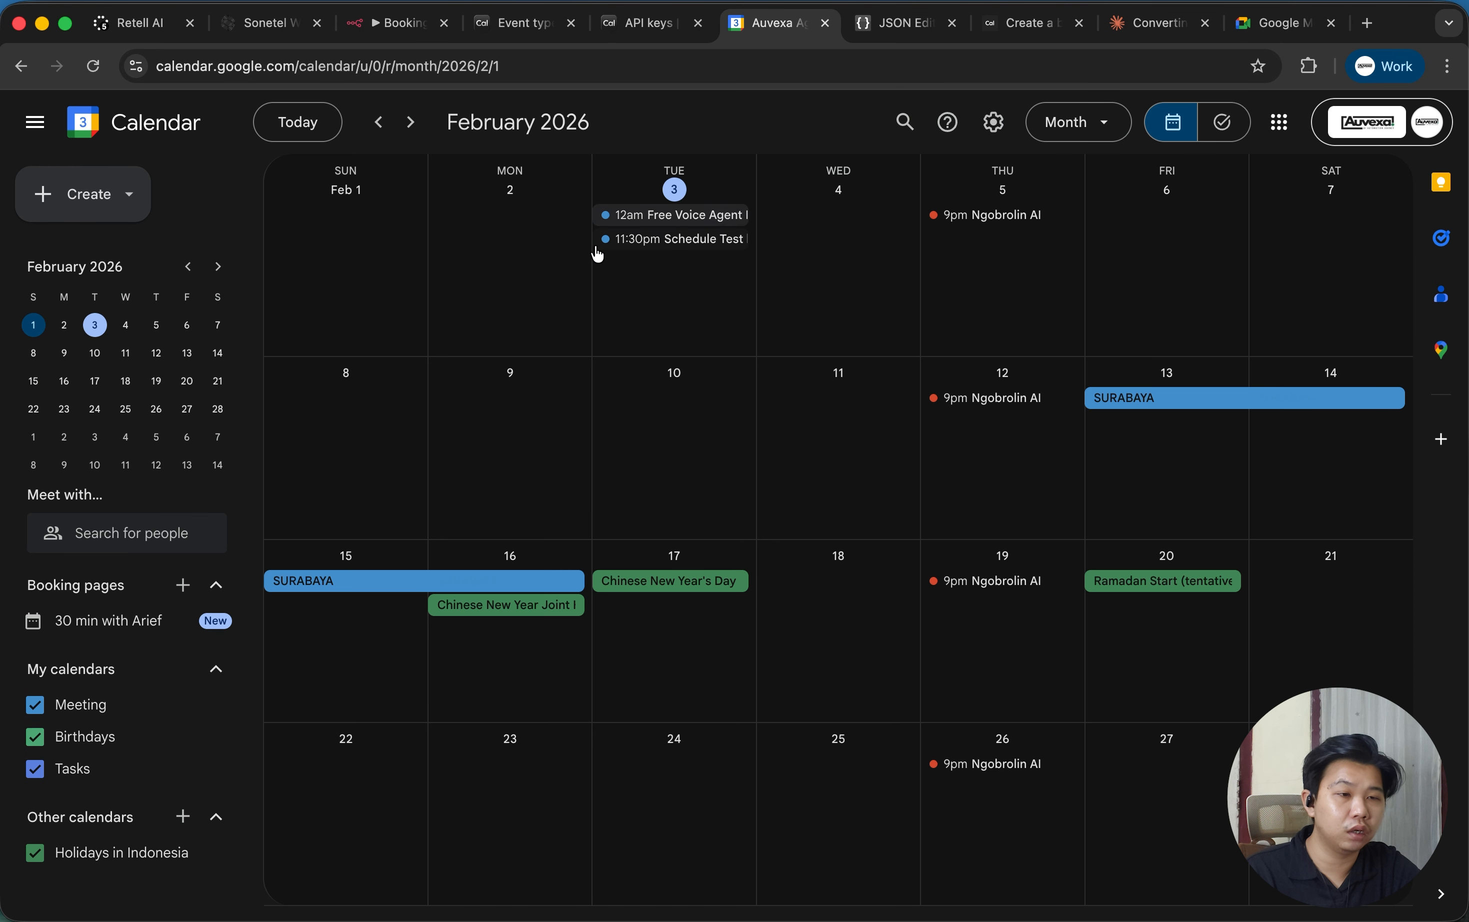
click(646, 239)
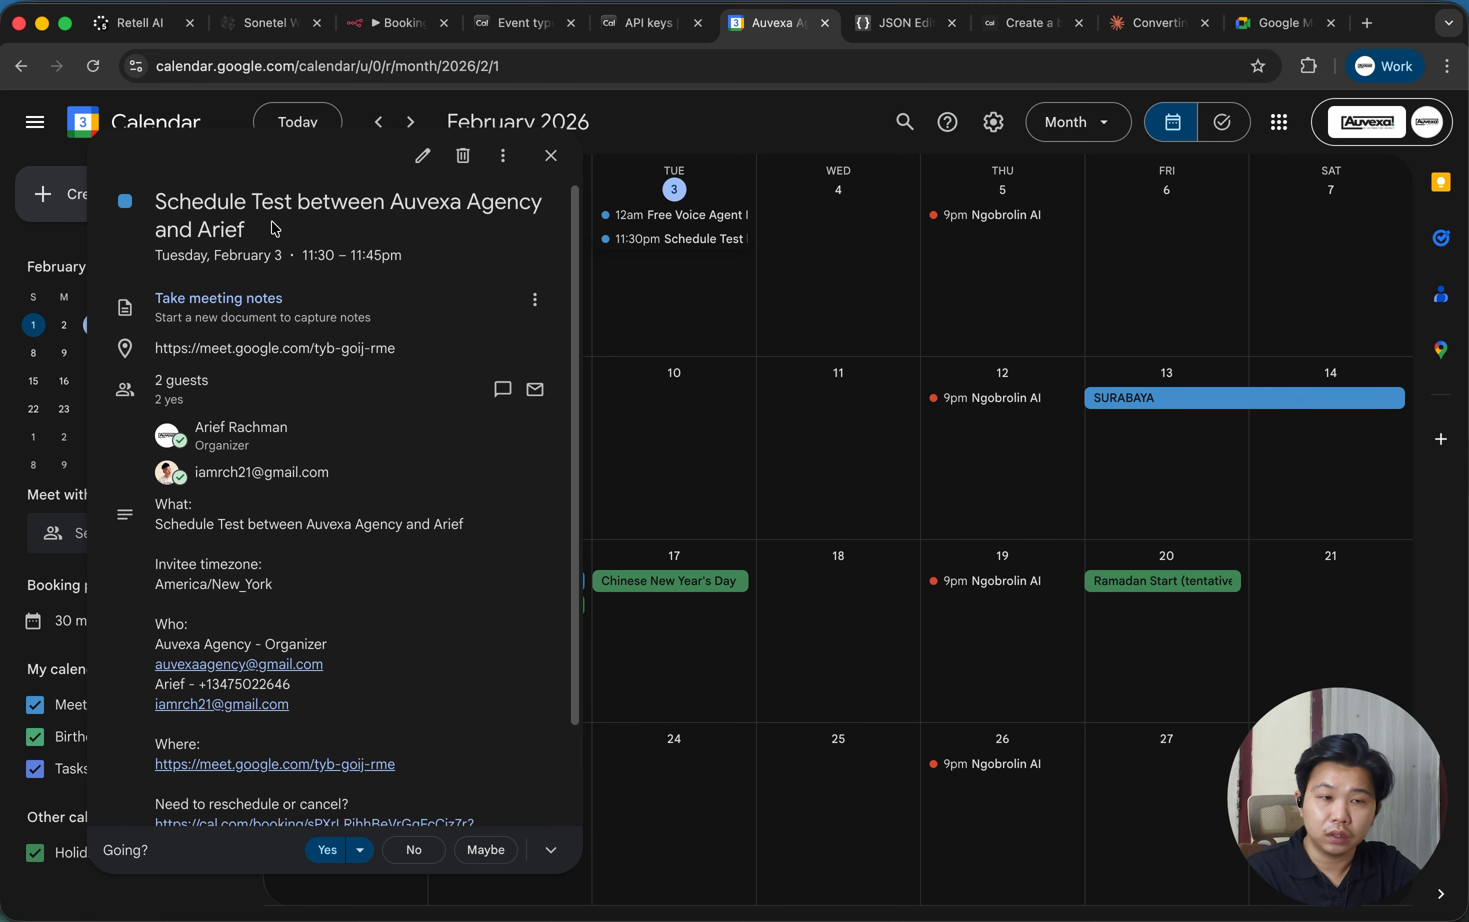
scroll(340, 554, down, 4)
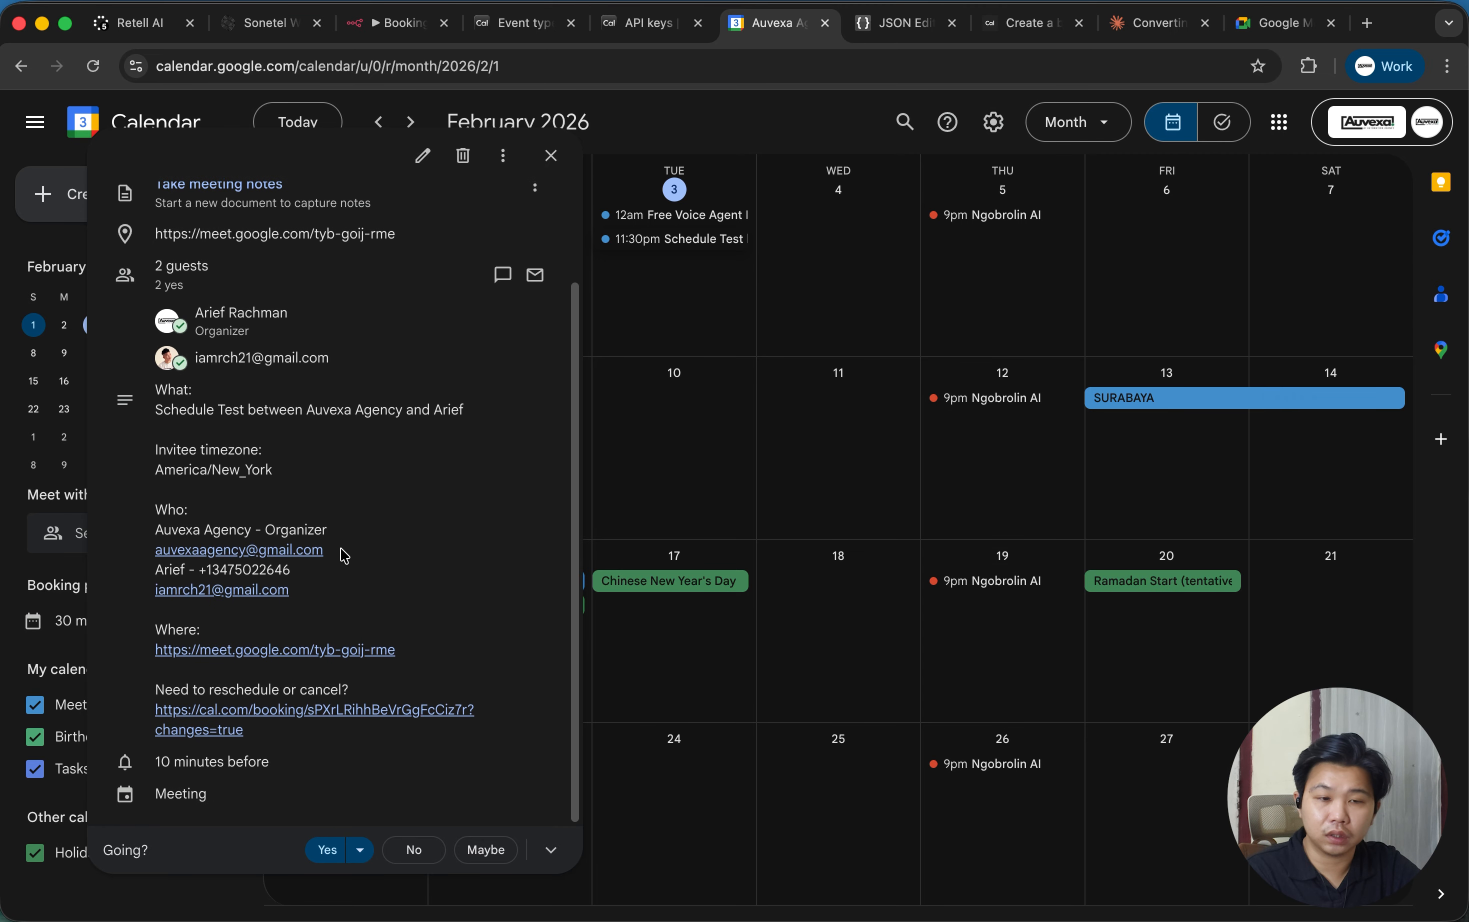
scroll(249, 416, up, 3)
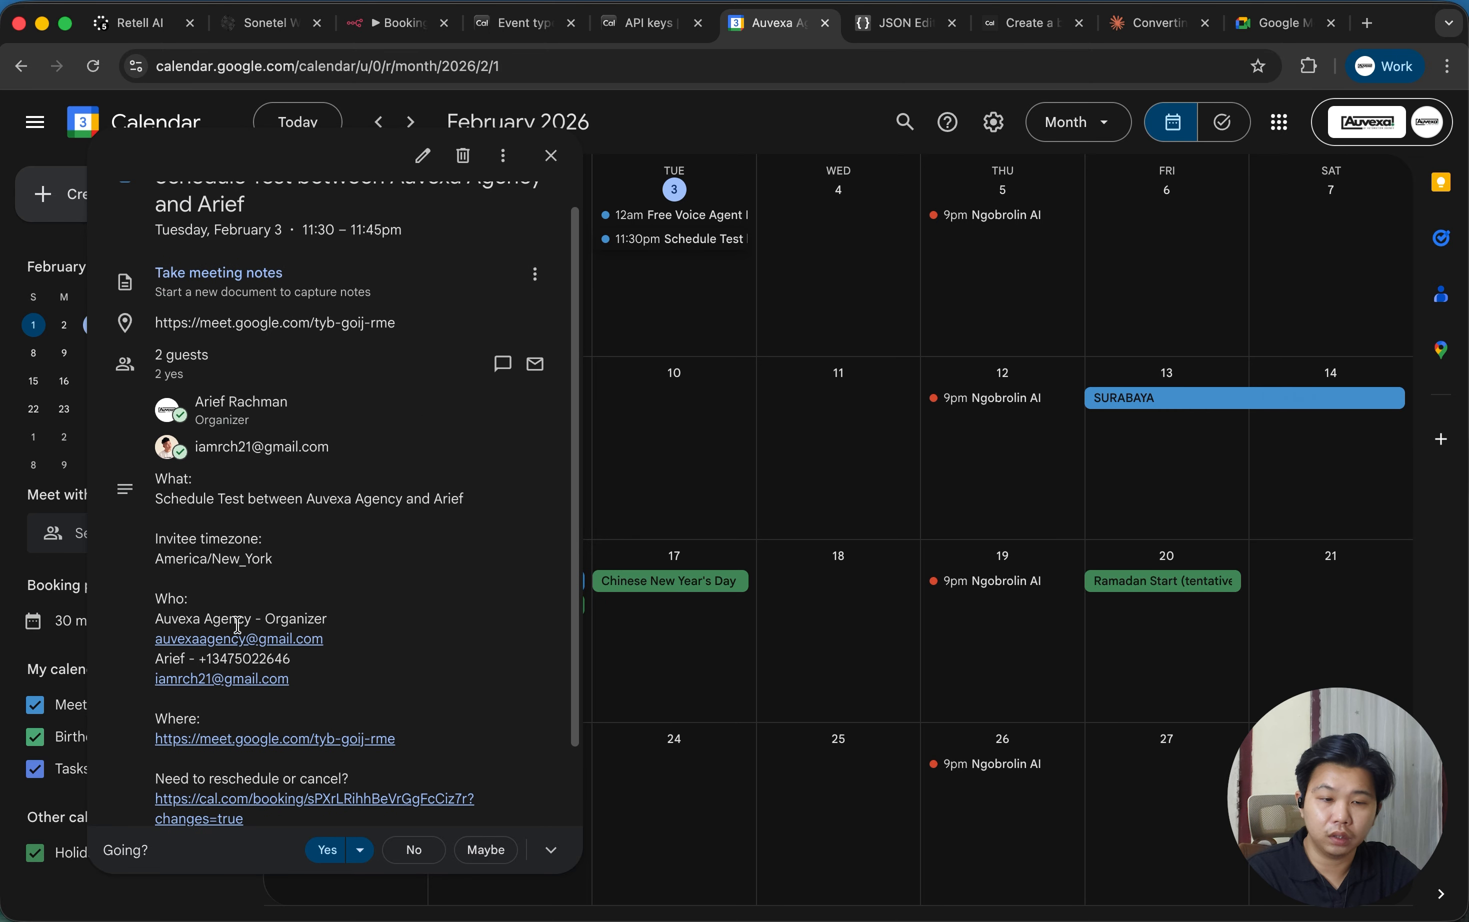
scroll(238, 625, down, 3)
drag(414, 664, 150, 652)
click(149, 652)
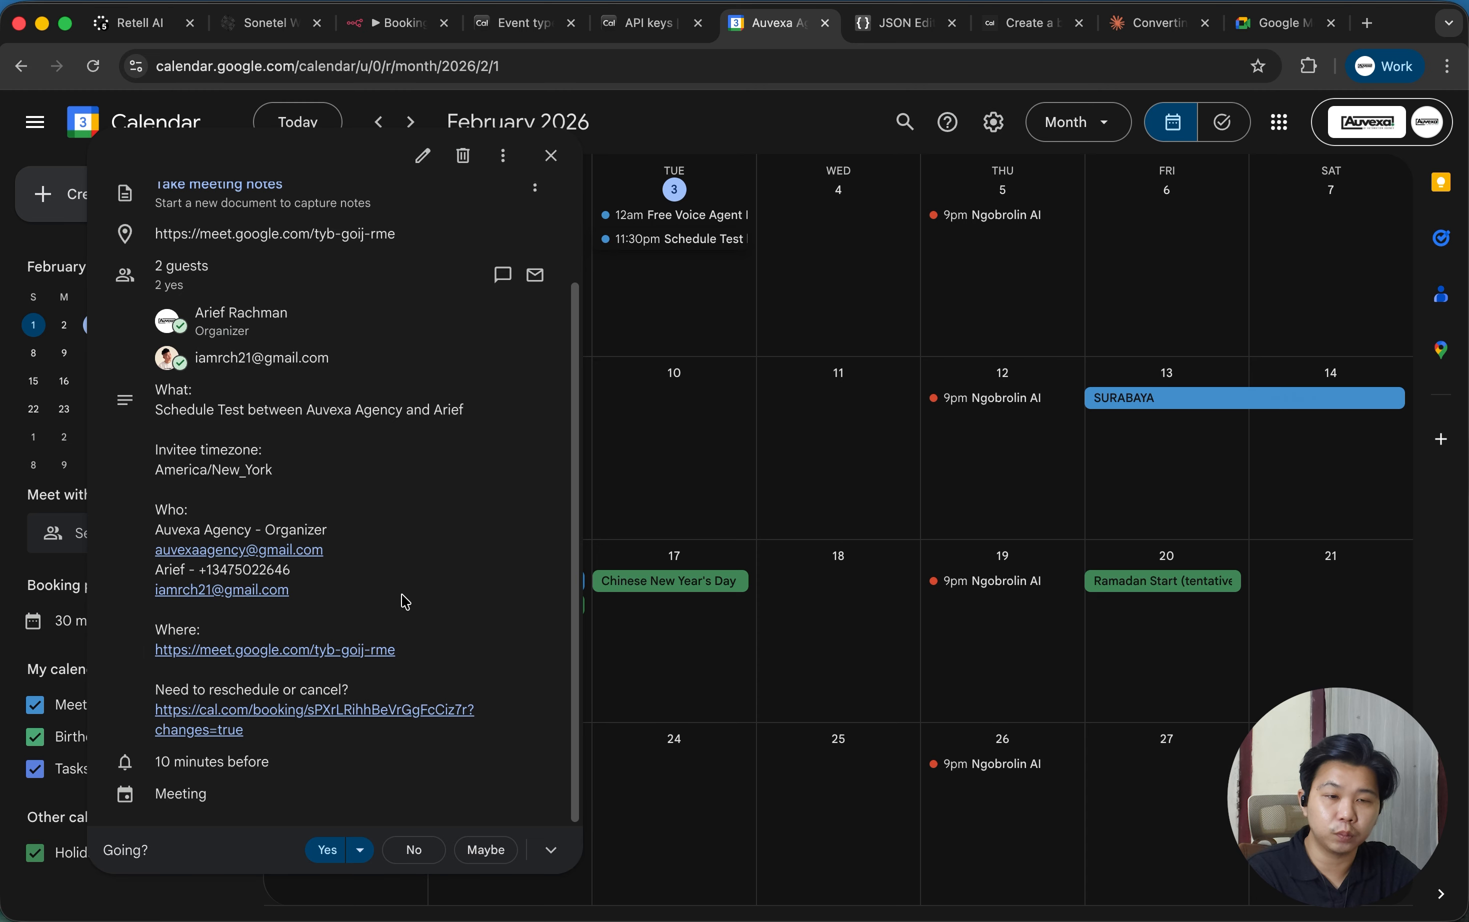
scroll(406, 602, up, 4)
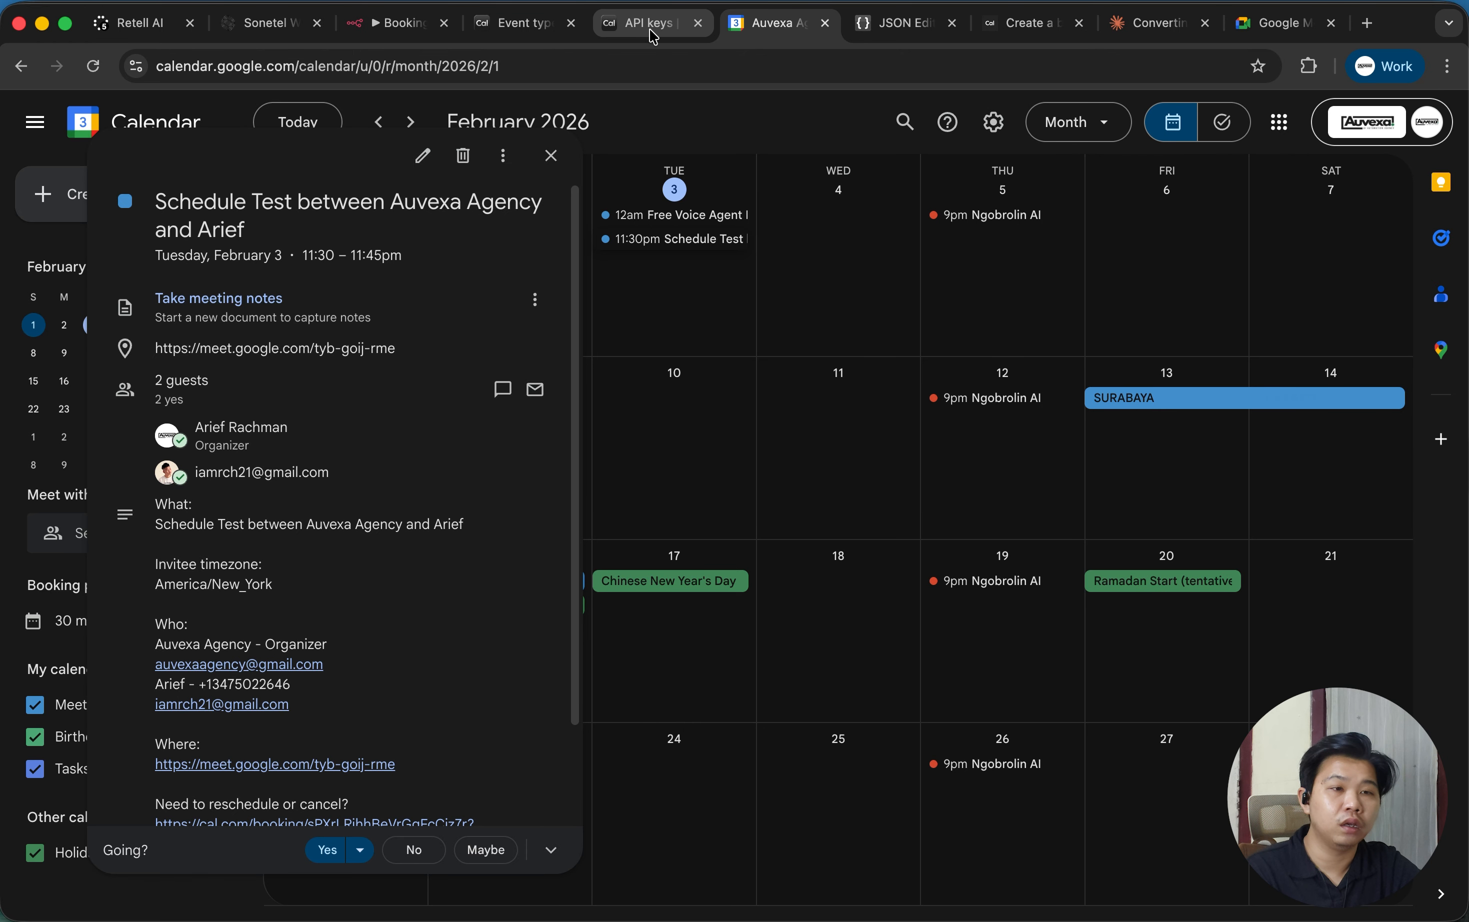
Switch back to n8n, close the HTTP Request node, and save the Booking Appointment Test workflow.
click(389, 31)
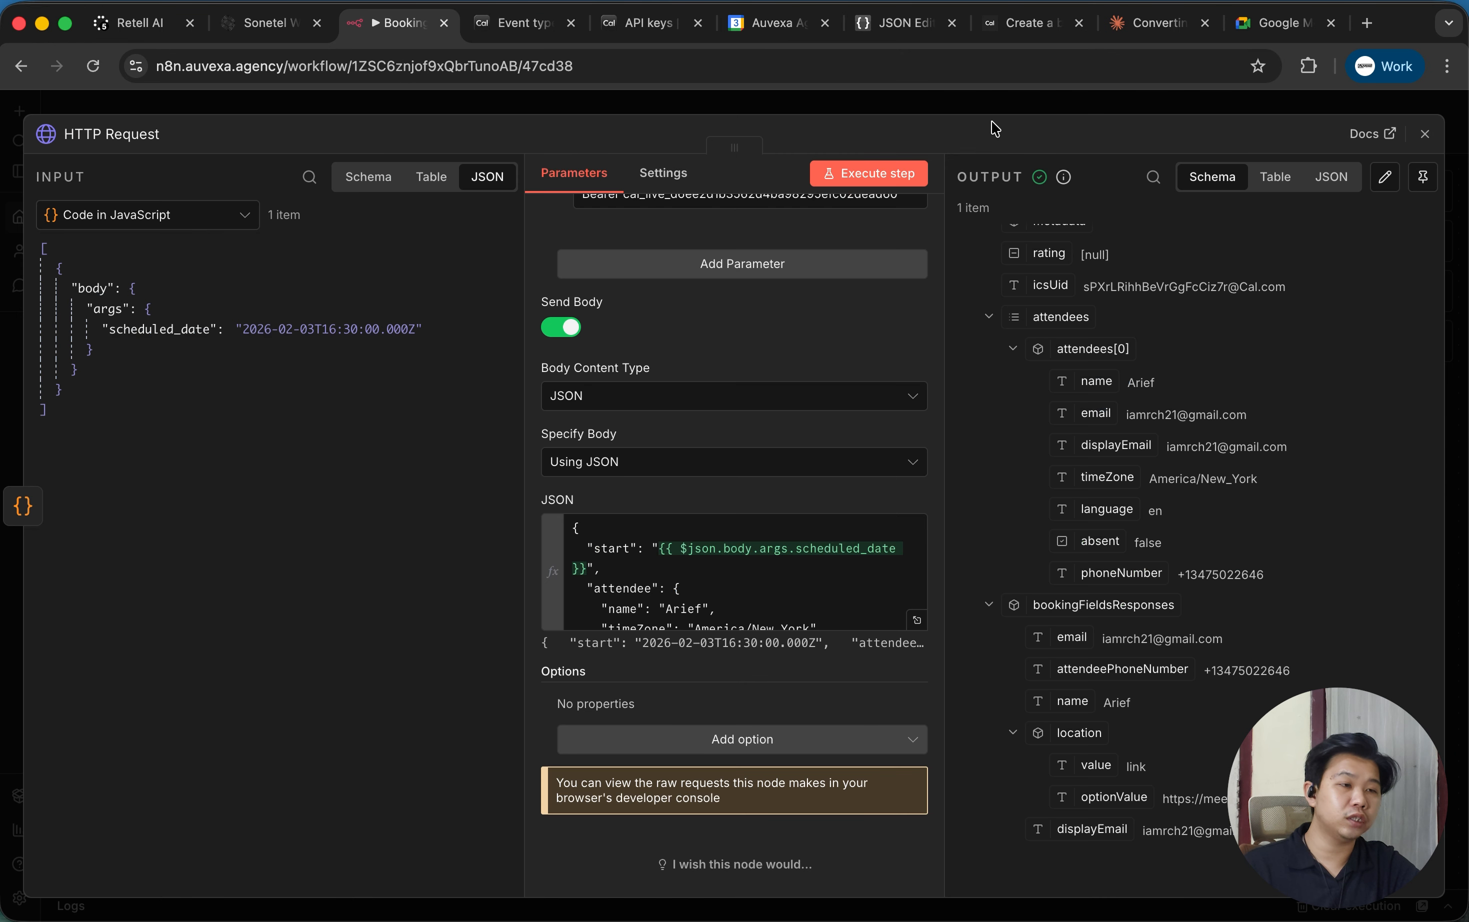
click(1020, 112)
click(1152, 122)
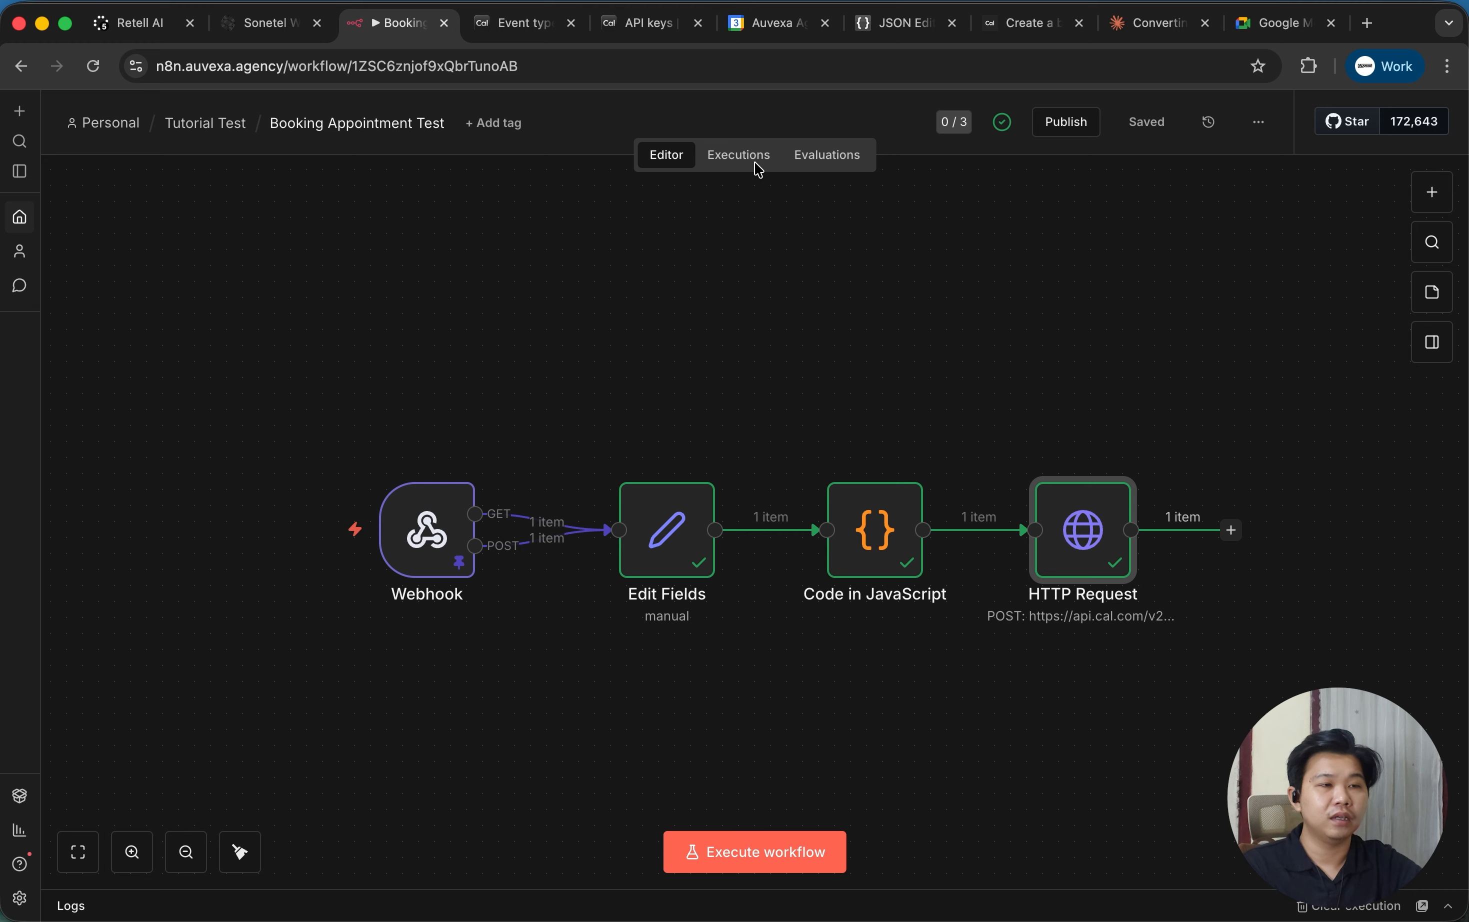
Switch to JSON Editor Online and look over the corrected booking JSON in New document 1.
click(898, 23)
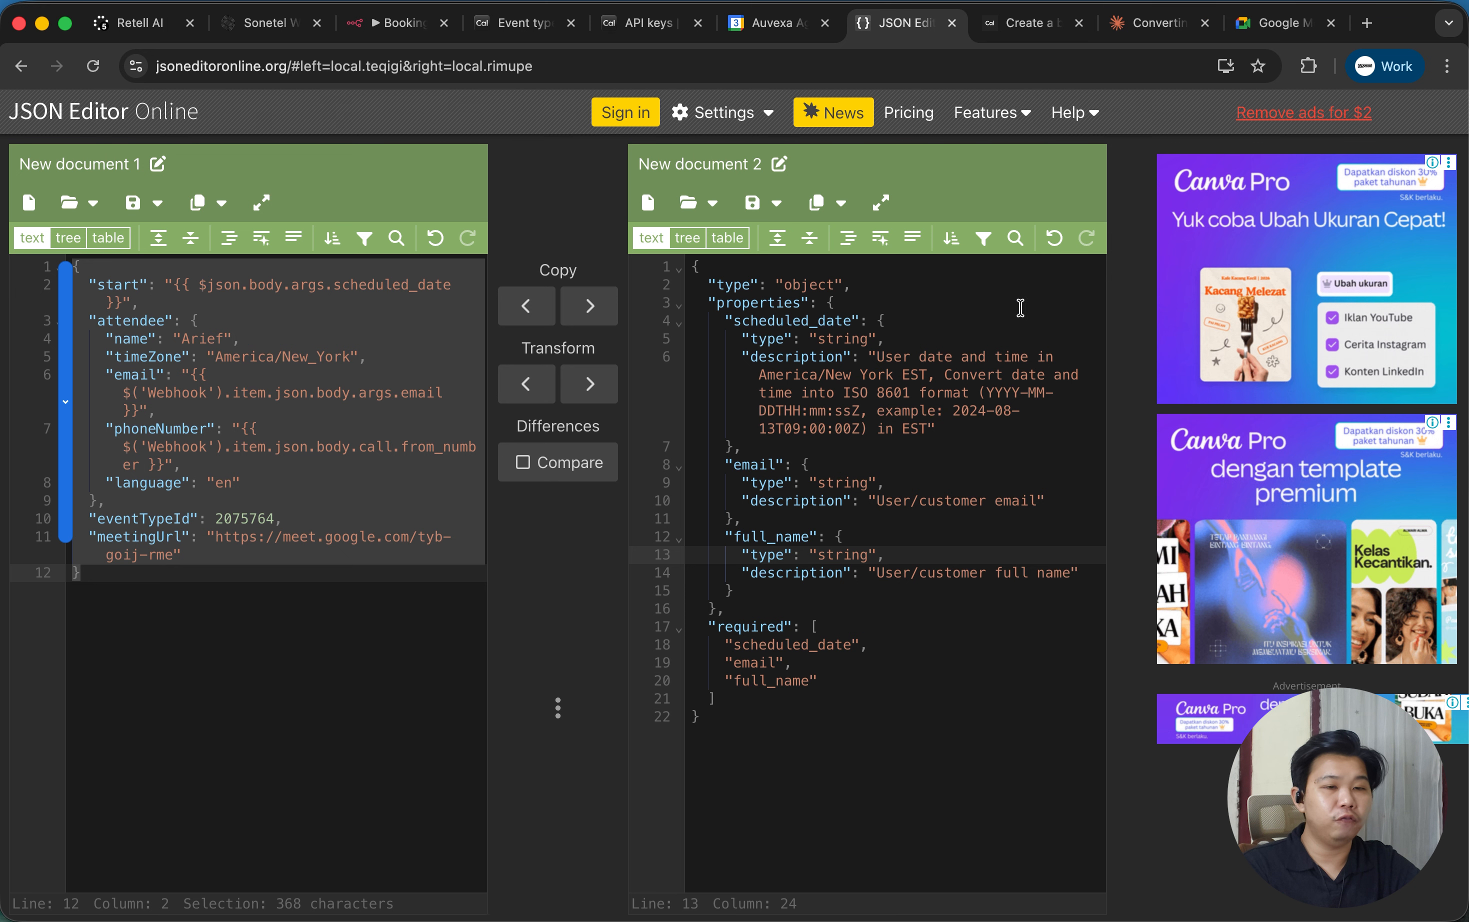
click(396, 697)
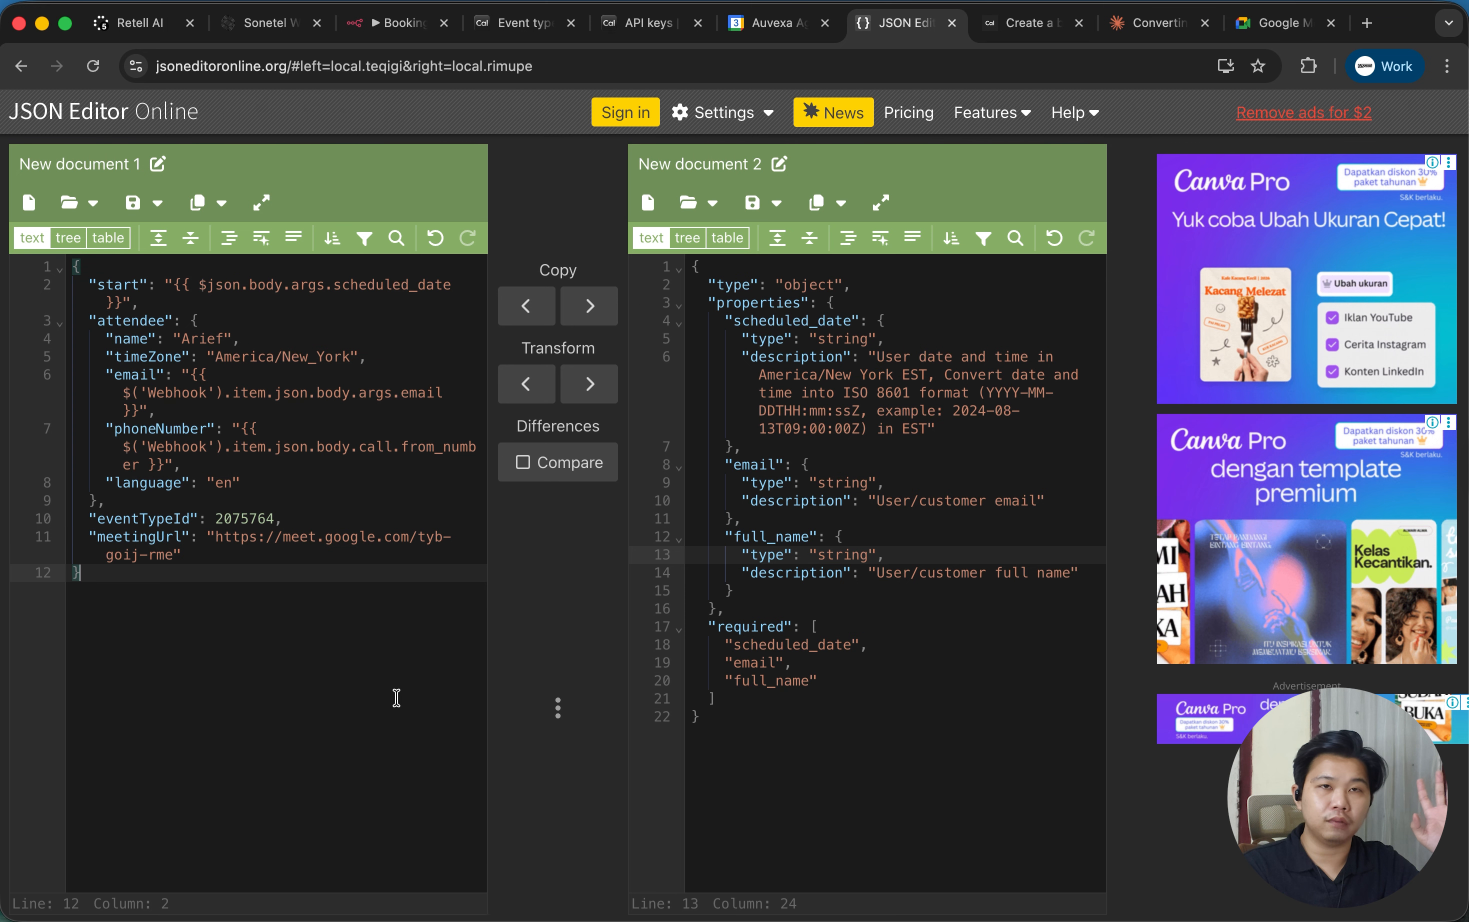